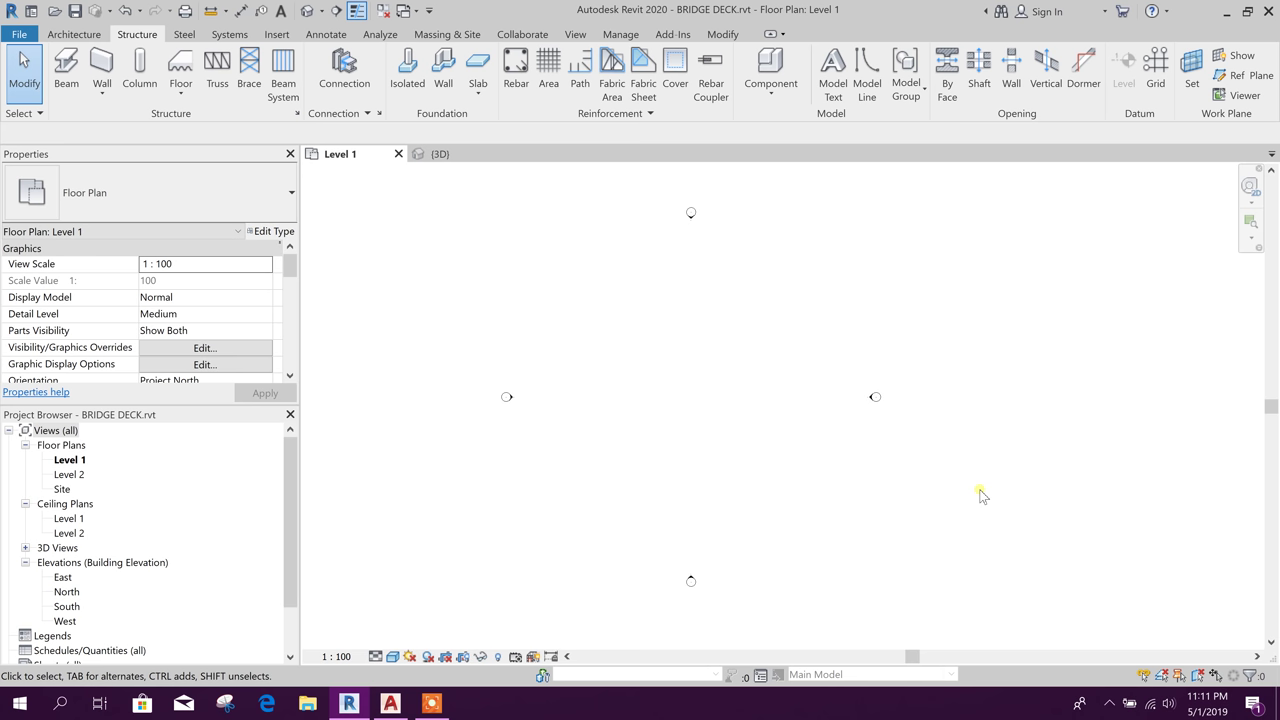
Draw a 30000 mm model line at 45 degrees in the middle of the Level 1 floor plan.
middle_click_drag(730, 340, 709, 366)
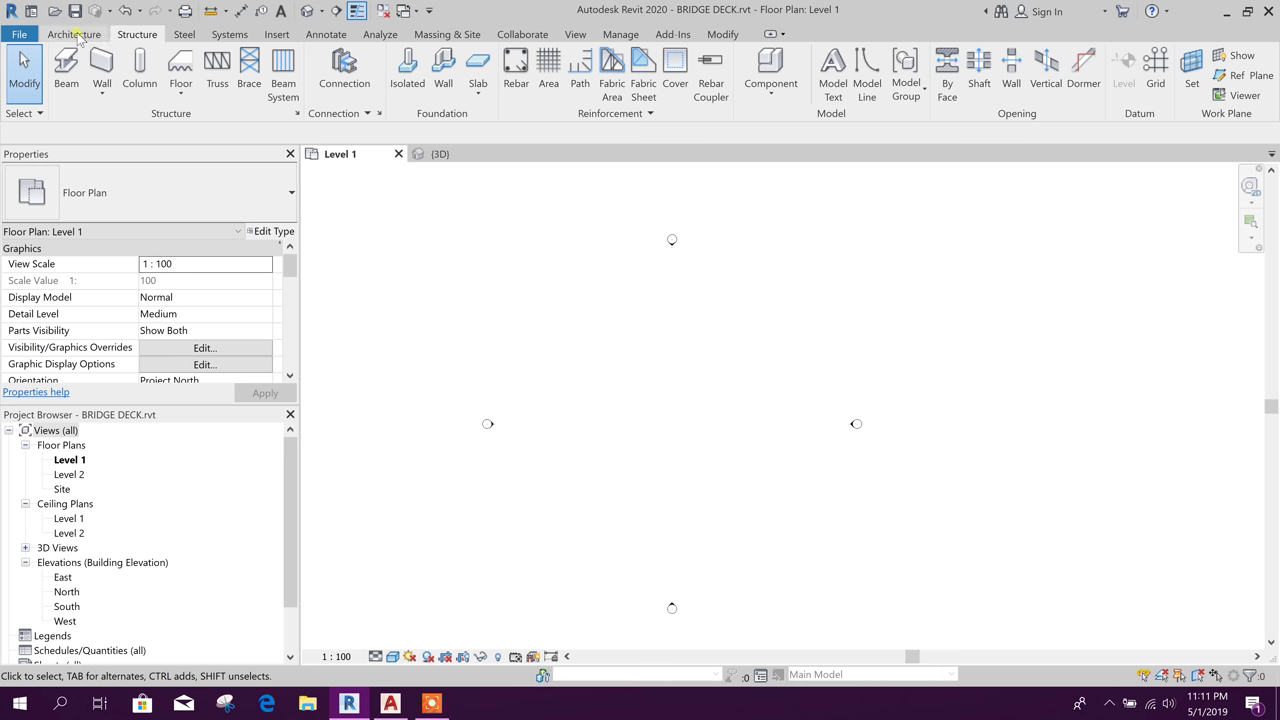
left_click(74, 34)
left_click(686, 72)
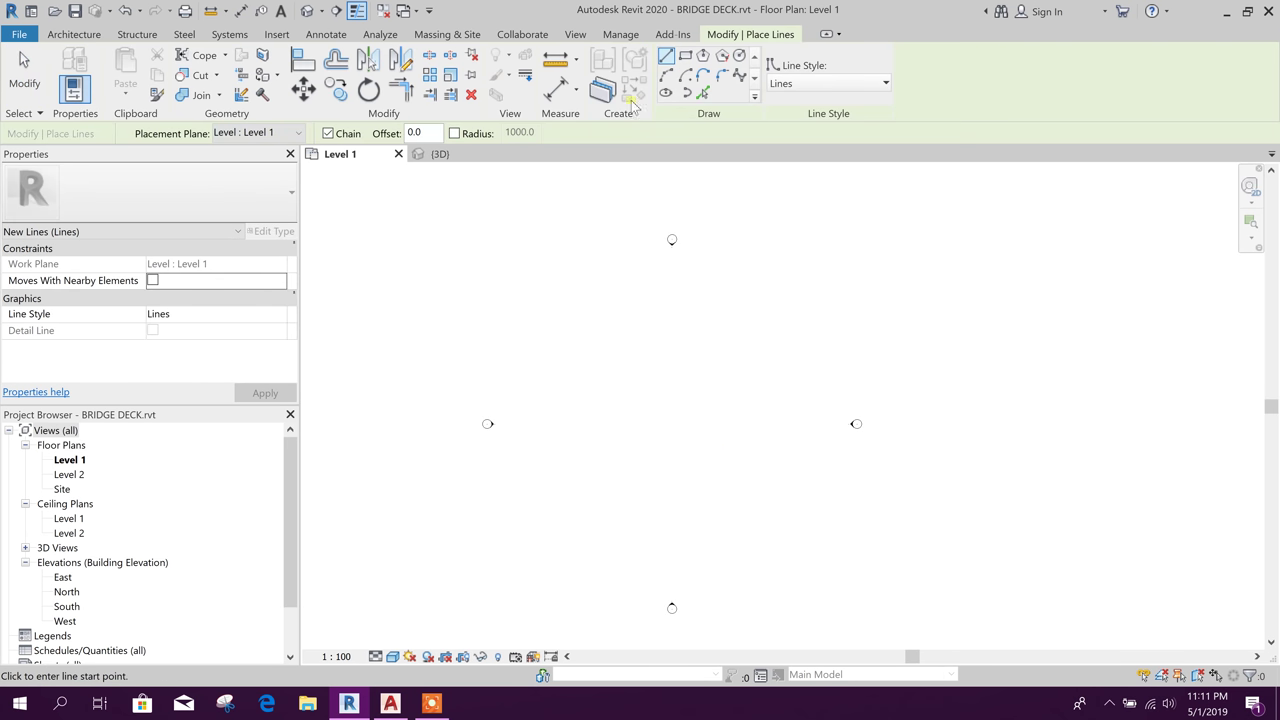
left_click(595, 459)
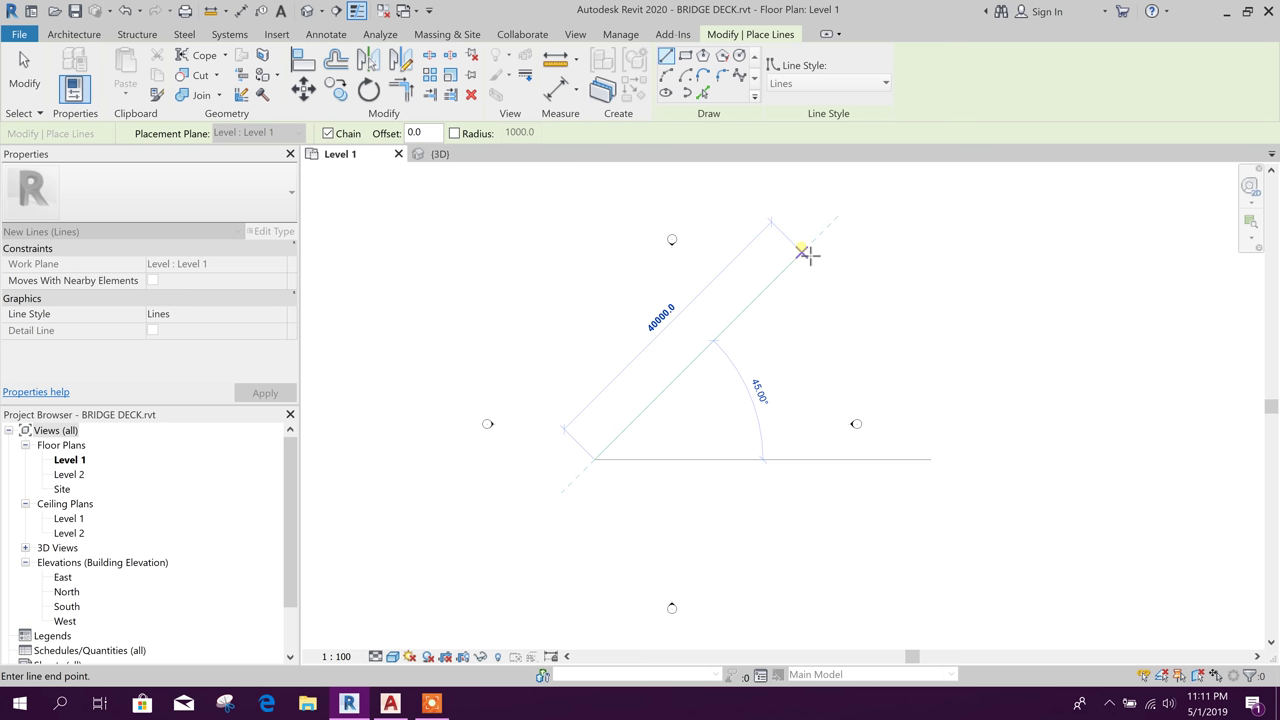
type("30")
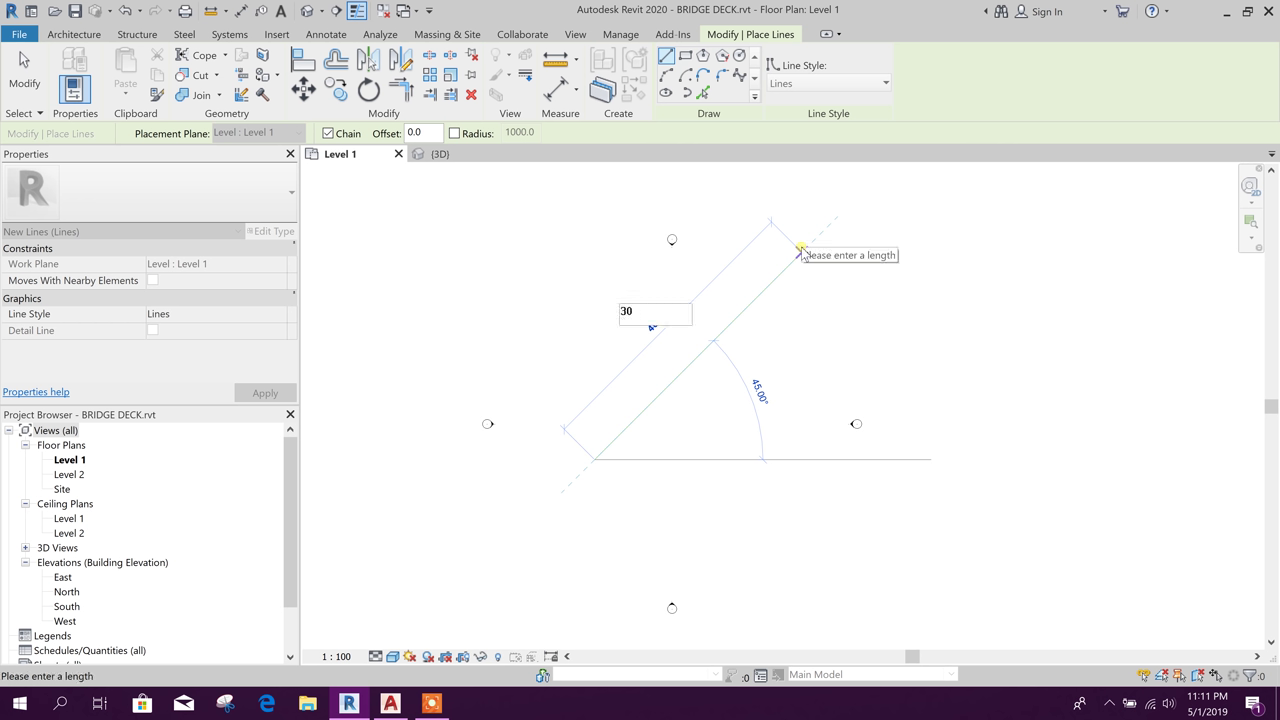
type("000")
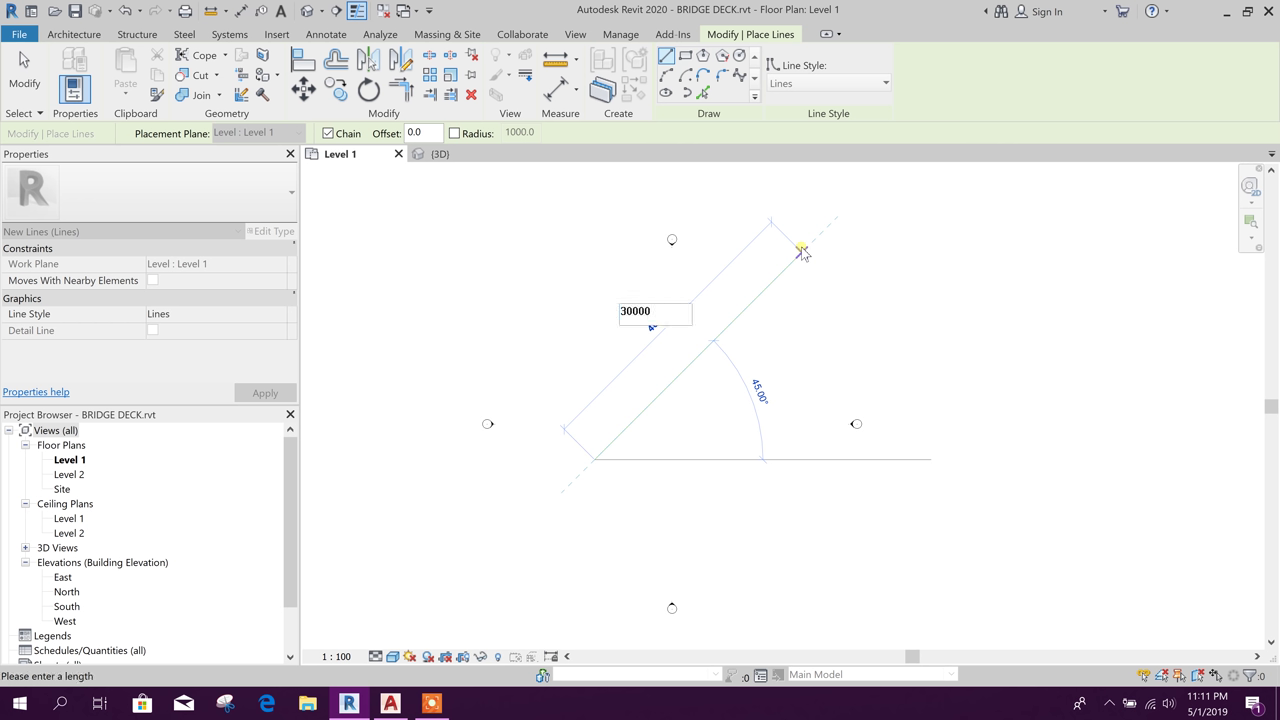
key("Return")
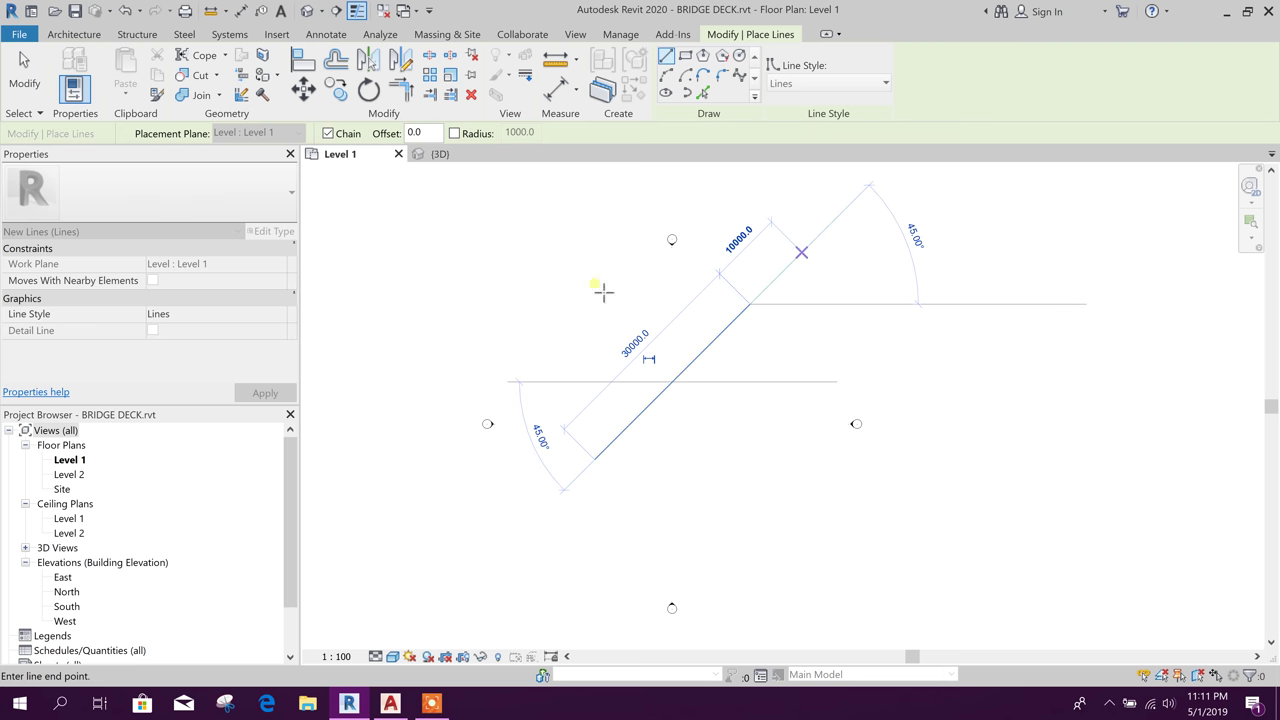
key("Escape")
scroll(735, 370, "up", 3)
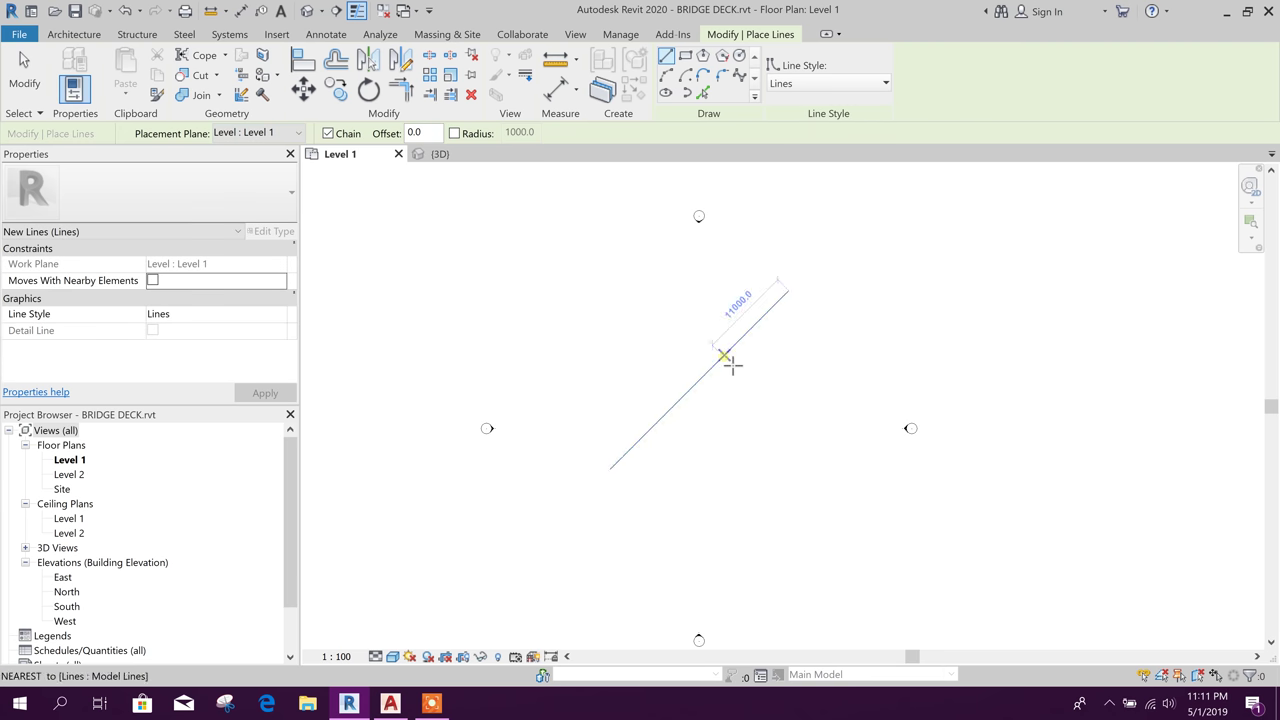
Draw a start-end-radius arc between the two ends of the diagonal line with a radius of 40000 mm.
left_click(666, 75)
left_click(572, 567)
left_click(879, 260)
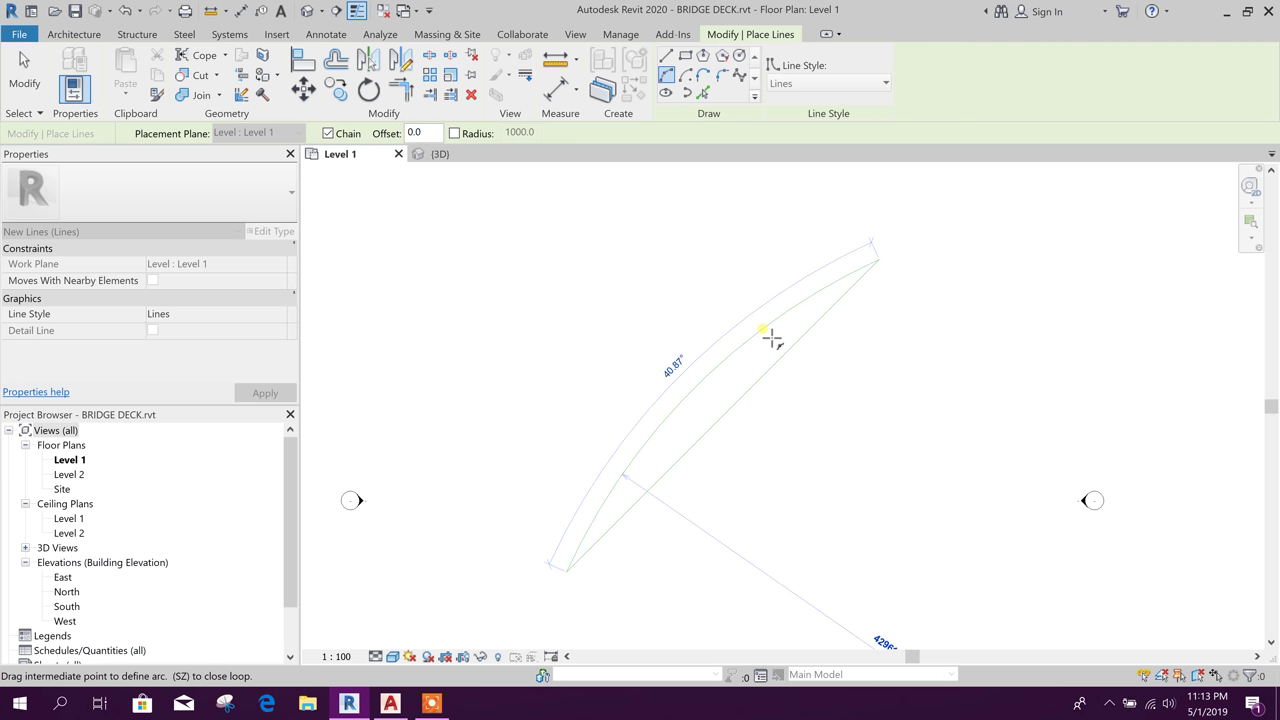
left_click(763, 330)
scroll(804, 400, "down", 1)
type("40000")
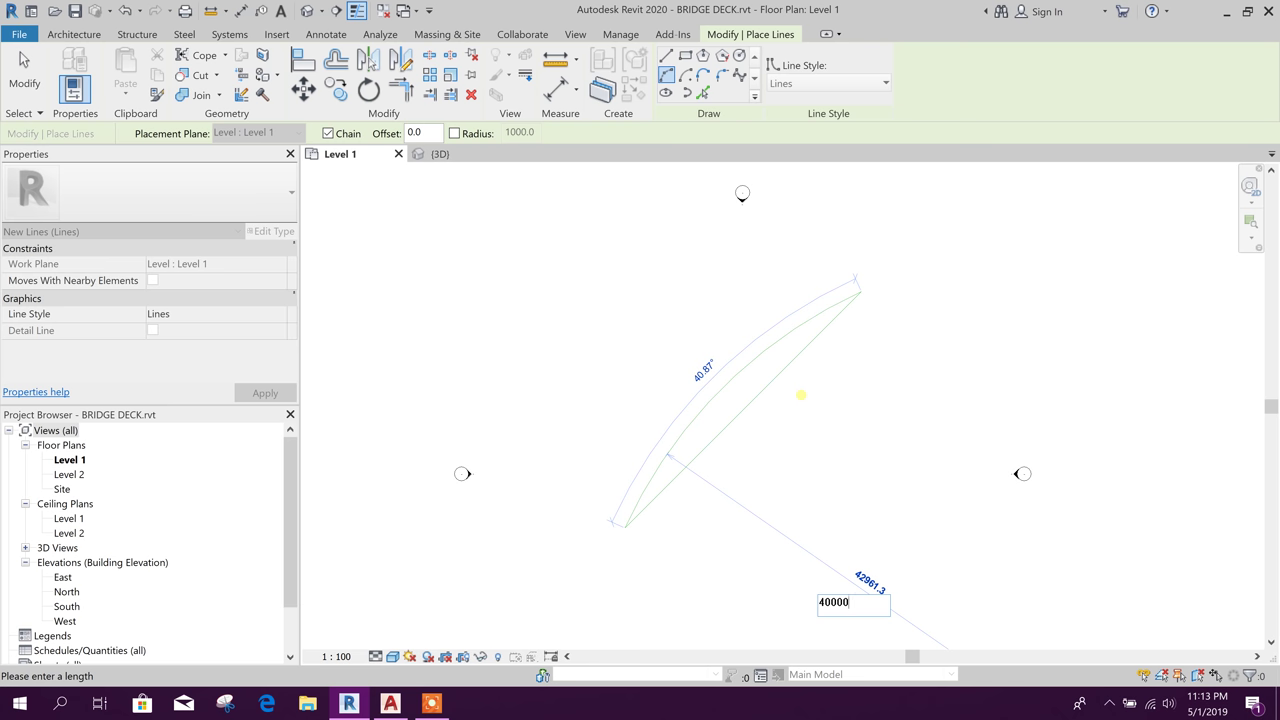
key("Return")
scroll(813, 359, "down", 2)
scroll(793, 359, "up", 3)
key("Escape")
End the line command and delete the straight diagonal line, keeping only the arc.
left_click(817, 375)
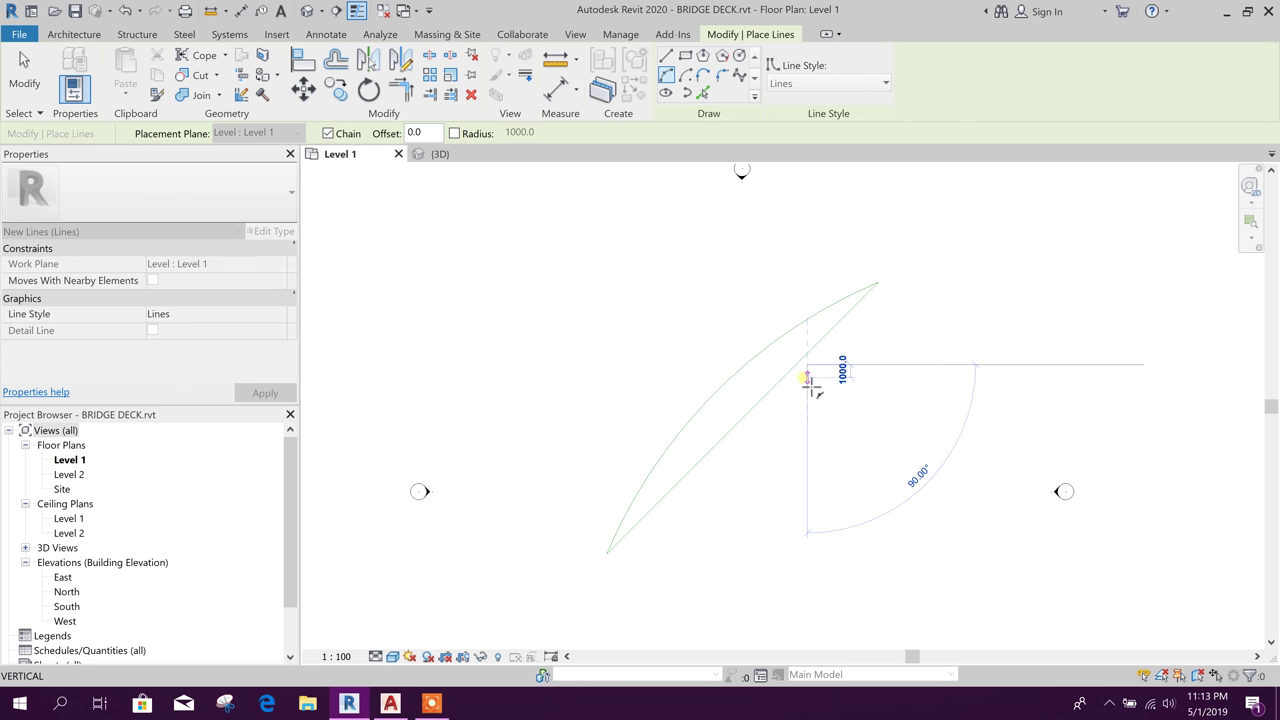
key("Escape")
key("Escape")
scroll(695, 395, "up", 1)
middle_click_drag(777, 448, 760, 457)
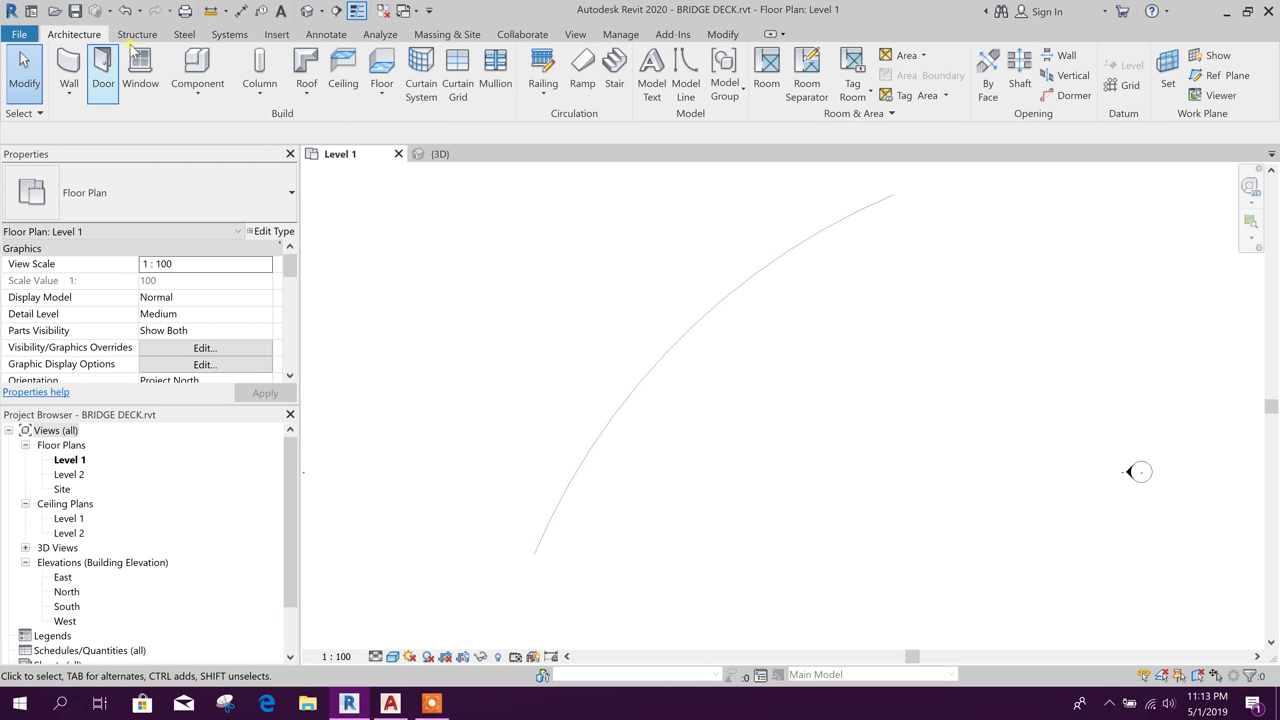
Start a new family and browse to the English folder of the family templates.
left_click(22, 36)
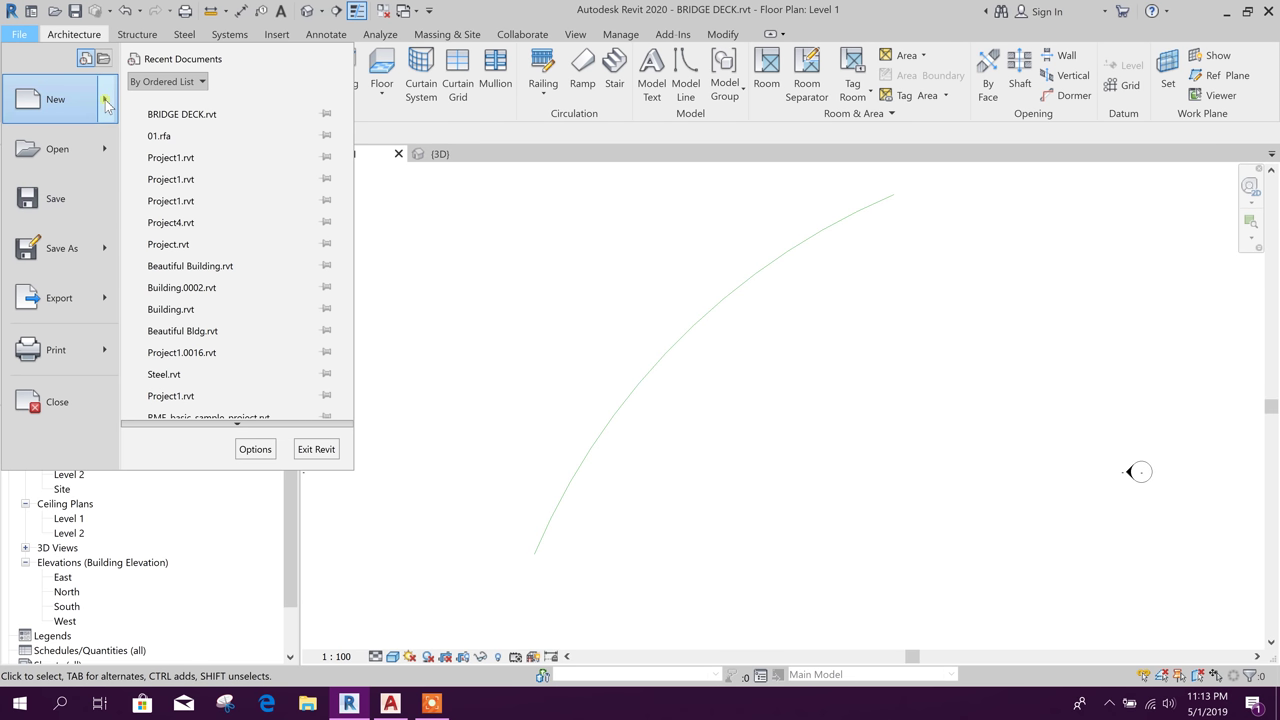
mouse_move(106, 104)
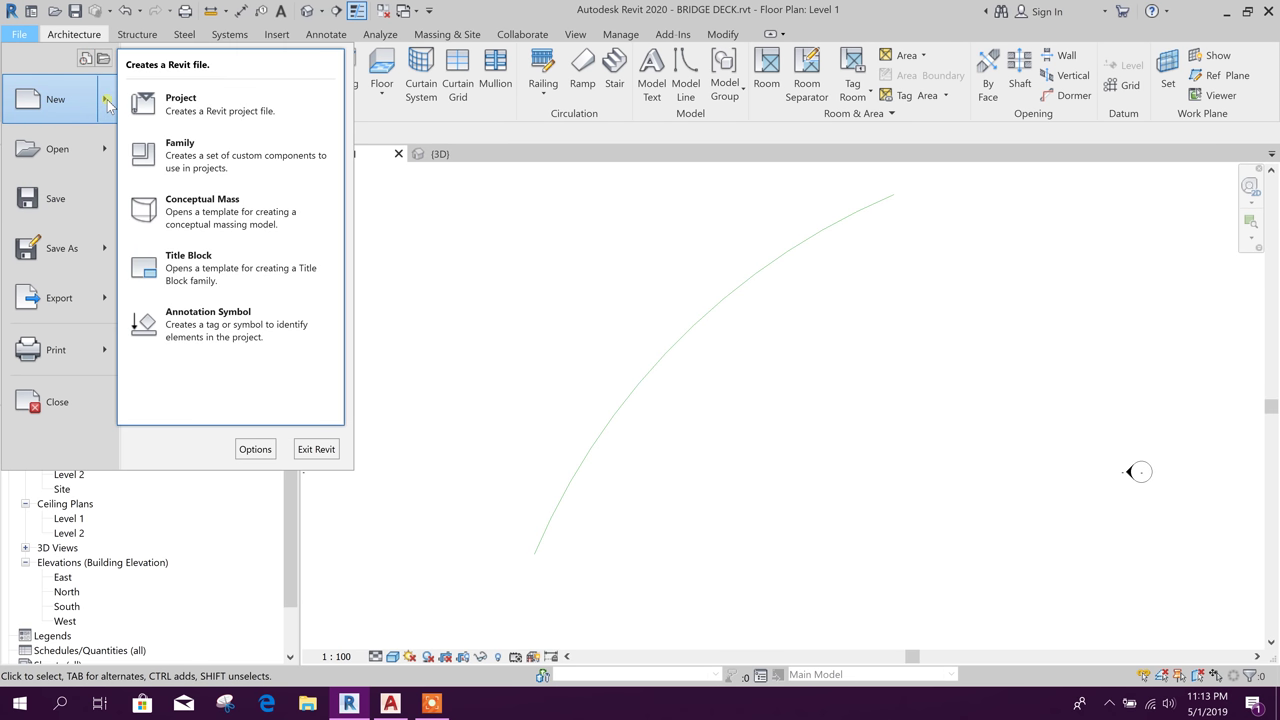
left_click(201, 160)
scroll(698, 313, "down", 3)
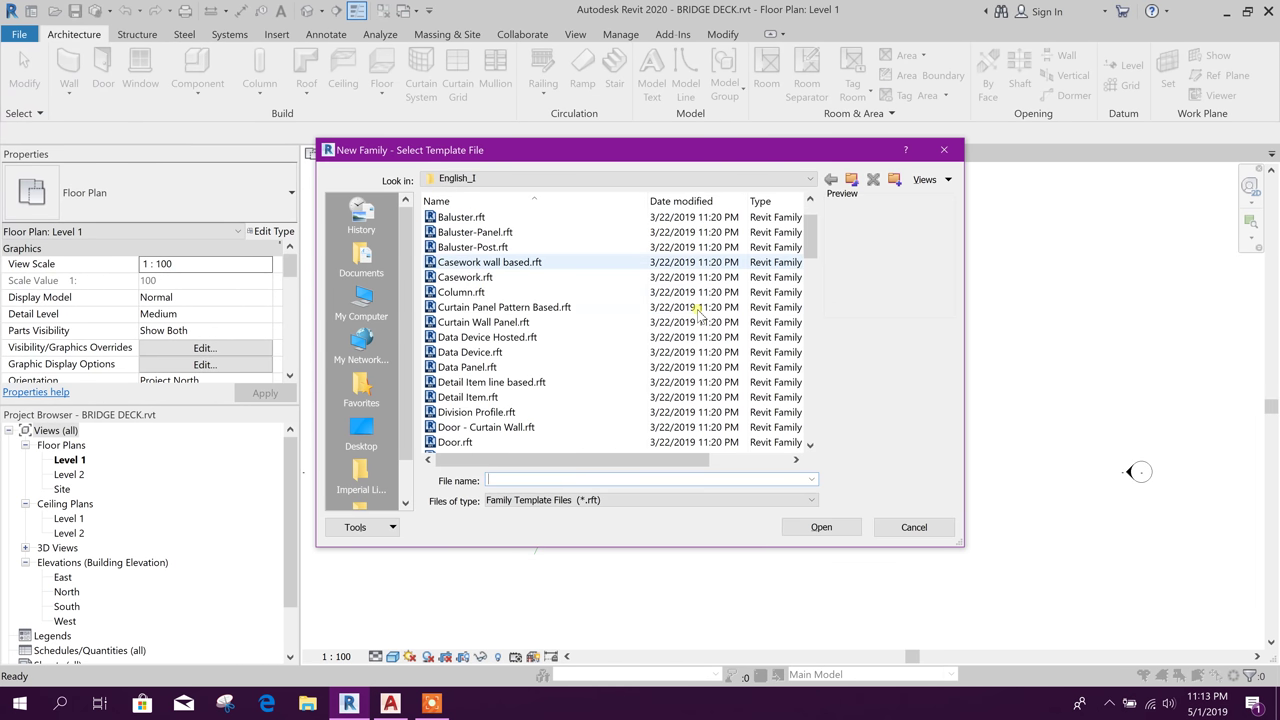
scroll(698, 313, "down", 5)
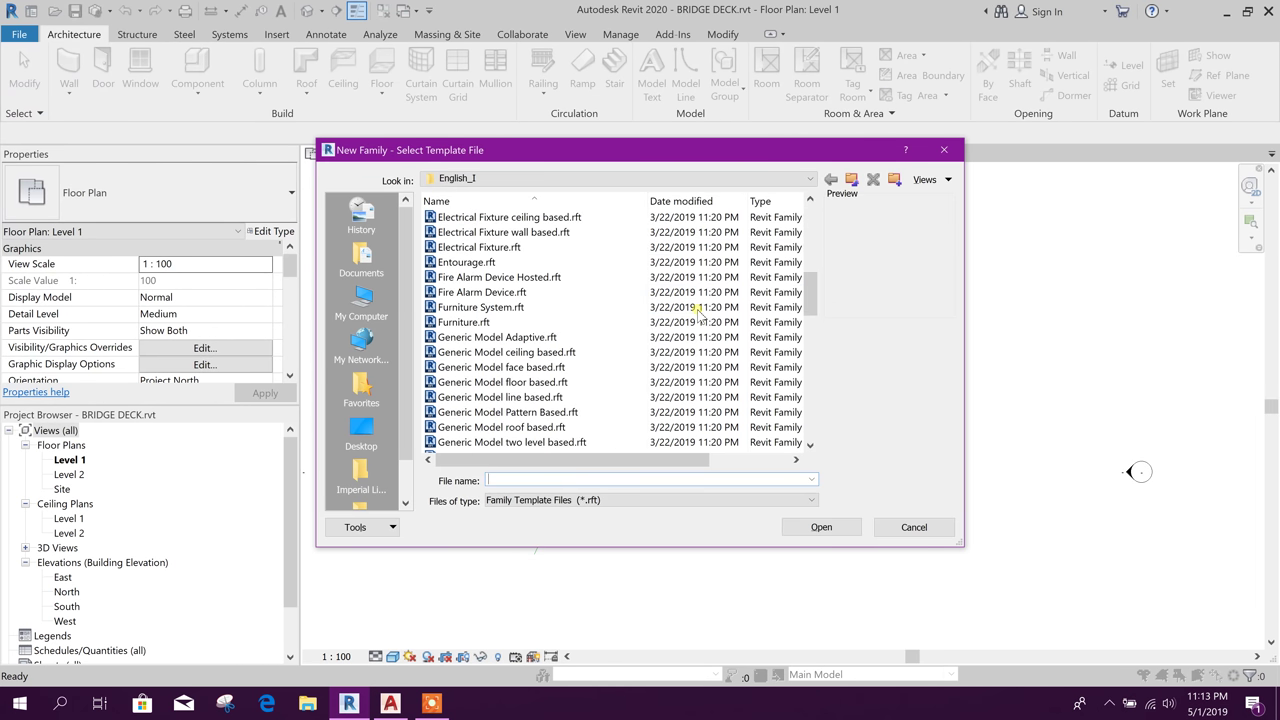
left_click(851, 180)
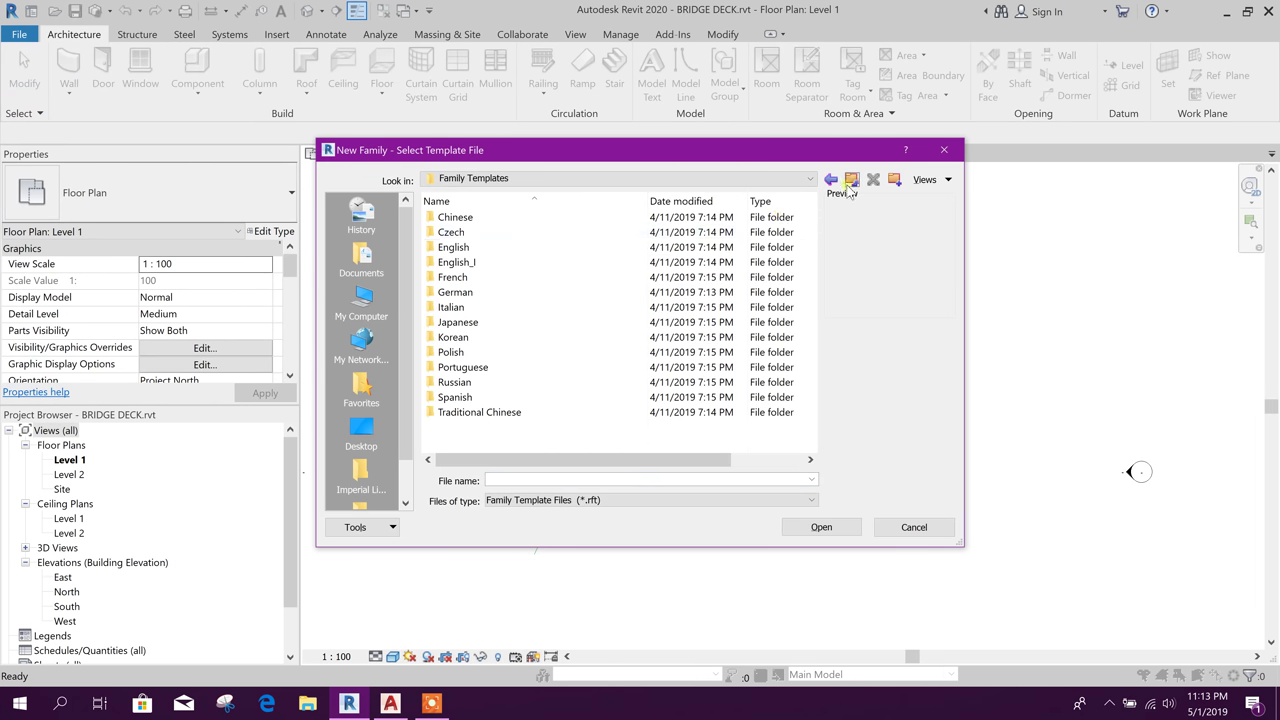
double_click(498, 248)
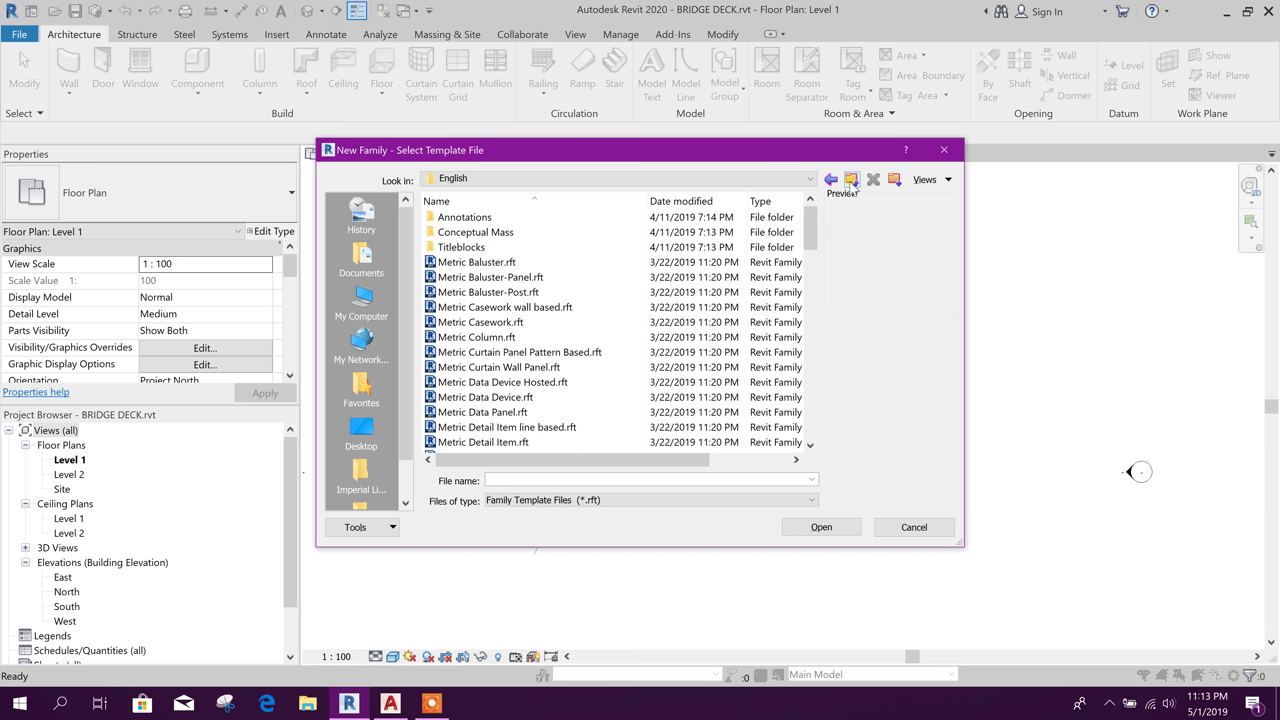
Create the new family from the Metric Profile.rft template.
scroll(490, 320, "down", 6)
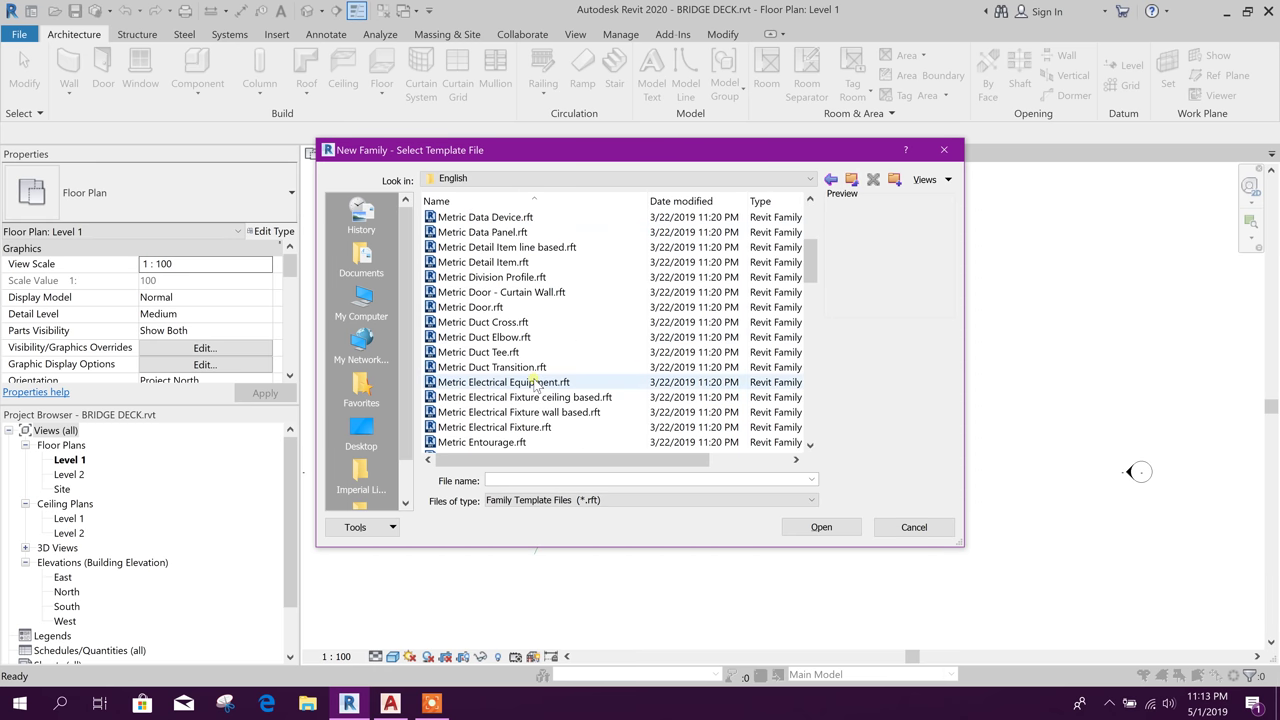
scroll(533, 393, "down", 2)
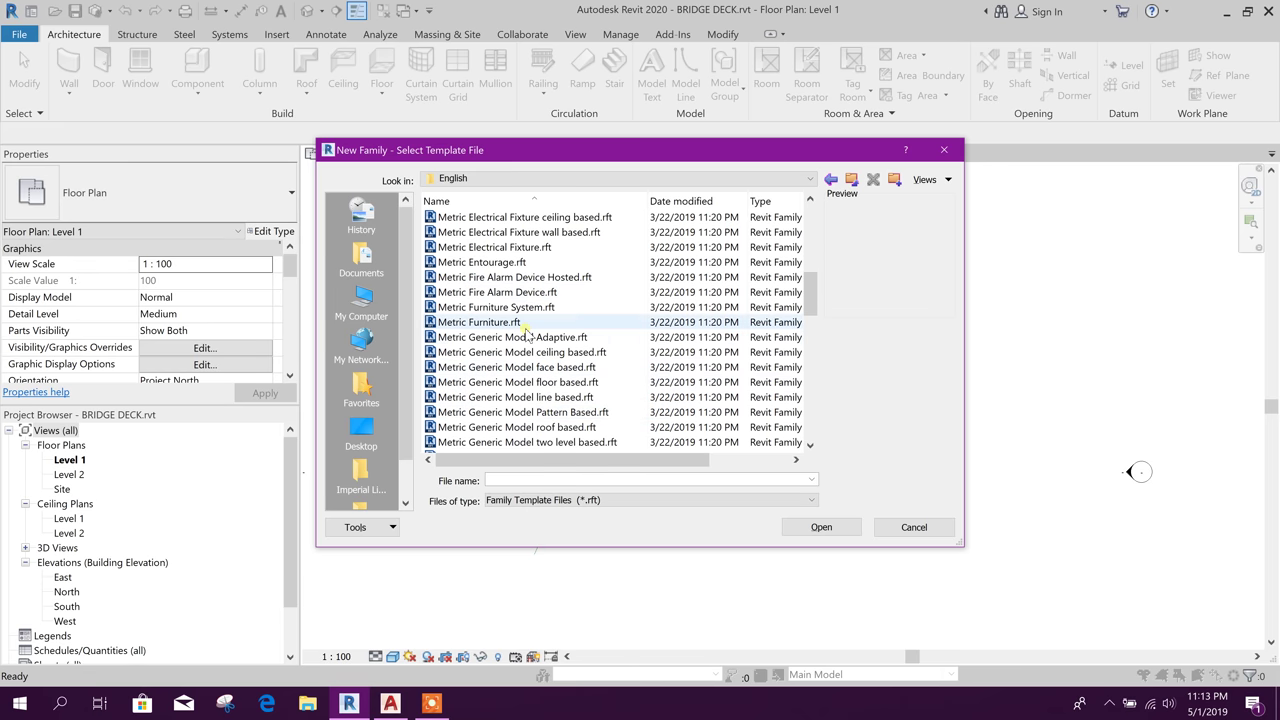
left_click(528, 322)
scroll(530, 330, "down", 6)
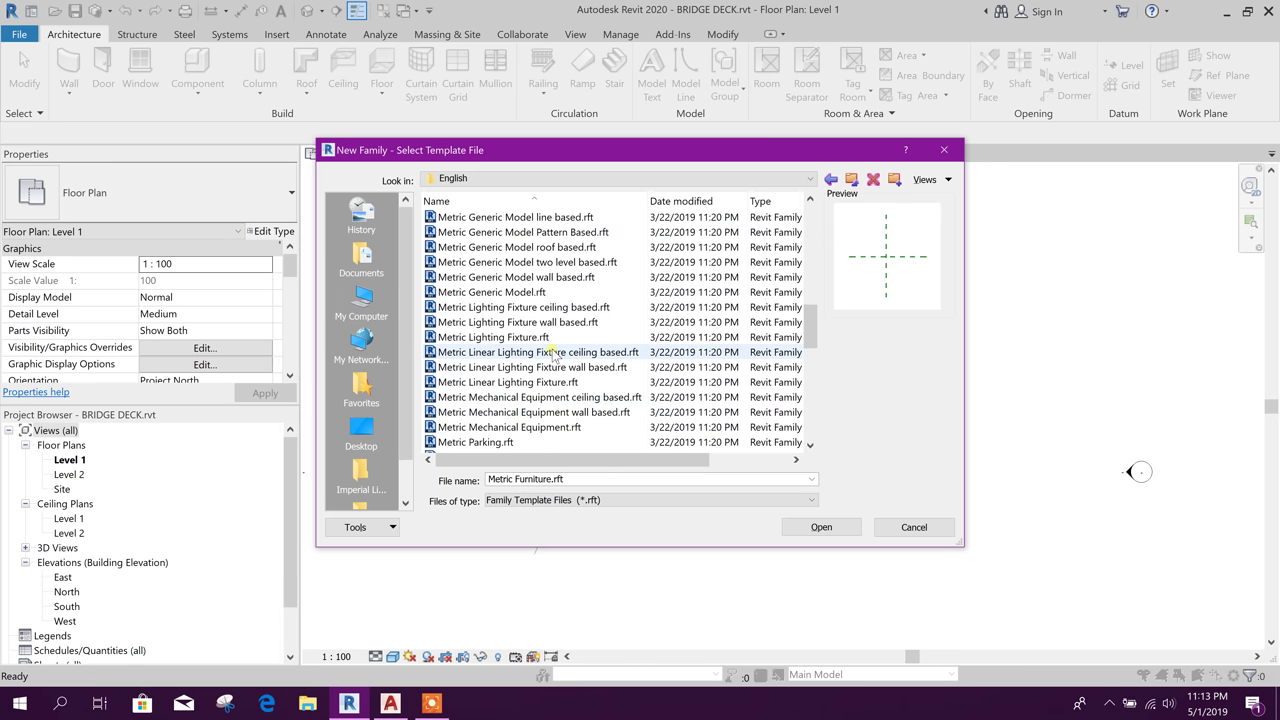
left_click(508, 412)
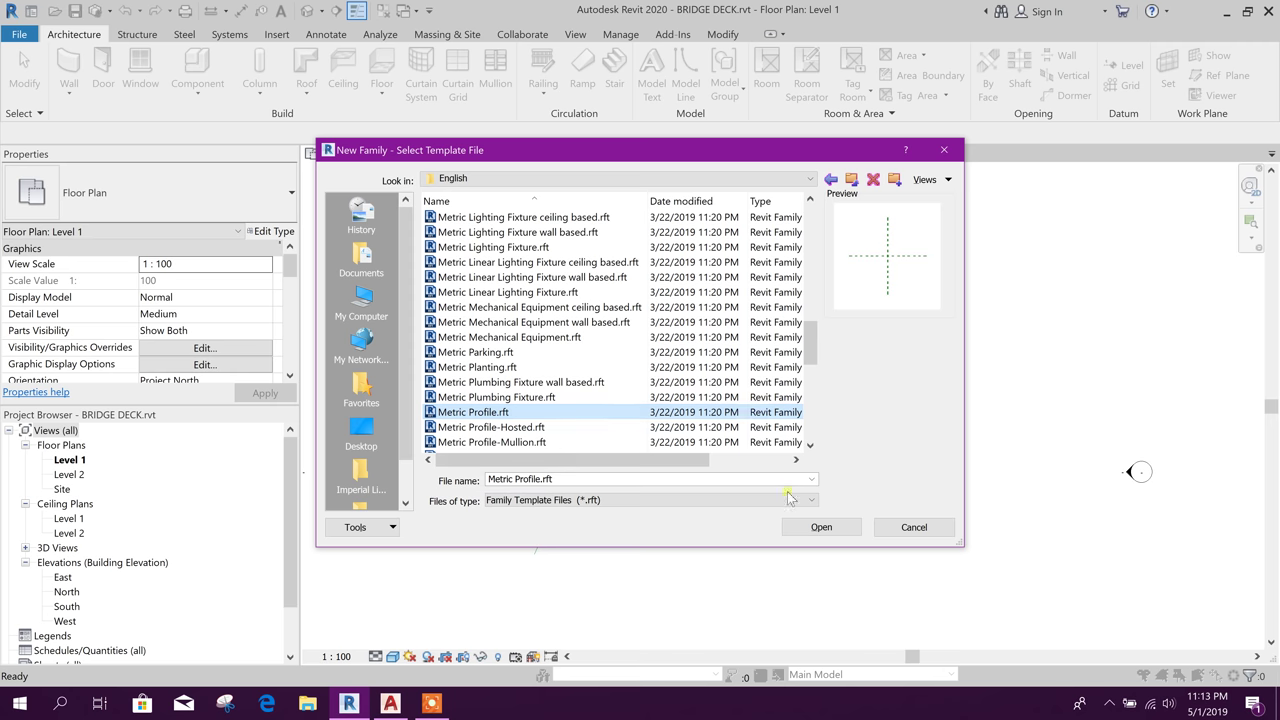
left_click(816, 526)
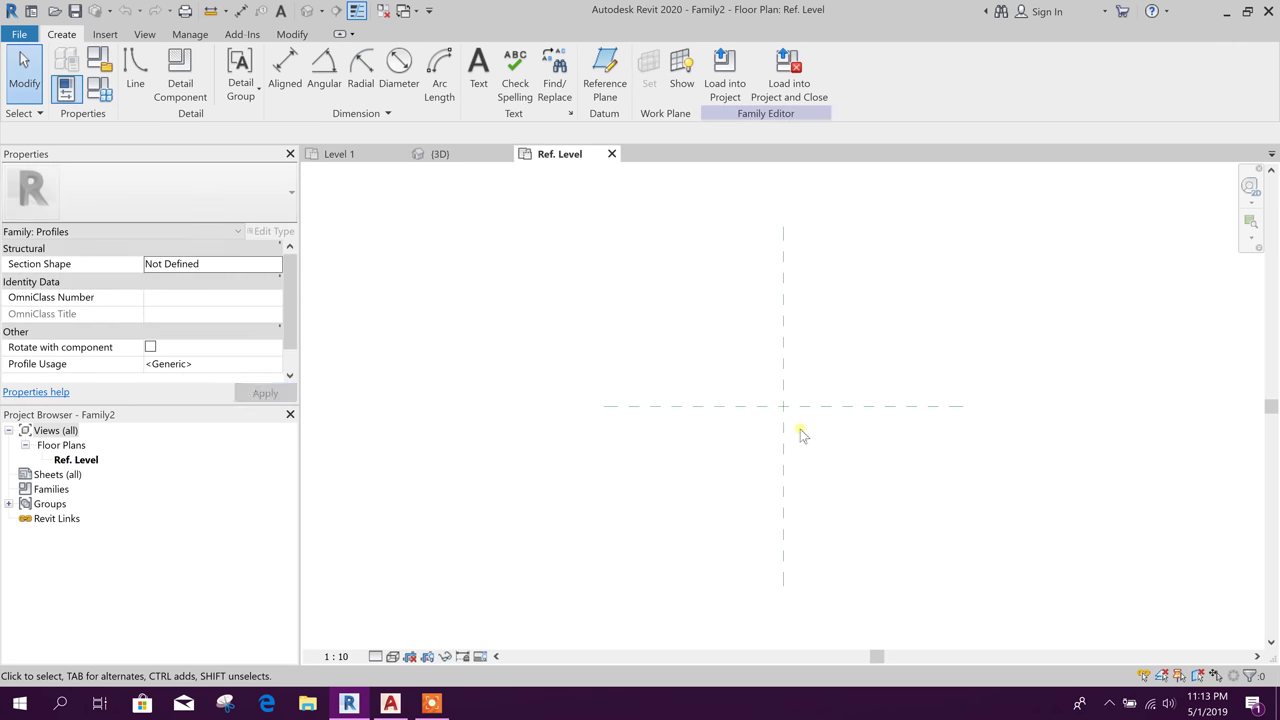
Draw a horizontal profile line leftward from the intersection of the two reference planes.
scroll(800, 430, "up", 2)
middle_click_drag(797, 423, 860, 408)
middle_click_drag(580, 270, 522, 273)
left_click(138, 68)
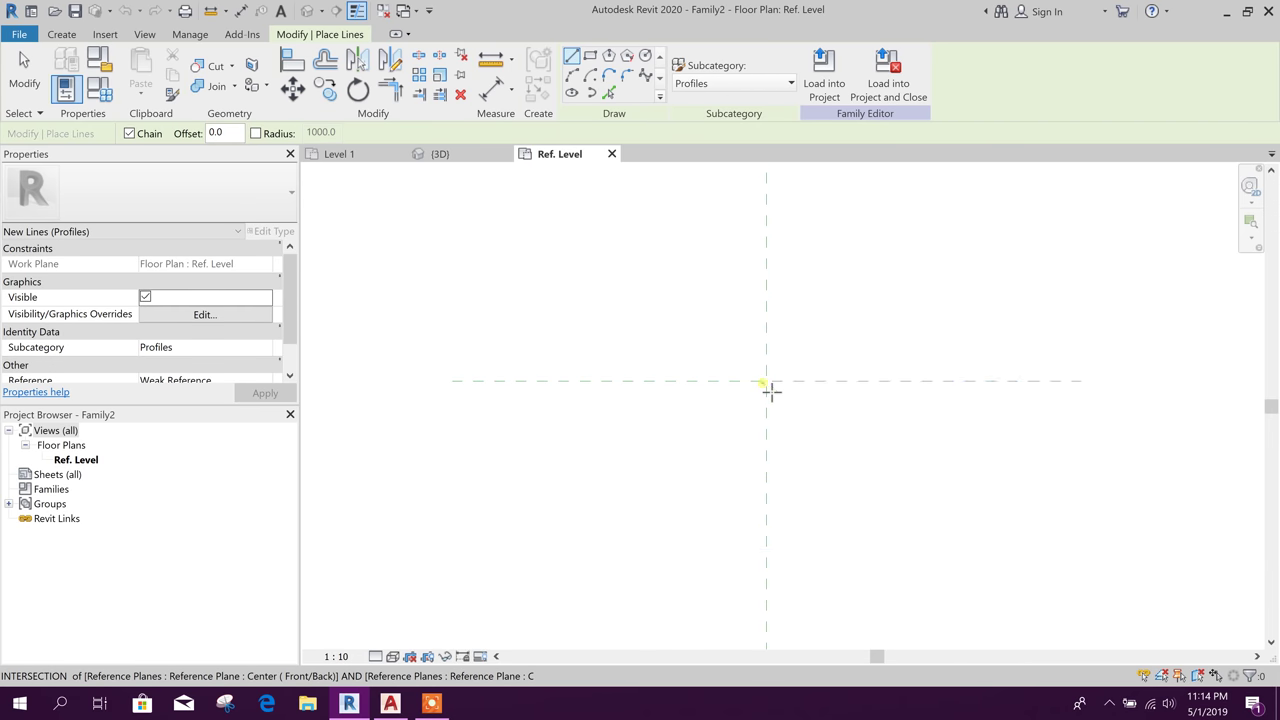
left_click(766, 381)
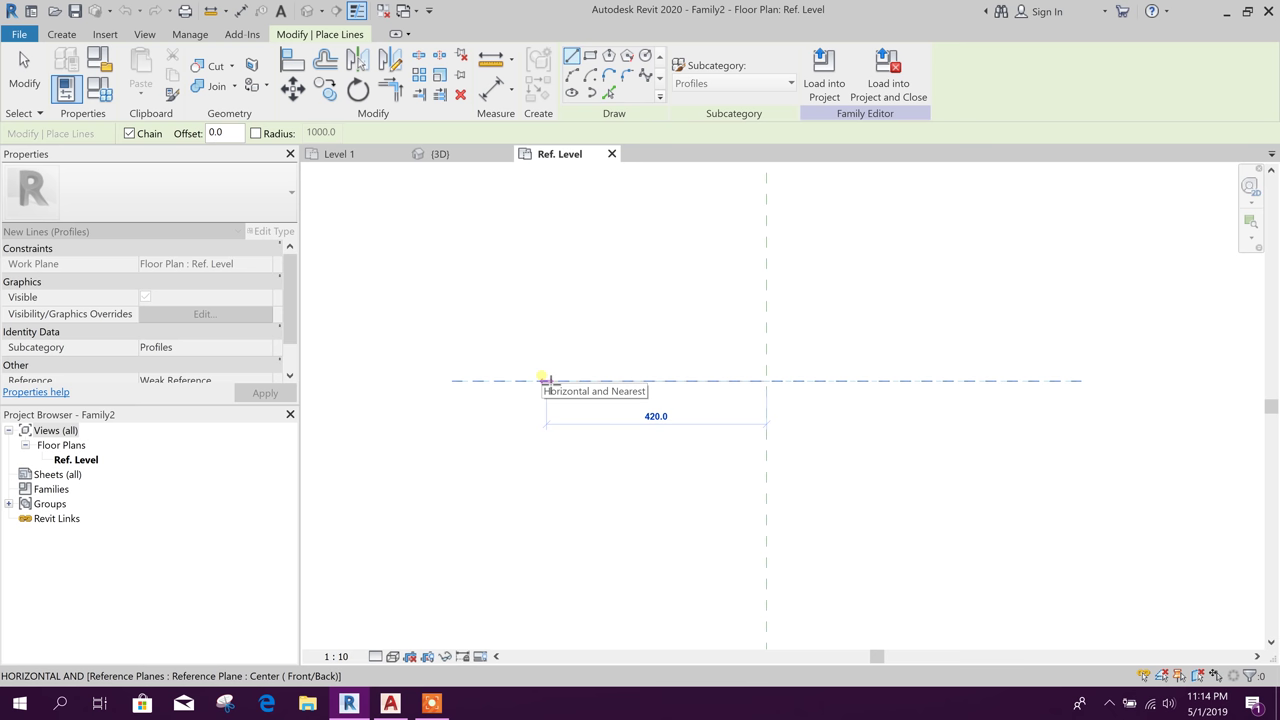
type("2")
key("Return")
scroll(668, 414, "down", 3)
middle_click_drag(523, 471, 894, 460)
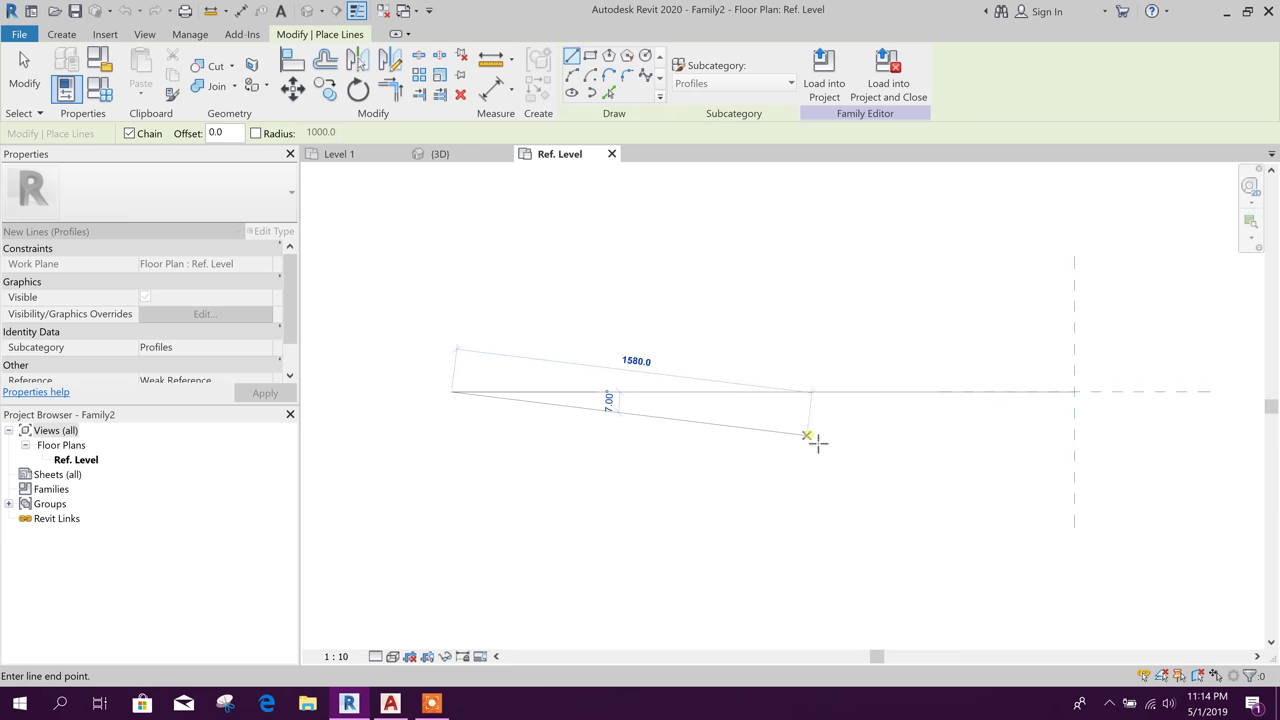
scroll(817, 443, "down", 1)
key("Escape")
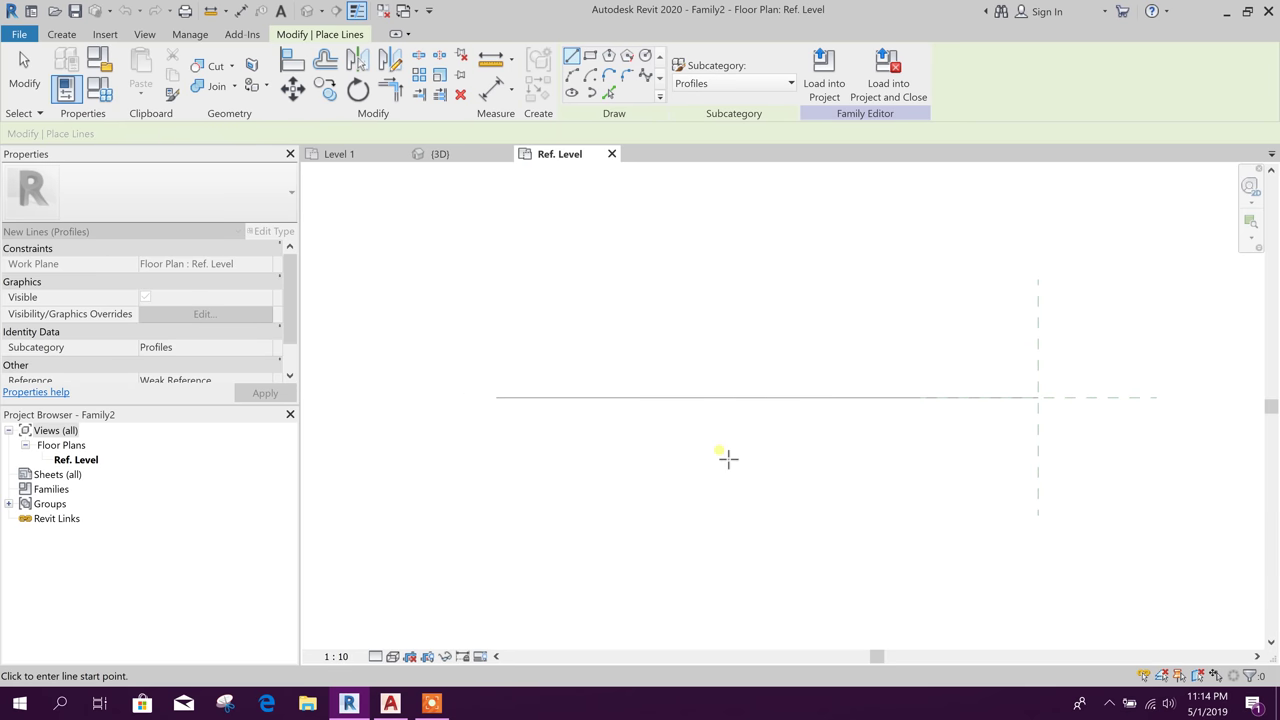
key("Escape")
left_click(748, 413)
key("Escape")
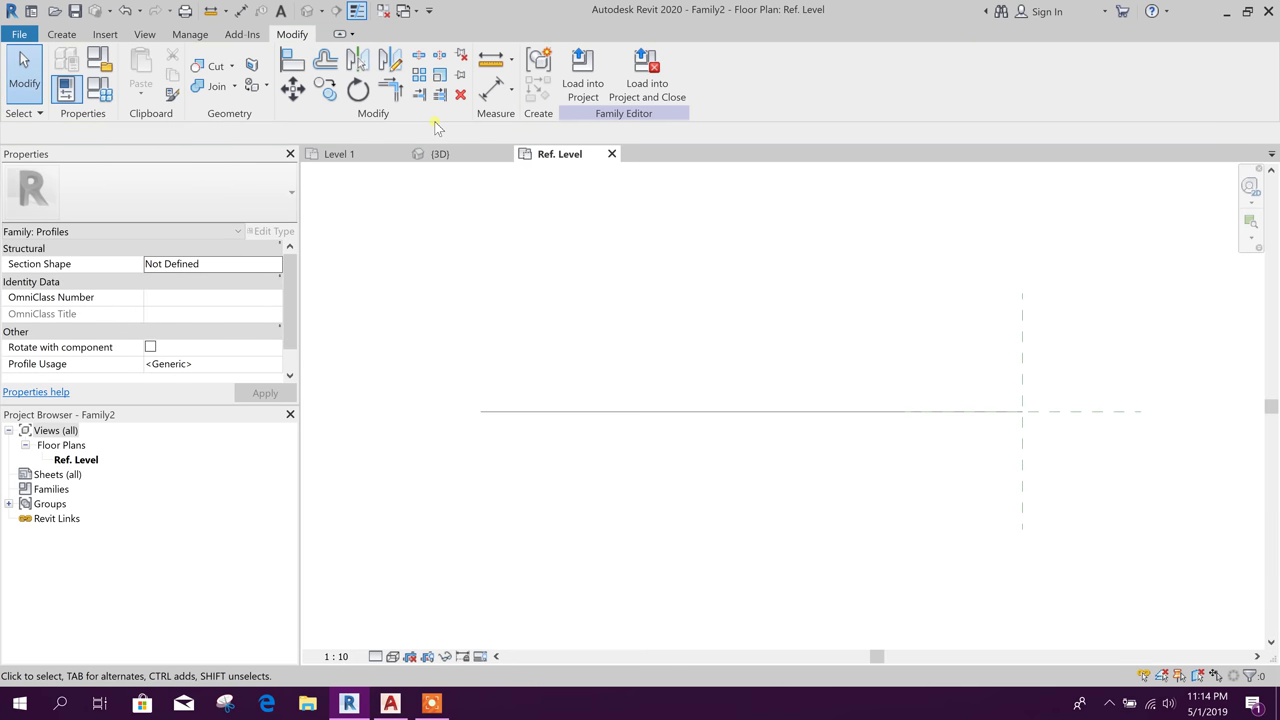
Offset a copy of the horizontal profile line 1200 mm downward.
left_click(325, 60)
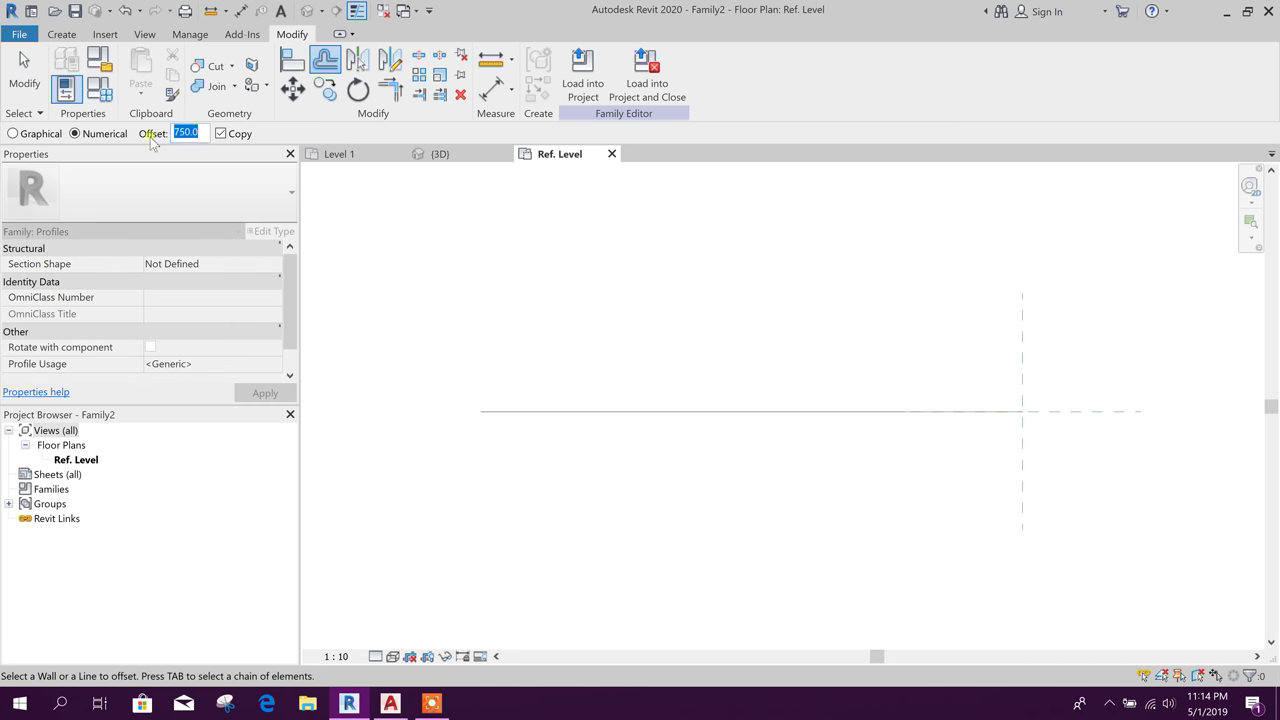
type("120")
middle_click_drag(620, 458, 606, 466)
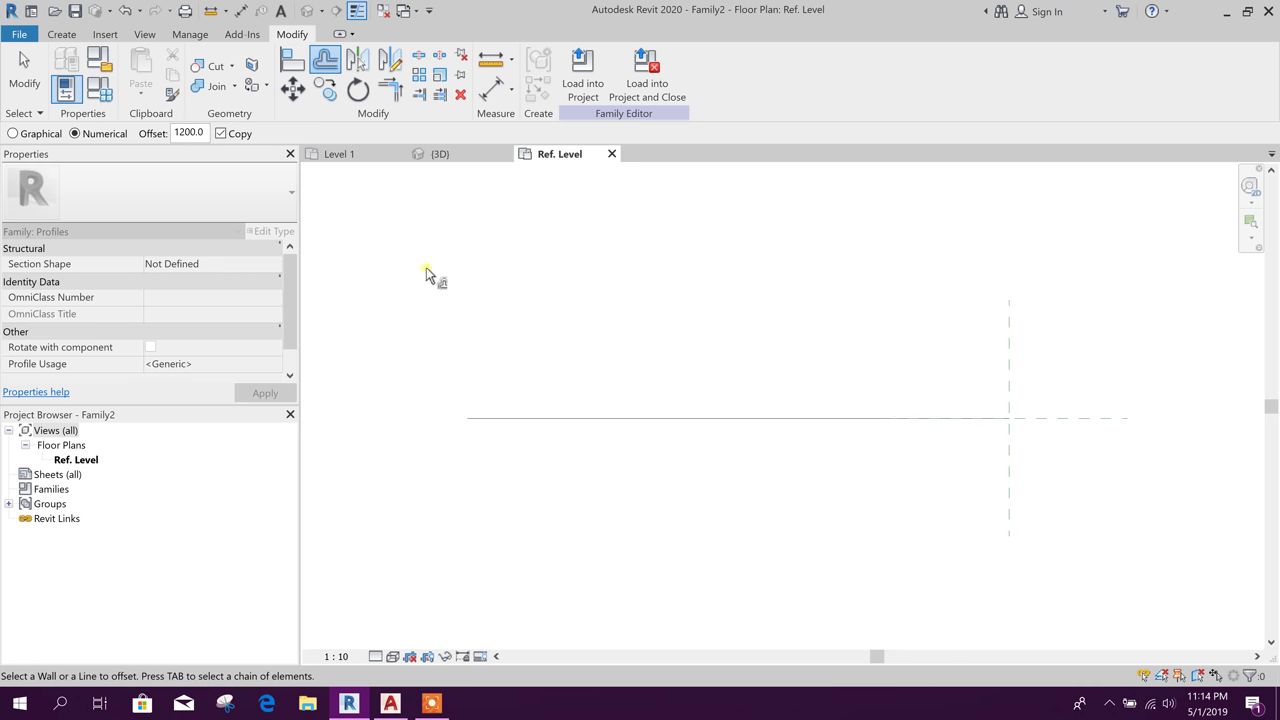
scroll(638, 425, "down", 2)
left_click(638, 425)
middle_click_drag(686, 478, 750, 414)
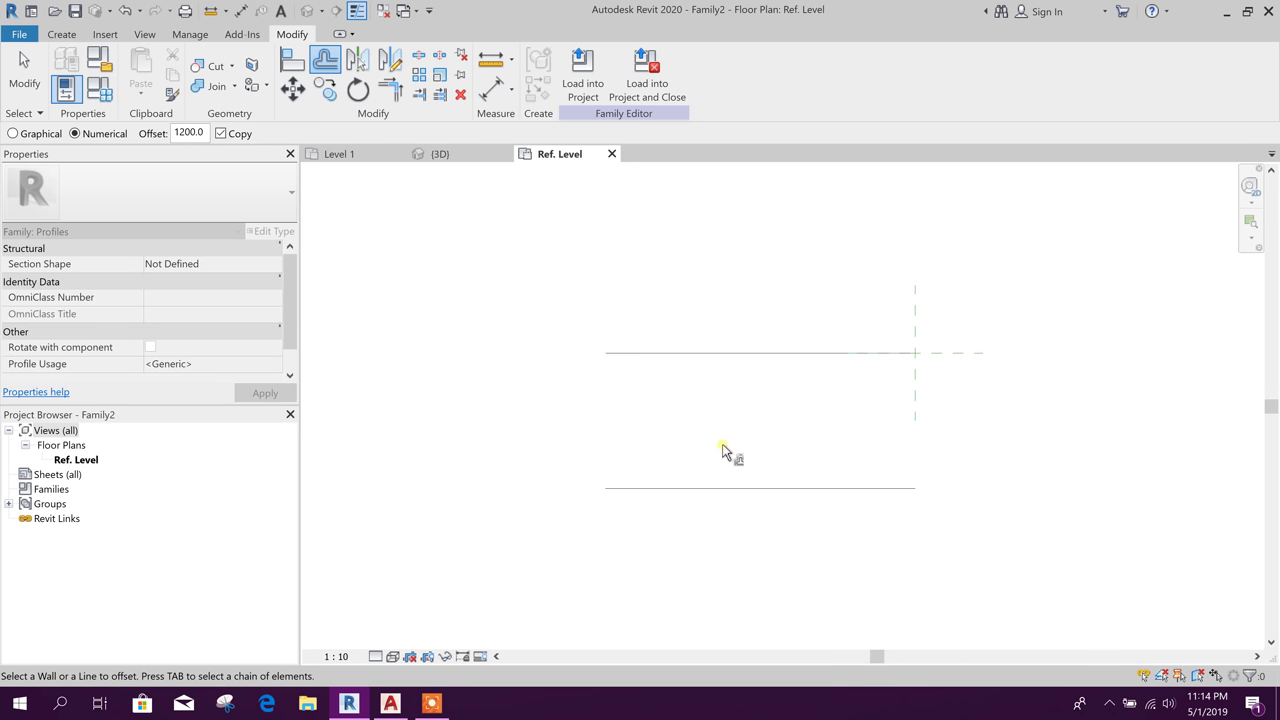
key("Escape")
middle_click_drag(674, 383, 686, 410)
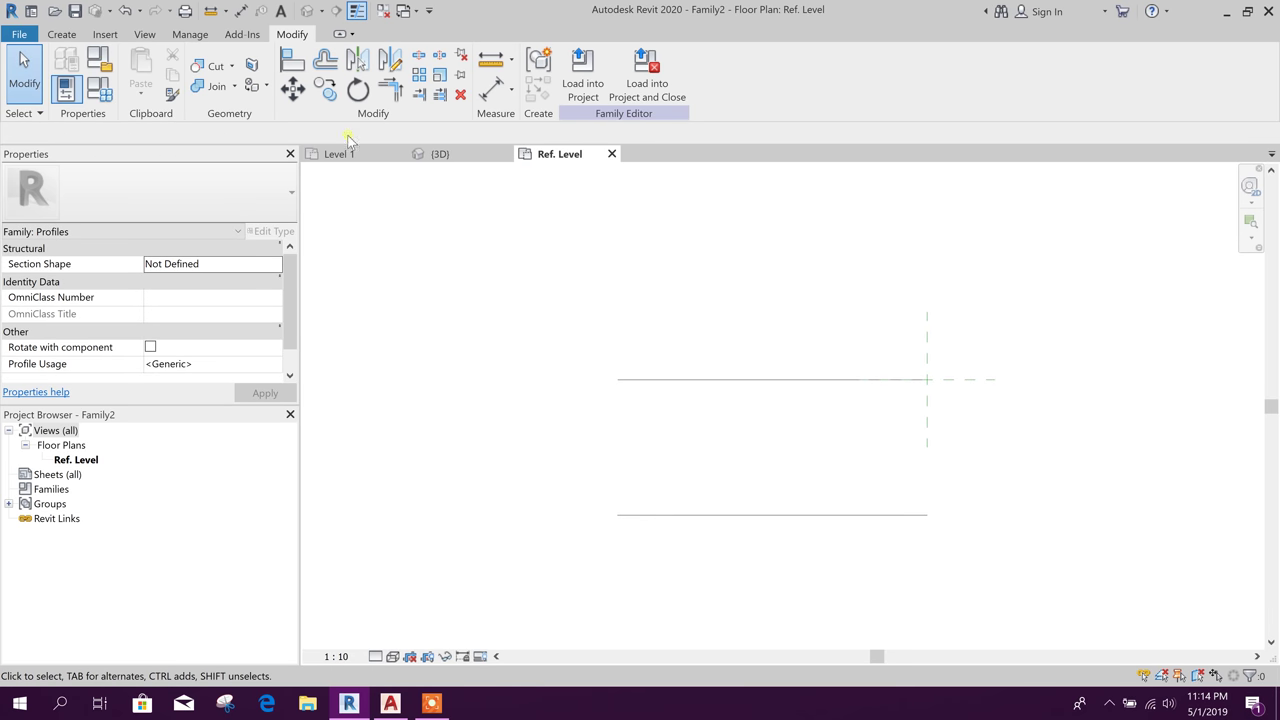
Draw a vertical profile line connecting the left ends of the two horizontal lines.
left_click(72, 35)
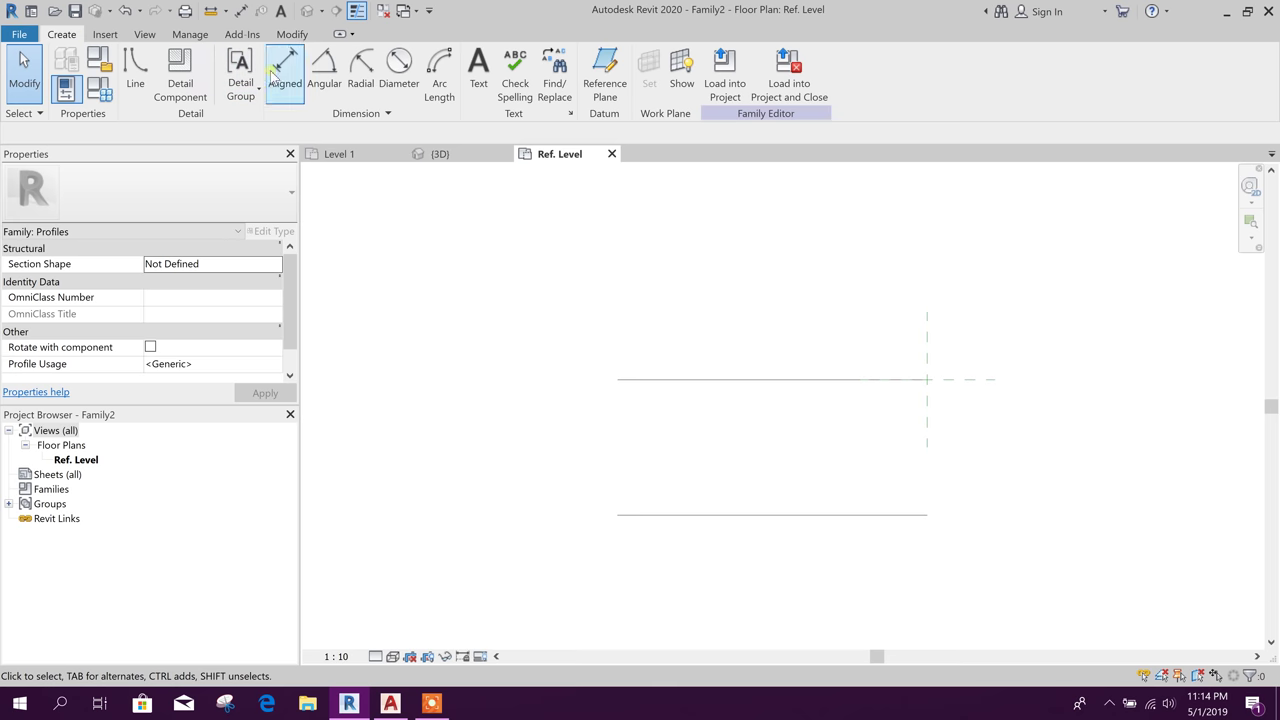
left_click(150, 75)
left_click(617, 515)
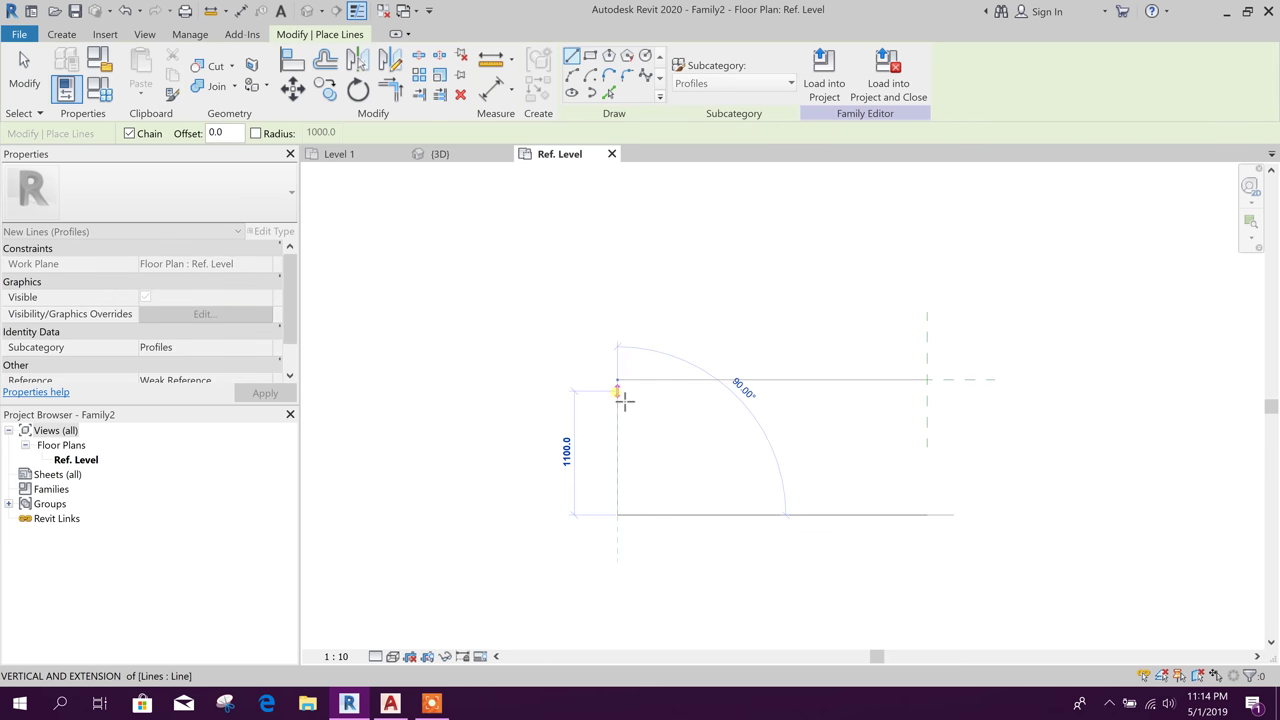
key("Escape")
key("Escape")
middle_click_drag(728, 445, 785, 450)
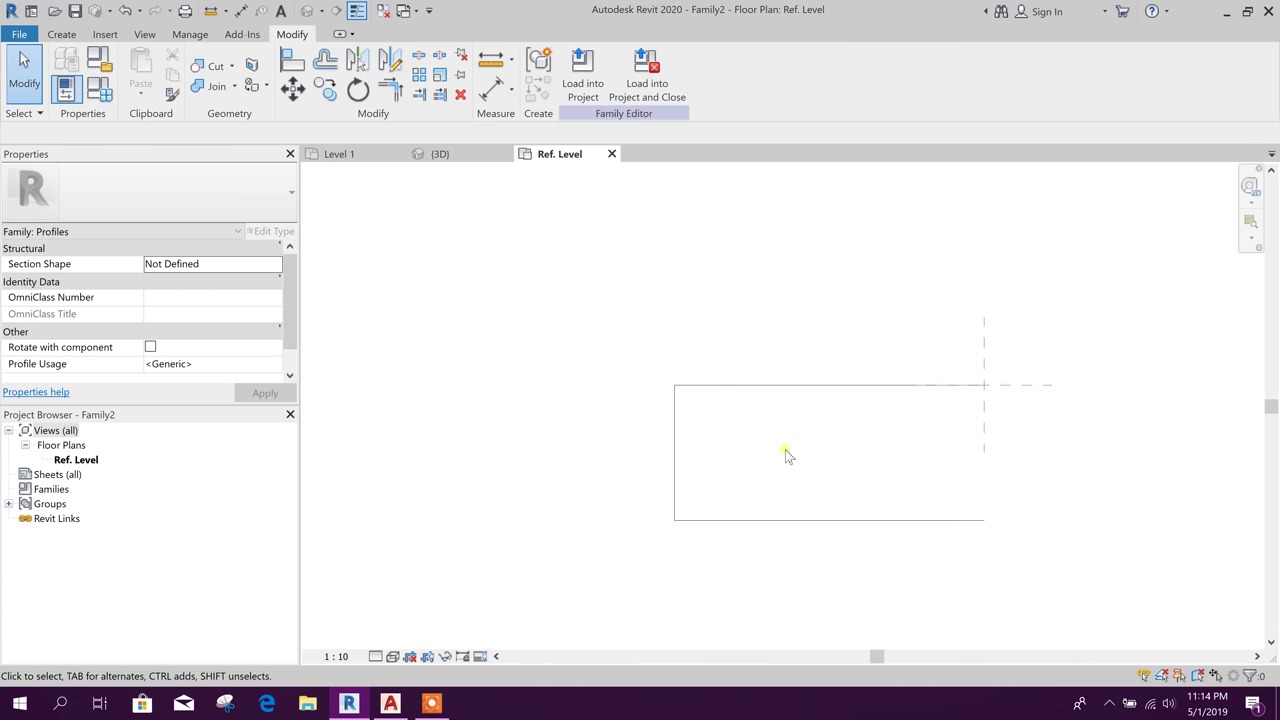
Offset a copy of the left vertical profile line 1500 mm to the left.
key("o")
key("f")
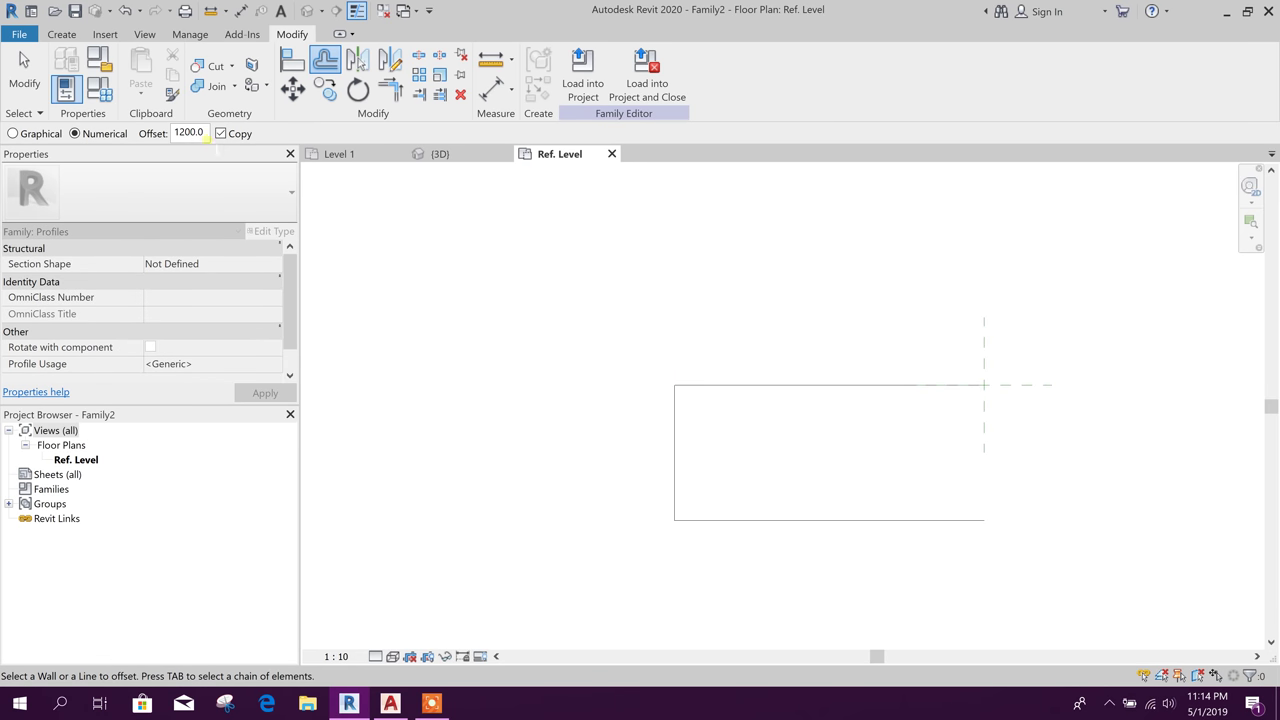
double_click(196, 133)
type("1.5")
left_click_drag(205, 133, 155, 136)
left_click(200, 133)
type("M")
key("Return")
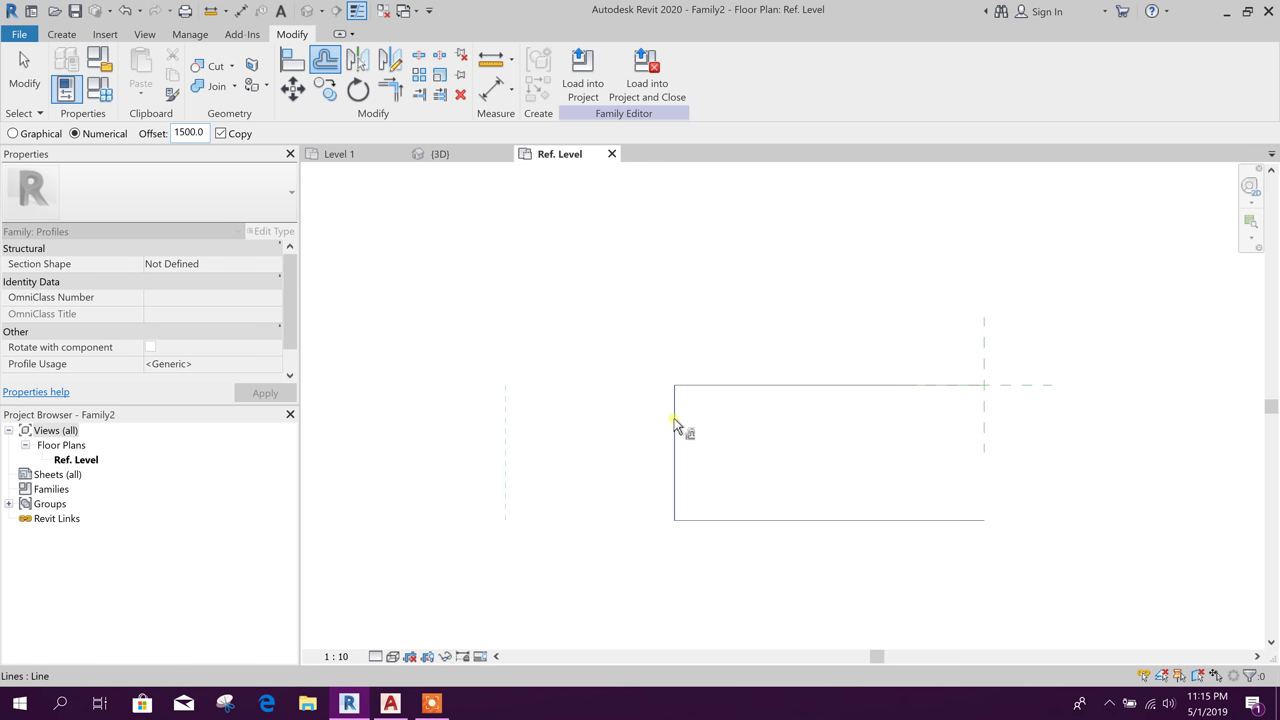
key("Escape")
middle_click_drag(605, 440, 607, 425)
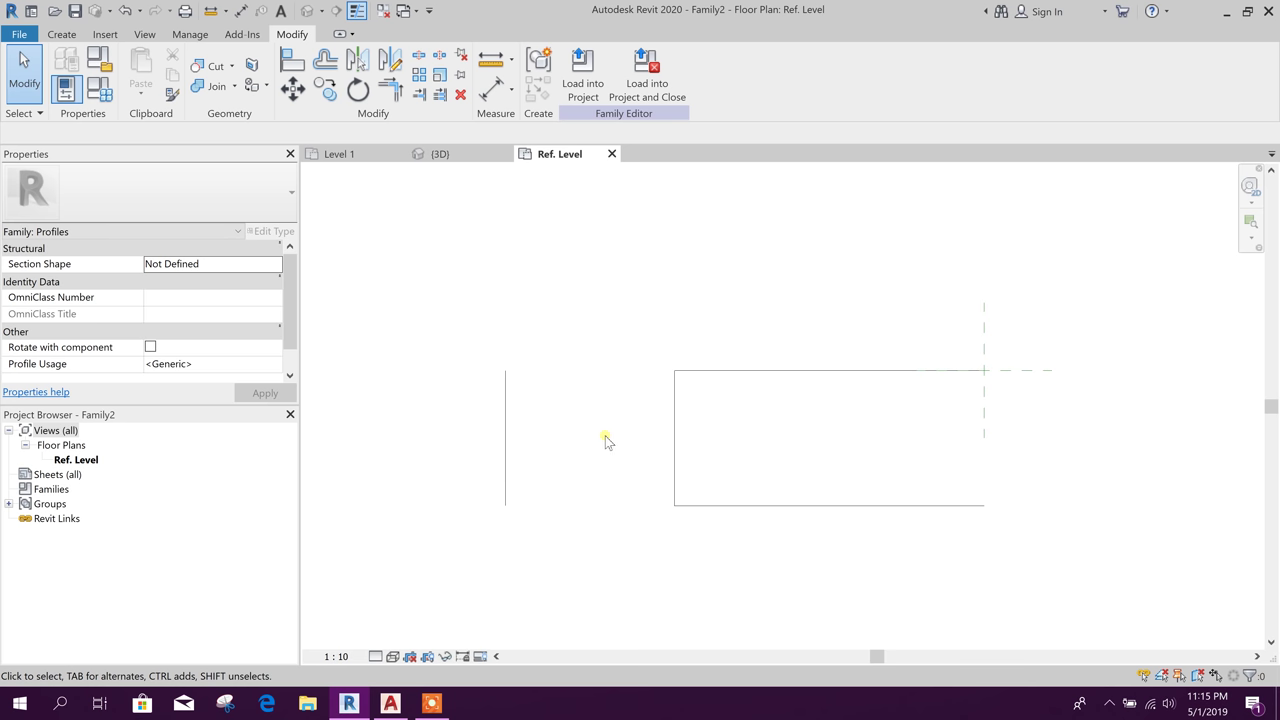
Join the upper horizontal line with the outer vertical line into a corner and delete the inner vertical line.
left_click(391, 89)
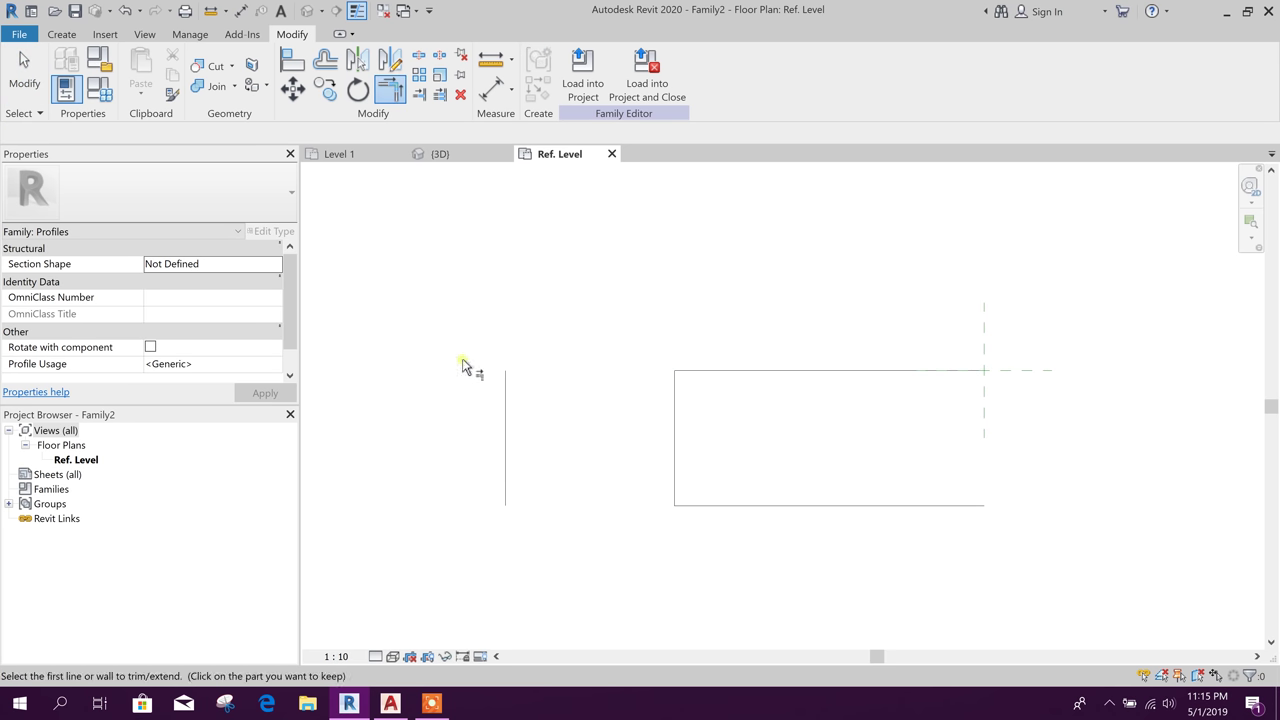
left_click(507, 410)
left_click(712, 372)
middle_click_drag(622, 478, 654, 371)
key("Escape")
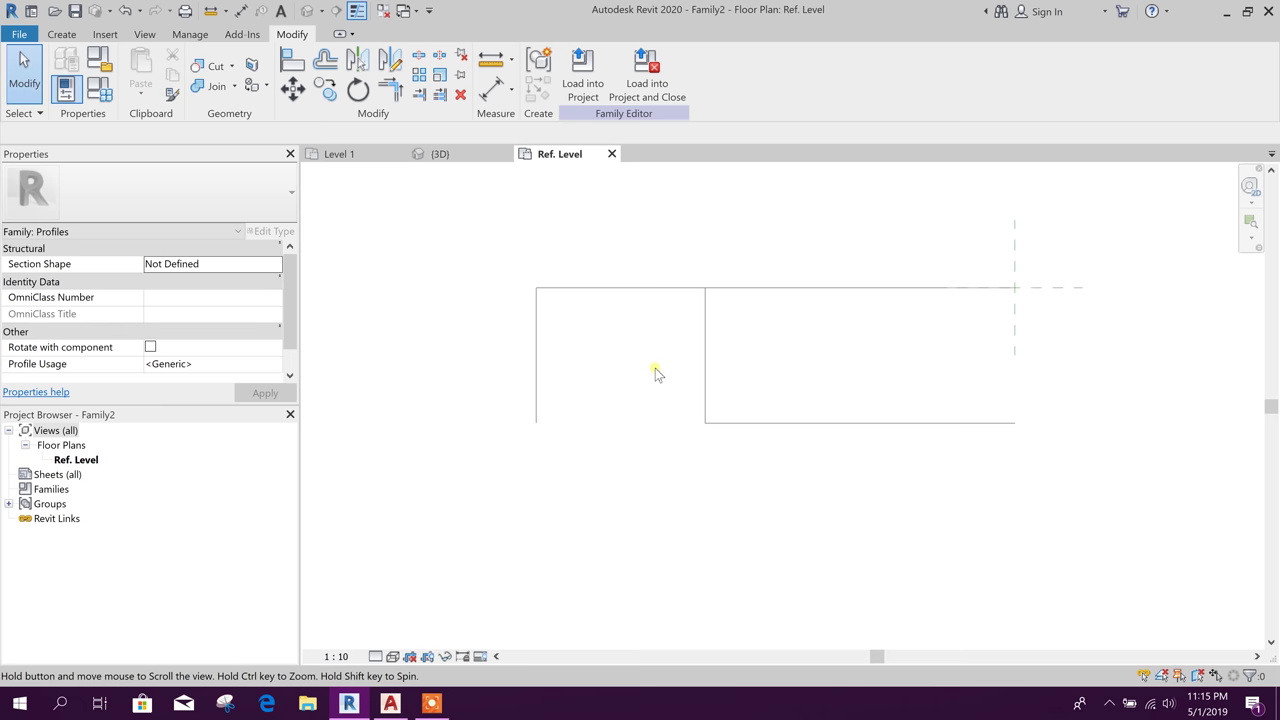
left_click(705, 340)
key("Delete")
Offset a copy of the upper horizontal profile line 600 mm downward.
left_click(325, 60)
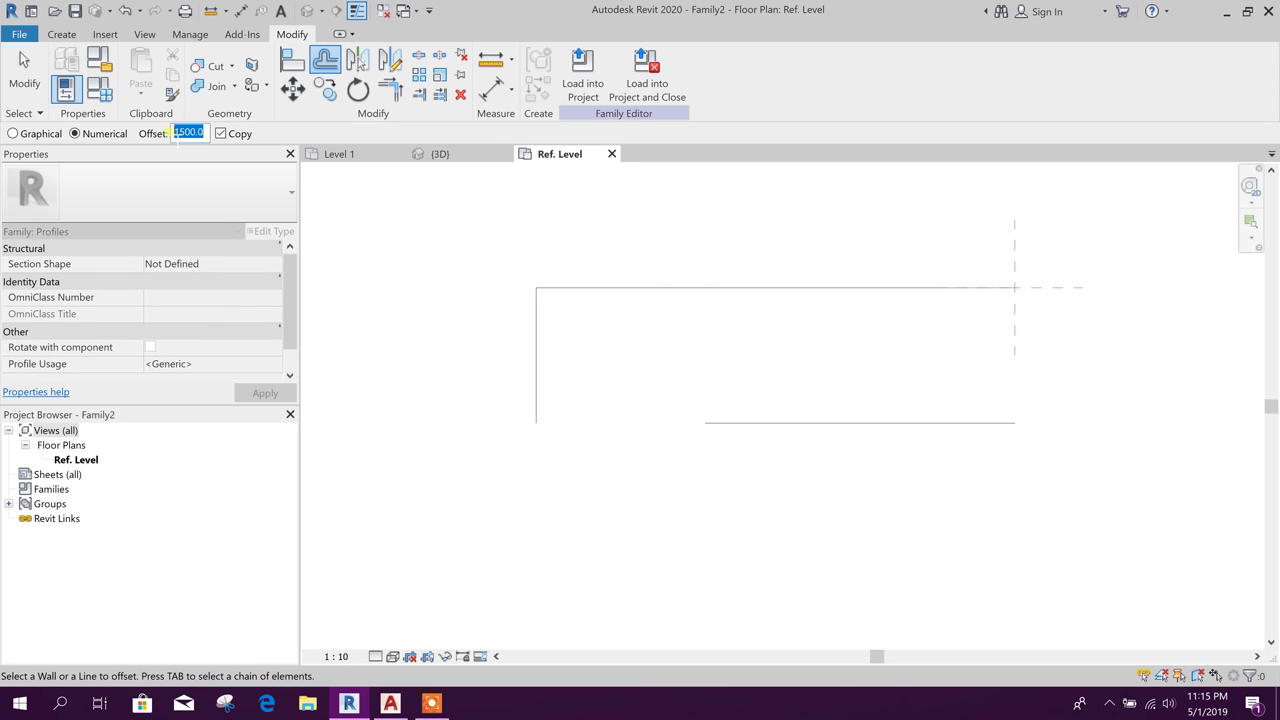
type("60")
left_click(634, 295)
key("Escape")
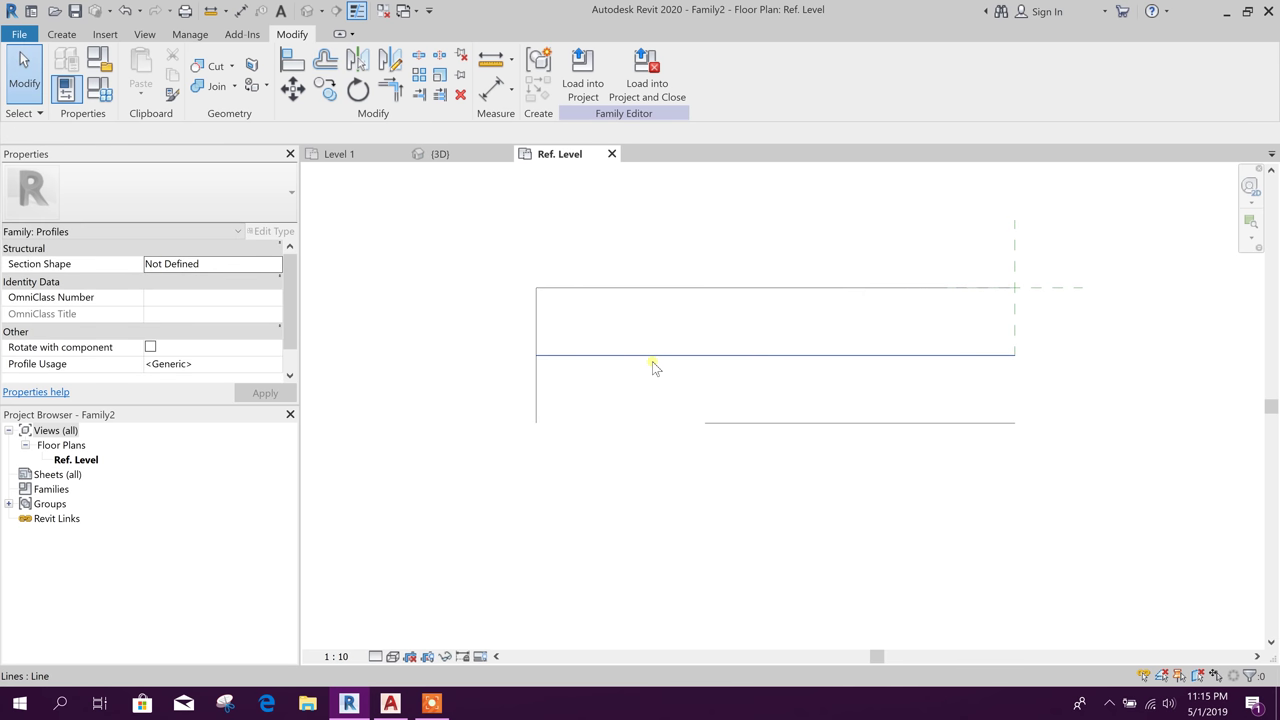
middle_click_drag(600, 355, 597, 374)
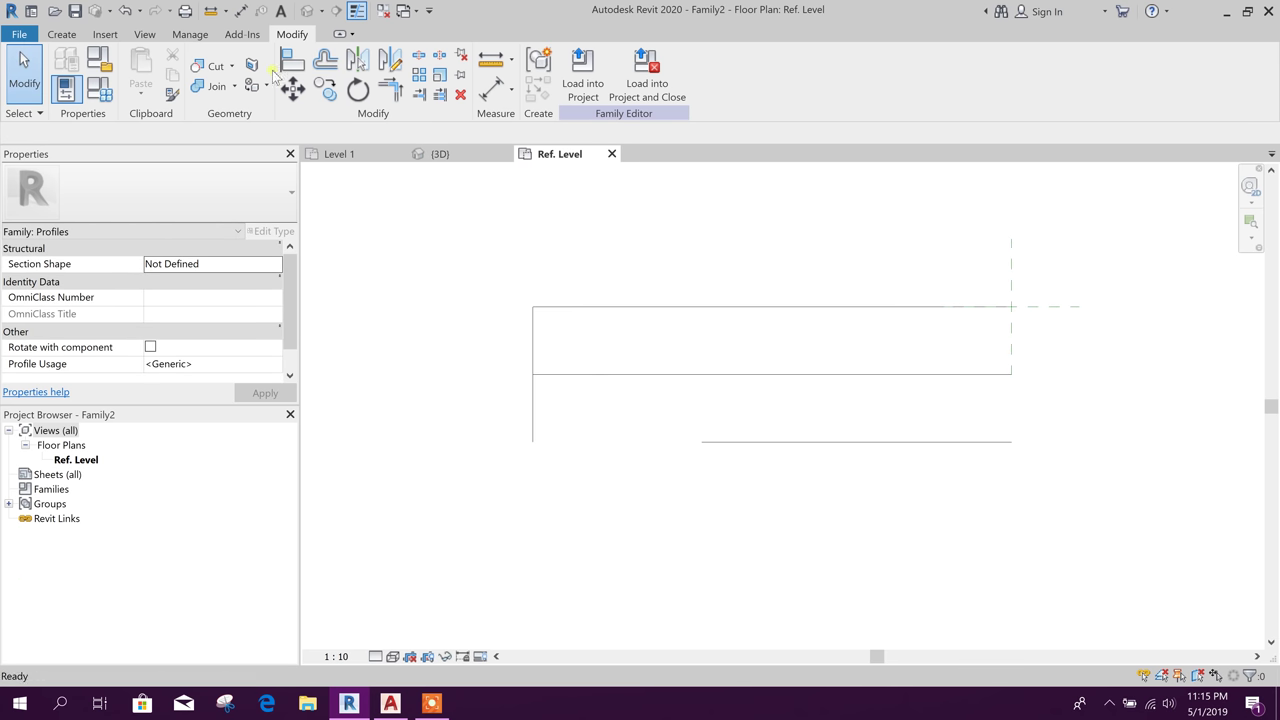
Draw a sloped line from the left end of the bottom line to the left end of the middle line.
left_click(68, 35)
left_click(134, 68)
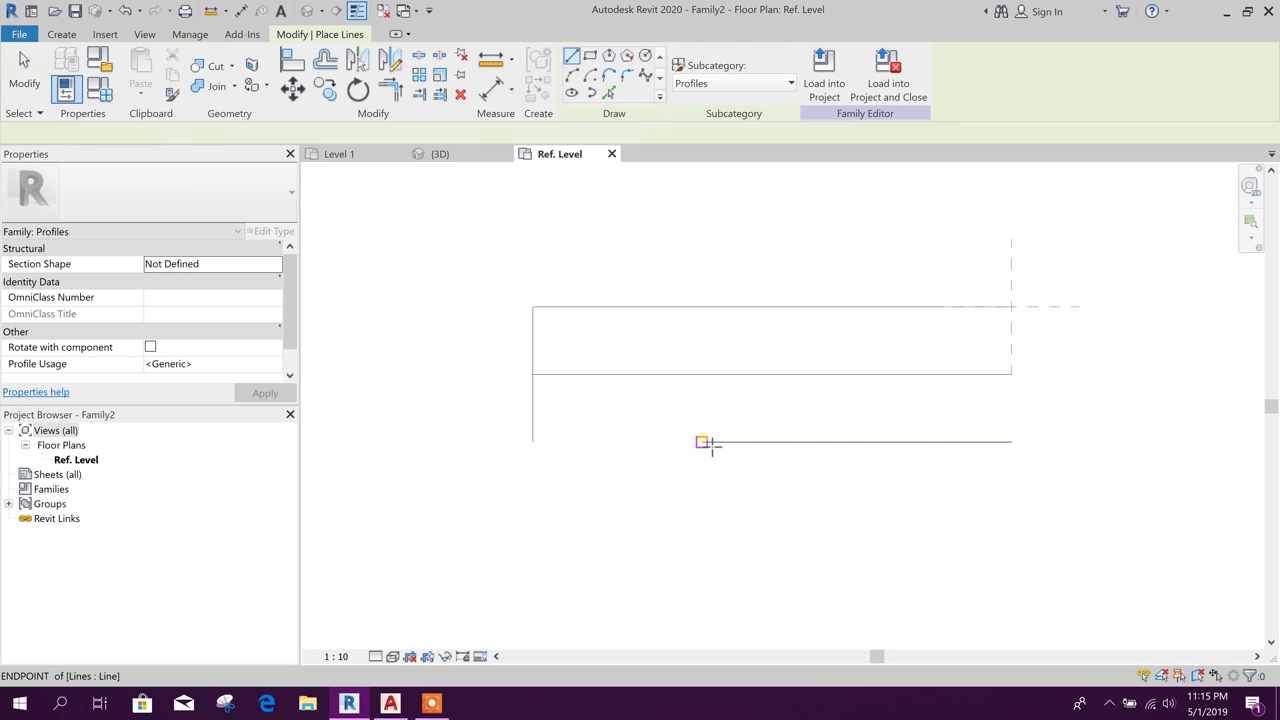
left_click(715, 448)
left_click(545, 382)
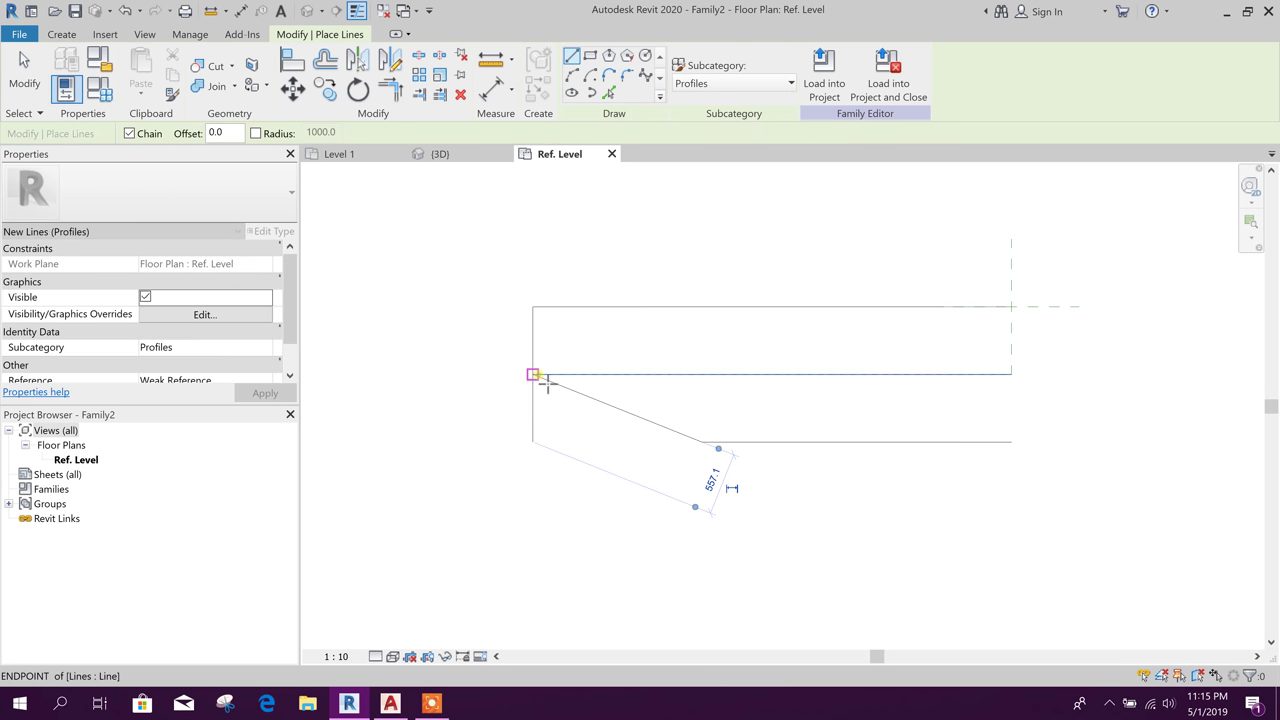
key("Escape")
key("Escape")
Delete the middle horizontal line and trim the left vertical line to the sloped underside line.
left_click(762, 375)
key("Delete")
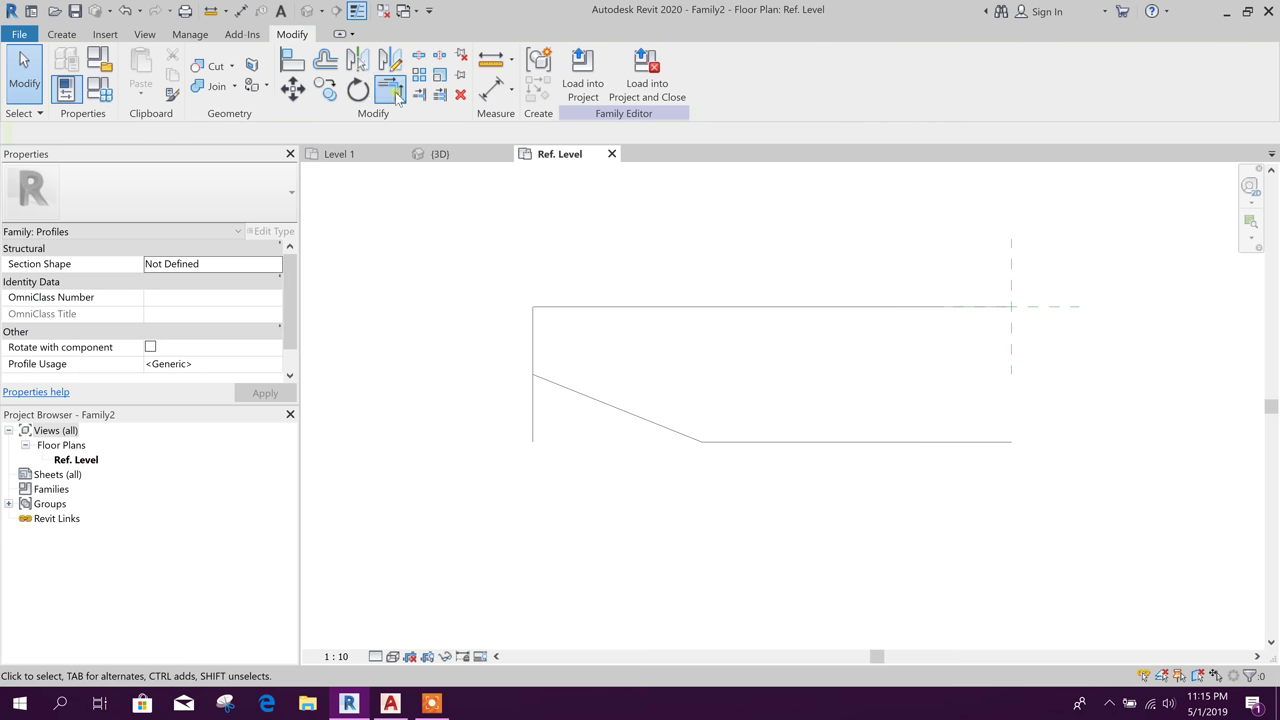
left_click(390, 89)
left_click(529, 360)
middle_click_drag(563, 362, 713, 462)
key("Escape")
scroll(631, 429, "up", 1)
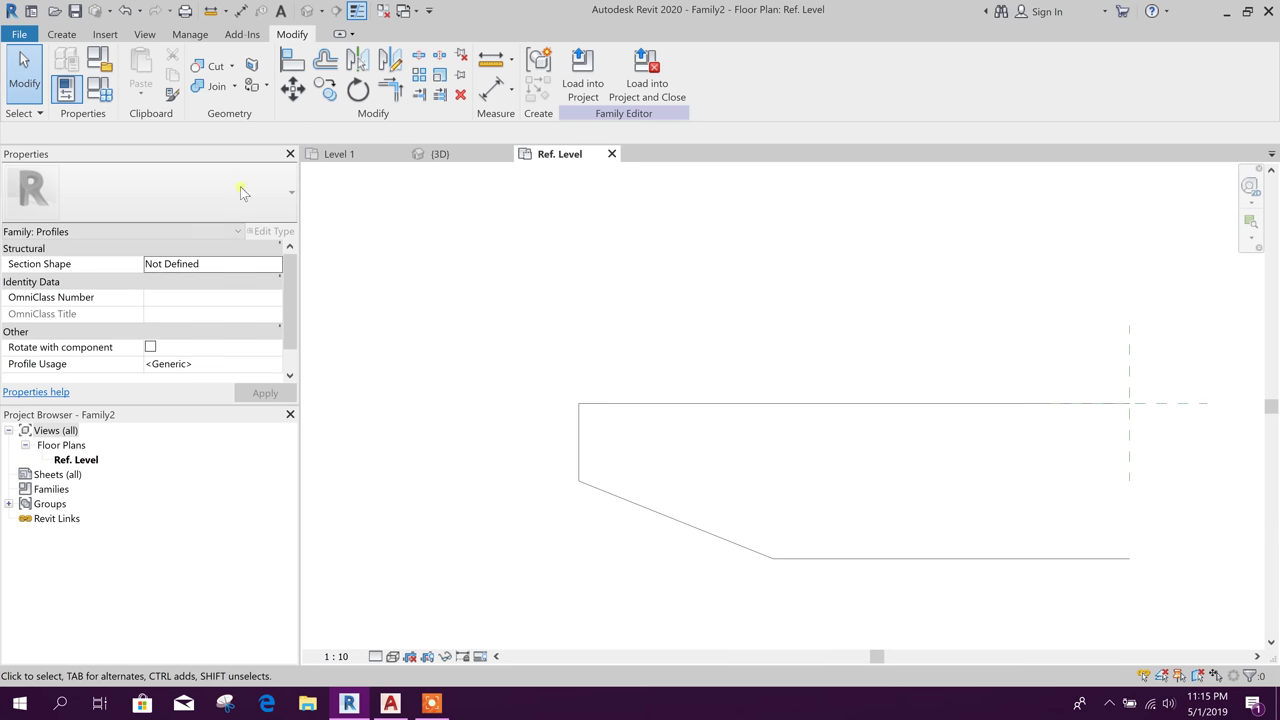
Draw the barrier outline from the deck's upper left corner, 750 mm upward and 500 mm to the right.
left_click(62, 34)
left_click(134, 68)
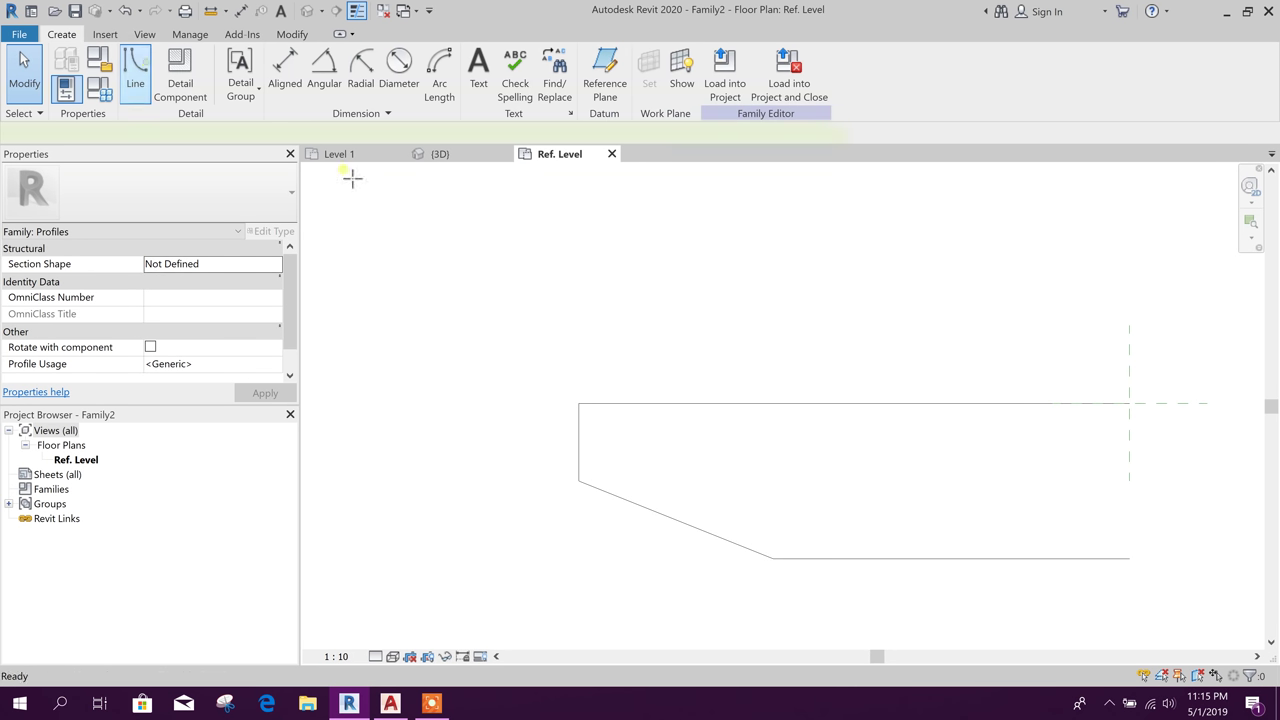
left_click(579, 403)
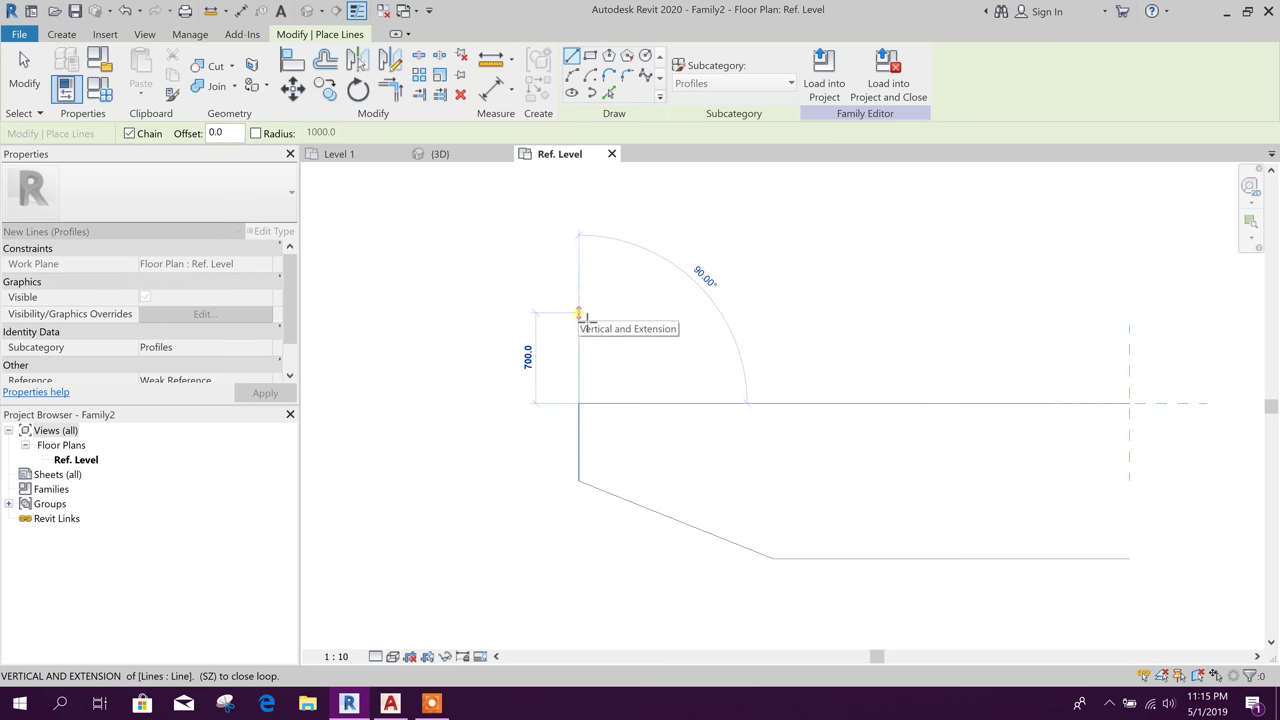
type("750")
key("Return")
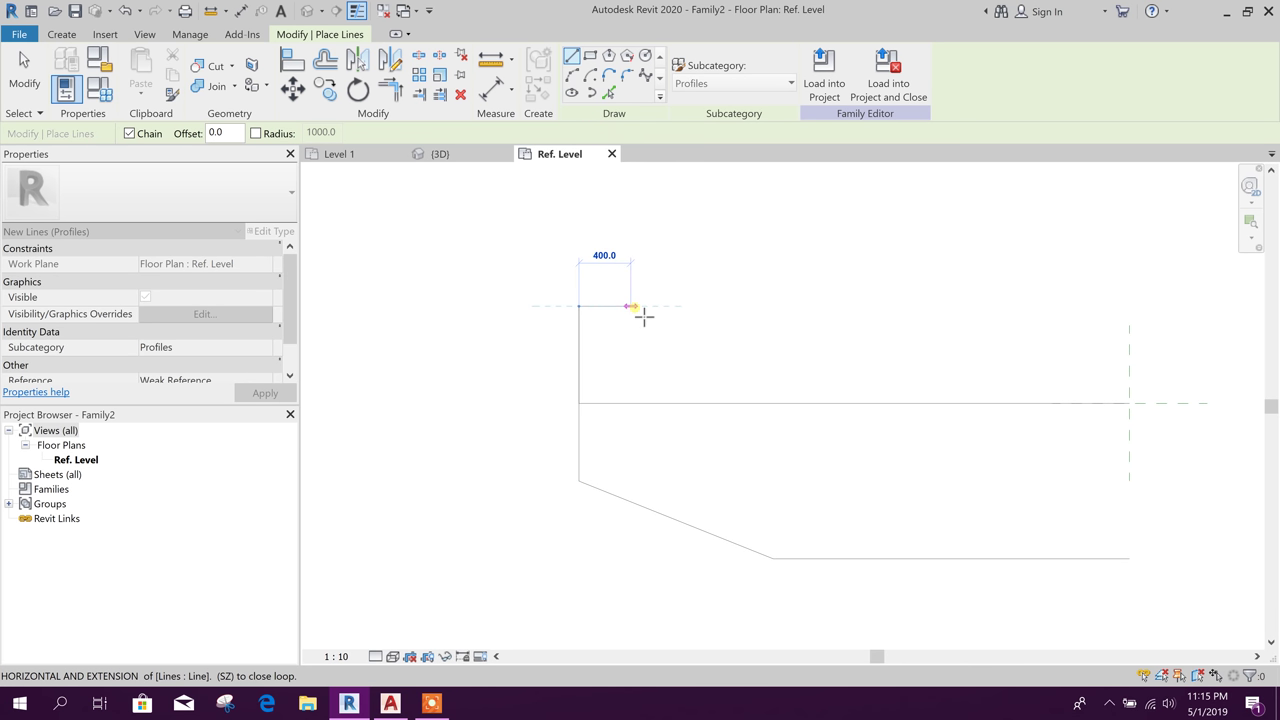
type("500")
key("Return")
key("Escape")
key("Escape")
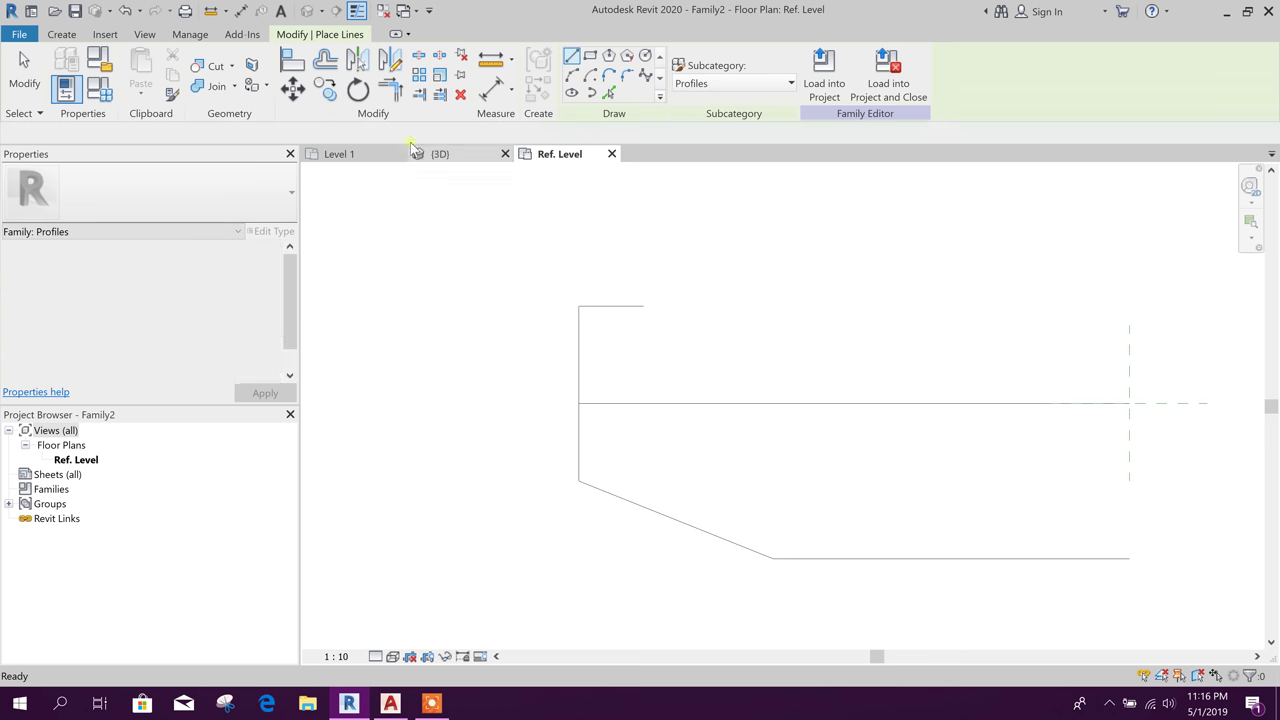
Offset a copy of the barrier's outer vertical line 750 mm to the right.
key("o")
key("f")
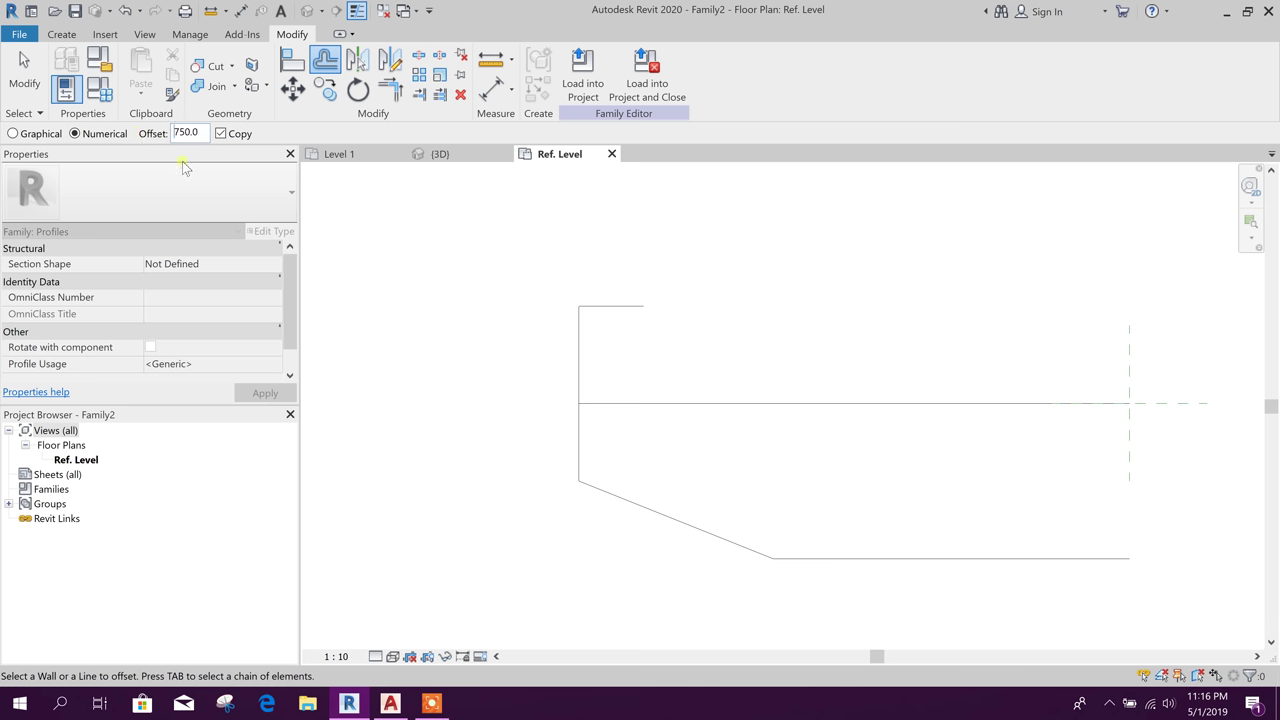
left_click(581, 339)
key("Escape")
scroll(175, 85, "up", 5)
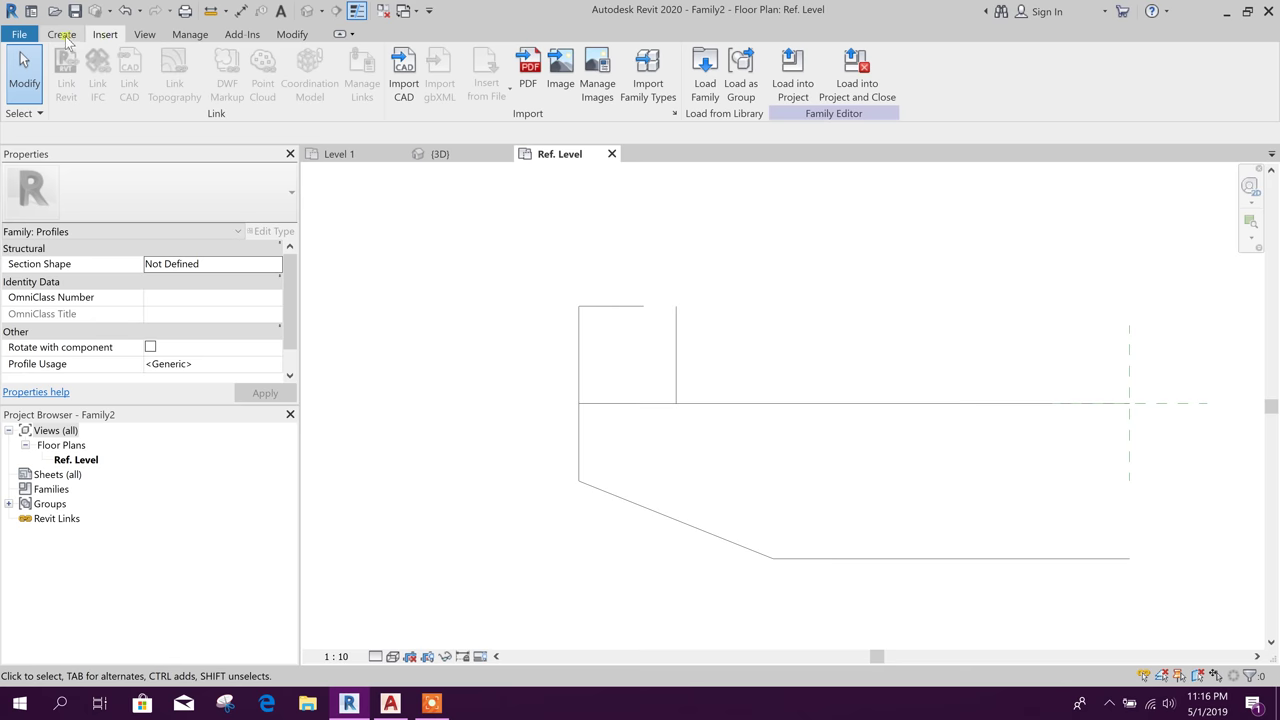
Draw the barrier's sloped inner face from the offset line's foot to the right end of the barrier's top line.
left_click(135, 70)
left_click(676, 403)
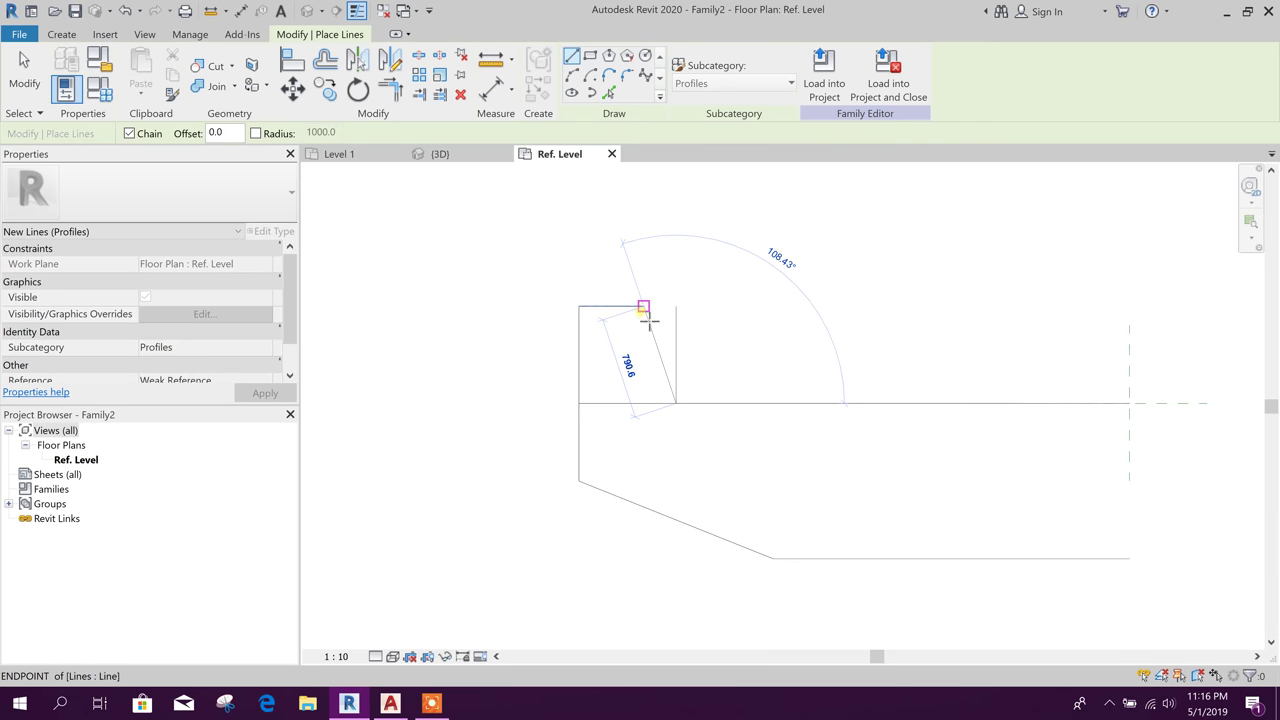
left_click(645, 315)
key("Escape")
key("Escape")
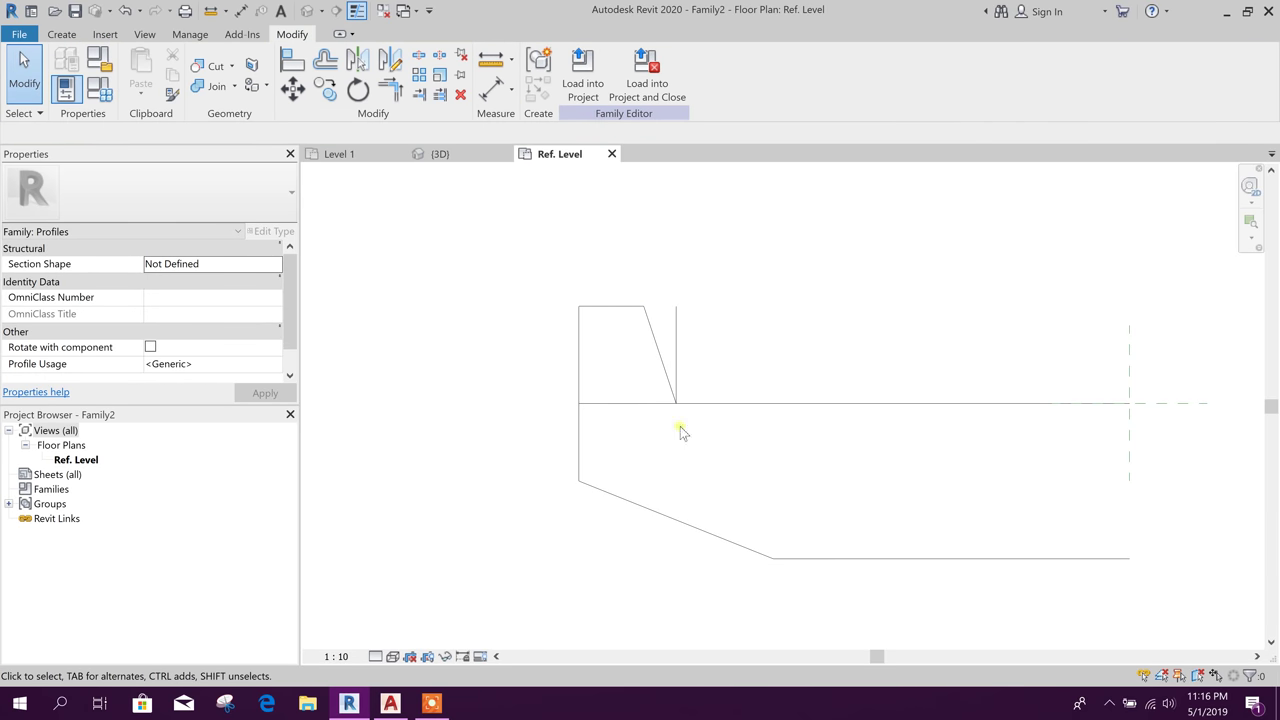
Trim the deck's upper line back to the vertical helper line at the barrier's foot and remove the helper line.
left_click(389, 90)
left_click(744, 403)
left_click(677, 329)
key("Escape")
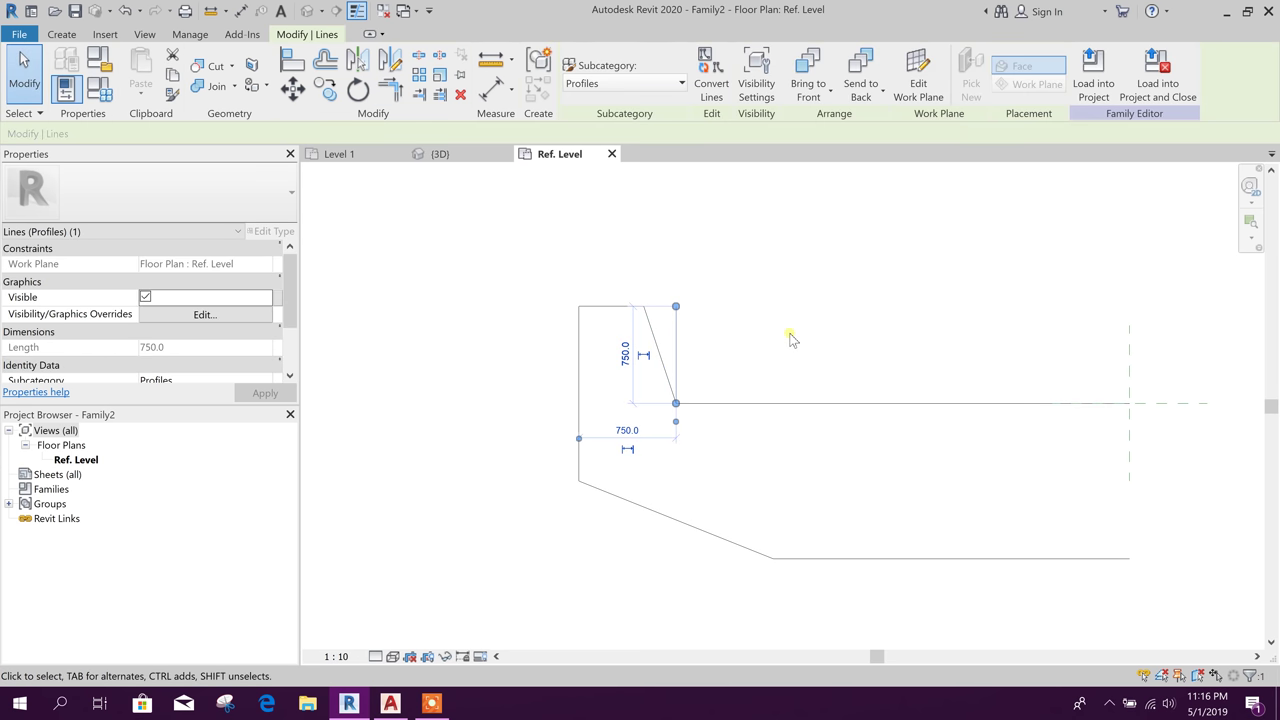
left_click(769, 365)
Delete the lower left vertical segment and extend the barrier's outer line down to the sloped underside line.
left_click(584, 421)
key("Delete")
left_click(390, 90)
left_click(605, 494)
left_click(582, 398)
middle_click_drag(747, 454, 646, 466)
key("Escape")
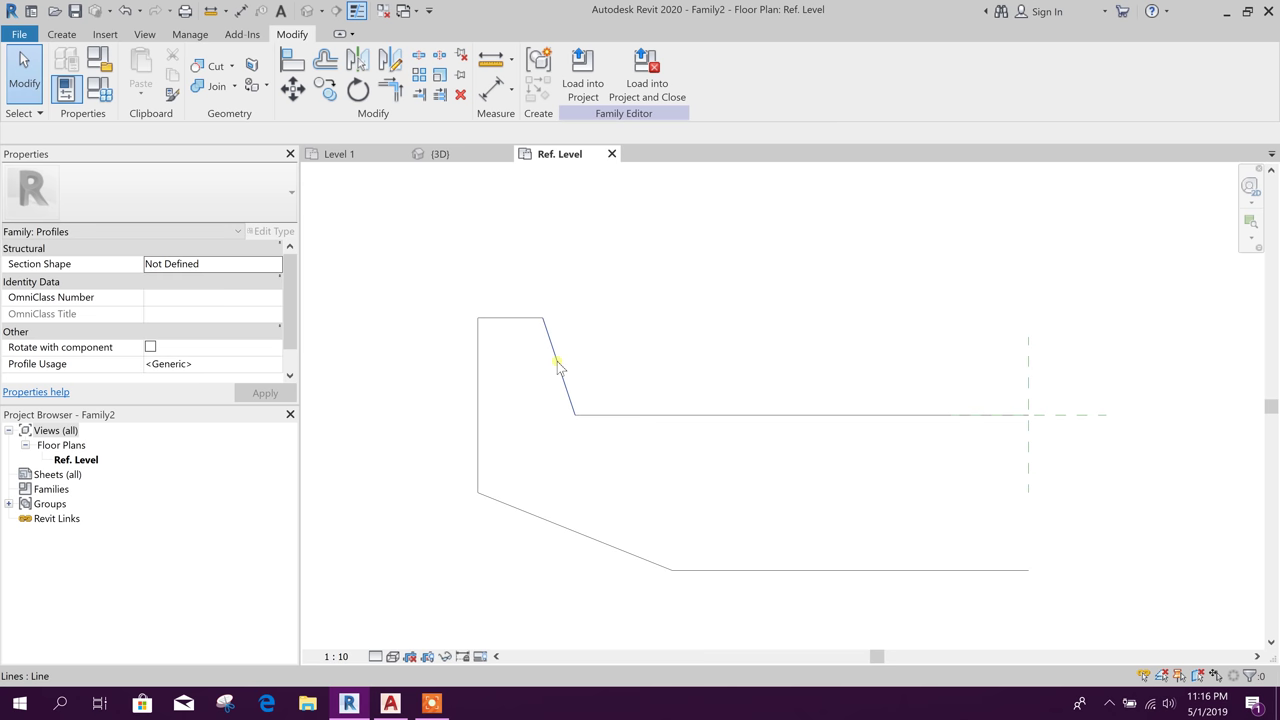
Mirror a copy of the whole half profile about the vertical reference plane.
middle_click_drag(717, 548, 702, 484)
middle_click_drag(936, 543, 839, 532)
scroll(840, 533, "down", 1)
scroll(711, 549, "down", 1)
middle_click_drag(710, 559, 759, 534)
left_click_drag(752, 551, 489, 248)
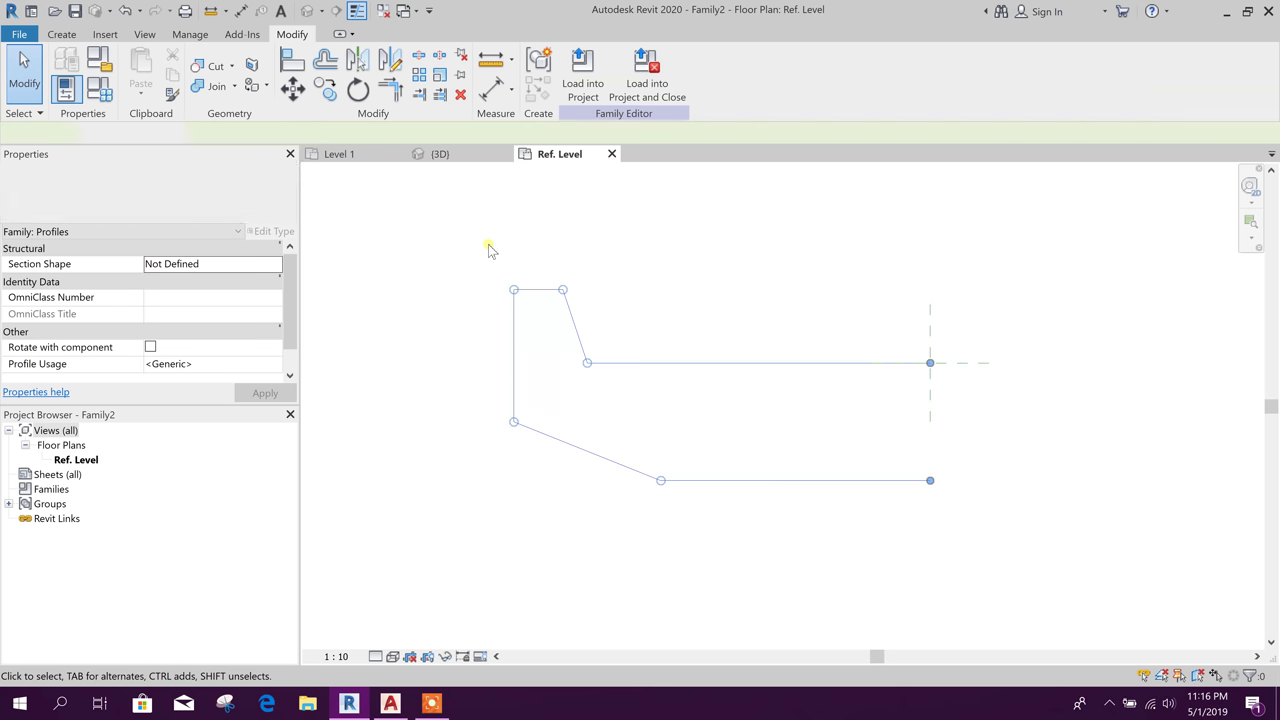
left_click(357, 62)
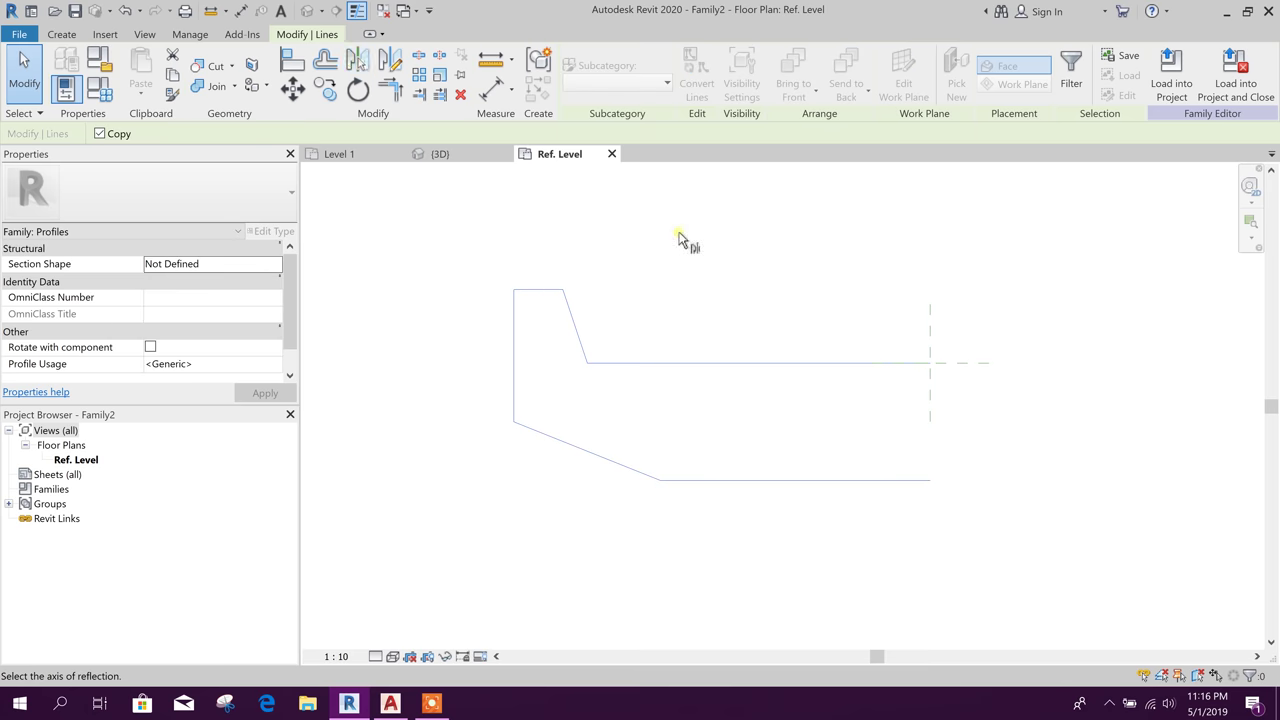
left_click(929, 345)
scroll(745, 443, "down", 1)
key("Escape")
middle_click_drag(1084, 523, 955, 537)
Set the distance between the deck's upper right line and the bottom line to 1207 mm.
left_click(853, 390)
scroll(798, 396, "up", 2)
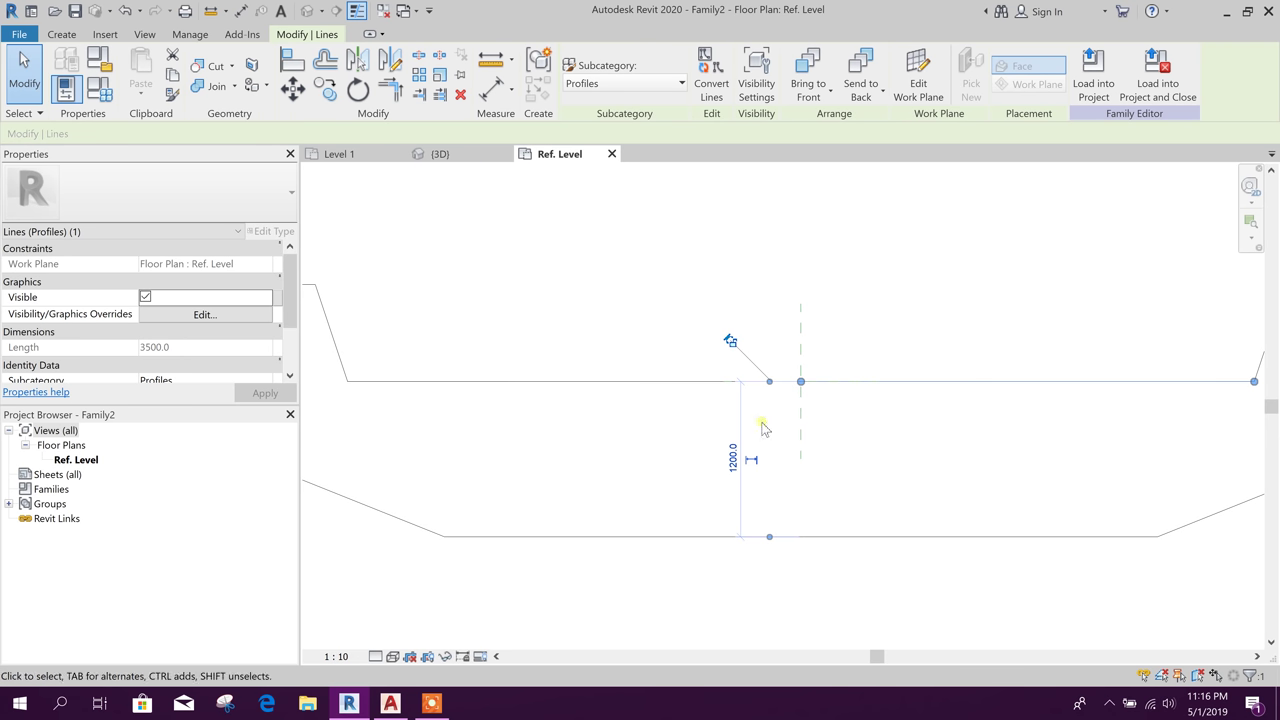
middle_click_drag(865, 419, 846, 397)
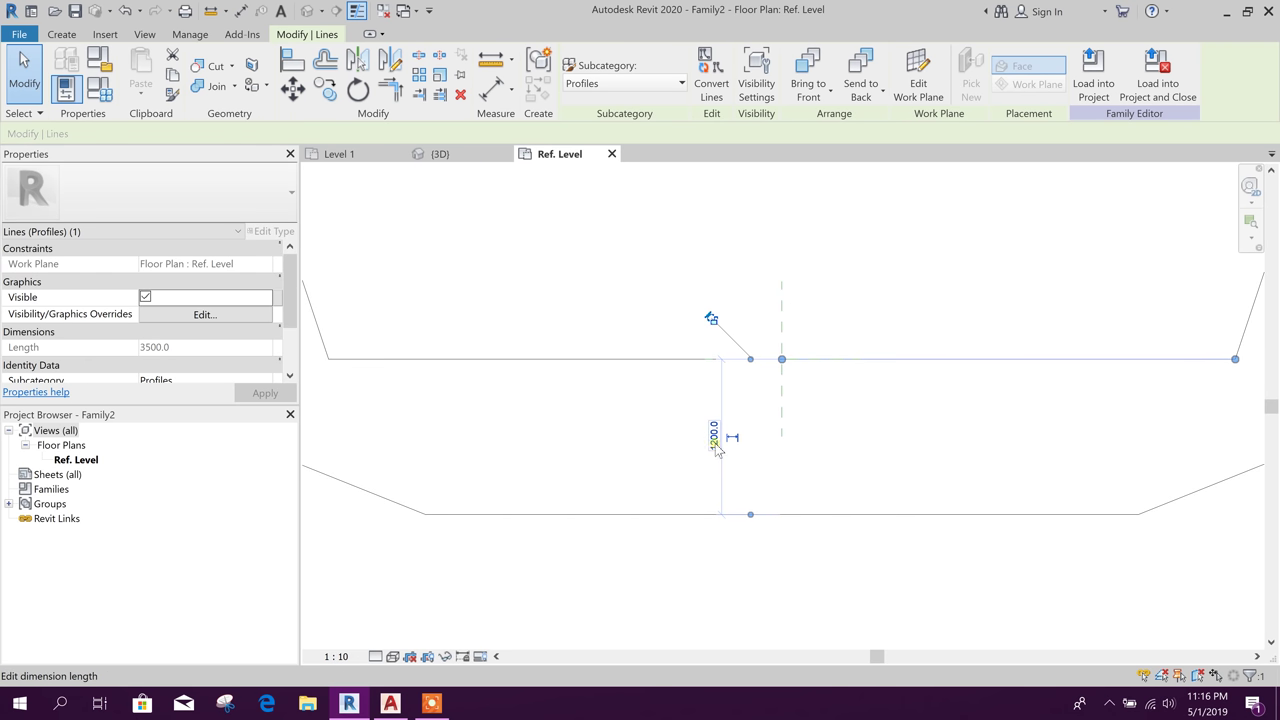
left_click(714, 442)
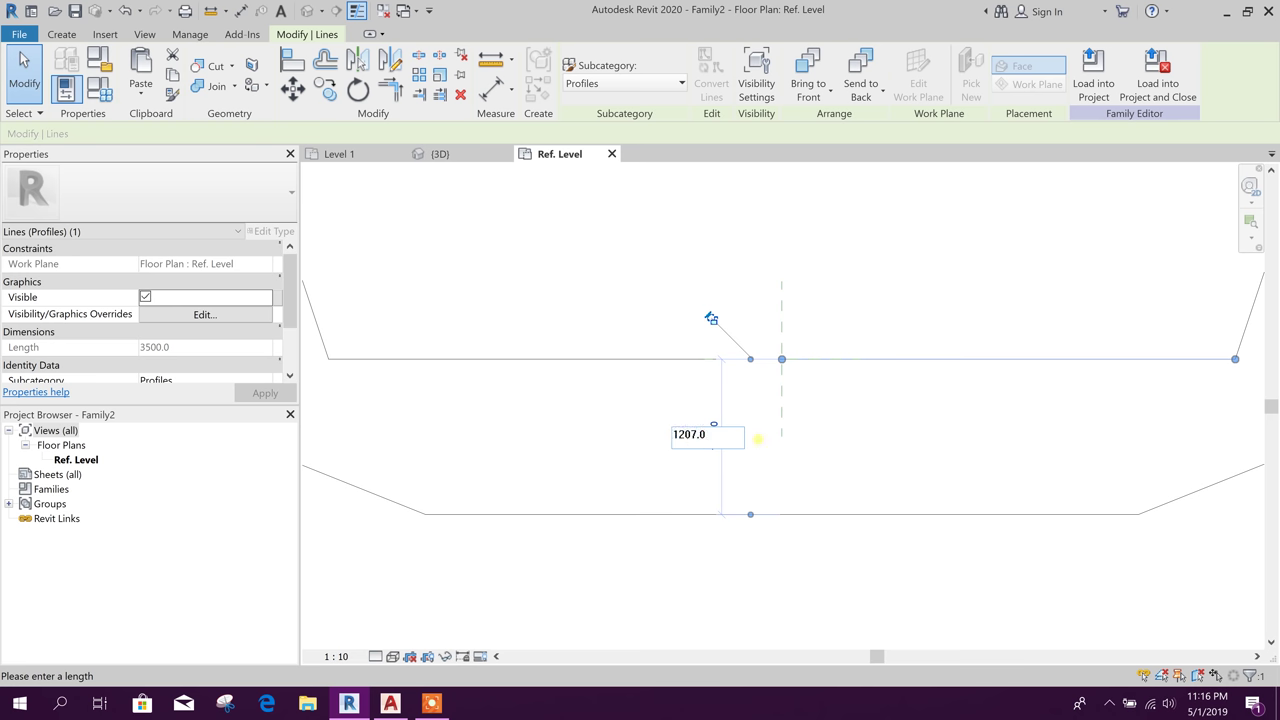
key("Return")
left_click(949, 433)
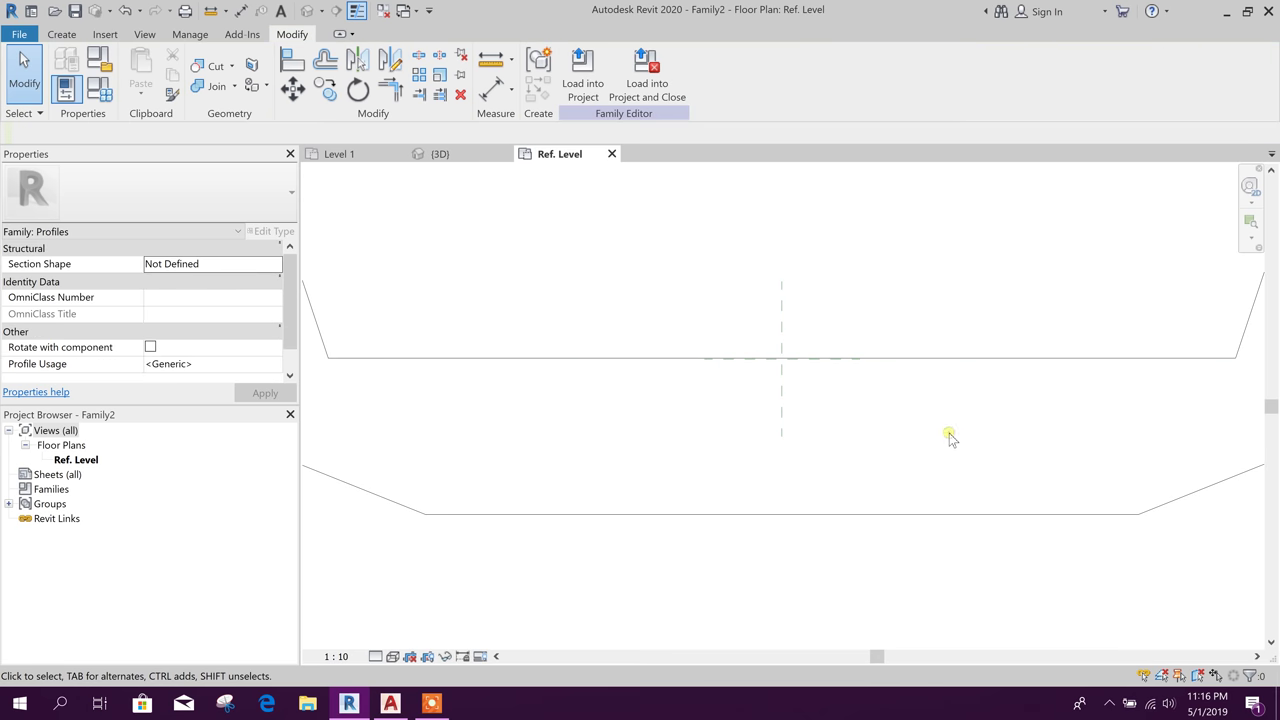
Offset copies of both upper deck lines 7 mm downward.
middle_click_drag(750, 432, 877, 431)
left_click(783, 420)
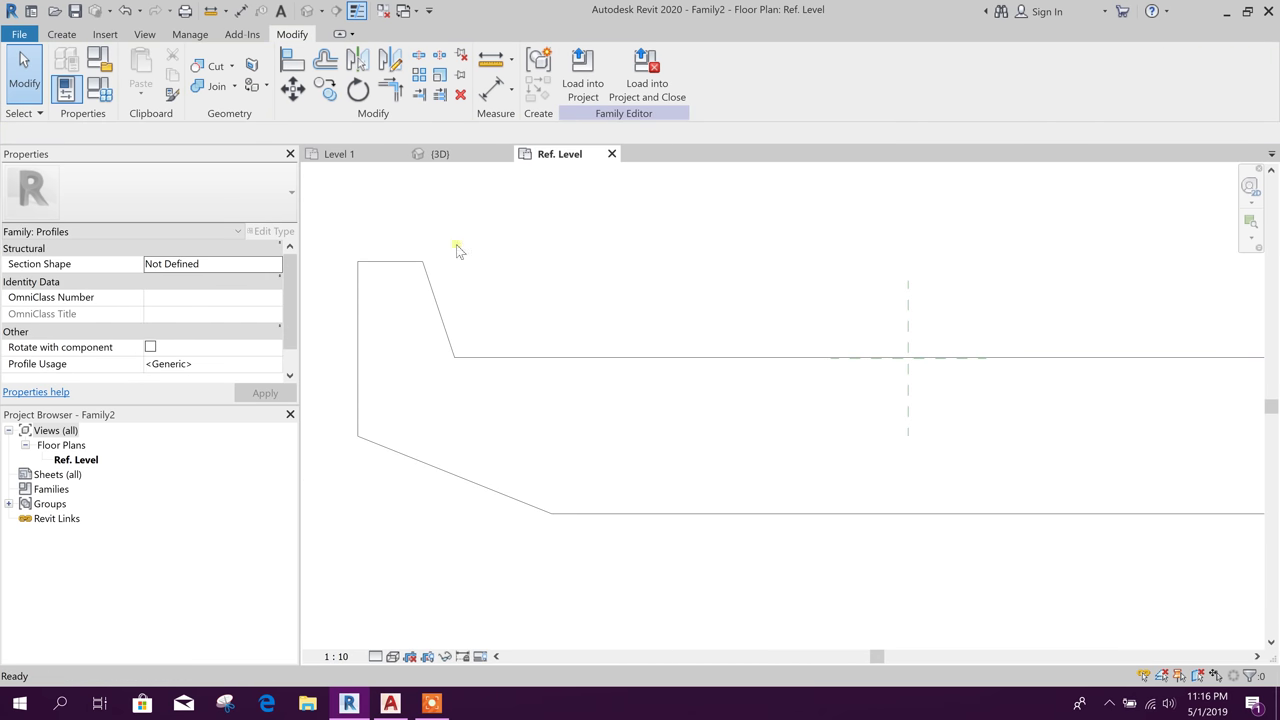
left_click(327, 70)
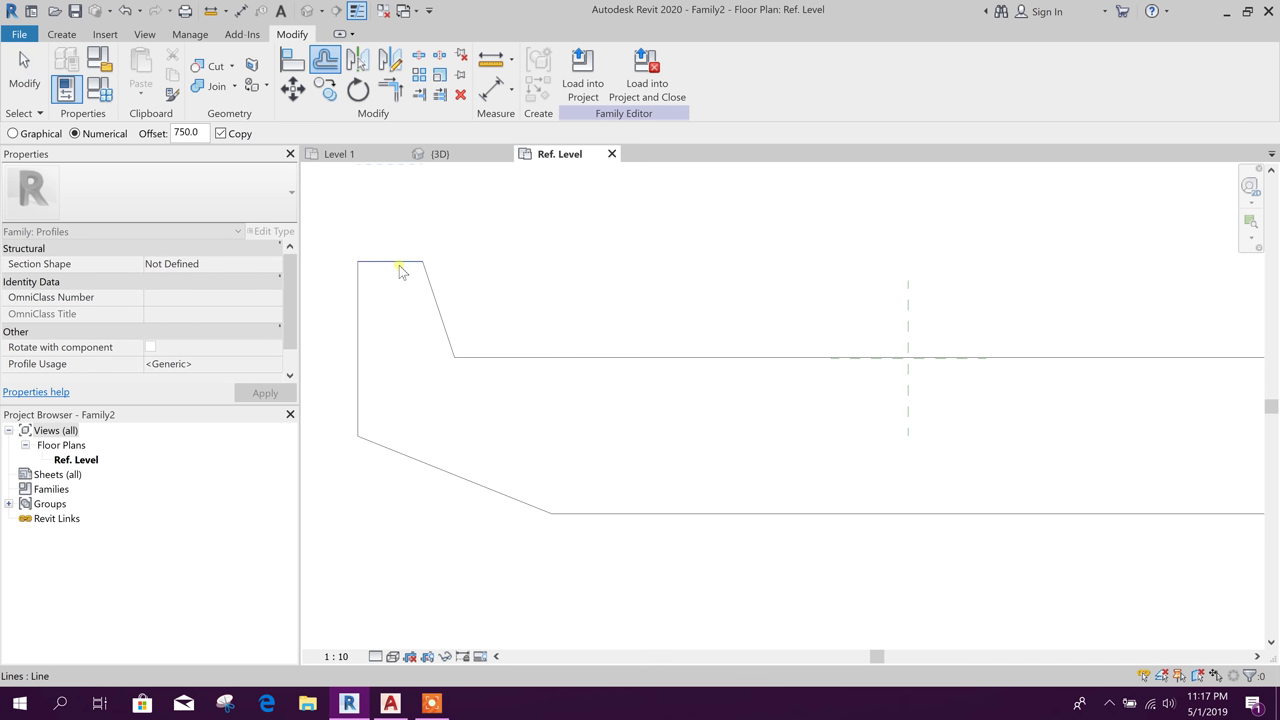
type("7")
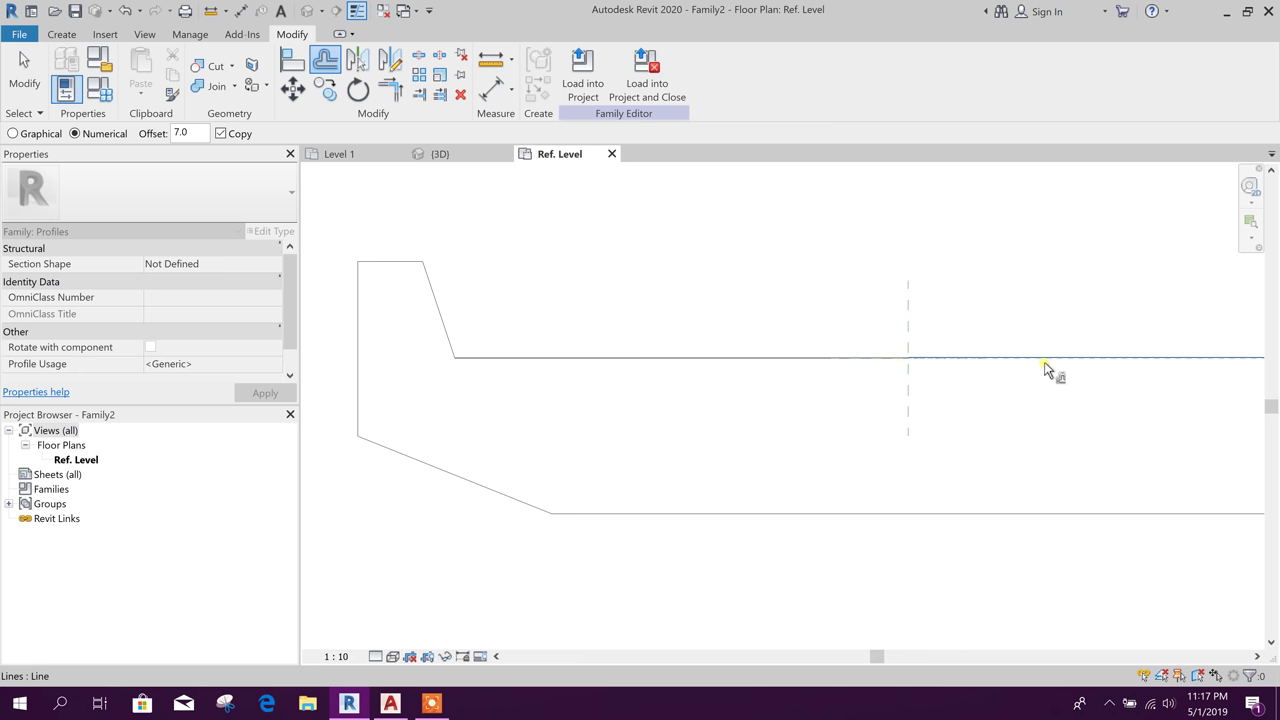
scroll(943, 379, "up", 2)
key("Escape")
middle_click_drag(830, 361, 1135, 399)
scroll(522, 400, "up", 1)
scroll(502, 380, "up", 2)
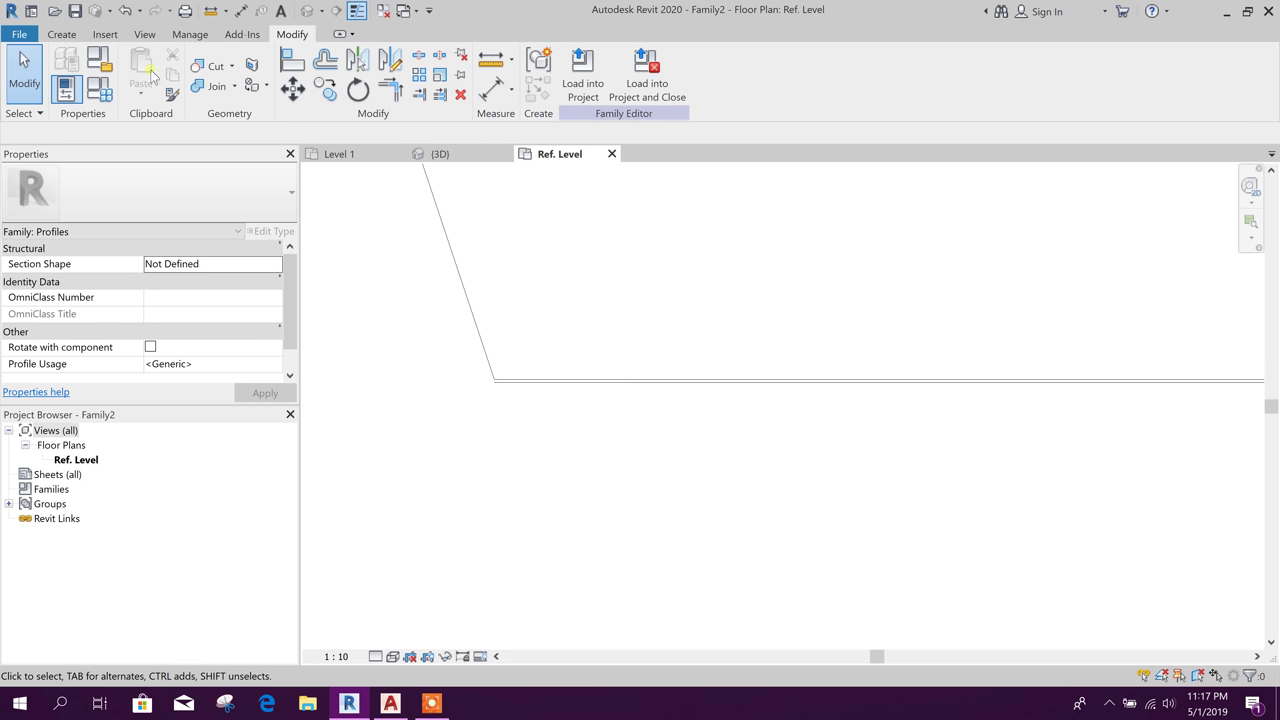
Draw the left sloped deck line from the lower offset line's outer end to the upper deck line at the vertical reference plane.
left_click(61, 34)
left_click(134, 65)
middle_click_drag(507, 390, 490, 378)
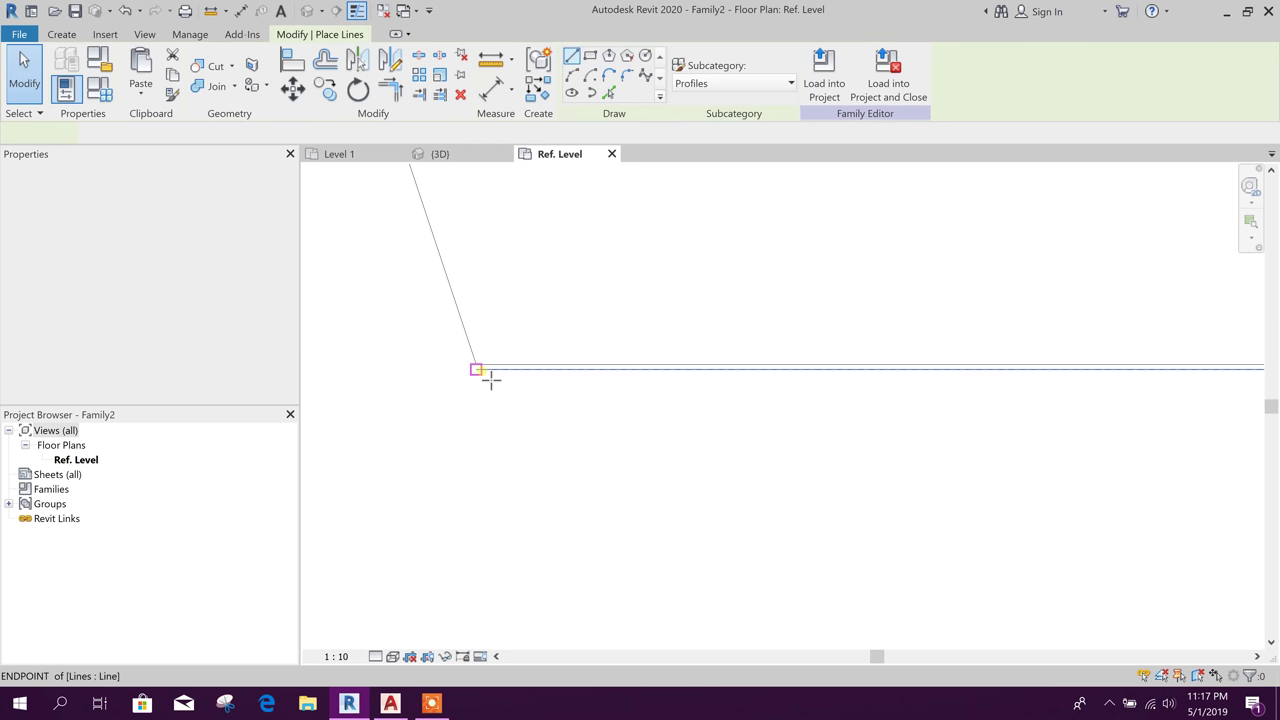
left_click(478, 369)
scroll(492, 474, "down", 2)
middle_click_drag(1135, 488, 612, 499)
scroll(1068, 453, "up", 2)
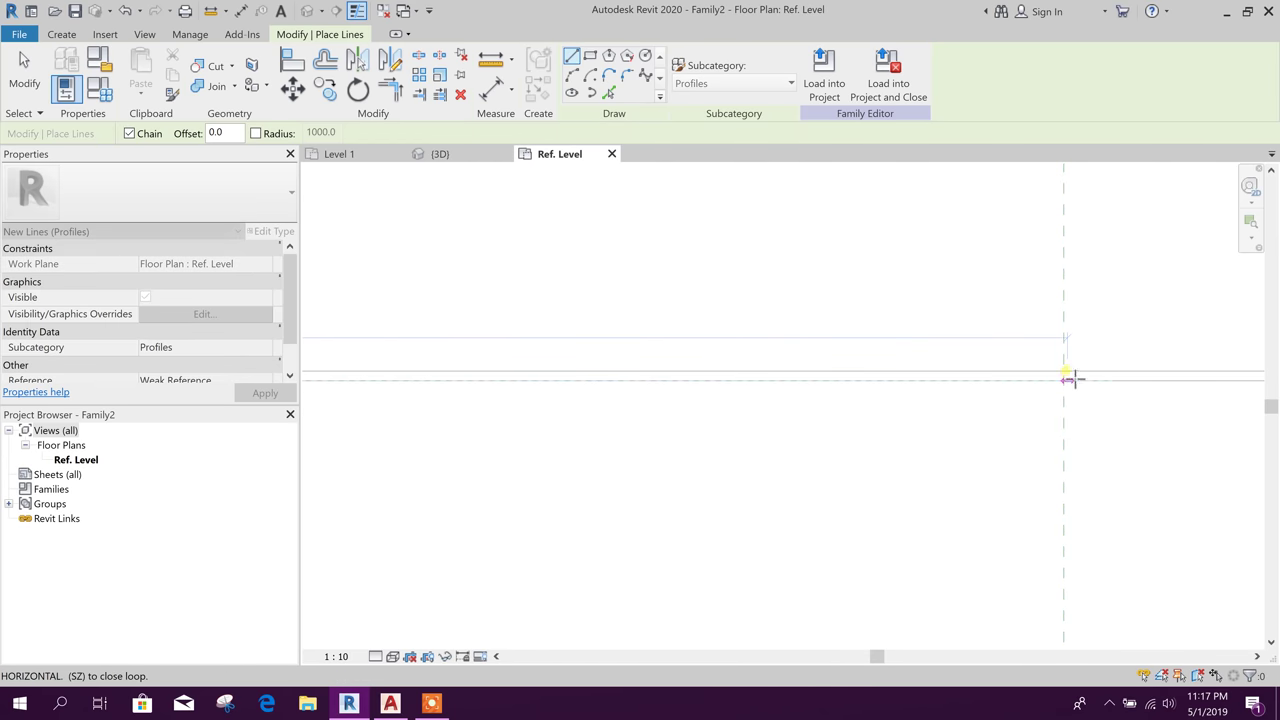
scroll(1070, 379, "up", 3)
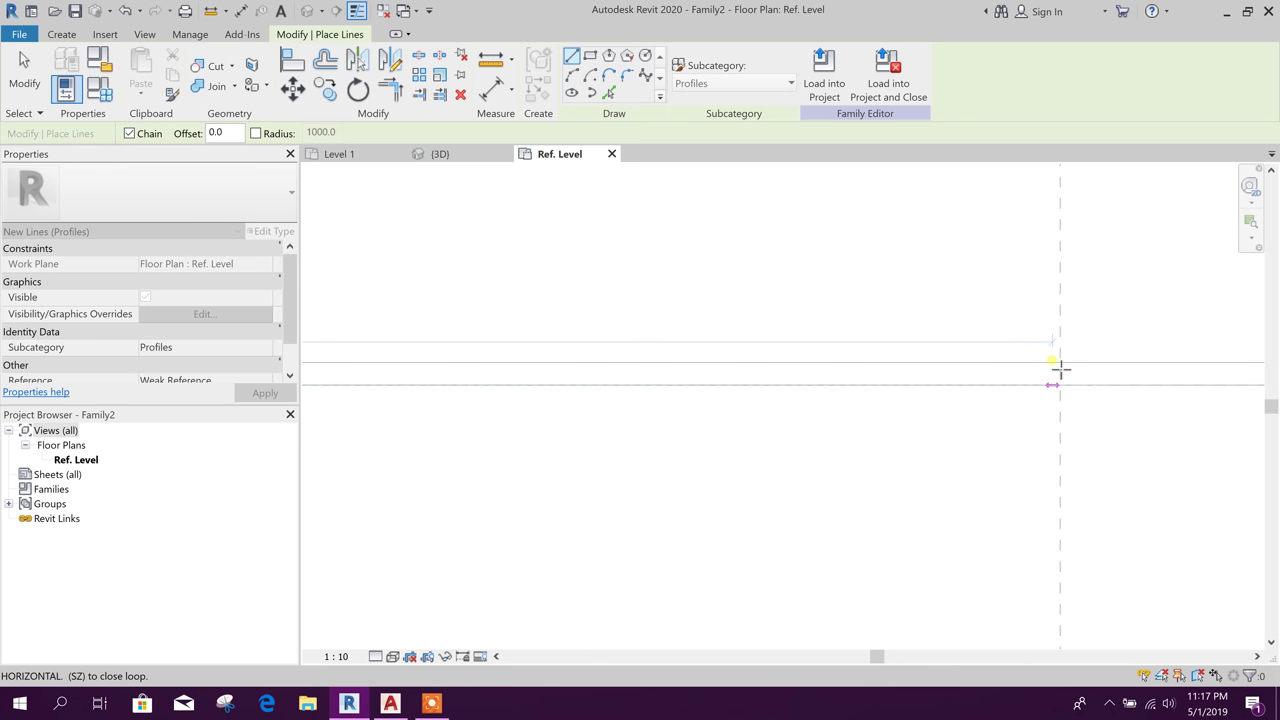
key("Escape")
scroll(790, 430, "down", 2)
scroll(760, 434, "down", 3)
middle_click_drag(1083, 500, 665, 458)
scroll(1130, 455, "down", 3)
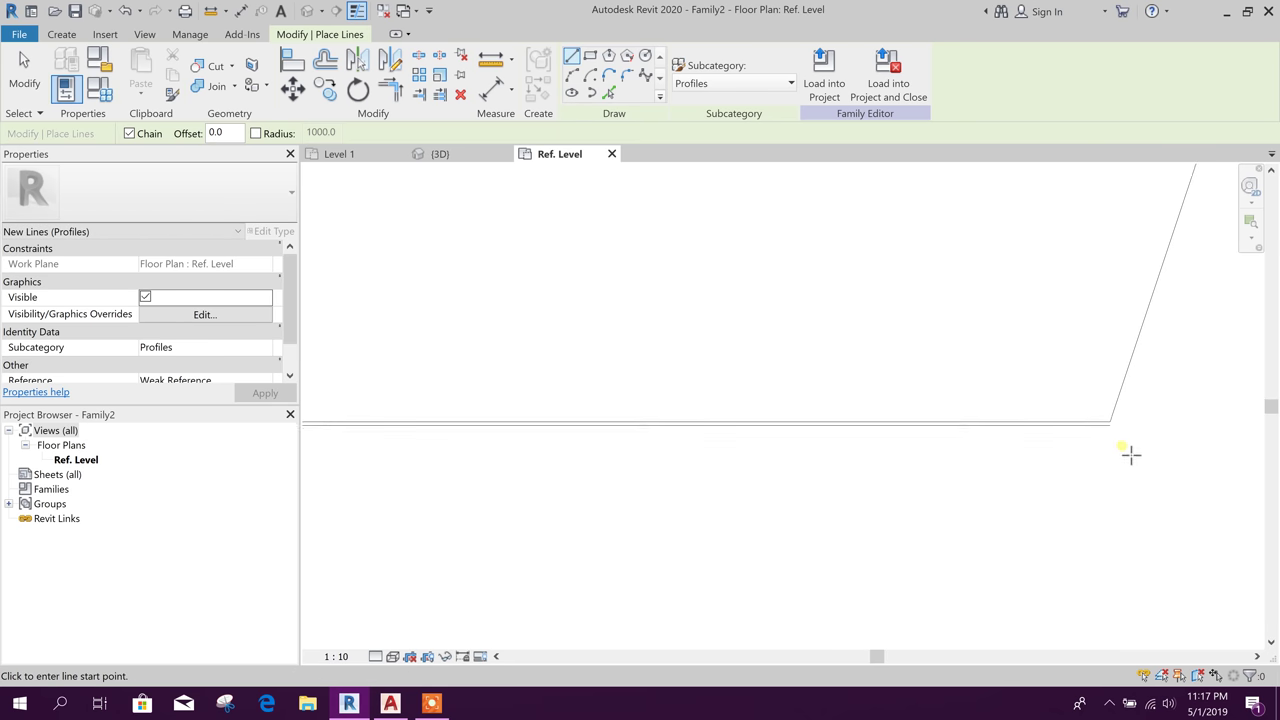
Draw the matching right sloped deck line from the lower offset line's outer end up to the crown at the vertical reference plane.
left_click(1109, 423)
scroll(1043, 523, "down", 3)
middle_click_drag(627, 463, 1086, 462)
scroll(900, 498, "up", 4)
scroll(772, 494, "up", 2)
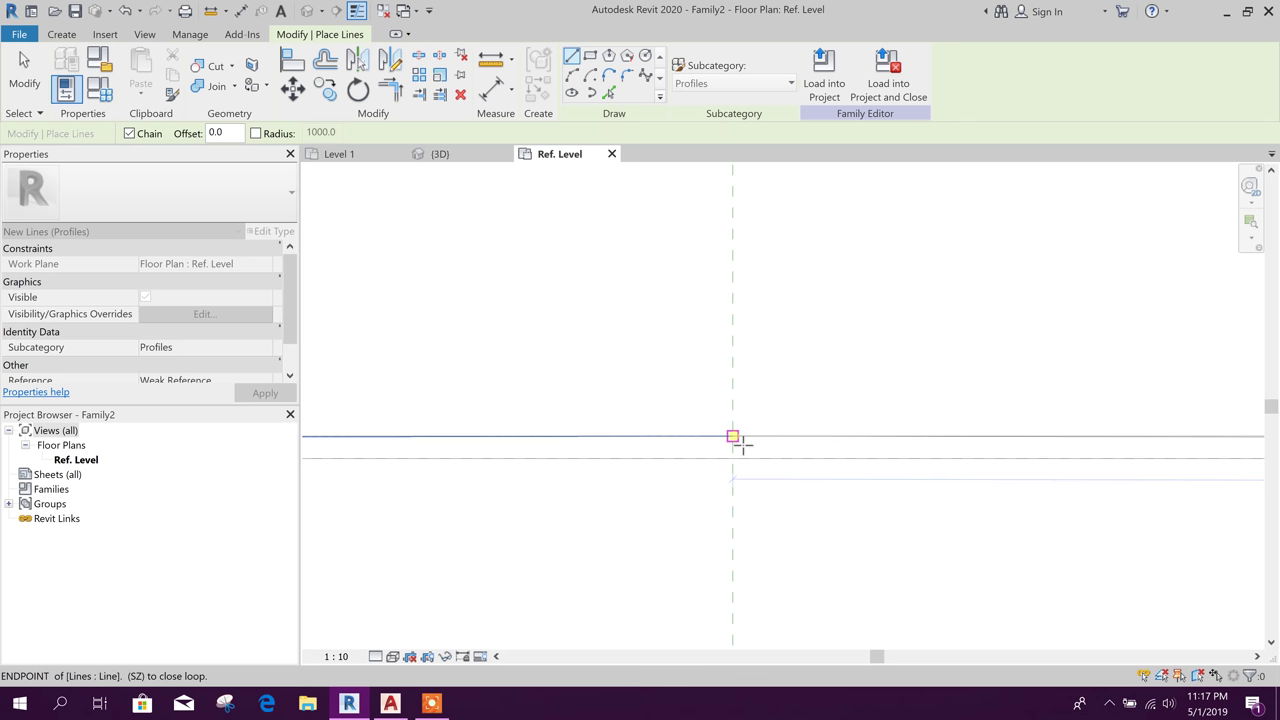
left_click(734, 437)
scroll(790, 482, "down", 3)
scroll(790, 482, "down", 2)
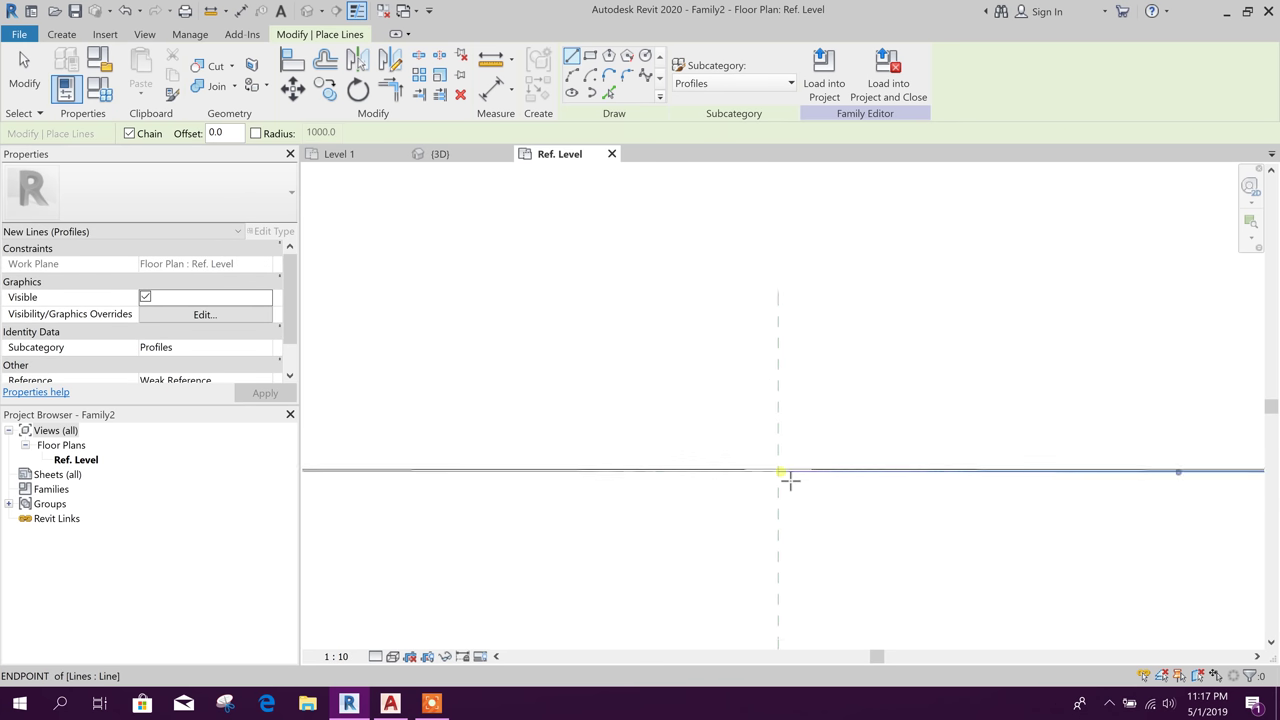
key("Escape")
key("Escape")
Delete the original upper deck lines and their lower offset copies on both halves, keeping only the two sloped deck lines.
scroll(550, 497, "up", 5)
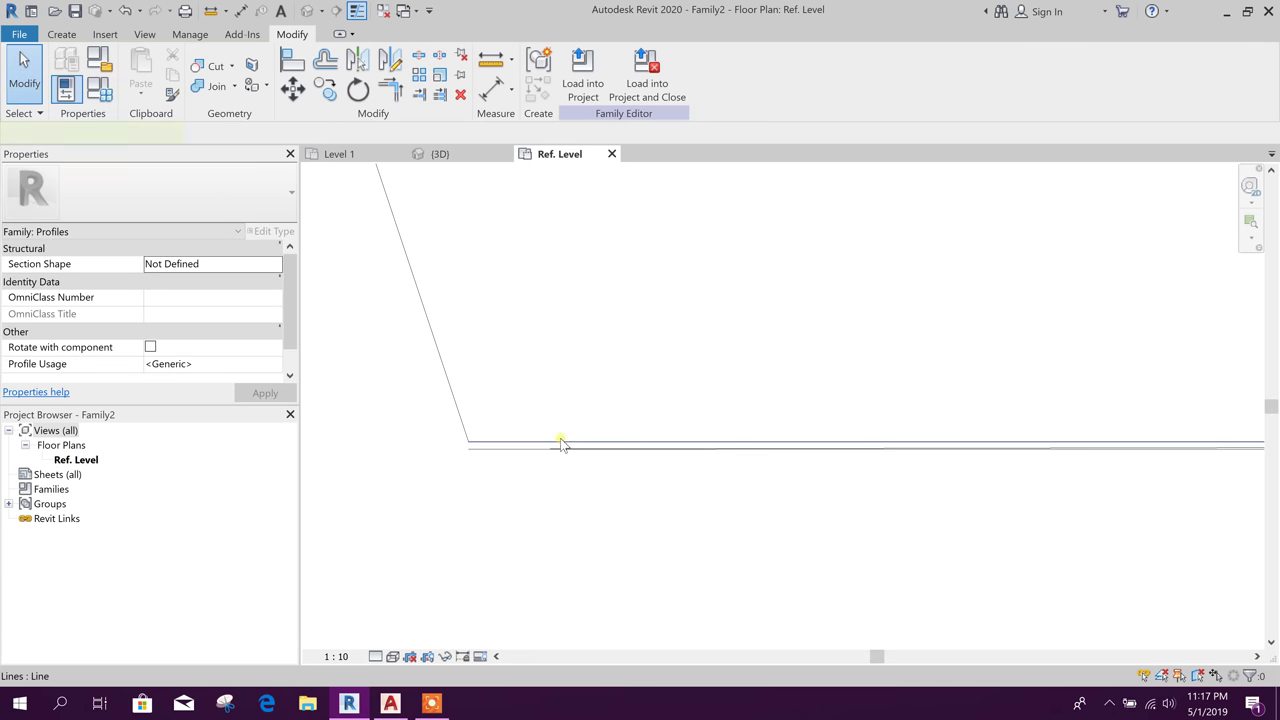
left_click(563, 442)
left_click(530, 514)
scroll(440, 452, "down", 4)
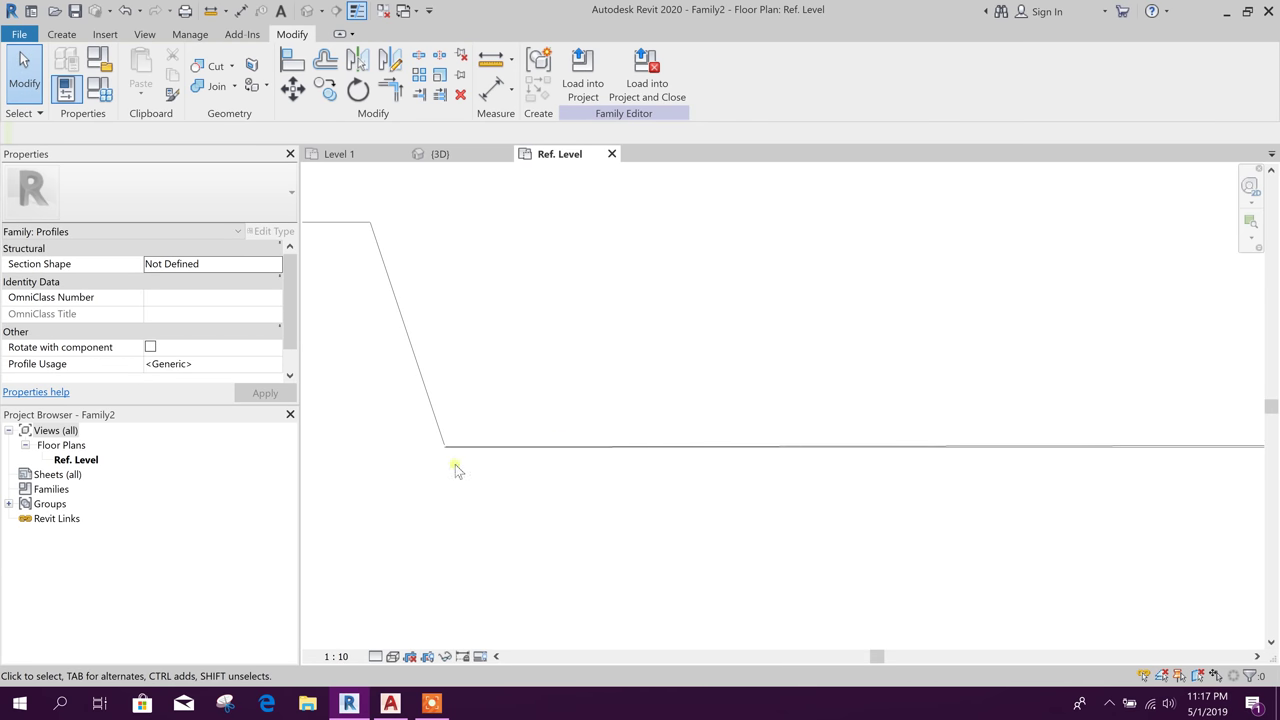
scroll(903, 468, "up", 3)
scroll(850, 462, "up", 2)
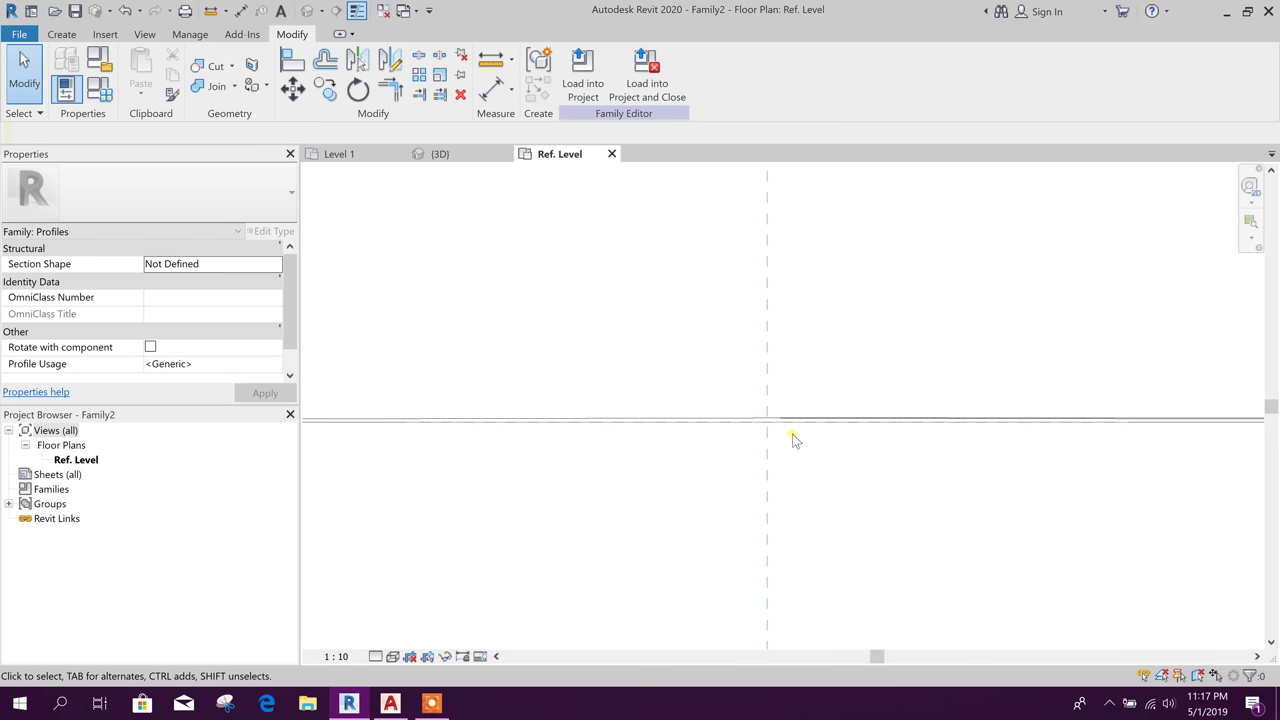
scroll(795, 437, "up", 1)
left_click(801, 419)
left_click(779, 433)
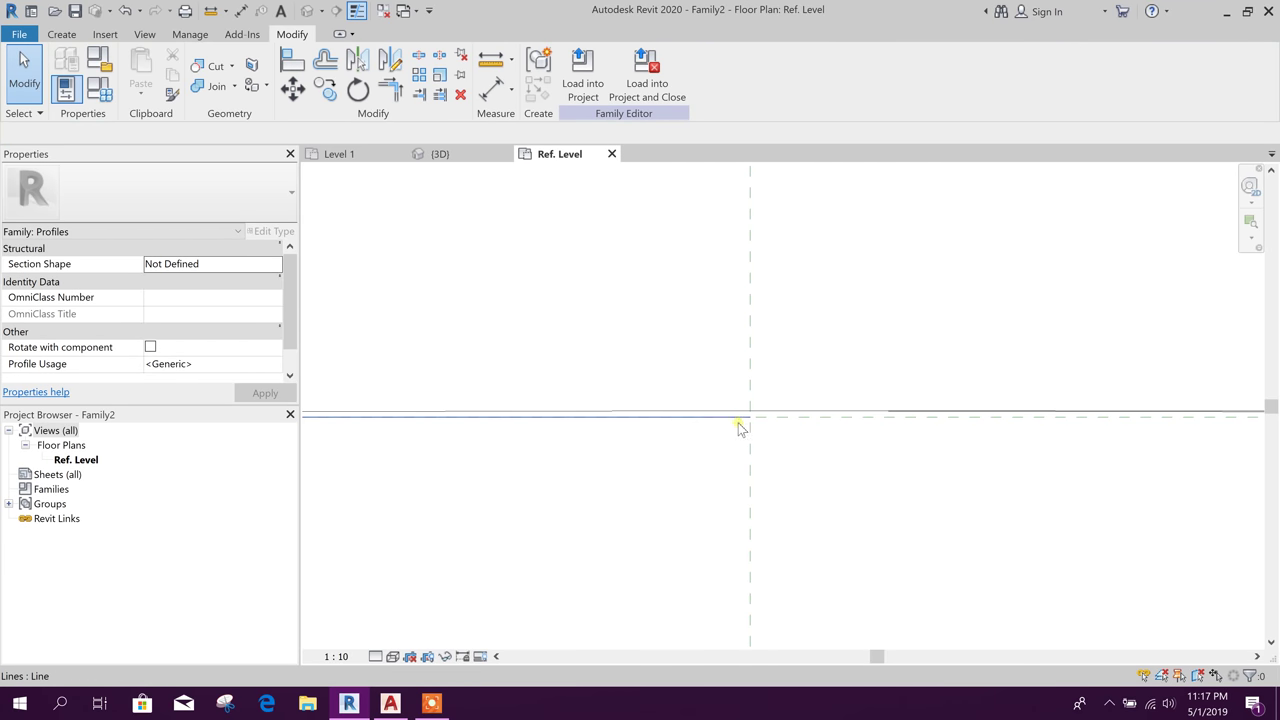
scroll(744, 455, "down", 2)
scroll(716, 466, "down", 2)
middle_click_drag(1088, 530, 660, 552)
scroll(850, 468, "up", 2)
left_click(876, 460)
key("Escape")
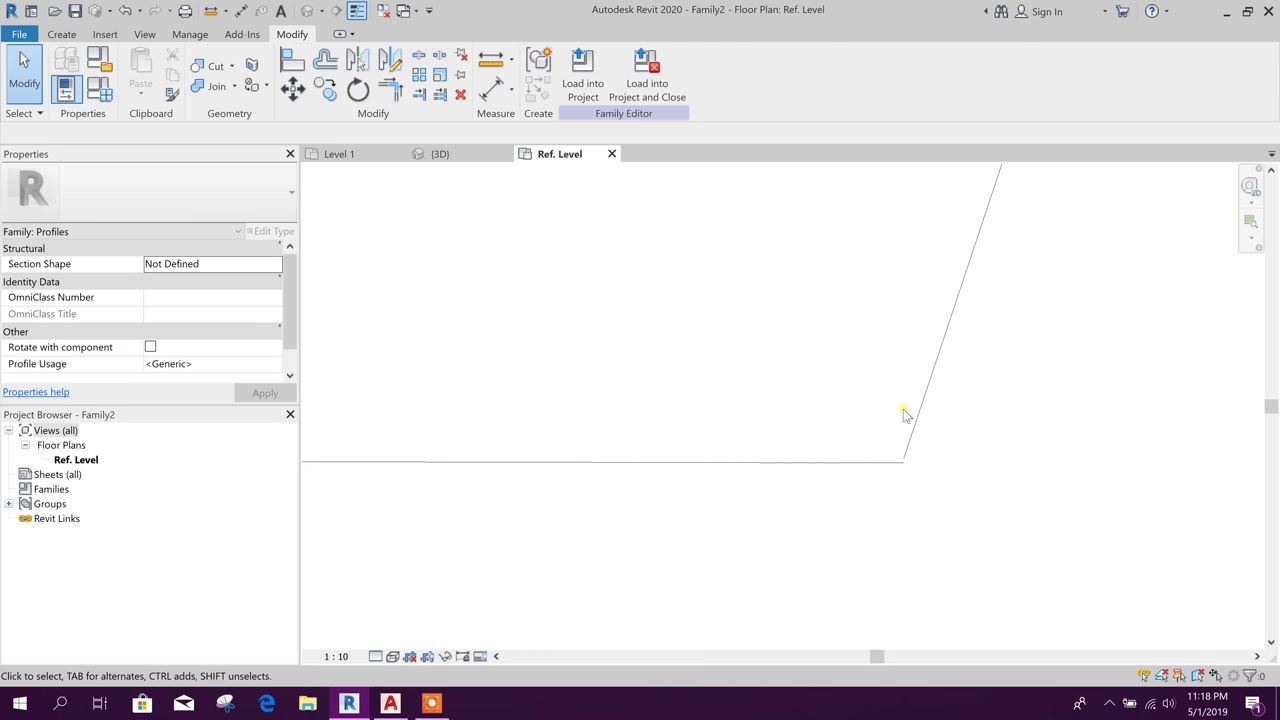
Join the sloped deck lines to the inner barrier lines at both corners with Trim/Extend to Corner.
left_click(396, 93)
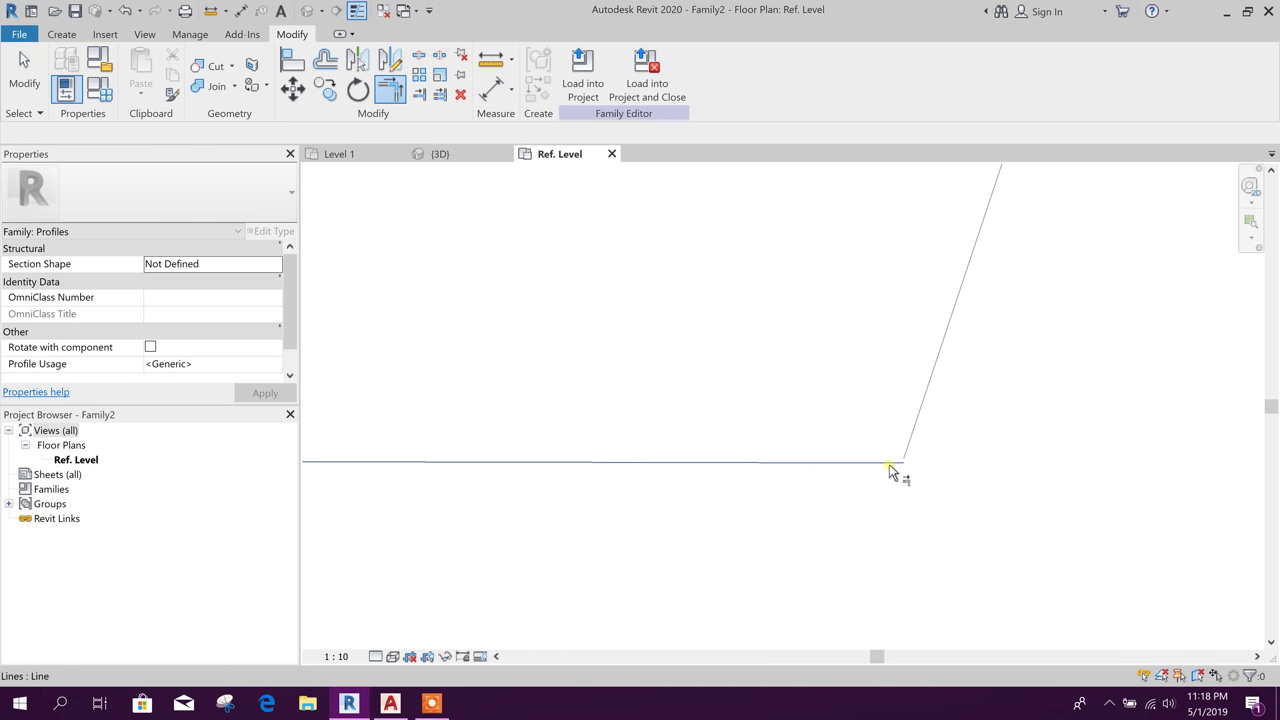
scroll(978, 492, "down", 4)
middle_click_drag(611, 482, 1108, 536)
scroll(763, 480, "up", 1)
scroll(718, 535, "up", 2)
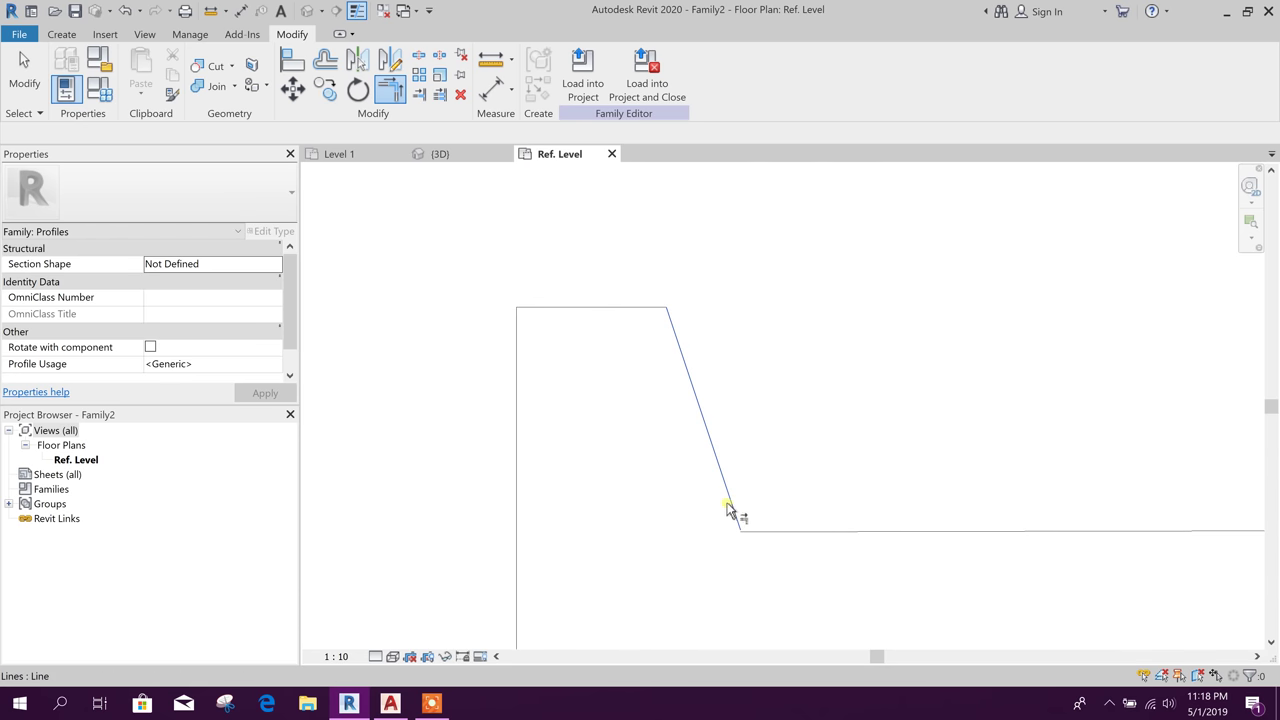
left_click(765, 526)
scroll(655, 480, "down", 4)
middle_click_drag(891, 516, 813, 447)
key("Escape")
middle_click_drag(978, 502, 794, 507)
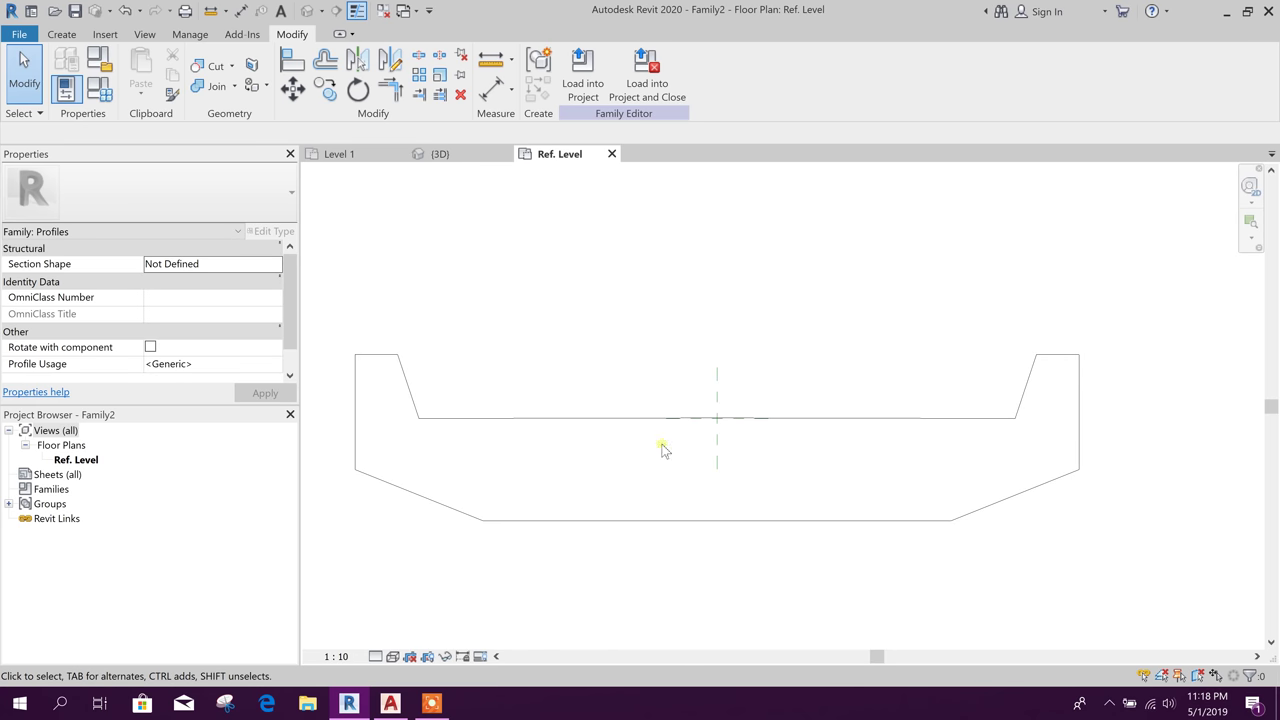
Delete the right half of the bottom line and extend the left half to meet the right sloped underside line.
scroll(721, 424, "up", 2)
scroll(740, 435, "down", 3)
middle_click_drag(826, 516, 820, 503)
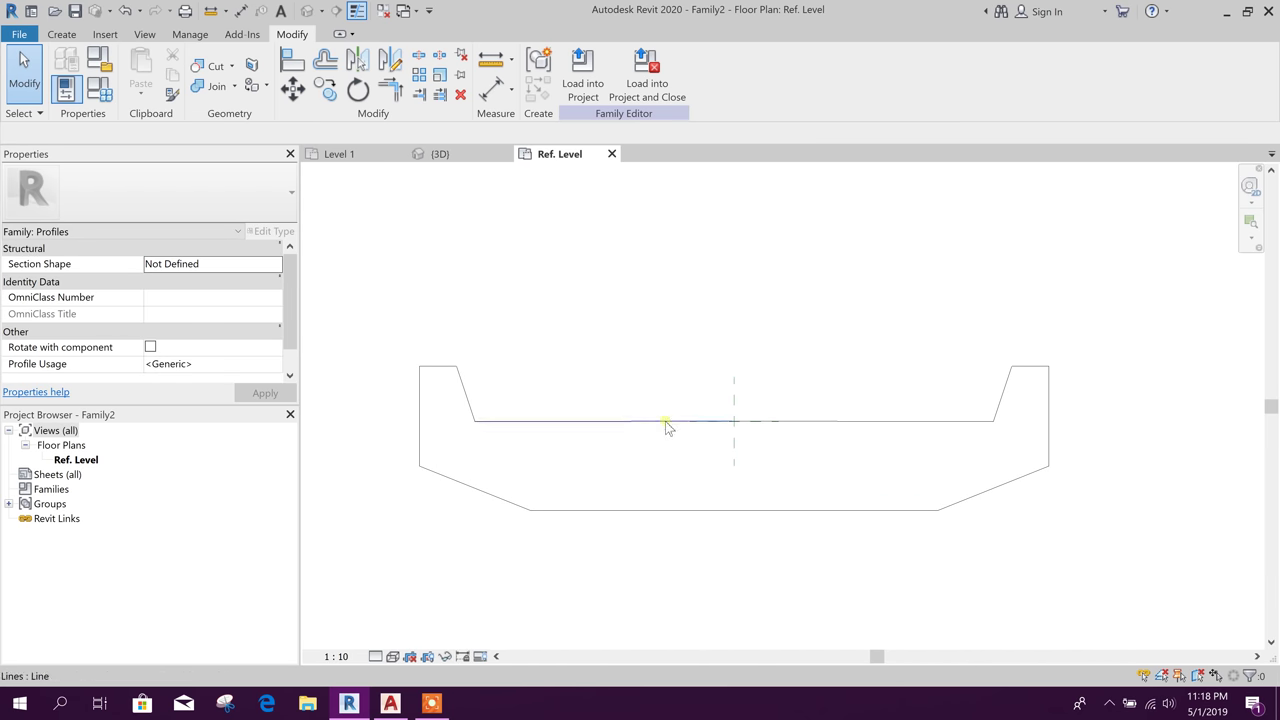
left_click(659, 510)
key("Escape")
left_click(789, 513)
key("Delete")
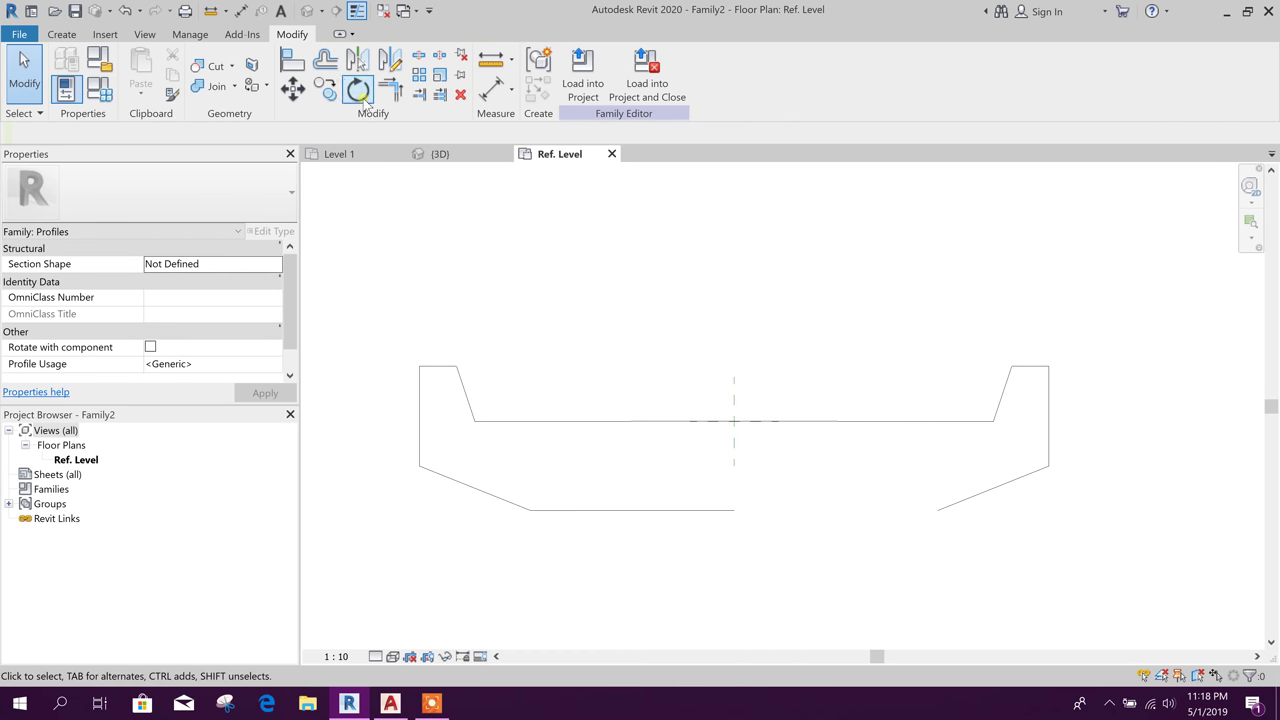
left_click(401, 97)
left_click(712, 511)
left_click(972, 498)
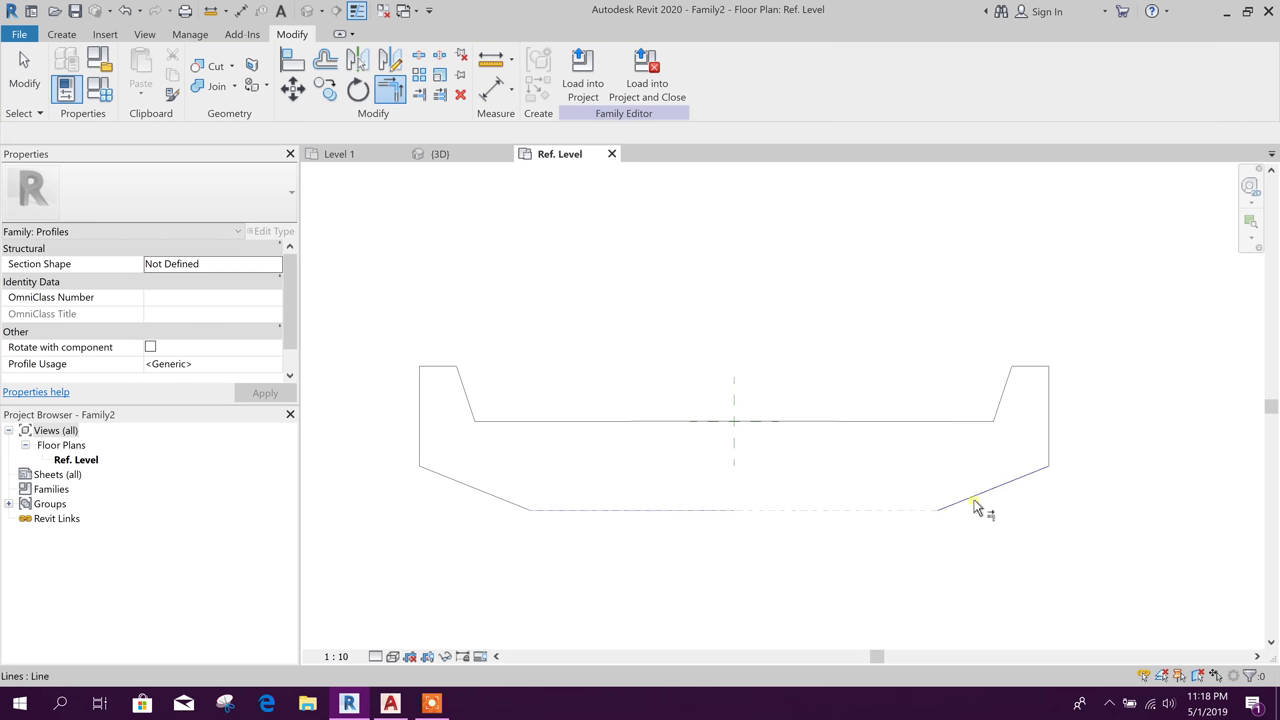
key("Escape")
Check the right barrier's outer line and both sloped deck lines of the finished profile outline.
scroll(757, 543, "down", 1)
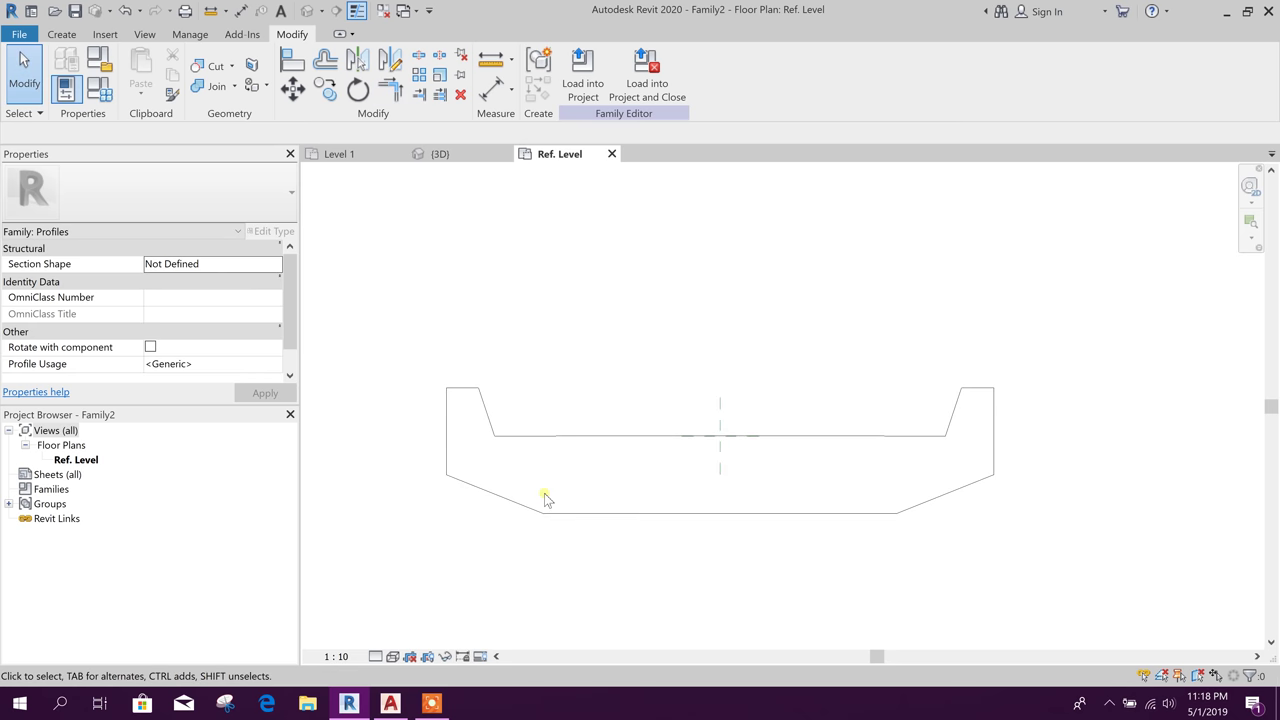
left_click(994, 420)
left_click(1015, 465)
left_click(994, 449)
key("Escape")
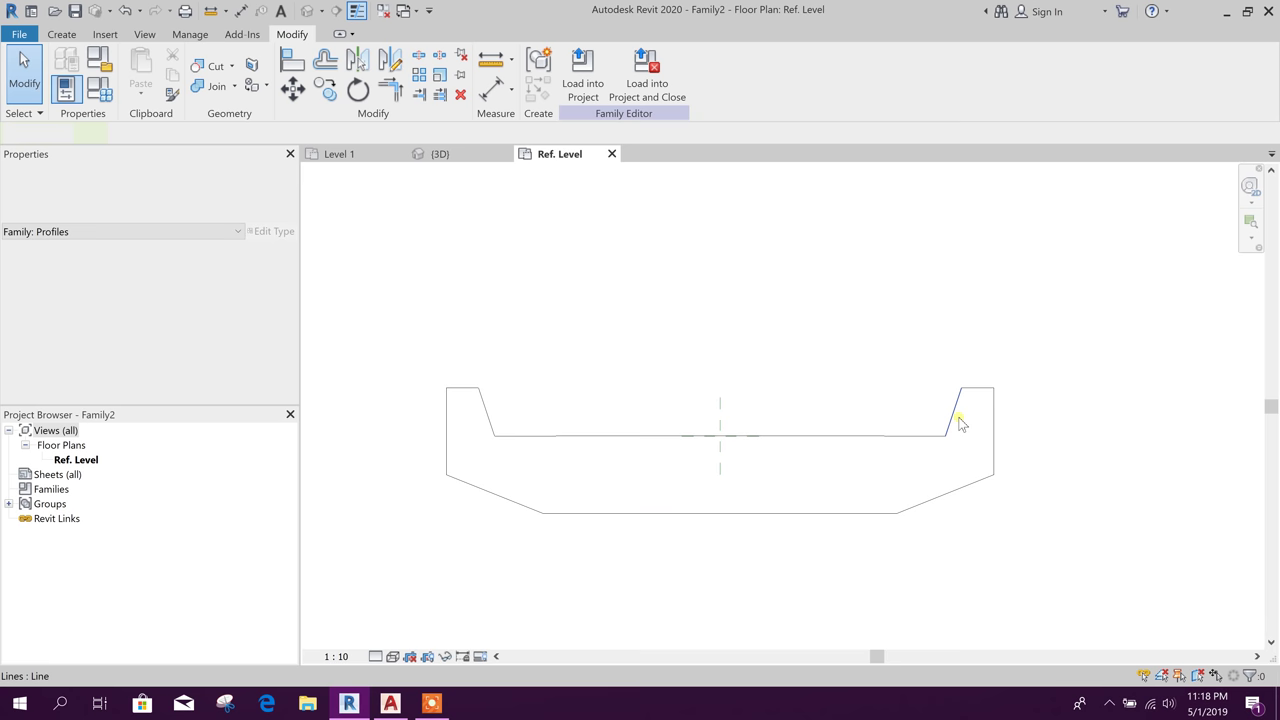
left_click(815, 436)
left_click(646, 436)
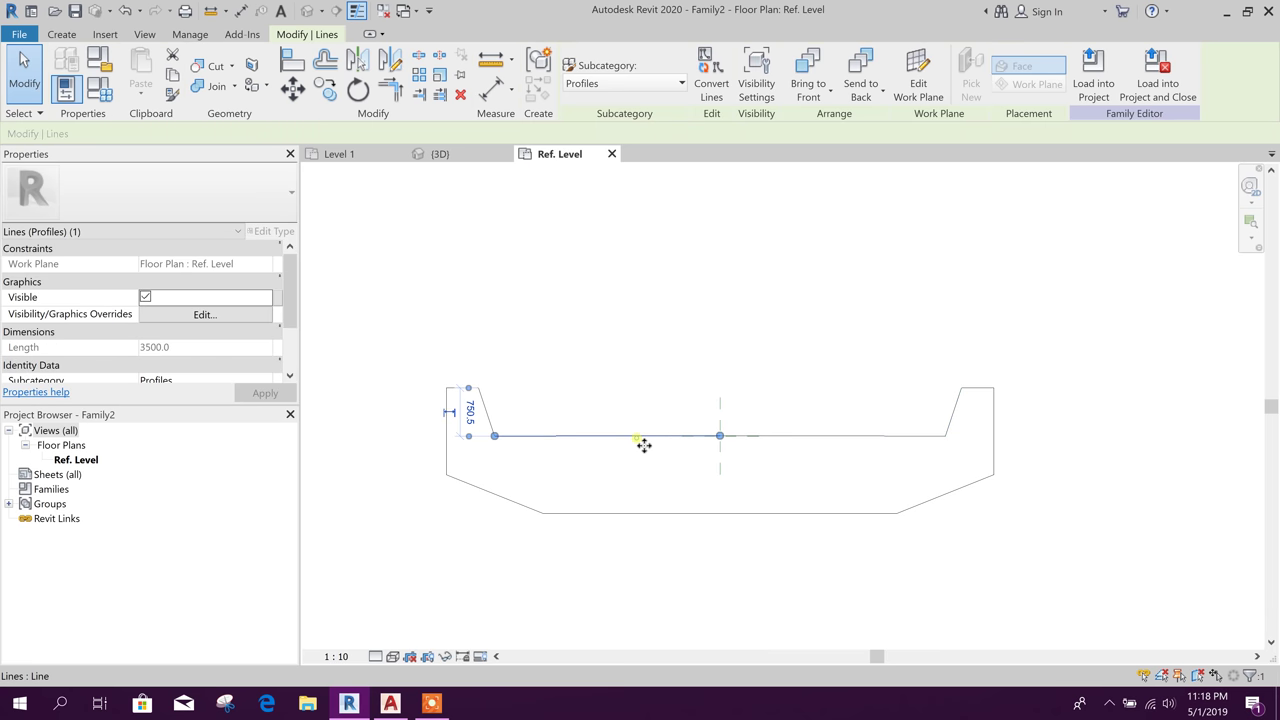
left_click(717, 449)
scroll(725, 432, "up", 1)
scroll(725, 432, "down", 2)
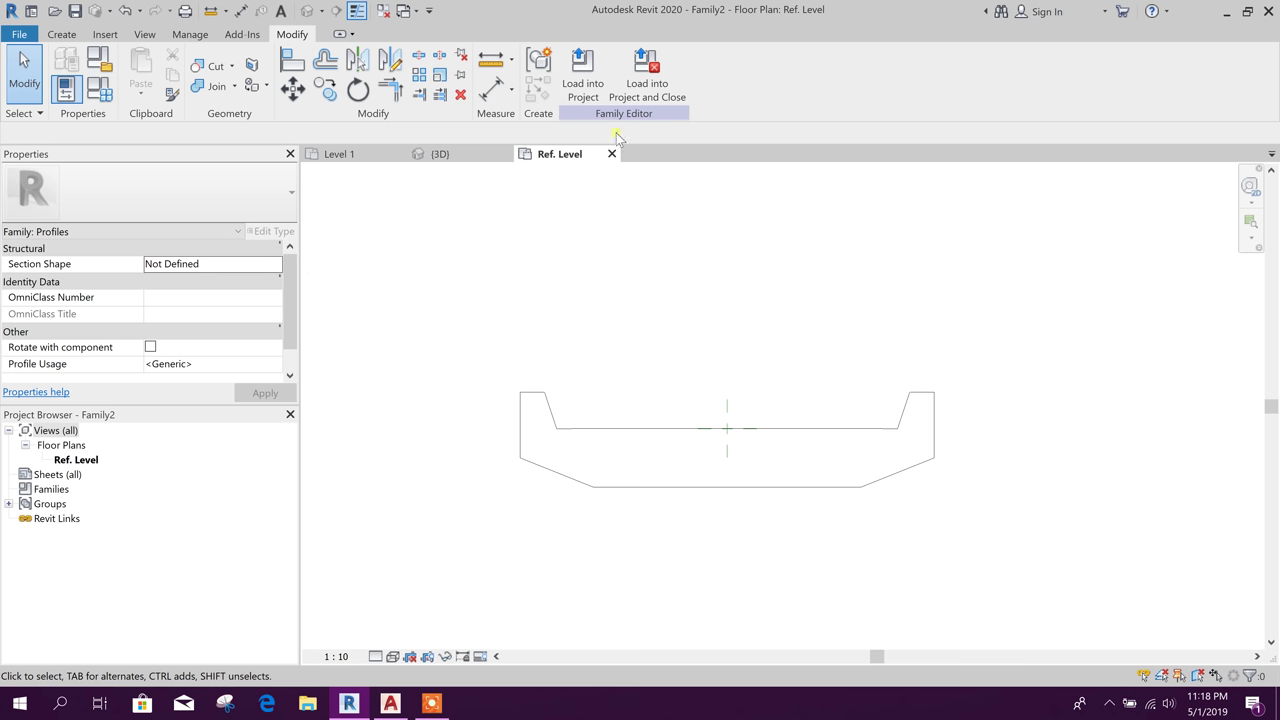
Load the finished deck profile family into the BRIDGE DECK project.
left_click(583, 72)
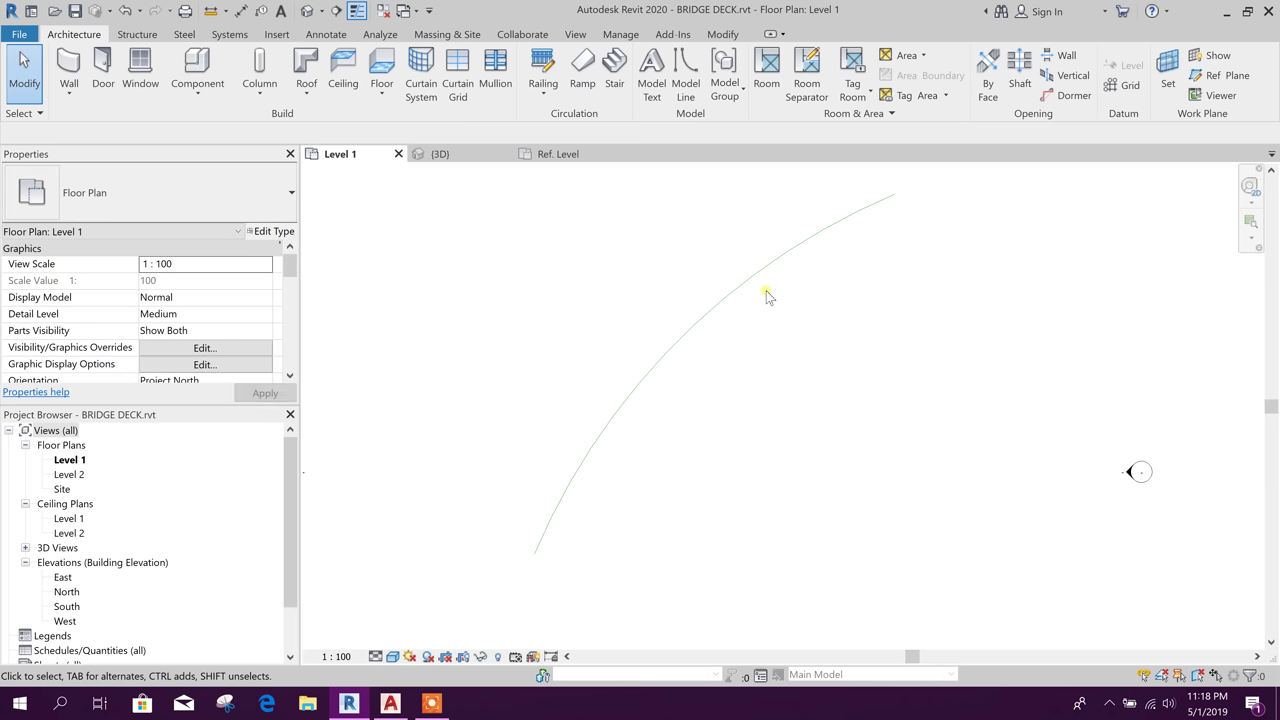
scroll(698, 285, "down", 2)
middle_click_drag(750, 334, 699, 389)
scroll(699, 389, "up", 1)
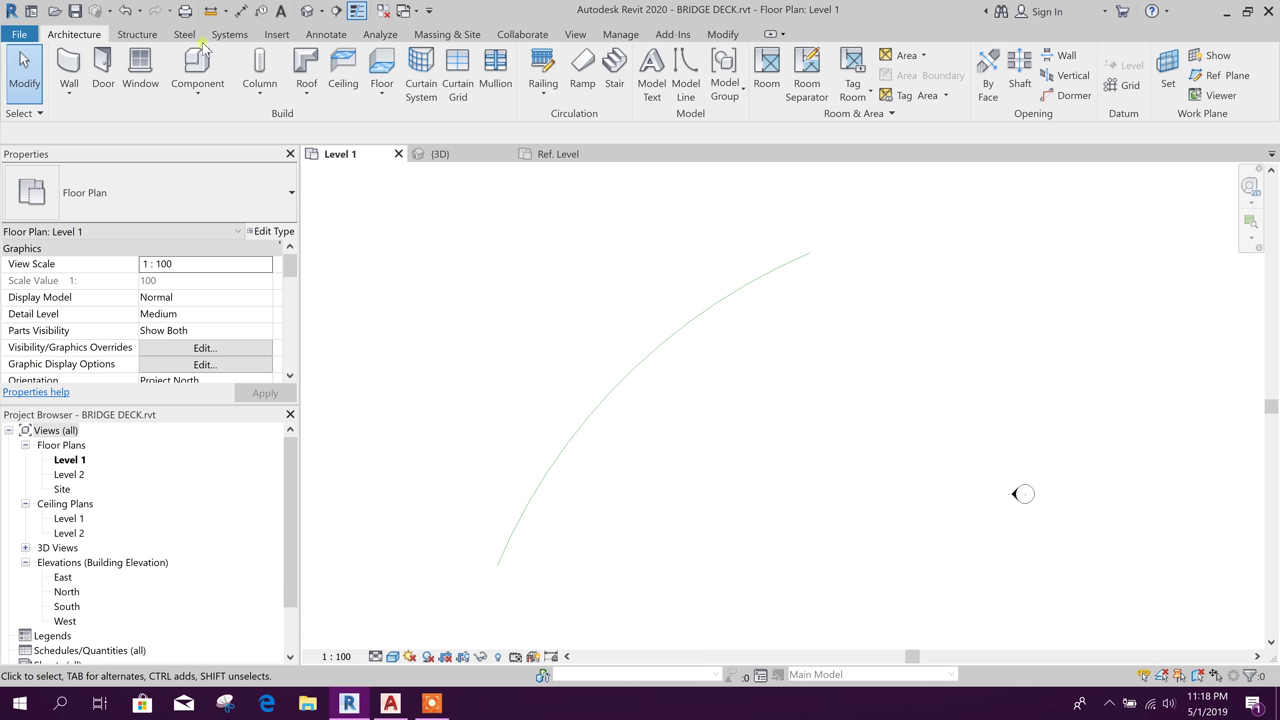
Create an in-place model in the Floors category and name it DECK.
left_click(140, 35)
left_click(770, 85)
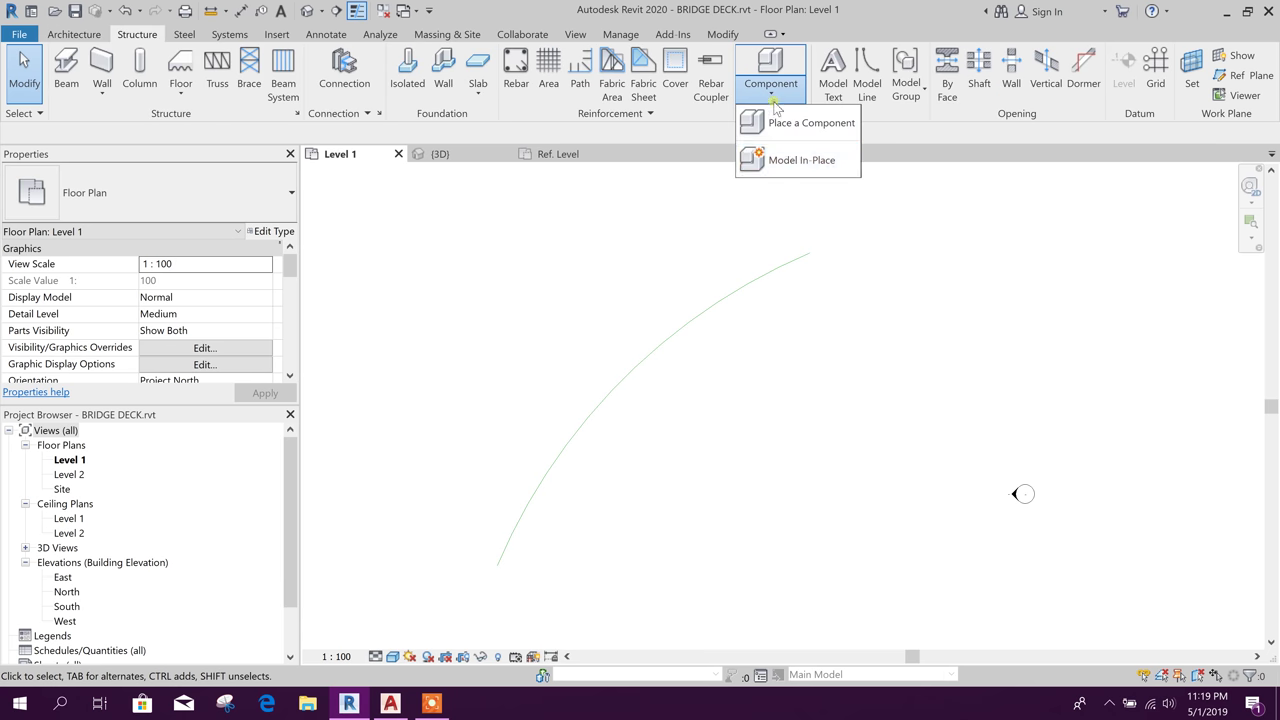
left_click(792, 161)
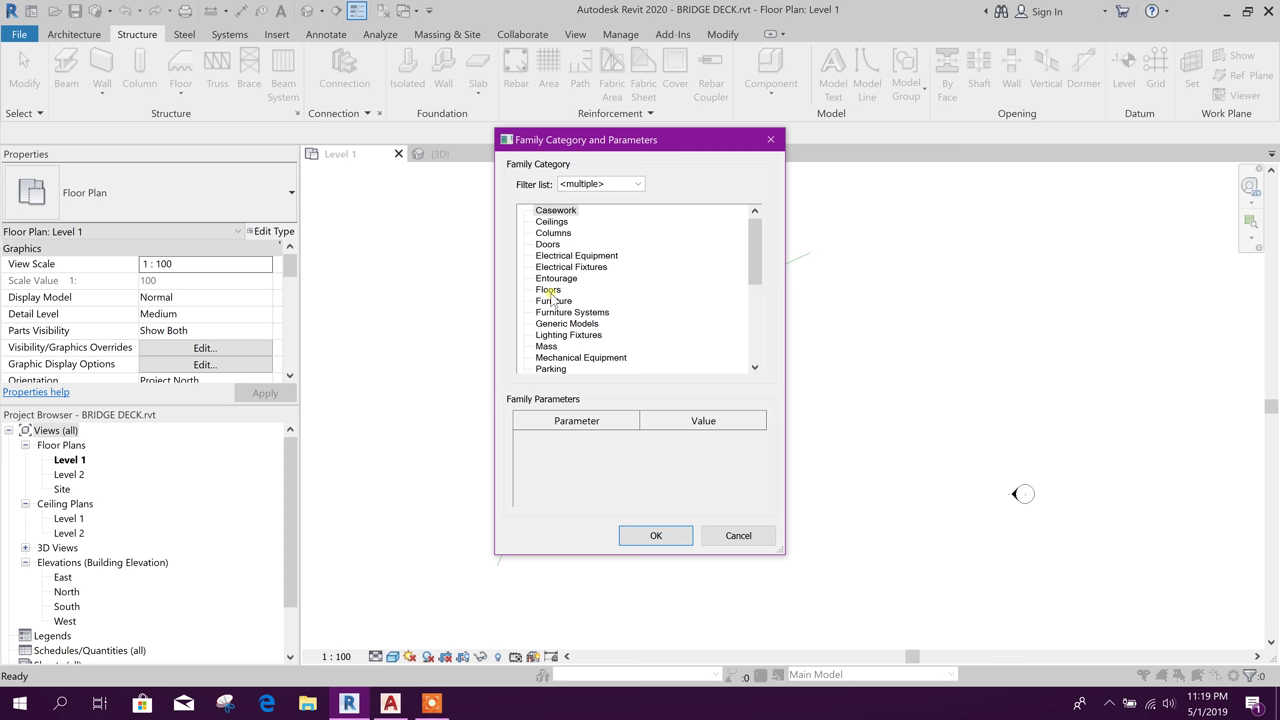
left_click(676, 538)
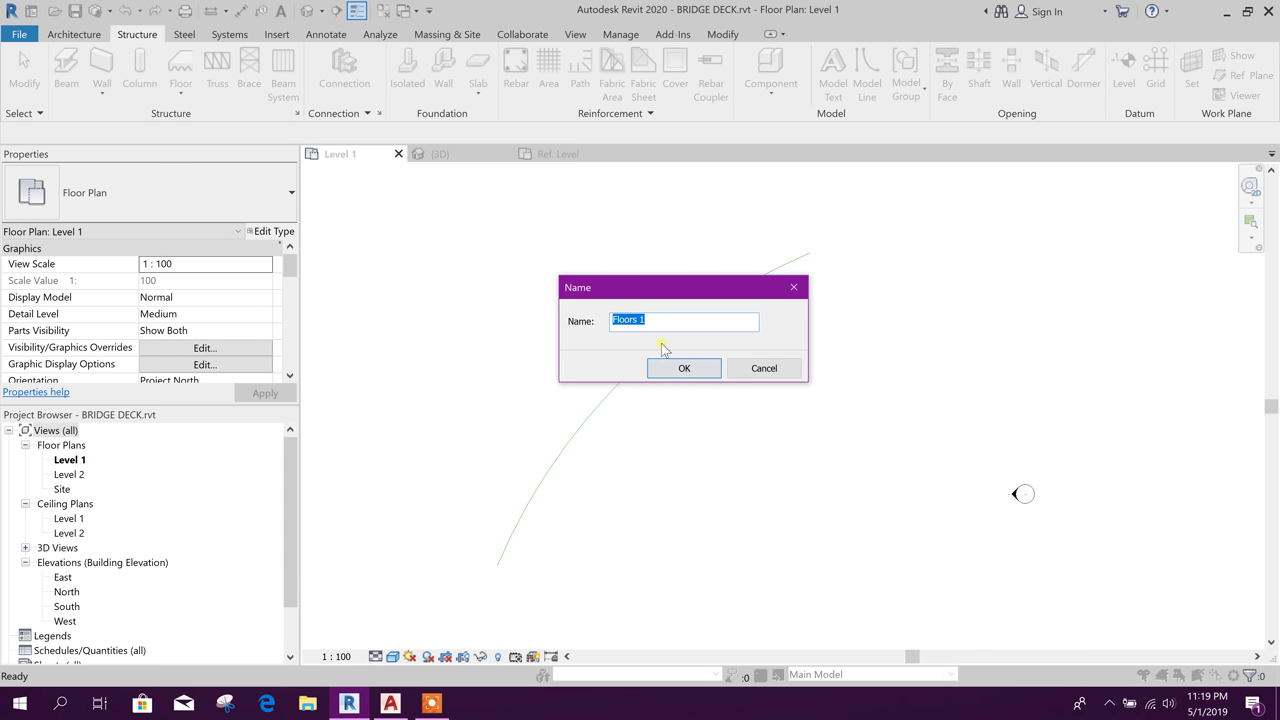
type("DECK")
left_click(699, 368)
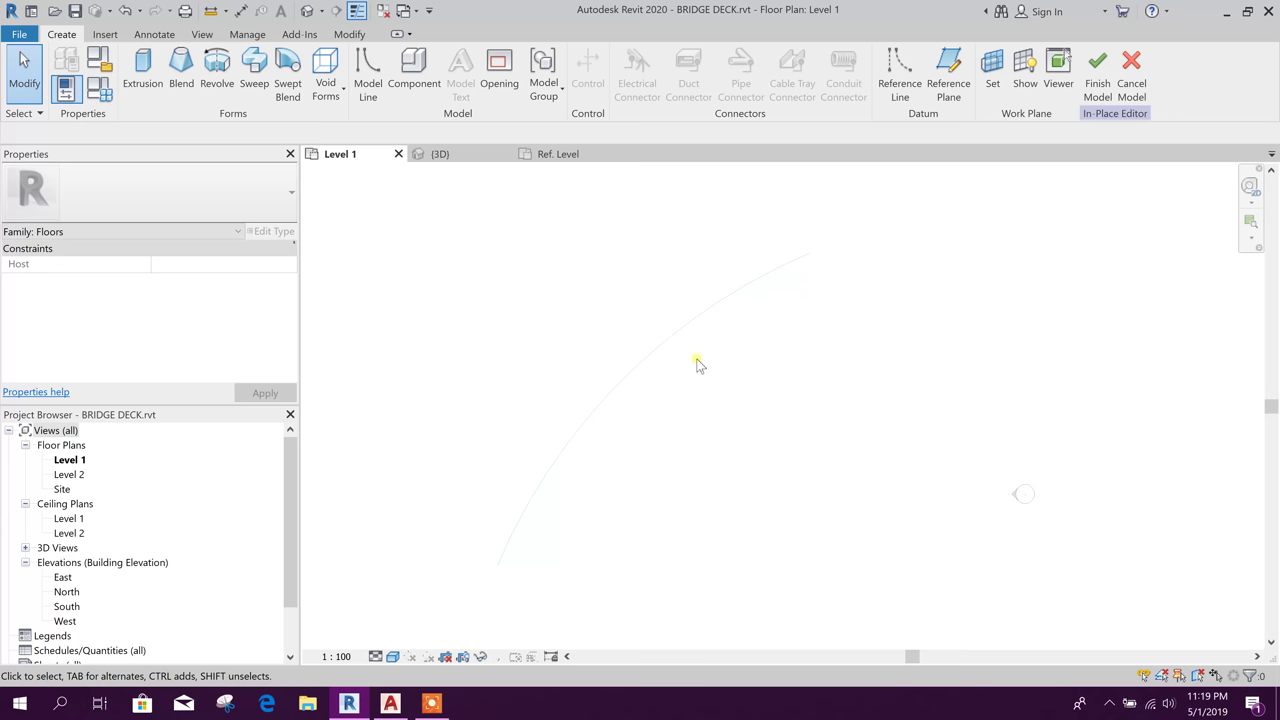
Start a Swept Blend and pick the existing arc as its path.
left_click(287, 75)
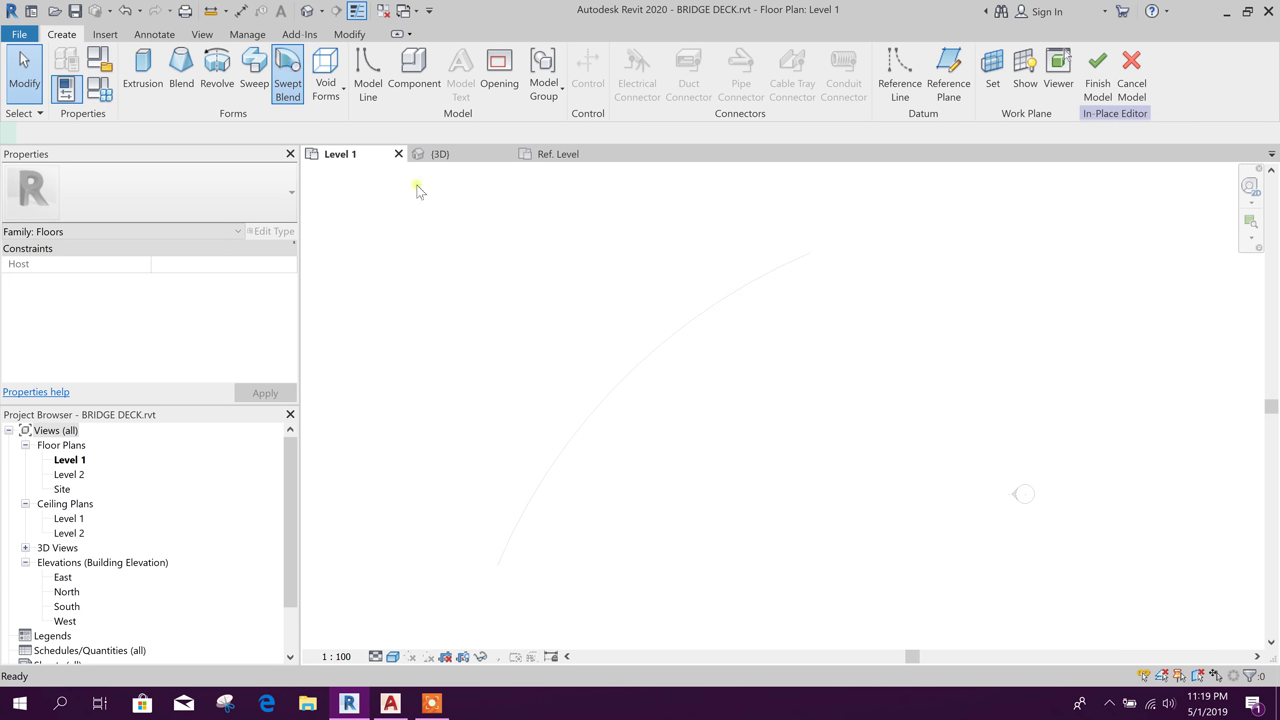
left_click(648, 92)
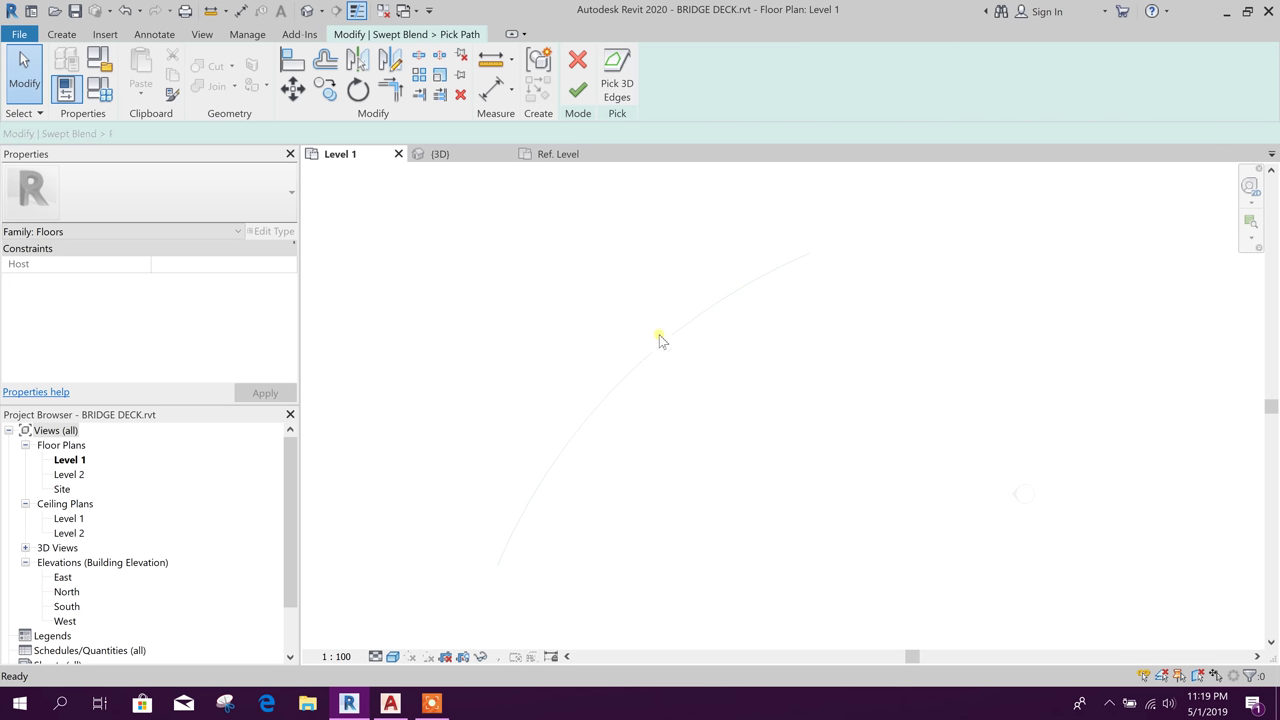
left_click(663, 345)
middle_click_drag(714, 457, 794, 430)
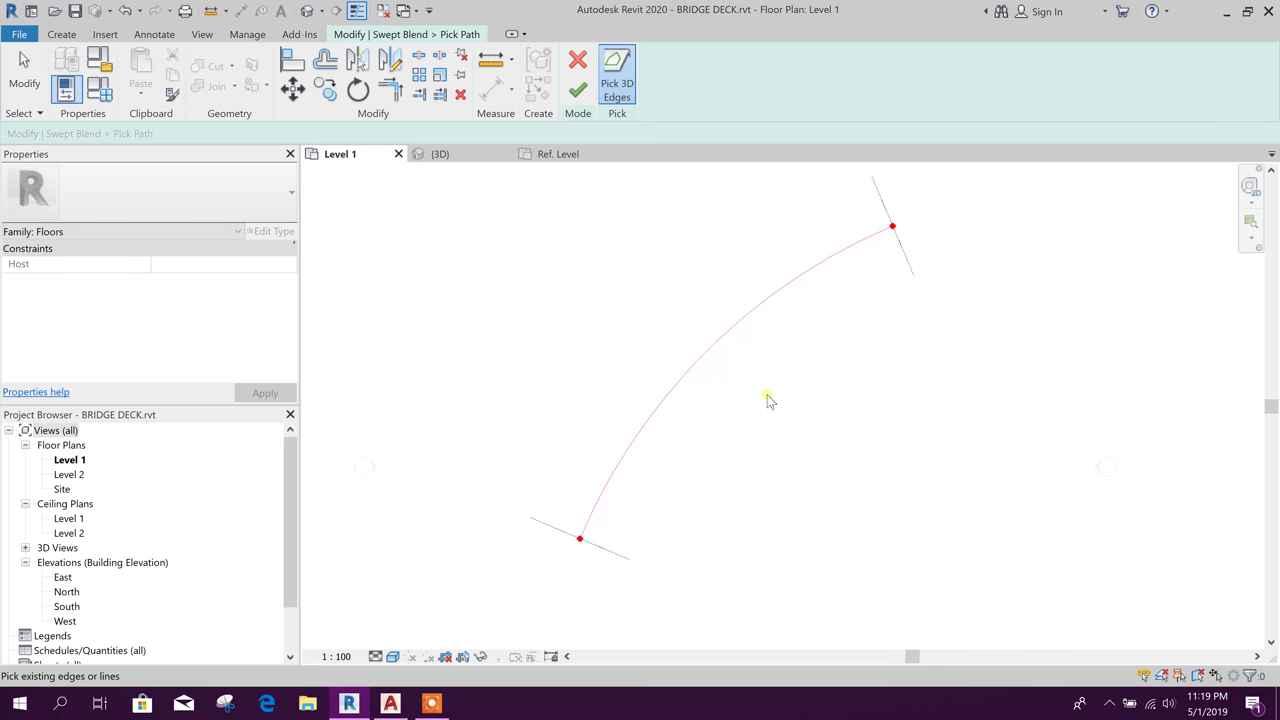
left_click(578, 91)
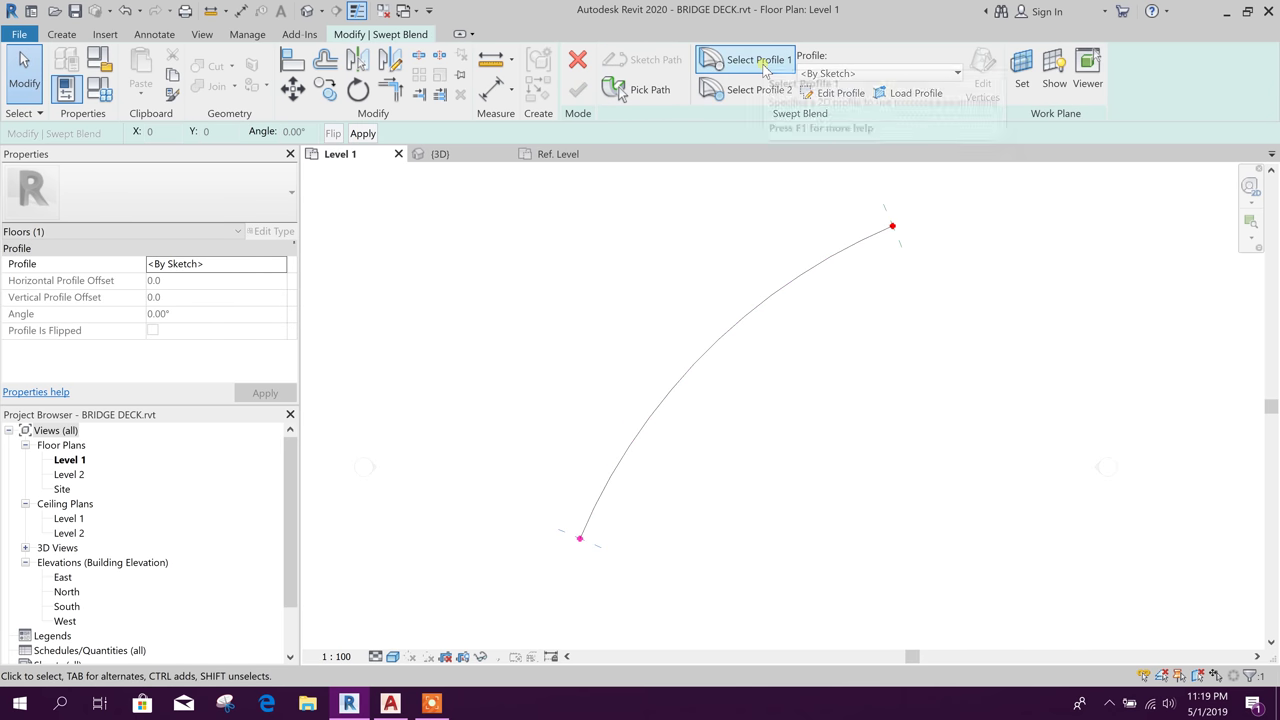
Assign the Family2 profile to both Profile 1 and Profile 2 of the swept blend.
left_click(905, 74)
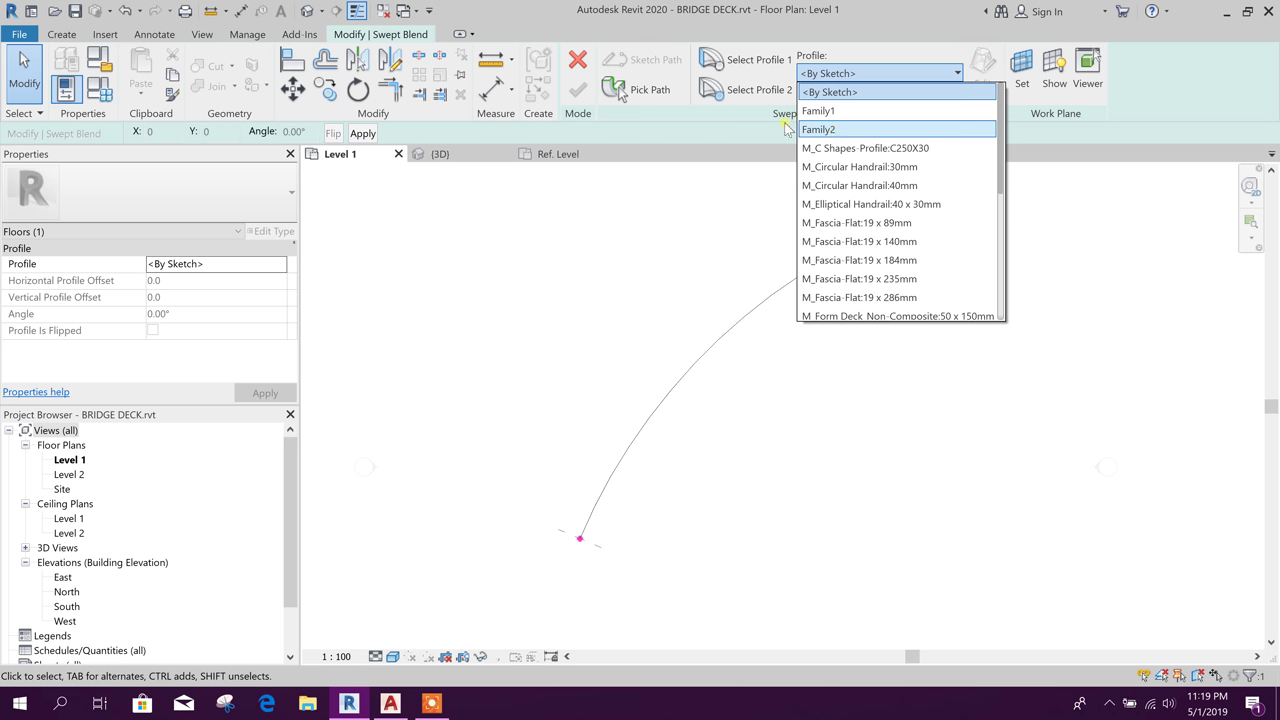
left_click(820, 129)
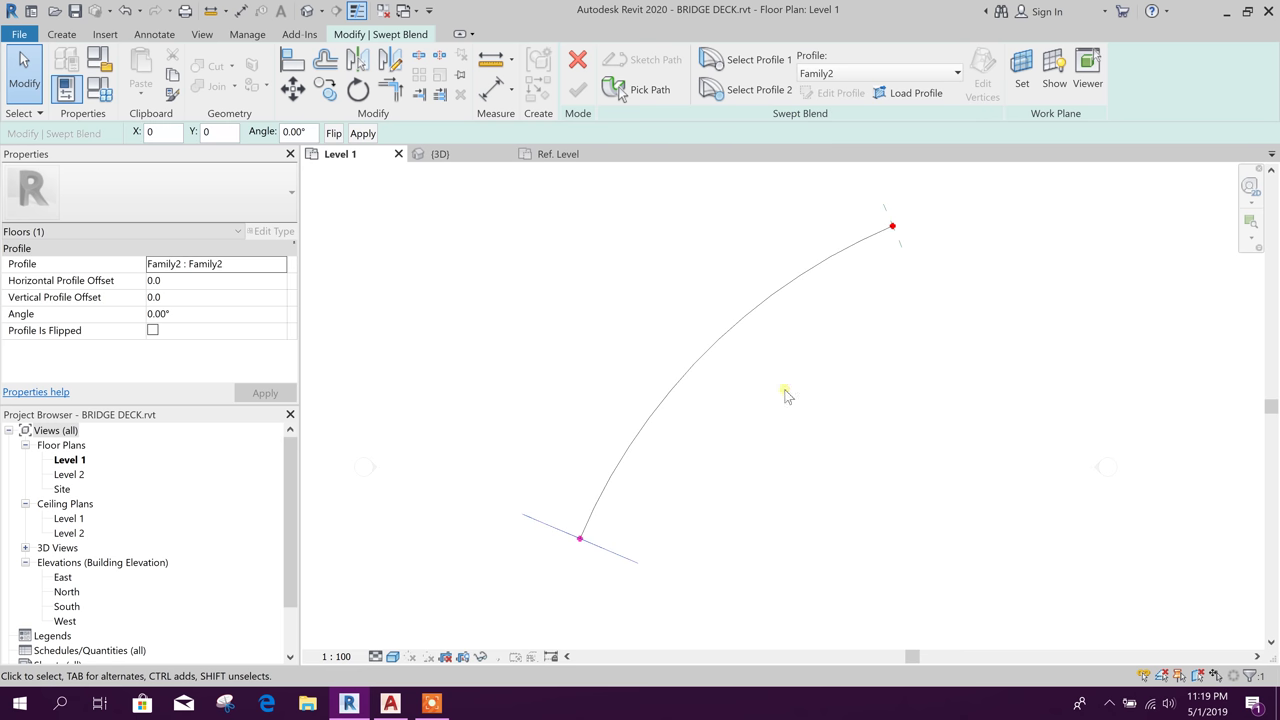
left_click(770, 92)
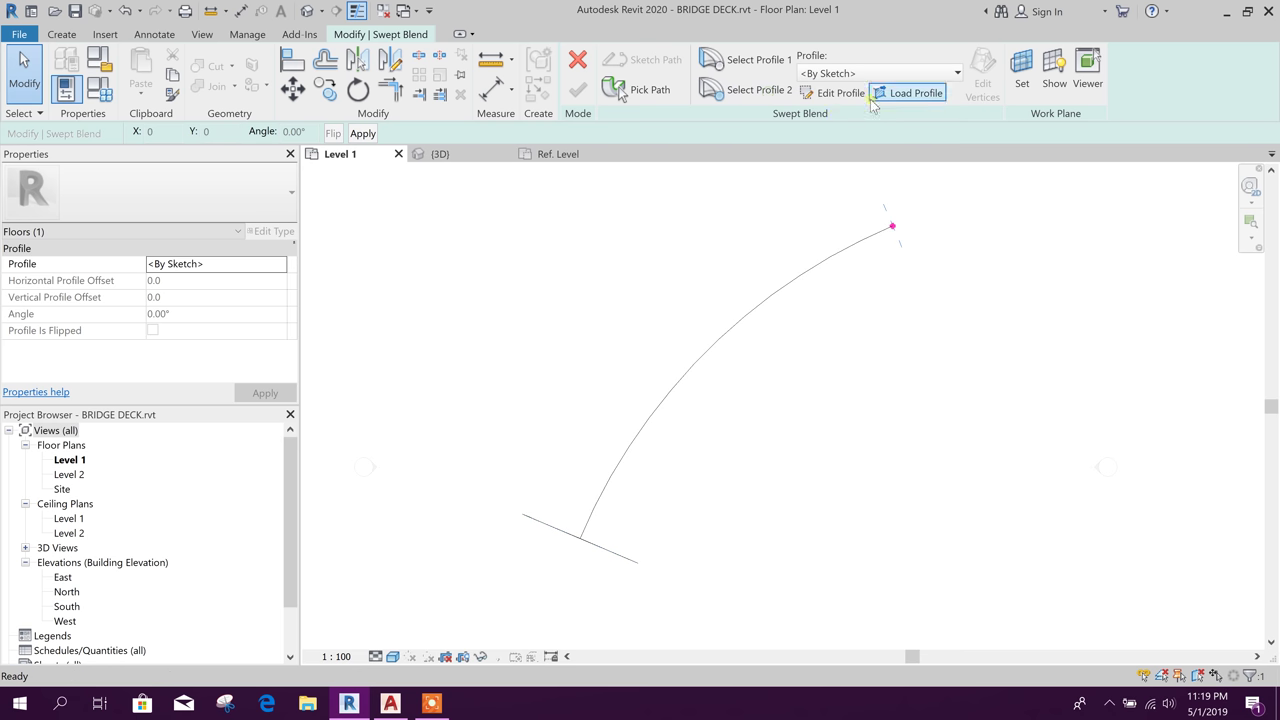
left_click(900, 74)
left_click(875, 130)
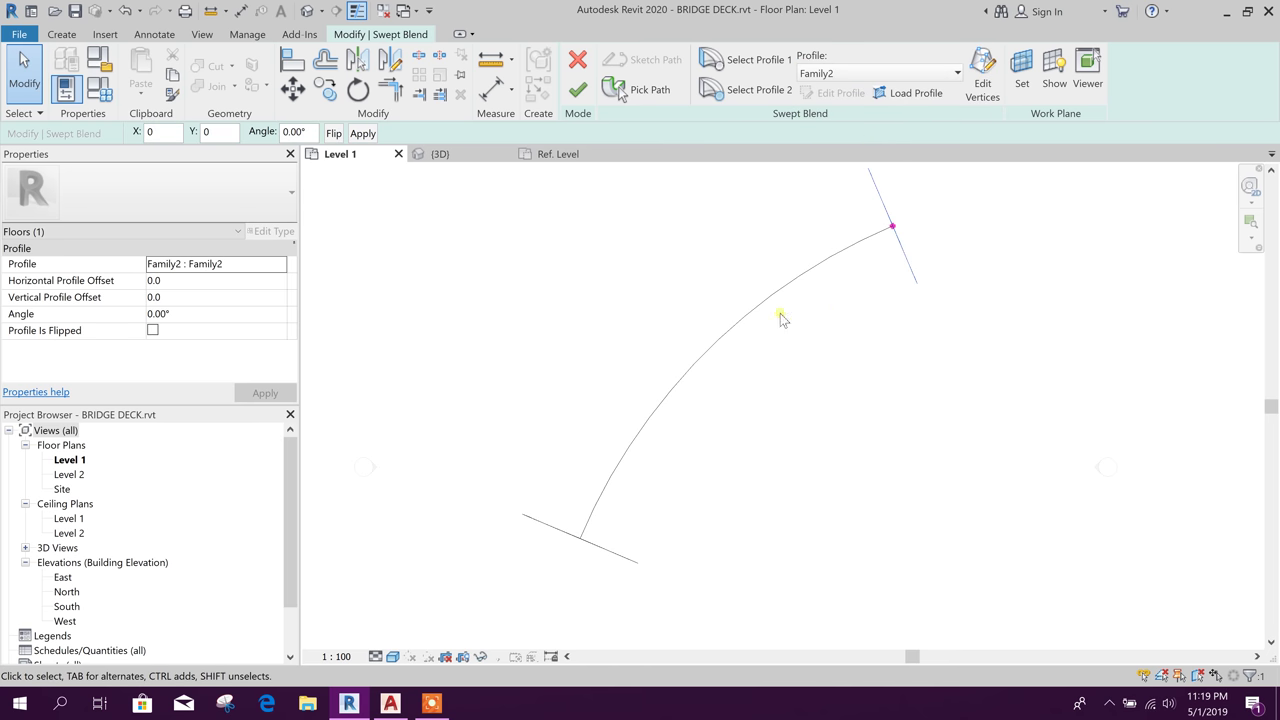
Finish the swept blend to generate the curved deck solid along the arc.
middle_click_drag(703, 401, 728, 380)
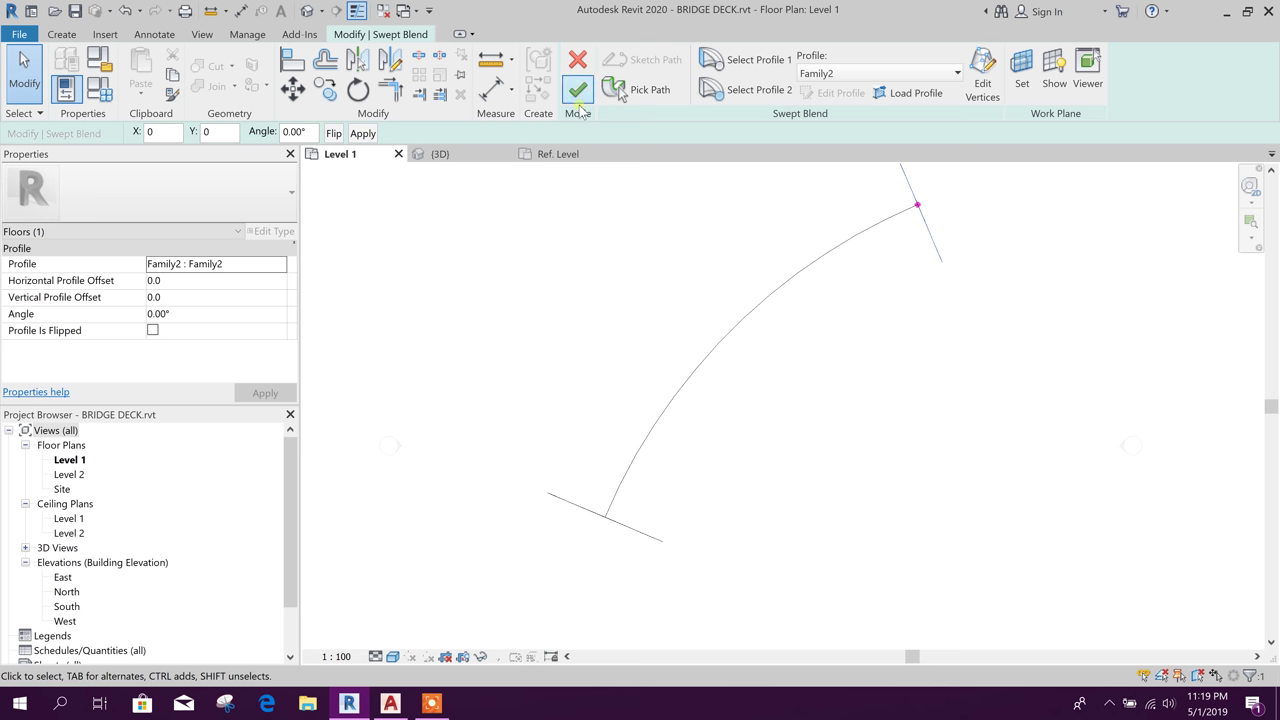
left_click(578, 98)
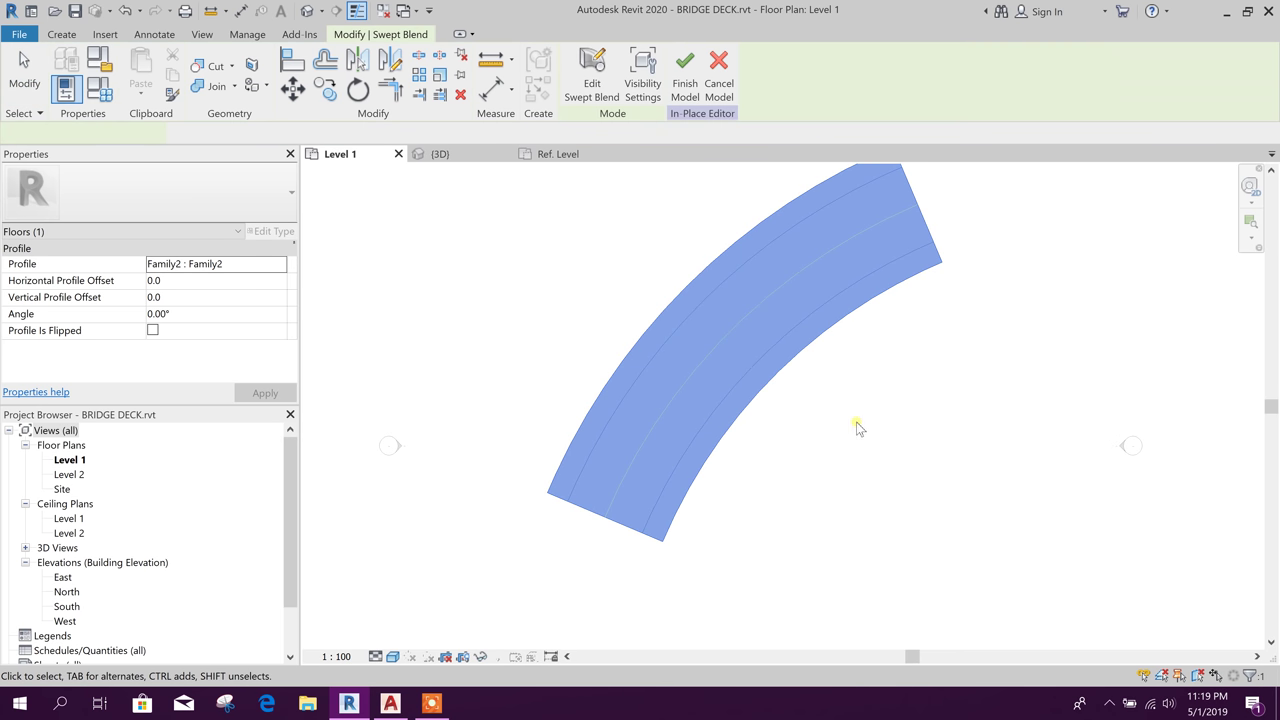
scroll(842, 443, "down", 1)
left_click(834, 463)
middle_click_drag(848, 436, 816, 446)
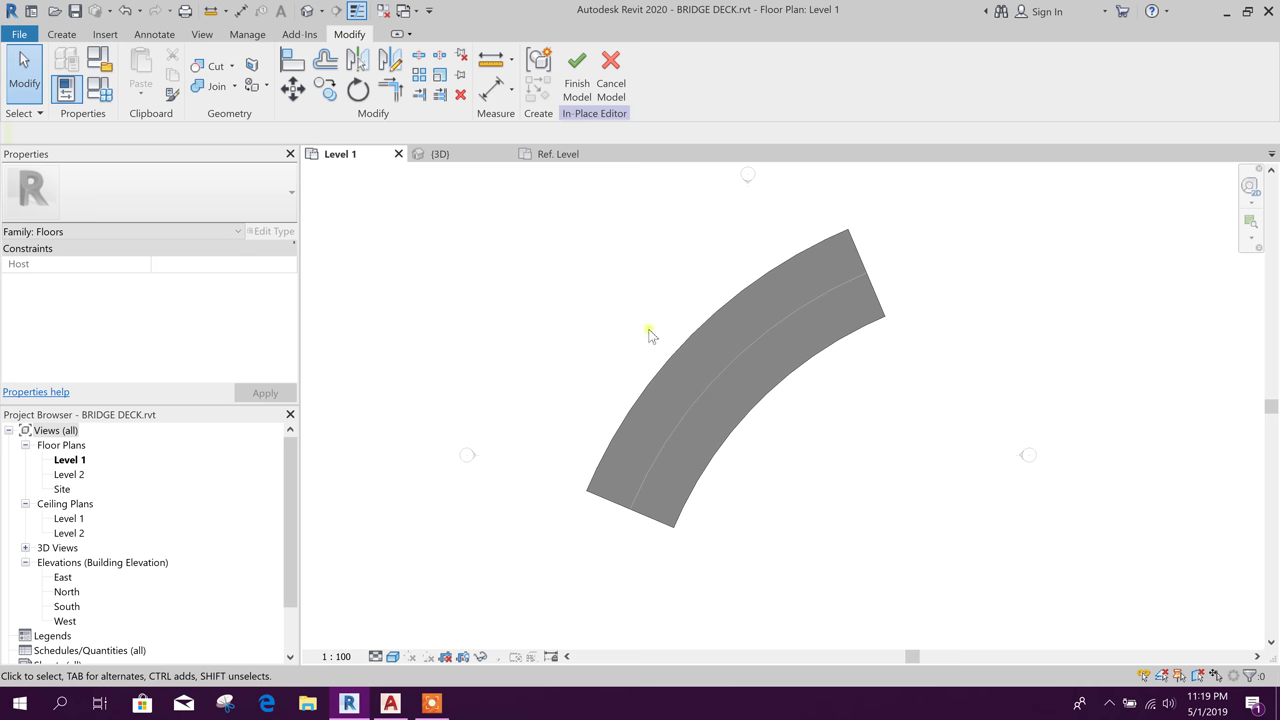
Close the profile family view and save the family as Family2 in the BRIDGE DECK folder.
left_click(586, 155)
left_click(611, 155)
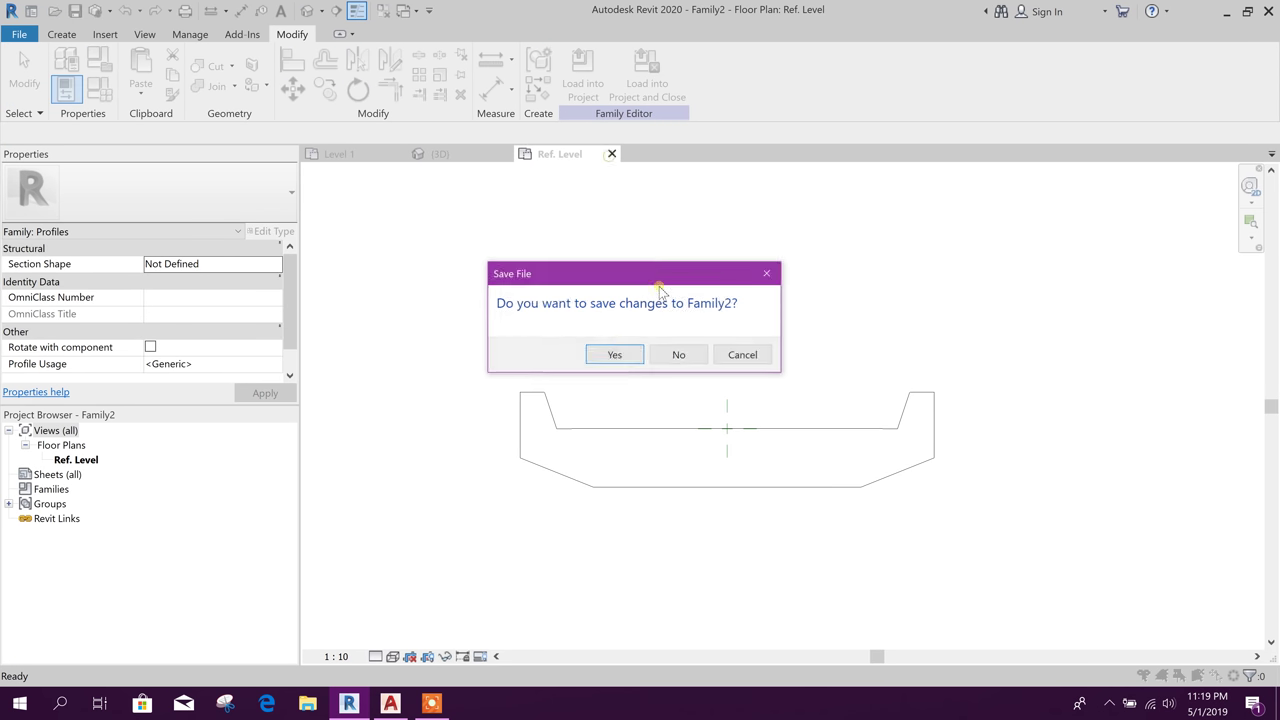
left_click(615, 354)
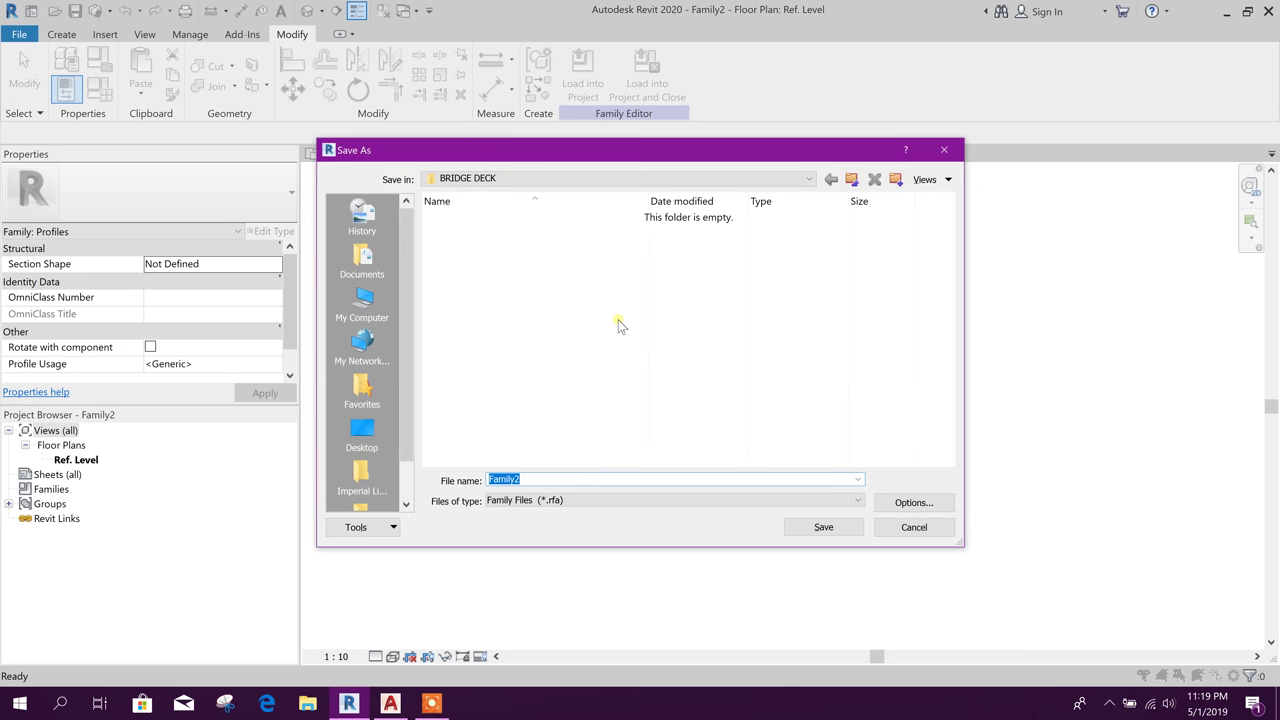
left_click(822, 524)
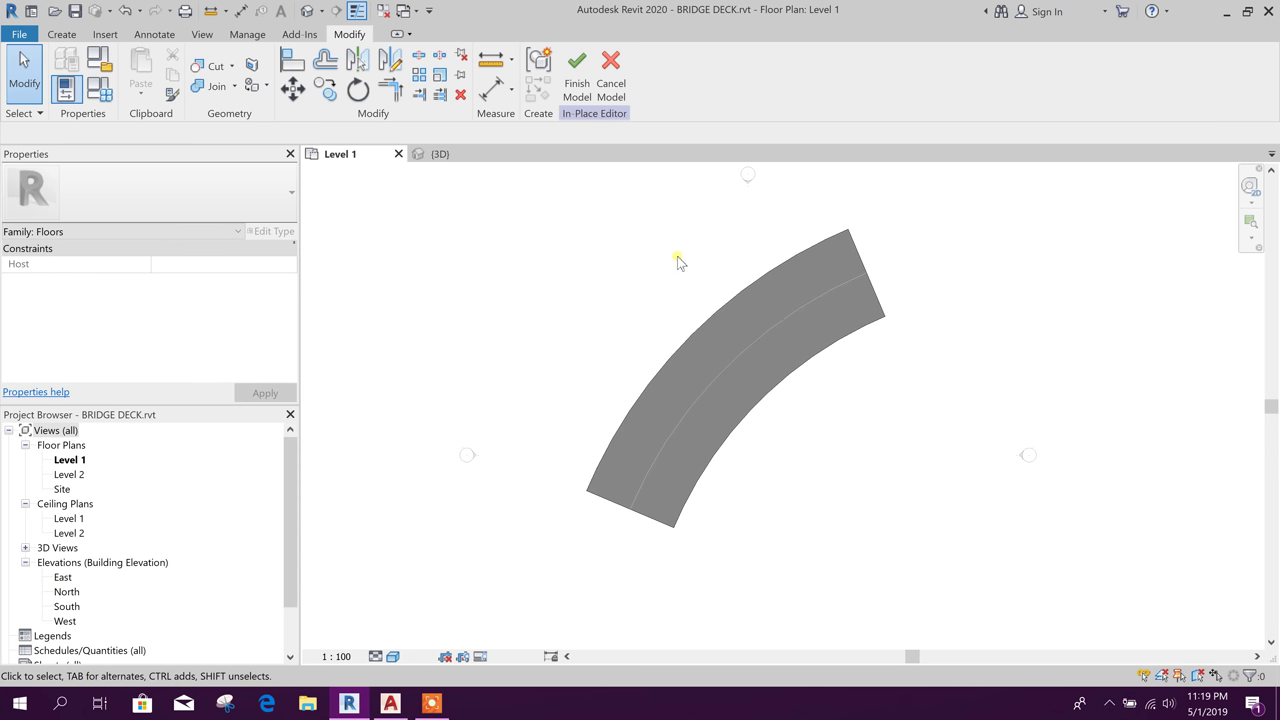
Examine the swept deck in the 3D view, checking its end section, barriers and curved edges.
left_click(446, 154)
middle_click_drag(866, 543, 932, 455)
scroll(525, 487, "up", 3)
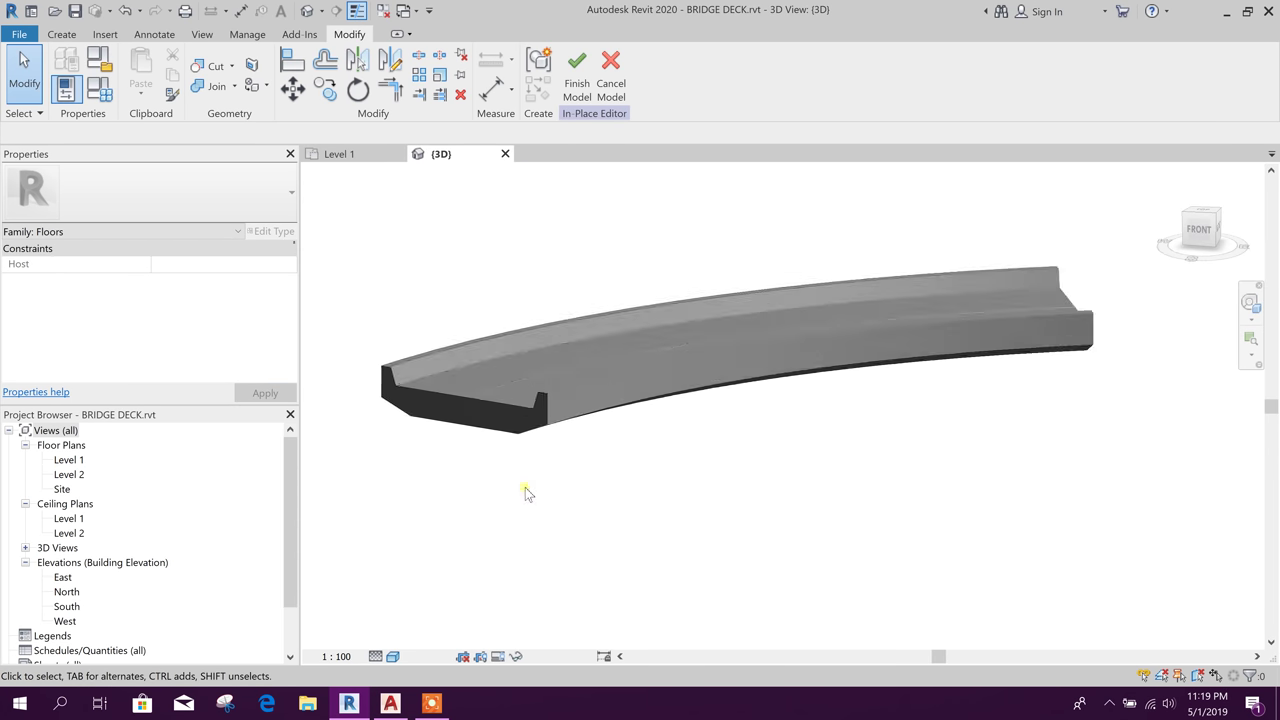
middle_click_drag(695, 515, 809, 560, "shift")
scroll(889, 551, "up", 5)
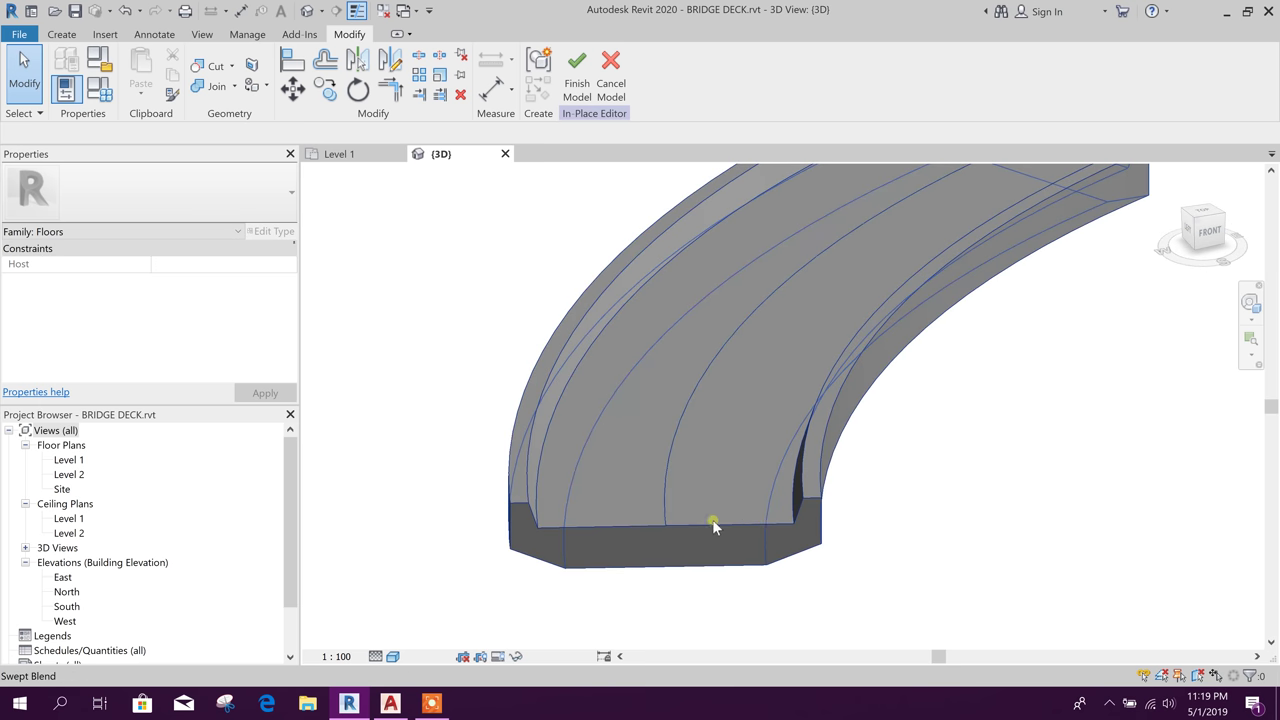
scroll(713, 527, "down", 3)
middle_click_drag(689, 534, 760, 548, "shift")
scroll(760, 491, "up", 2)
middle_click_drag(934, 526, 859, 542, "shift")
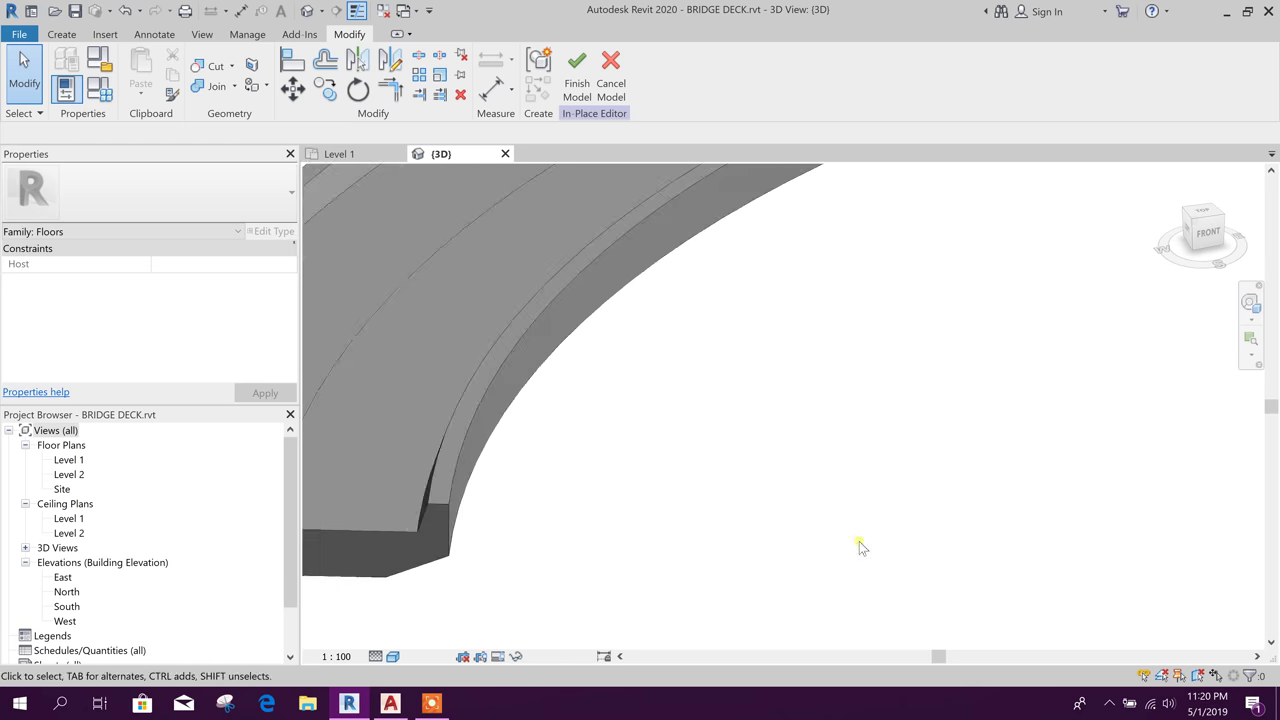
scroll(861, 546, "down", 3)
Select the swept blend to check it, and finish the in-place deck model.
left_click(794, 437)
scroll(703, 432, "down", 2)
scroll(703, 432, "down", 2)
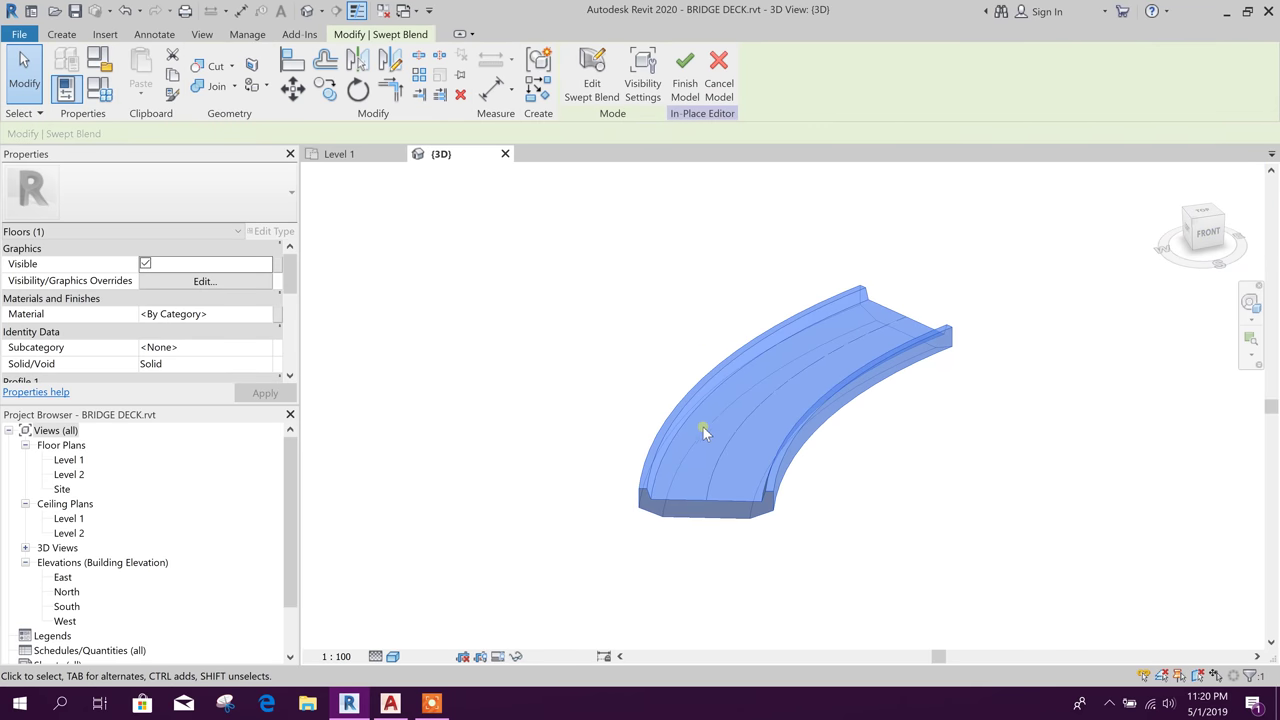
left_click(886, 457)
left_click_drag(612, 247, 1063, 571)
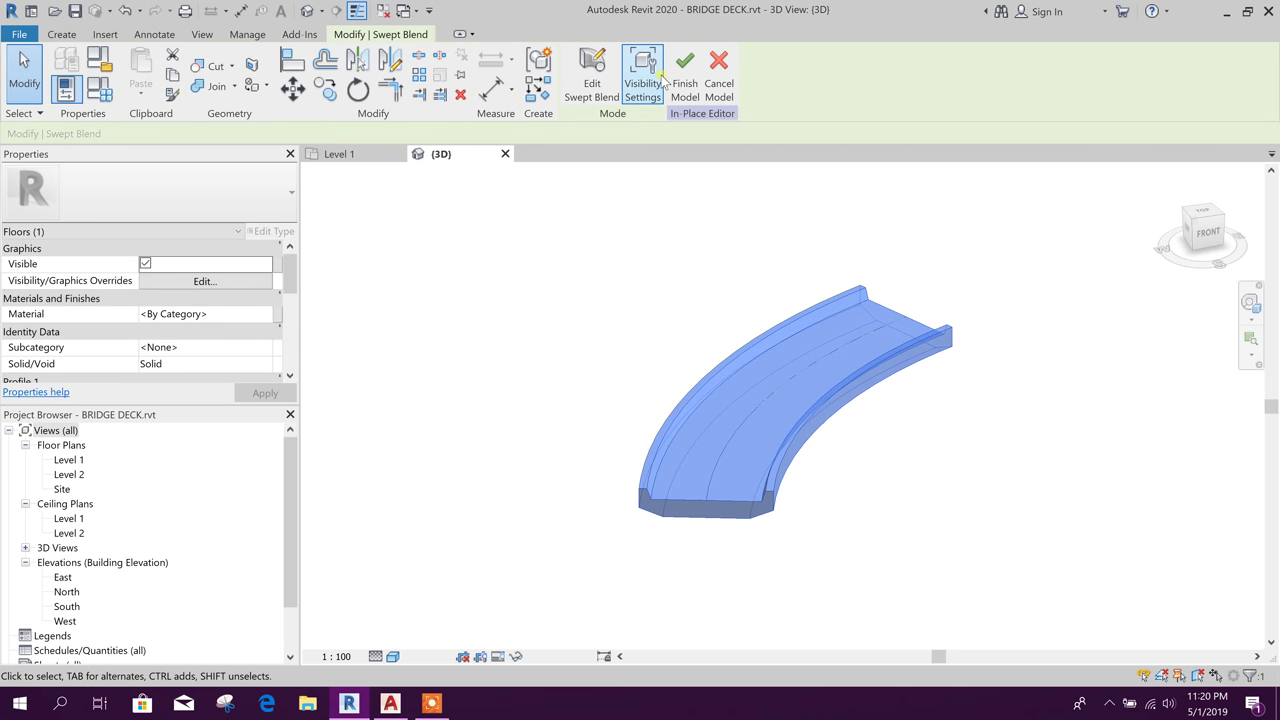
left_click(914, 557)
left_click_drag(1016, 602, 515, 218)
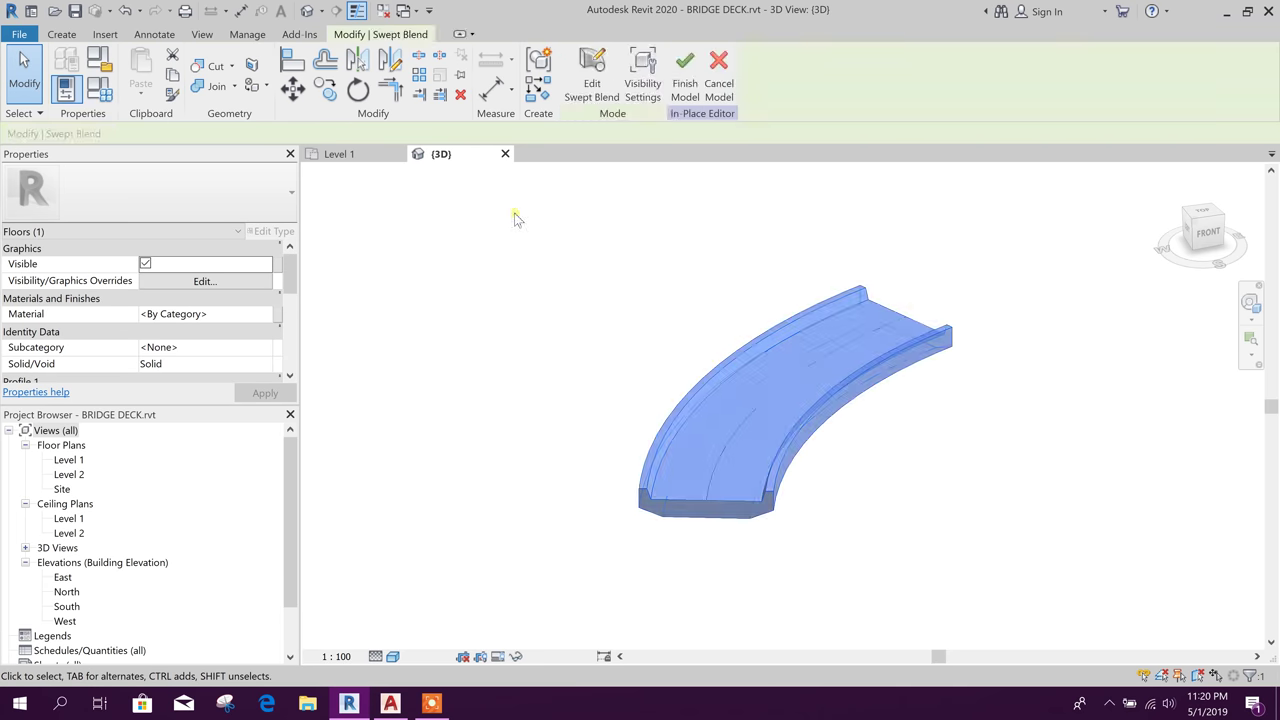
left_click(686, 249)
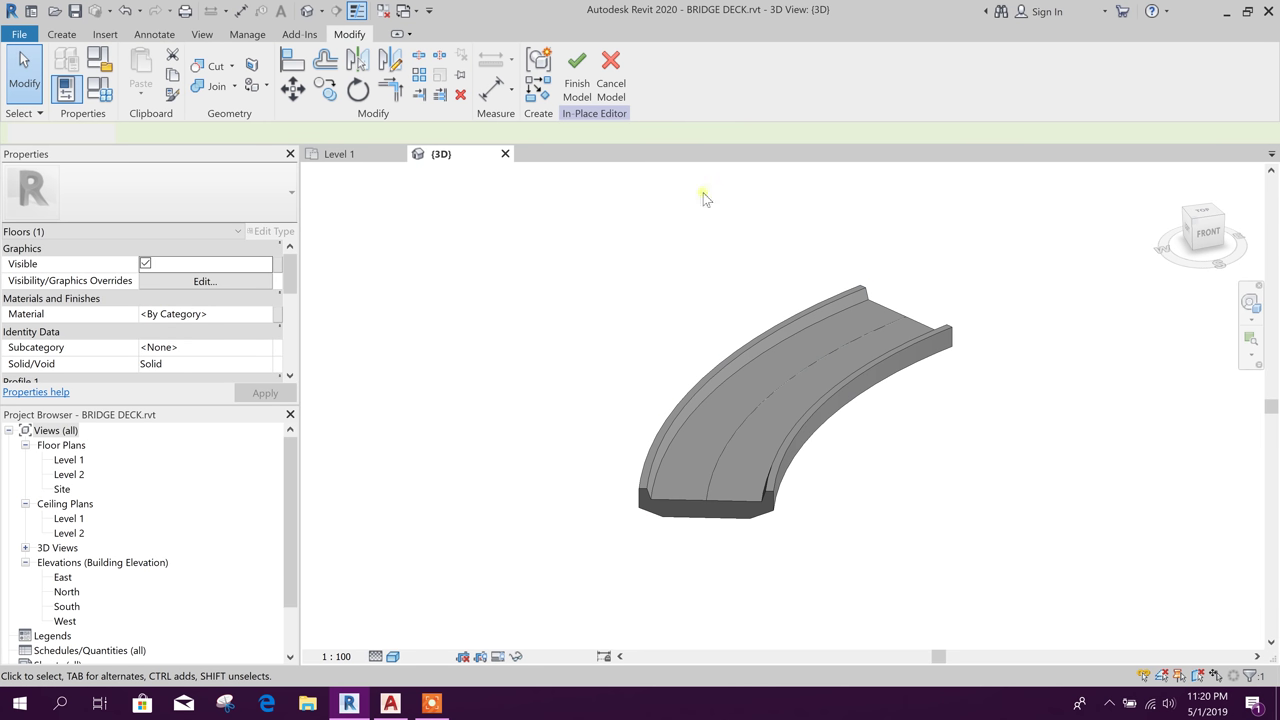
left_click(685, 80)
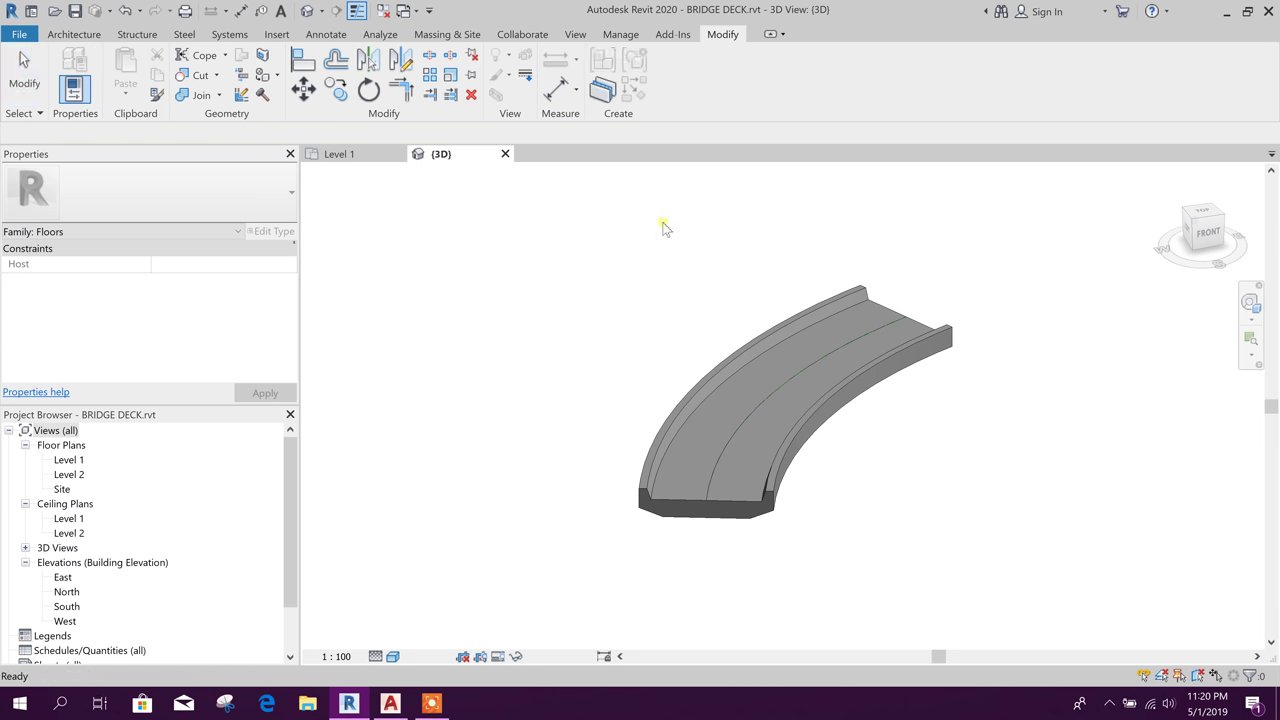
Select the deck and its path arc, filter the selection to Lines only, and clear it.
left_click(798, 372)
left_click(937, 463)
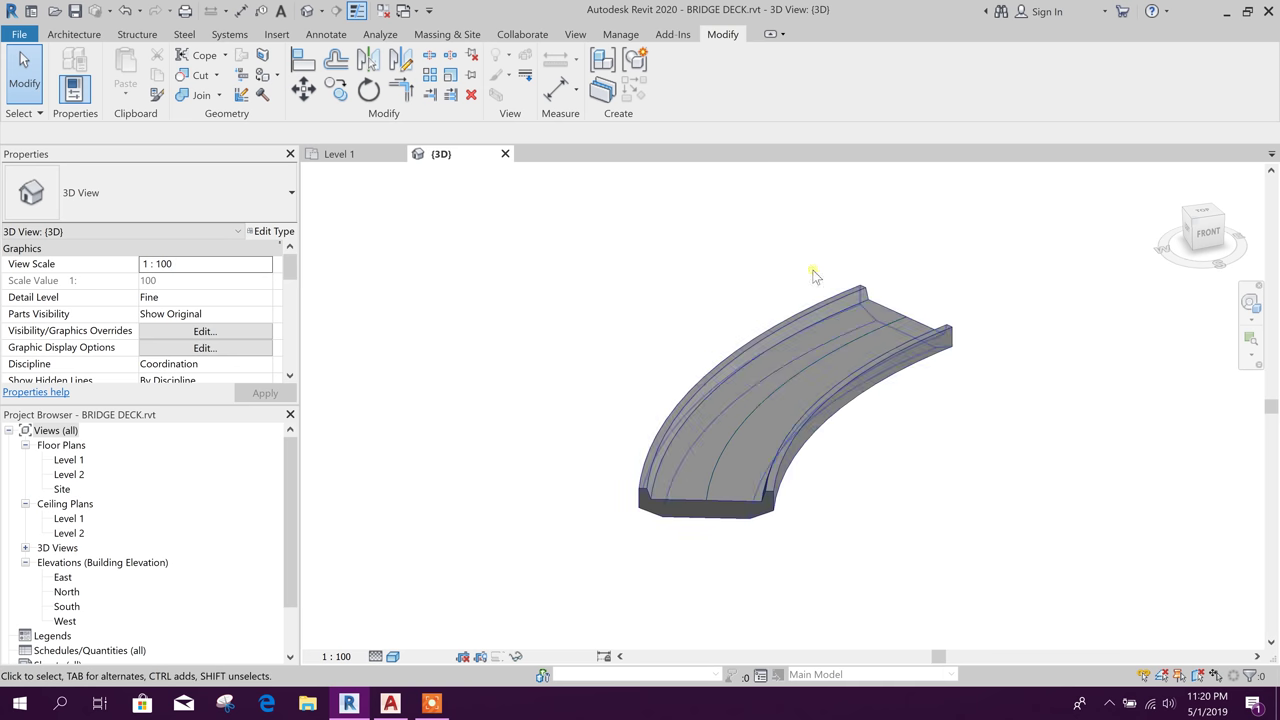
left_click_drag(534, 220, 1005, 571)
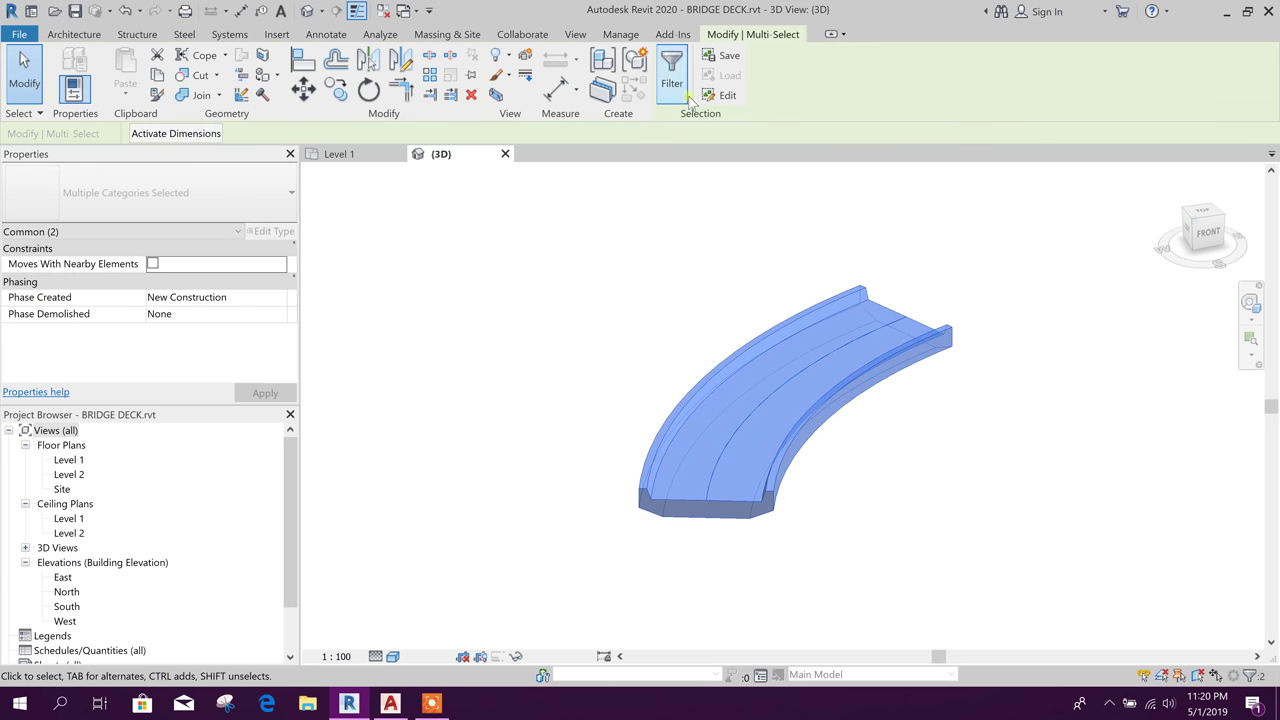
left_click(672, 72)
left_click(489, 240)
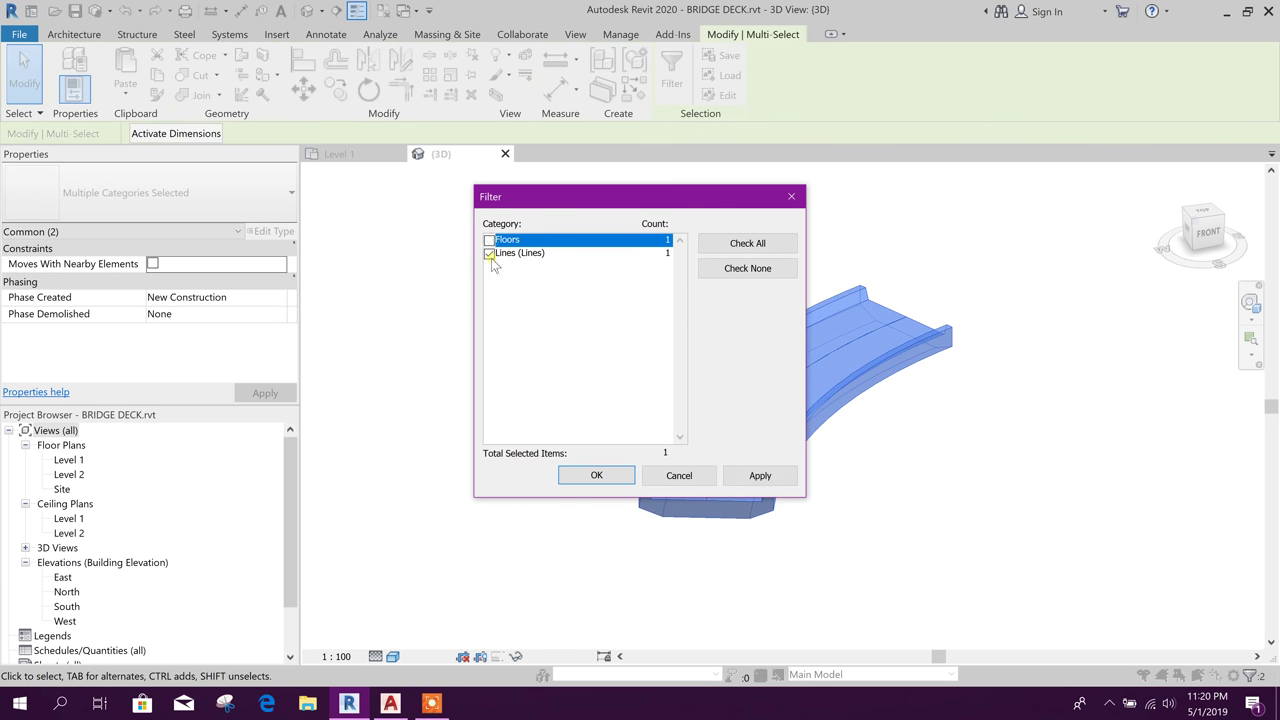
left_click(597, 475)
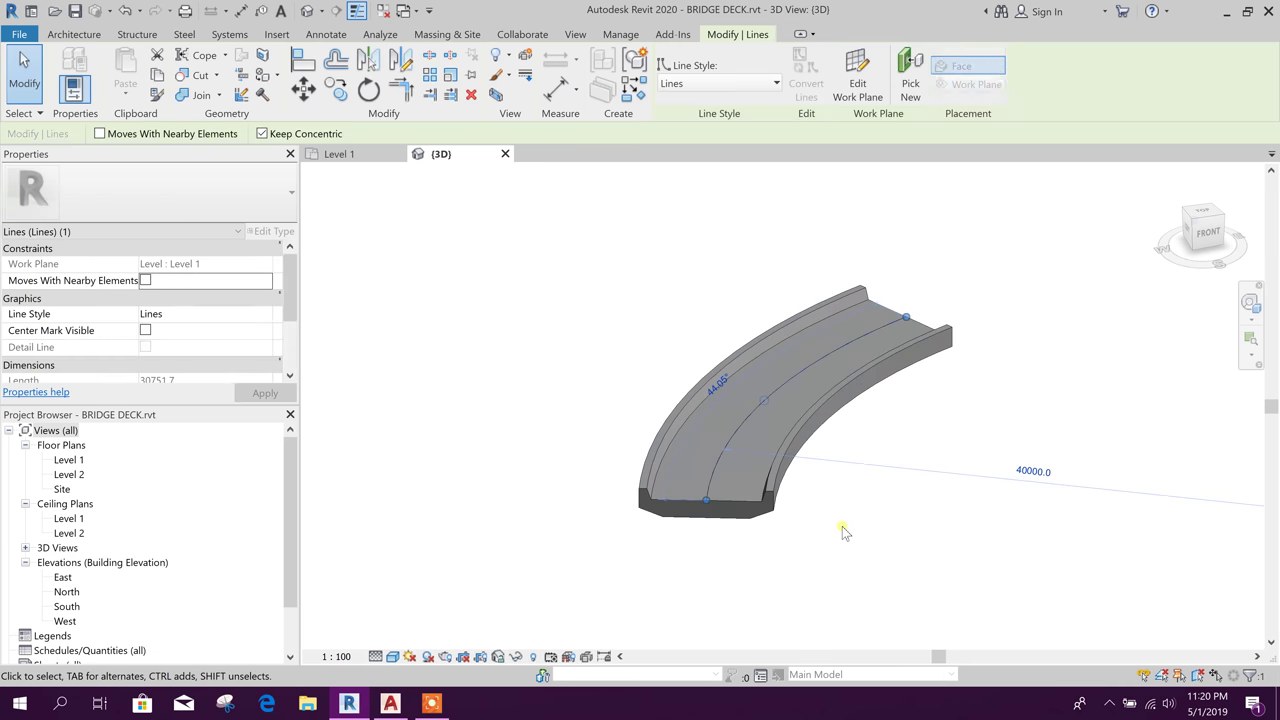
left_click(842, 527)
middle_click_drag(919, 505, 941, 476)
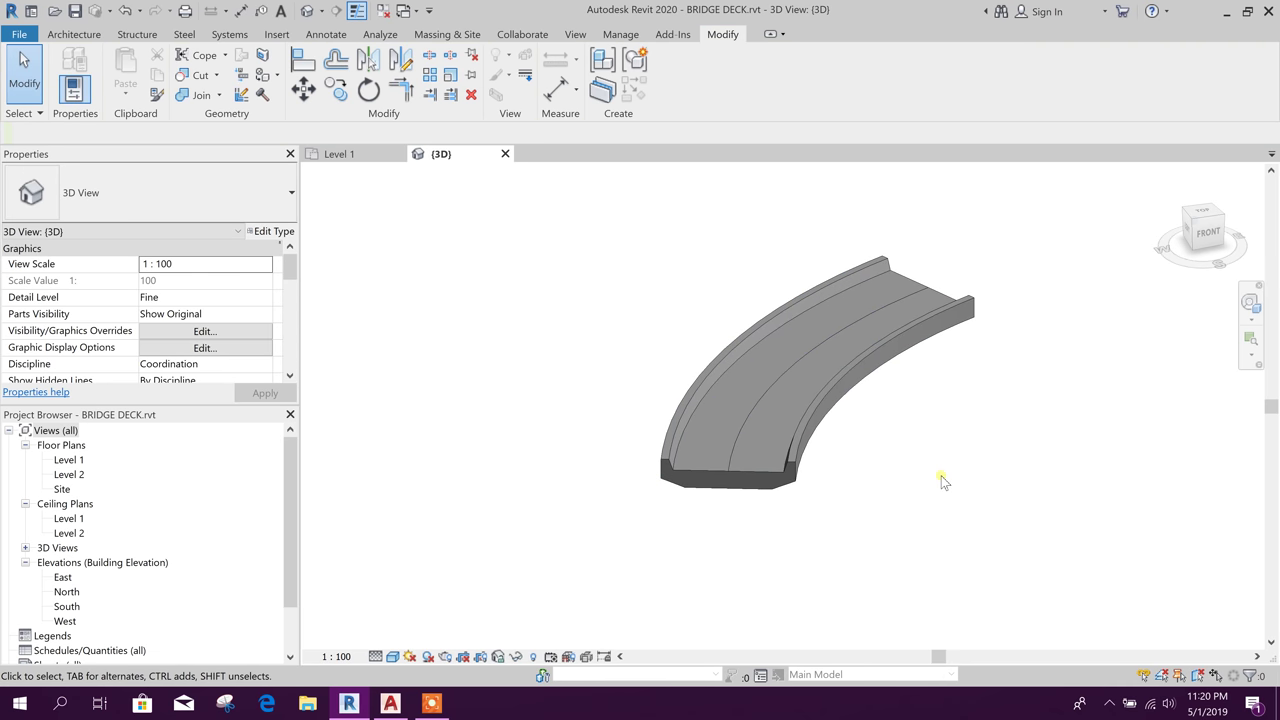
scroll(869, 440, "up", 3)
mouse_move(842, 453)
middle_mouse_down()
mouse_move(851, 463)
mouse_move(833, 460)
middle_mouse_up()
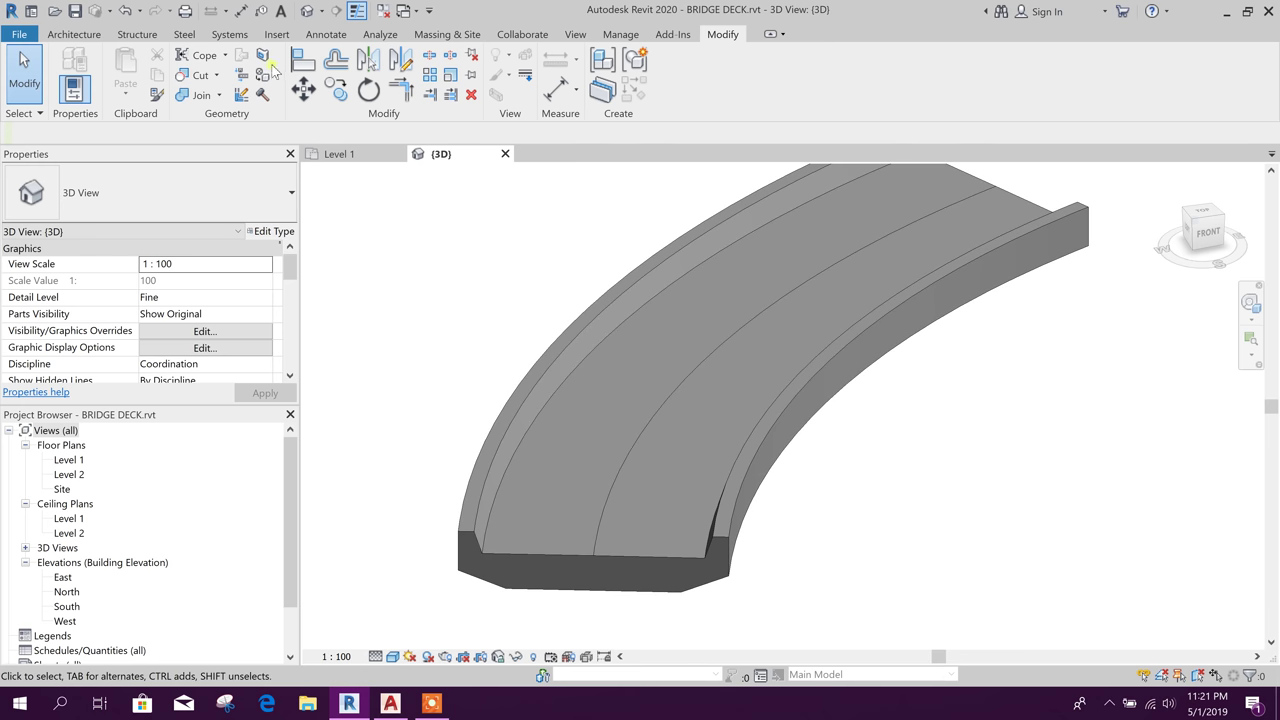
left_click(137, 34)
left_click(512, 80)
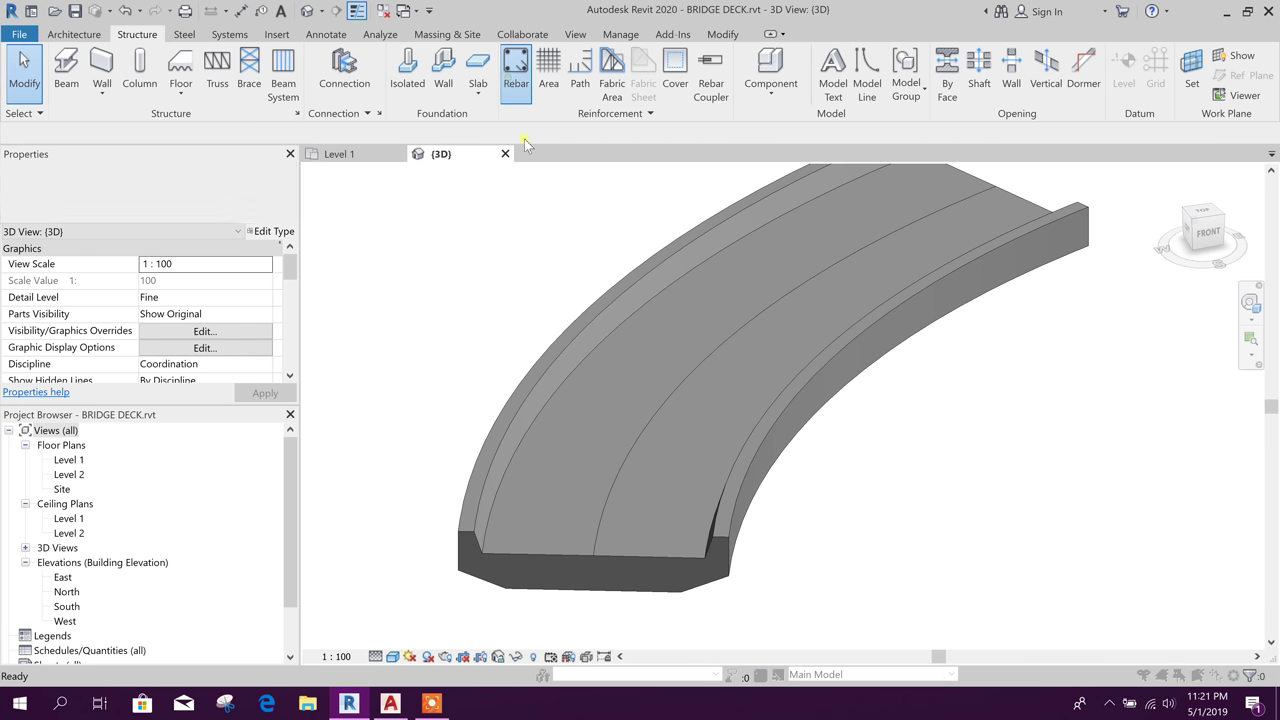
left_click(680, 391)
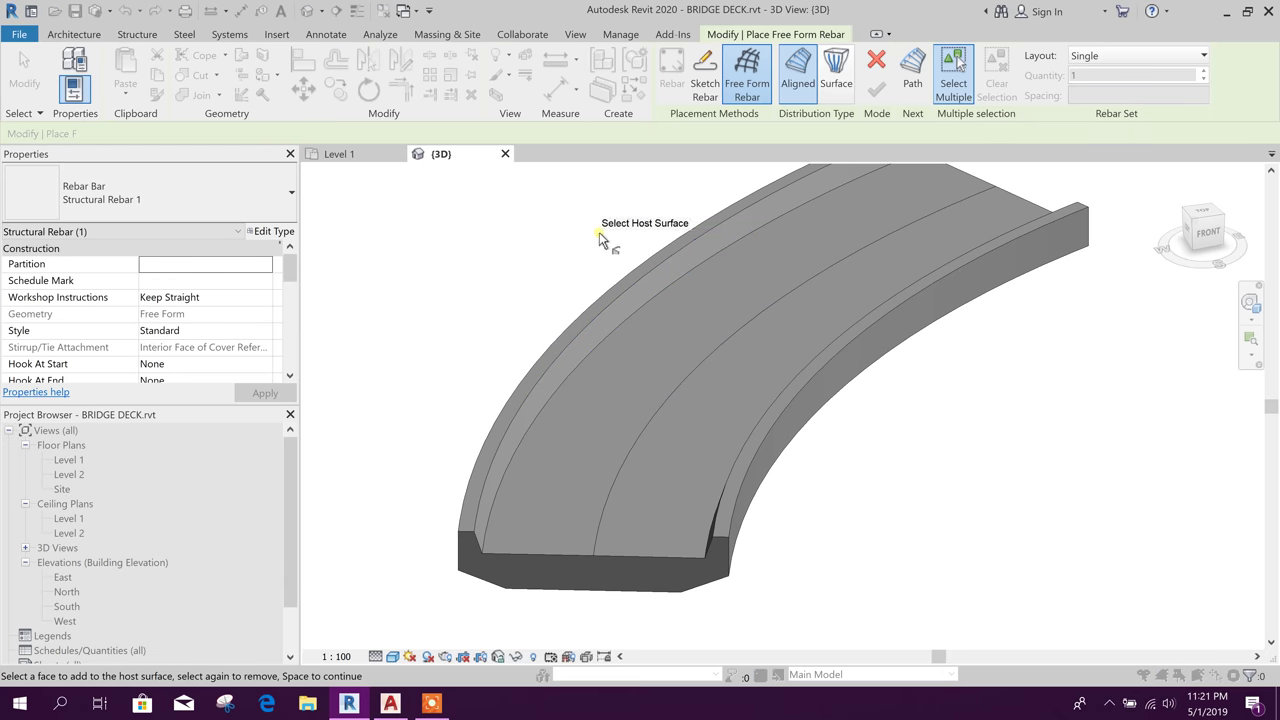
middle_click_drag(466, 275, 486, 289)
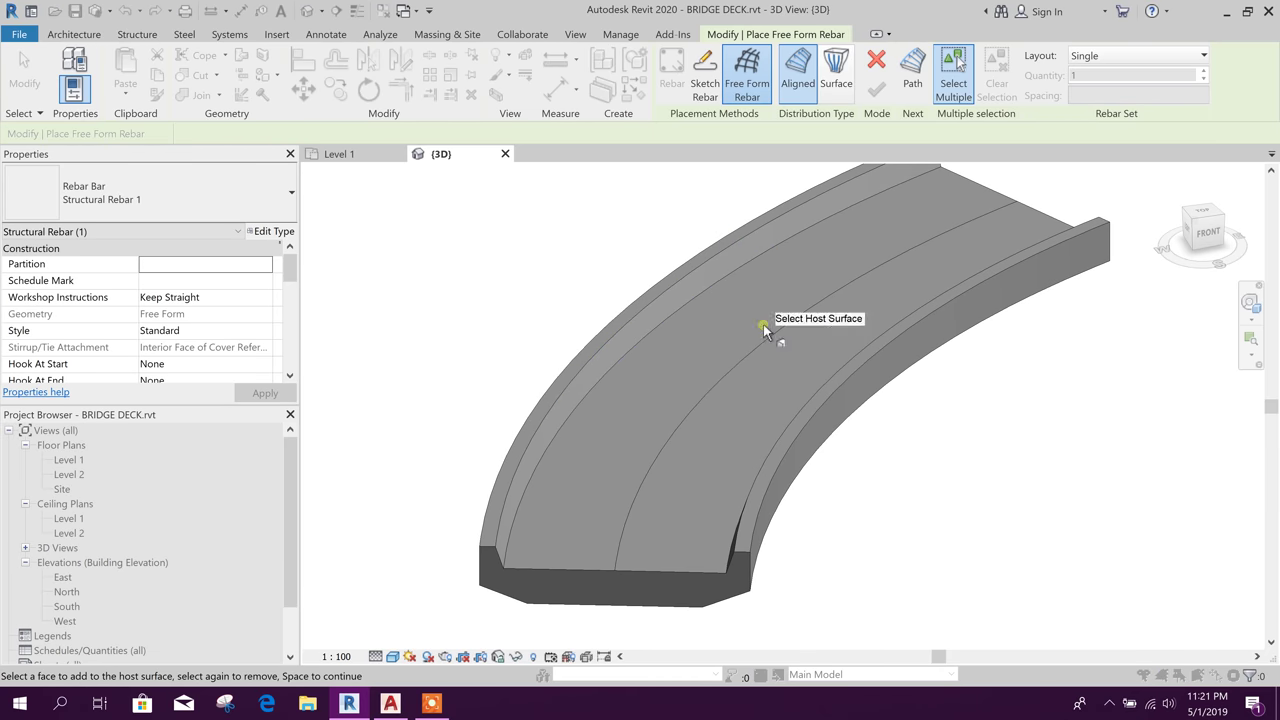
middle_click_drag(908, 469, 907, 451)
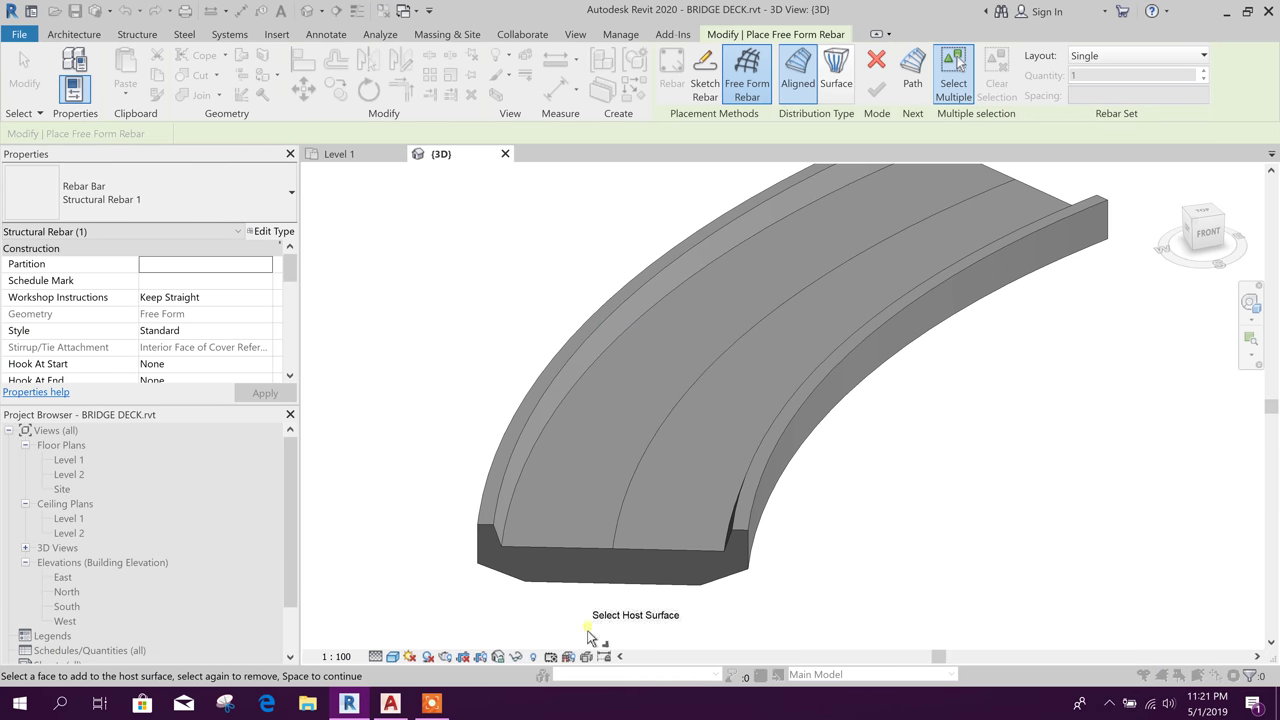
scroll(795, 480, "up", 3)
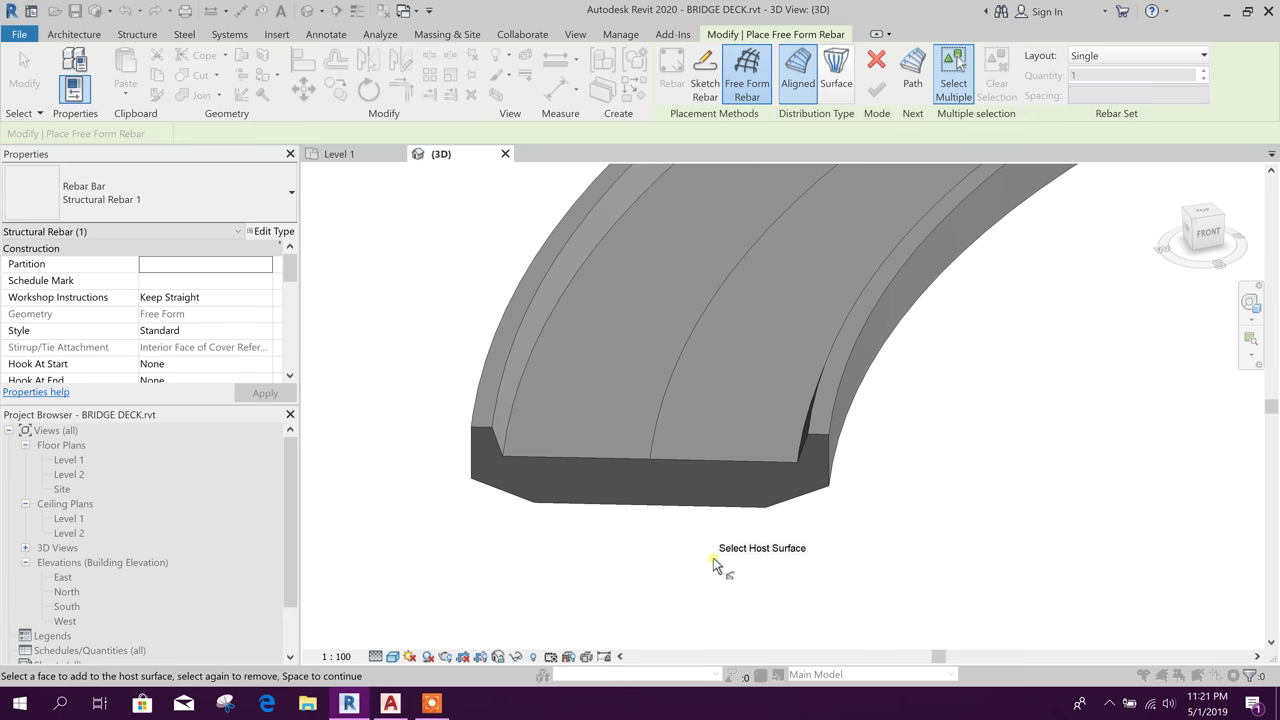
middle_click_drag(738, 574, 686, 491, "shift")
scroll(686, 491, "up", 4)
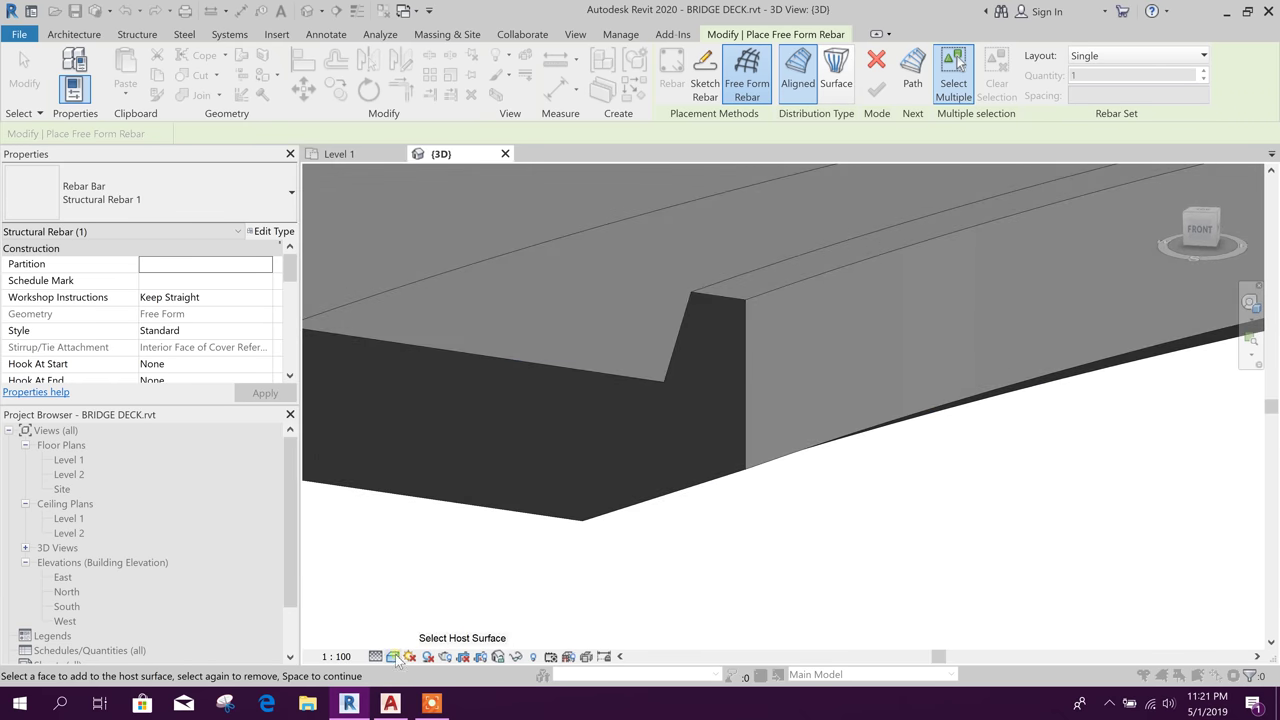
left_click(392, 656)
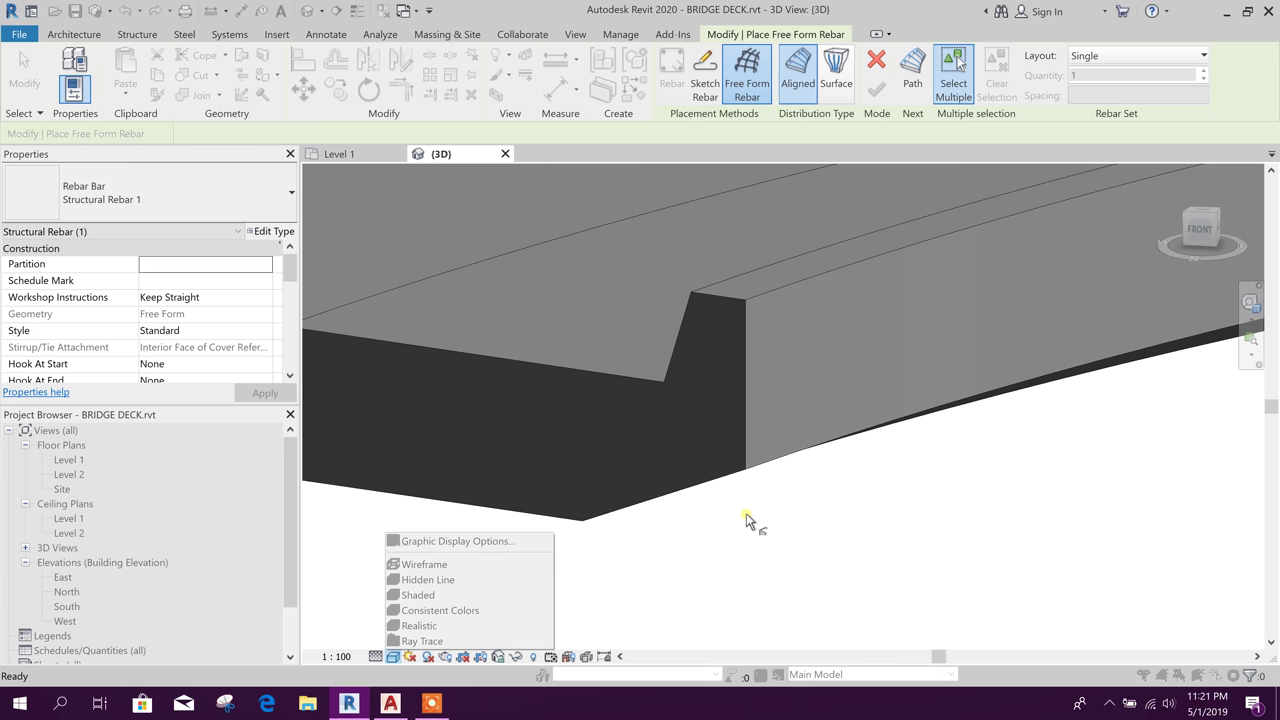
key("Escape")
key("Escape")
Try the Shaded and Realistic visual styles on the 3D view and settle on Hidden Line.
middle_click_drag(687, 601, 741, 530)
left_click(392, 656)
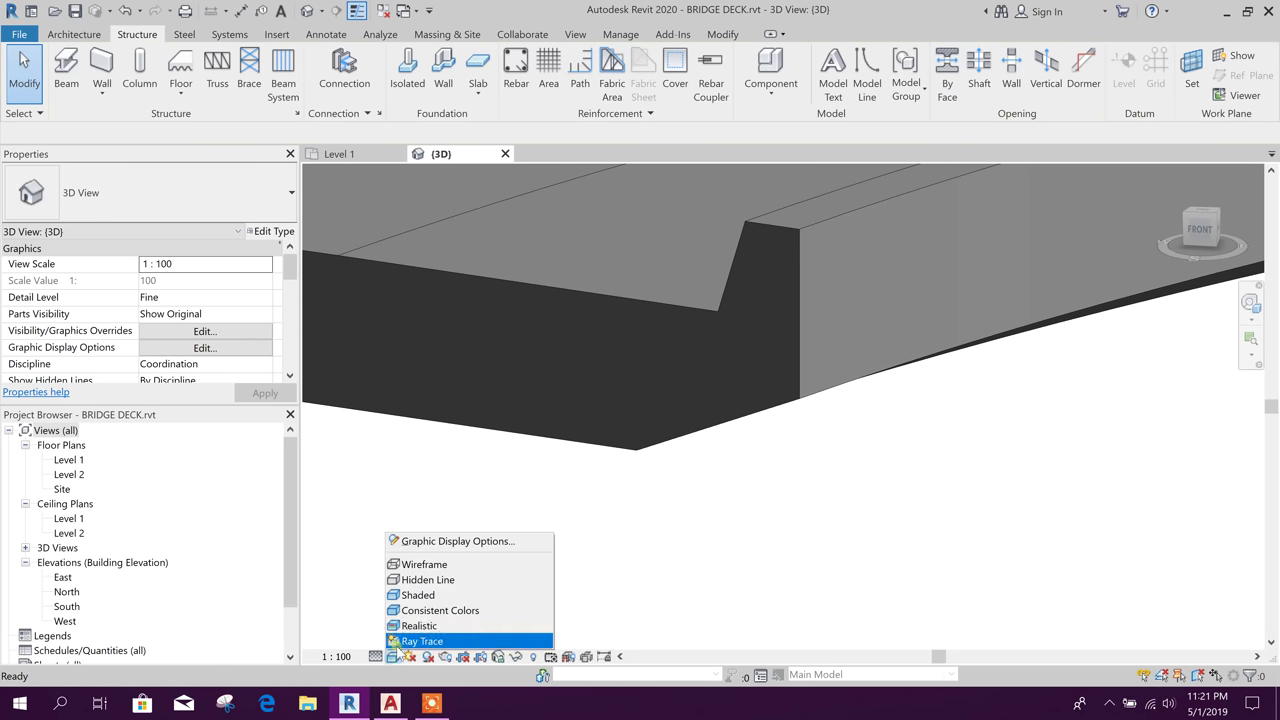
left_click(414, 594)
left_click(392, 656)
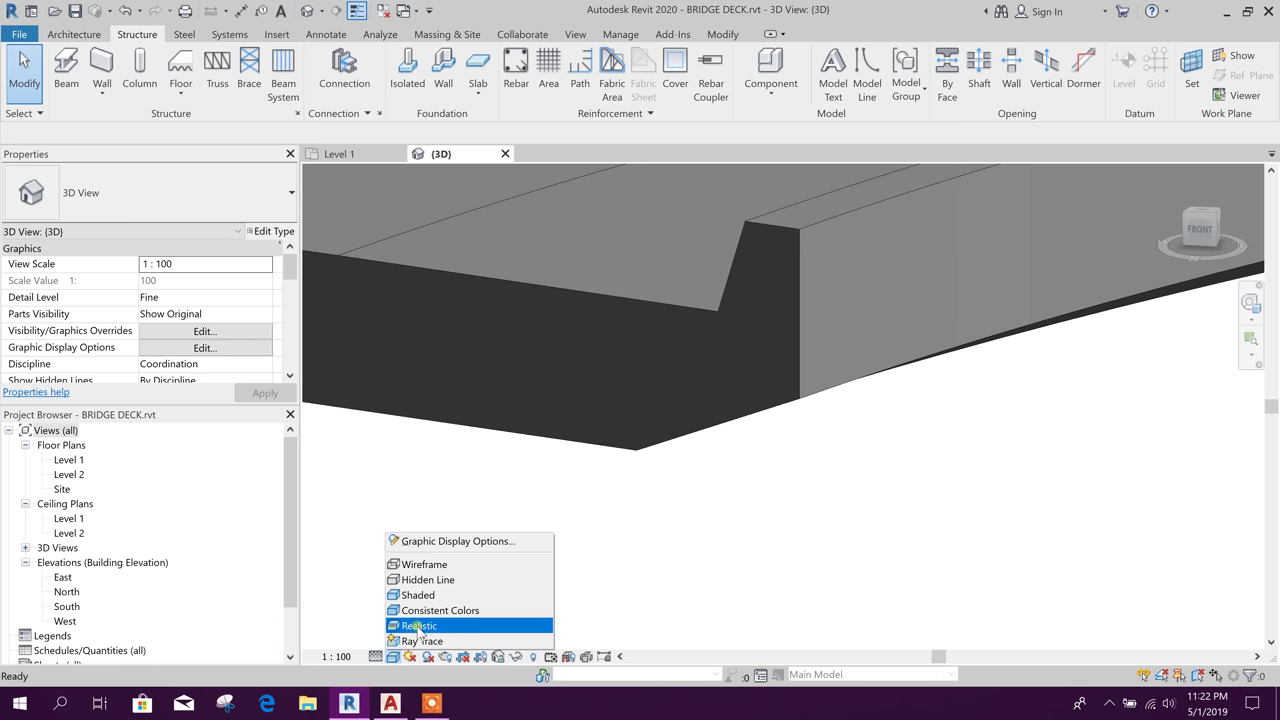
left_click(445, 634)
left_click(392, 656)
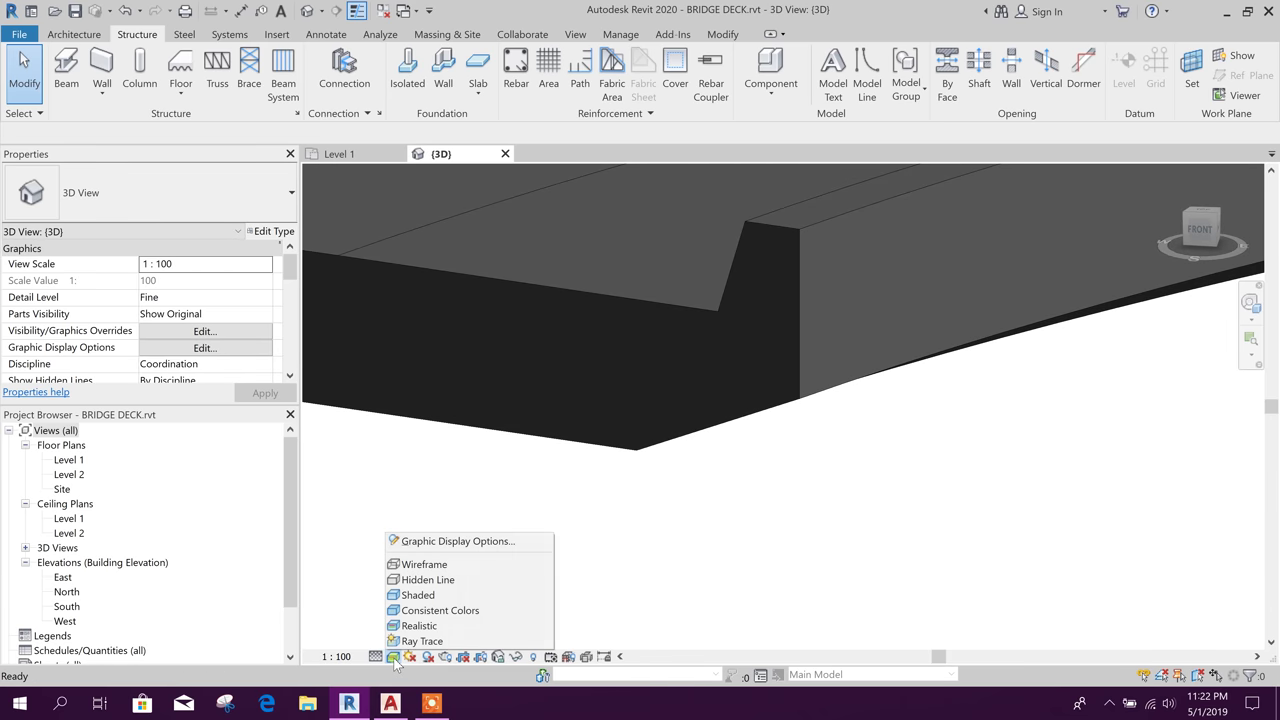
left_click(443, 582)
Start a free form rebar with Aligned distribution and pick the deck's bottom face and both lower sloping faces as host surfaces.
scroll(679, 549, "down", 2)
middle_click_drag(742, 557, 722, 474, "shift")
left_click(689, 428)
left_click(516, 75)
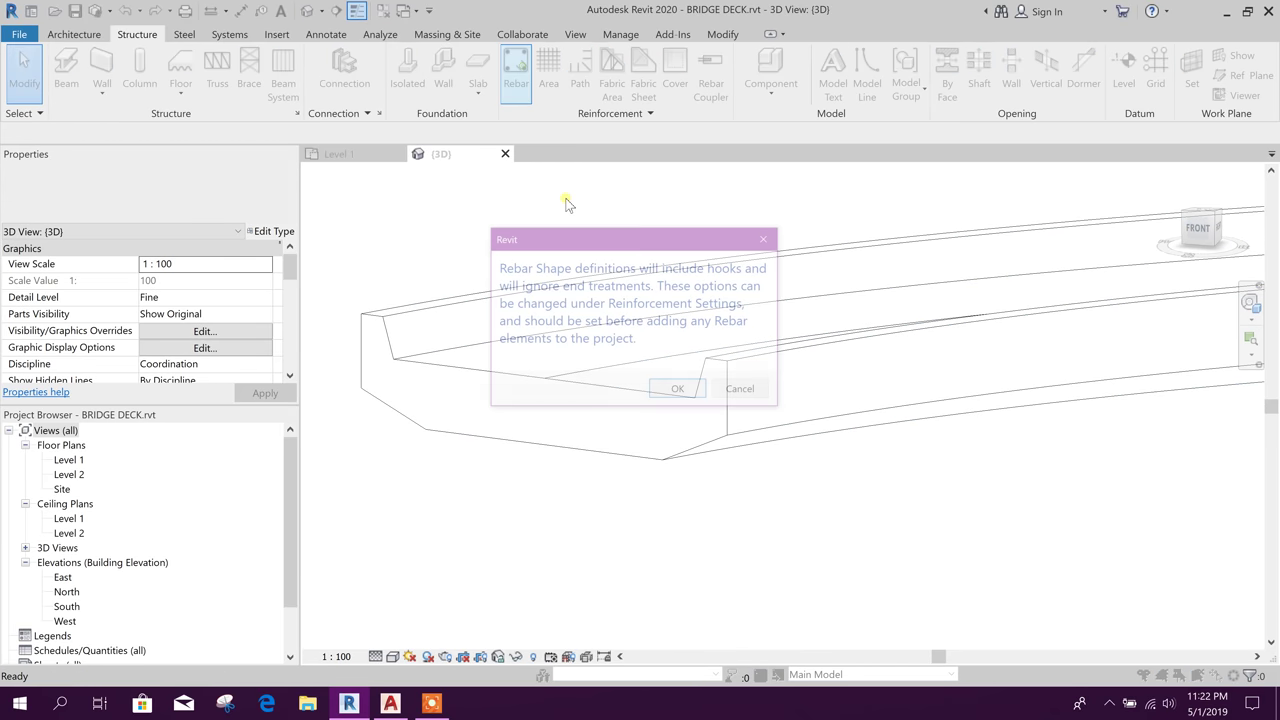
left_click(684, 390)
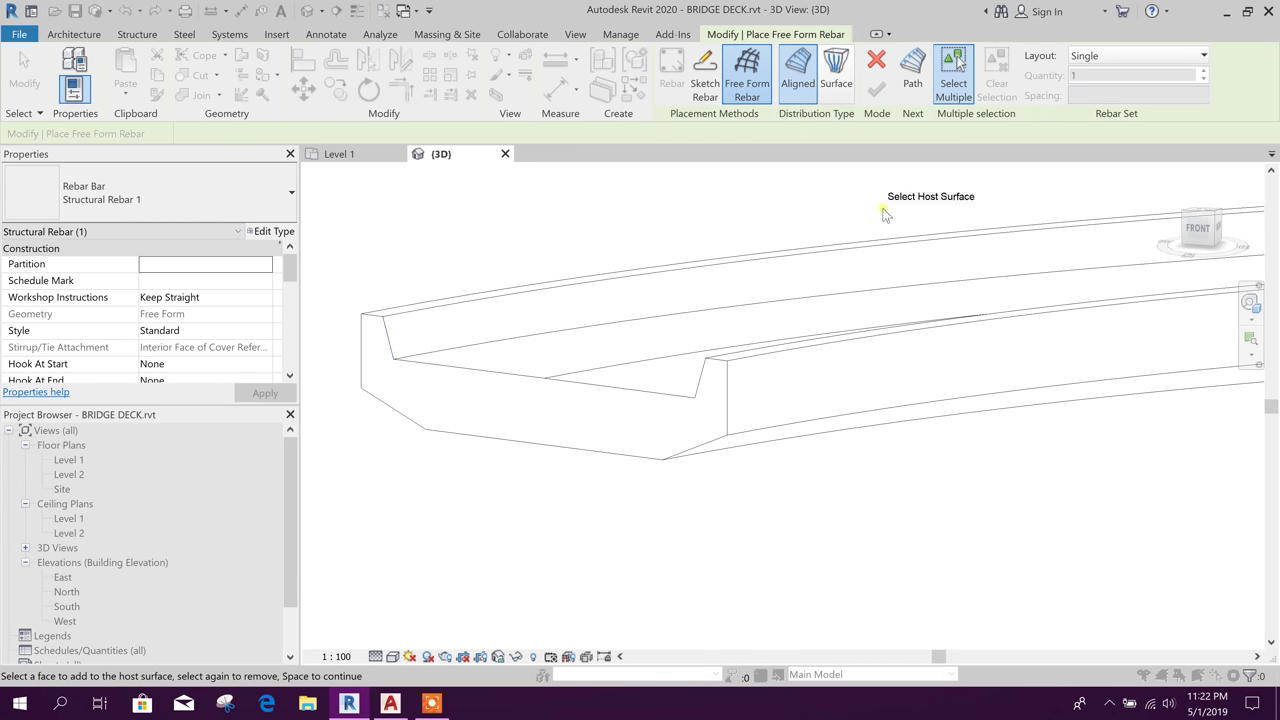
left_click(719, 457)
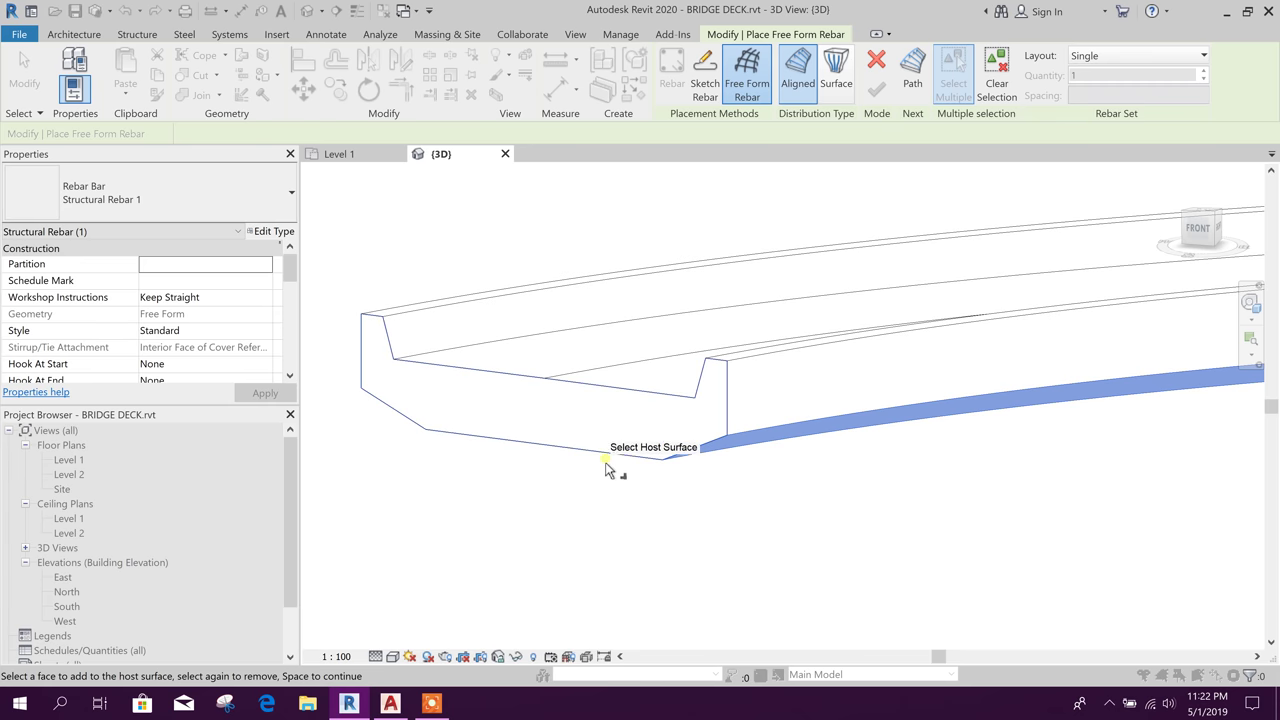
mouse_move(677, 523)
middle_mouse_down("shift")
mouse_move(660, 234)
mouse_move(583, 350)
mouse_move(628, 350)
mouse_move(691, 589)
mouse_move(754, 620)
mouse_move(740, 629)
mouse_move(657, 316)
mouse_move(680, 360)
mouse_move(671, 470)
mouse_move(777, 443)
mouse_move(737, 576)
mouse_move(752, 452)
mouse_move(771, 491)
mouse_move(760, 524)
mouse_move(669, 539)
middle_mouse_up("shift")
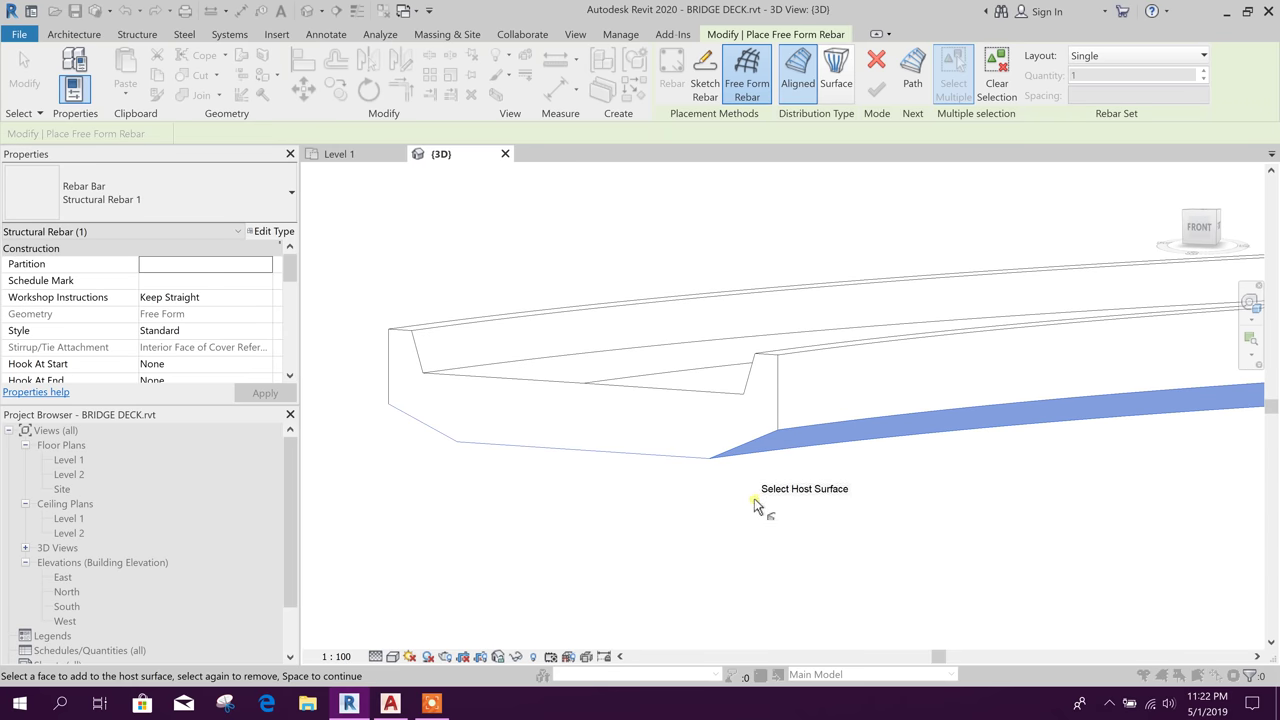
scroll(411, 416, "up", 1)
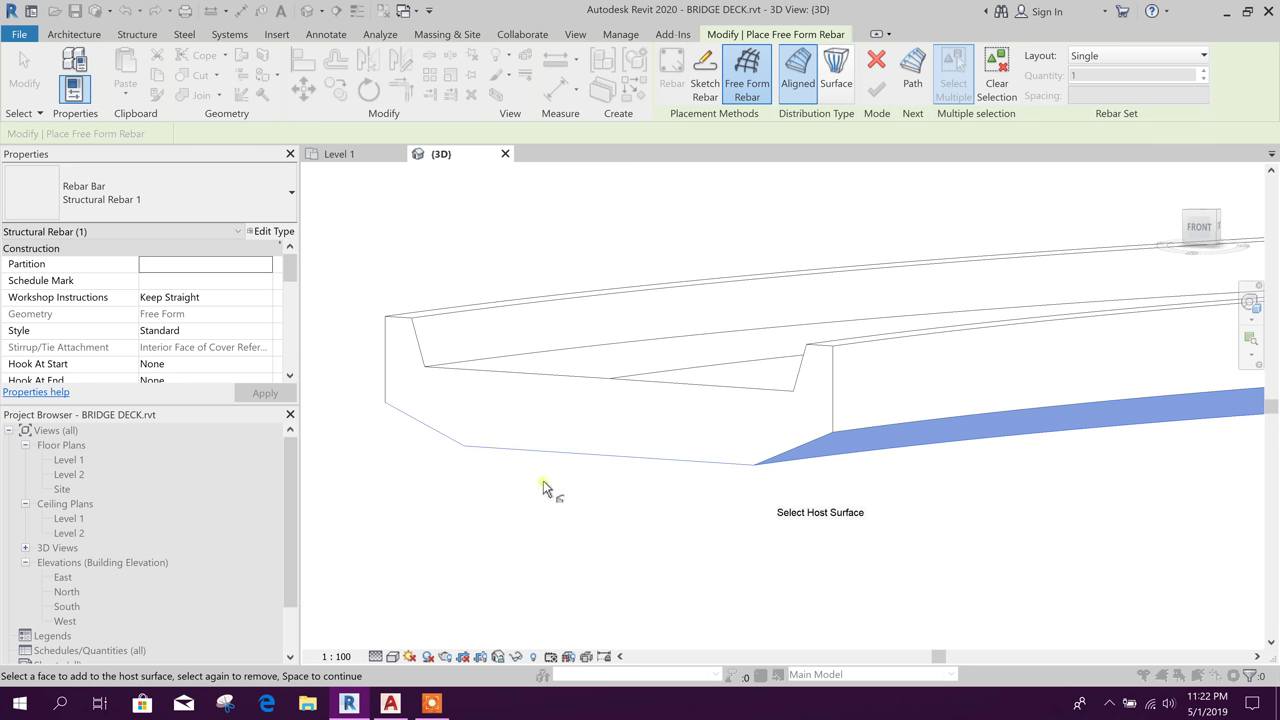
middle_click_drag(636, 492, 722, 488)
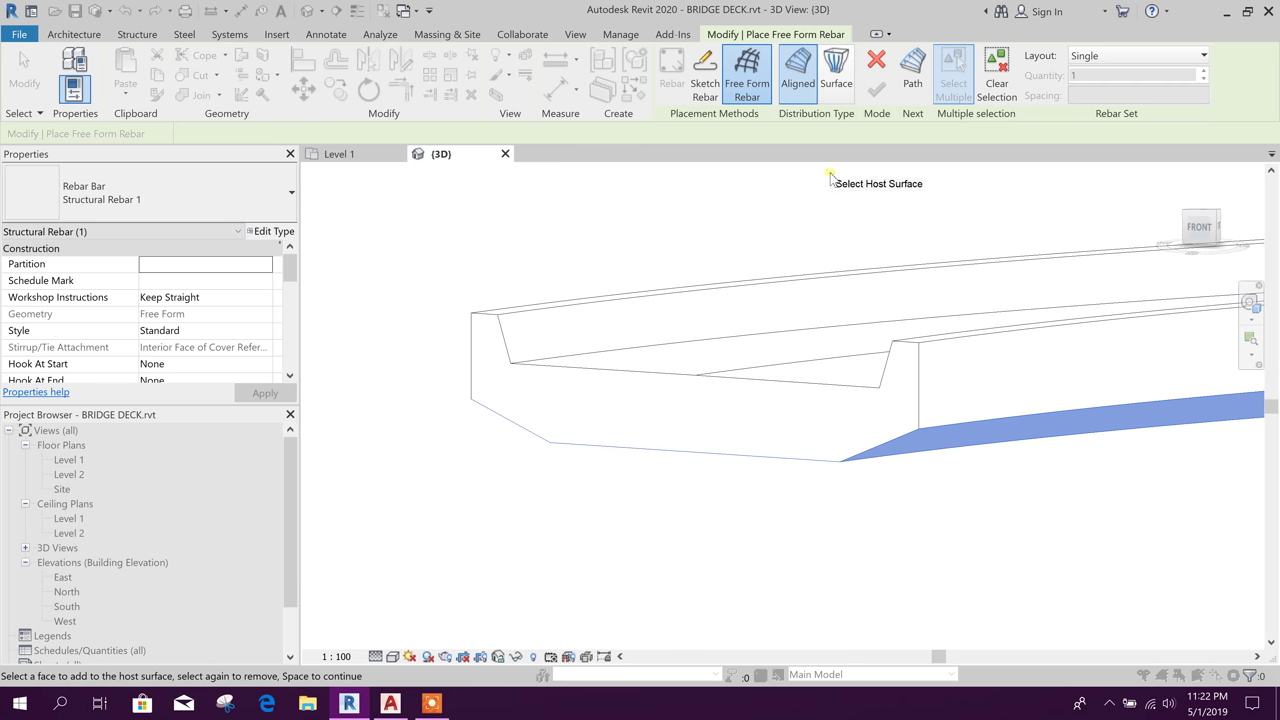
Use the longitudinal edge between the deck's bottom and sloping faces as the rebar path and finish the bar.
left_click(908, 80)
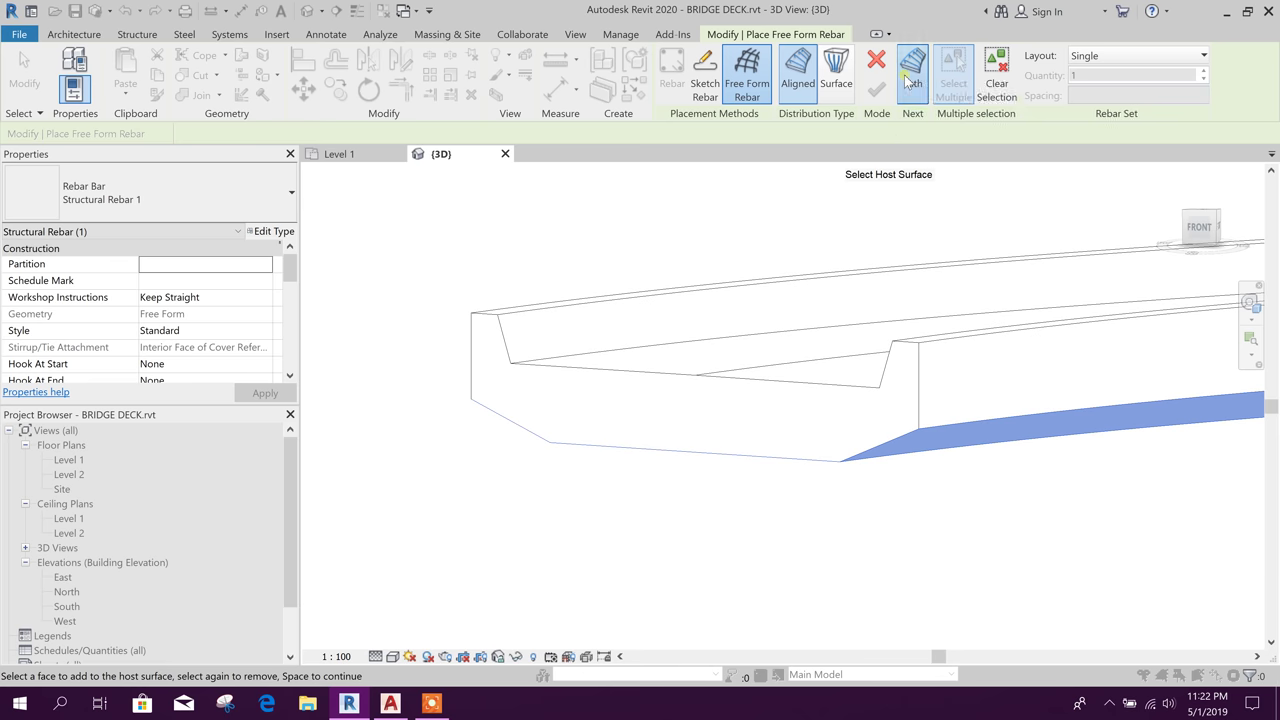
scroll(567, 520, "up", 3)
scroll(563, 512, "down", 2)
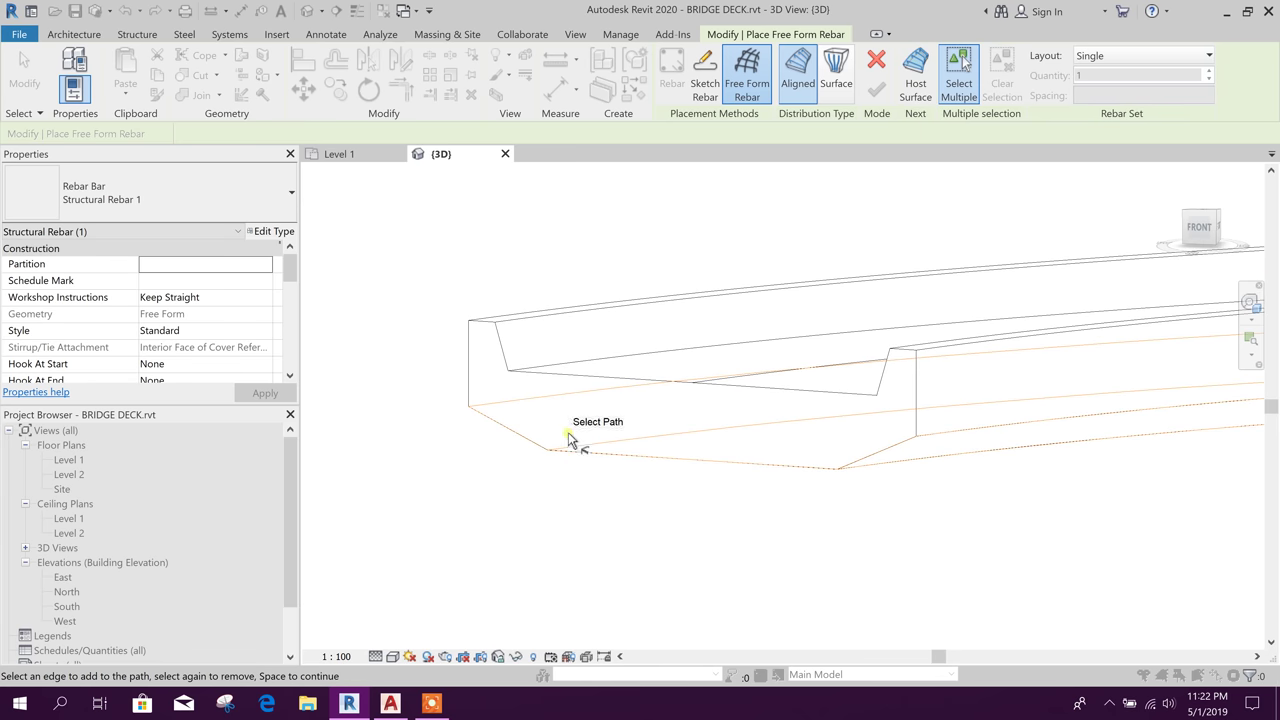
scroll(570, 490, "down", 3)
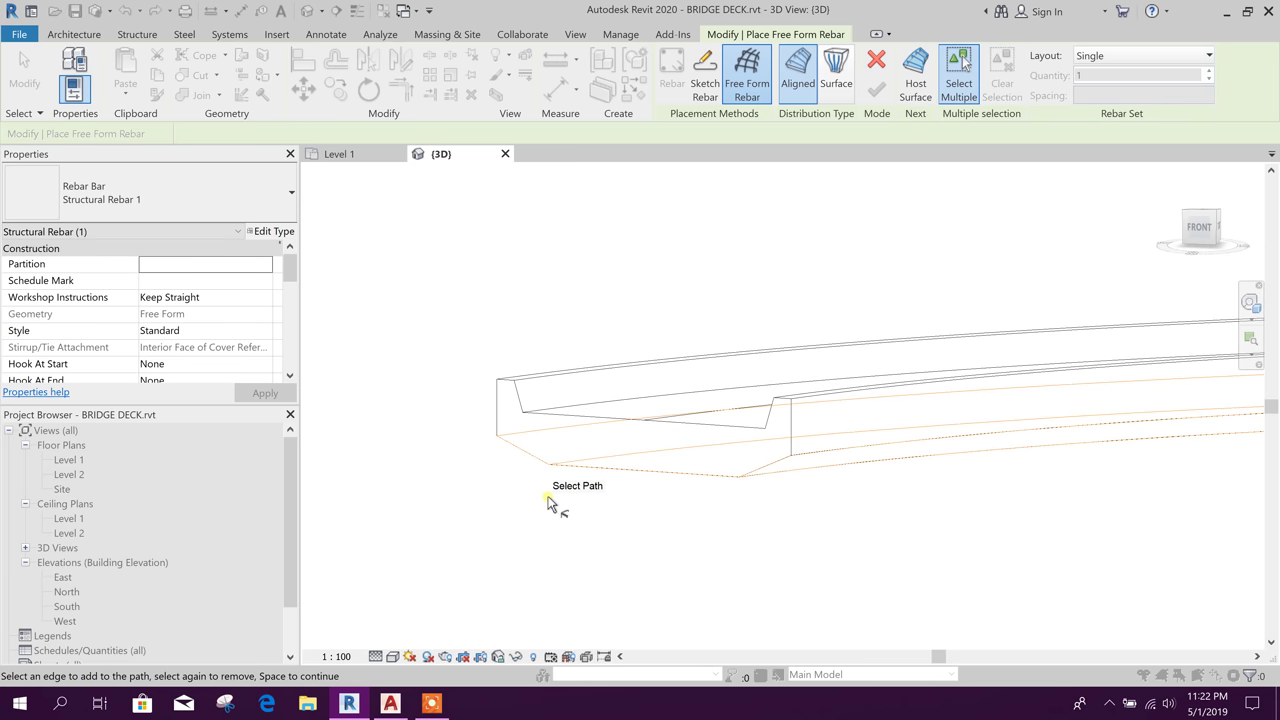
scroll(577, 489, "up", 4)
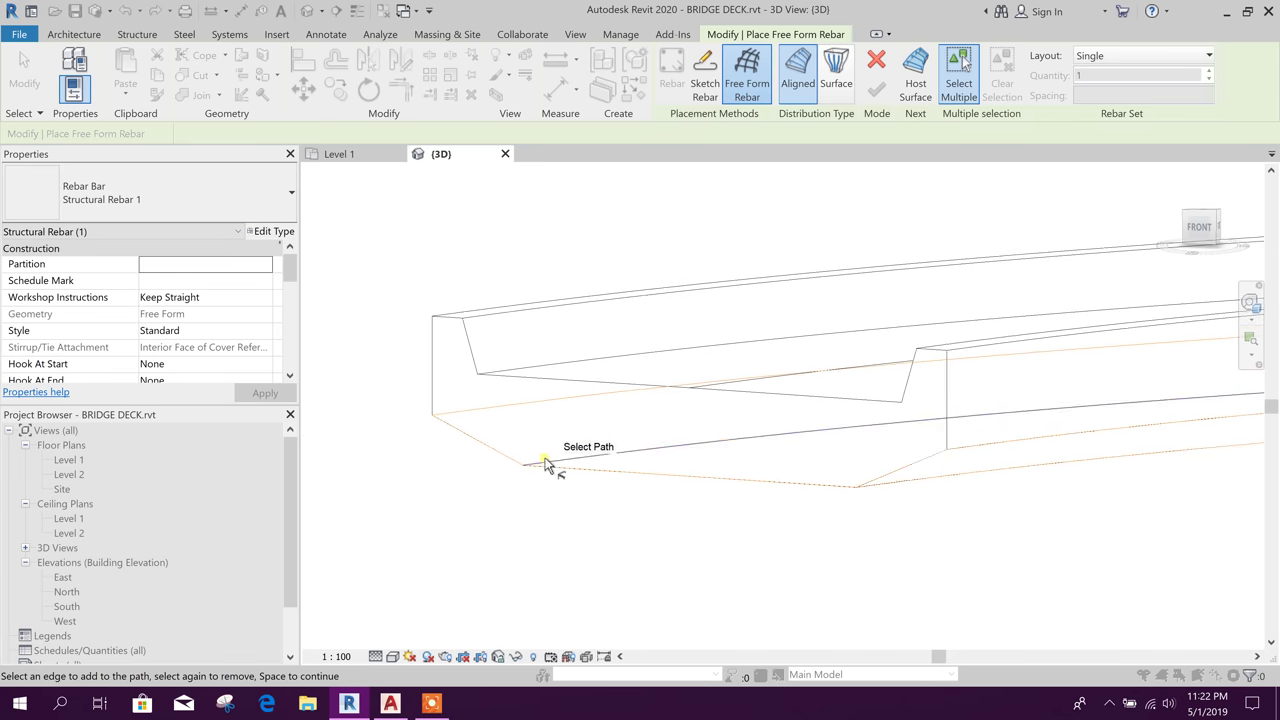
scroll(551, 470, "down", 6)
scroll(508, 485, "down", 2)
middle_click_drag(874, 514, 760, 551)
scroll(405, 532, "up", 3)
middle_click_drag(398, 527, 556, 516)
scroll(584, 509, "up", 2)
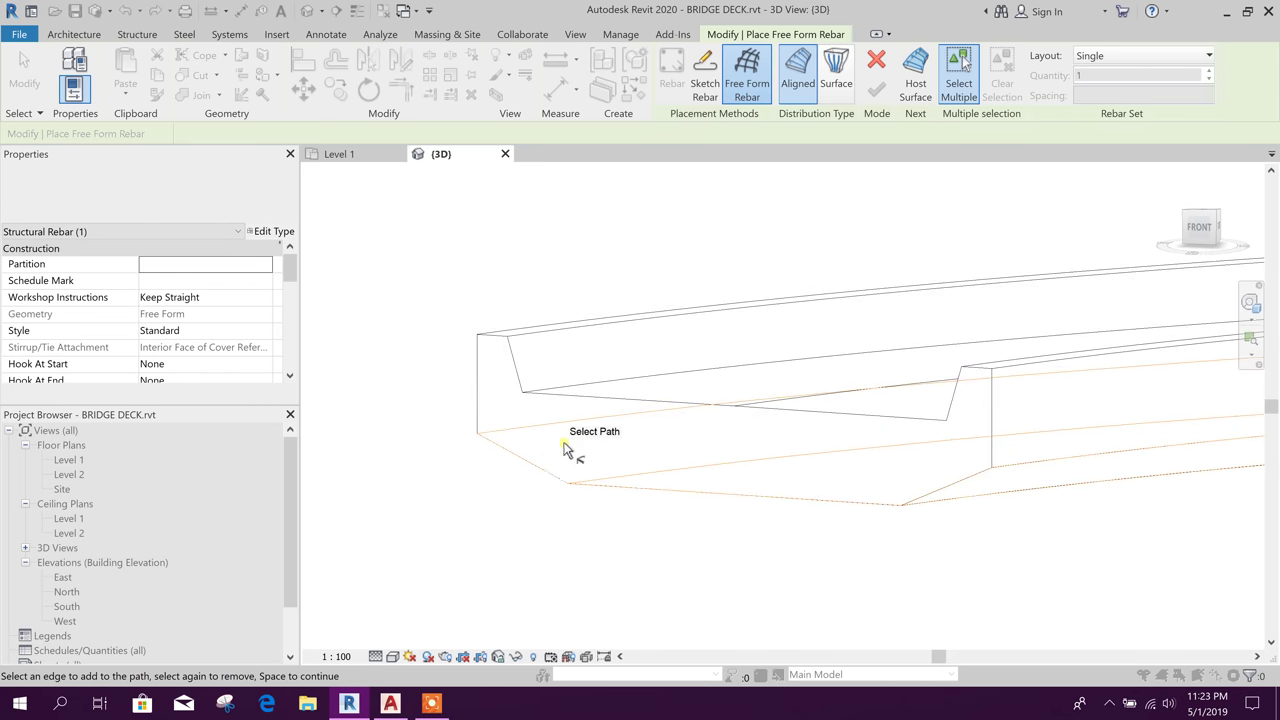
left_click(556, 458)
left_click(640, 478)
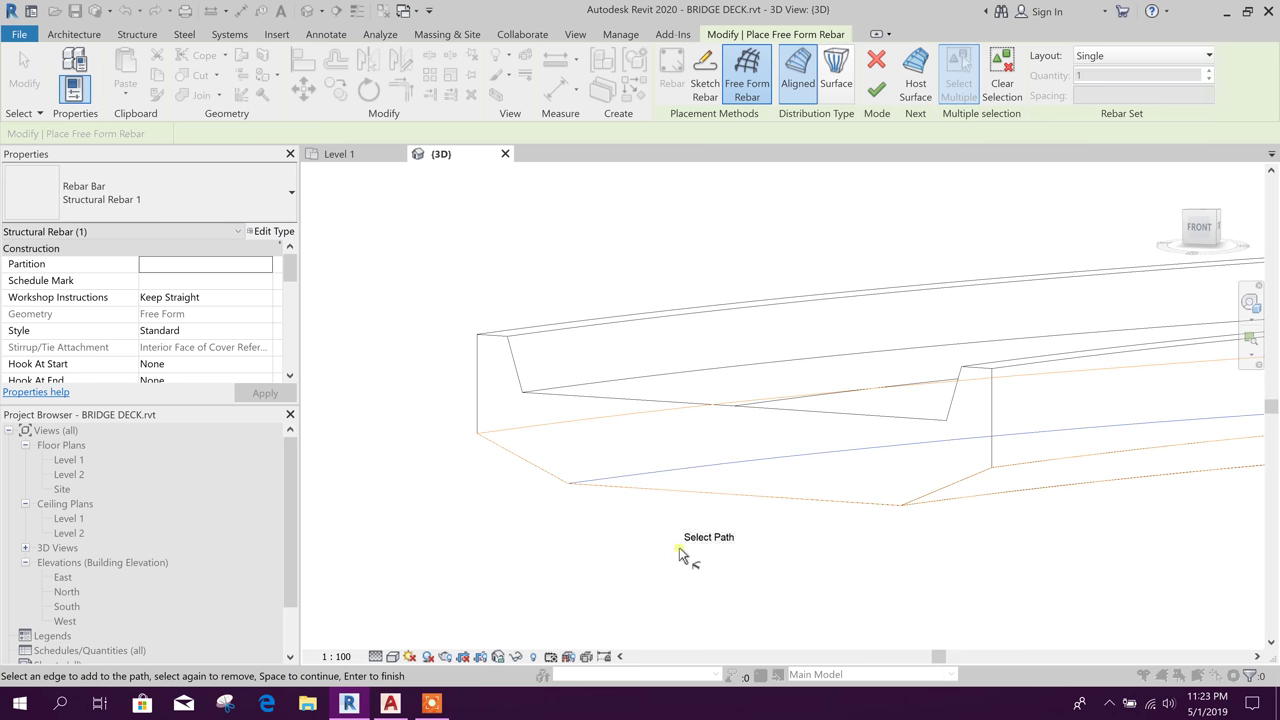
left_click(882, 98)
scroll(603, 494, "down", 3)
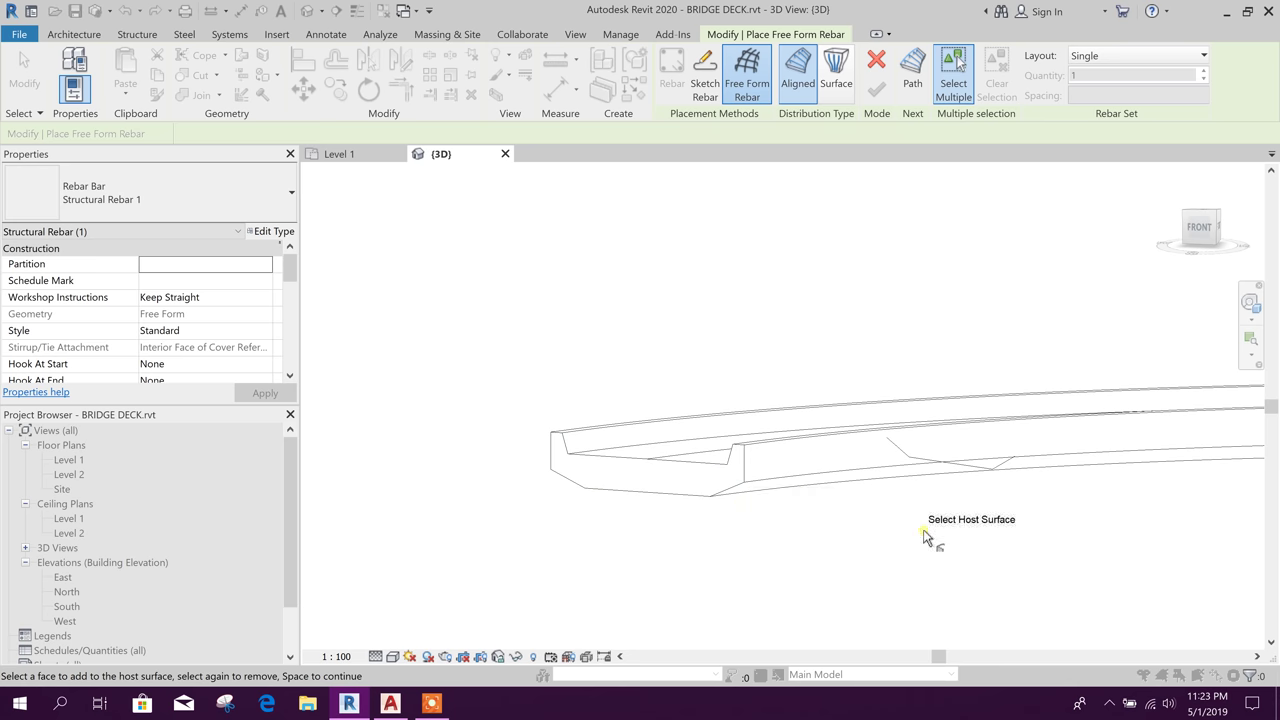
key("Escape")
Select the new transverse bar and set its layout to Maximum Spacing with 200 mm spacing.
middle_click_drag(903, 581, 906, 660, "shift")
scroll(896, 489, "up", 2)
left_click(903, 480)
scroll(797, 508, "down", 1)
middle_click_drag(798, 511, 914, 463, "shift")
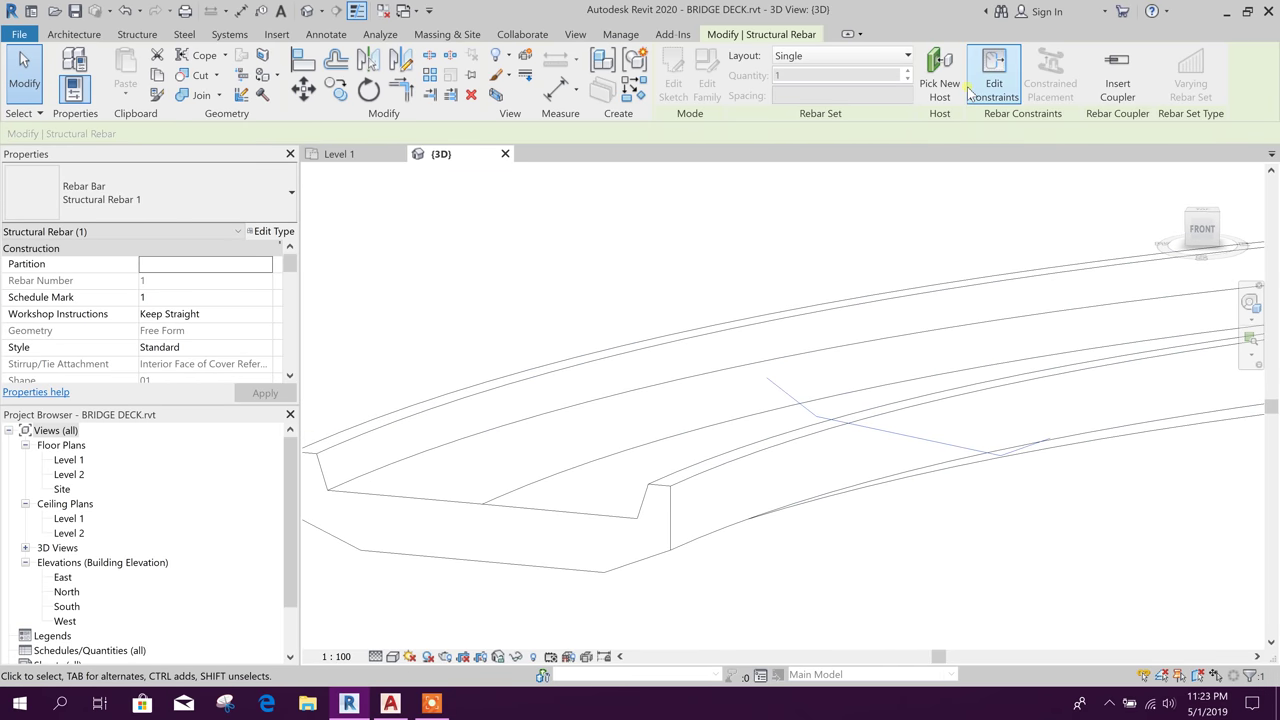
left_click(880, 56)
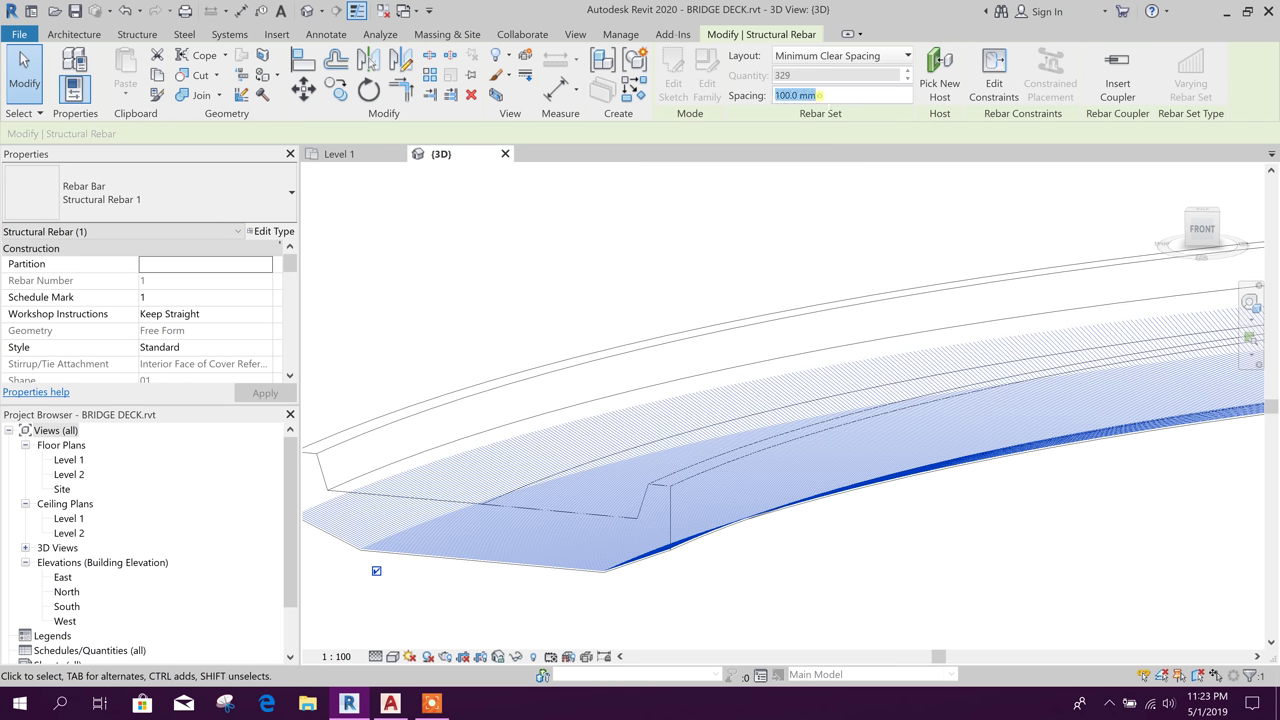
left_click(882, 58)
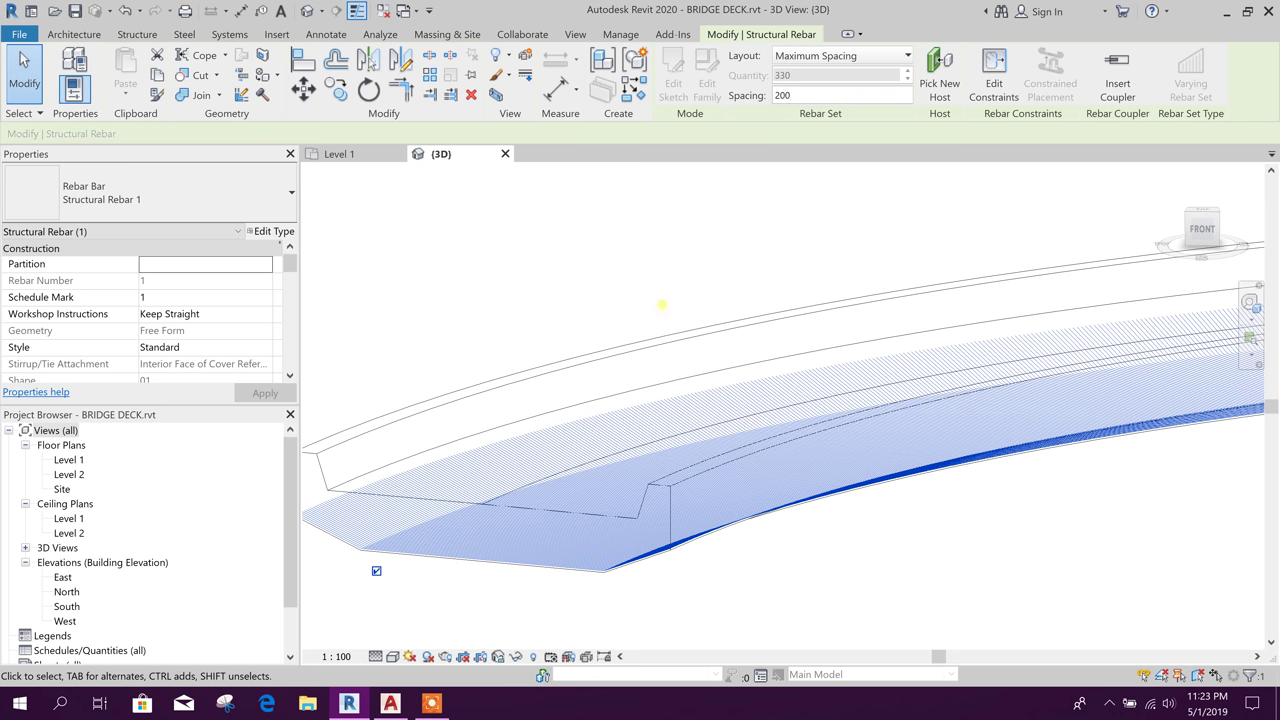
key("Return")
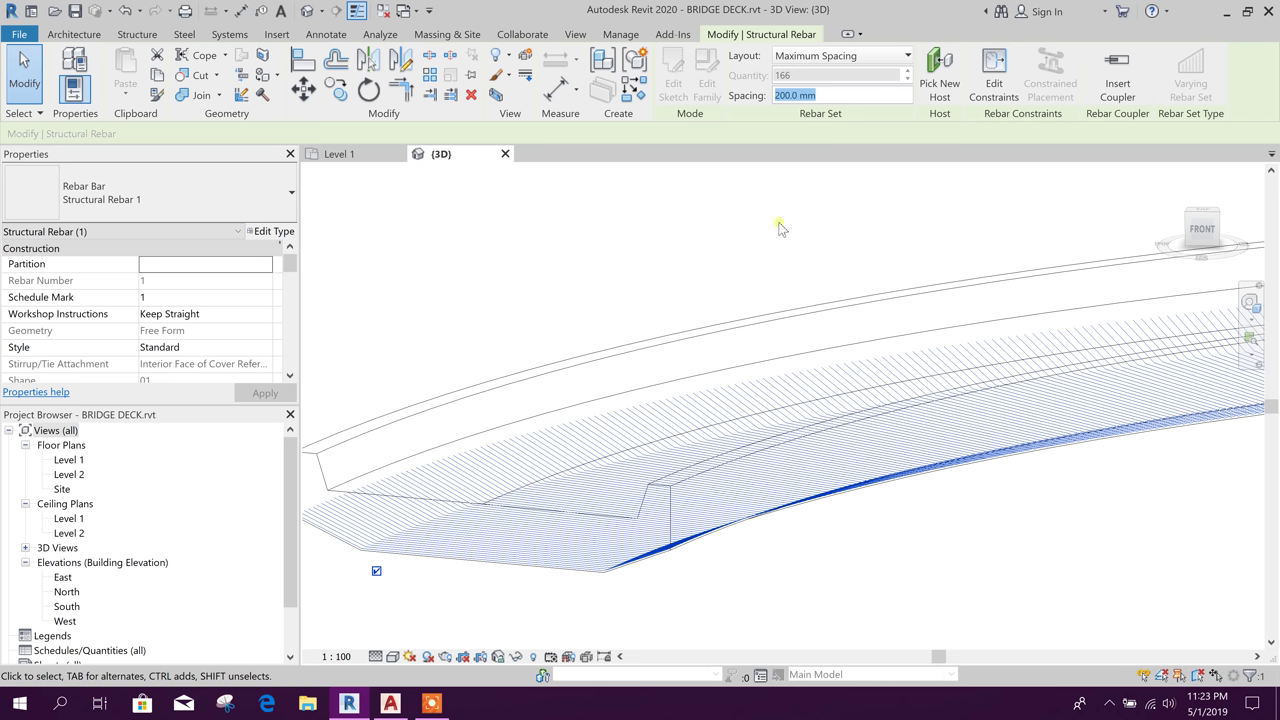
Deselect the rebar set and examine how its bars are distributed along the curved deck.
middle_click_drag(756, 280, 828, 254)
left_click(756, 270)
scroll(674, 285, "down", 2)
middle_click_drag(929, 412, 720, 466)
scroll(717, 450, "down", 3)
scroll(985, 395, "up", 2)
middle_click_drag(738, 530, 1017, 482)
scroll(491, 499, "up", 2)
scroll(491, 499, "up", 2)
middle_click_drag(671, 523, 709, 571)
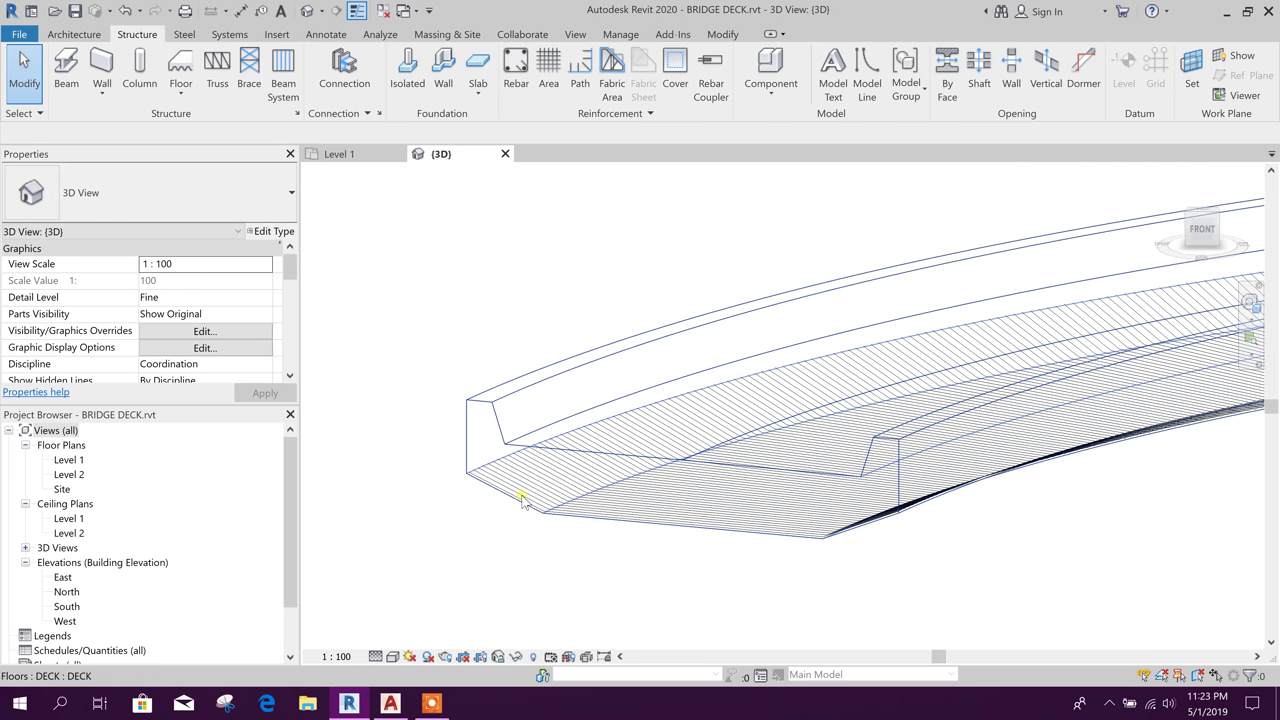
Change the bar type of the deck's transverse rebar set to H20.
left_click(537, 470)
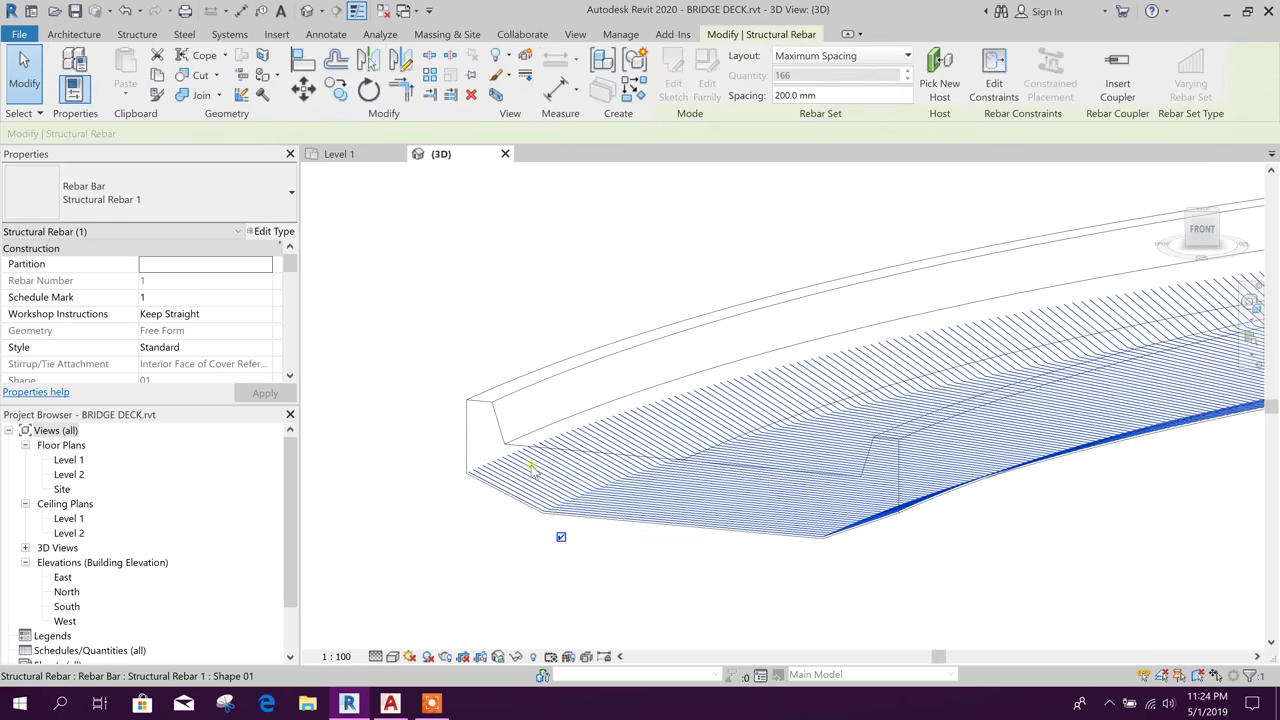
left_click(215, 205)
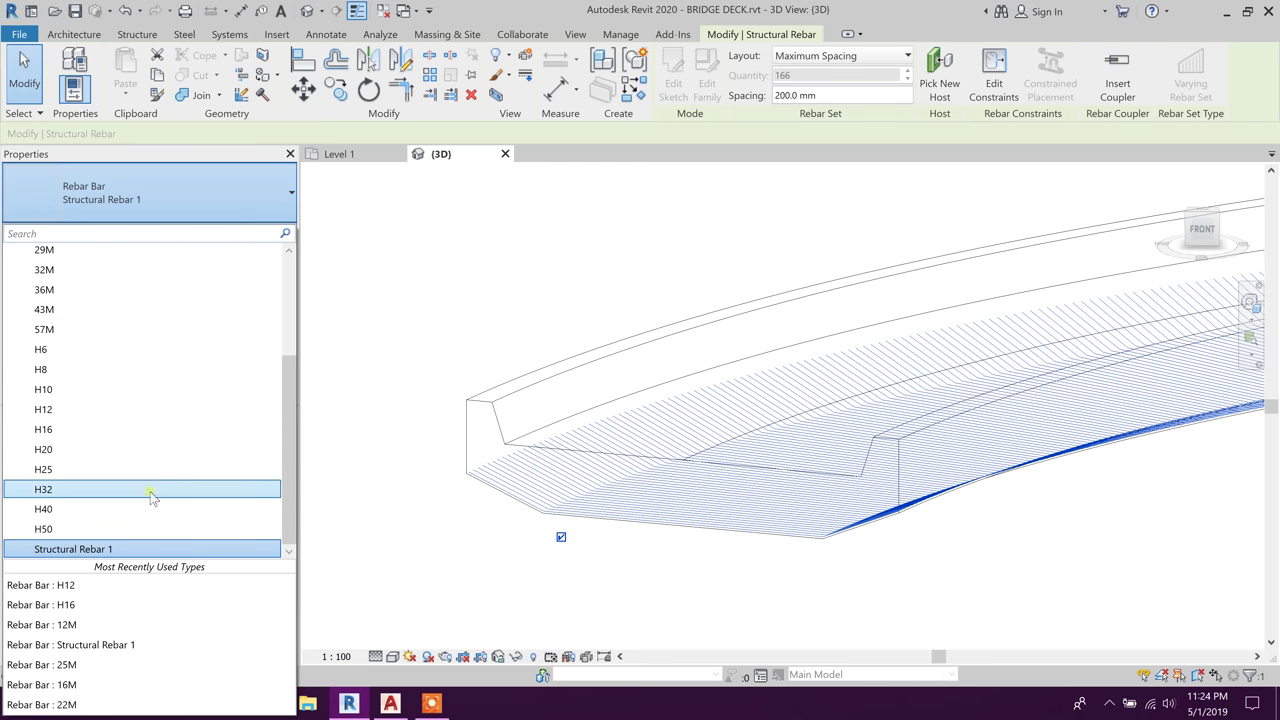
left_click(76, 448)
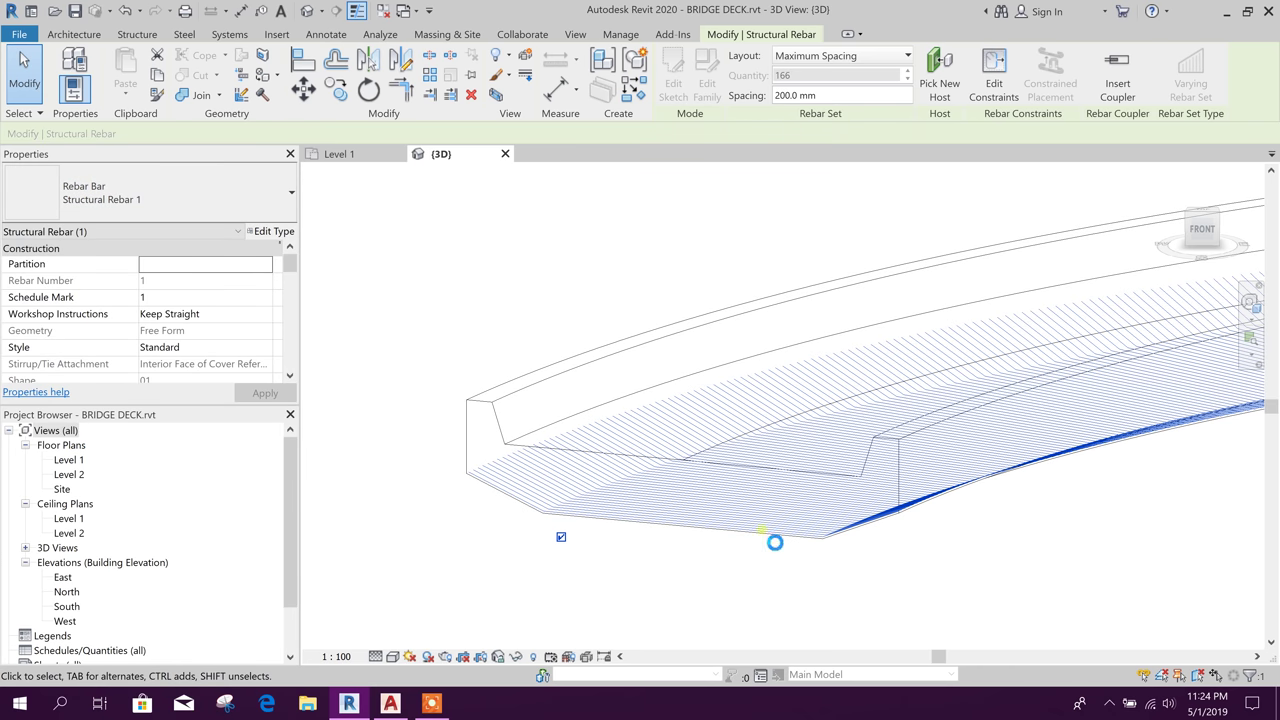
middle_click_drag(604, 598, 646, 612)
scroll(540, 571, "up", 2)
scroll(532, 551, "down", 3)
middle_click_drag(875, 552, 743, 571)
left_click(884, 553)
Examine the H20 transverse bars along the deck's underside and at its end section.
scroll(725, 526, "down", 2)
mouse_move(986, 548)
middle_mouse_down()
mouse_move(820, 580)
mouse_move(1006, 546)
middle_mouse_up()
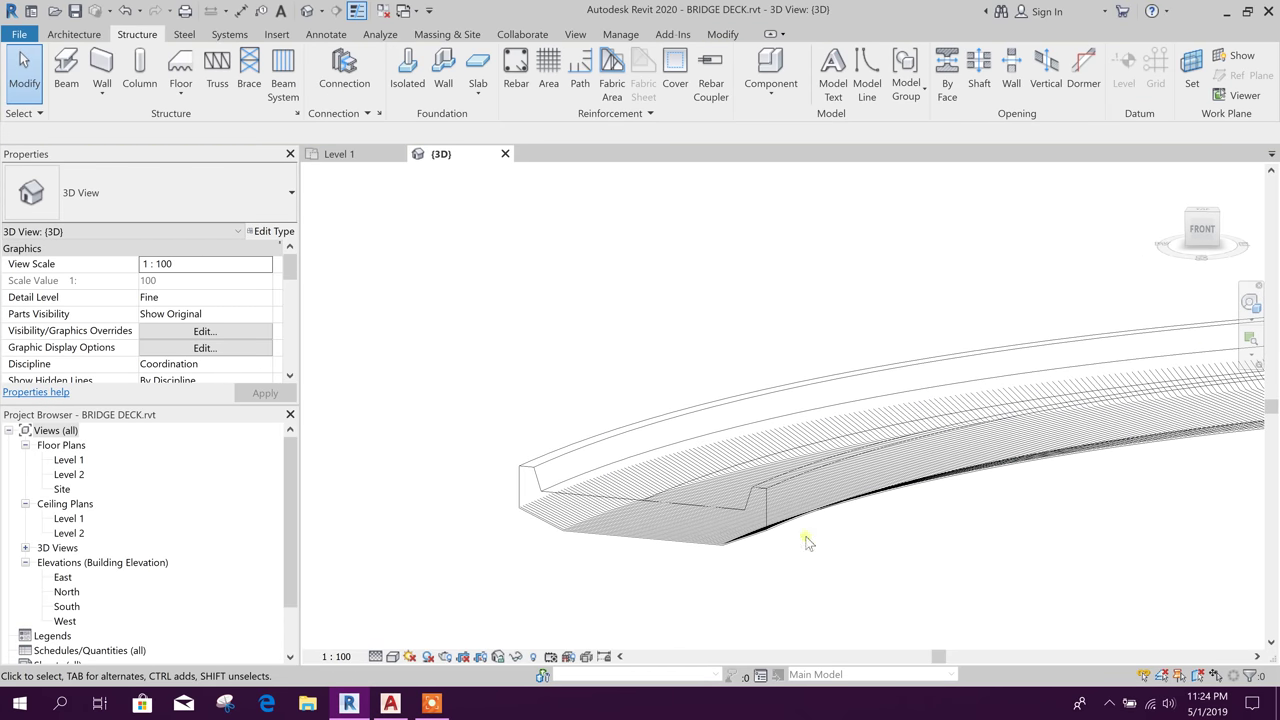
scroll(501, 527, "up", 1)
scroll(515, 505, "up", 4)
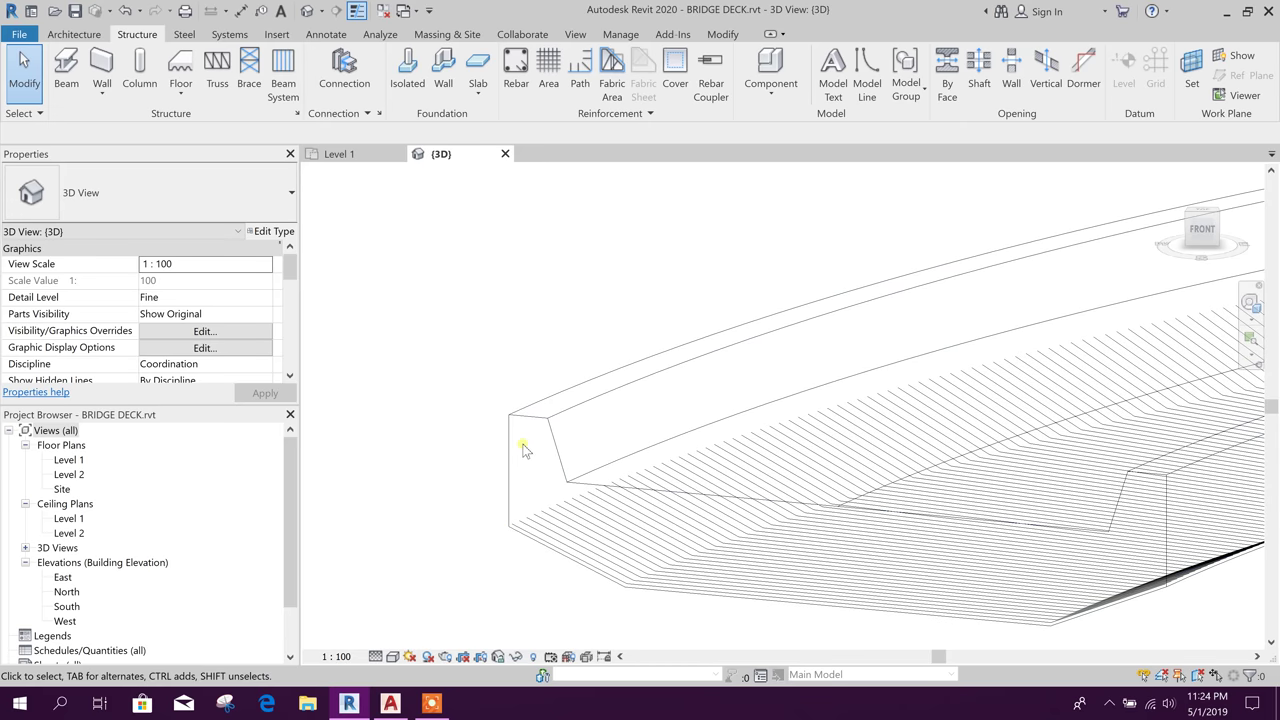
scroll(509, 457, "down", 1)
middle_click_drag(704, 578, 647, 521)
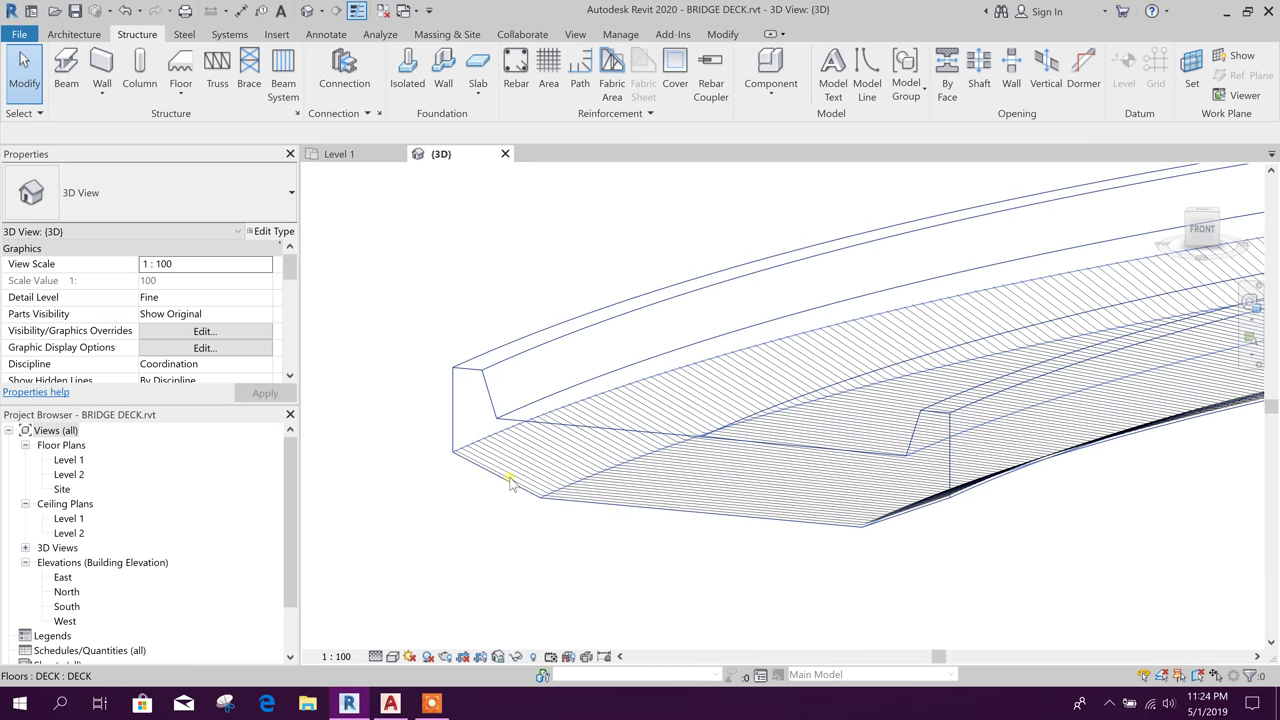
middle_click_drag(761, 538, 711, 552)
middle_click_drag(472, 484, 581, 496)
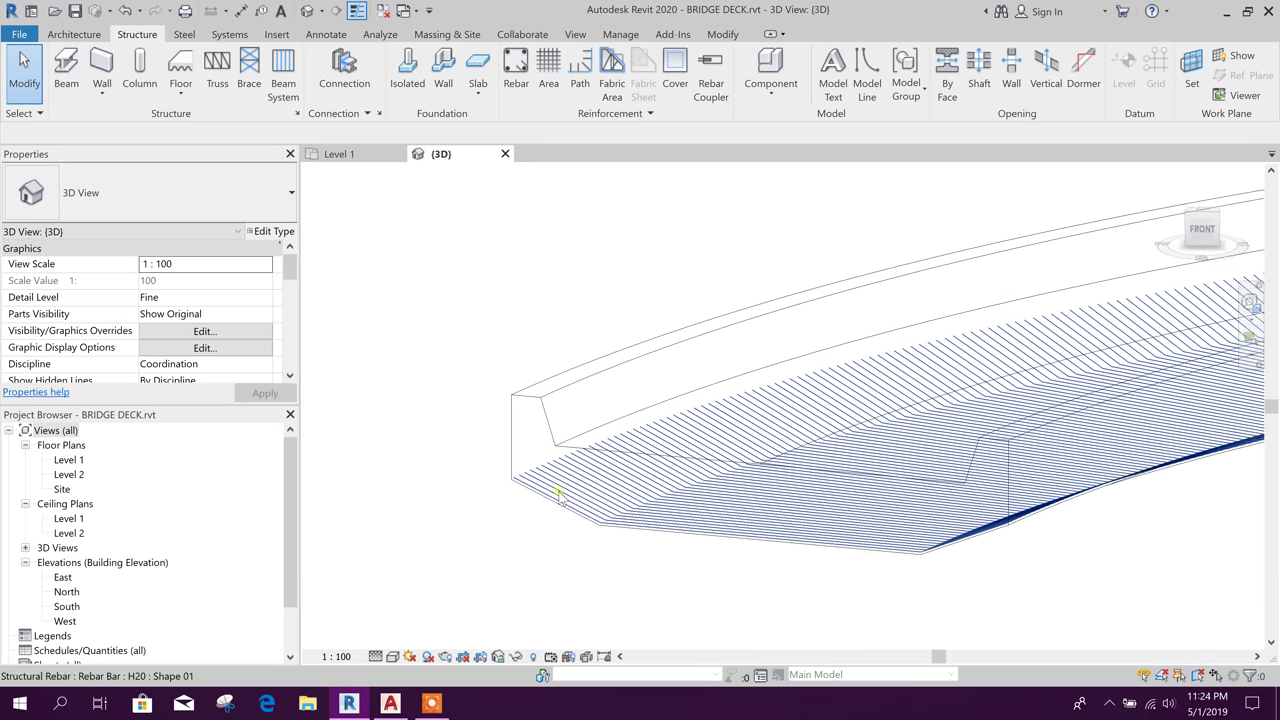
scroll(554, 514, "up", 1)
middle_click_drag(734, 597, 686, 532)
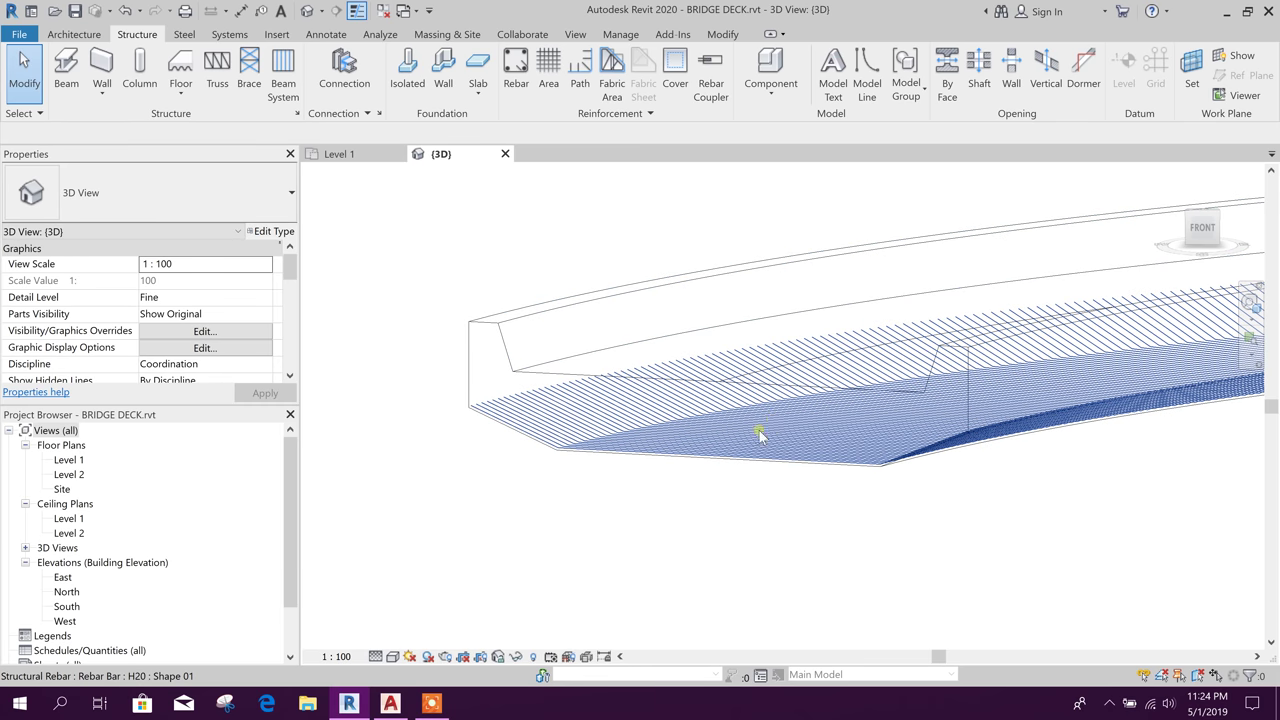
middle_click_drag(635, 398, 557, 444, "shift")
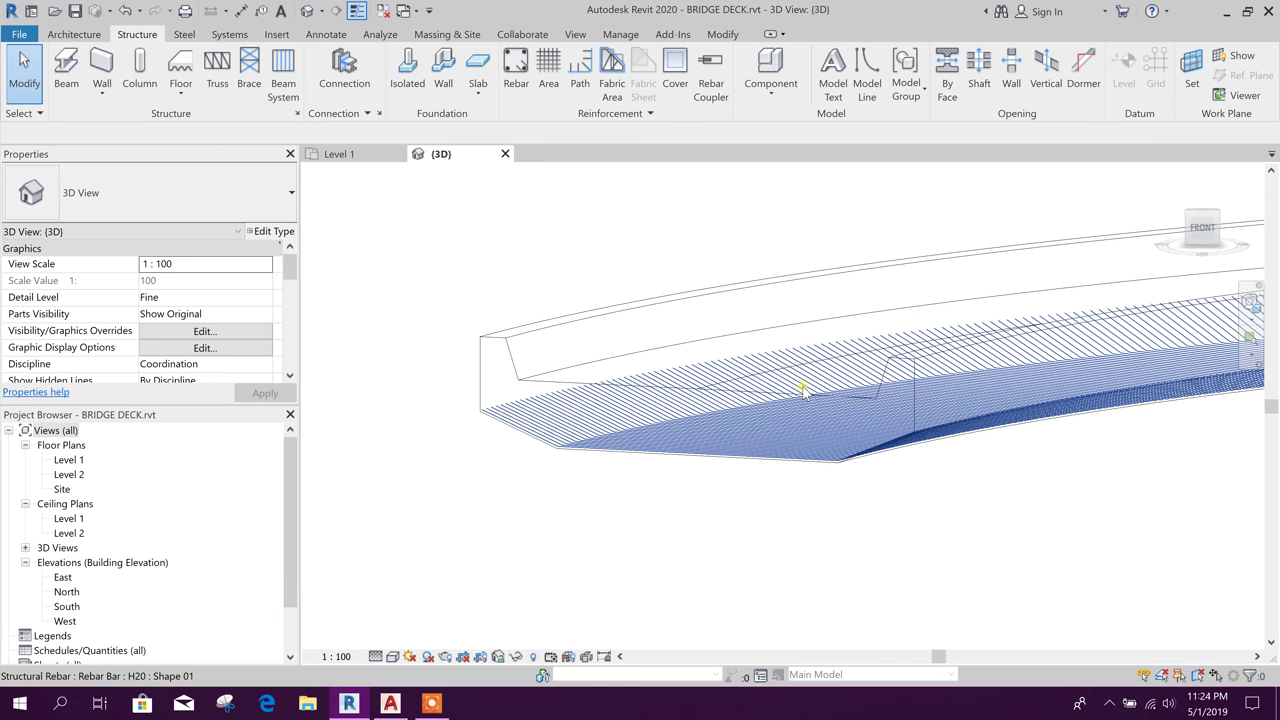
Start a free form rebar with Surface distribution and pick the deck's bottom face and both lower sloping faces as host surfaces.
left_click(508, 63)
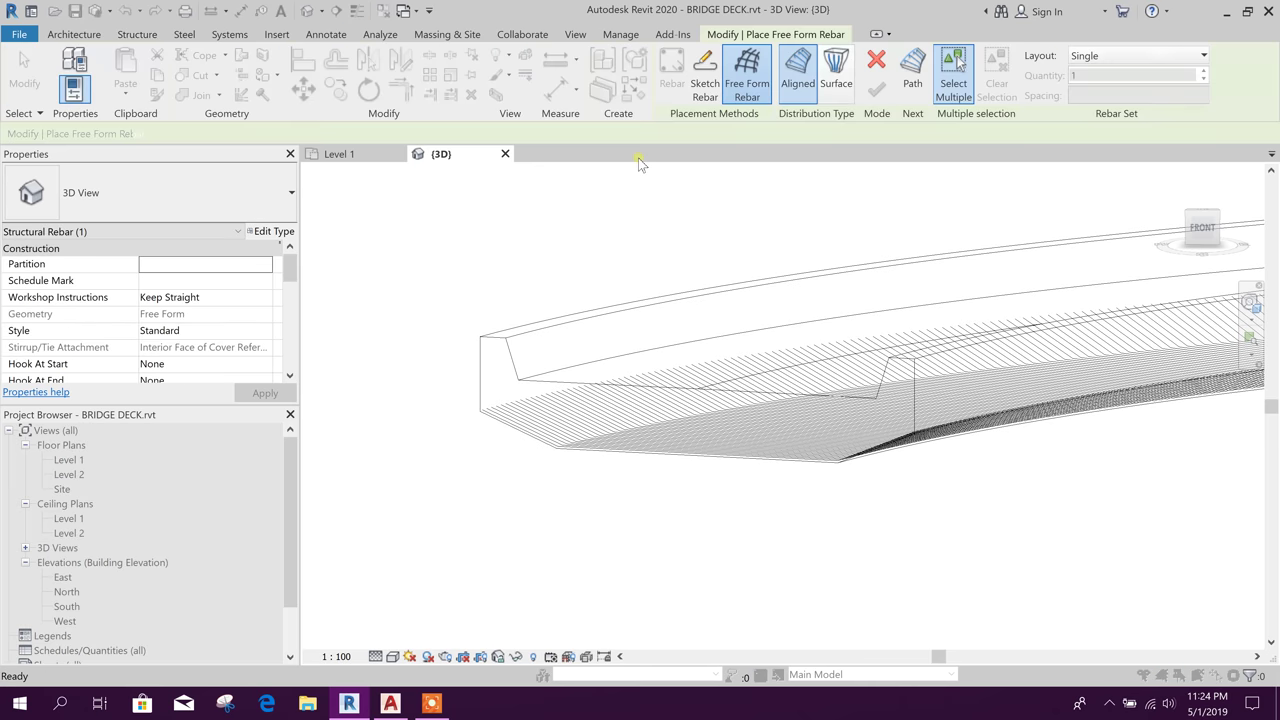
left_click(842, 80)
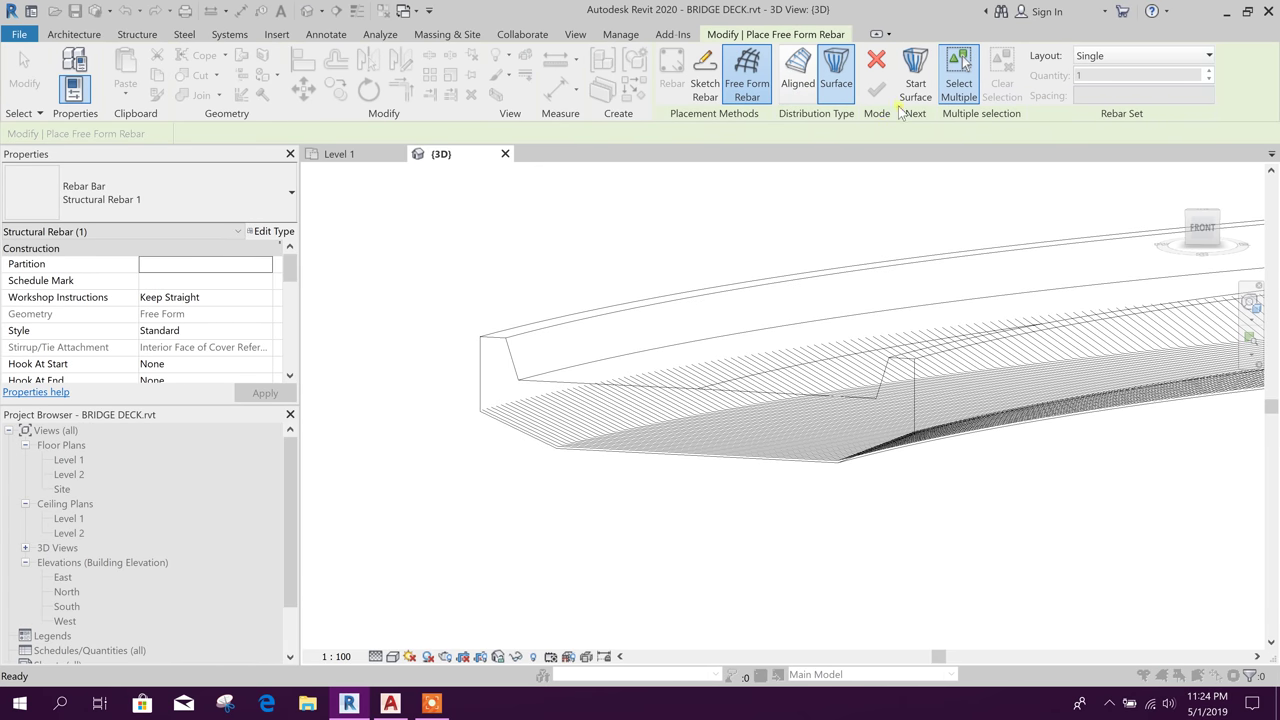
middle_click_drag(797, 558, 732, 525, "shift")
left_click(602, 441)
scroll(633, 483, "down", 1)
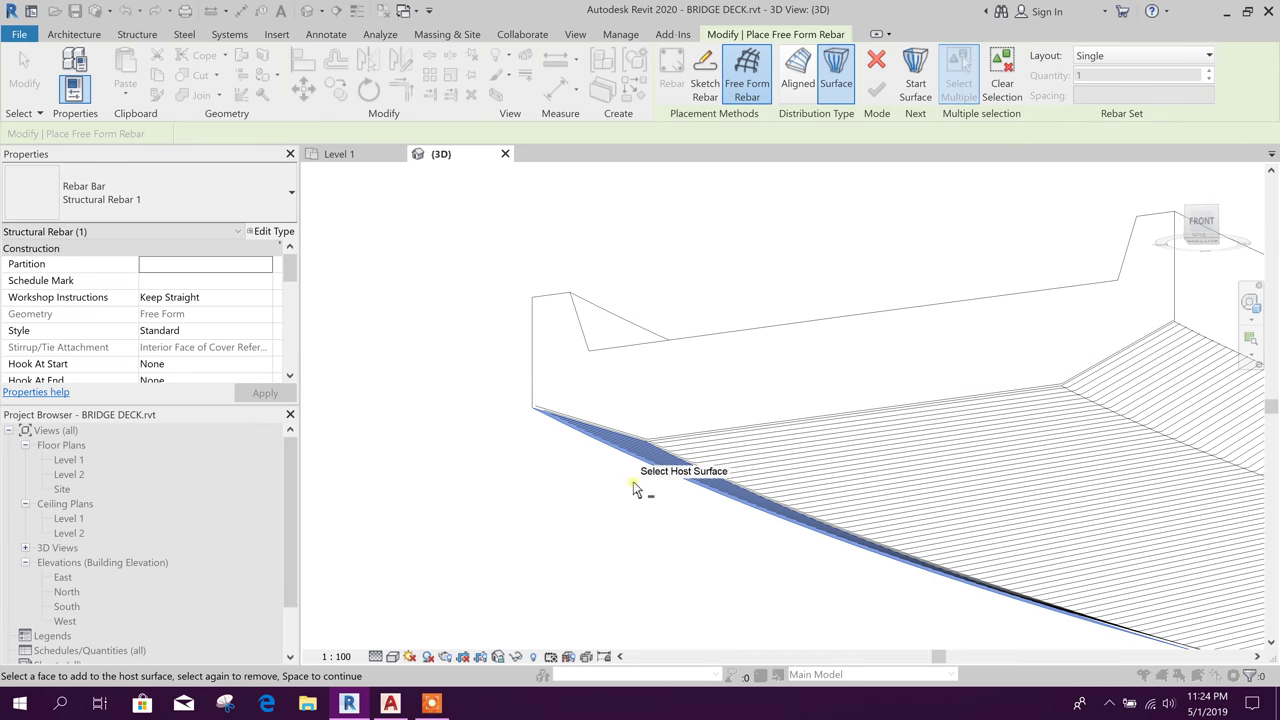
left_click(750, 435)
middle_click_drag(750, 435, 741, 504, "shift")
left_click(990, 401)
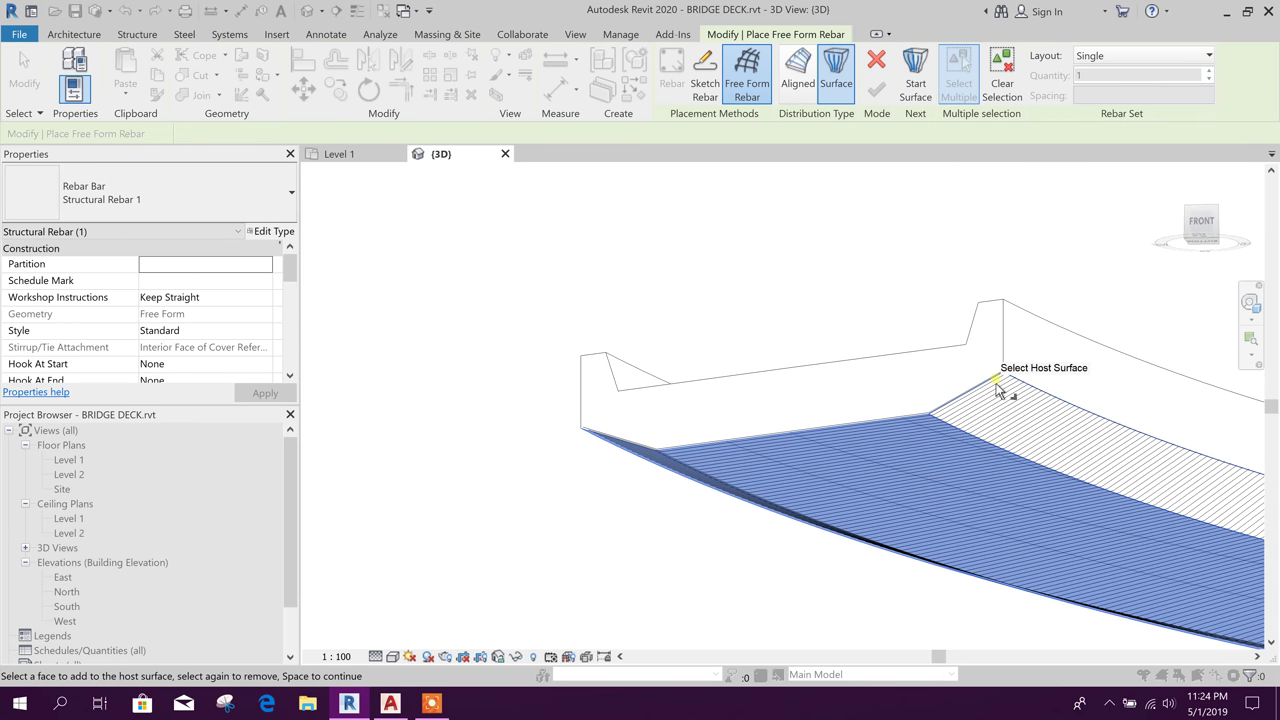
mouse_move(1000, 366)
middle_mouse_down("shift")
mouse_move(814, 434)
mouse_move(849, 561)
mouse_move(814, 611)
mouse_move(840, 530)
middle_mouse_up("shift")
scroll(682, 454, "up", 3)
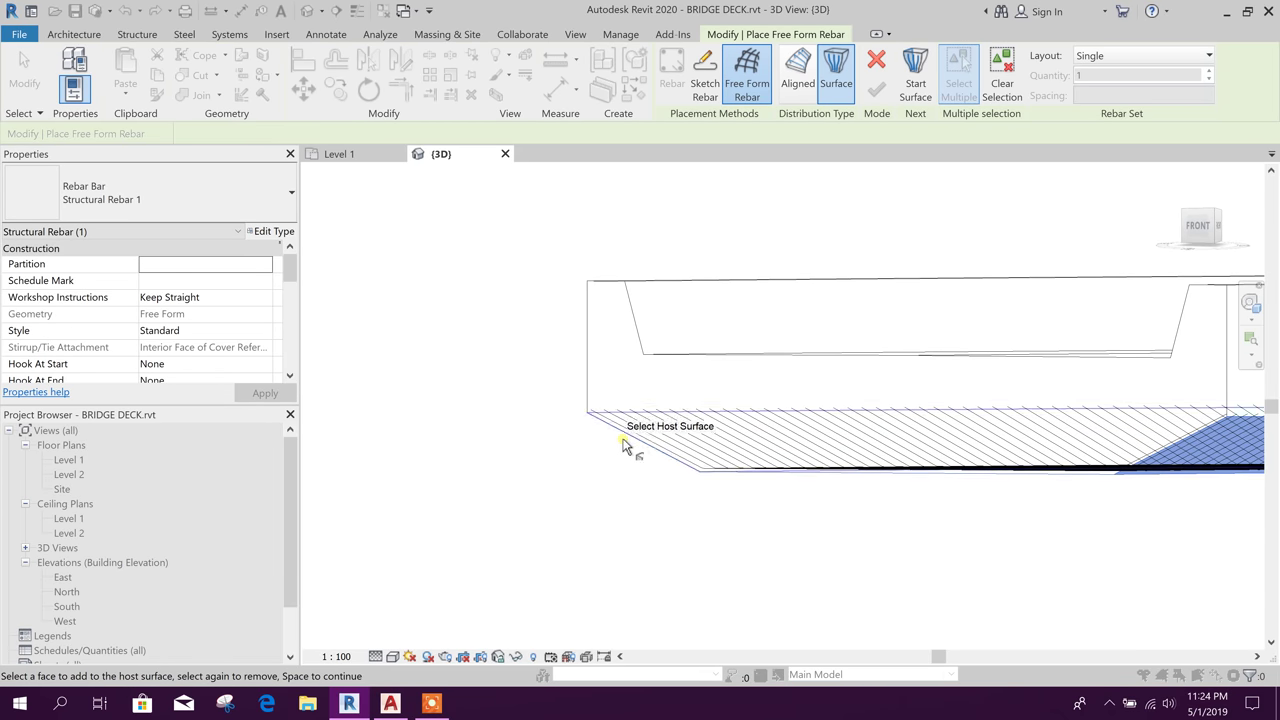
Pick one outer vertical side face of the deck as the start surface and the opposite side face as the end surface.
left_click(912, 88)
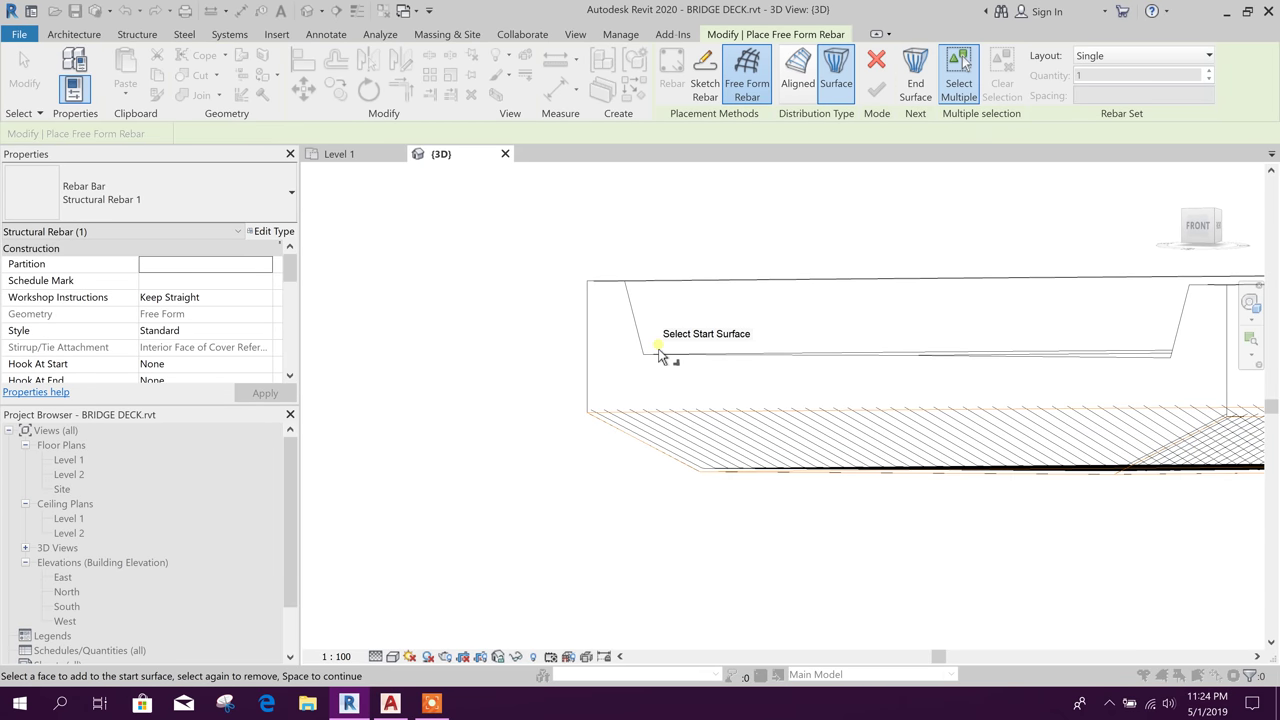
middle_click_drag(651, 380, 671, 490, "shift")
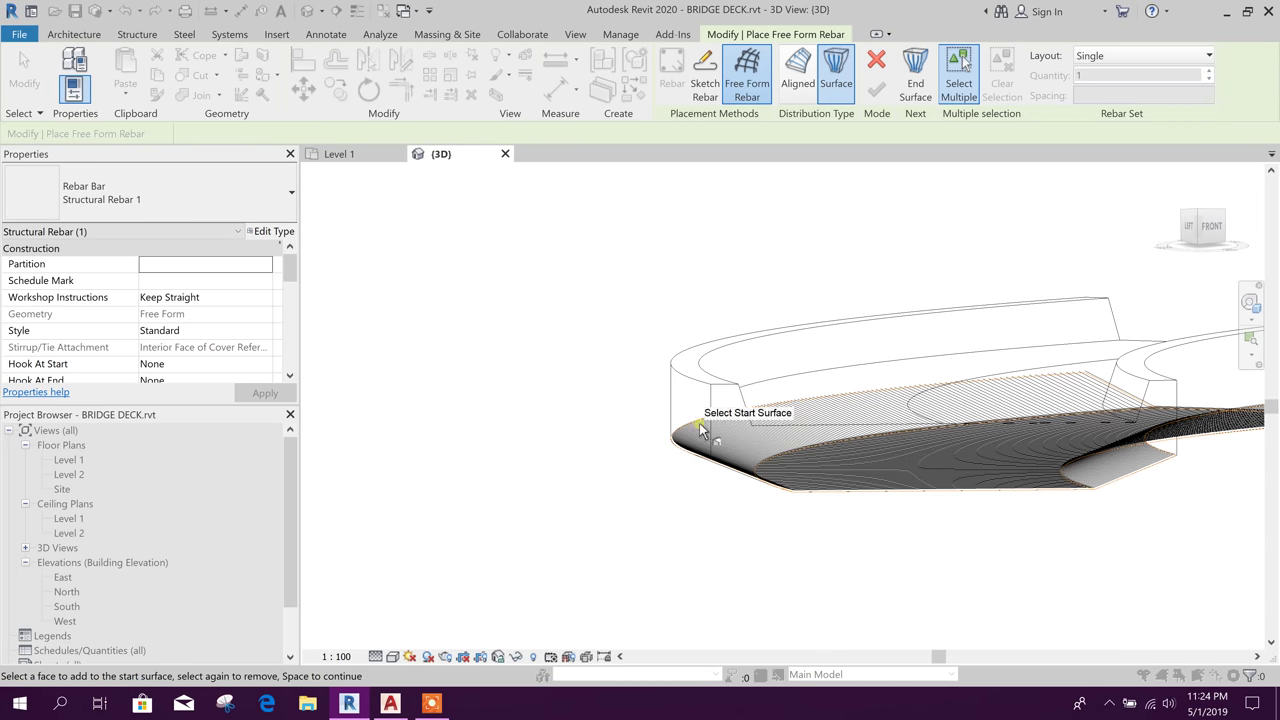
left_click(700, 425)
middle_click_drag(637, 449, 829, 417, "shift")
left_click(915, 82)
middle_click_drag(700, 586, 723, 522, "shift")
left_click(646, 458)
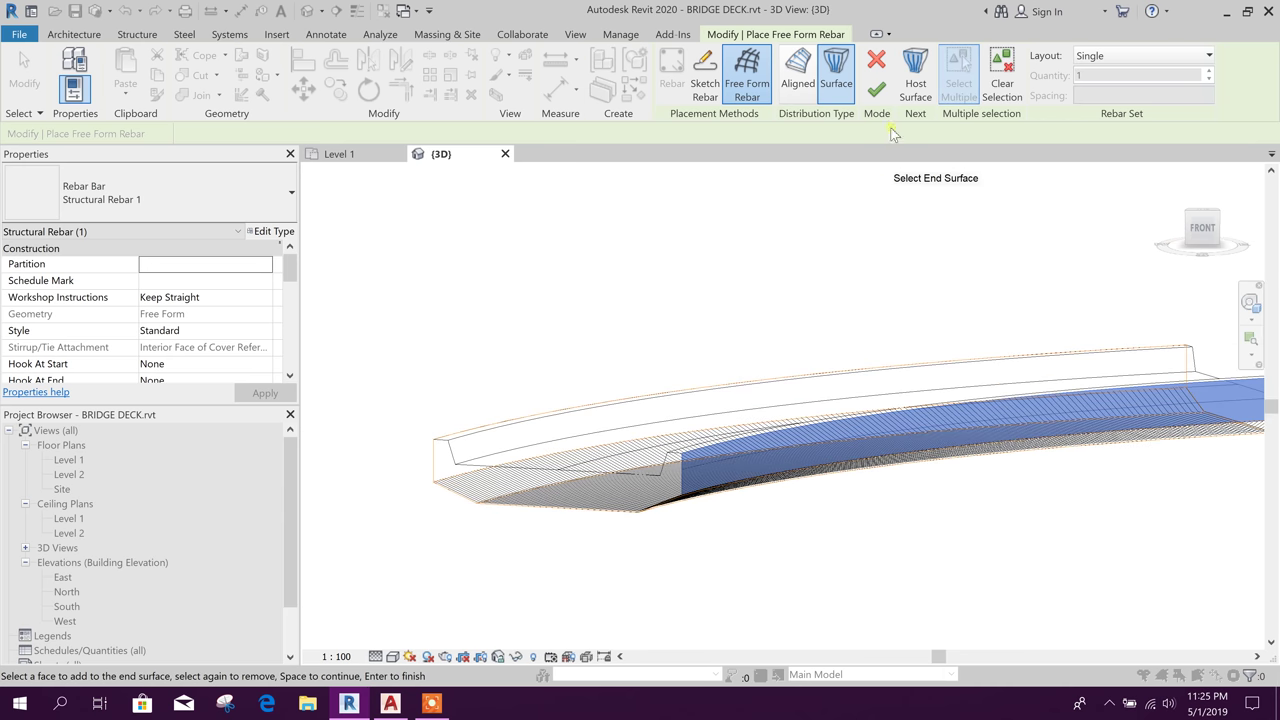
Finish the surface-distributed free form rebar from the picked deck surfaces and leave the rebar command.
left_click(877, 91)
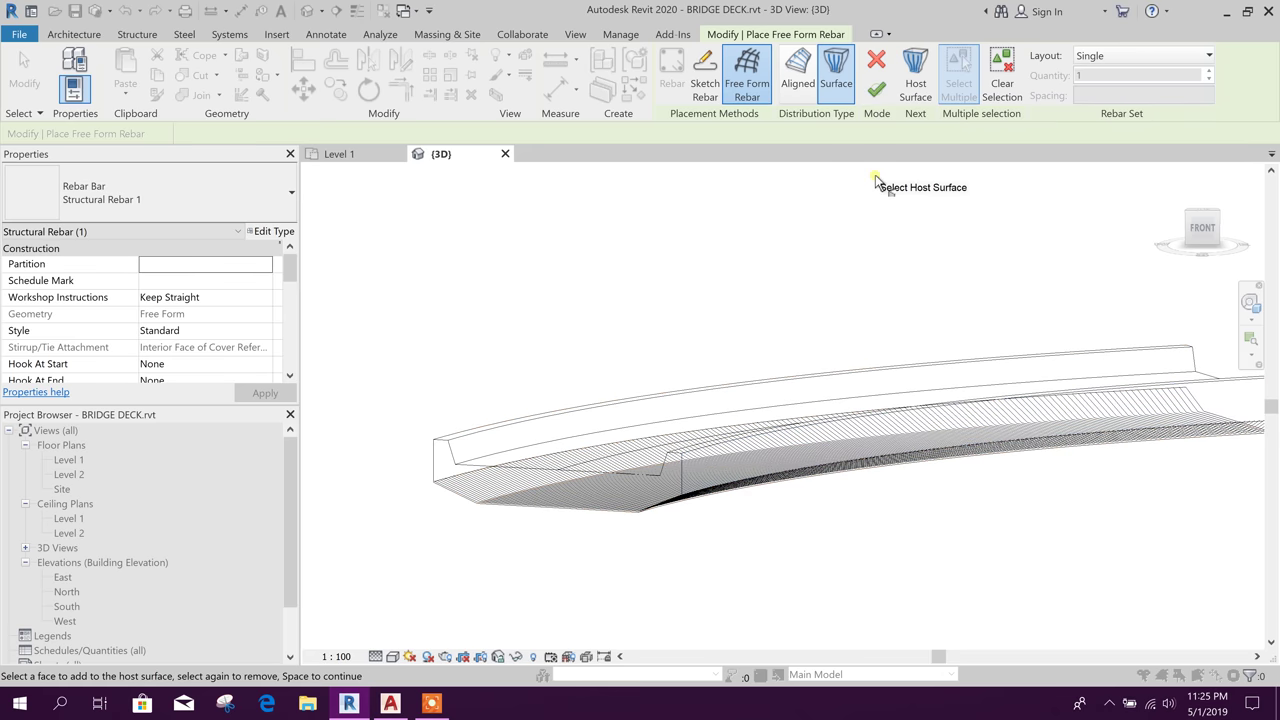
middle_click_drag(745, 563, 636, 552, "shift")
key("Escape")
key("Escape")
scroll(480, 470, "down", 1)
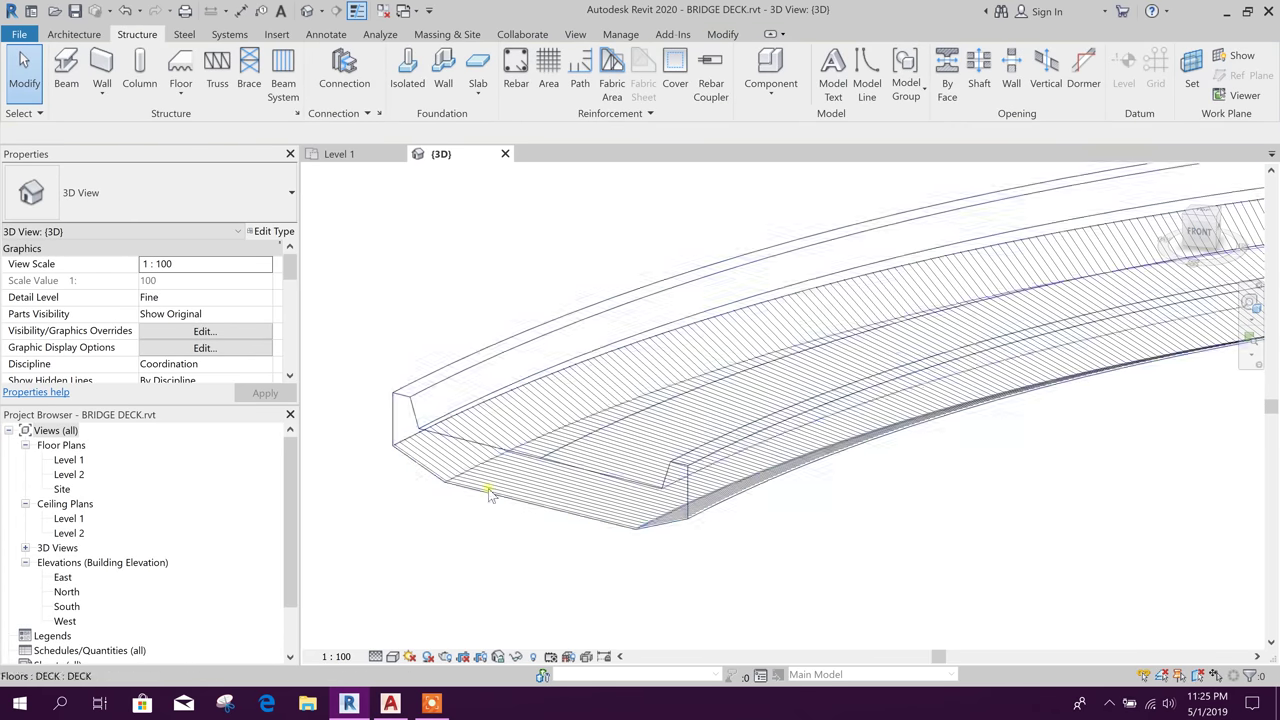
Set the layout of the new longitudinal free form bar to Maximum Spacing with a spacing of 150 mm.
middle_click_drag(820, 551, 770, 441, "shift")
middle_click_drag(612, 390, 770, 322, "shift")
left_click(769, 319)
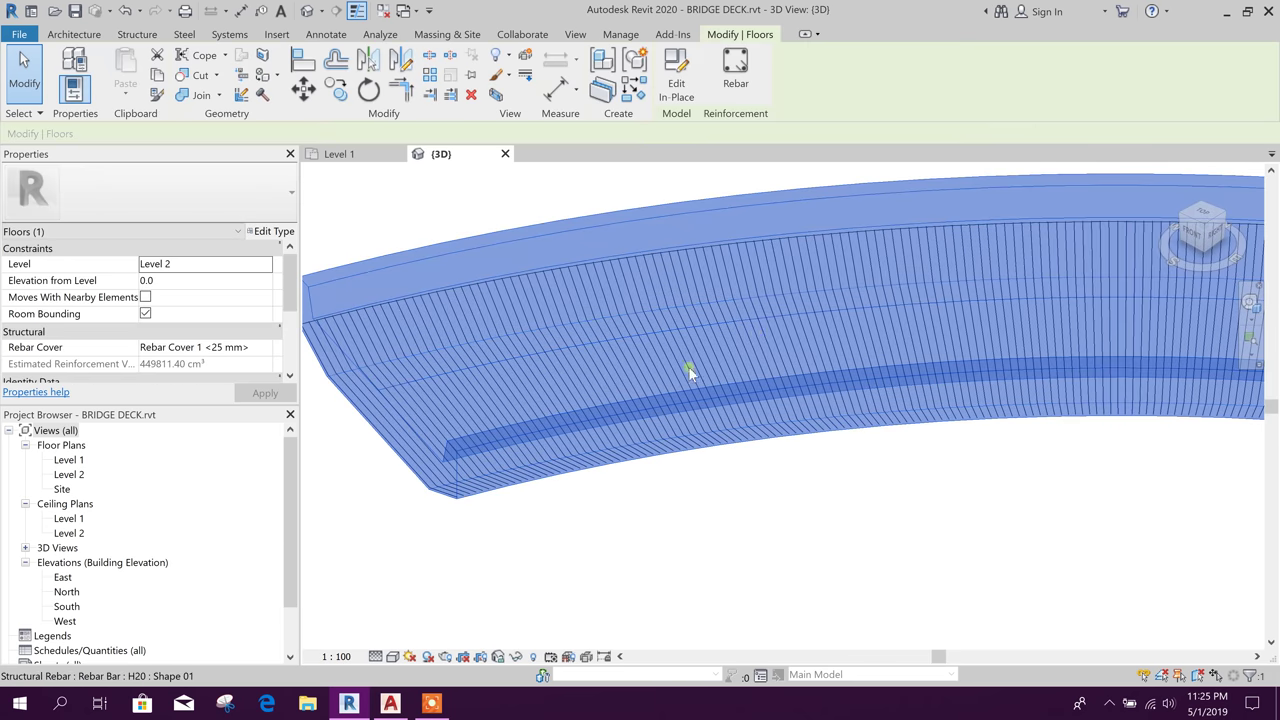
scroll(682, 378, "down", 2)
left_click(766, 484)
scroll(400, 350, "up", 5)
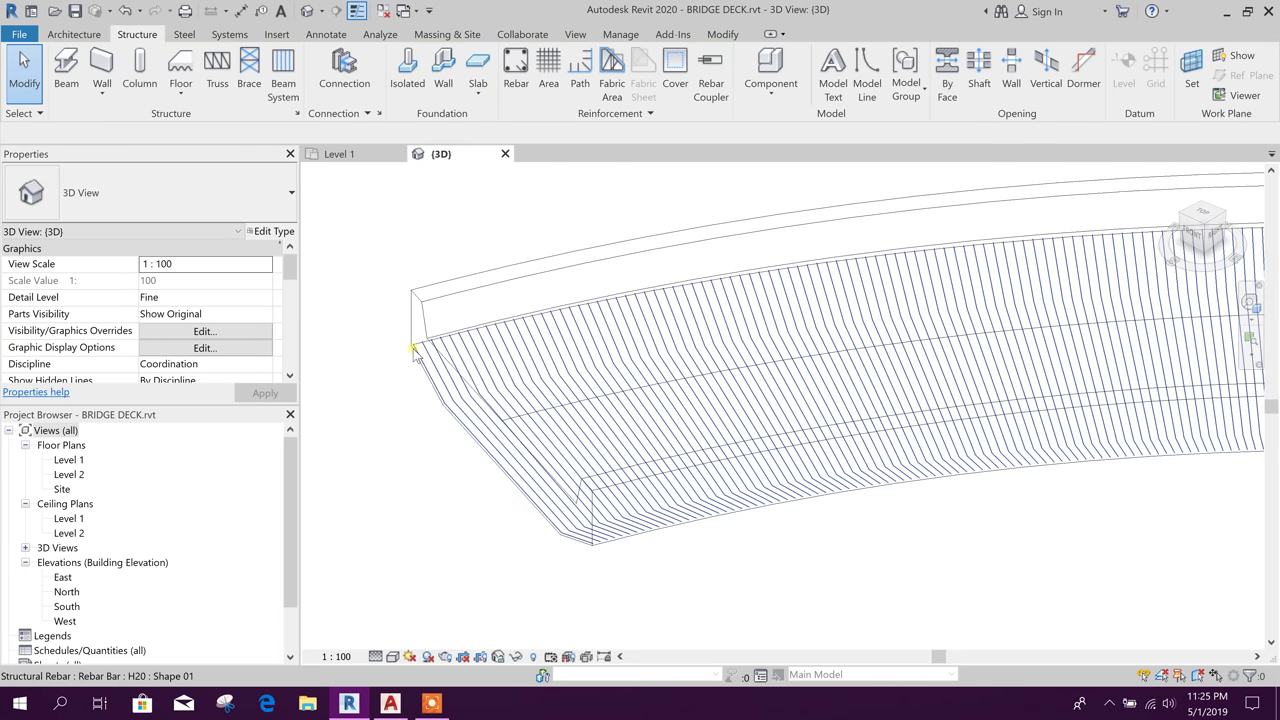
left_click(447, 363)
scroll(447, 363, "down", 5)
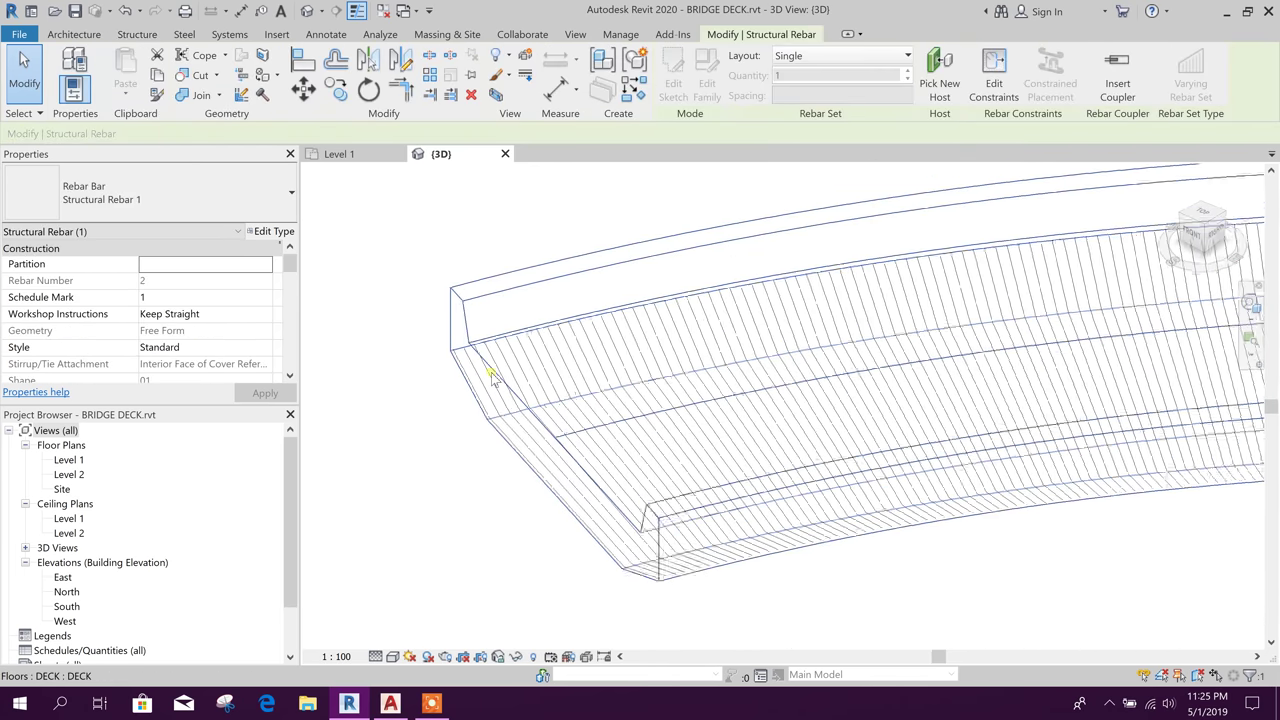
left_click(850, 56)
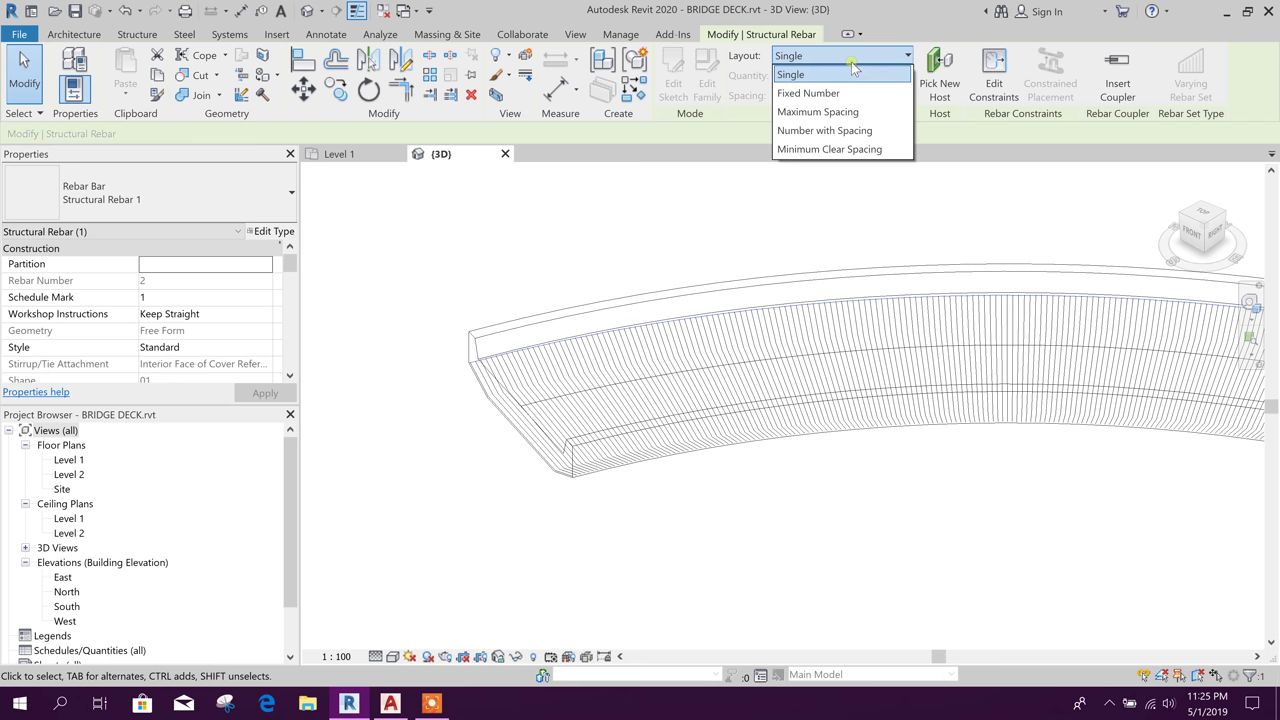
left_click(839, 114)
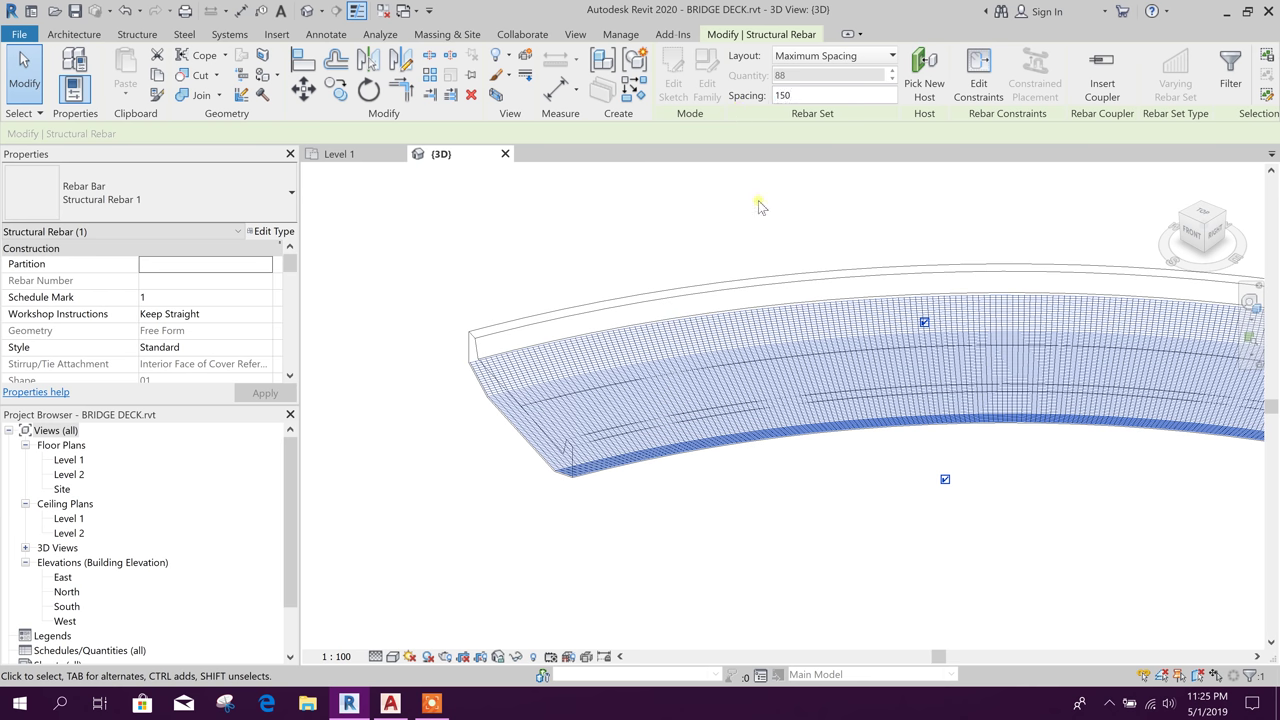
key("Return")
left_click(755, 480)
Change the bar type of the deck's longitudinal rebar set to H25.
scroll(502, 450, "up", 2)
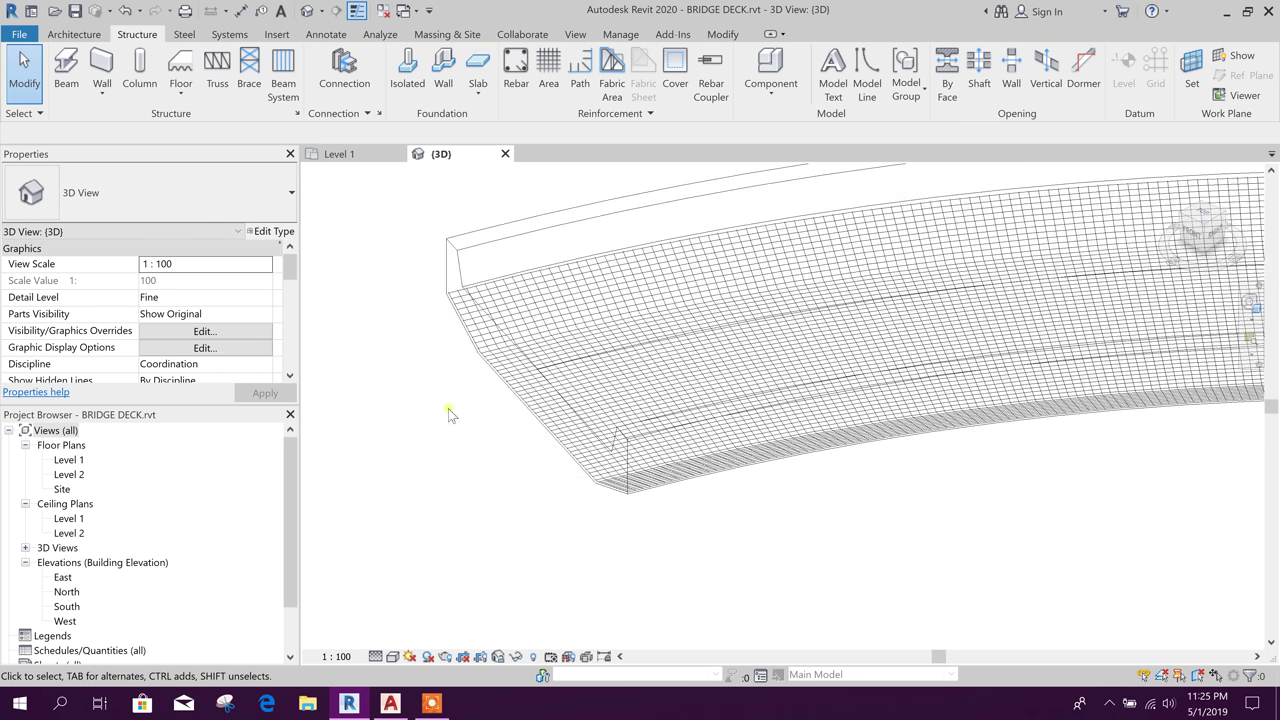
scroll(432, 426, "down", 3)
middle_click_drag(813, 491, 763, 504)
scroll(409, 466, "up", 2)
scroll(523, 423, "up", 4)
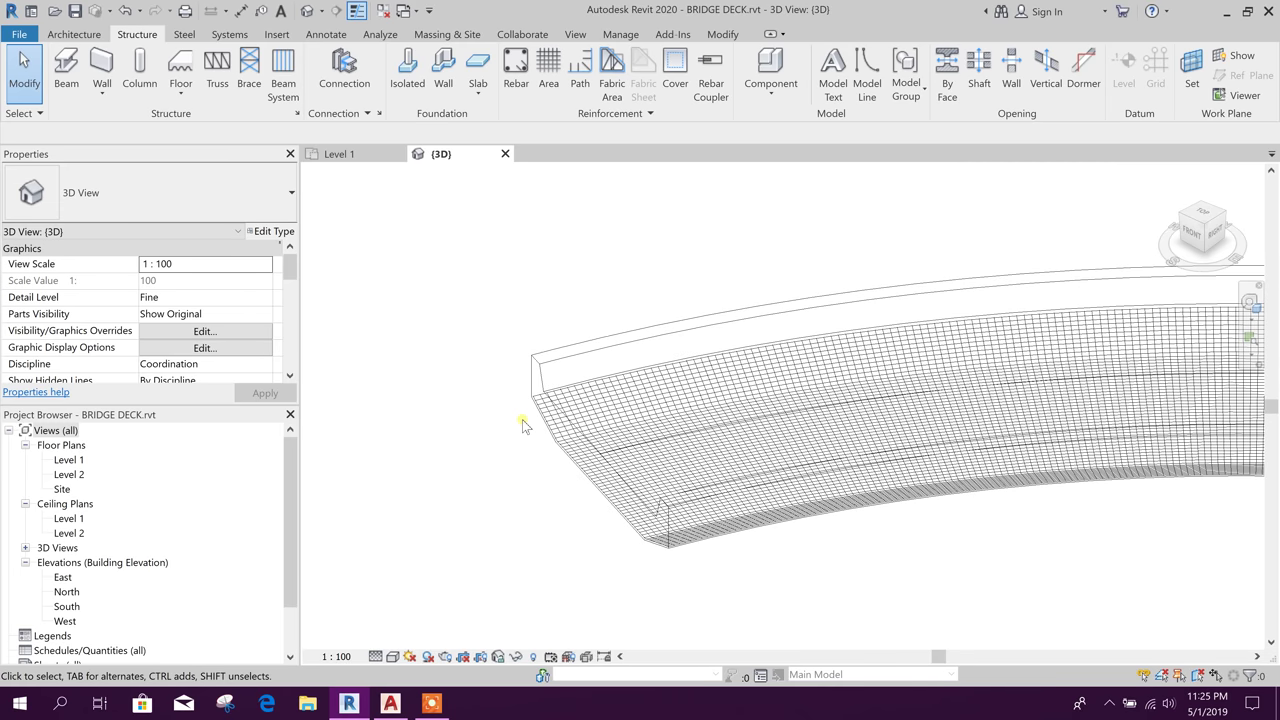
left_click(568, 390)
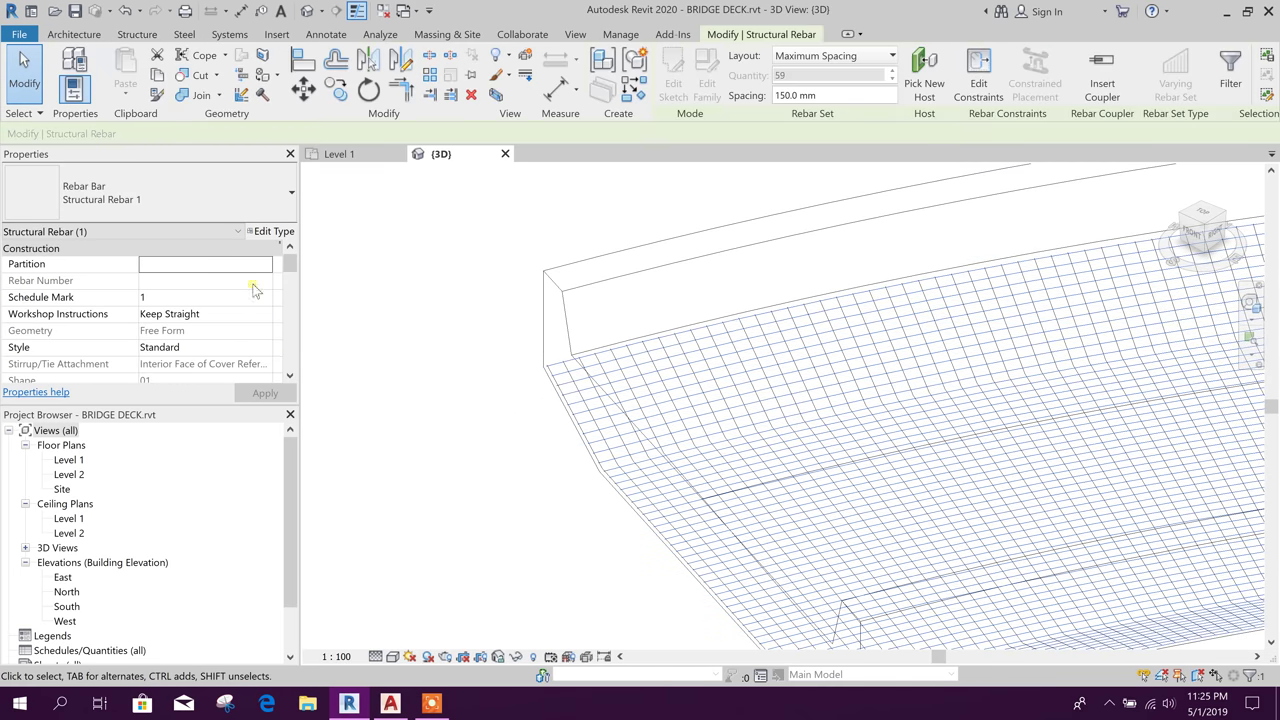
left_click(246, 209)
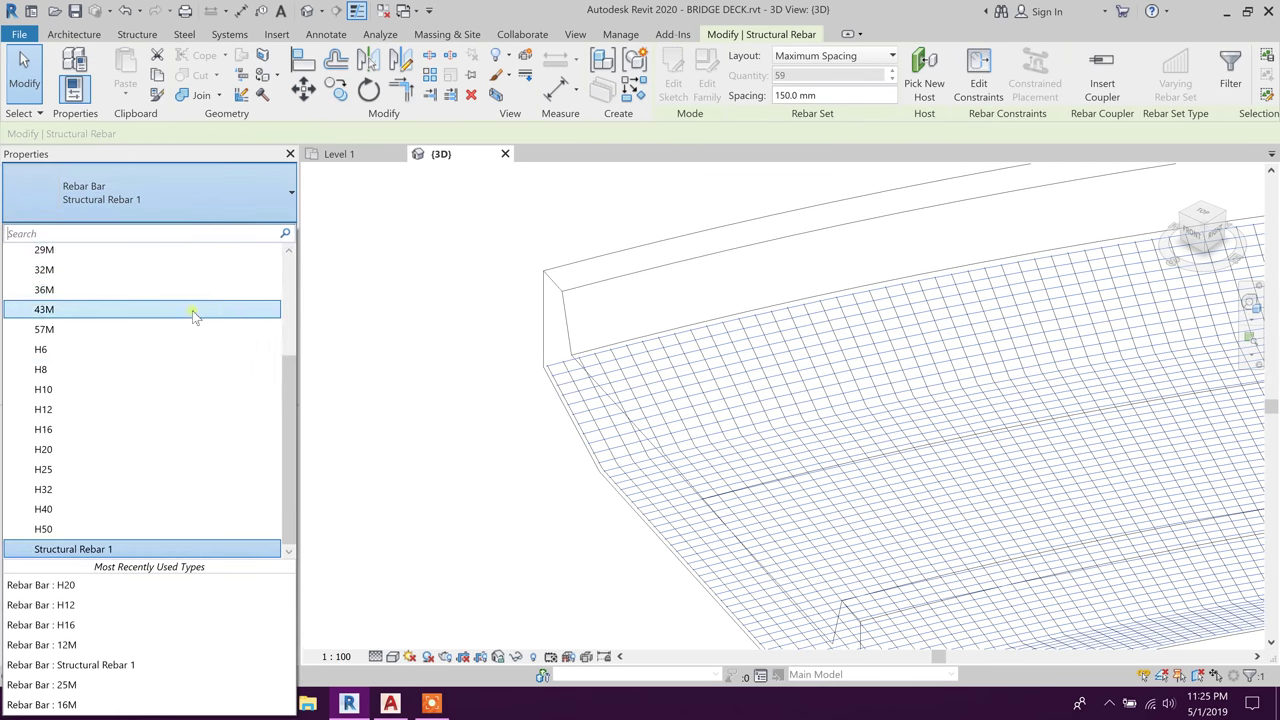
left_click(129, 469)
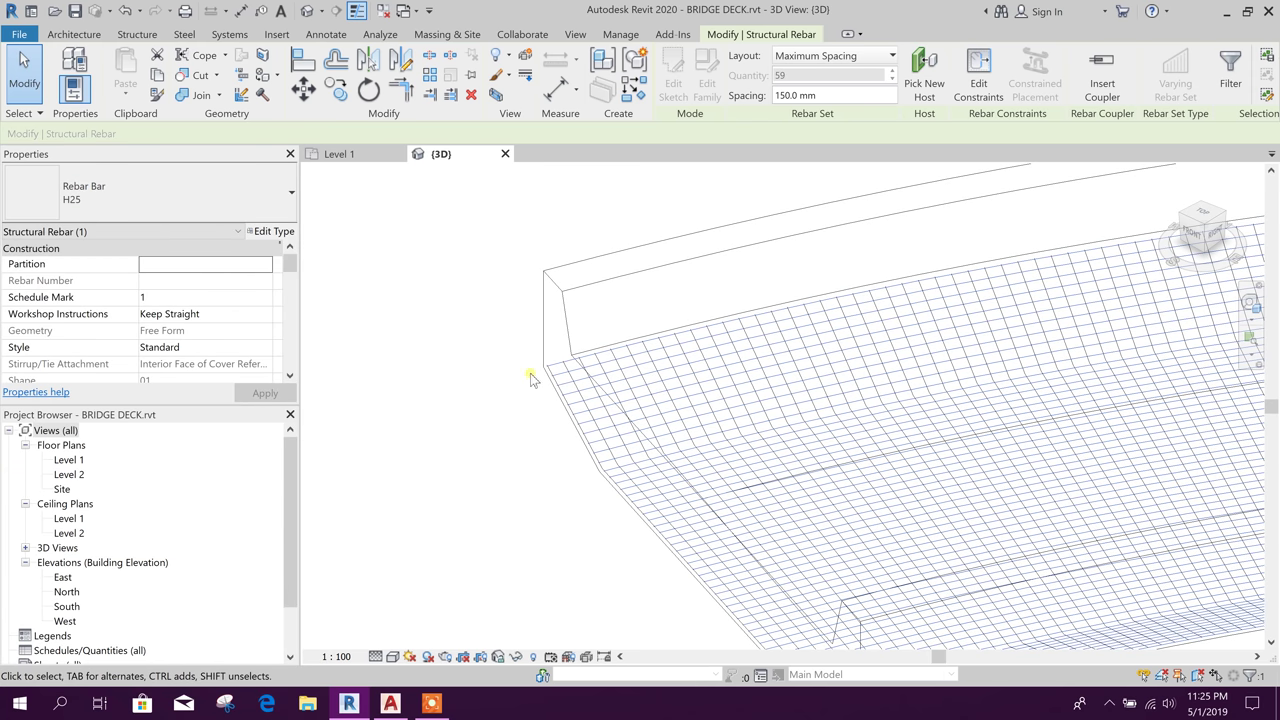
left_click(494, 221)
Examine the crossing H20 and H25 bars along the deck's underside and the unreinforced edge upstand at its end section.
scroll(456, 271, "down", 3)
middle_click_drag(728, 435, 726, 491)
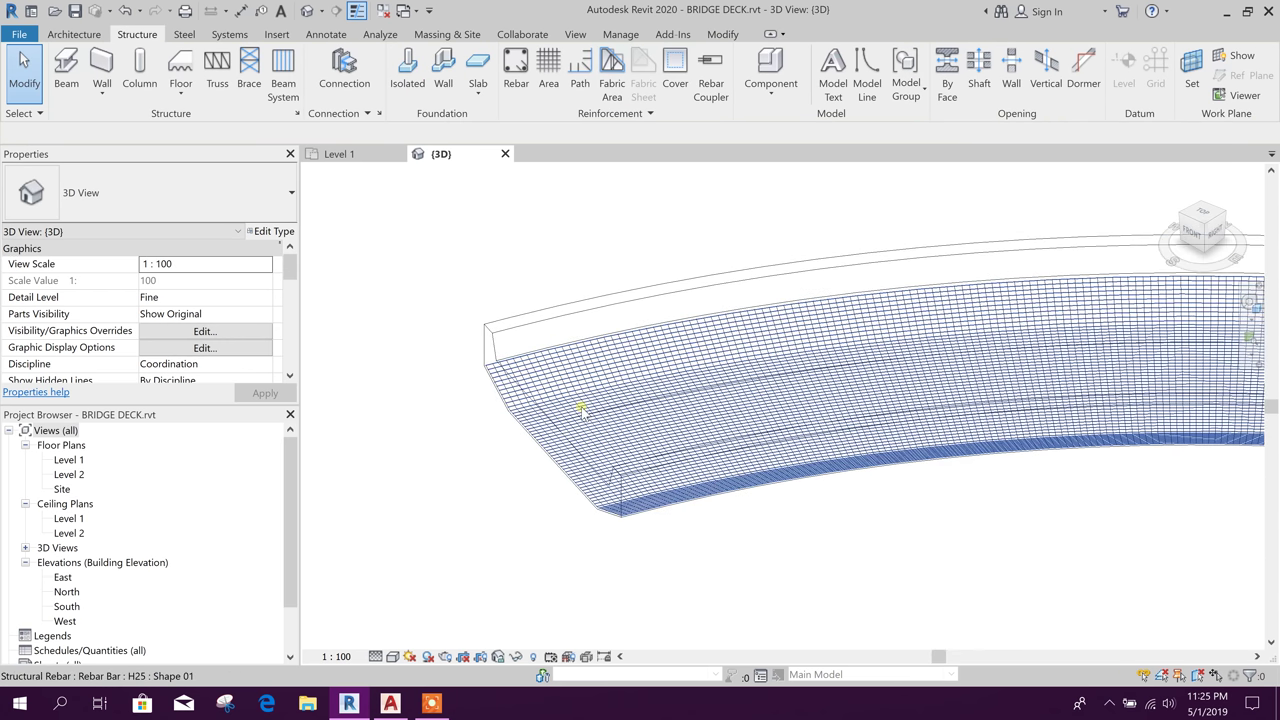
scroll(515, 345, "up", 3)
scroll(514, 345, "up", 1)
scroll(449, 311, "down", 2)
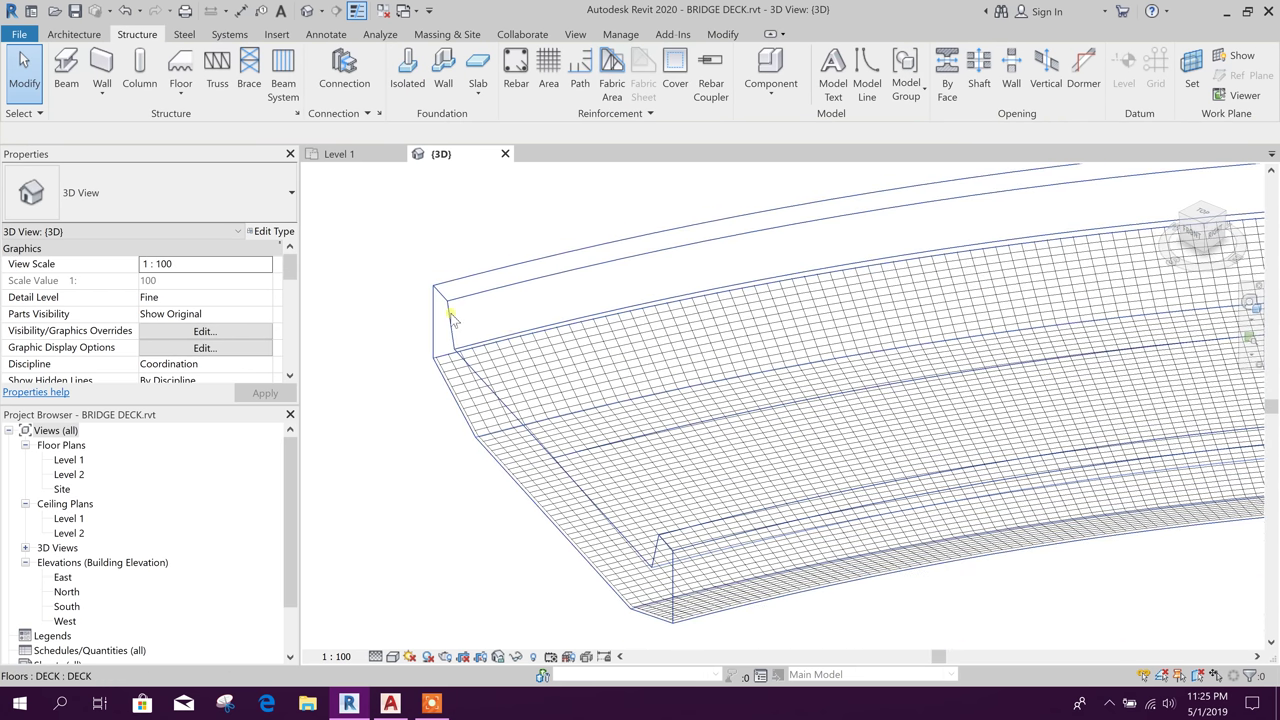
scroll(597, 565, "down", 3)
middle_click_drag(898, 637, 956, 542, "shift")
scroll(548, 529, "up", 4)
middle_click_drag(530, 528, 575, 549)
scroll(577, 437, "up", 1)
middle_click_drag(540, 325, 518, 400)
middle_click_drag(575, 625, 554, 459)
middle_click_drag(543, 403, 545, 511)
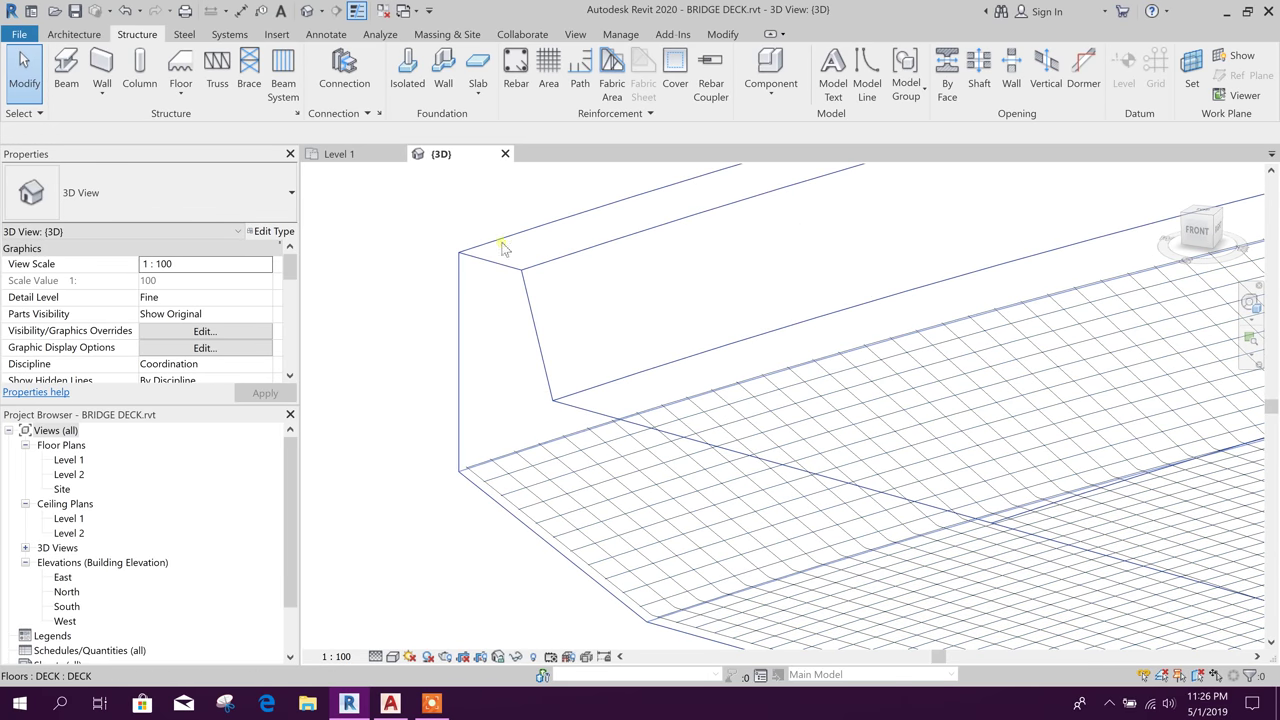
Start a free form rebar with Aligned distribution and pick the edge upstand's inner sloping, top and outer side faces as host surfaces.
left_click(517, 72)
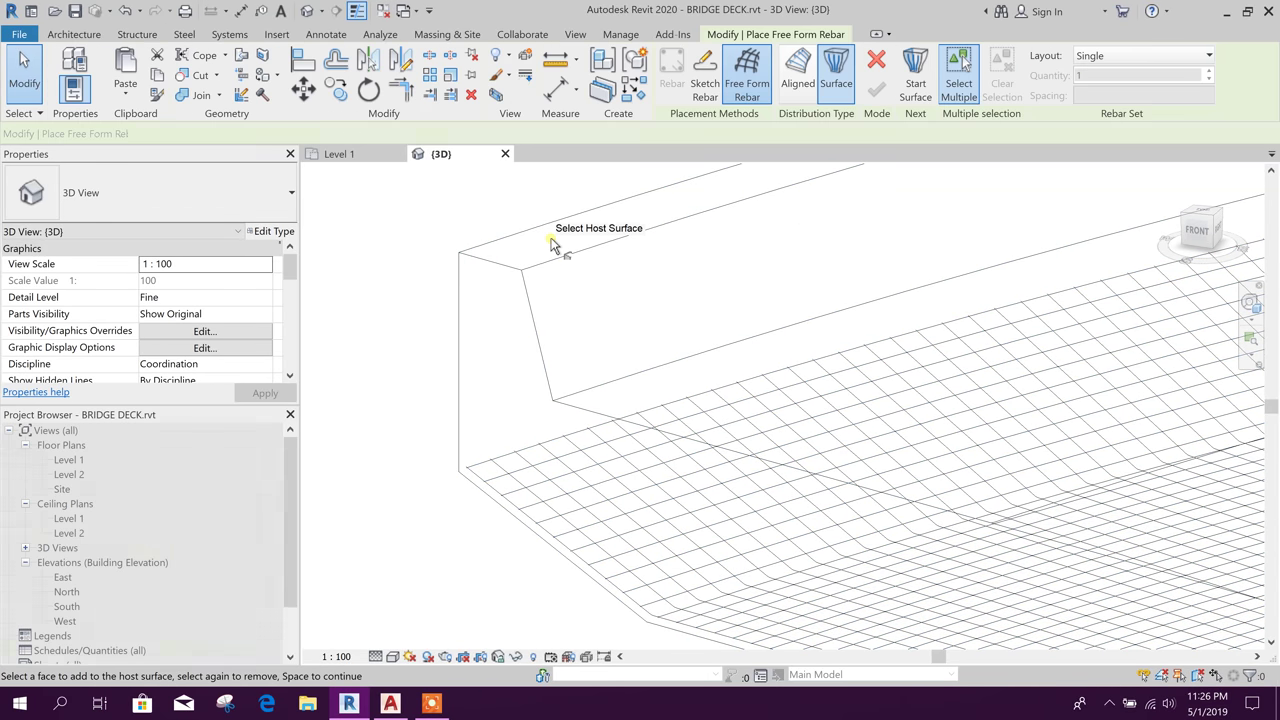
left_click(791, 76)
scroll(602, 295, "down", 1)
middle_click_drag(542, 472, 604, 470, "shift")
scroll(560, 280, "up", 3)
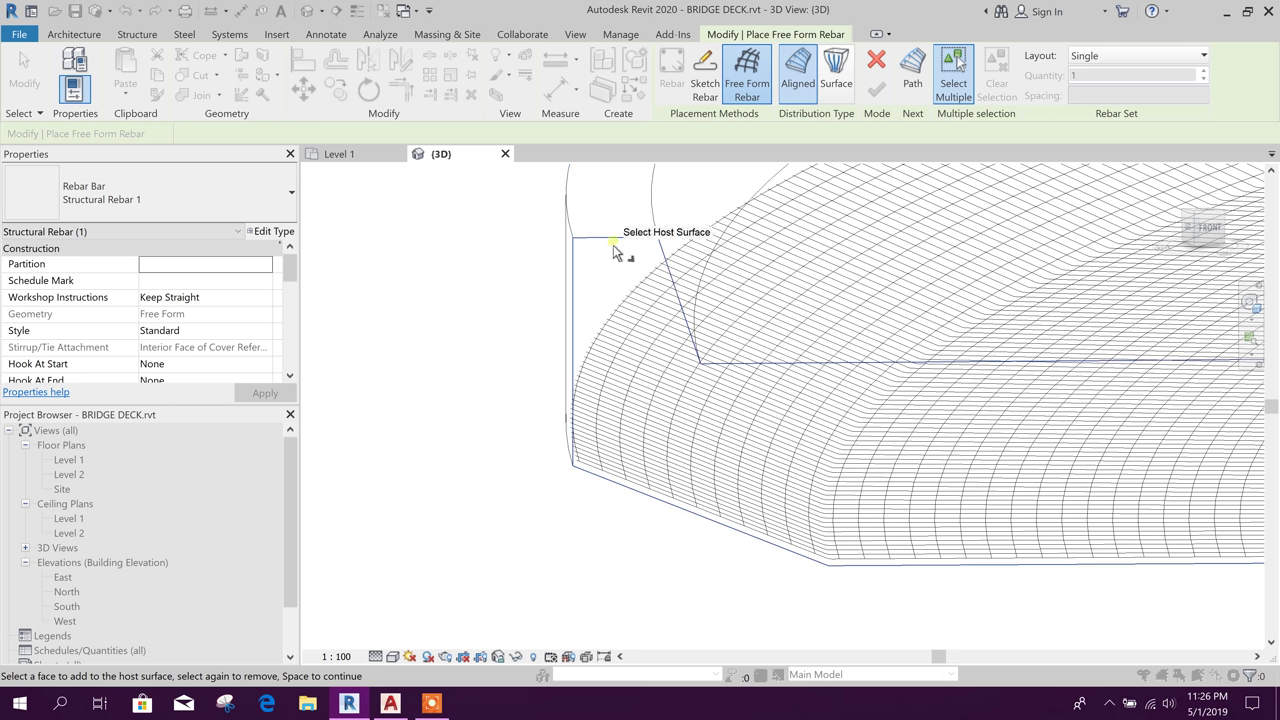
left_click(676, 276)
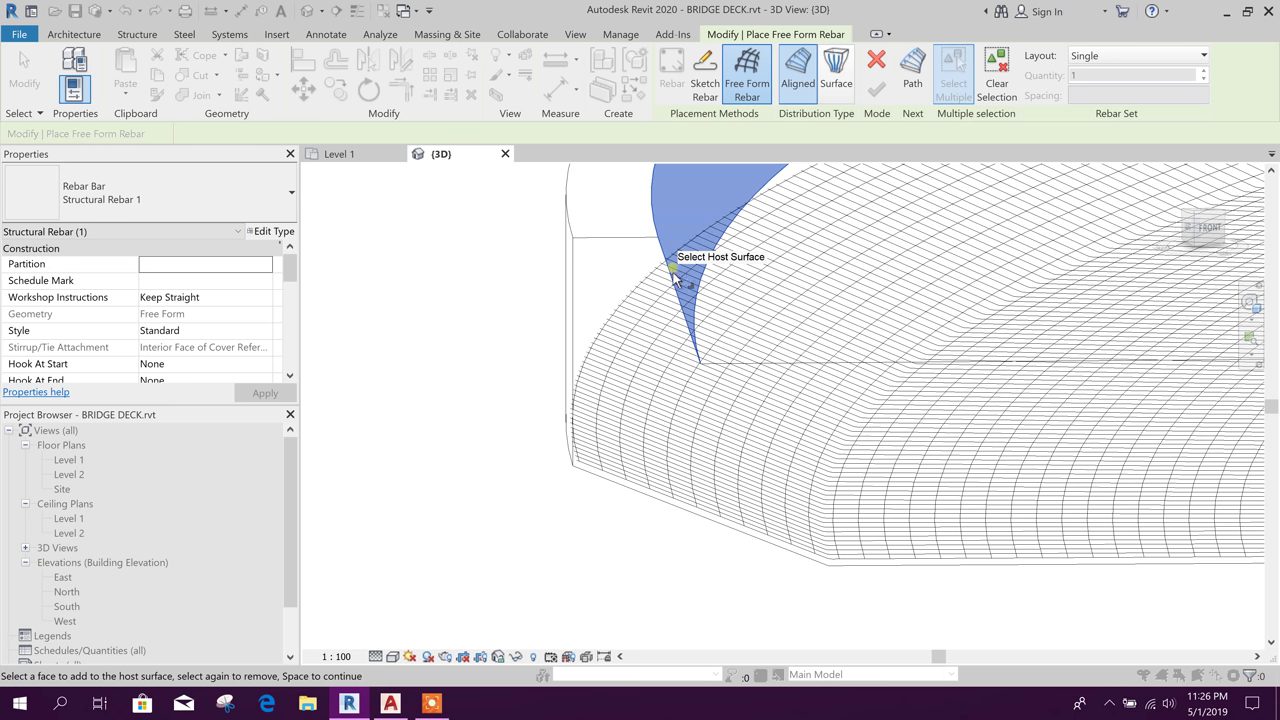
left_click(625, 235)
Add the deck's lower sloping face beneath the edge upstand to the host surfaces.
middle_click_drag(570, 300, 650, 495, "shift")
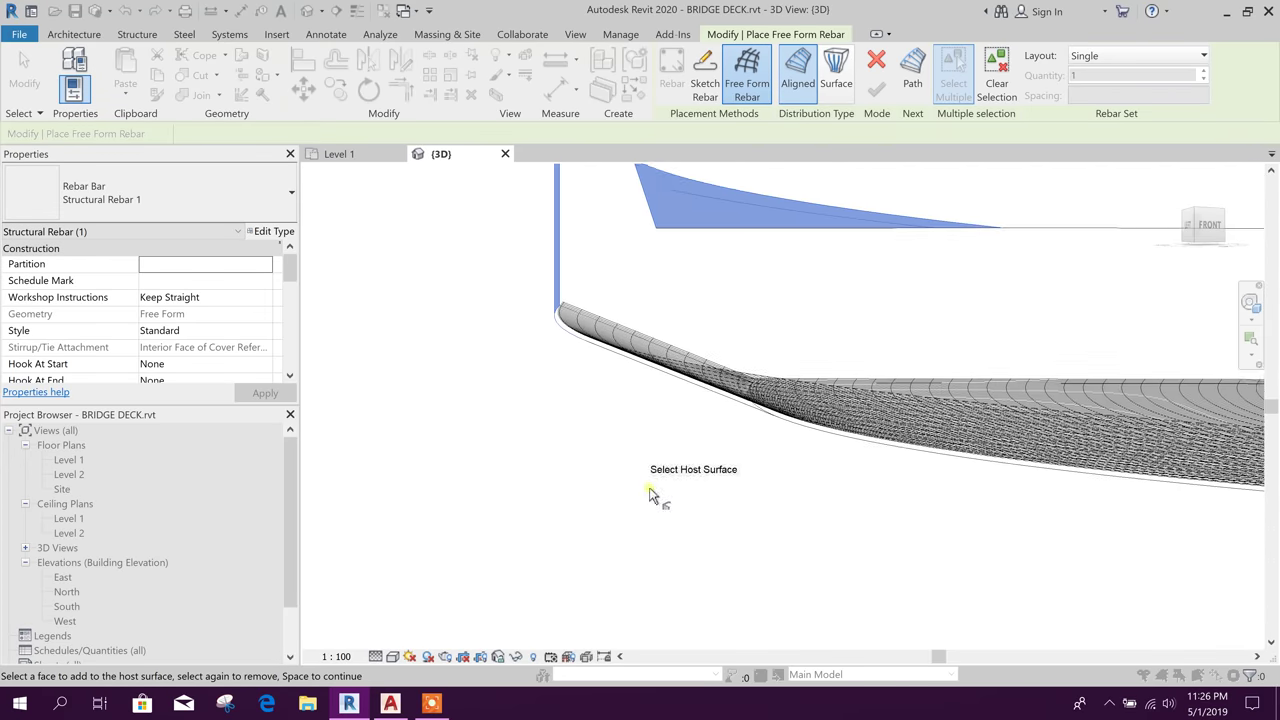
scroll(648, 470, "up", 1)
scroll(730, 385, "up", 3)
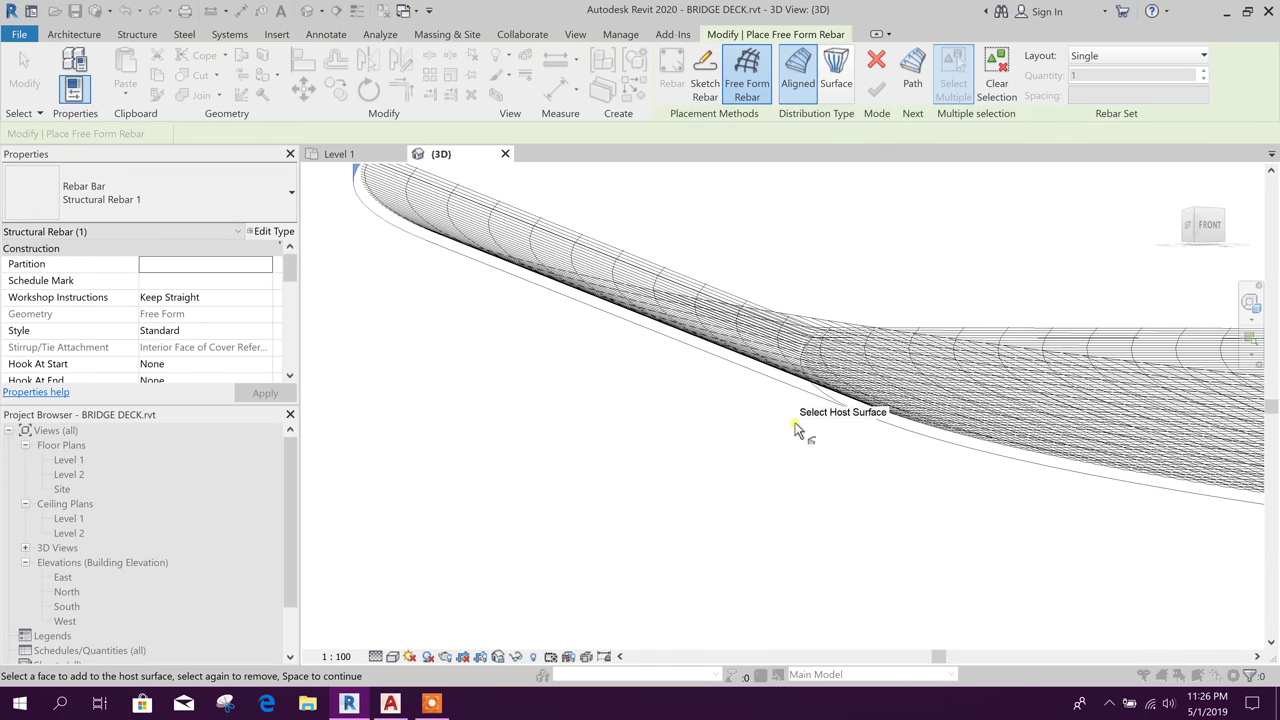
left_click(815, 415)
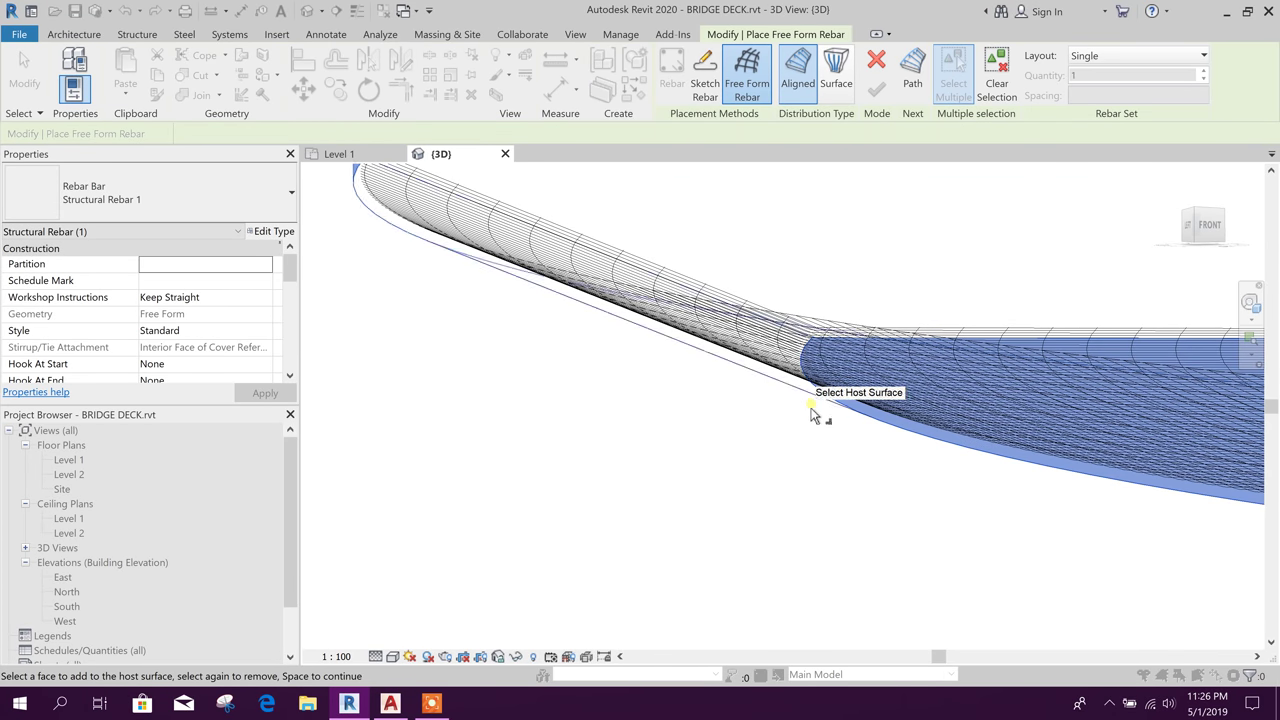
scroll(697, 426, "down", 1)
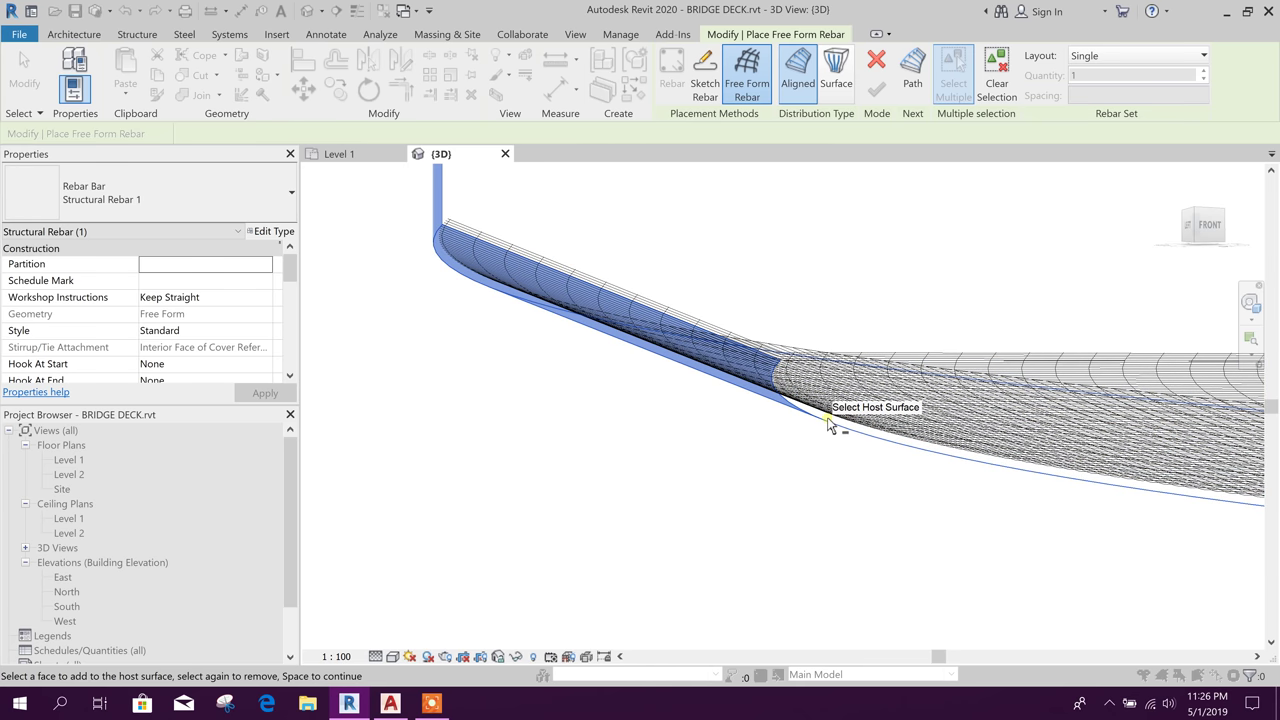
middle_click_drag(786, 422, 752, 345, "shift")
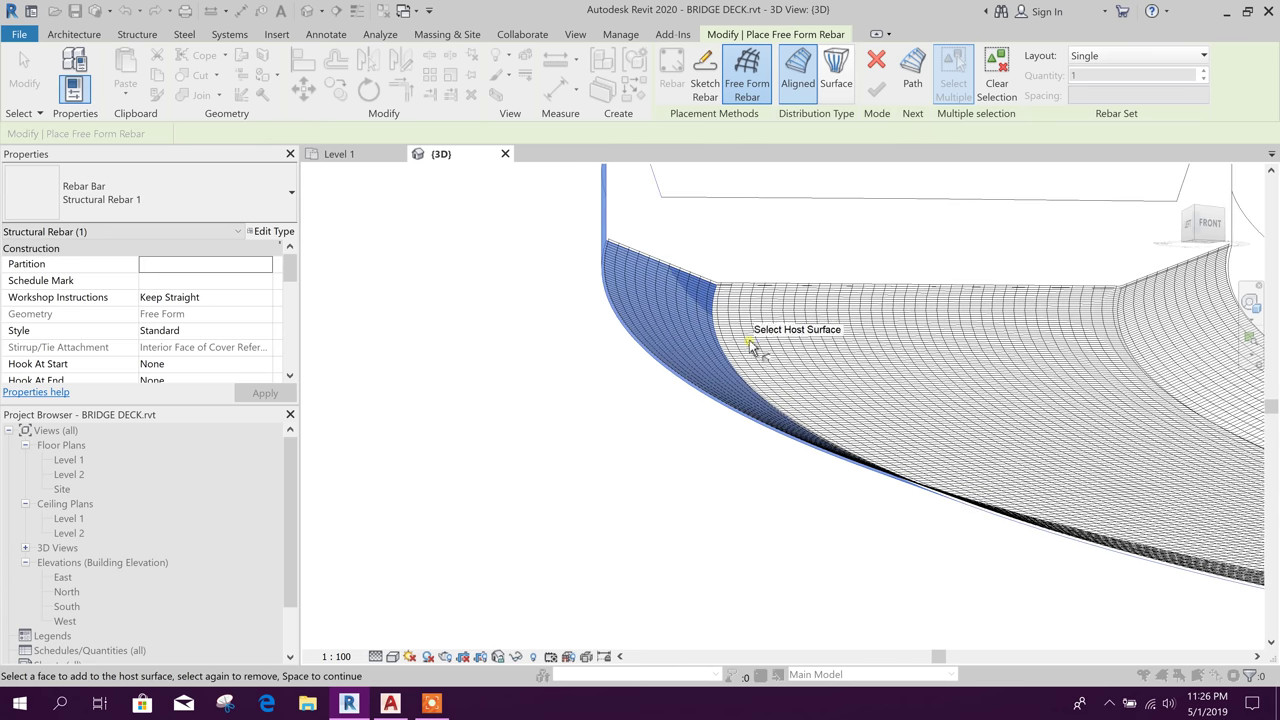
middle_click_drag(768, 298, 673, 447, "shift")
scroll(673, 447, "up", 1)
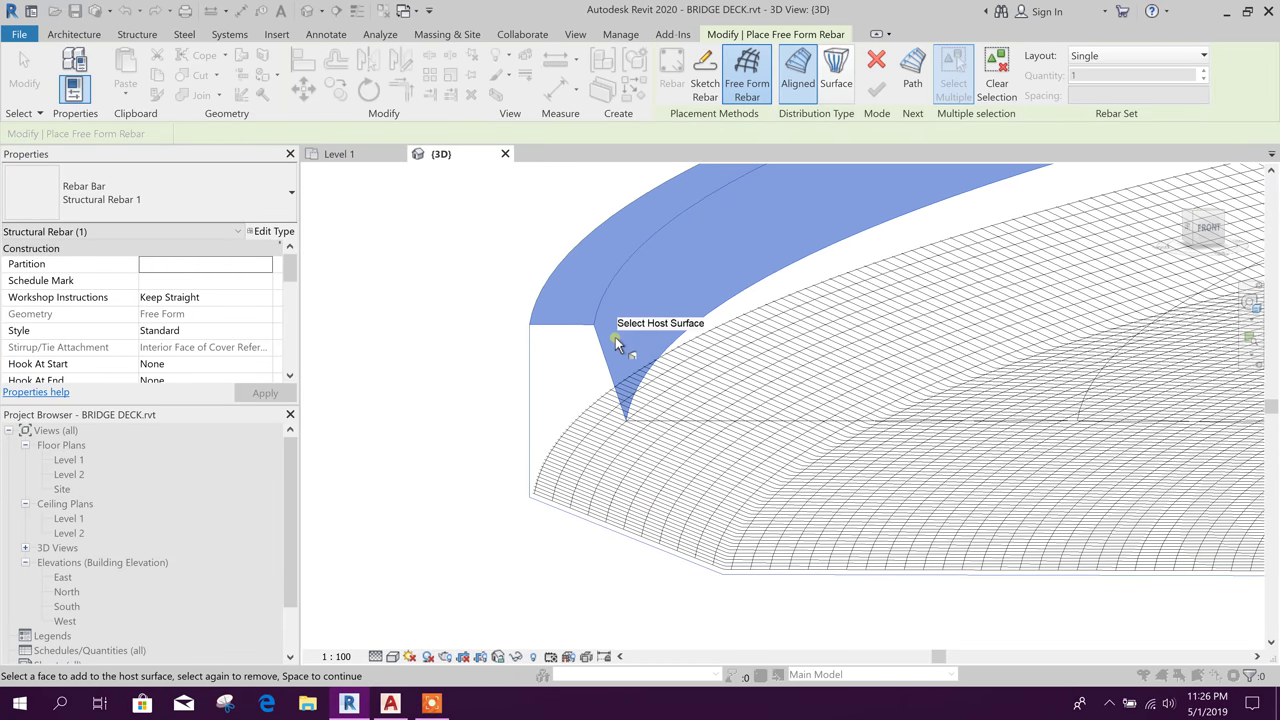
Pick the upstand's outer top edge as the distribution path and finish the aligned free form rebar.
left_click(913, 83)
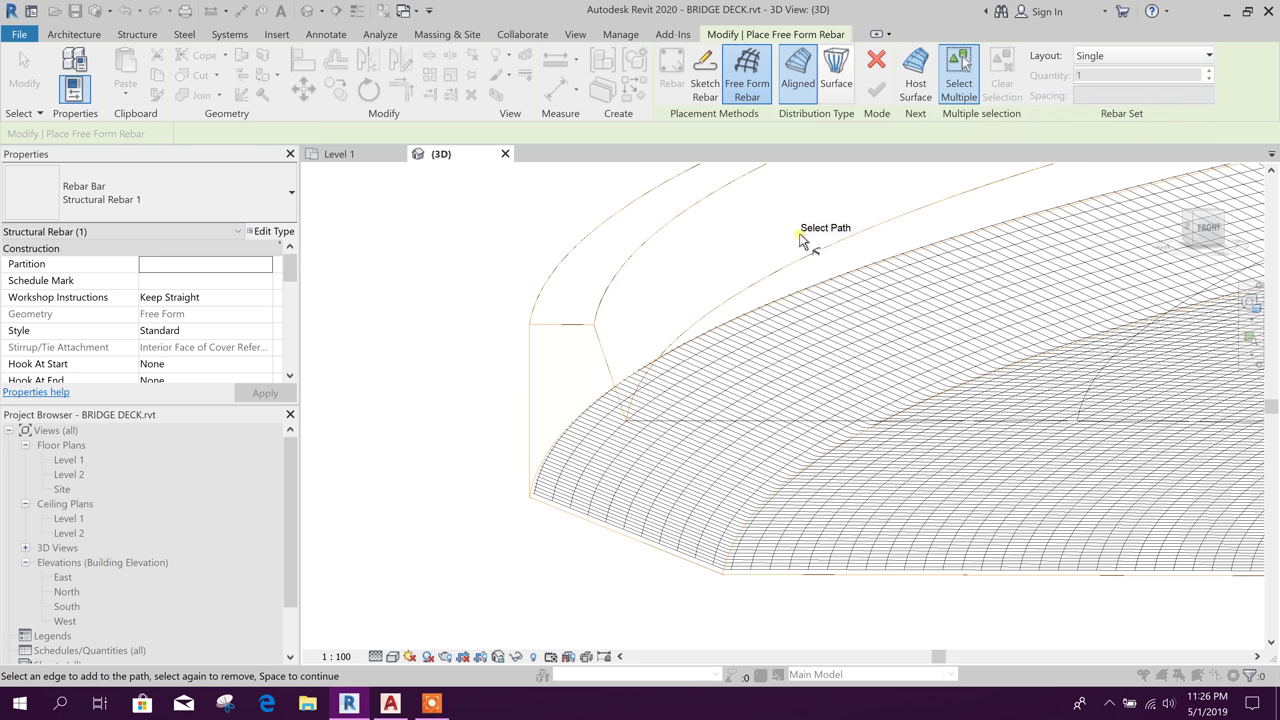
middle_click_drag(564, 277, 567, 376)
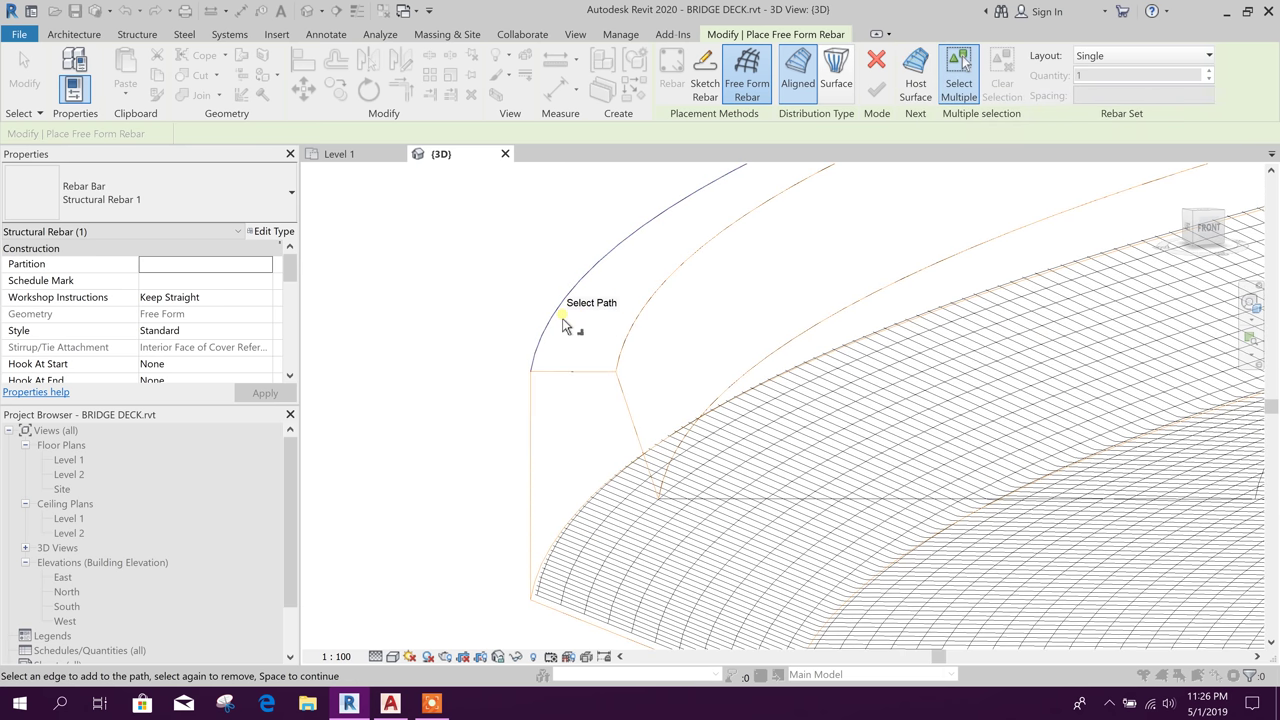
left_click(561, 314)
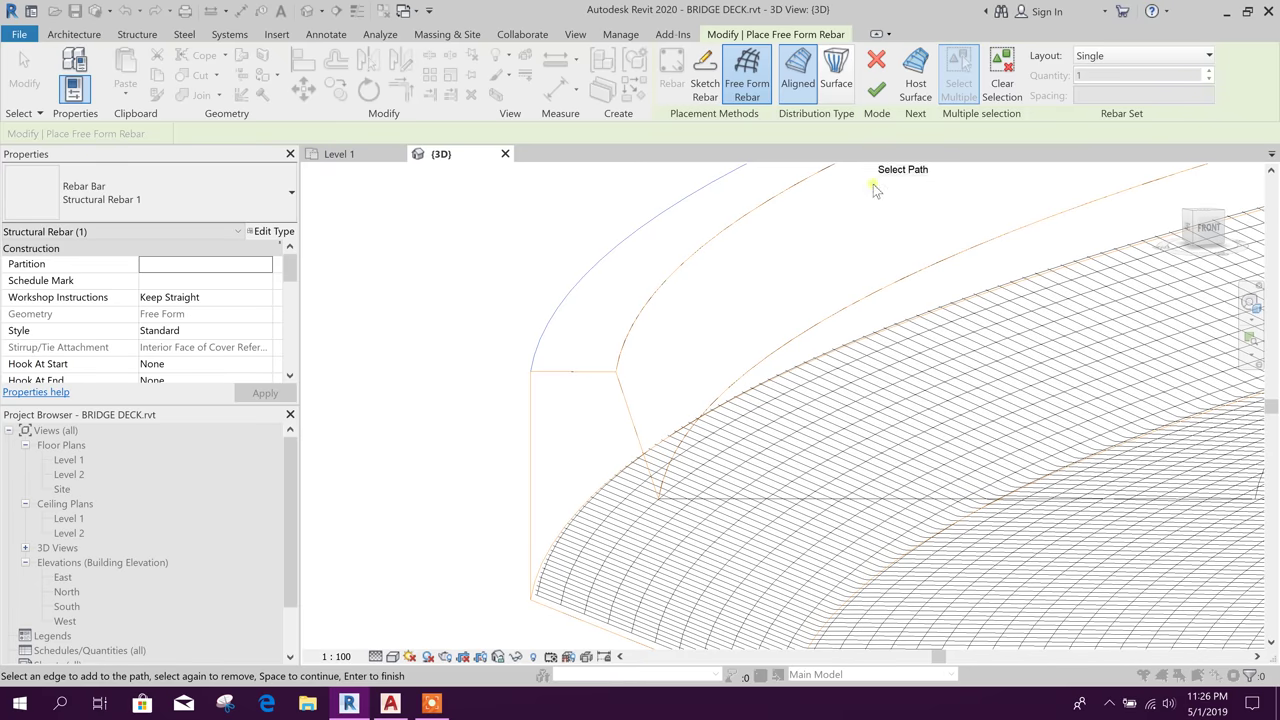
left_click(877, 91)
Change the style of the new upstand bar from the standard type to Stirrup / Tie.
middle_click_drag(554, 534, 776, 374, "shift")
left_click(776, 374)
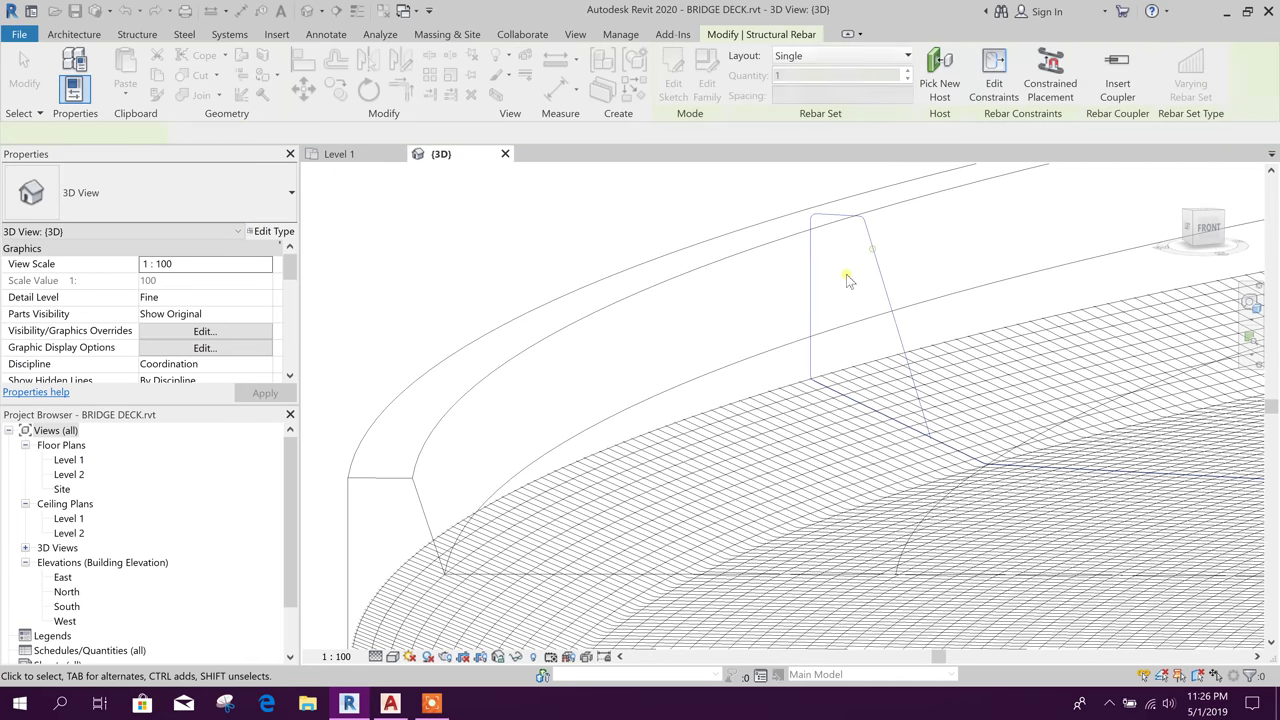
scroll(737, 337, "up", 4)
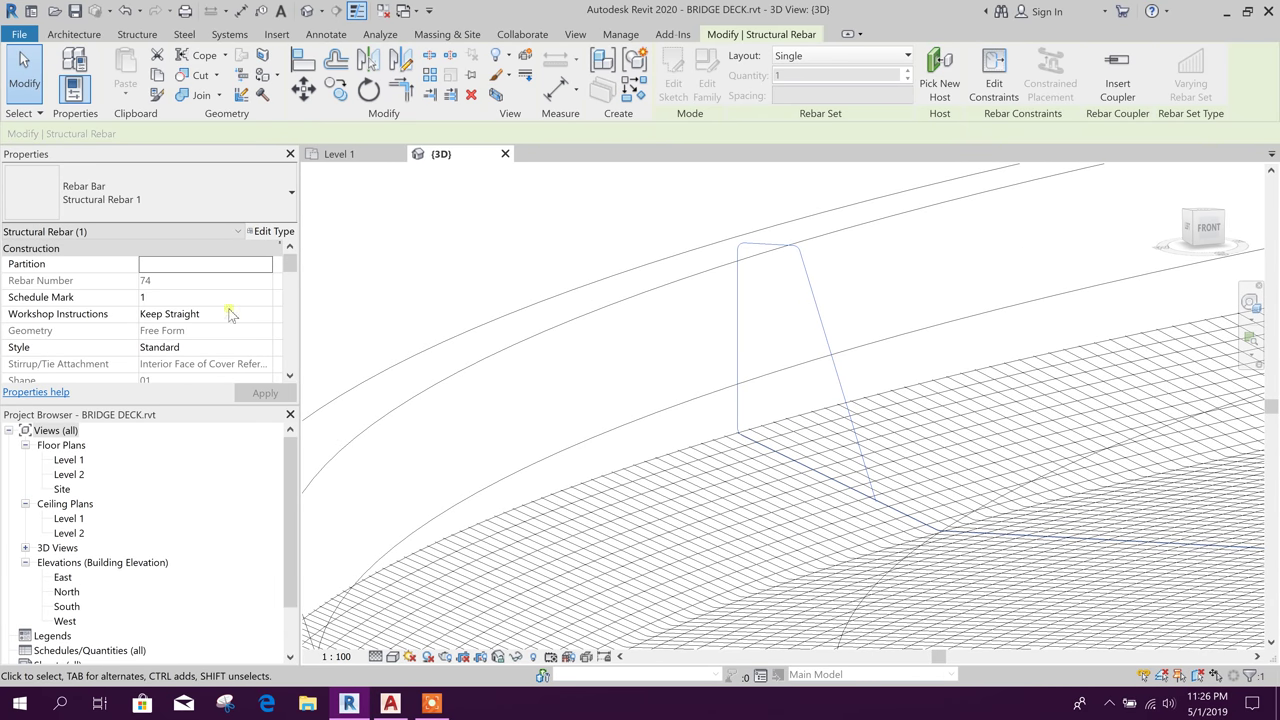
left_click(266, 347)
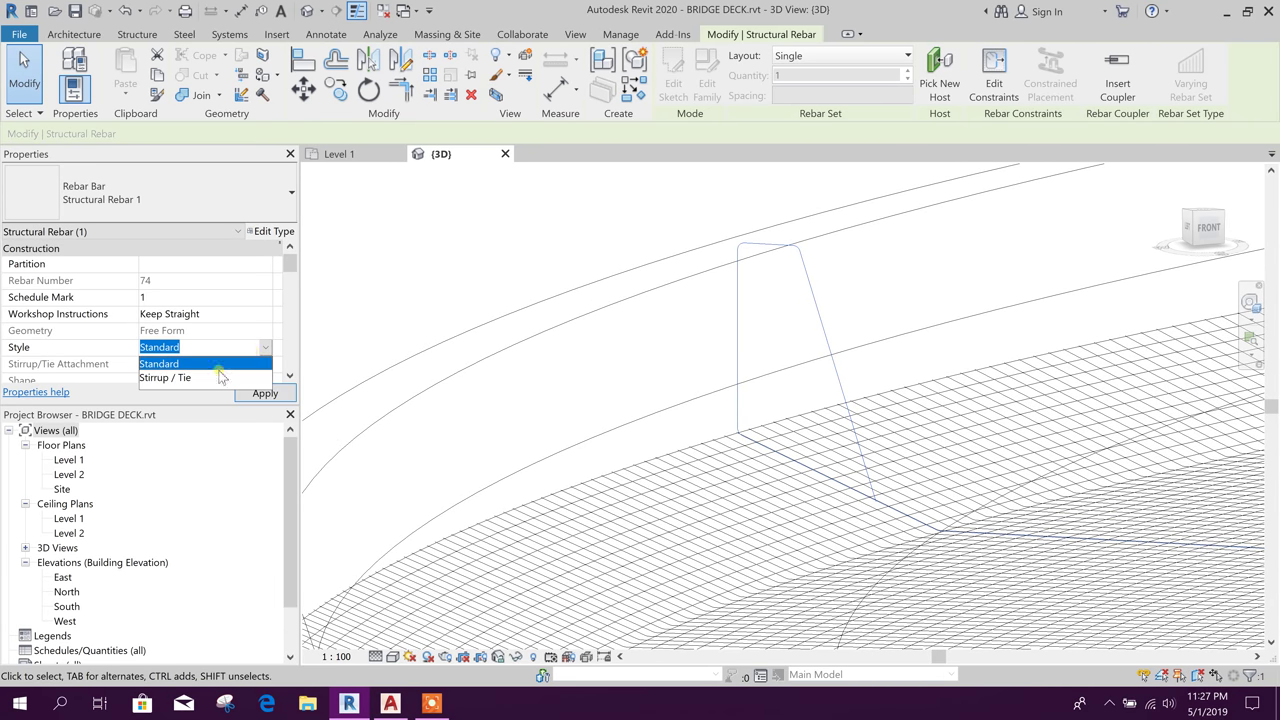
left_click(170, 363)
scroll(660, 288, "down", 2)
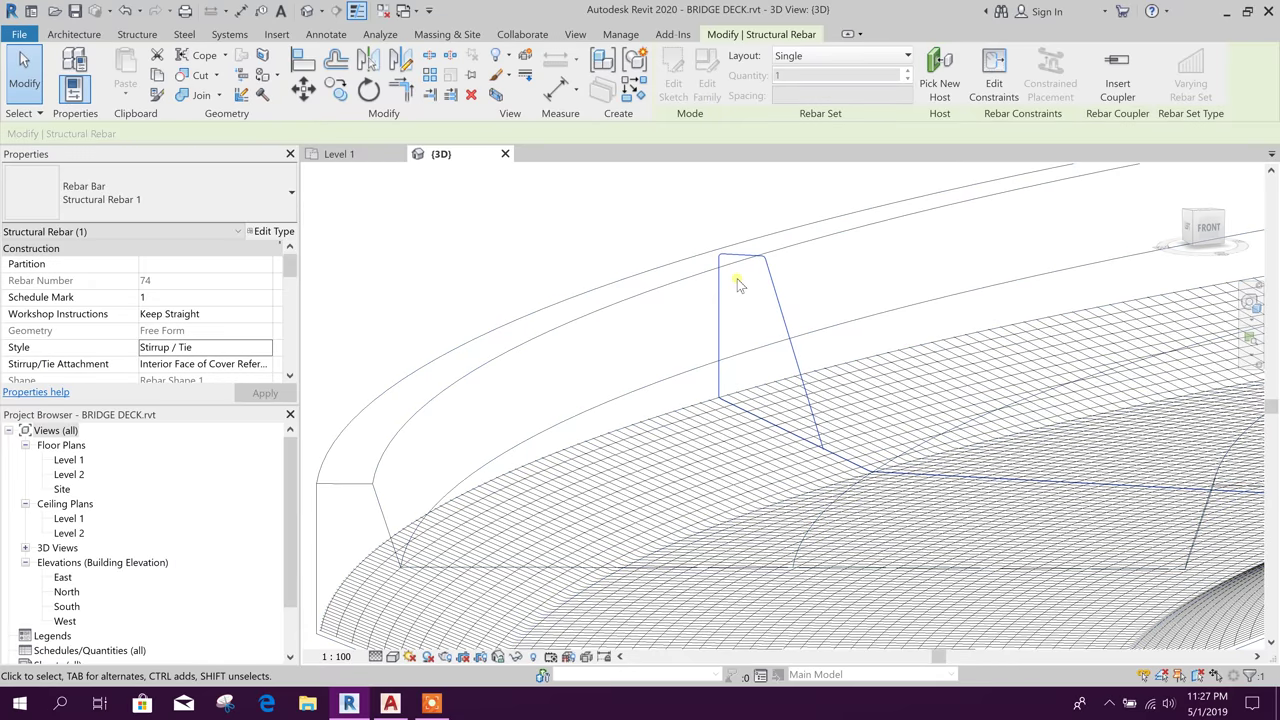
scroll(540, 231, "down", 1)
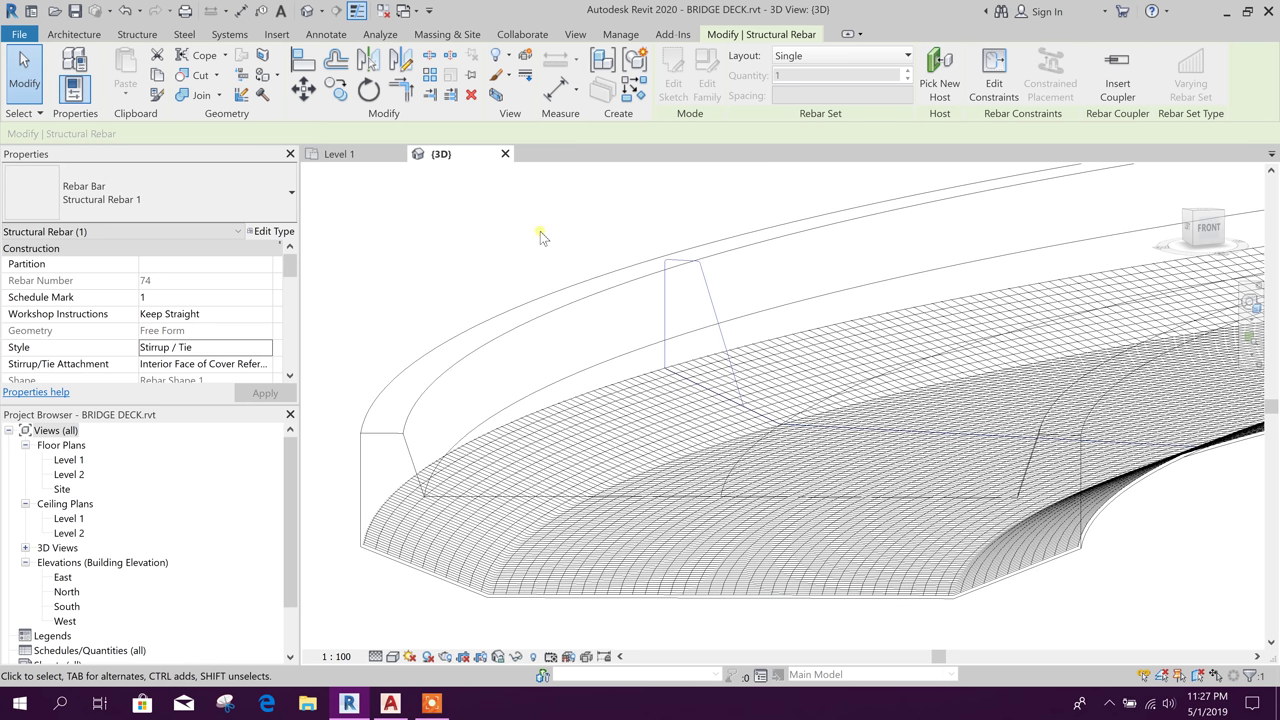
middle_click_drag(540, 231, 525, 266)
key("Escape")
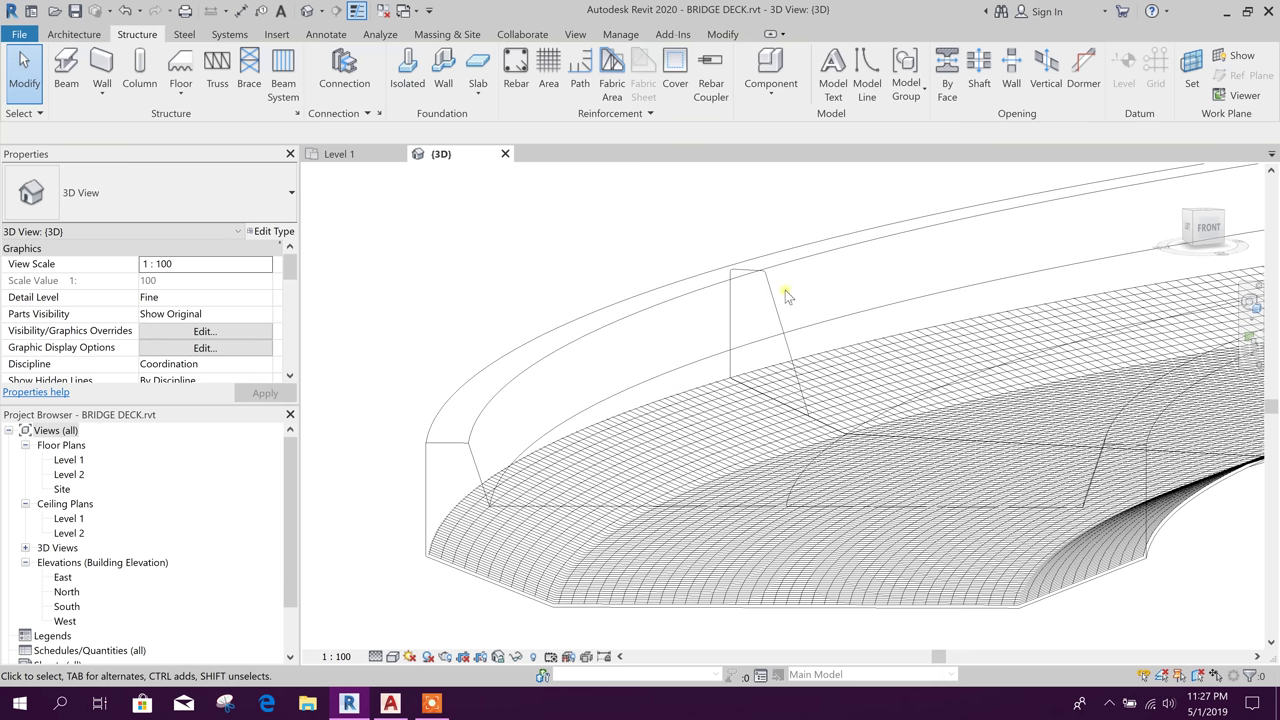
Edit the upstand bar's constraints so that its ends close into a loop at the outer top corner.
left_click(779, 303)
scroll(720, 340, "down", 1)
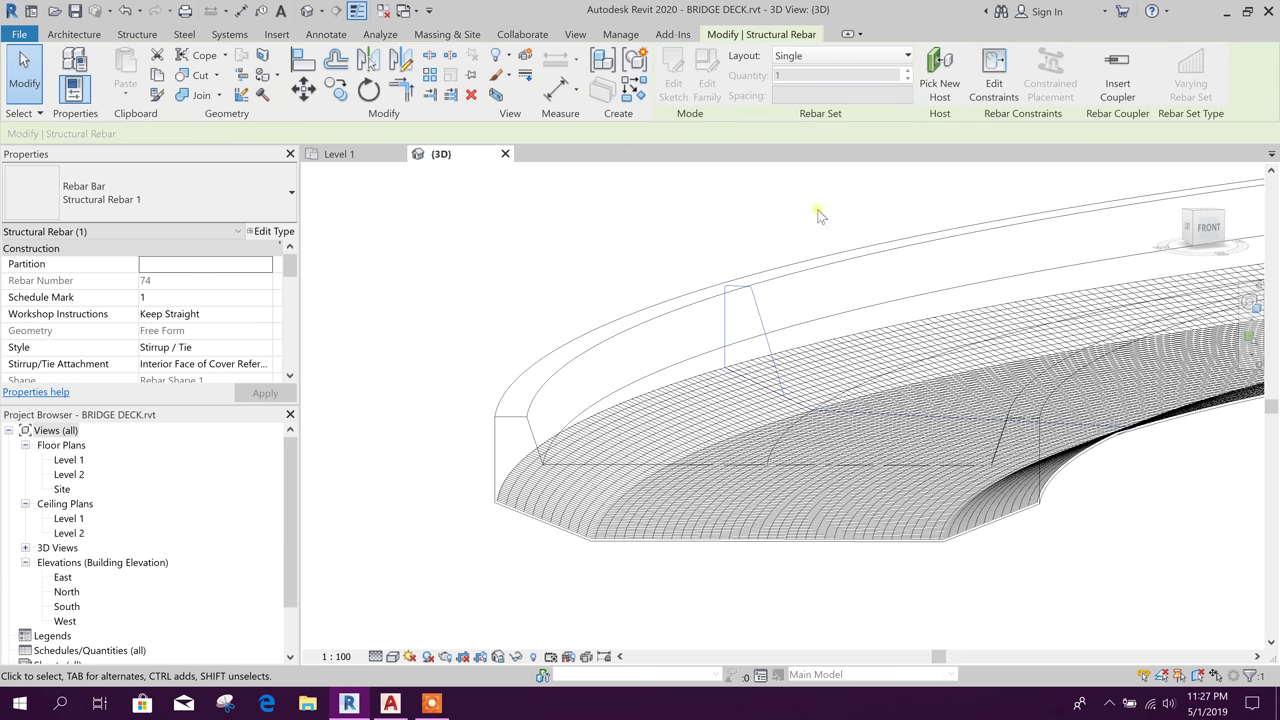
left_click(994, 78)
scroll(718, 306, "up", 3)
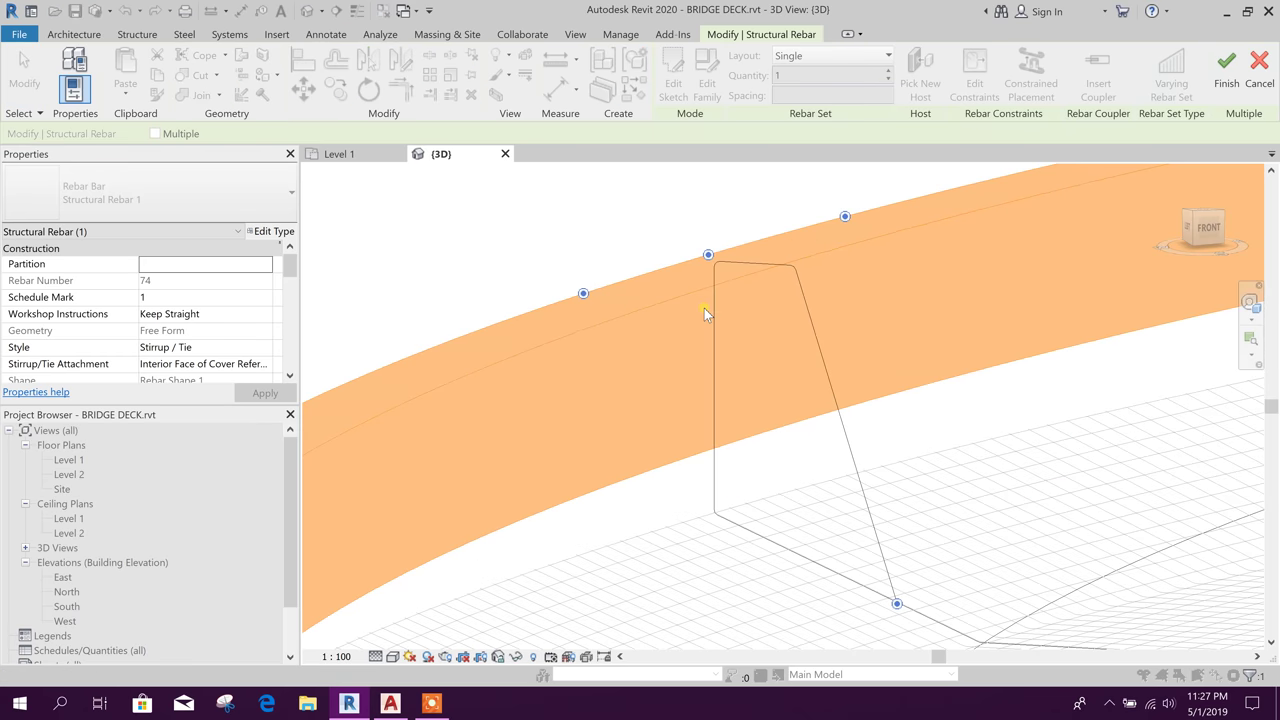
scroll(732, 282, "down", 2)
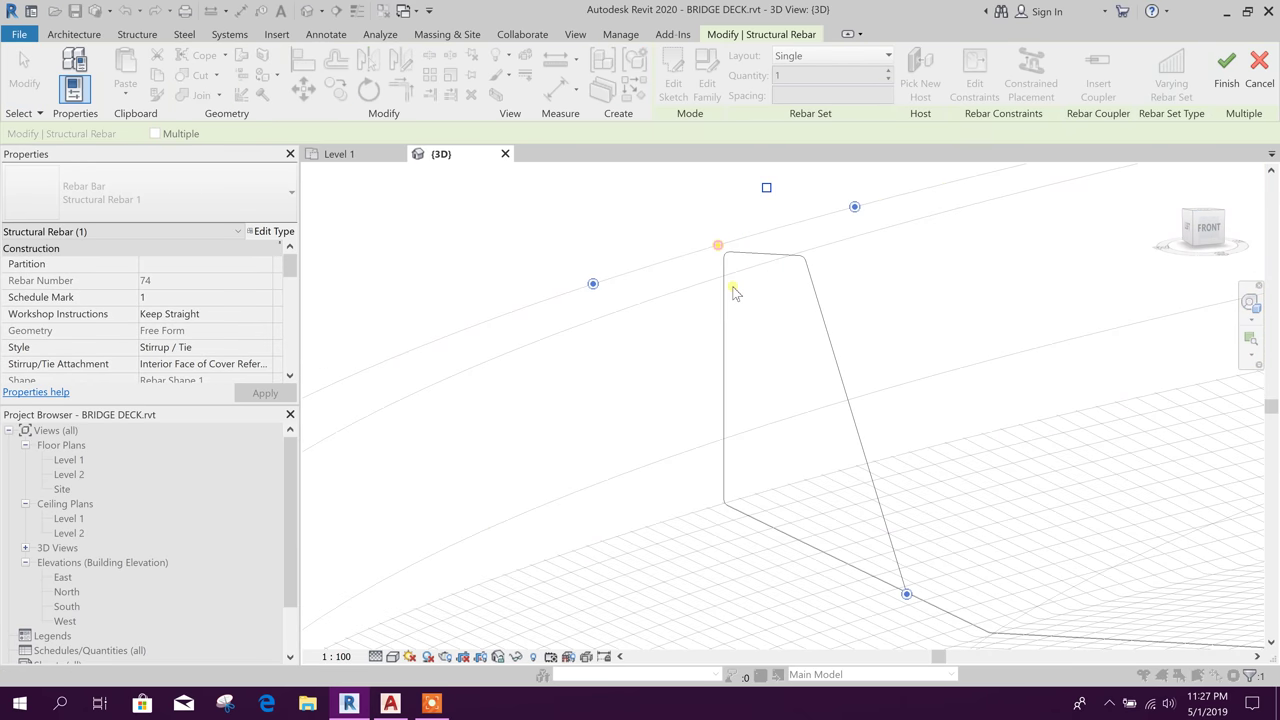
left_click(770, 199)
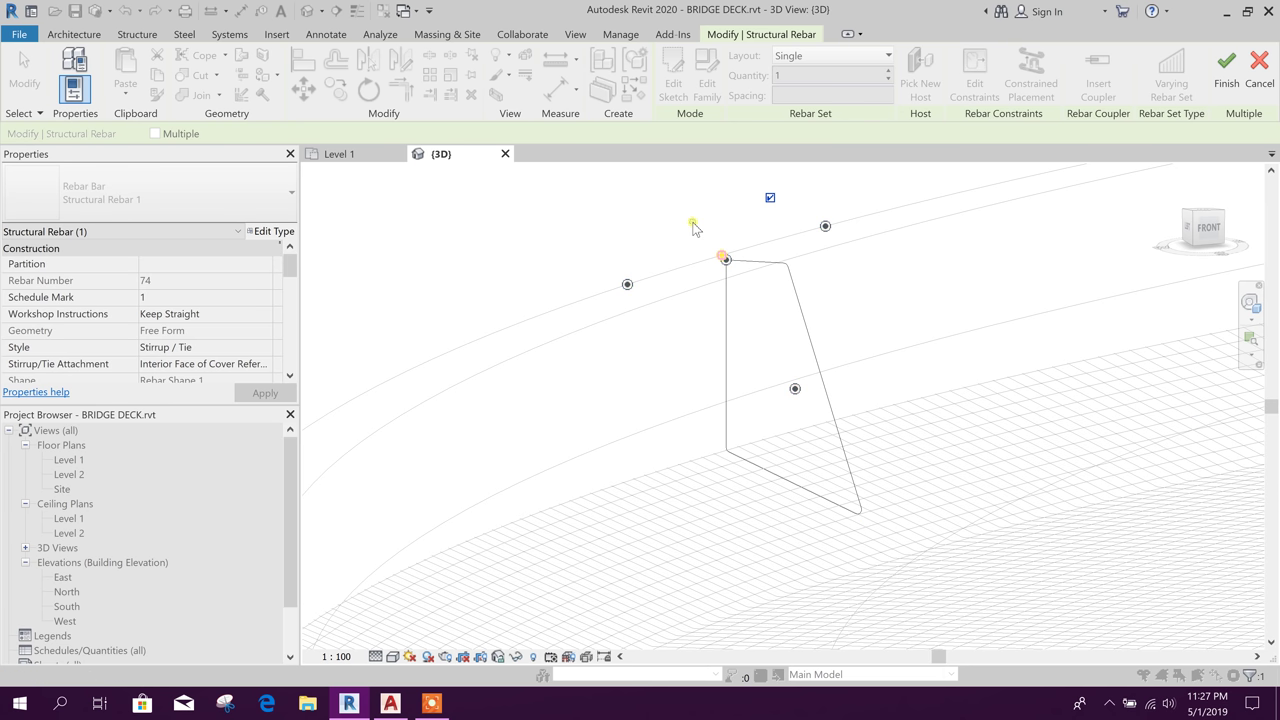
scroll(708, 238, "up", 2)
scroll(751, 331, "down", 3)
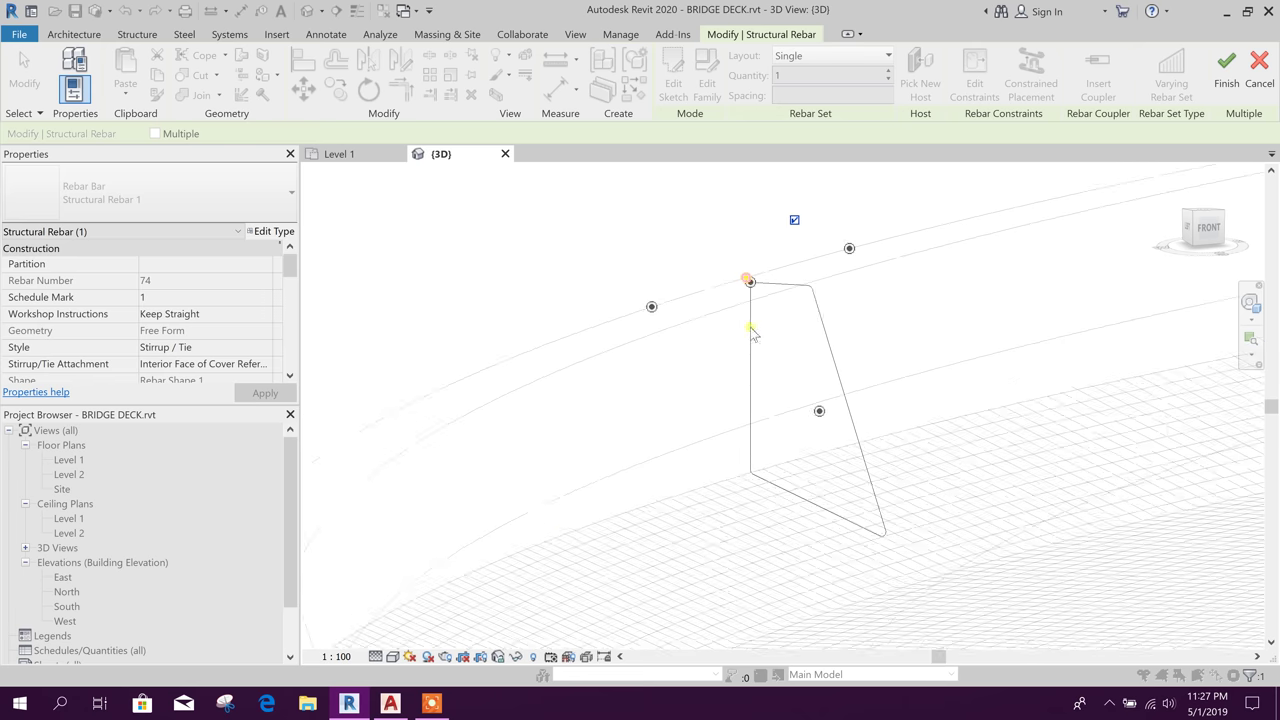
middle_click_drag(633, 240, 750, 246)
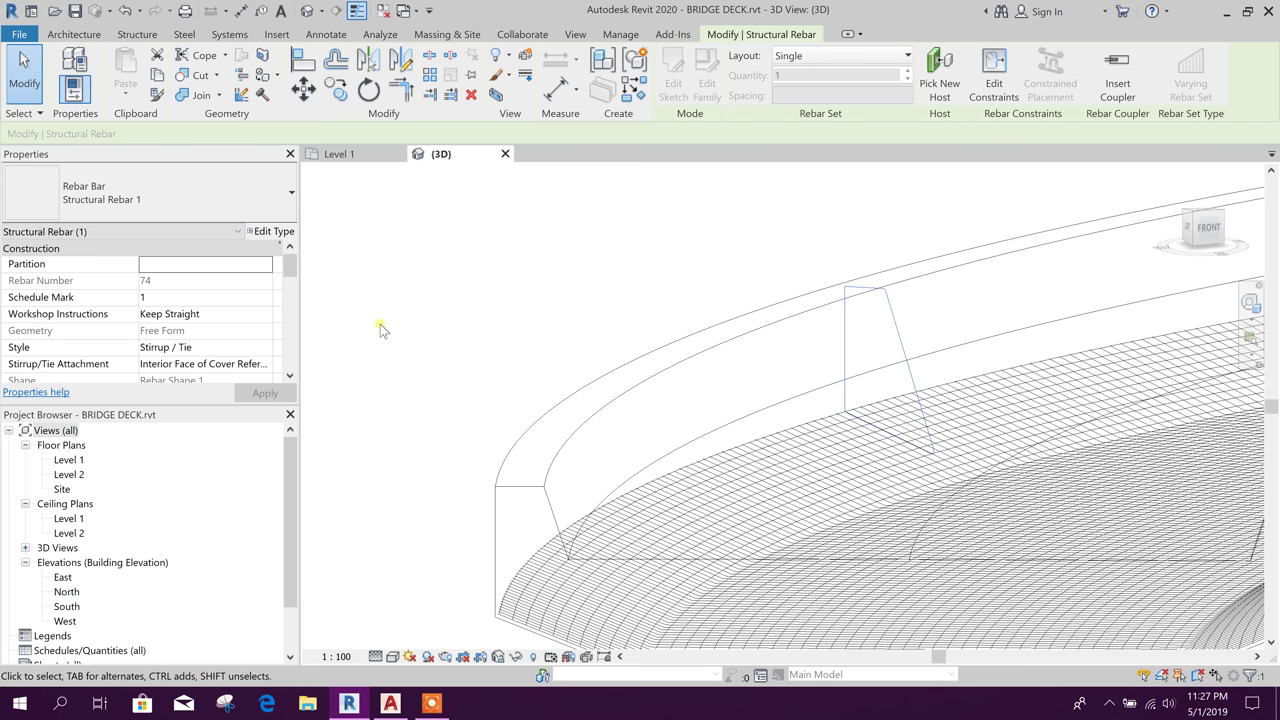
Set the closed upstand bar's start hook to Stirrup/Tie Seismic - 135 deg. and its end hook to Stirrup/Tie - 135 deg.
scroll(251, 318, "down", 5)
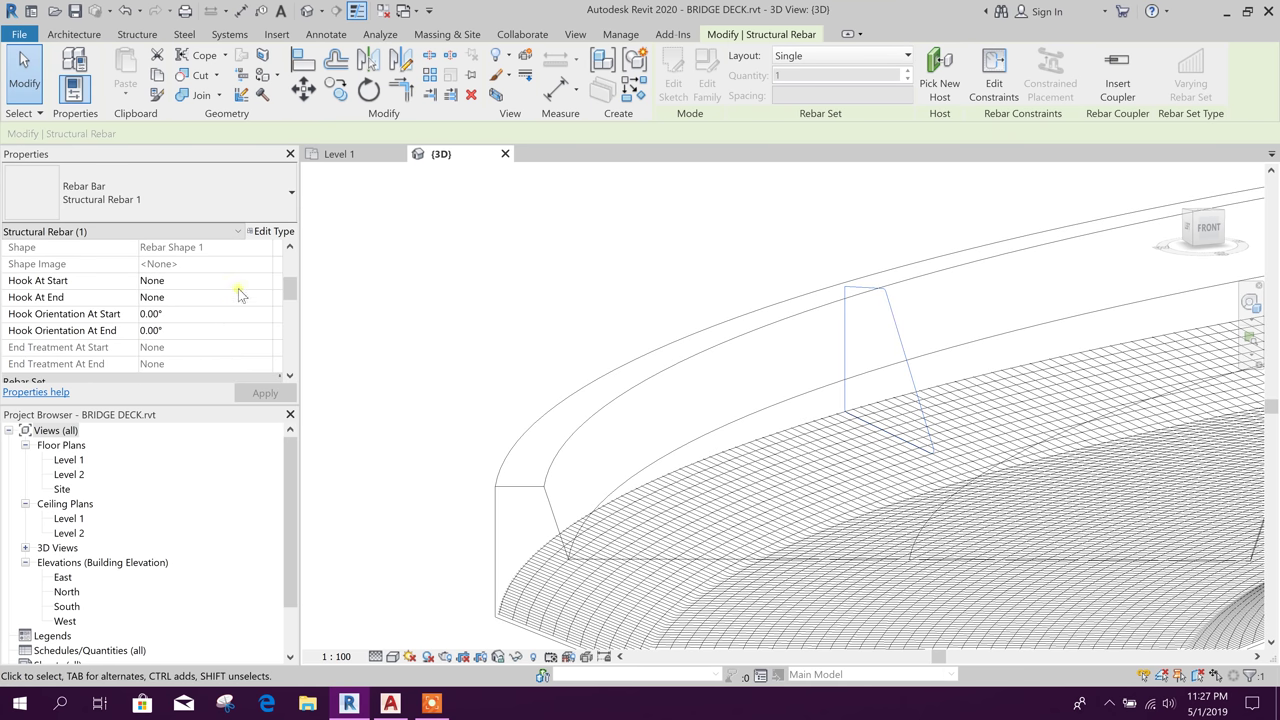
left_click(265, 283)
left_click(249, 339)
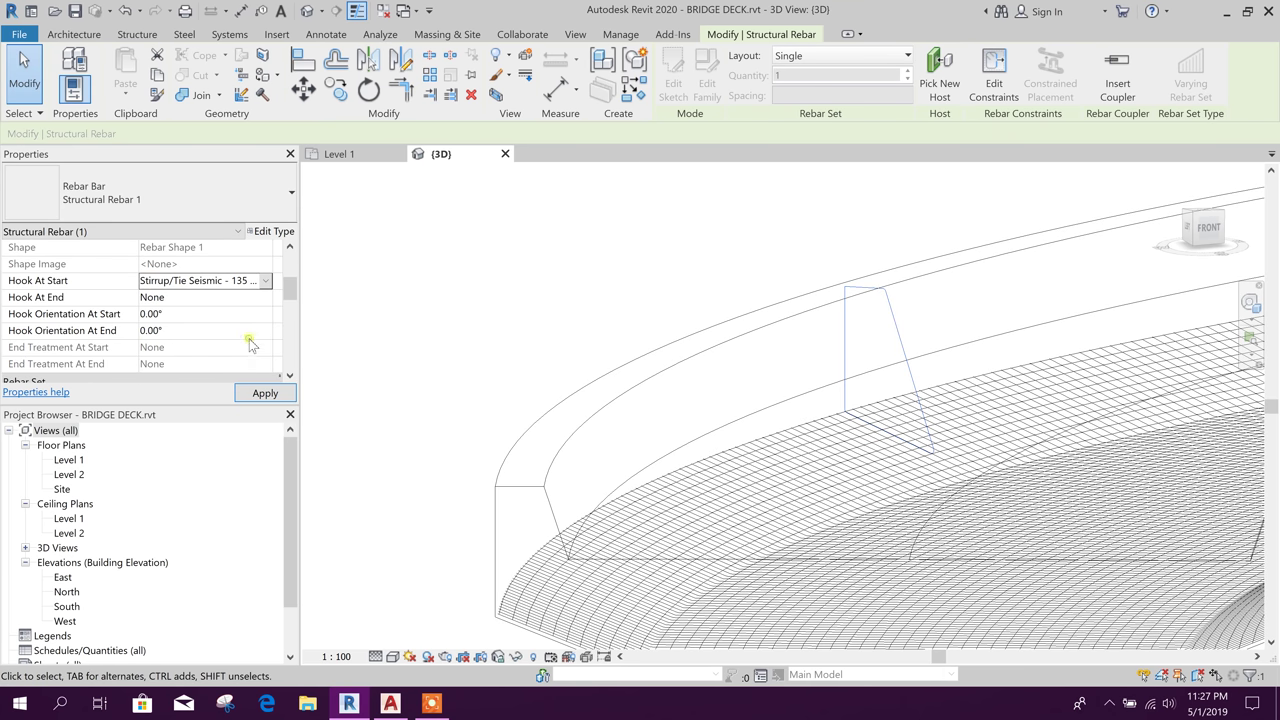
left_click(263, 298)
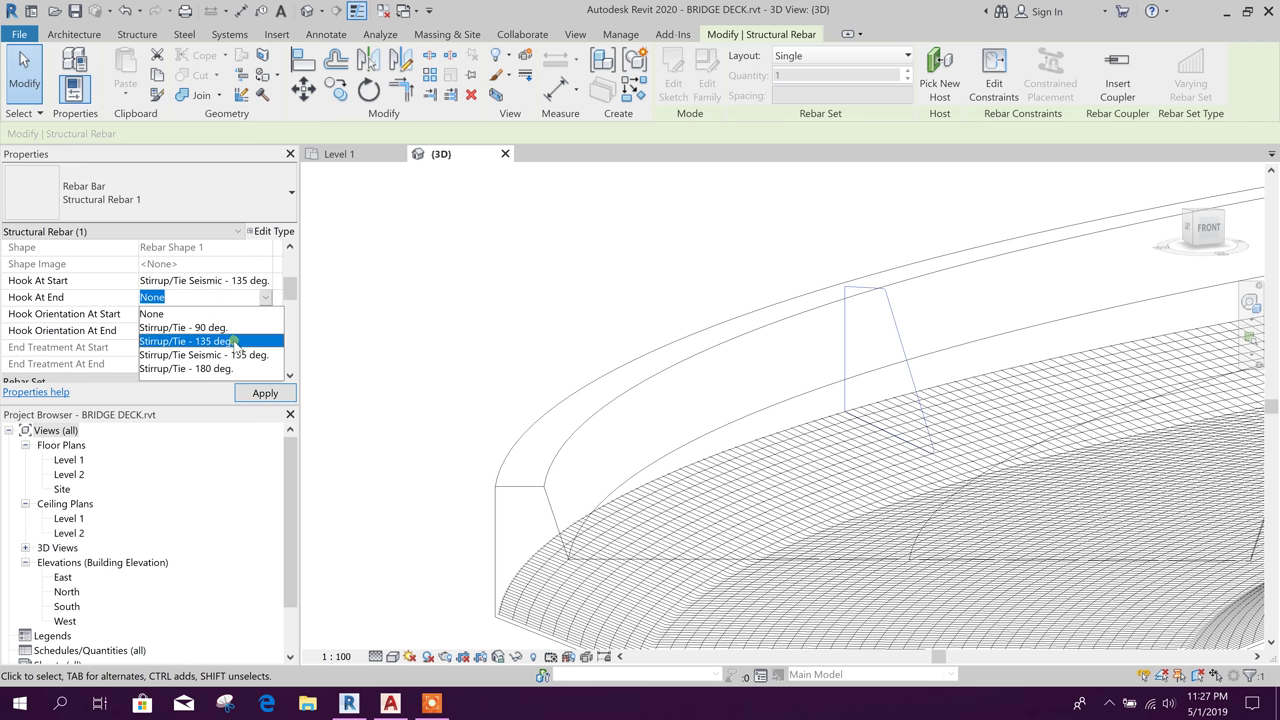
left_click(238, 339)
left_click(685, 219)
scroll(855, 272, "up", 4)
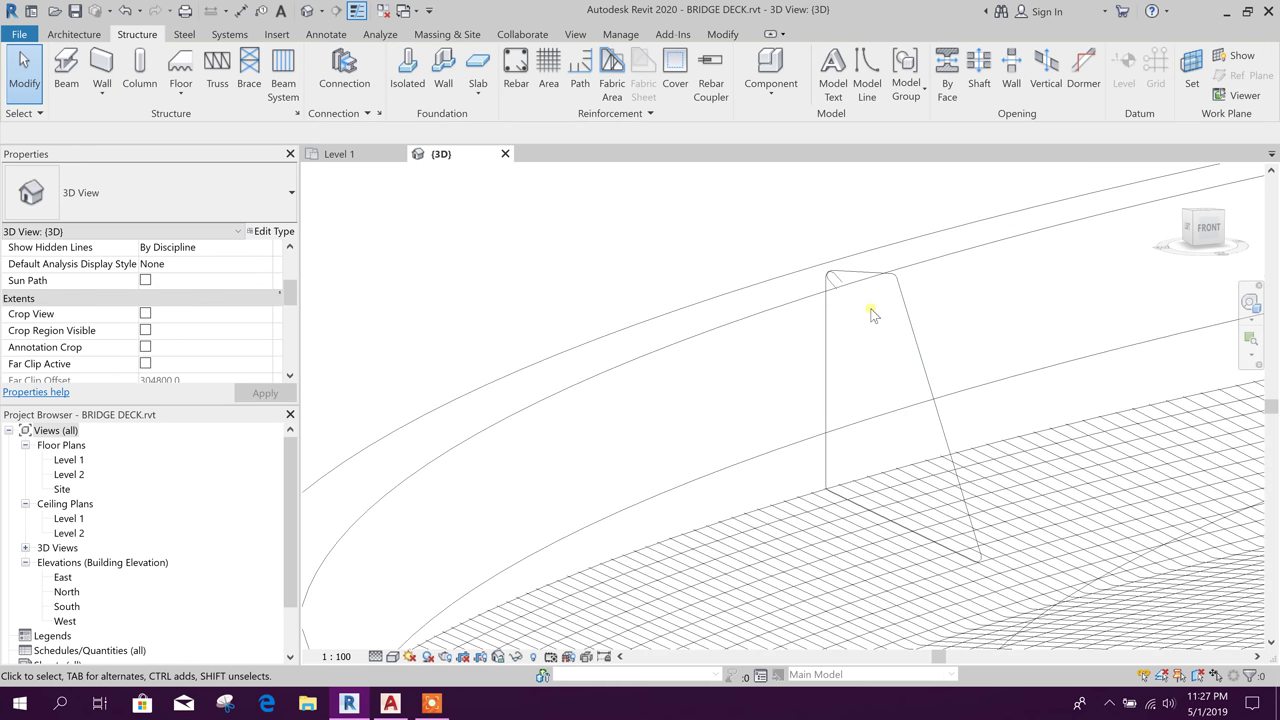
scroll(752, 344, "down", 1)
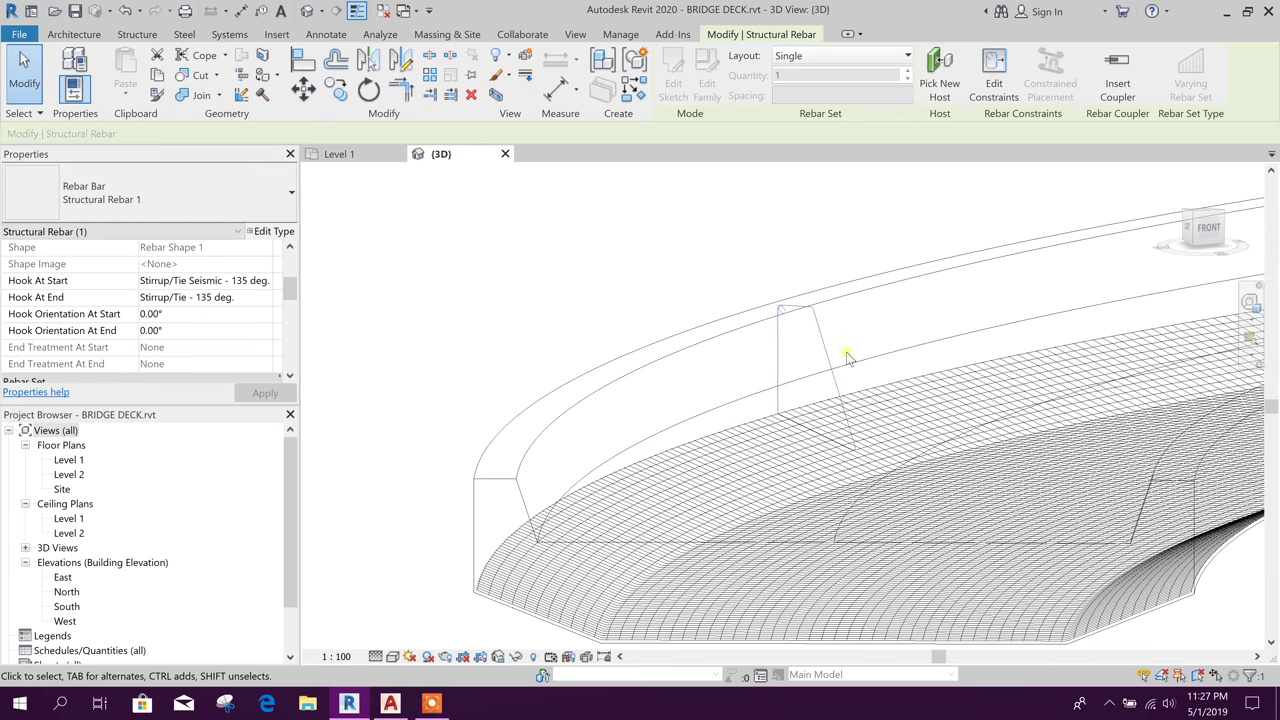
Examine the hooked tie in the upstand and the still unreinforced upstand on the opposite deck edge.
left_click(846, 354)
middle_click_drag(817, 289, 827, 260)
scroll(710, 325, "down", 2)
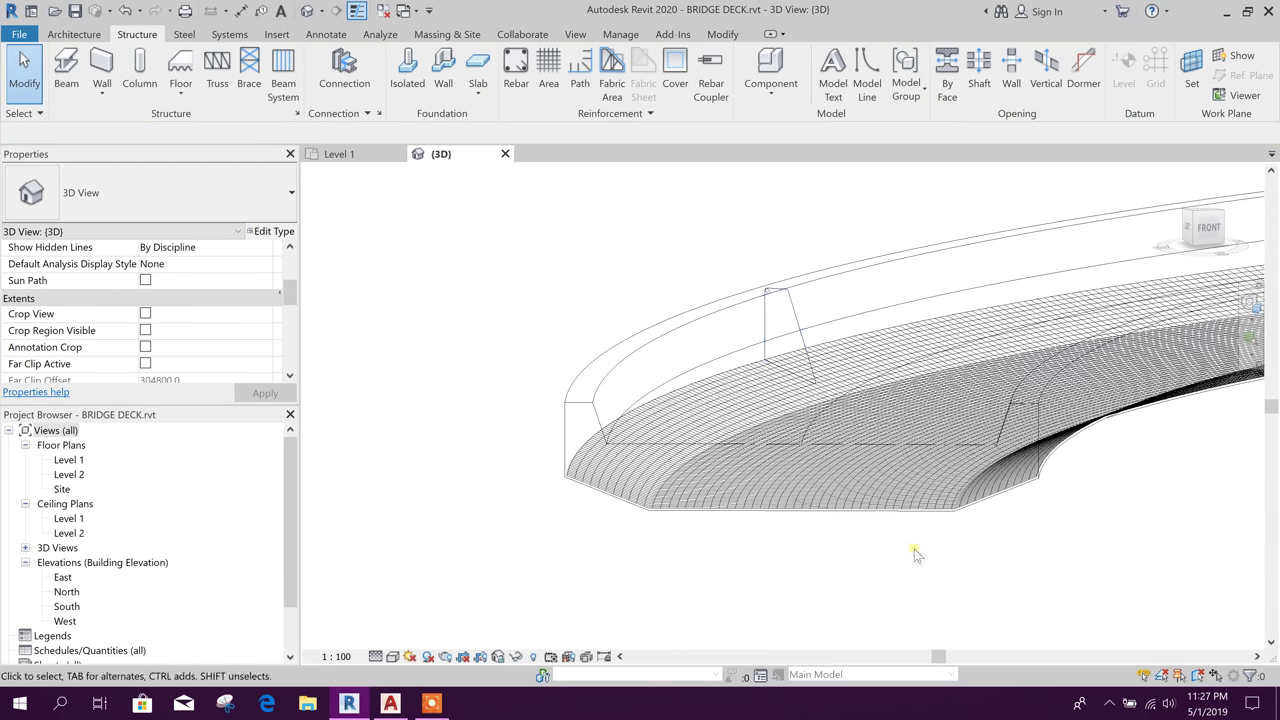
left_click(822, 446)
middle_click_drag(971, 530, 643, 331)
left_click(857, 541)
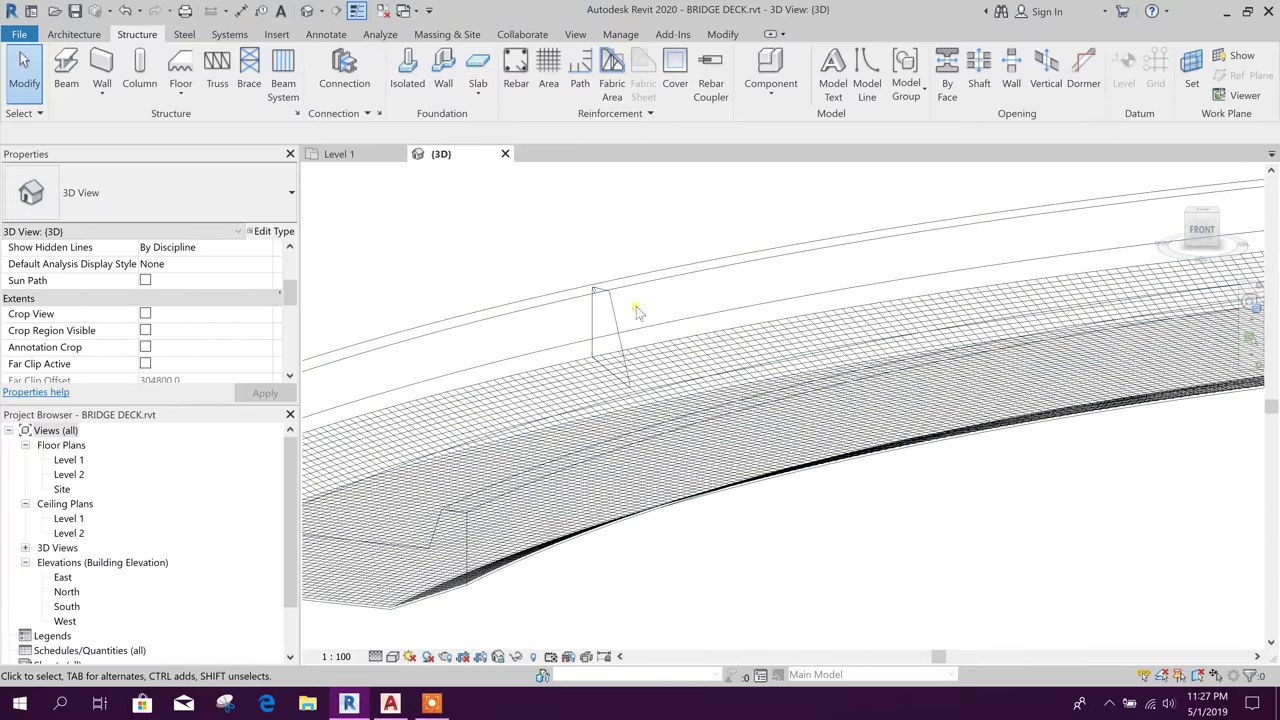
left_click(607, 293)
key("Escape")
middle_click_drag(752, 466, 971, 471, "shift")
left_click(953, 477)
left_click(957, 434)
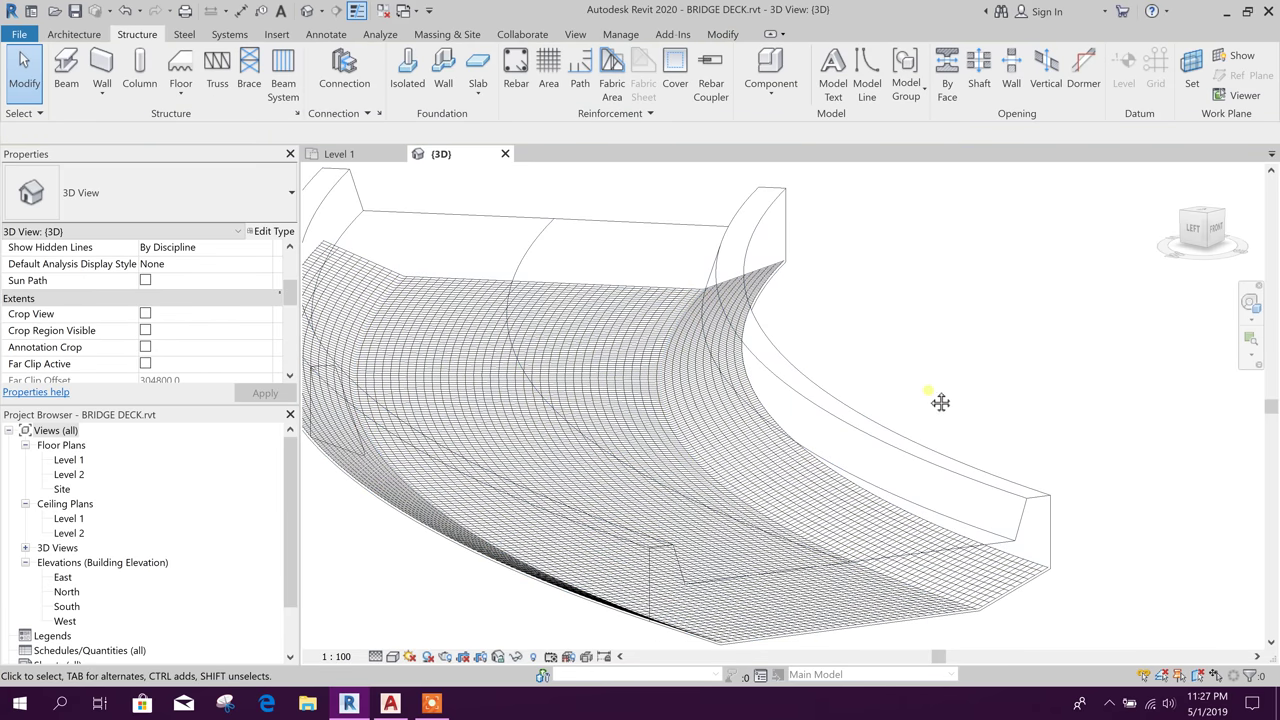
middle_click_drag(940, 400, 1025, 415, "shift")
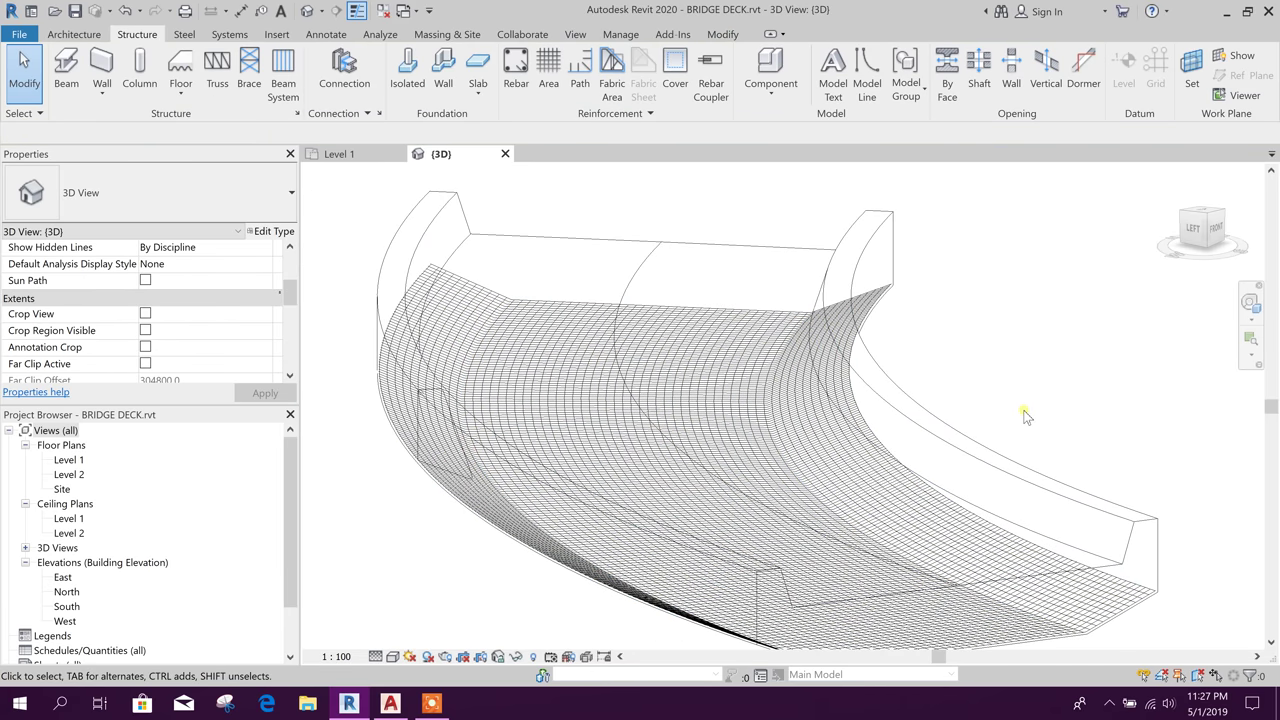
Start an aligned free form rebar and pick the opposite upstand's inner, top and outer faces and the deck's lower sloping face as hosts.
left_click(528, 66)
scroll(1023, 543, "up", 5)
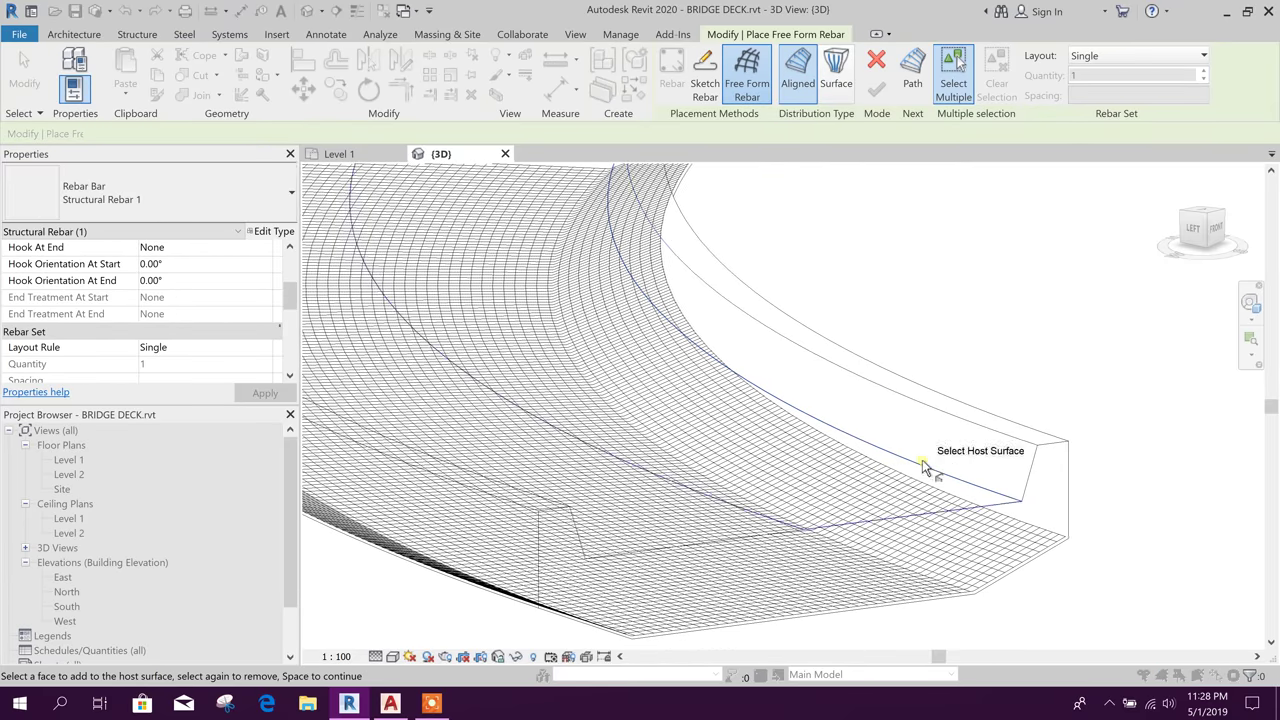
left_click(1025, 470)
middle_click_drag(1120, 500, 655, 535, "shift")
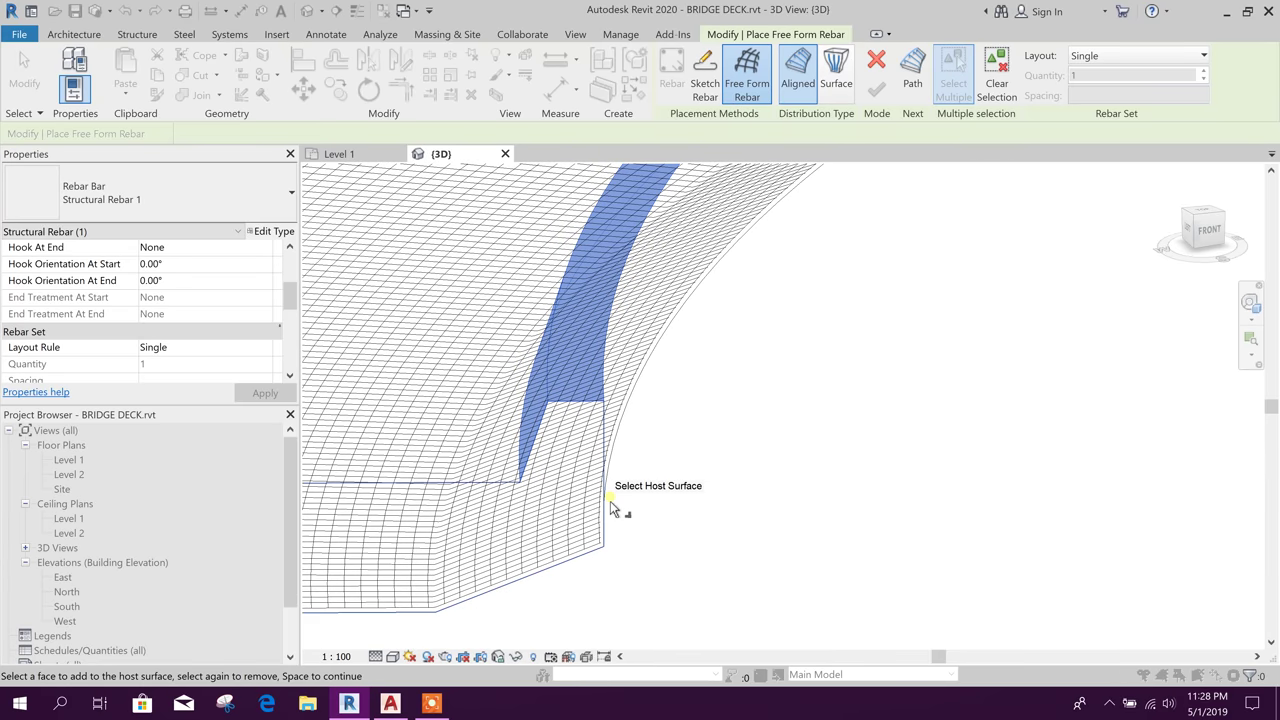
left_click(616, 469)
middle_click_drag(681, 574, 757, 511)
middle_click_drag(760, 320, 843, 617, "shift")
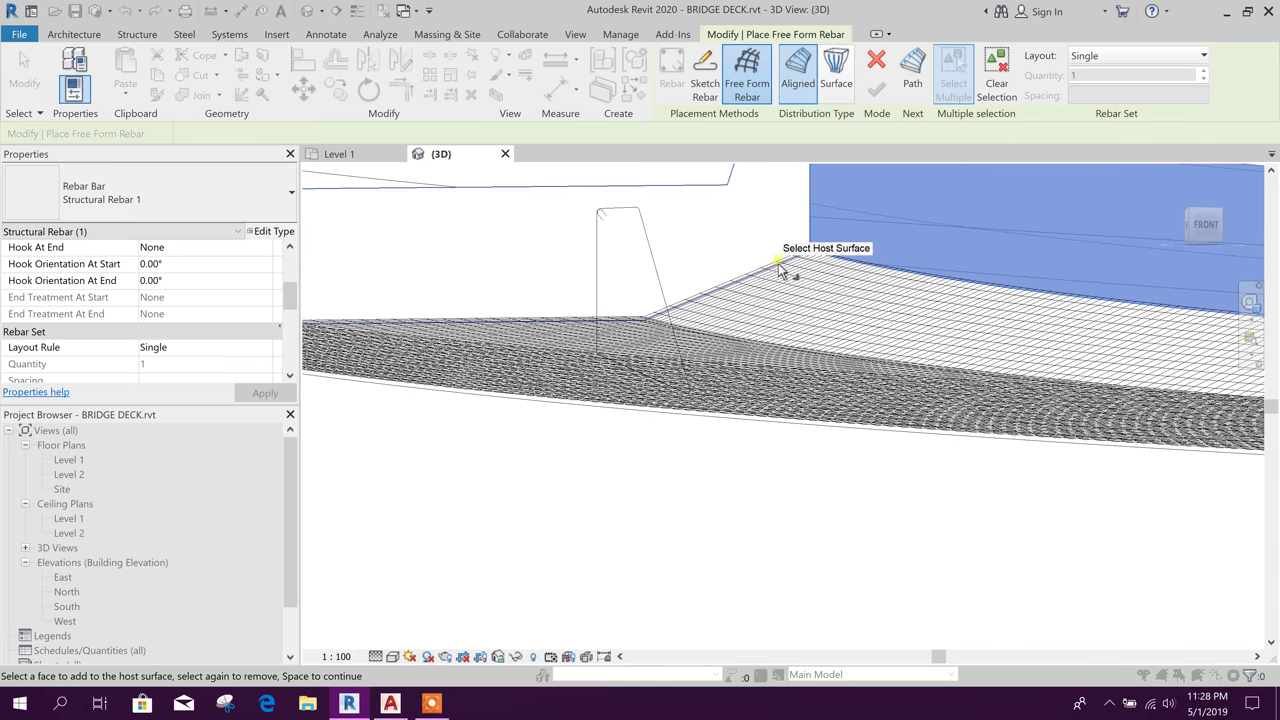
middle_click_drag(763, 329, 865, 233, "shift")
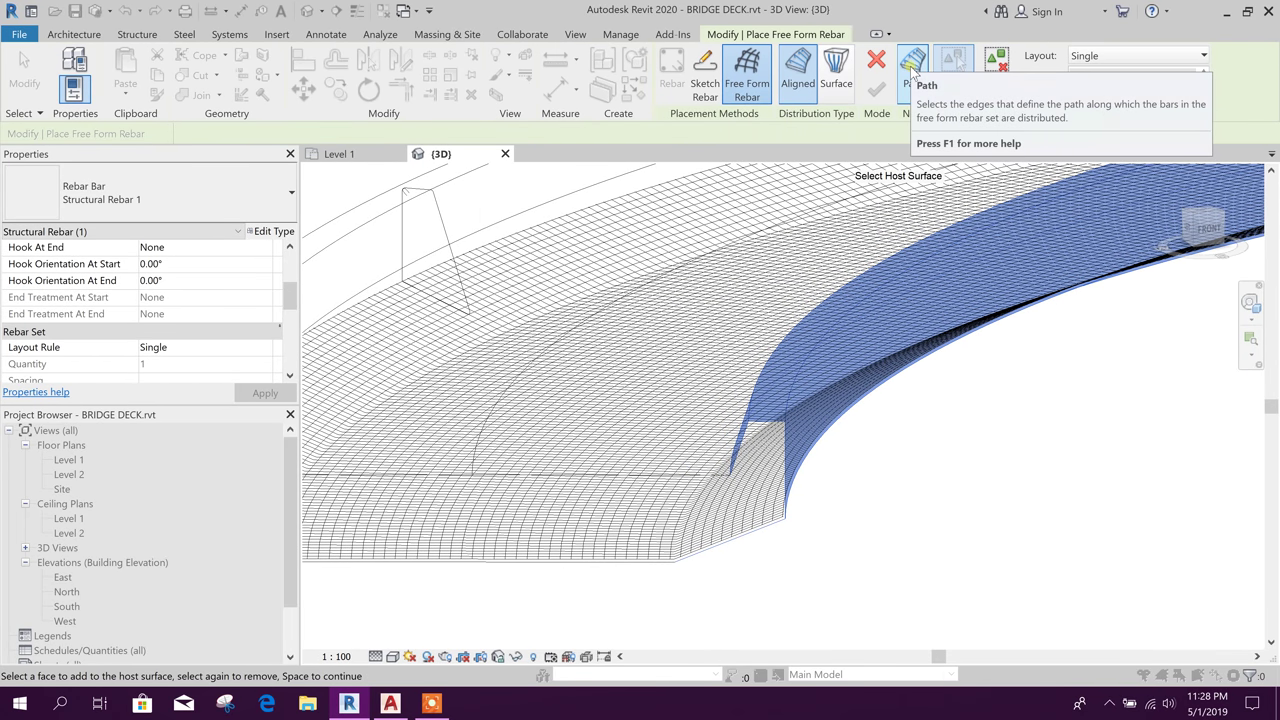
Pick the opposite upstand's outer top edge as the distribution path and finish the free form rebar.
left_click(911, 70)
scroll(832, 418, "up", 2)
middle_click_drag(832, 418, 789, 355, "shift")
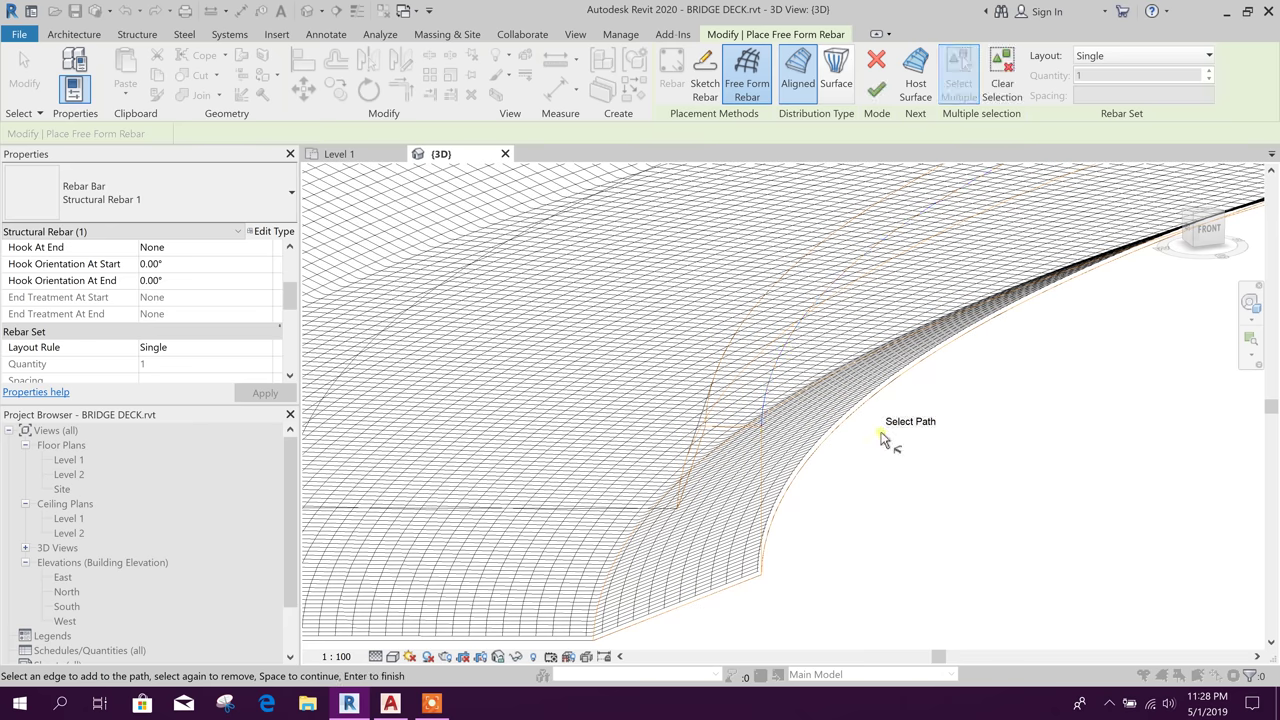
left_click(877, 90)
scroll(890, 508, "down", 2)
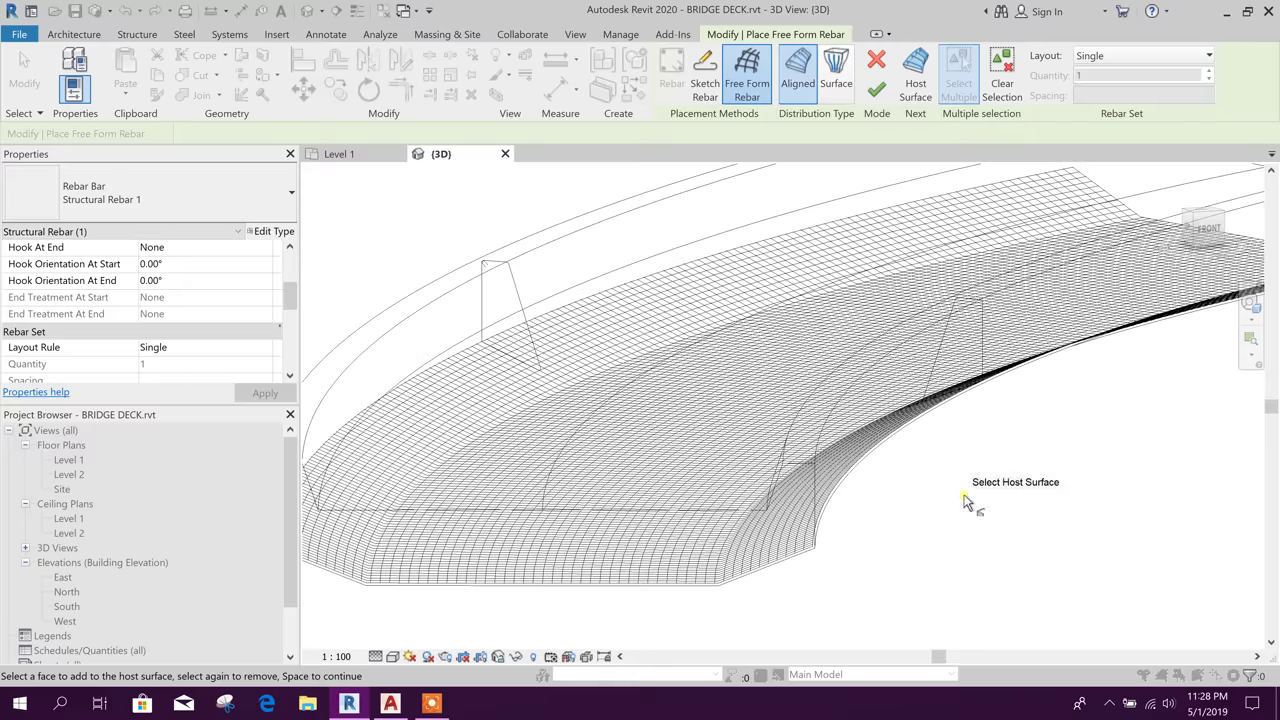
middle_click_drag(995, 450, 960, 500)
scroll(958, 475, "up", 2)
Edit the opposite upstand bar's constraints to close the bar at its outer top corner.
left_click(953, 384)
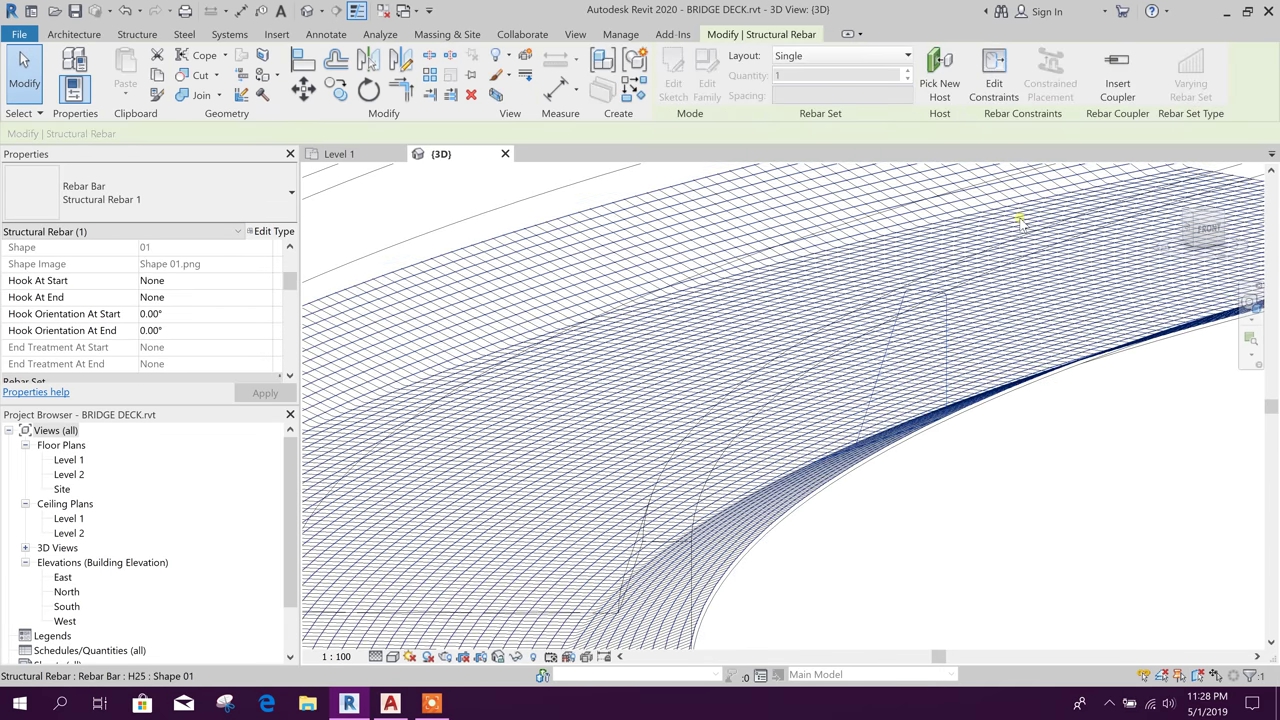
scroll(977, 321, "up", 4)
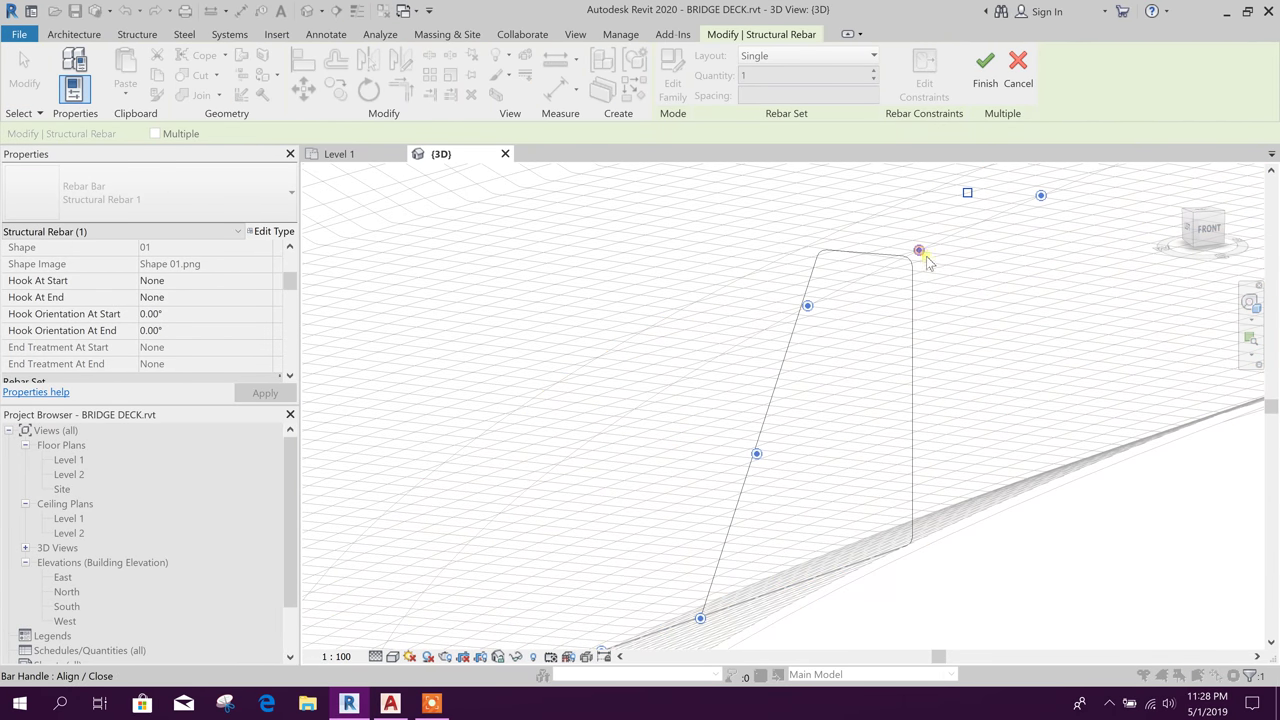
scroll(928, 433, "down", 2)
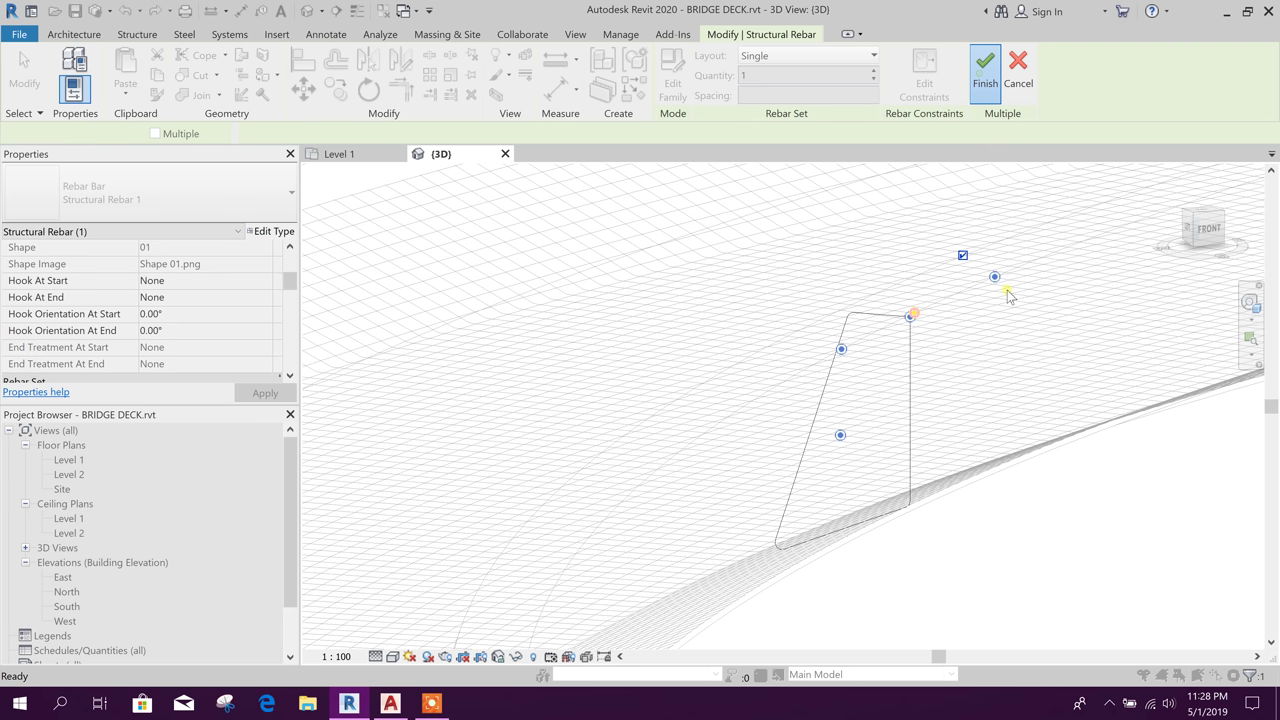
left_click(937, 549)
Change the style of the opposite upstand's closed bar to Stirrup / Tie.
left_click(909, 433)
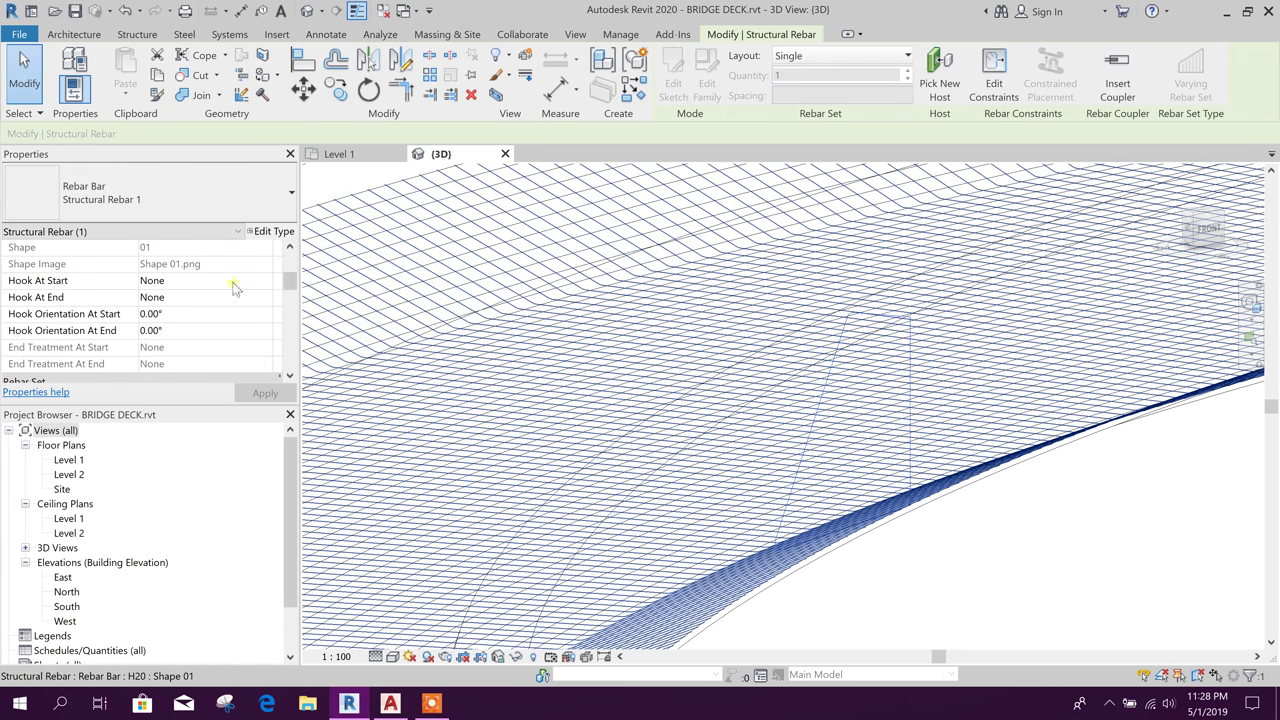
mouse_move(288, 280)
left_mouse_down()
mouse_move(289, 309)
mouse_move(290, 283)
left_mouse_up()
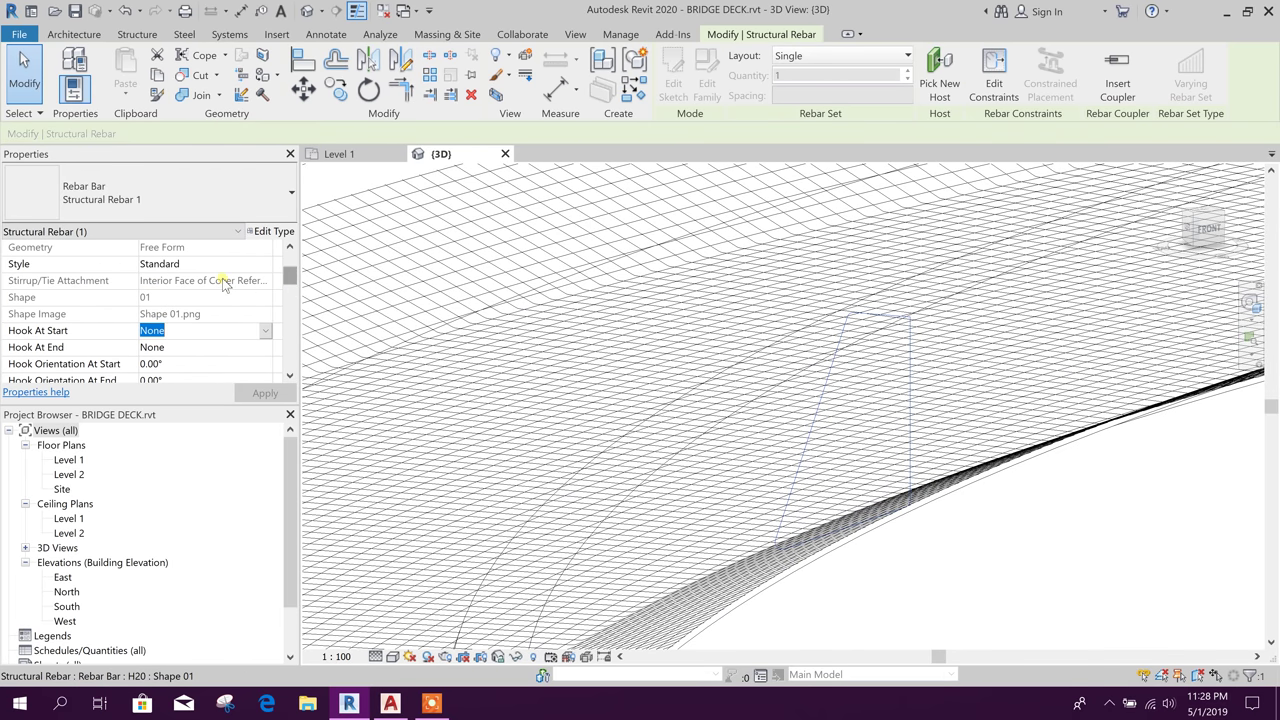
left_click(265, 264)
left_click(266, 293)
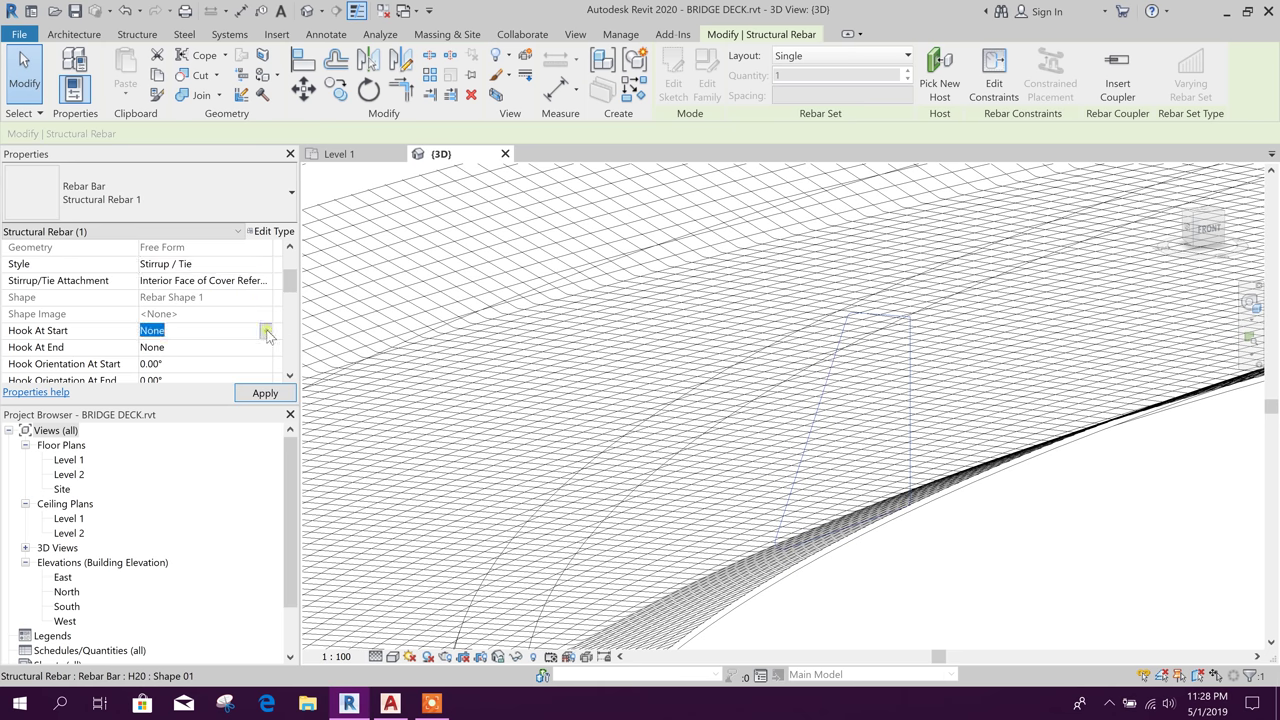
Set both the start and end hooks of the opposite upstand's tie to Stirrup/Tie - 135 deg.
left_click(266, 331)
left_click(234, 381)
left_click(265, 347)
left_click(234, 397)
left_click(265, 393)
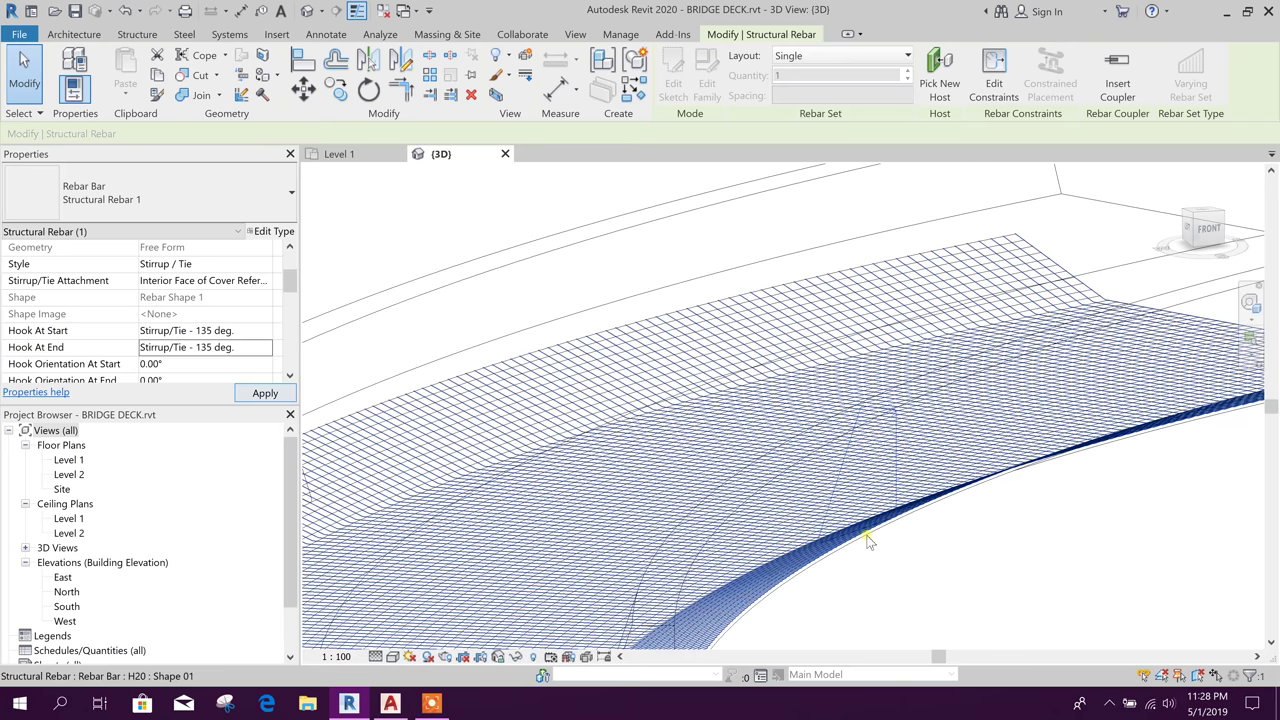
left_click(929, 571)
Change the bar type of the opposite upstand's tie to H12.
middle_click_drag(971, 564, 1013, 542)
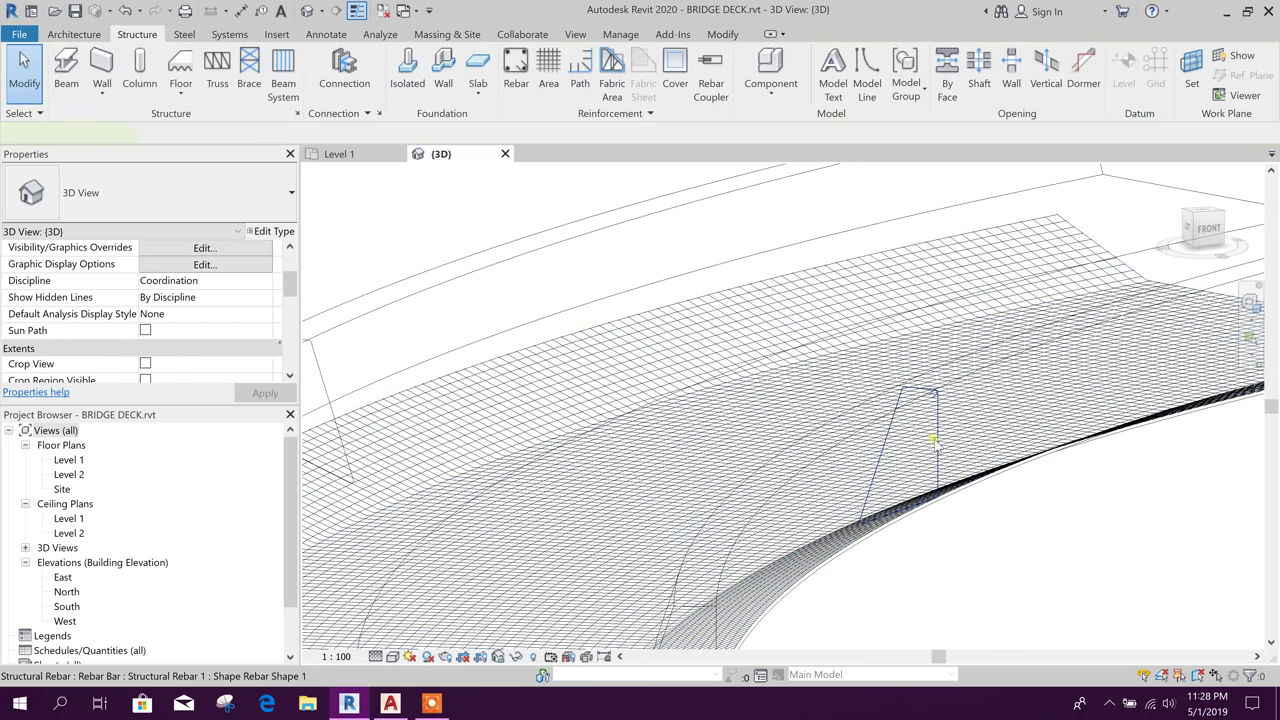
left_click(932, 440)
left_click(218, 200)
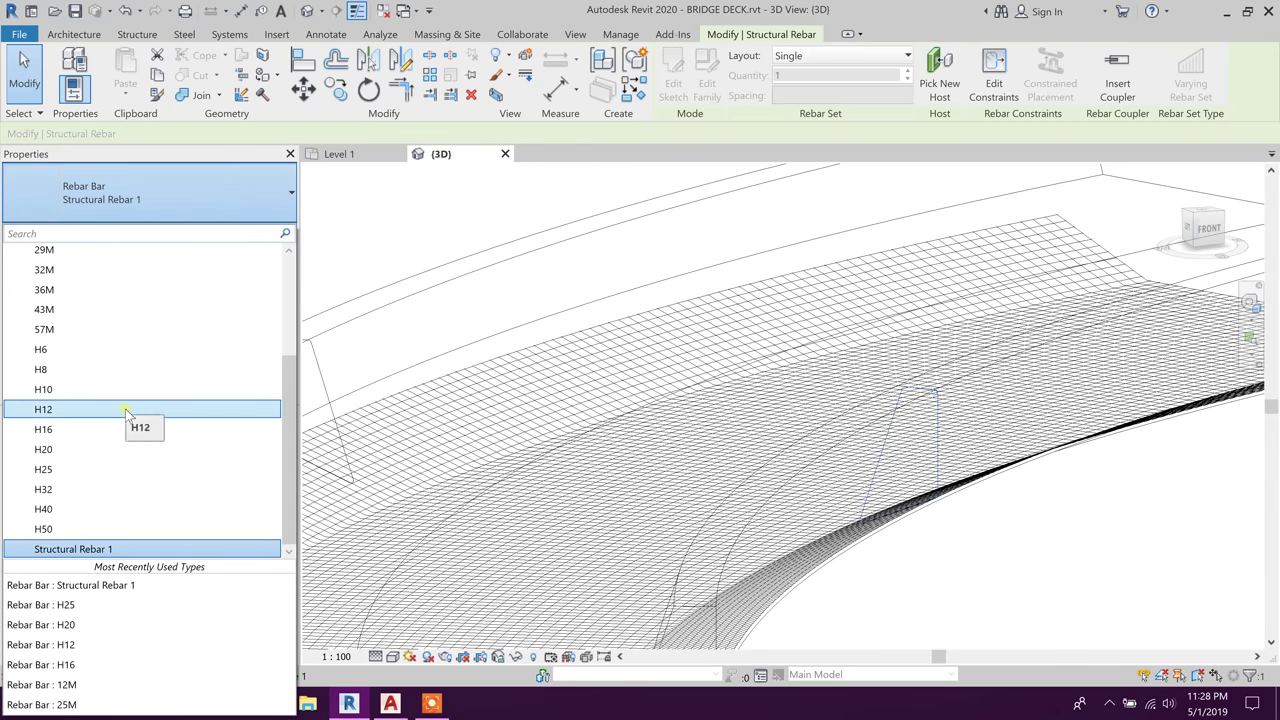
left_click(125, 410)
left_click(1043, 537)
Change the bar type of the first upstand's tie to H12 as well.
middle_click_drag(1043, 537, 783, 572, "shift")
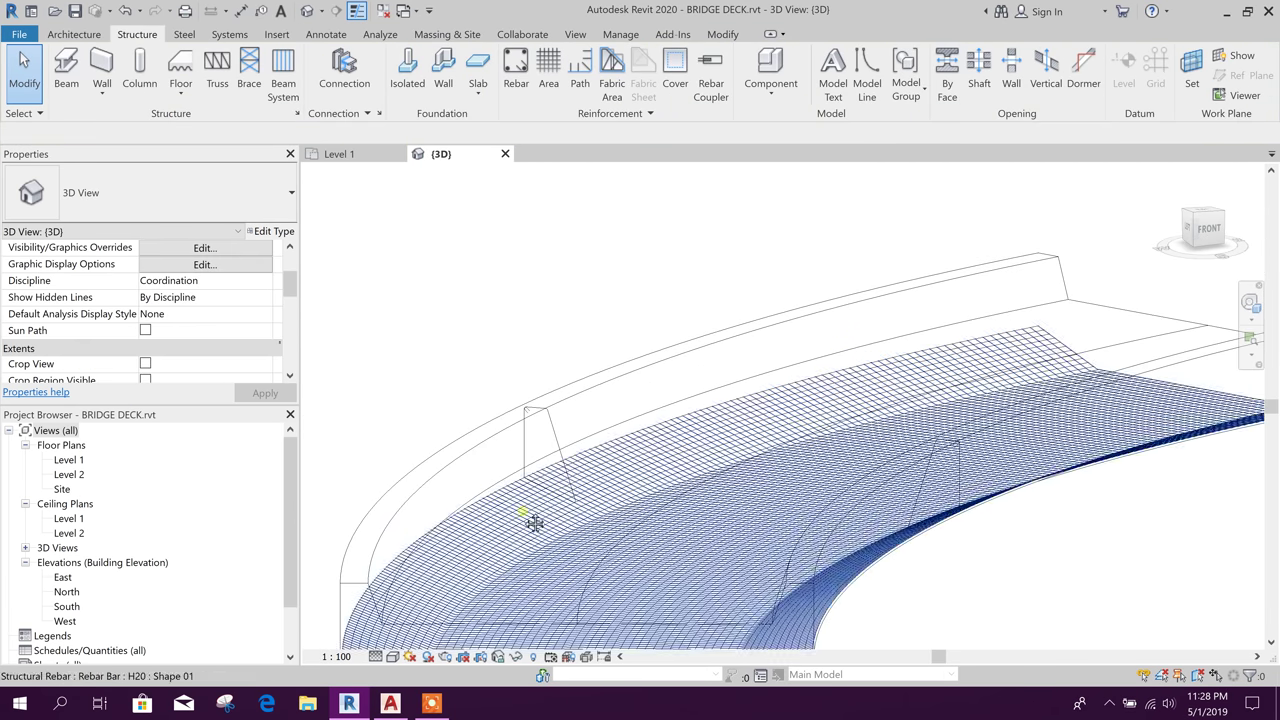
middle_click_drag(509, 459, 640, 423)
scroll(640, 423, "up", 1)
left_click(680, 384)
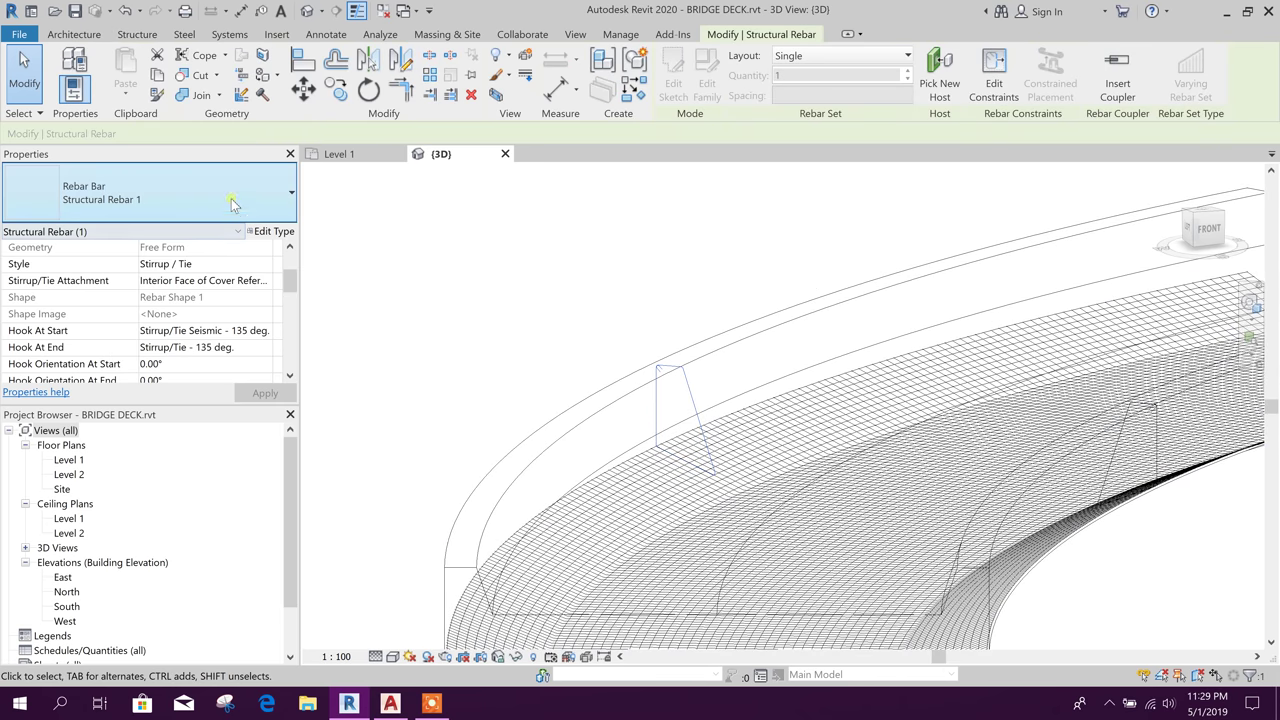
left_click(232, 203)
left_click(80, 409)
left_click(575, 293)
Examine the end face and profile of the first edge upstand at the deck's near end.
middle_click_drag(577, 298, 937, 595, "shift")
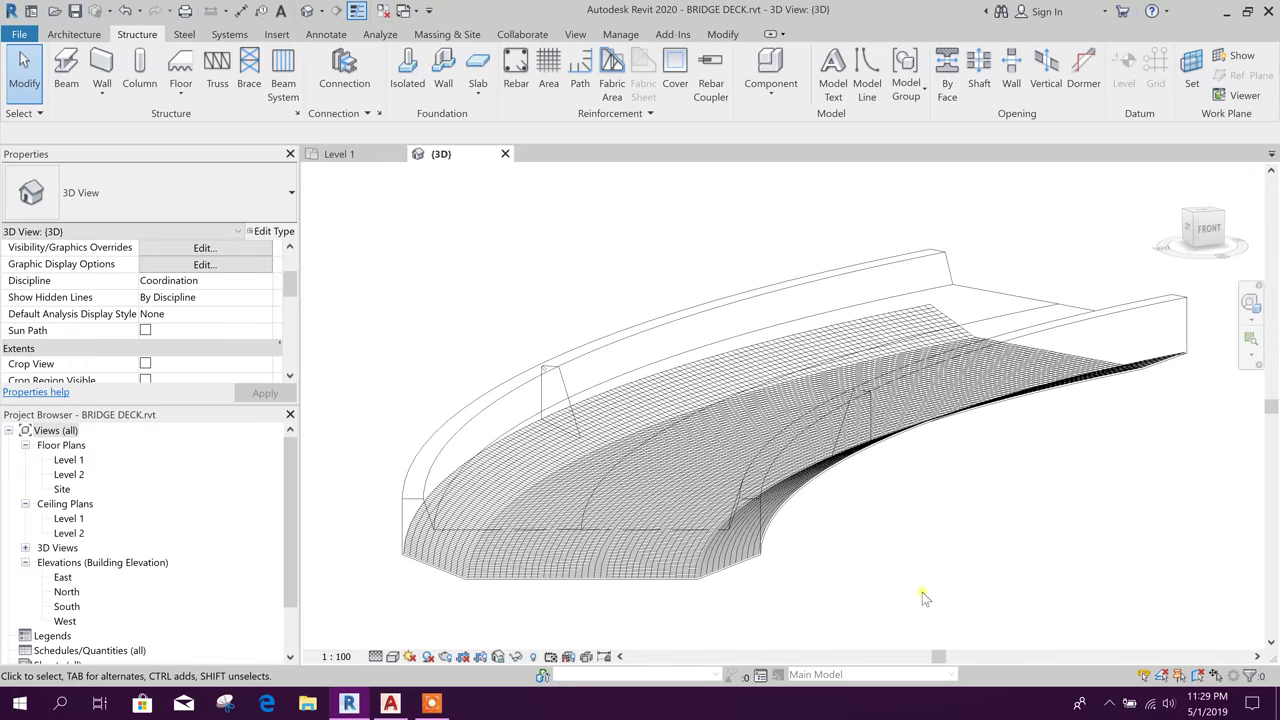
scroll(416, 525, "up", 5)
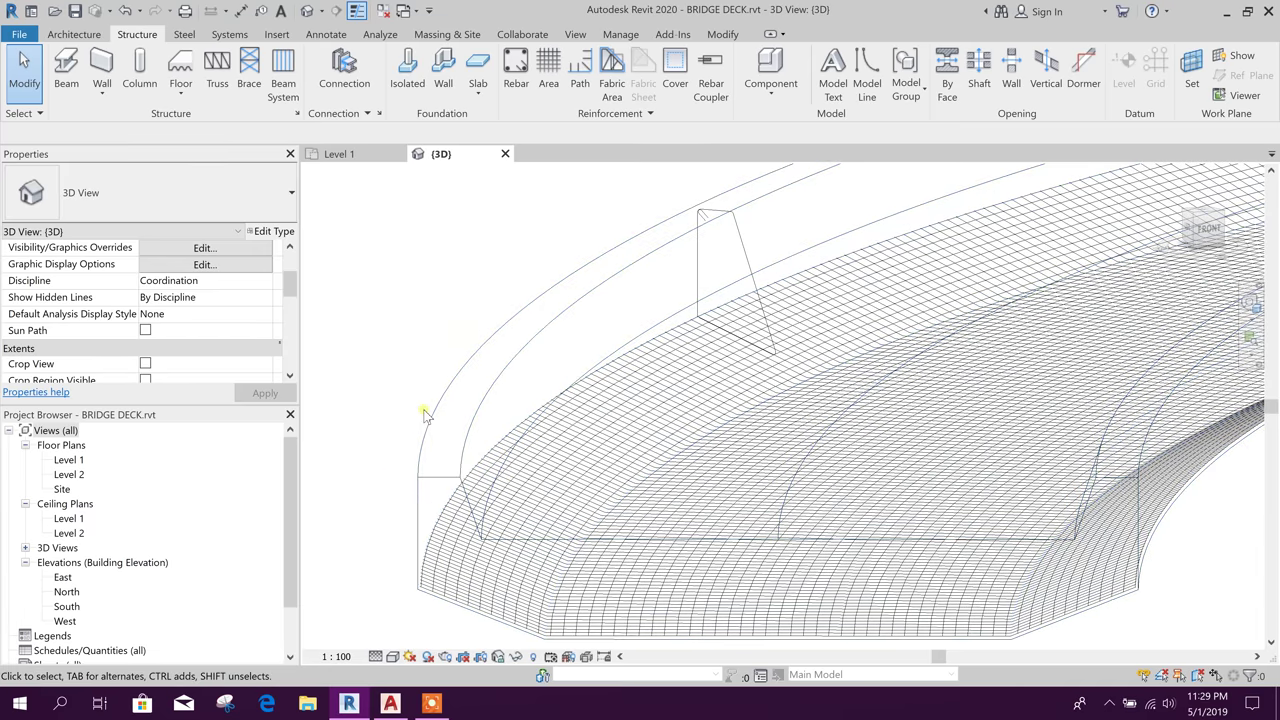
scroll(411, 443, "down", 2)
middle_click_drag(924, 597, 870, 572, "shift")
middle_click_drag(580, 549, 918, 585)
scroll(609, 495, "up", 2)
scroll(606, 490, "up", 2)
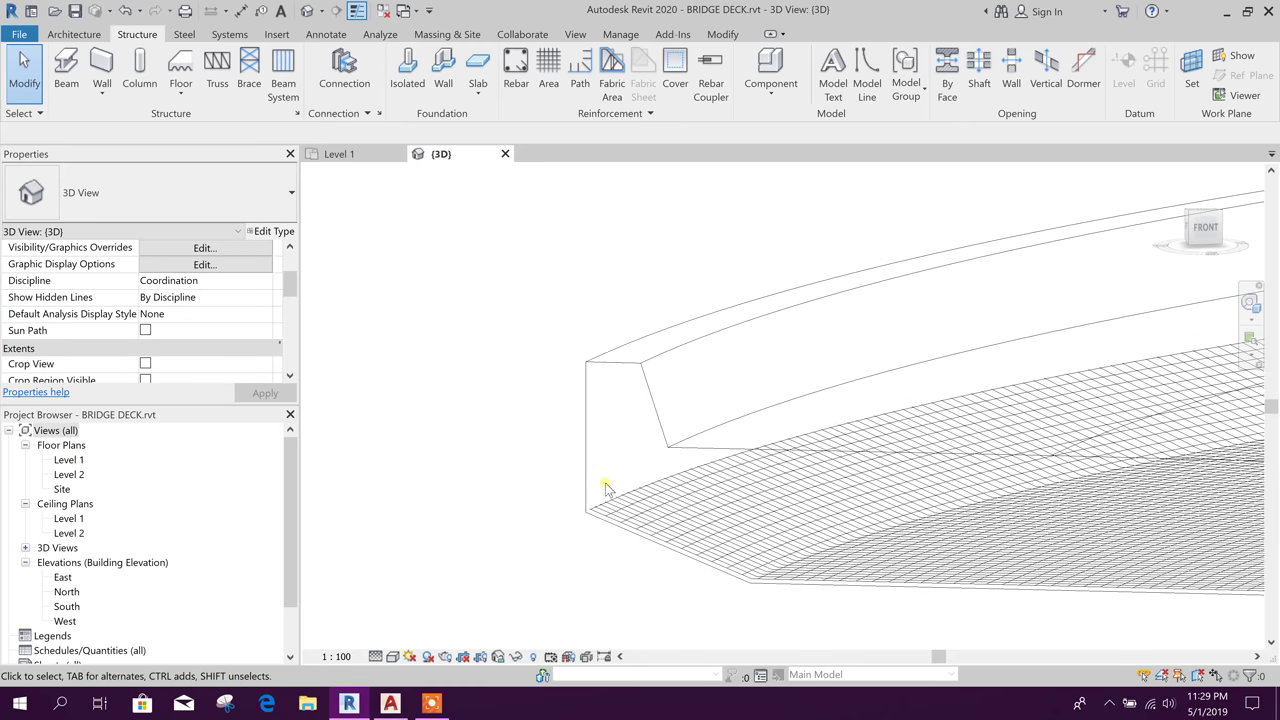
middle_click_drag(632, 414, 606, 449)
scroll(606, 449, "up", 1)
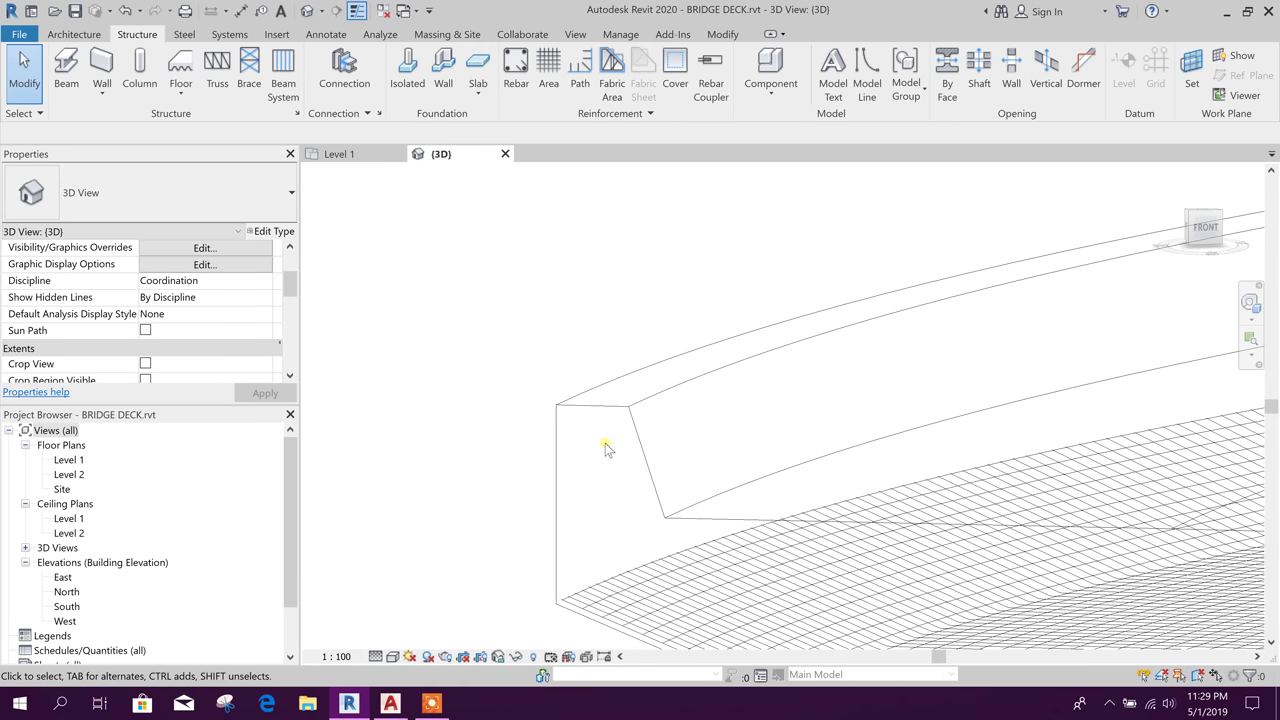
middle_click_drag(605, 443, 593, 492)
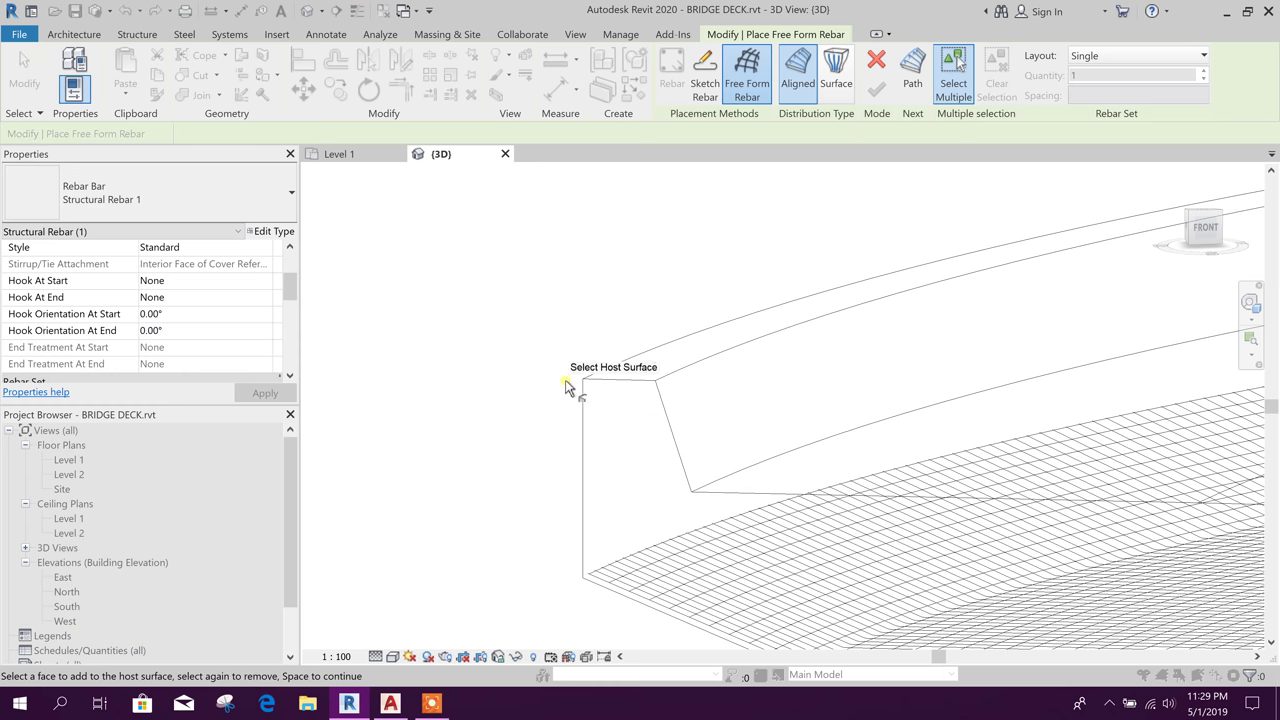
Start a free form rebar with Surface distribution for the first edge upstand and bring its outer side face into reach as host surface.
left_click(834, 75)
scroll(643, 374, "down", 1)
middle_click_drag(562, 494, 727, 450, "shift")
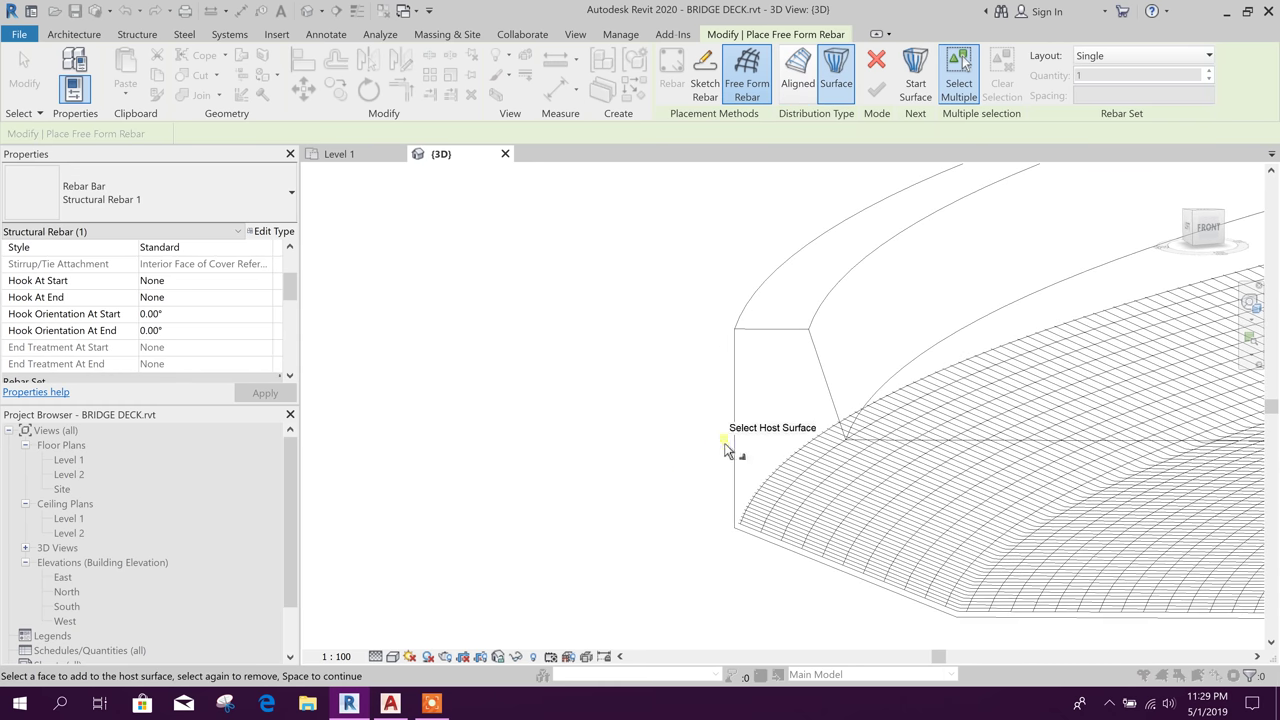
middle_click_drag(849, 363, 610, 478)
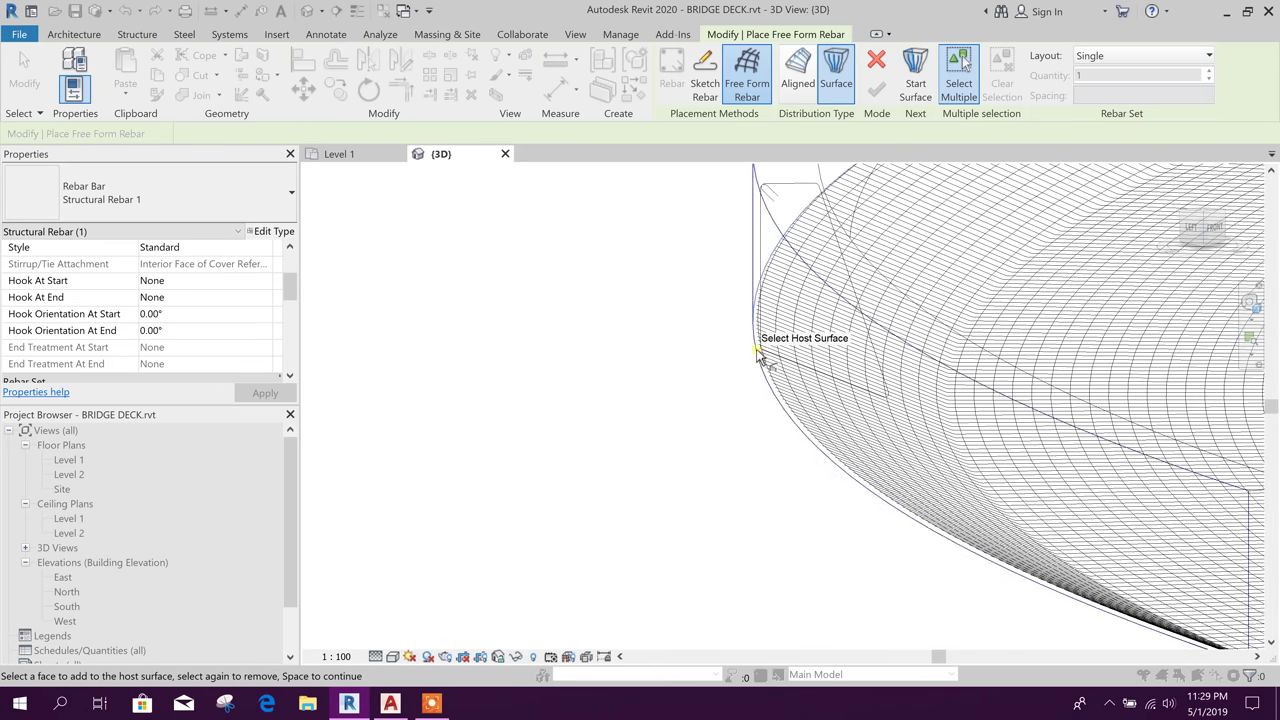
Create a surface free form rebar hosted on the parapet's outer side face, from the sloped soffit face to the parapet's top face.
left_click(761, 357)
middle_click_drag(761, 355, 623, 506, "shift")
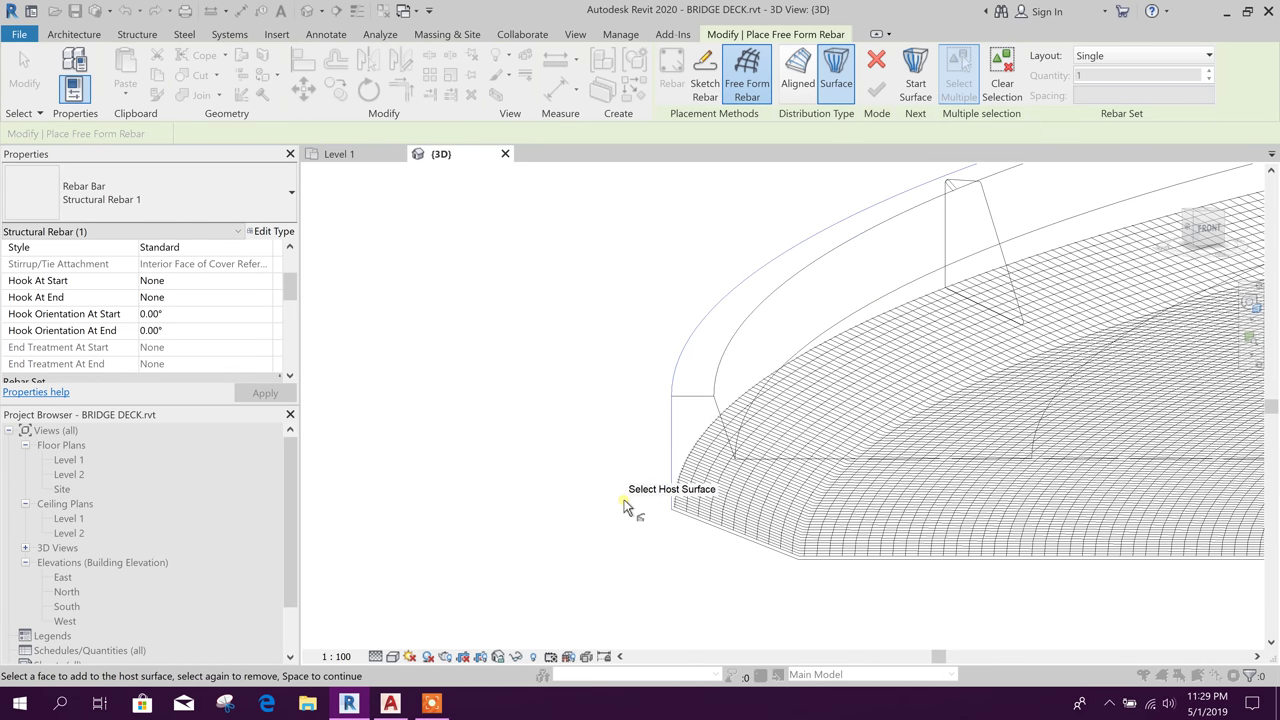
left_click(915, 78)
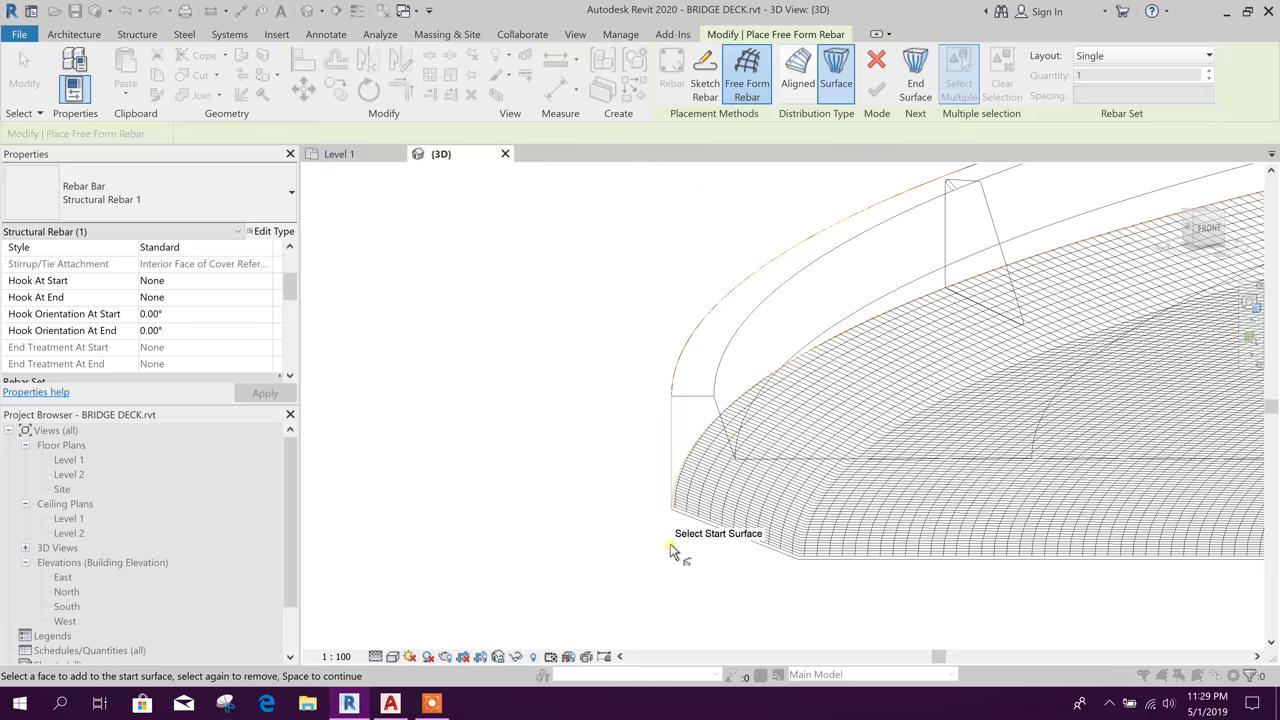
middle_click_drag(745, 568, 773, 352, "shift")
left_click(697, 378)
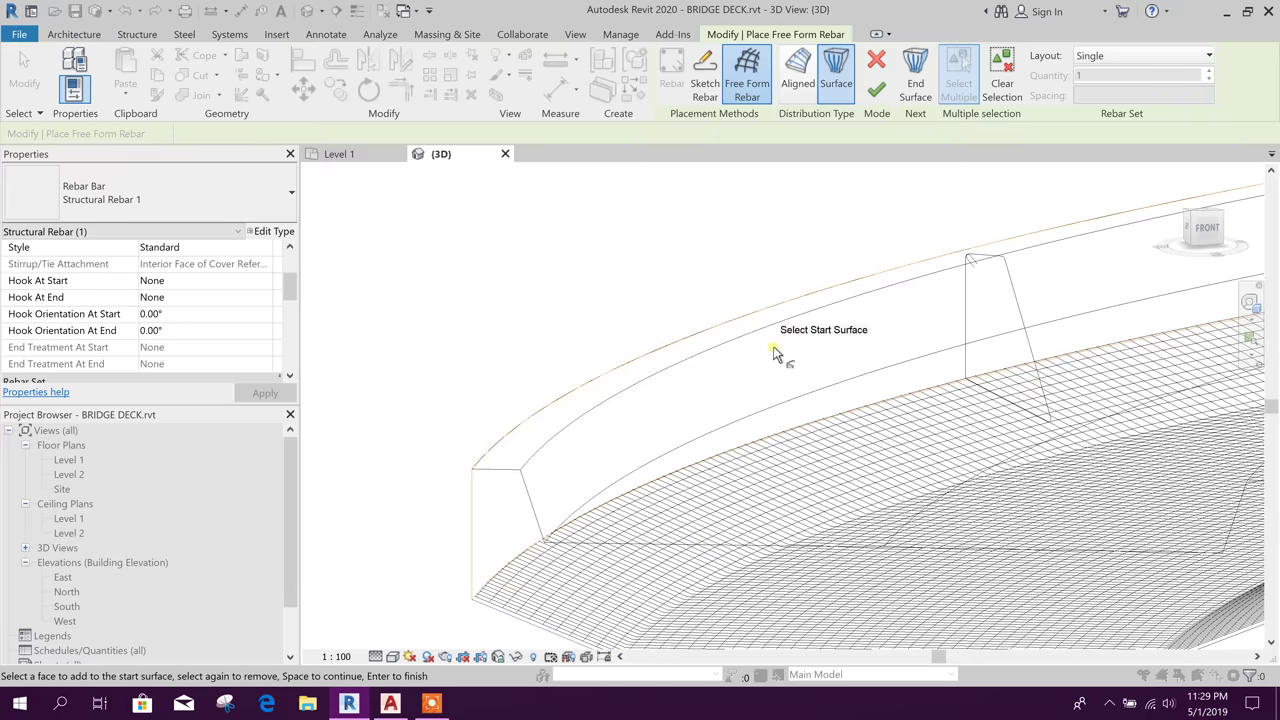
left_click(913, 78)
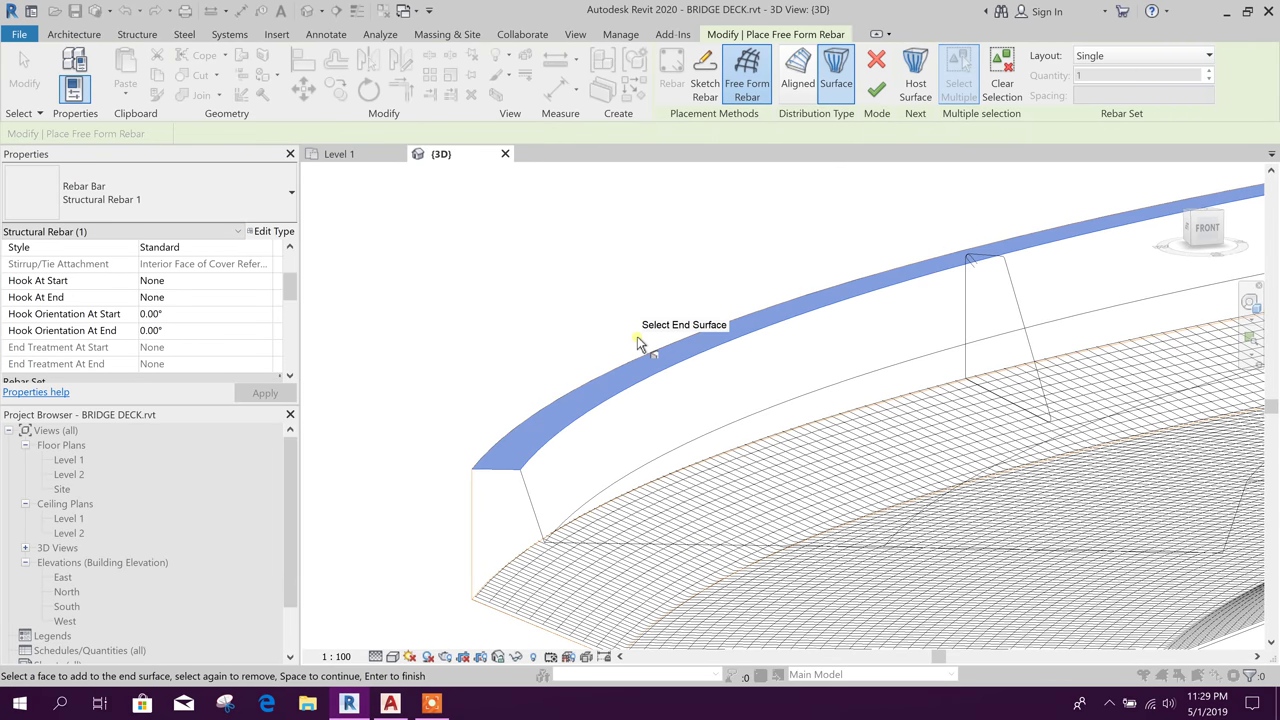
scroll(640, 343, "down", 3)
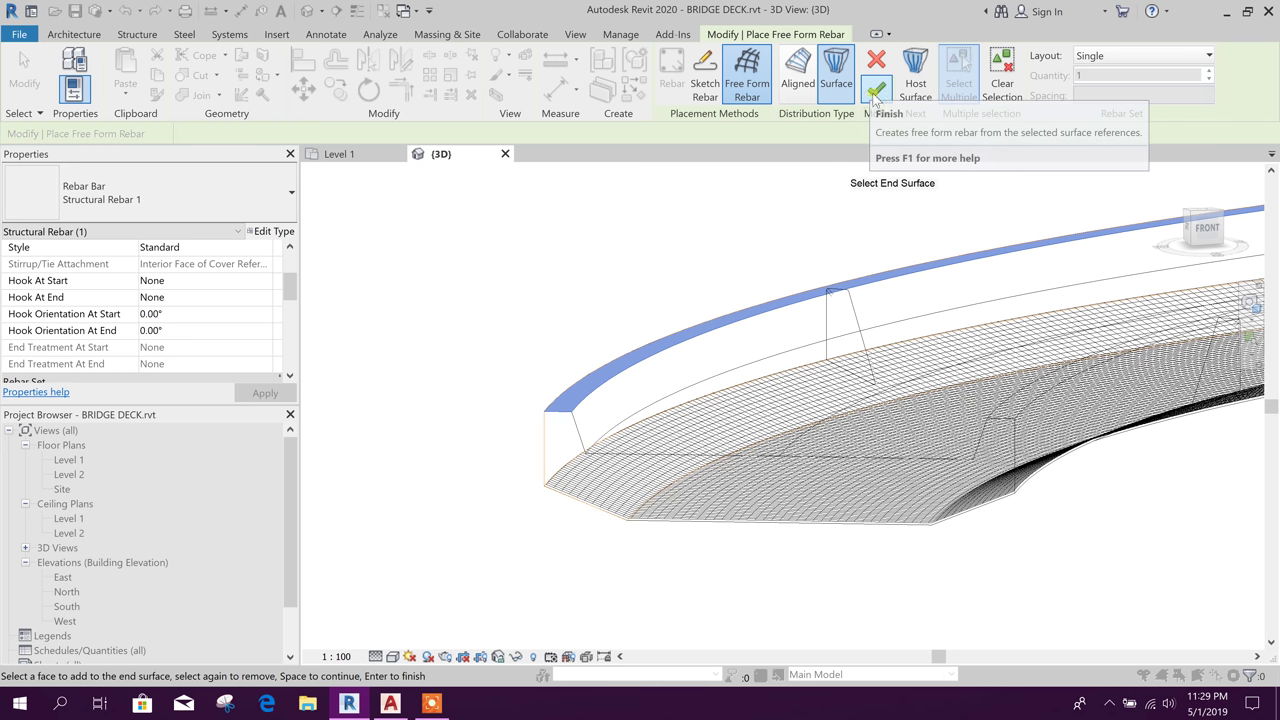
left_click(876, 92)
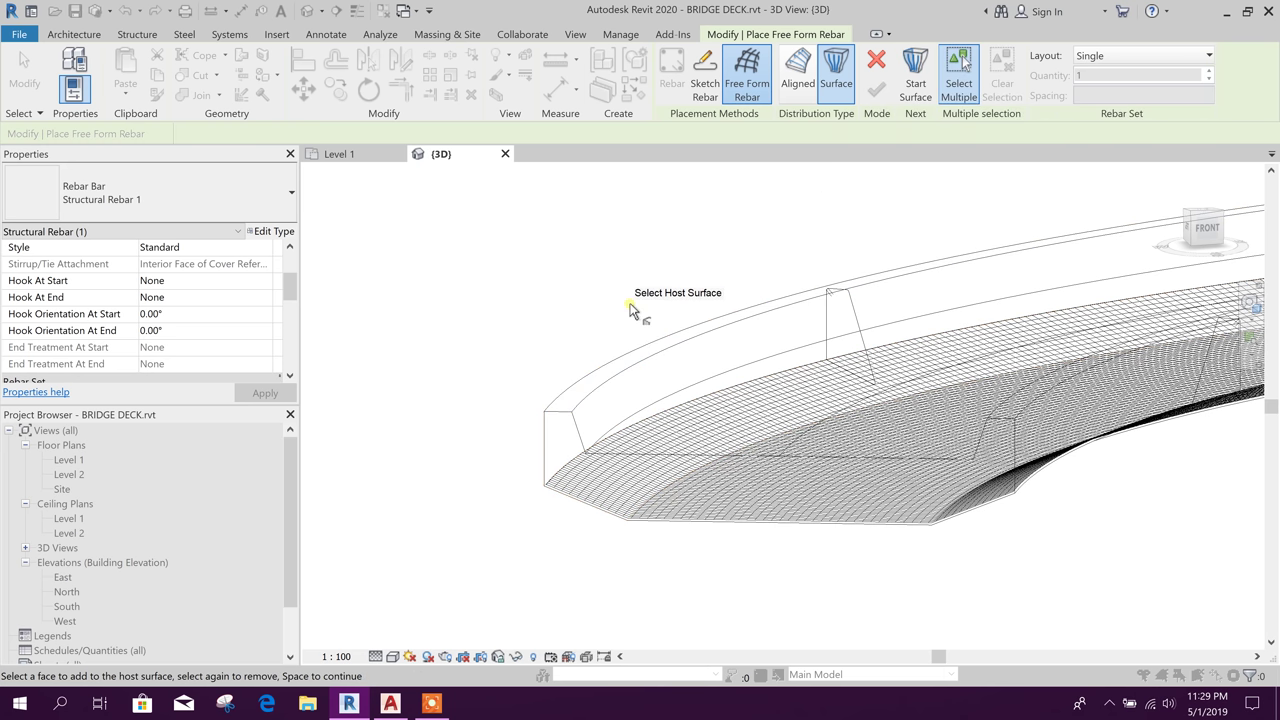
scroll(560, 510, "up", 5)
key("Escape")
Examine the new single bar at the lower outer corner of the deck's end.
middle_click_drag(530, 484, 657, 409, "shift")
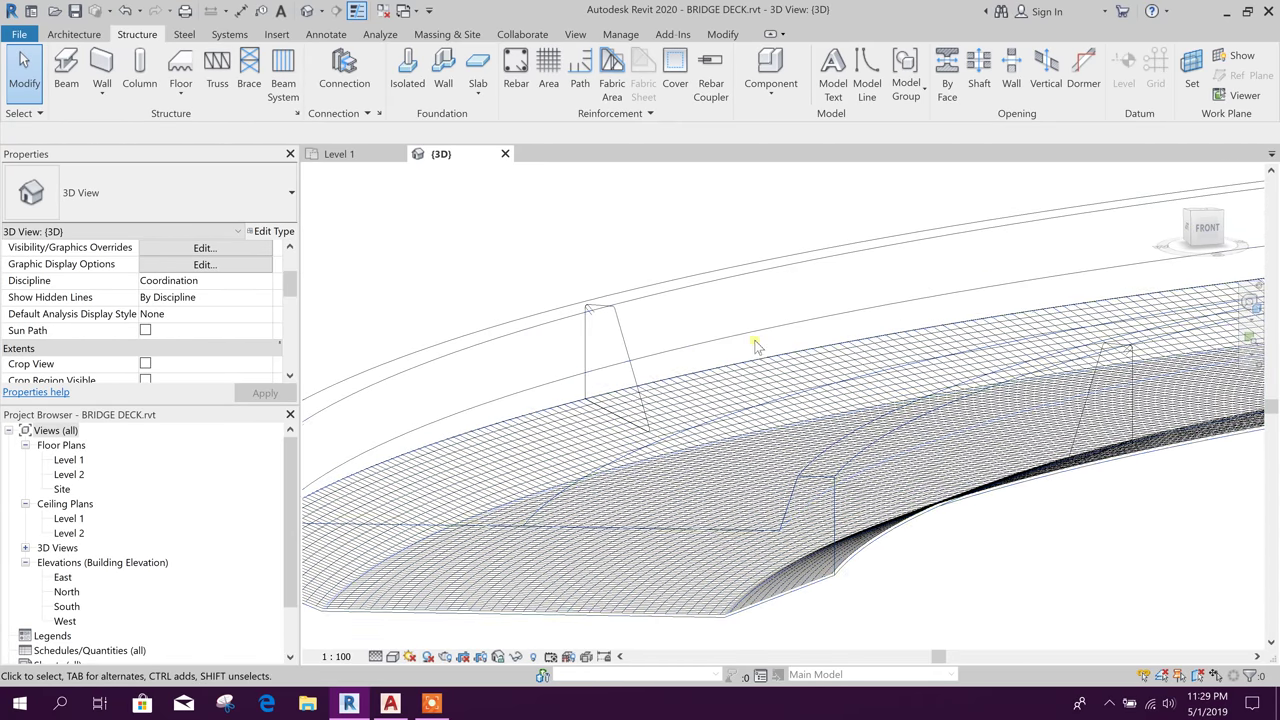
scroll(560, 510, "up", 2)
scroll(525, 535, "up", 4)
scroll(525, 535, "up", 4)
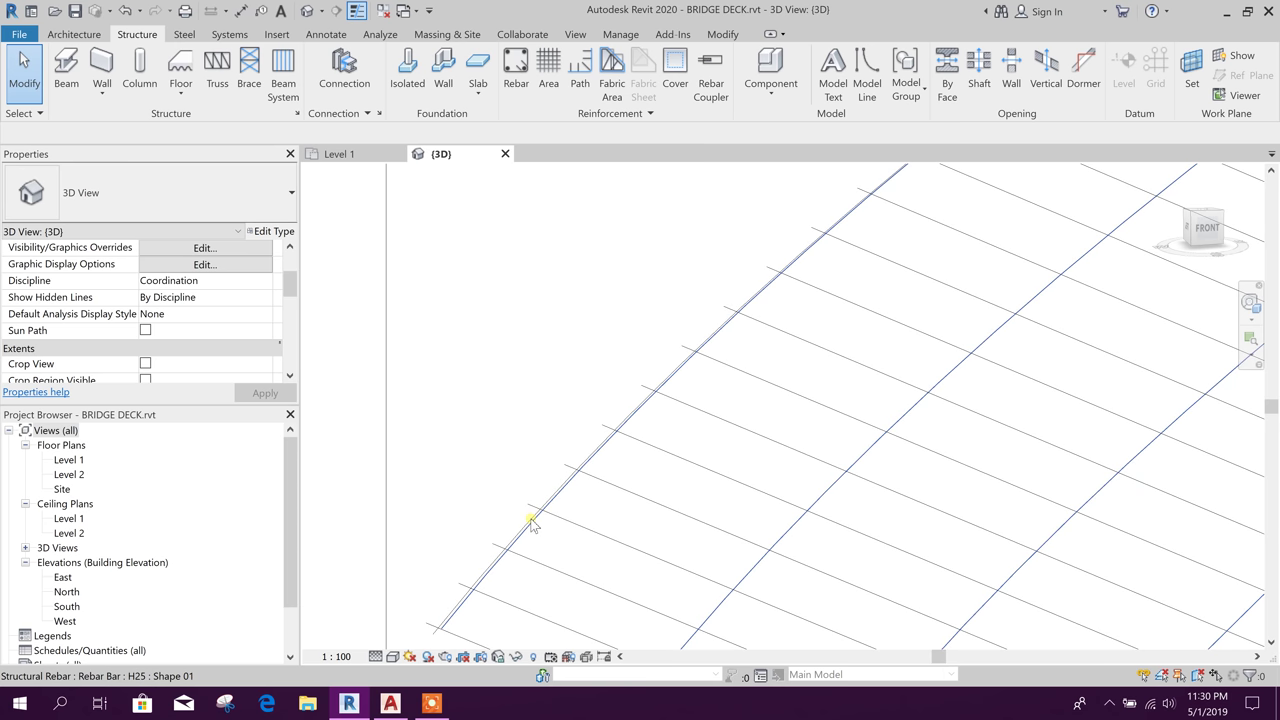
scroll(535, 527, "up", 3)
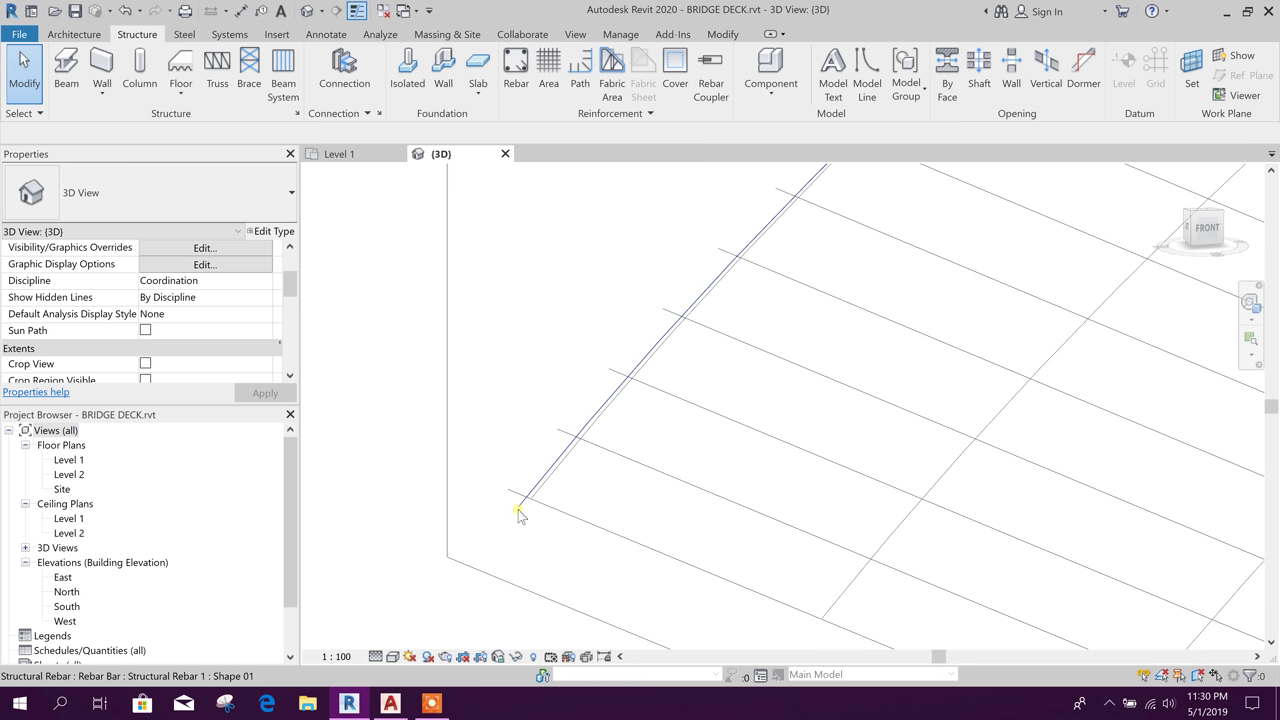
left_click(519, 513)
scroll(510, 490, "down", 5)
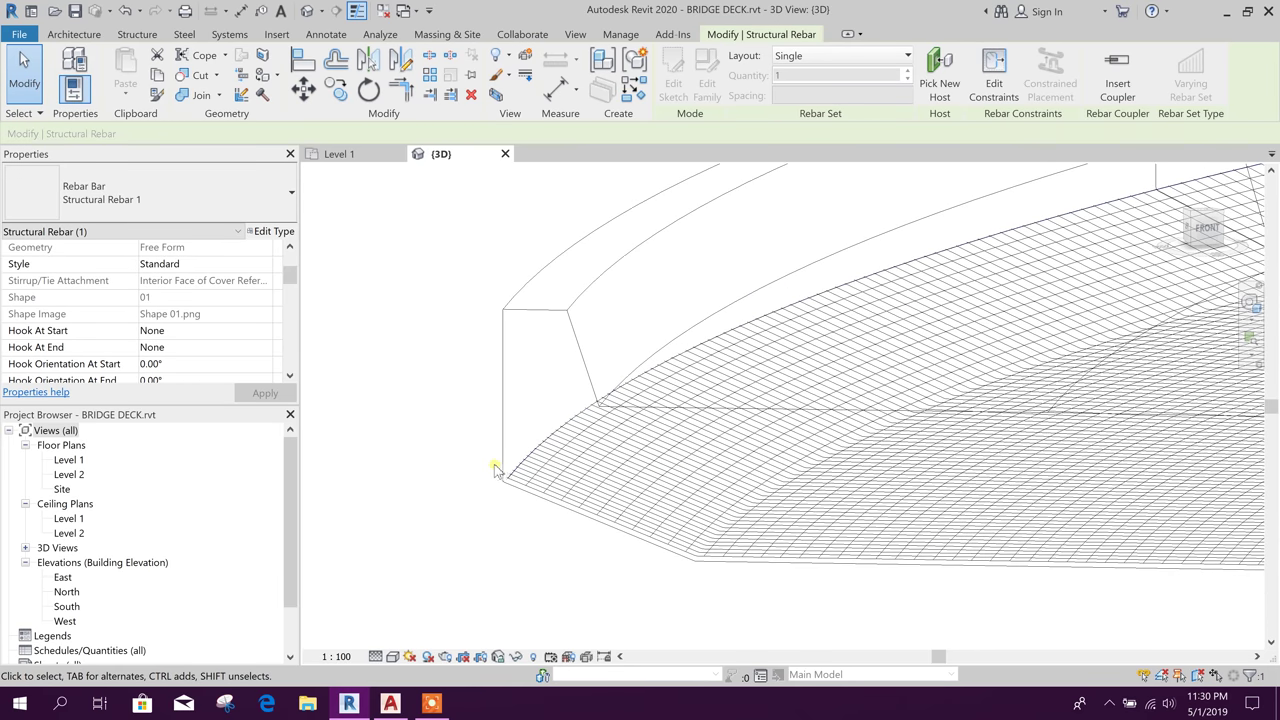
middle_click_drag(607, 549, 525, 480)
left_click(530, 472)
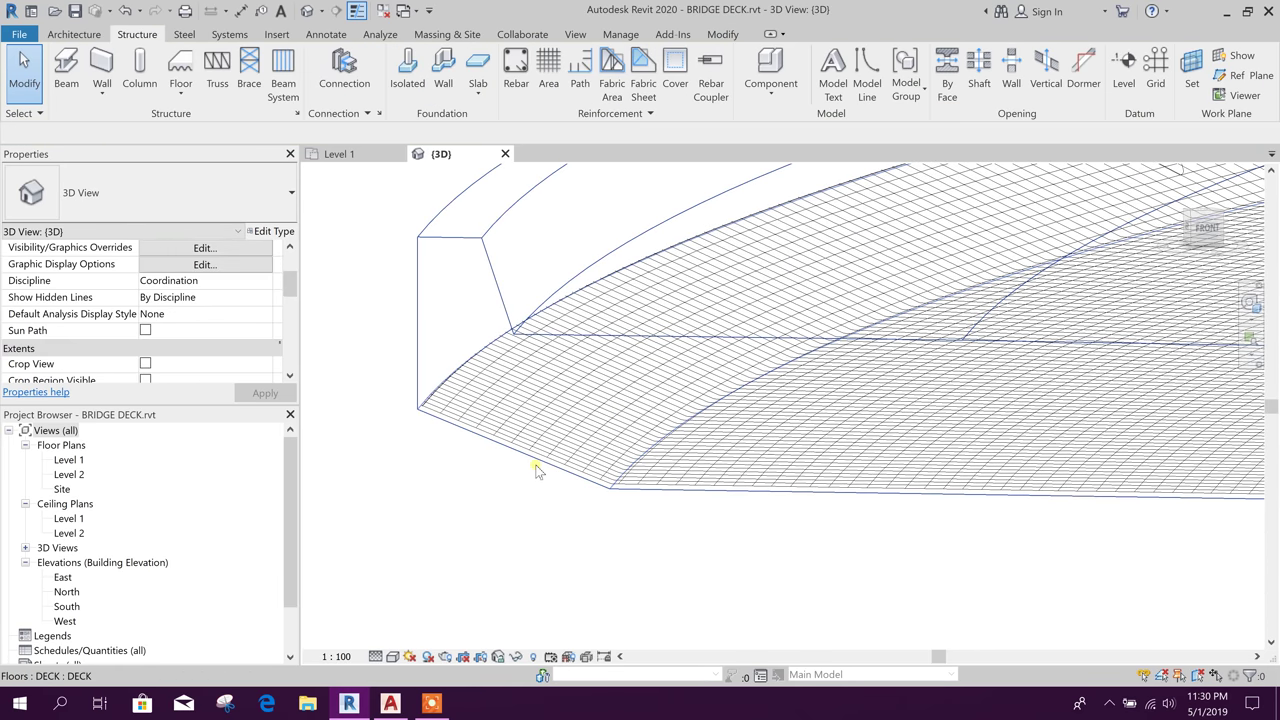
Hide the transverse and longitudinal deck soffit rebar sets in the 3D view.
left_click(565, 455)
scroll(434, 437, "up", 4)
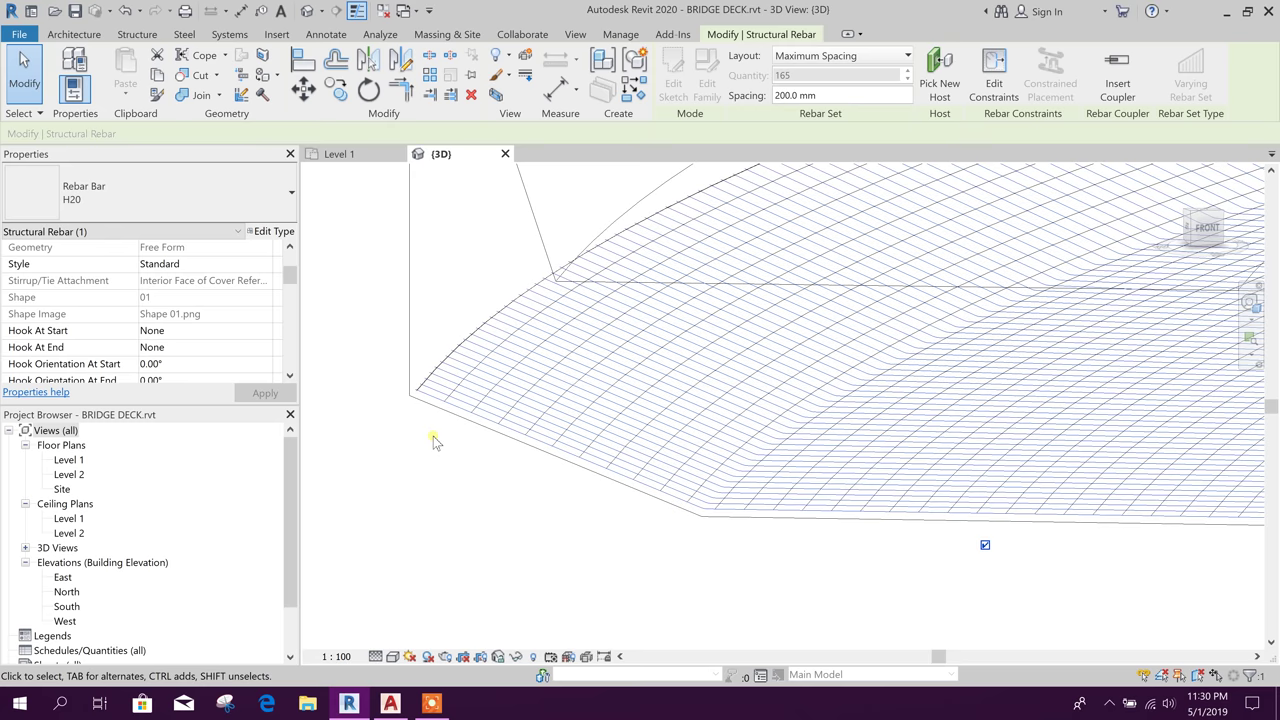
scroll(505, 381, "up", 3)
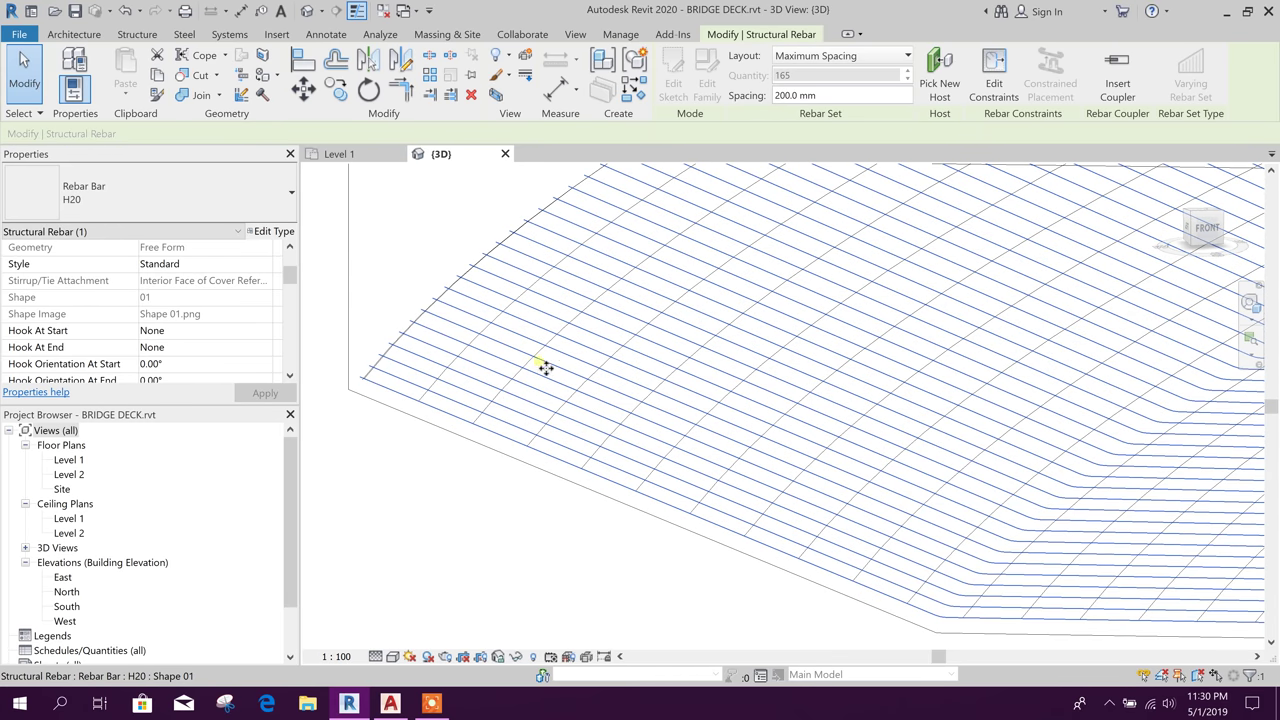
scroll(631, 460, "up", 5)
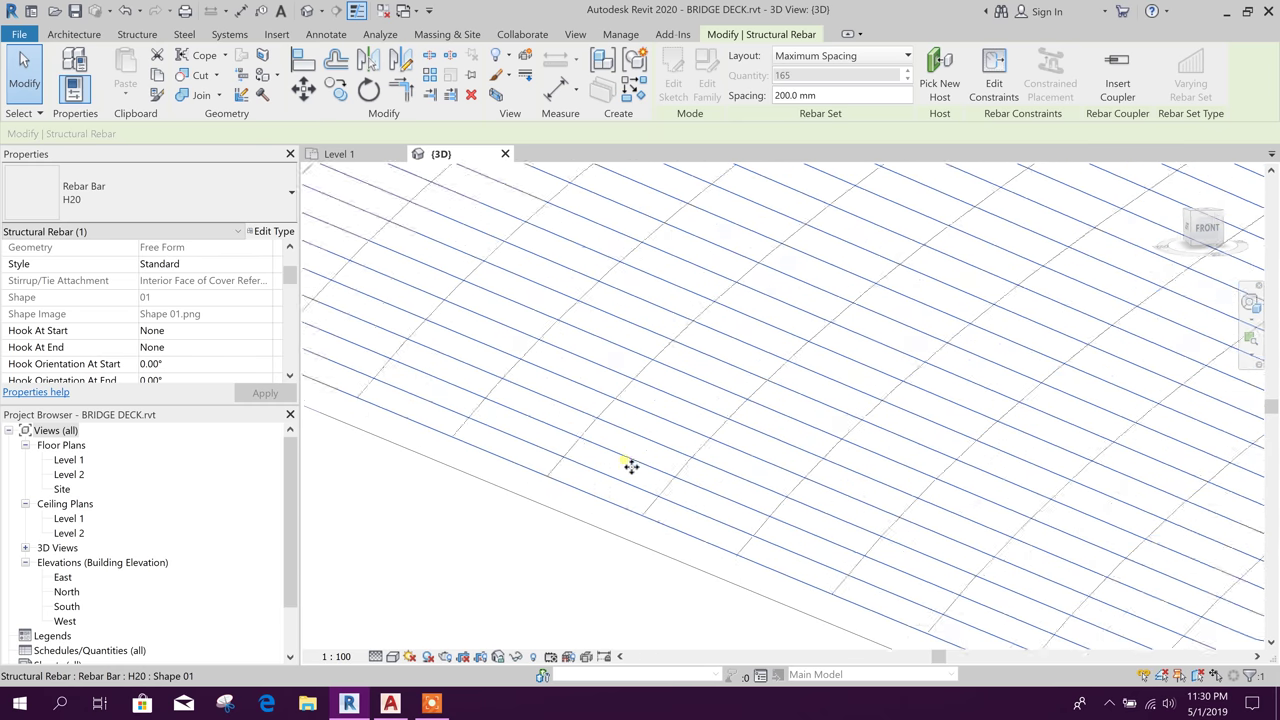
left_click(562, 437, "ctrl")
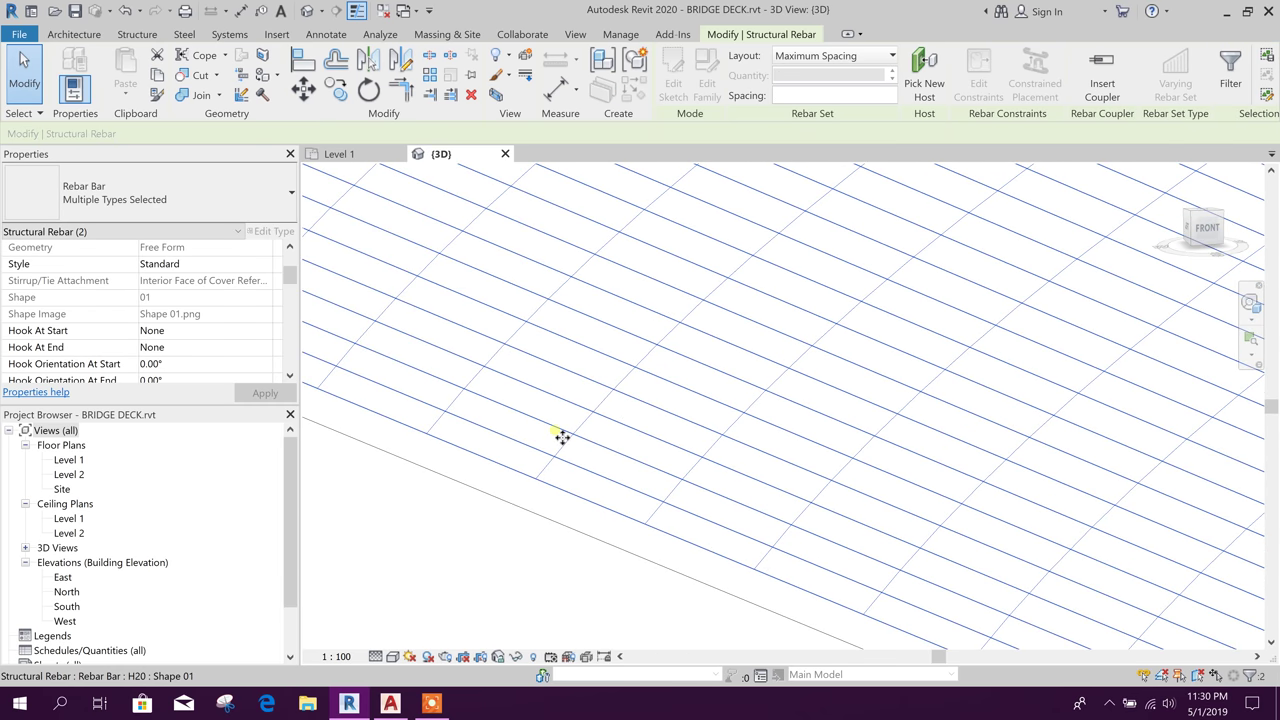
scroll(540, 440, "down", 3)
scroll(510, 420, "up", 4)
scroll(520, 410, "down", 2)
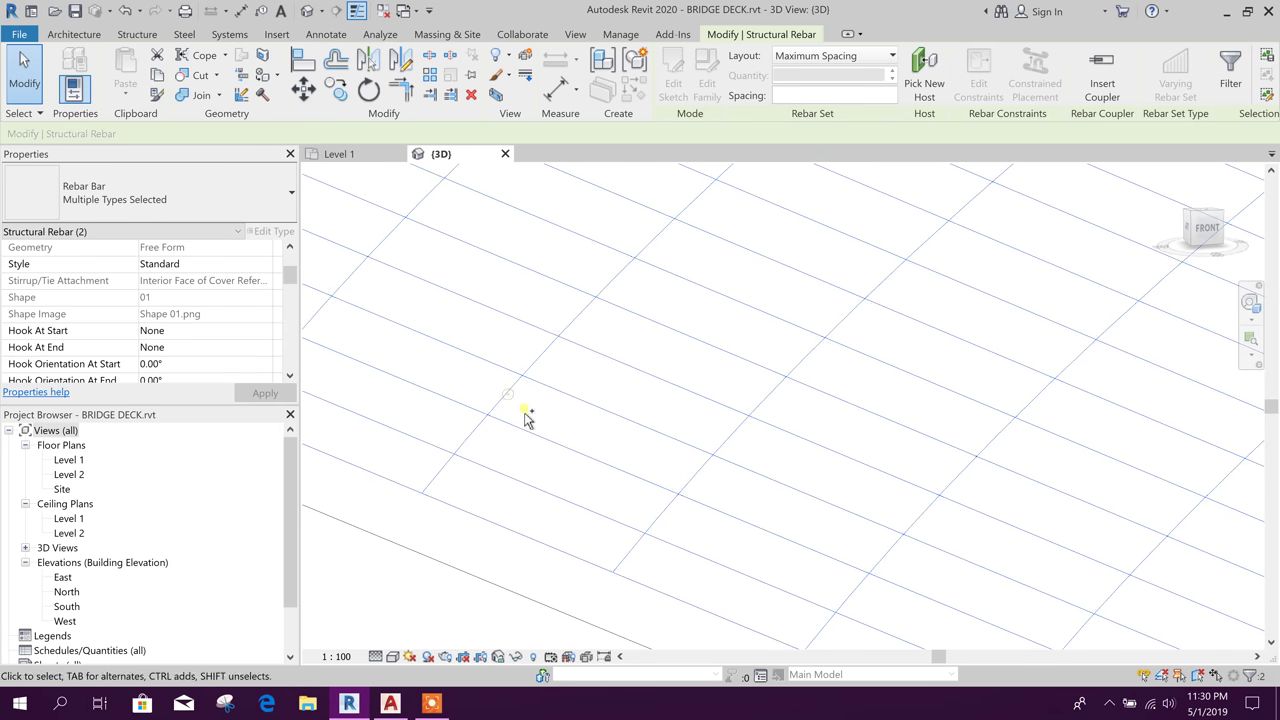
scroll(530, 425, "up", 2)
scroll(560, 435, "down", 5)
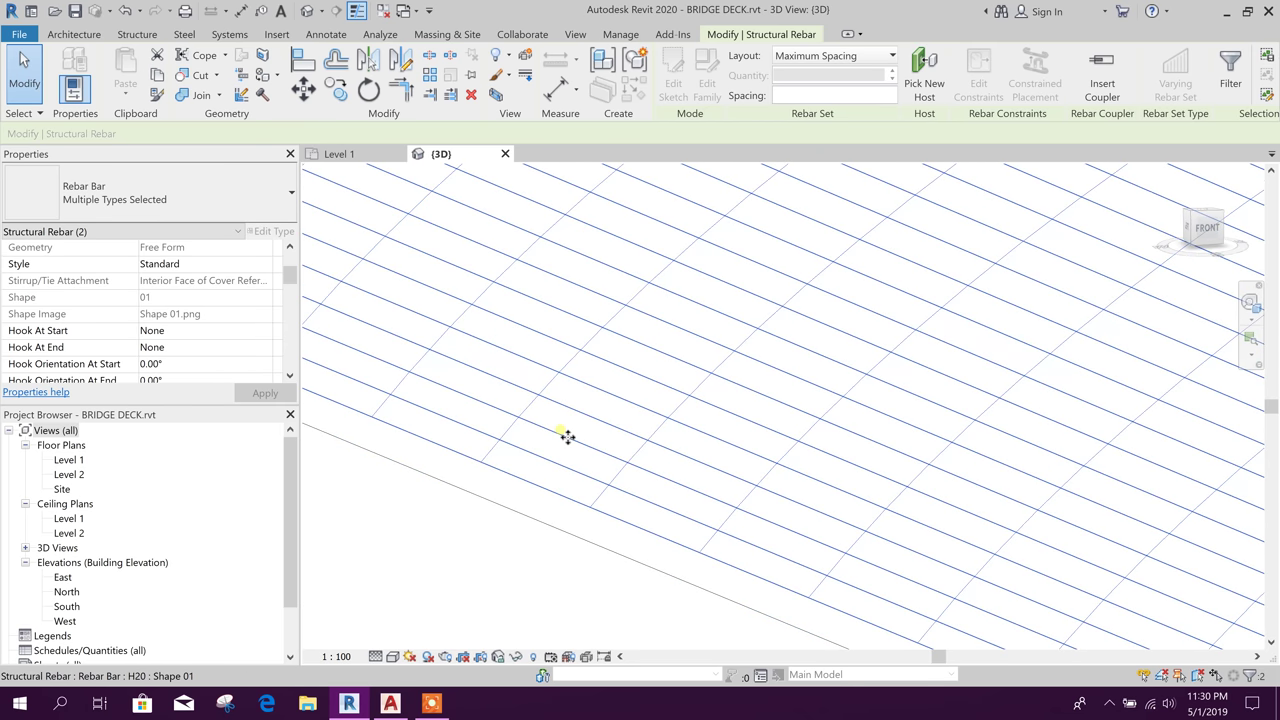
right_click(524, 464)
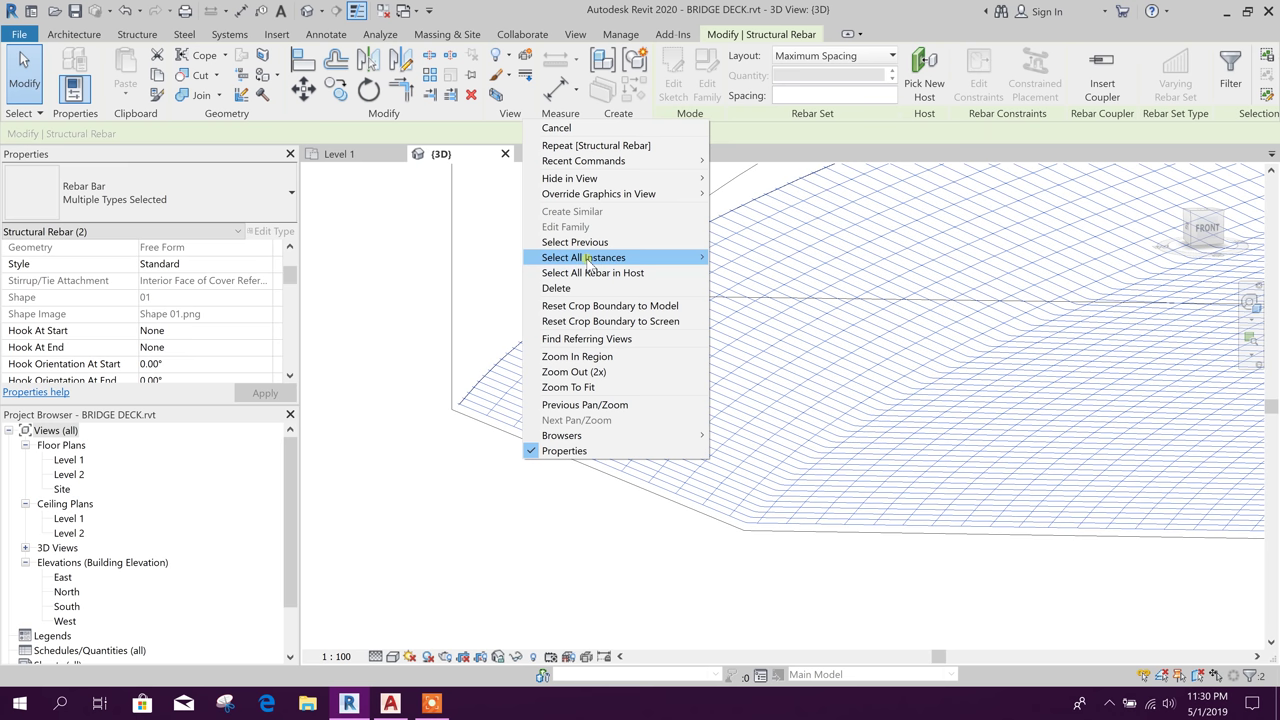
left_click(745, 178)
Set the parapet side bar's layout to Minimum Clear Spacing with 150 mm spacing.
scroll(600, 500, "up", 3)
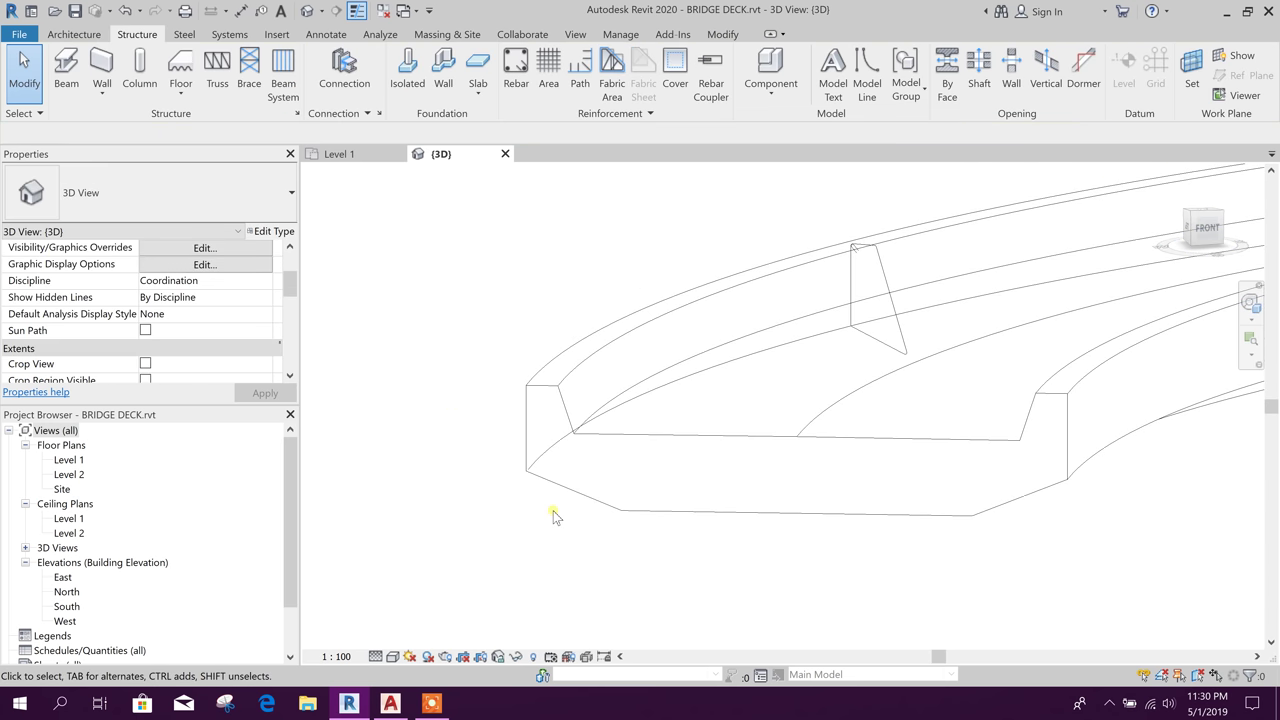
middle_click_drag(980, 546, 844, 613)
scroll(944, 508, "down", 1)
middle_click_drag(445, 562, 590, 529)
scroll(533, 482, "up", 3)
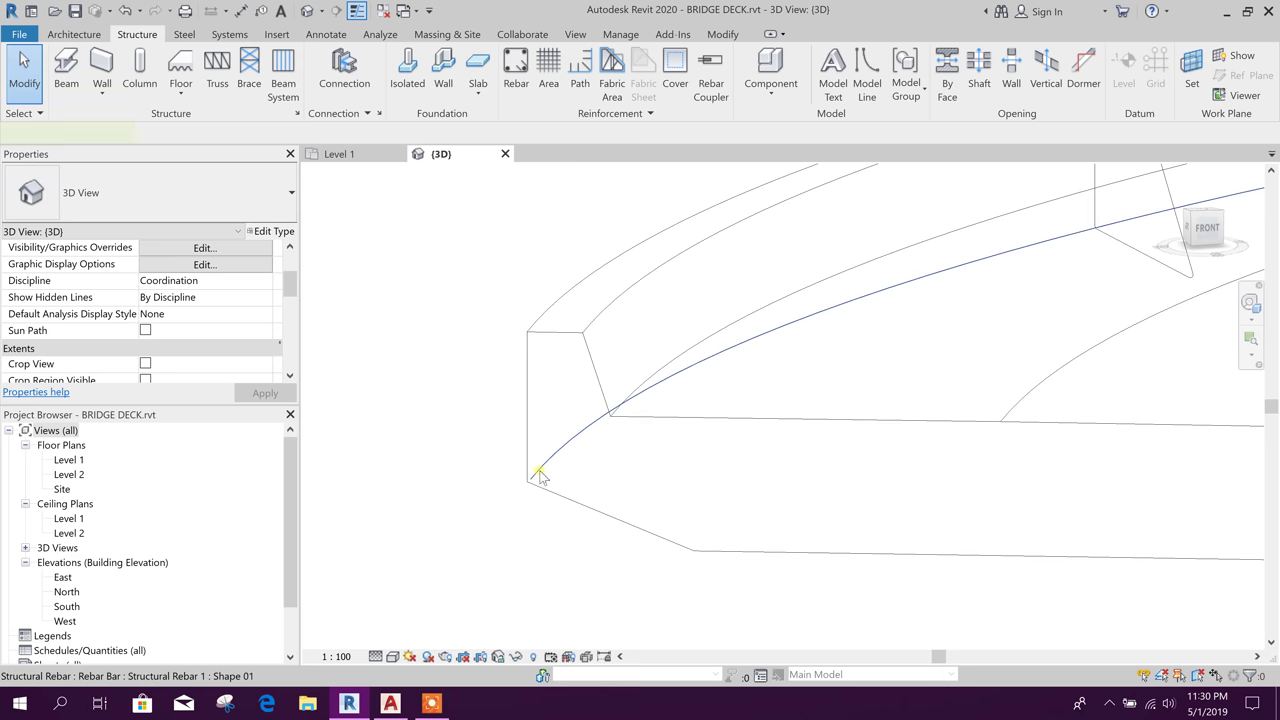
left_click(538, 476)
middle_click_drag(629, 571, 511, 601)
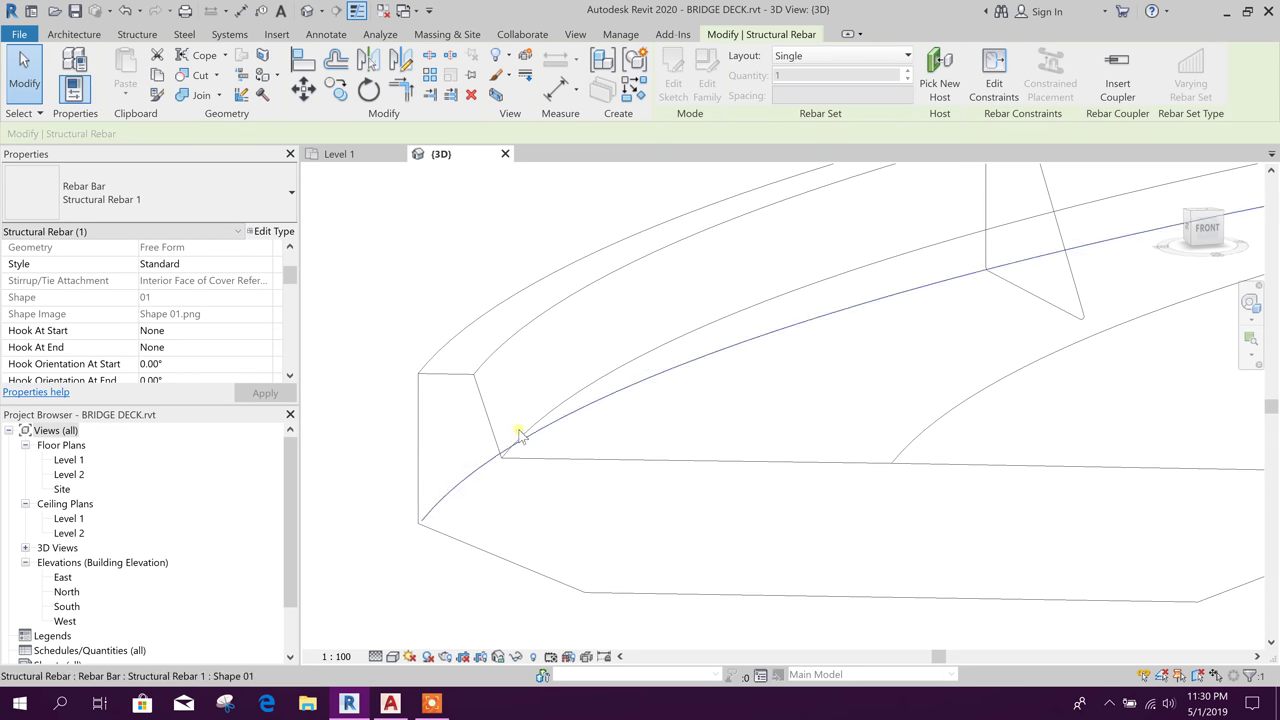
left_click(848, 56)
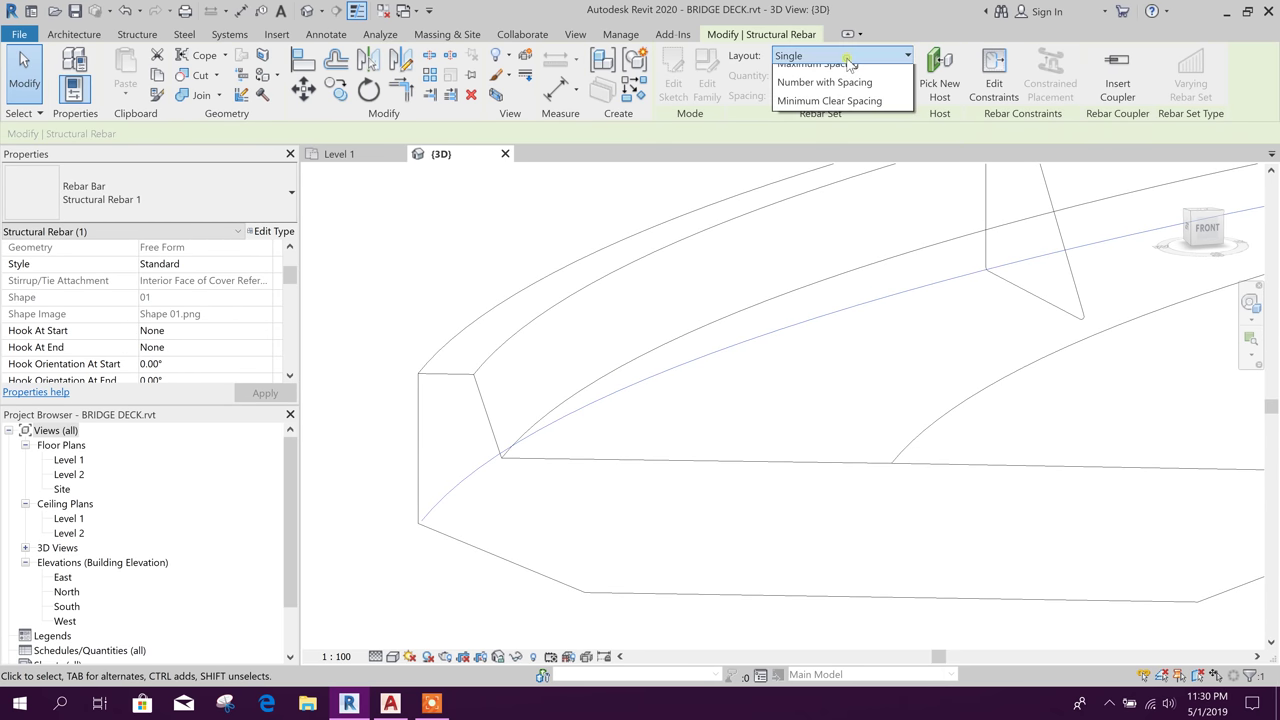
left_click(846, 149)
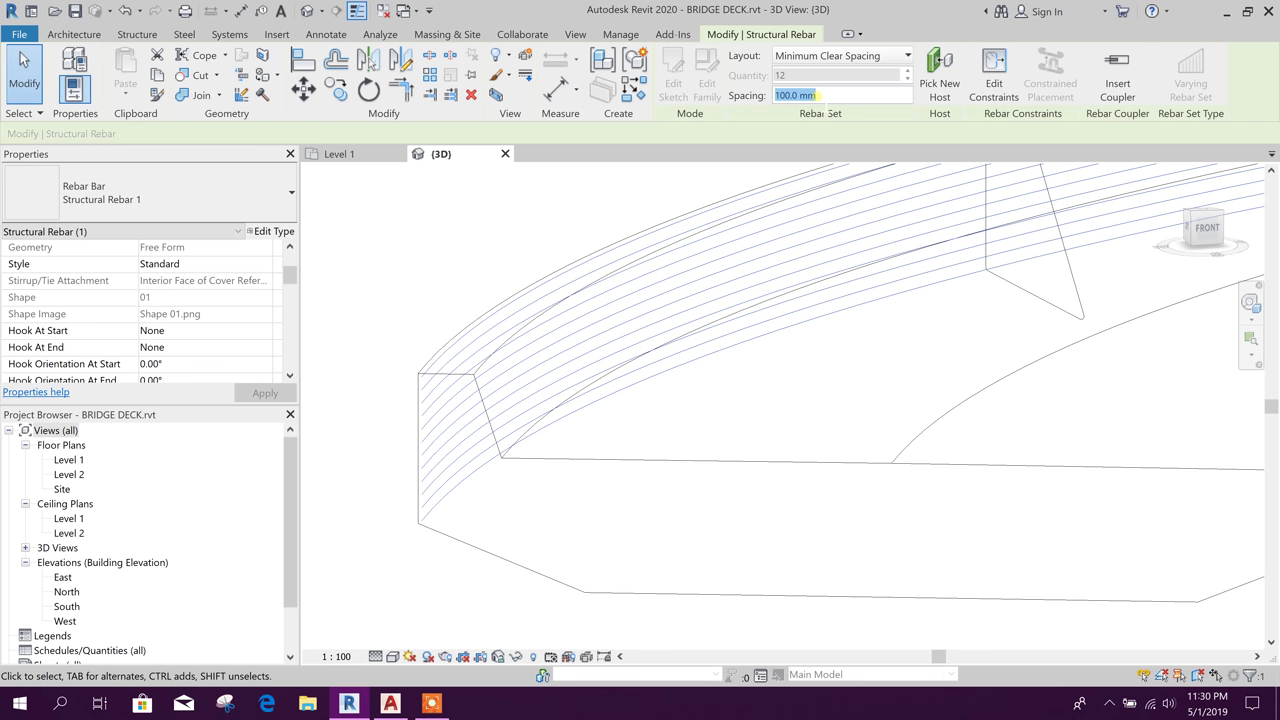
left_click(600, 194)
scroll(602, 216, "down", 2)
middle_click_drag(462, 267, 506, 259)
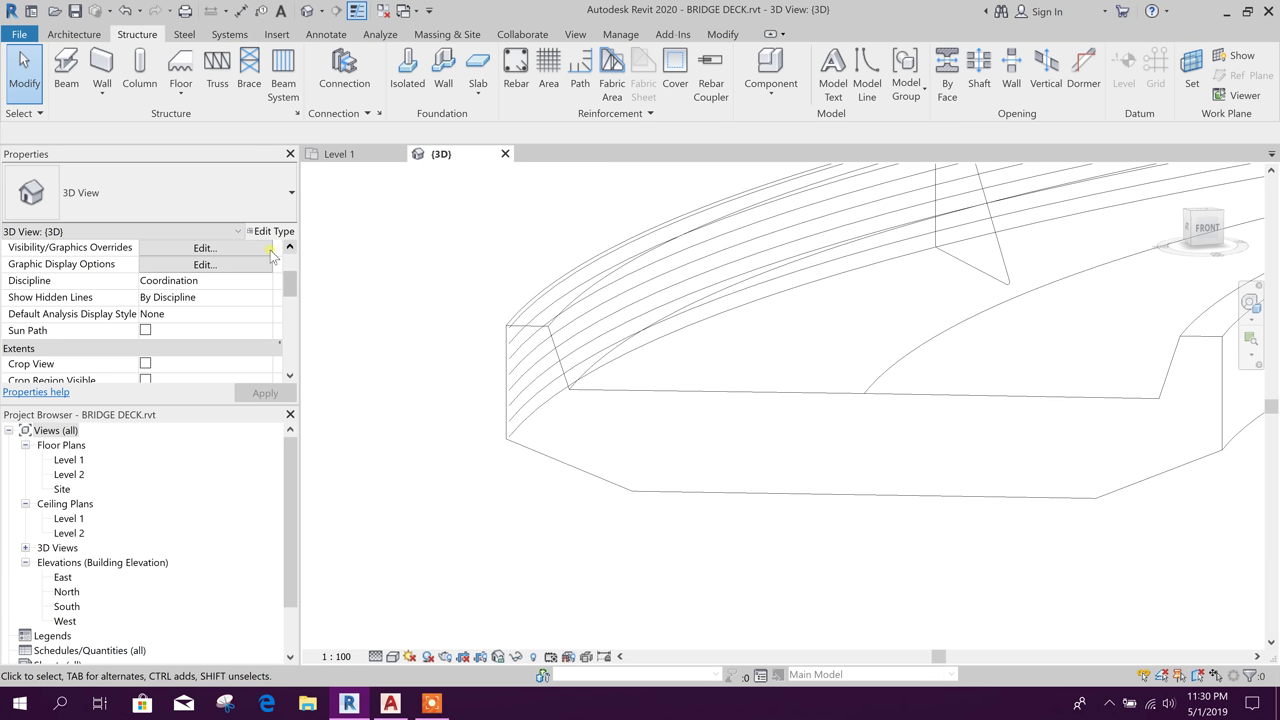
Change the parapet side rebar set to bar type H20.
left_click(523, 364)
left_click(192, 214)
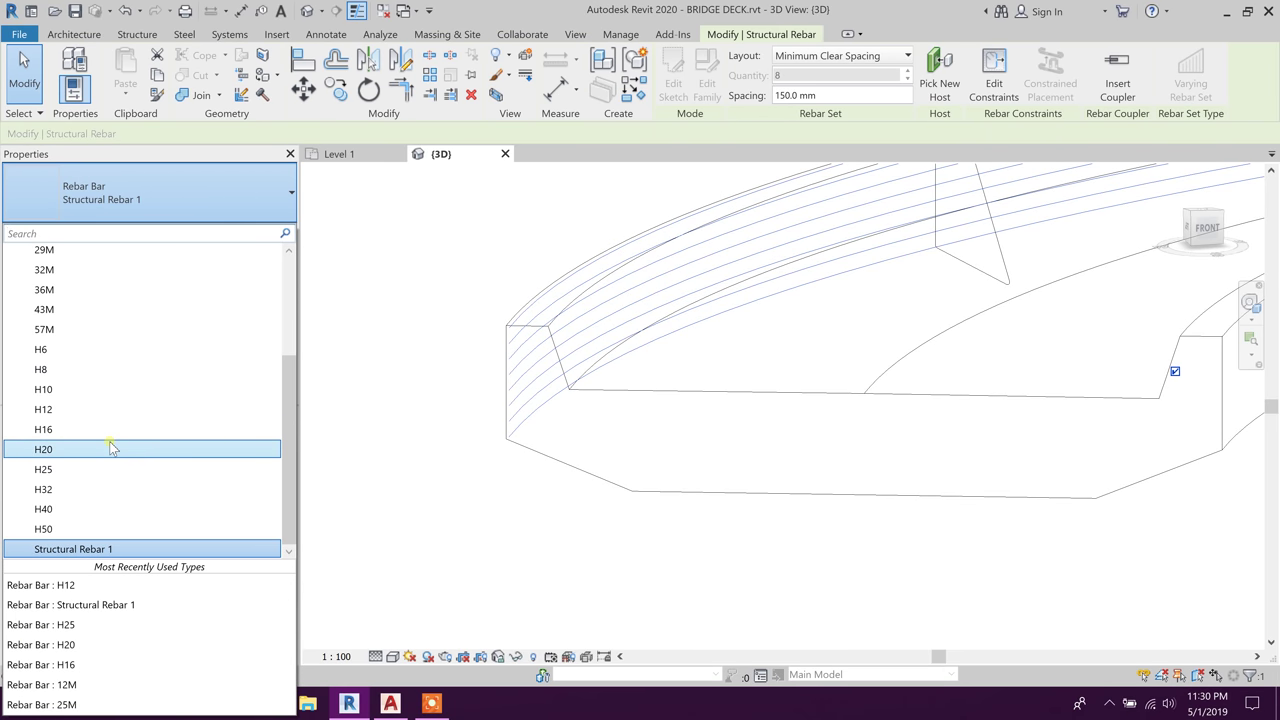
left_click(112, 449)
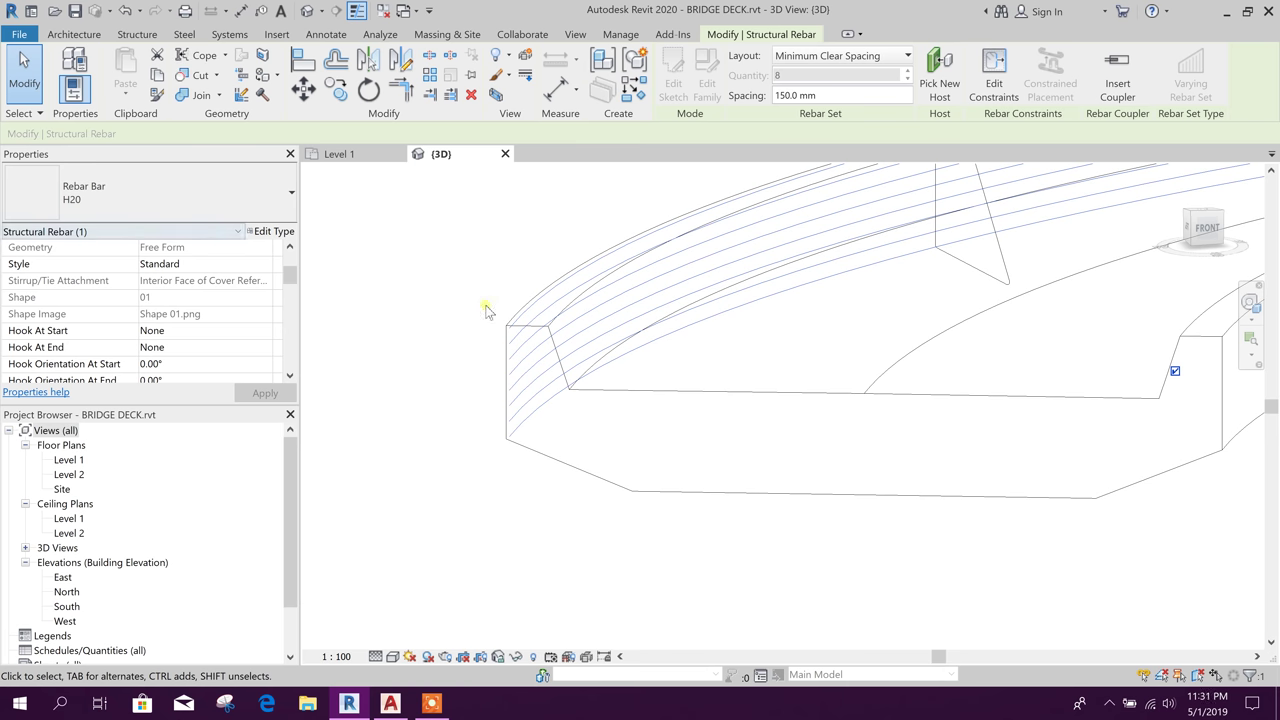
left_click(431, 283)
scroll(466, 420, "down", 5)
scroll(486, 434, "up", 3)
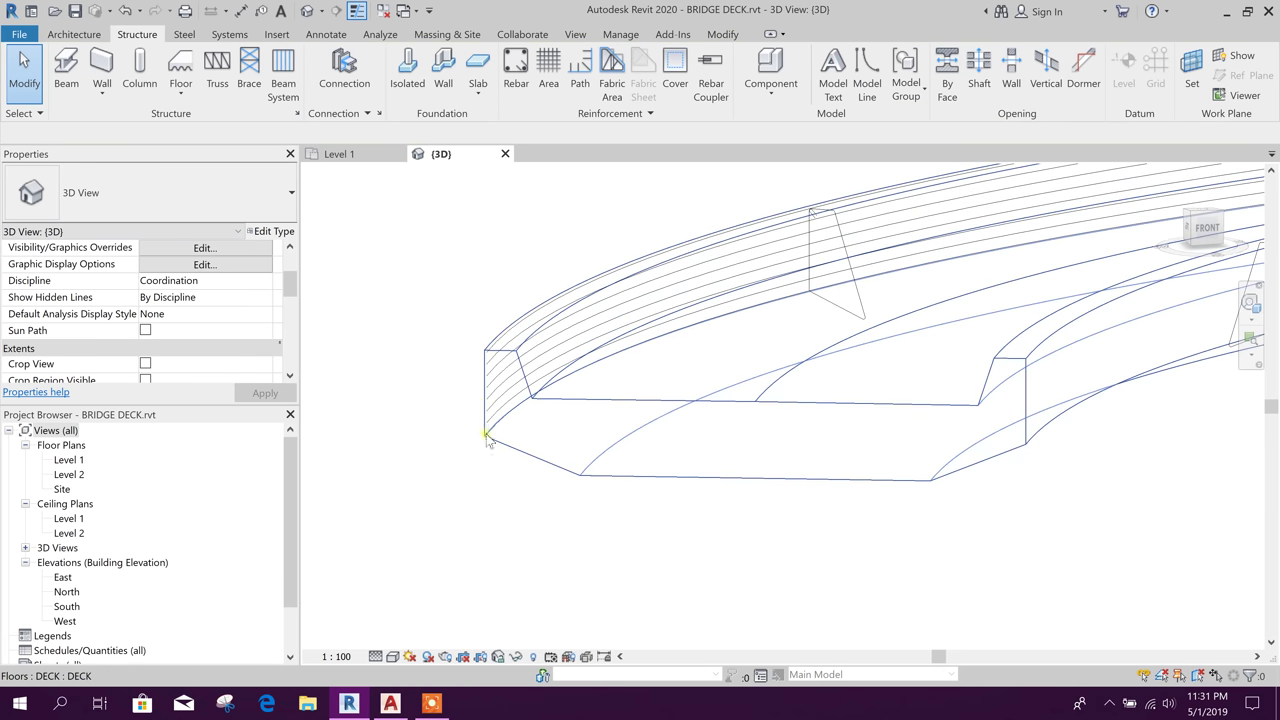
Change the parapet side rebar set to bar type H16.
left_click(488, 404)
left_click(170, 195)
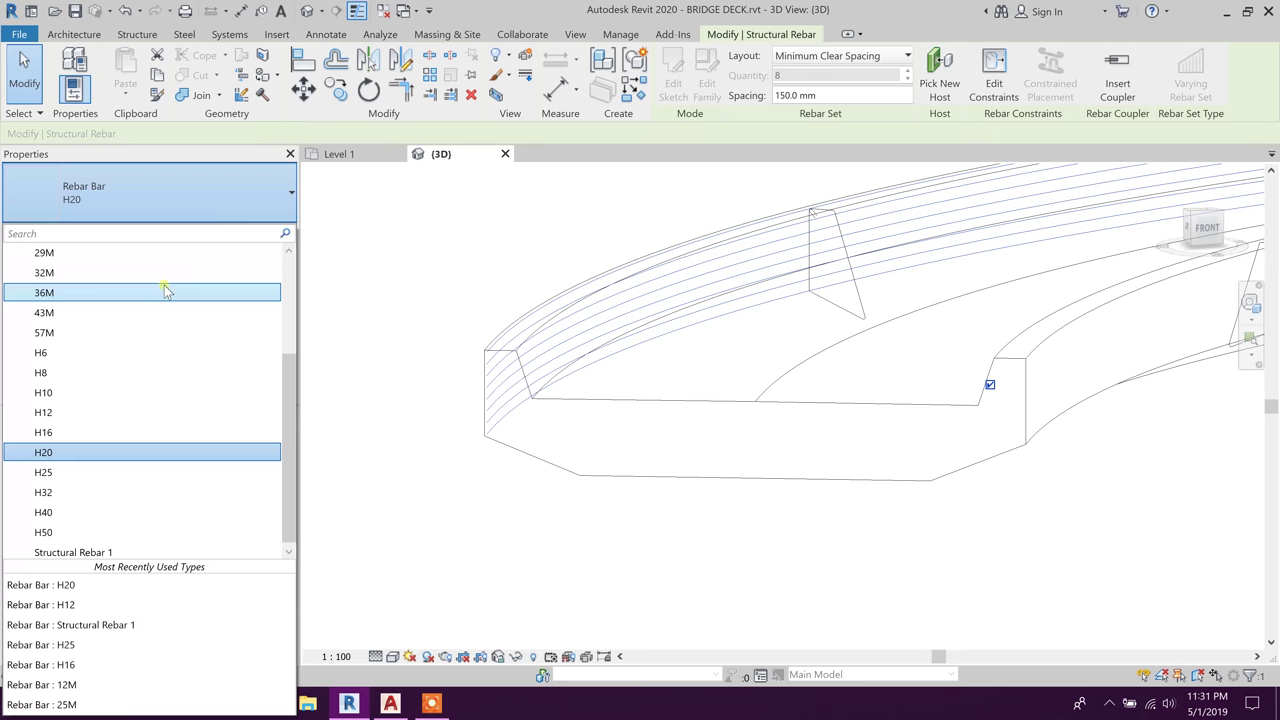
left_click(74, 431)
left_click(594, 524)
Start a free form rebar with Surface distribution, using the parapet's top face as the host surface.
middle_click_drag(657, 514, 698, 587)
scroll(566, 456, "up", 2)
middle_click_drag(566, 455, 606, 331, "shift")
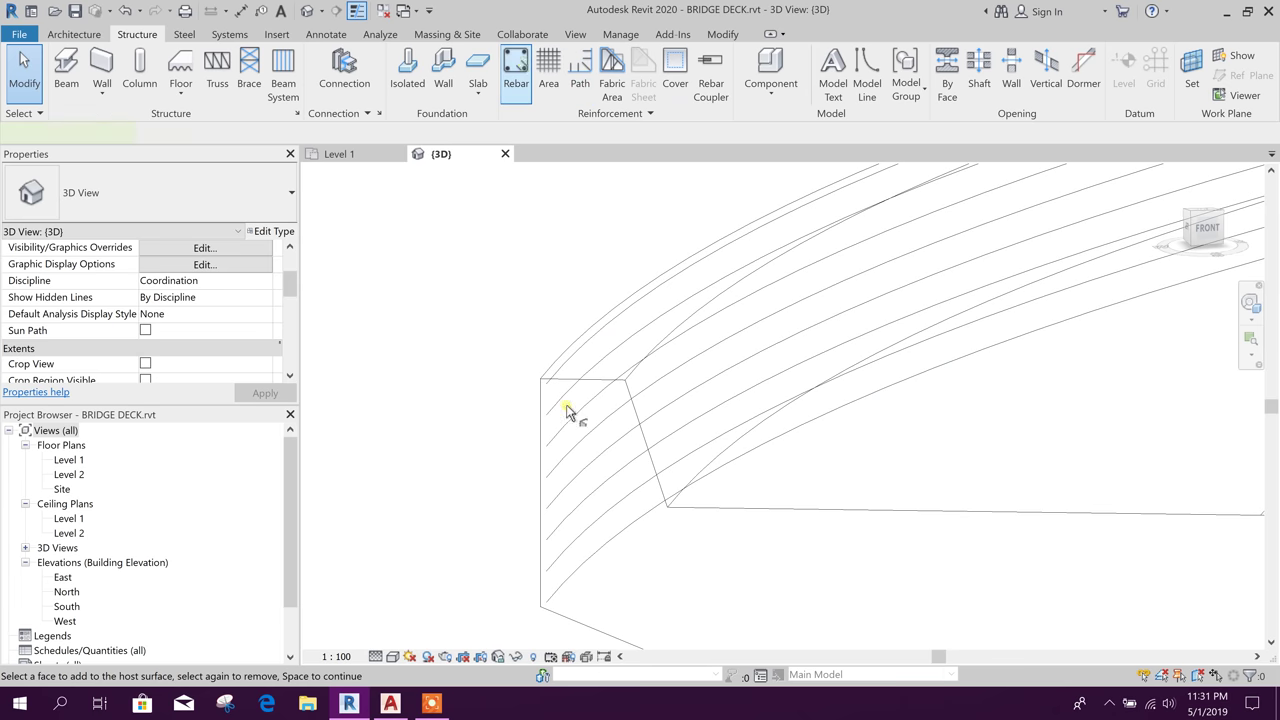
scroll(566, 413, "up", 2)
middle_click_drag(680, 465, 690, 435)
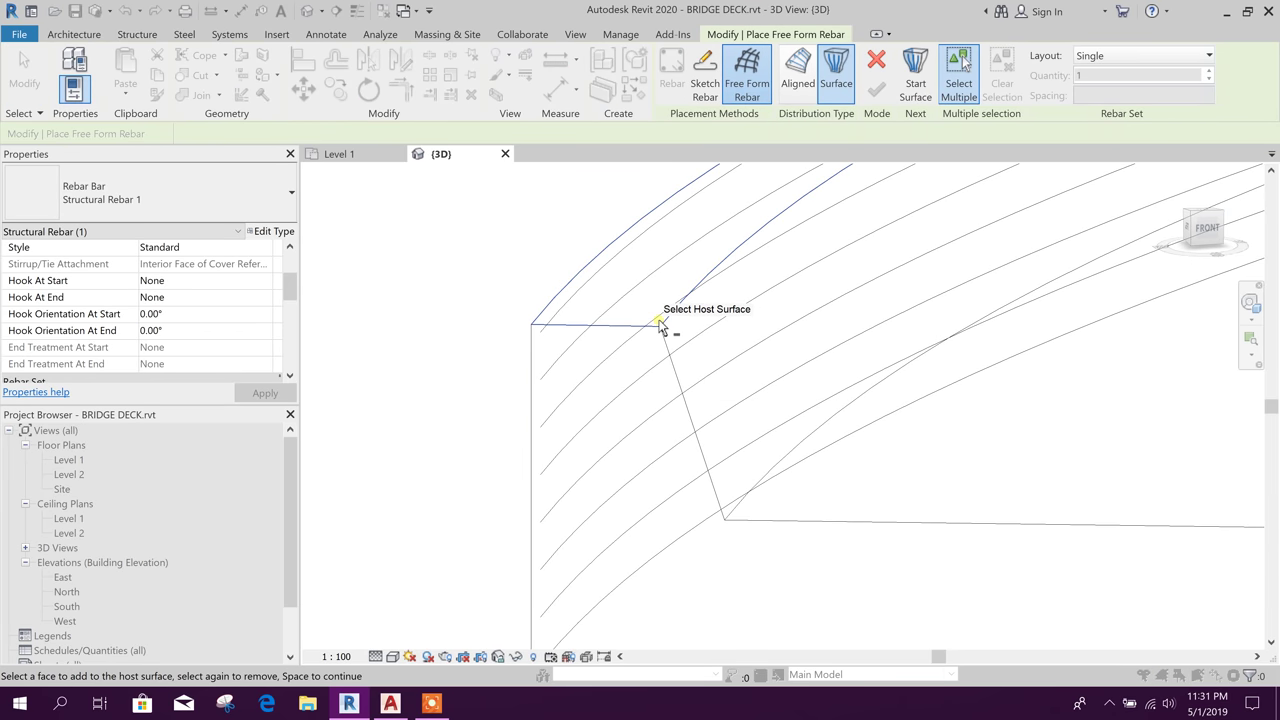
left_click(660, 325)
scroll(598, 412, "down", 3)
left_click(835, 85)
Assign the parapet's outer side as start surface and its sloped inner face as end surface, and create the bar.
left_click(915, 75)
scroll(580, 425, "up", 1)
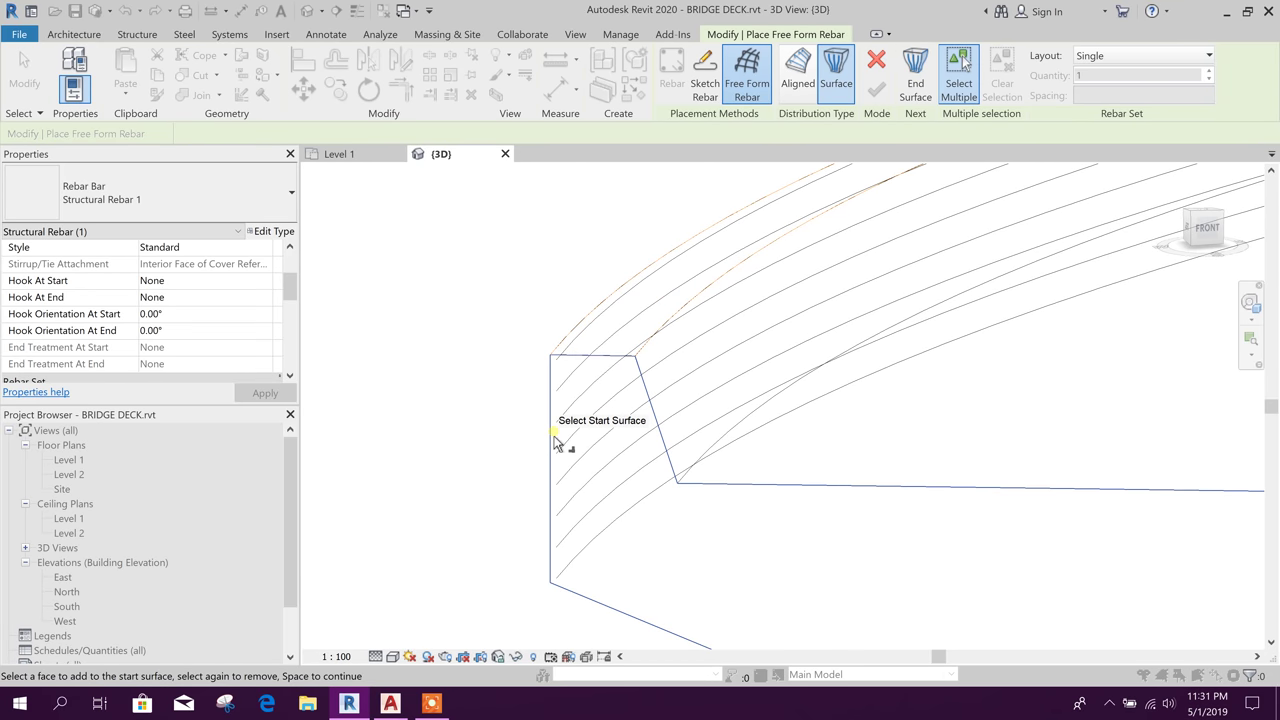
left_click(602, 325)
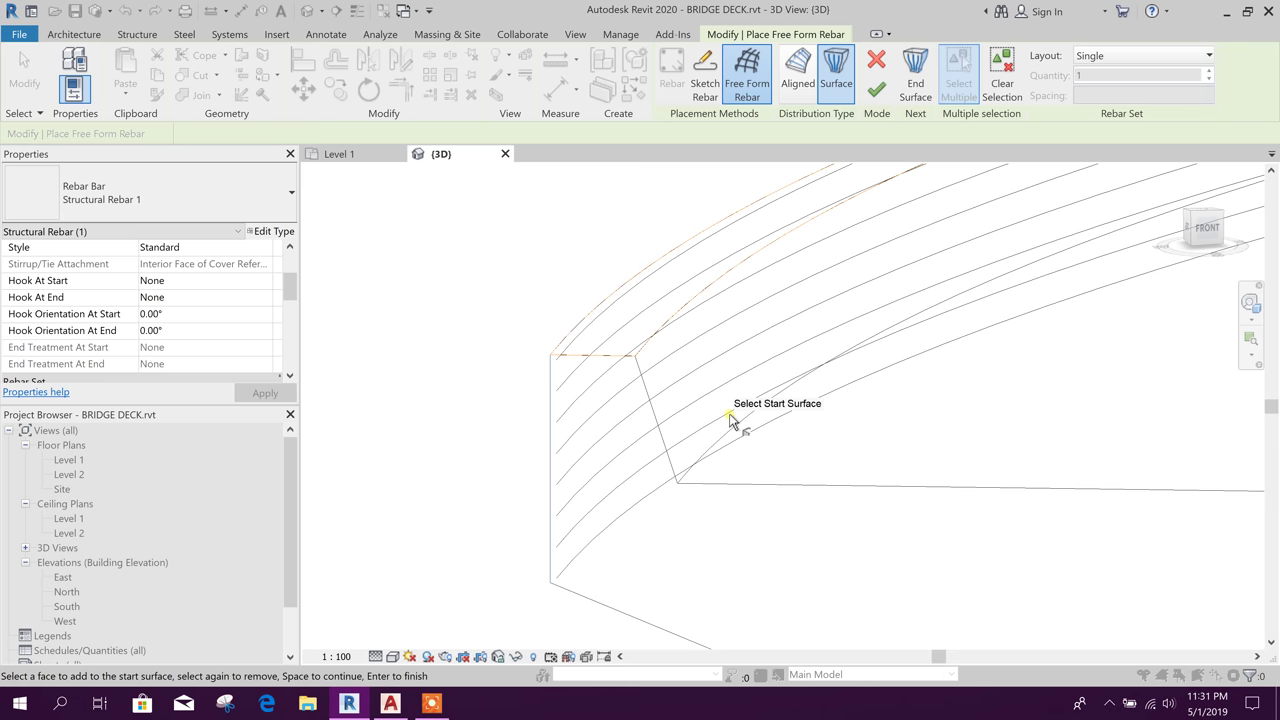
key("space")
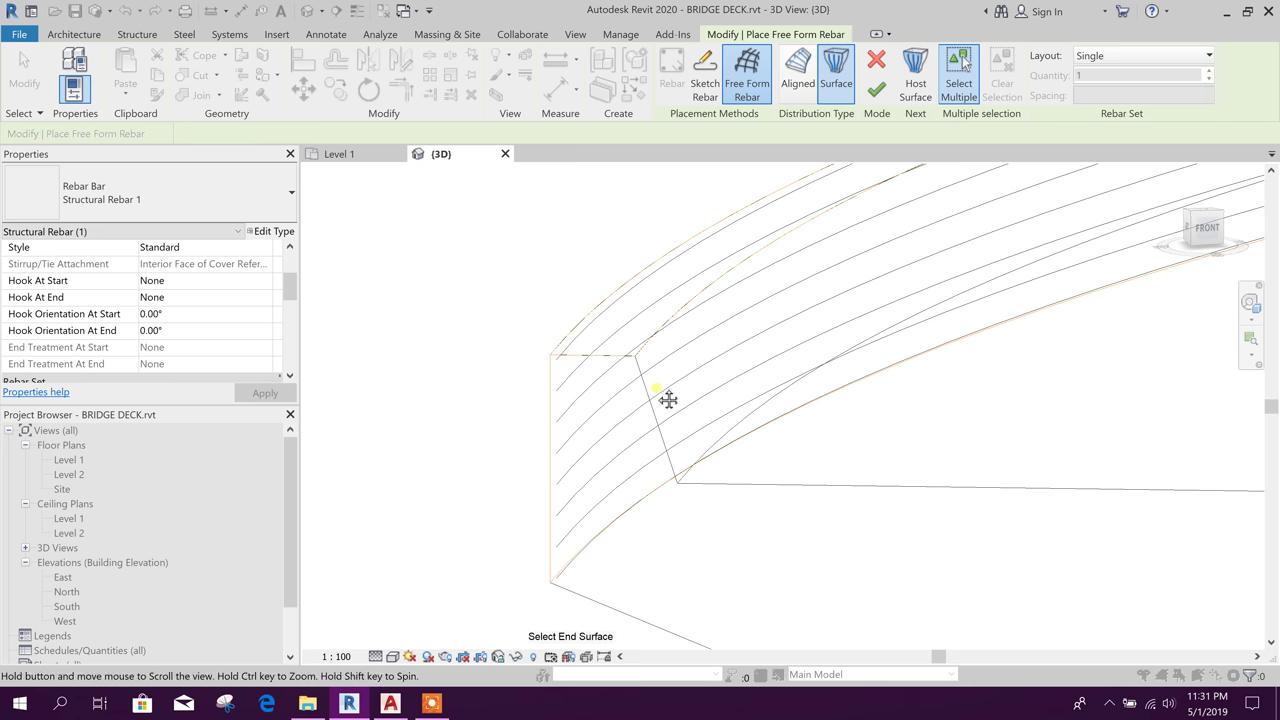
left_click(652, 403)
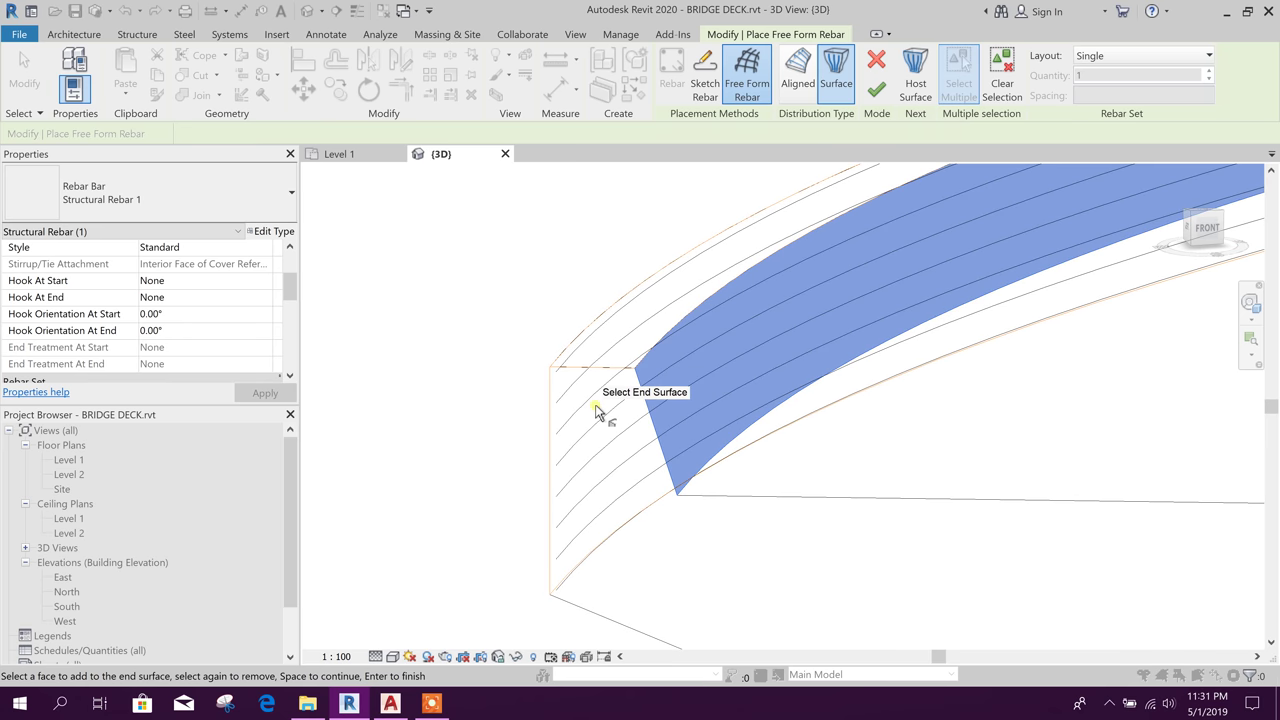
key("space")
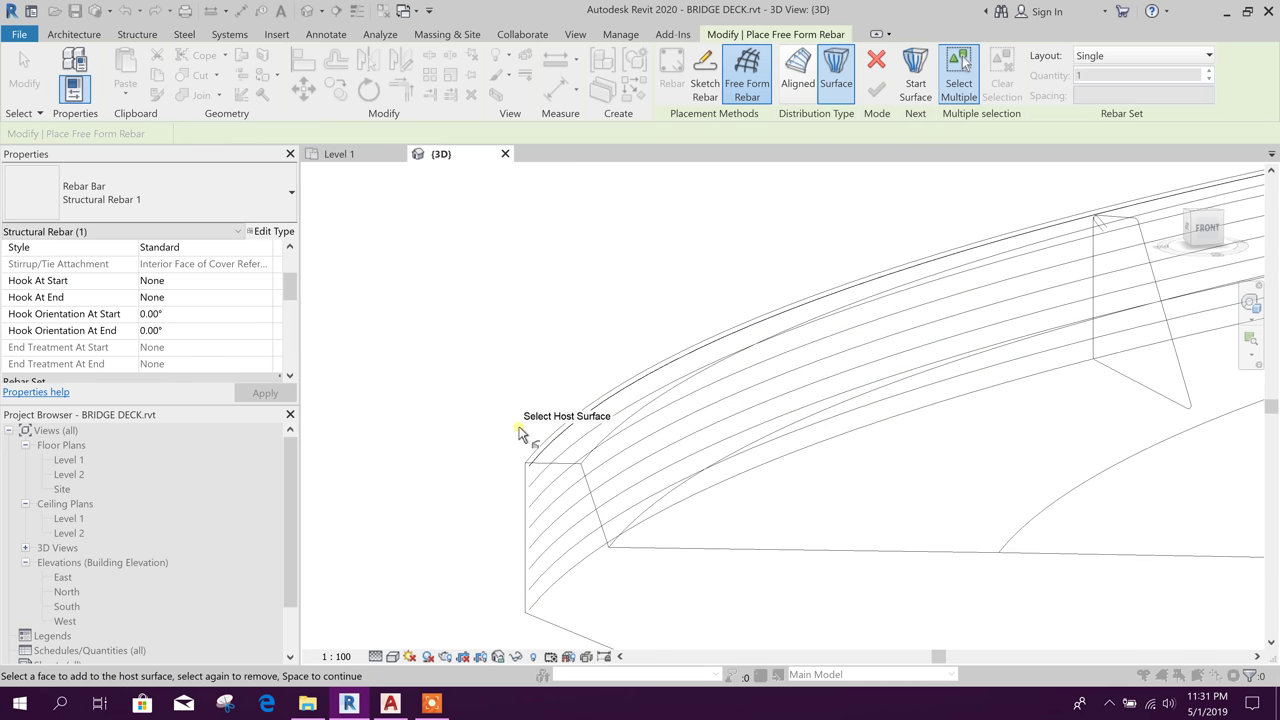
Lay out the bar in the parapet's top face as a set with Maximum Spacing of 150 mm.
scroll(517, 407, "up", 1)
key("Escape")
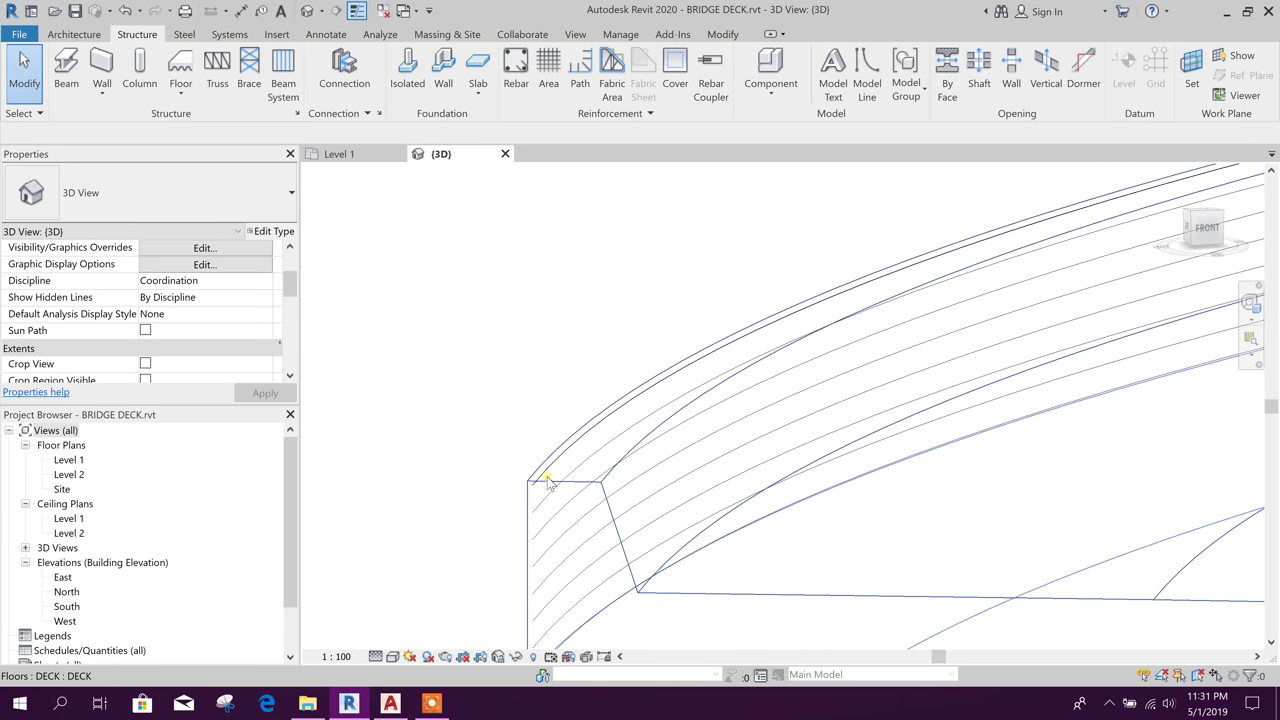
left_click(554, 474)
middle_click_drag(557, 477, 546, 322, "shift")
left_click(907, 56)
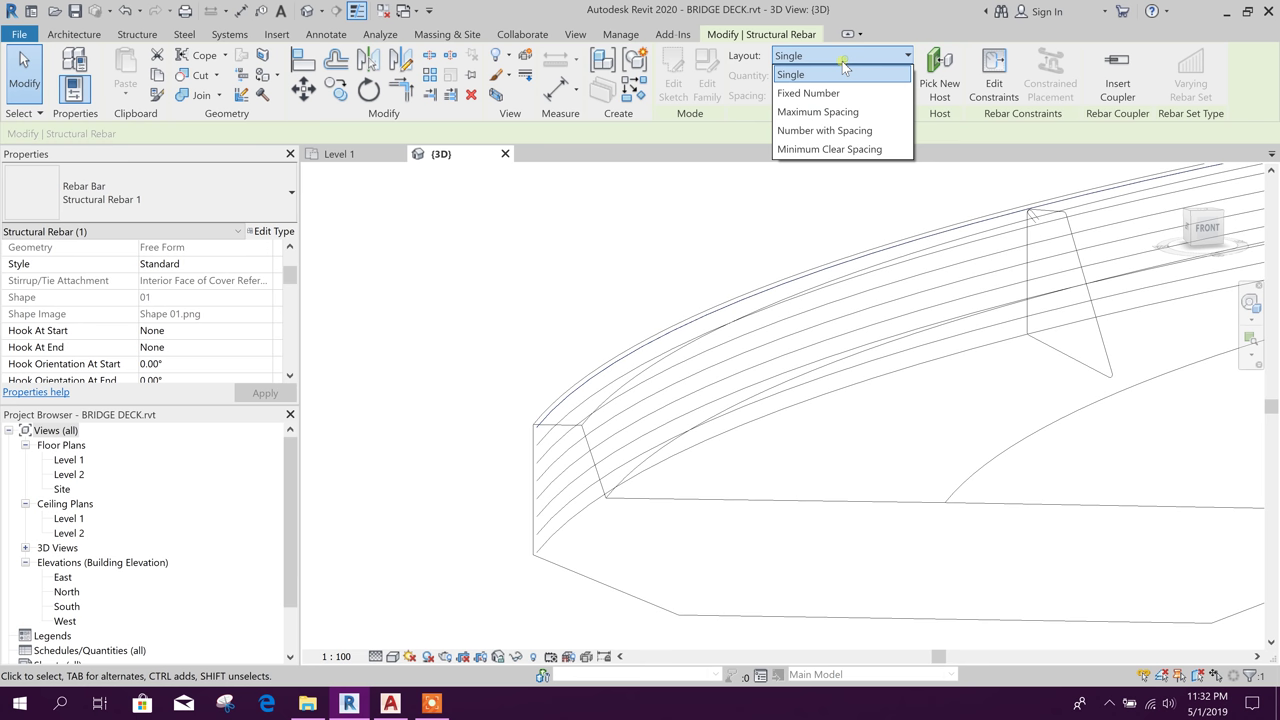
left_click(818, 112)
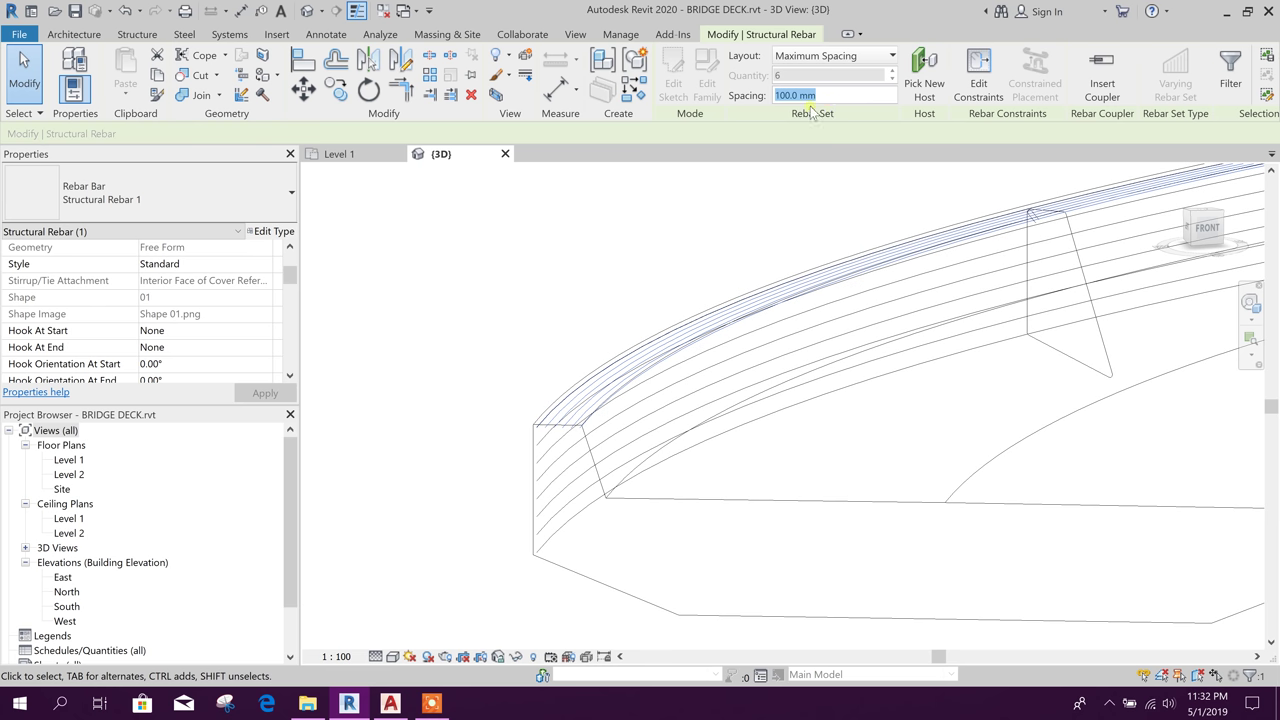
key("Return")
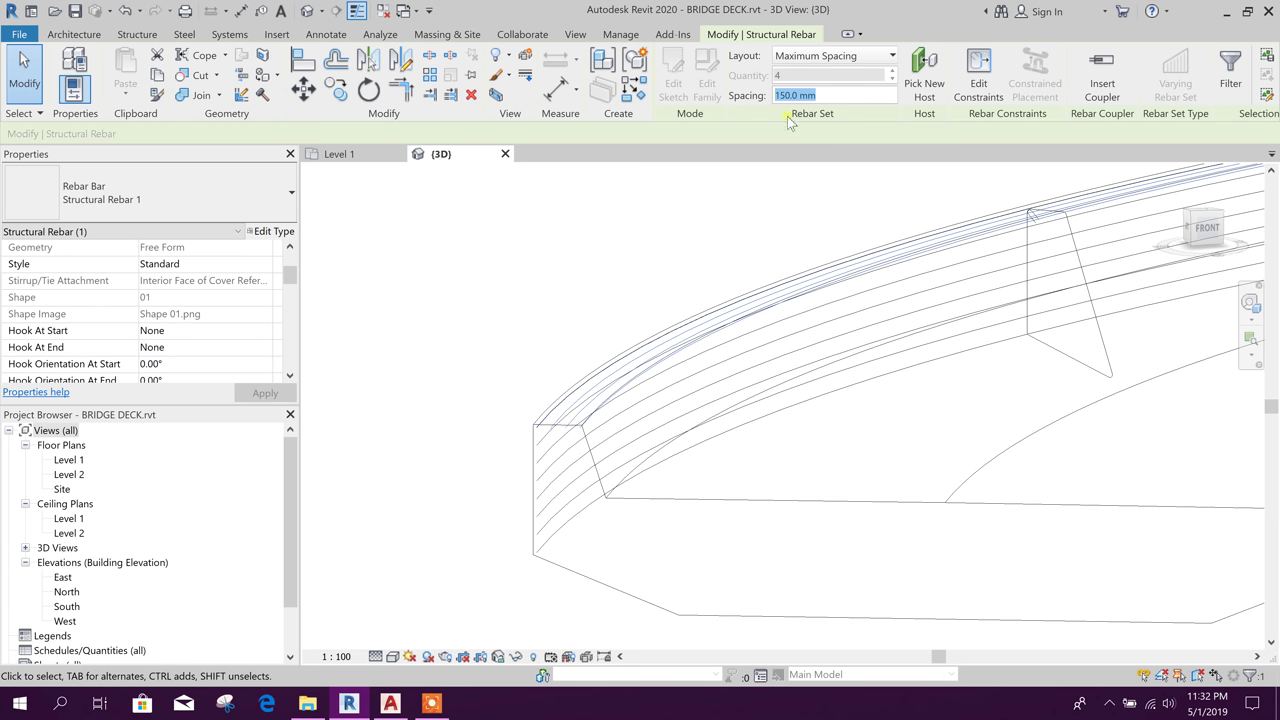
left_click(626, 260)
Start another free form rebar with Surface distribution, using the parapet's sloped inner face as the host surface.
scroll(604, 303, "up", 4)
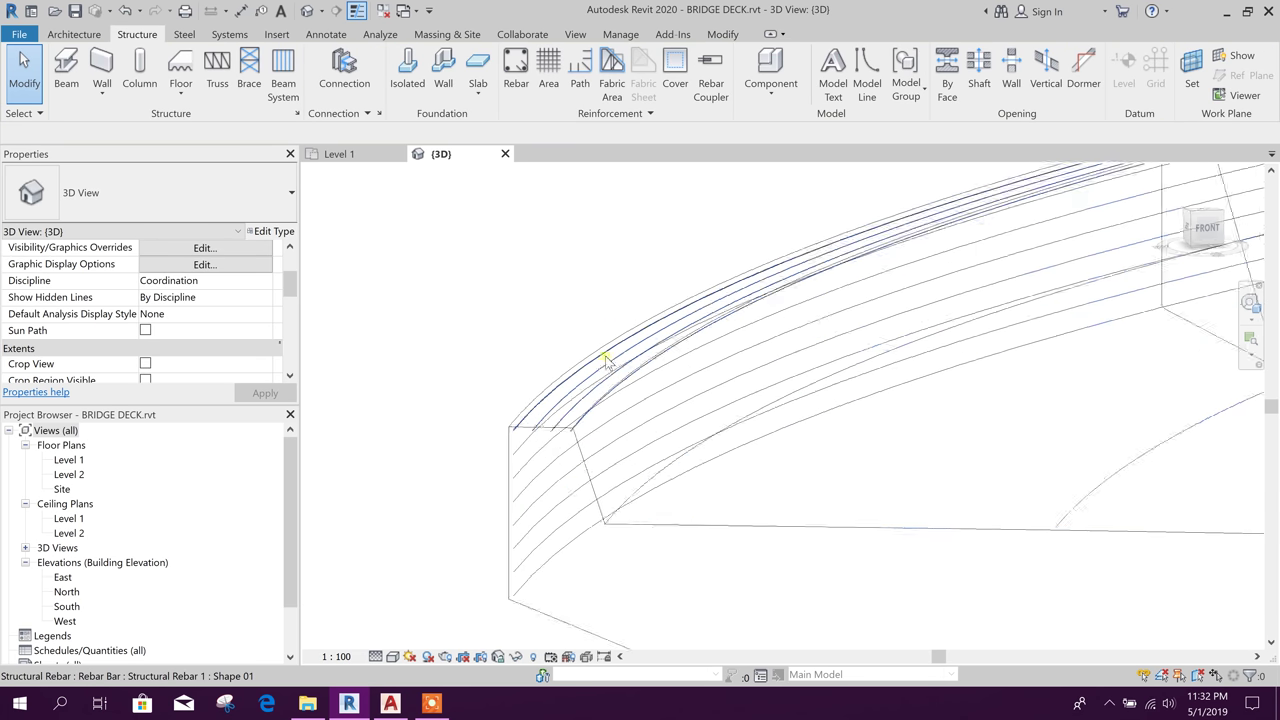
middle_click_drag(590, 372, 517, 394, "shift")
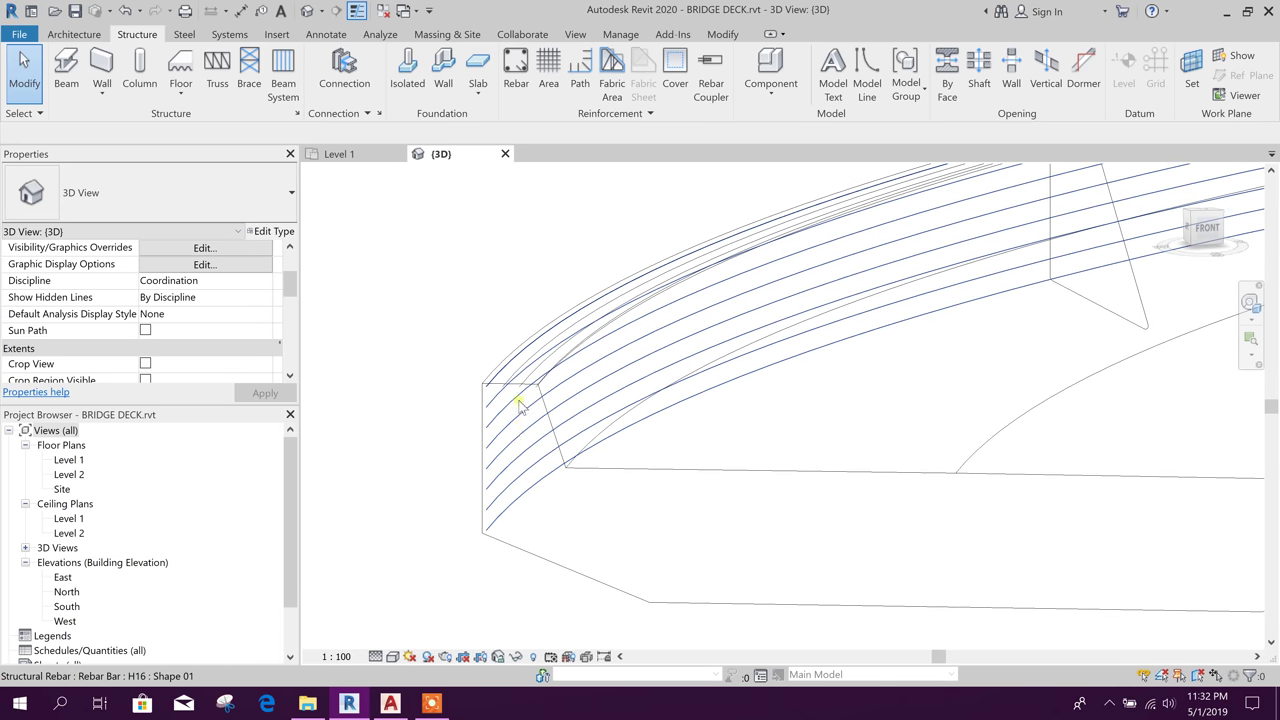
left_click(520, 397)
right_click(518, 398)
left_click(443, 380)
scroll(522, 400, "up", 2)
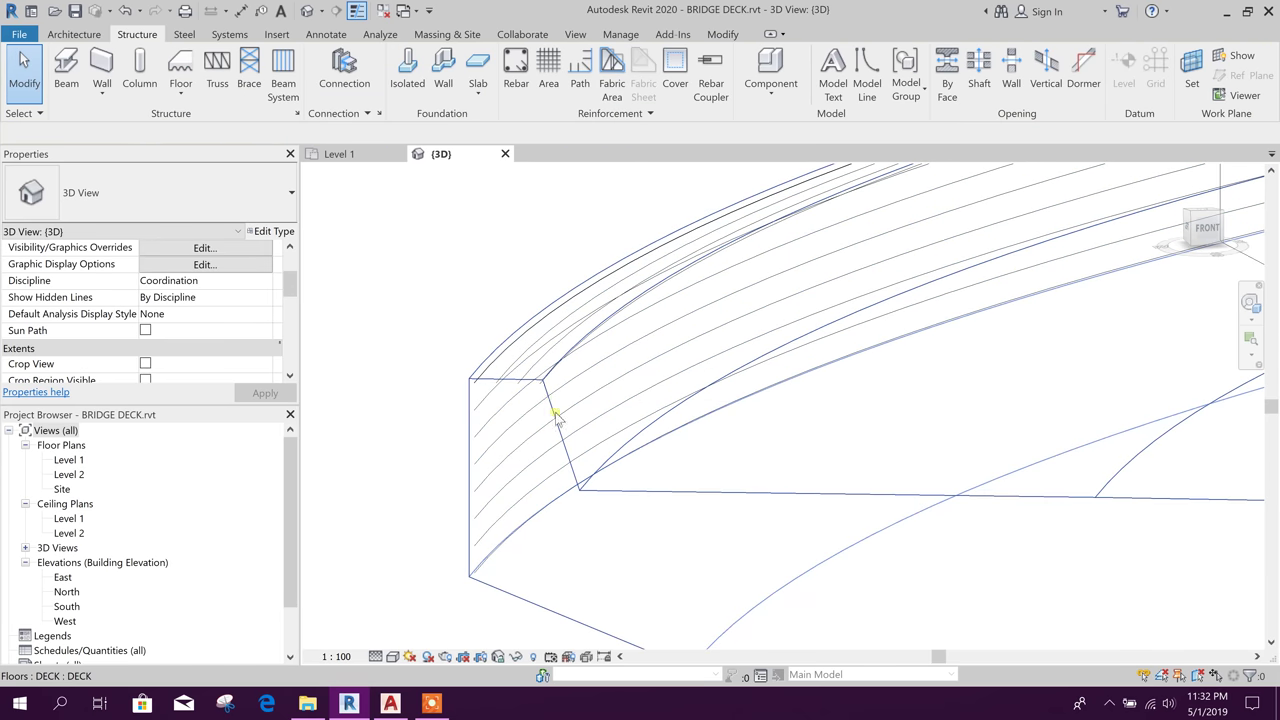
left_click(516, 70)
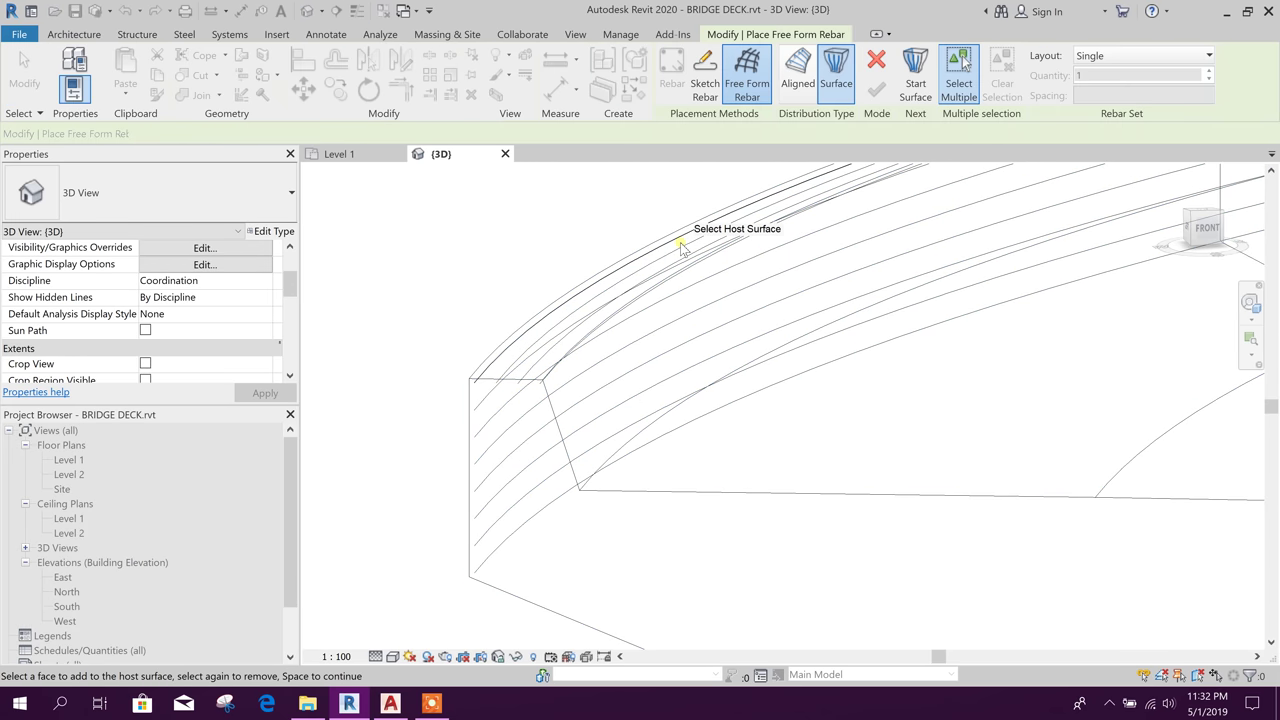
left_click(575, 427)
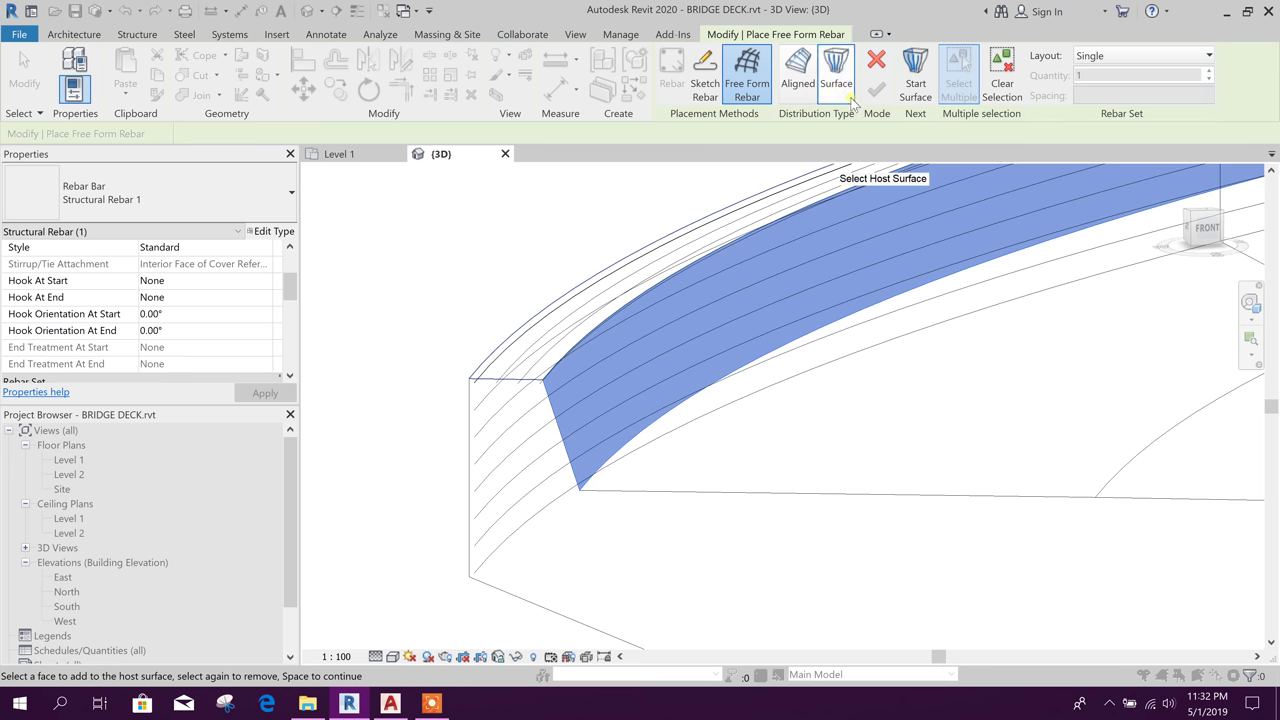
left_click(915, 75)
Assign the parapet's top face as start surface and the adjoining deck top face as end surface, and create the bar.
scroll(530, 390, "up", 3)
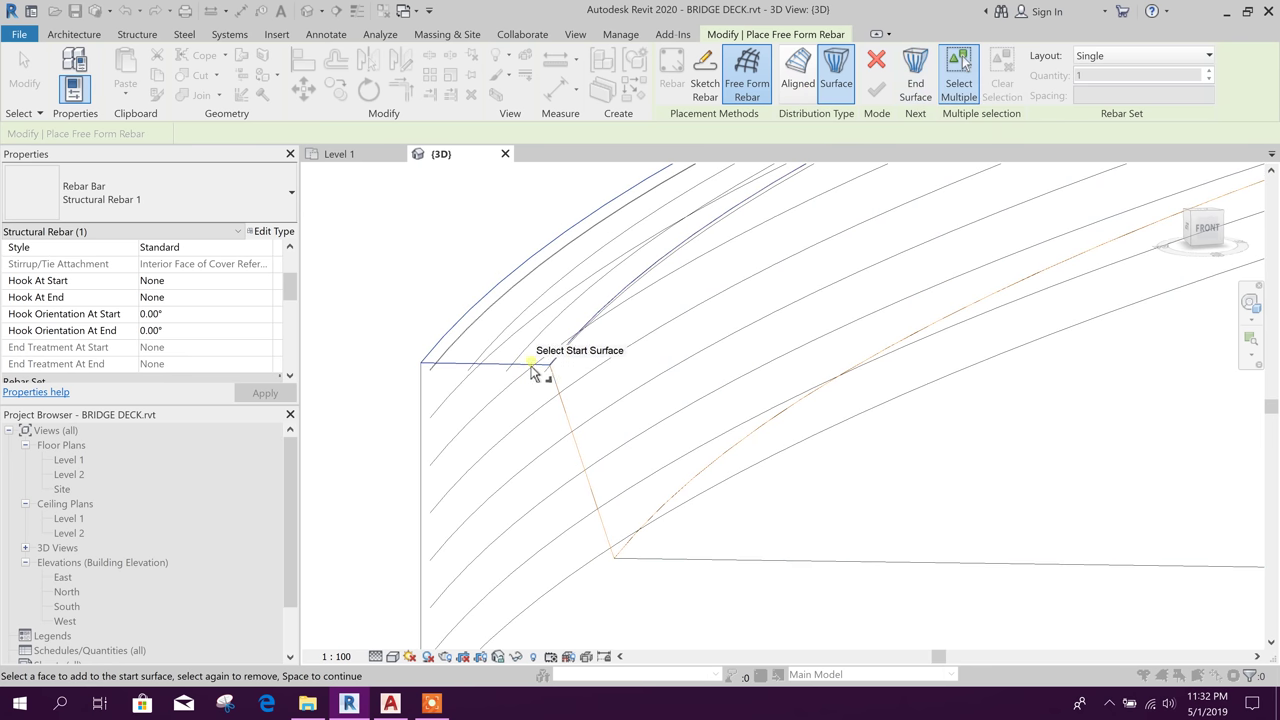
left_click(533, 370)
left_click(915, 85)
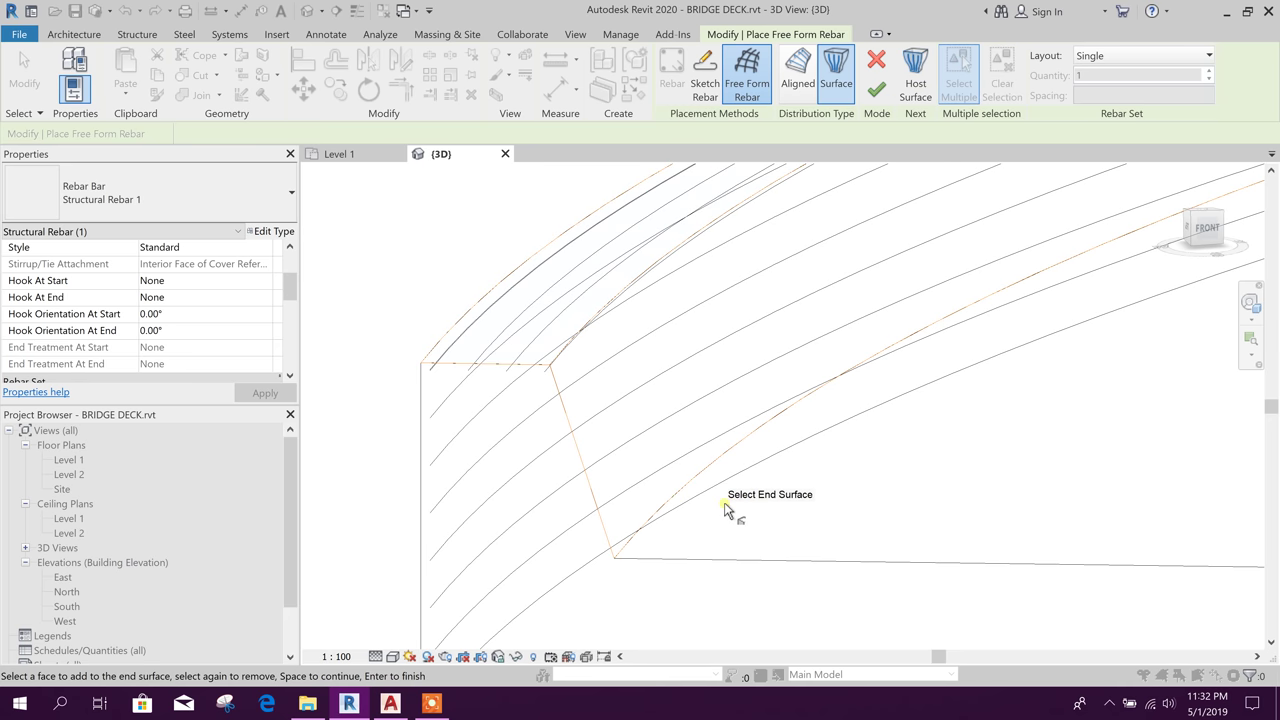
left_click(702, 560)
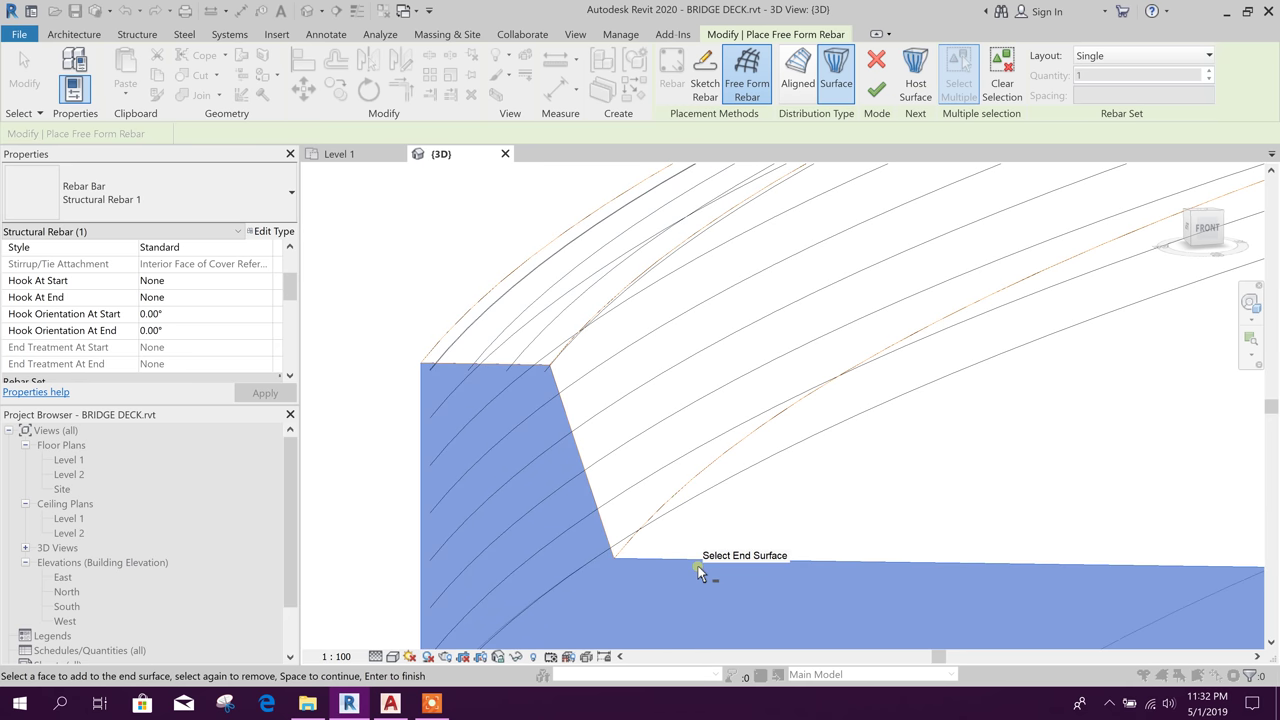
left_click(703, 566)
left_click(700, 558)
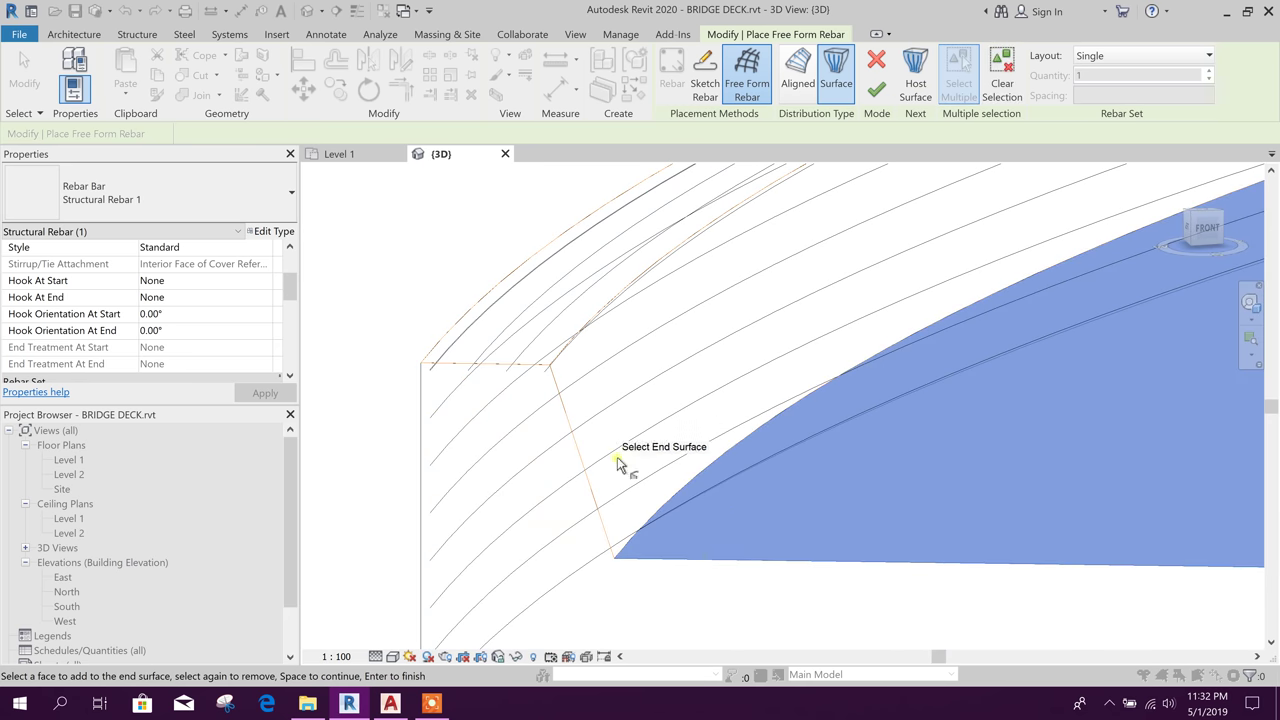
middle_click_drag(617, 380, 672, 424, "shift")
left_click(879, 93)
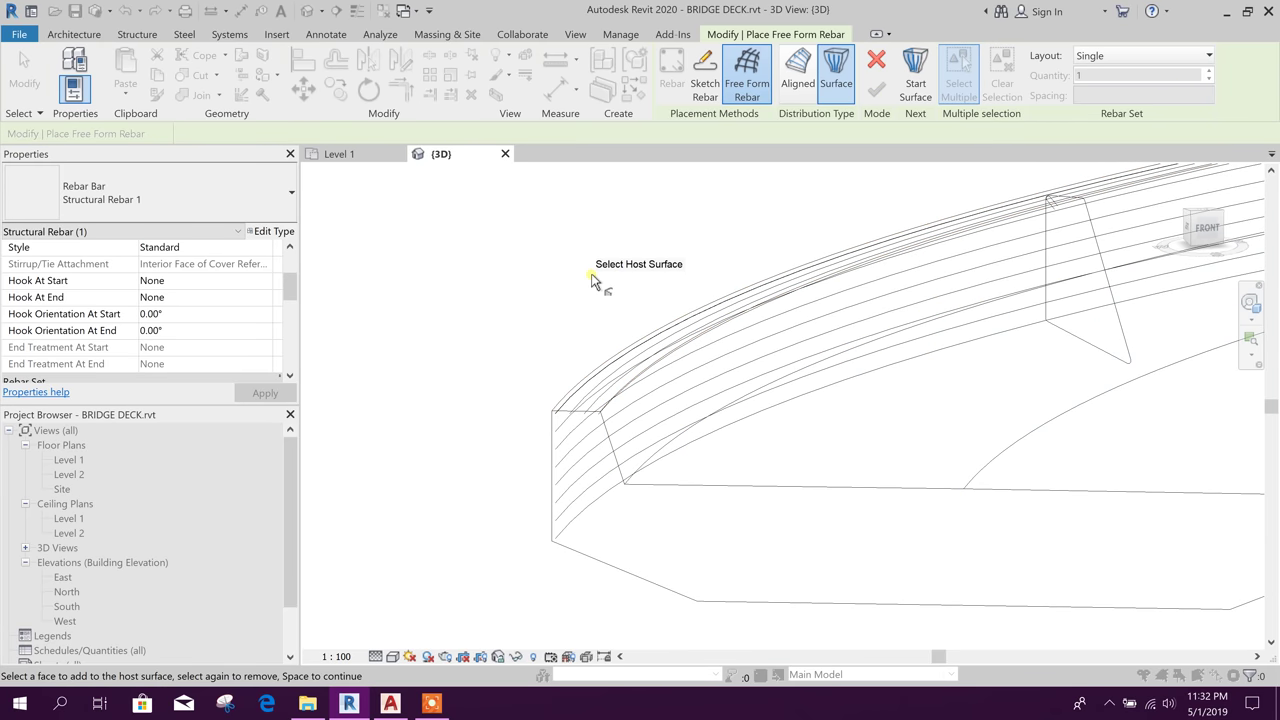
Lay out the bar in the parapet's sloped inner face as a set with Maximum Spacing of 150 mm.
scroll(620, 434, "up", 3)
key("Escape")
key("Escape")
scroll(573, 425, "up", 2)
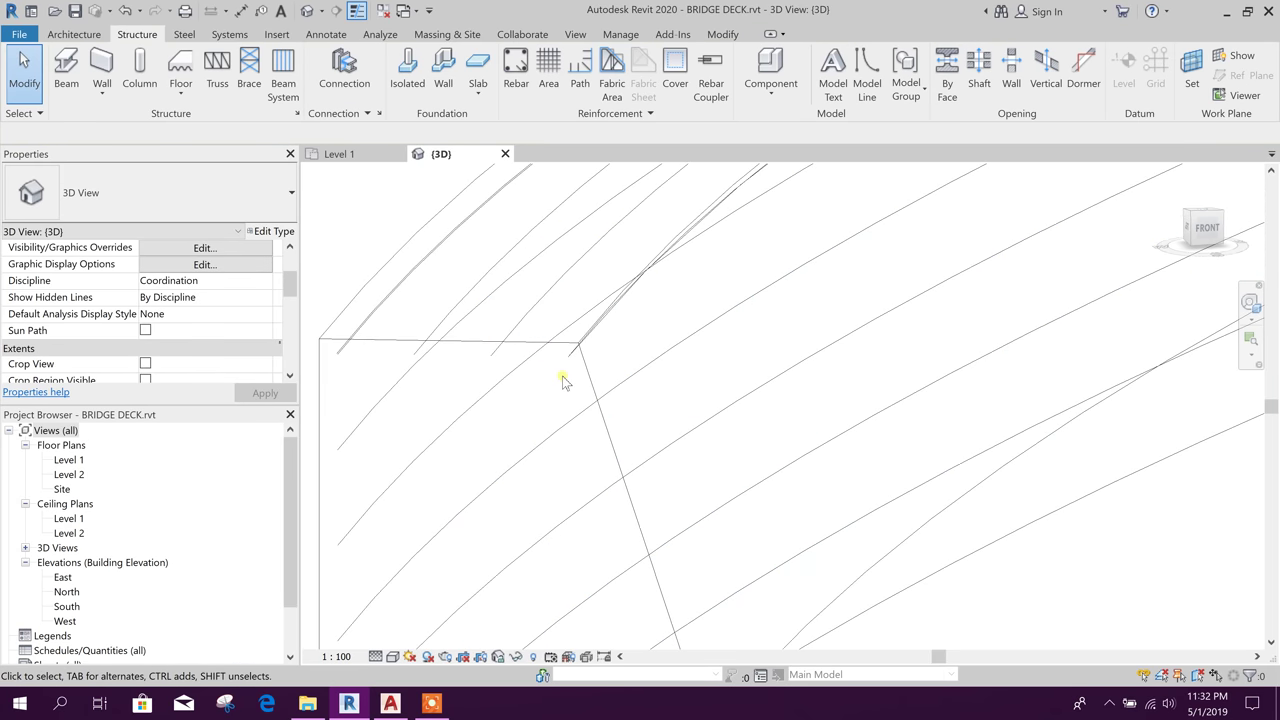
left_click(572, 426)
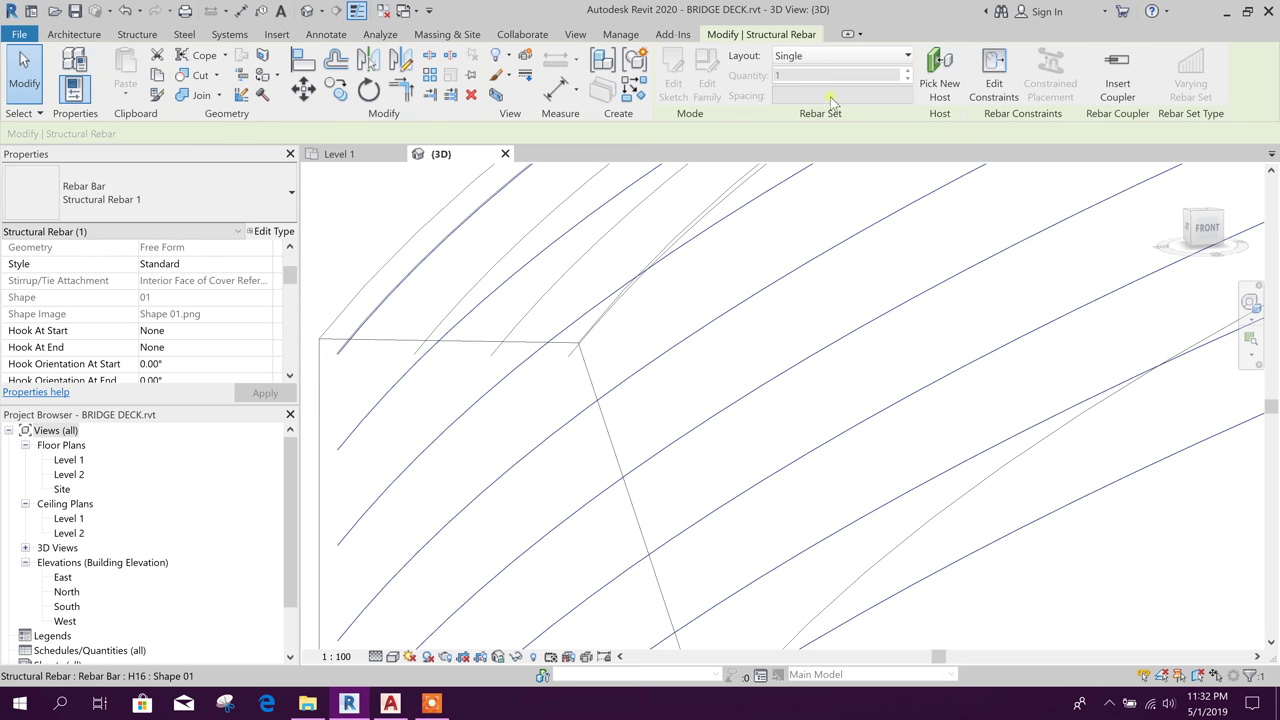
left_click(846, 58)
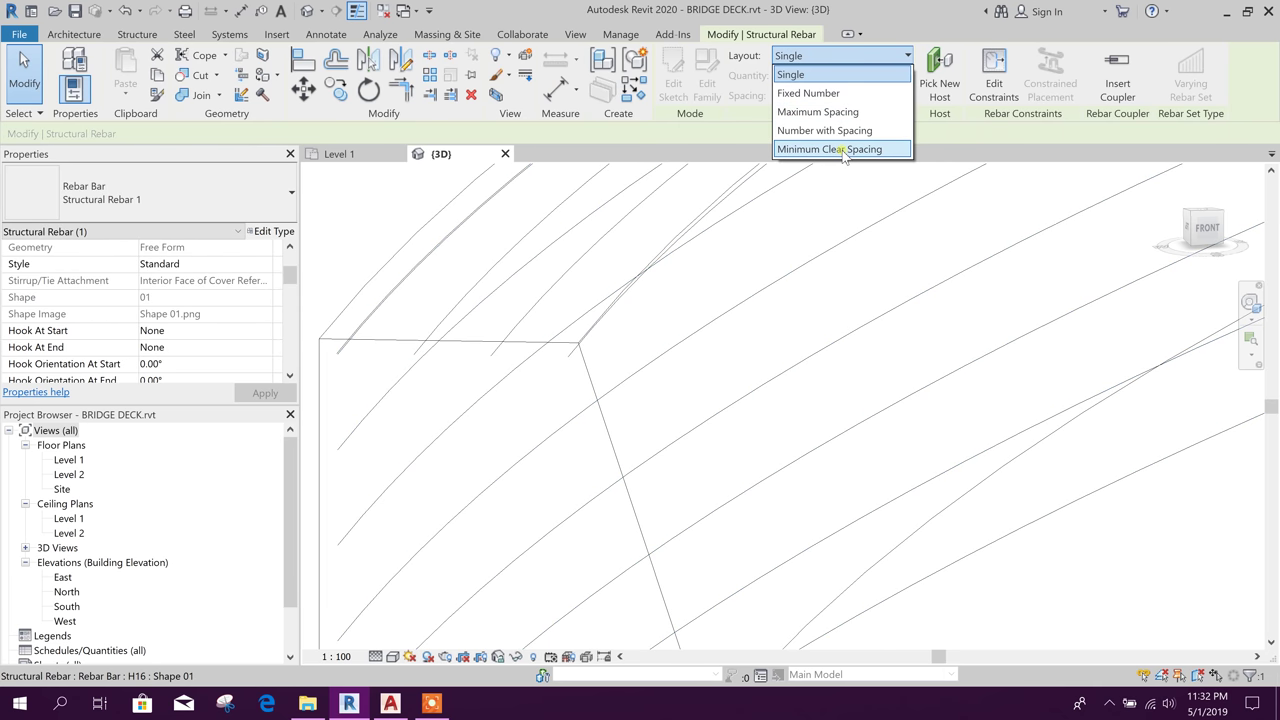
left_click(830, 111)
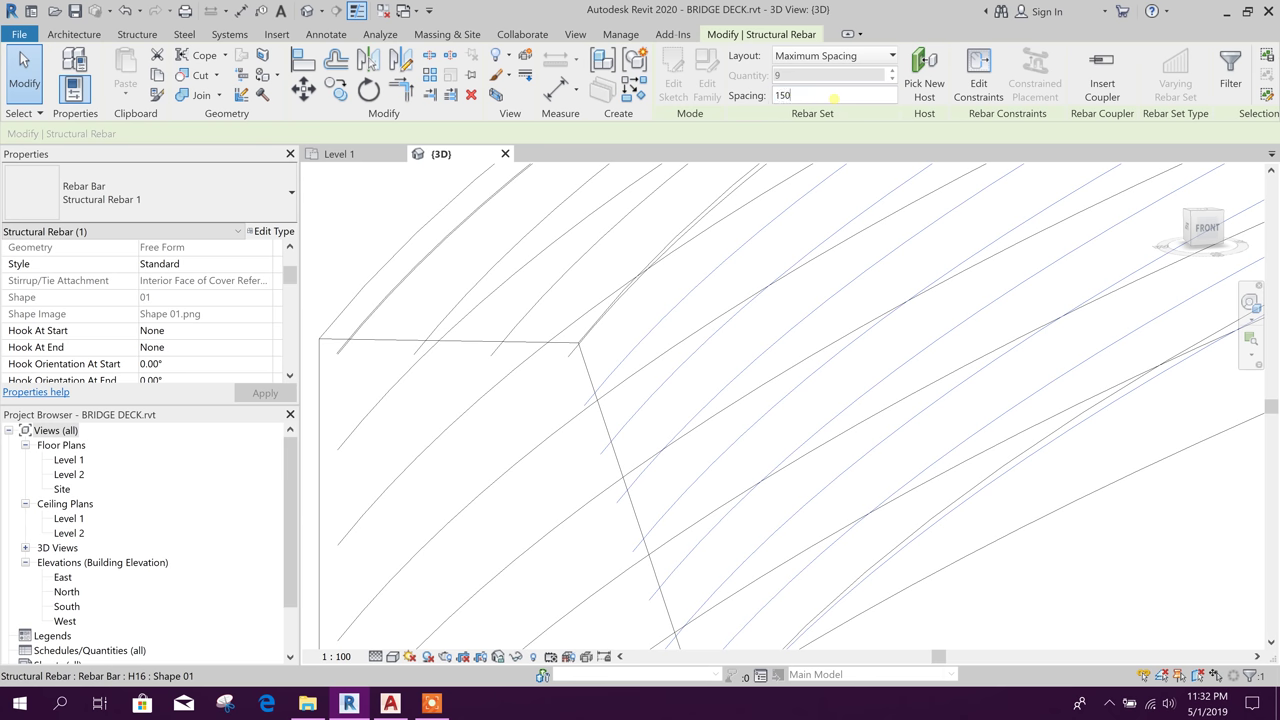
key("Return")
scroll(750, 370, "down", 2)
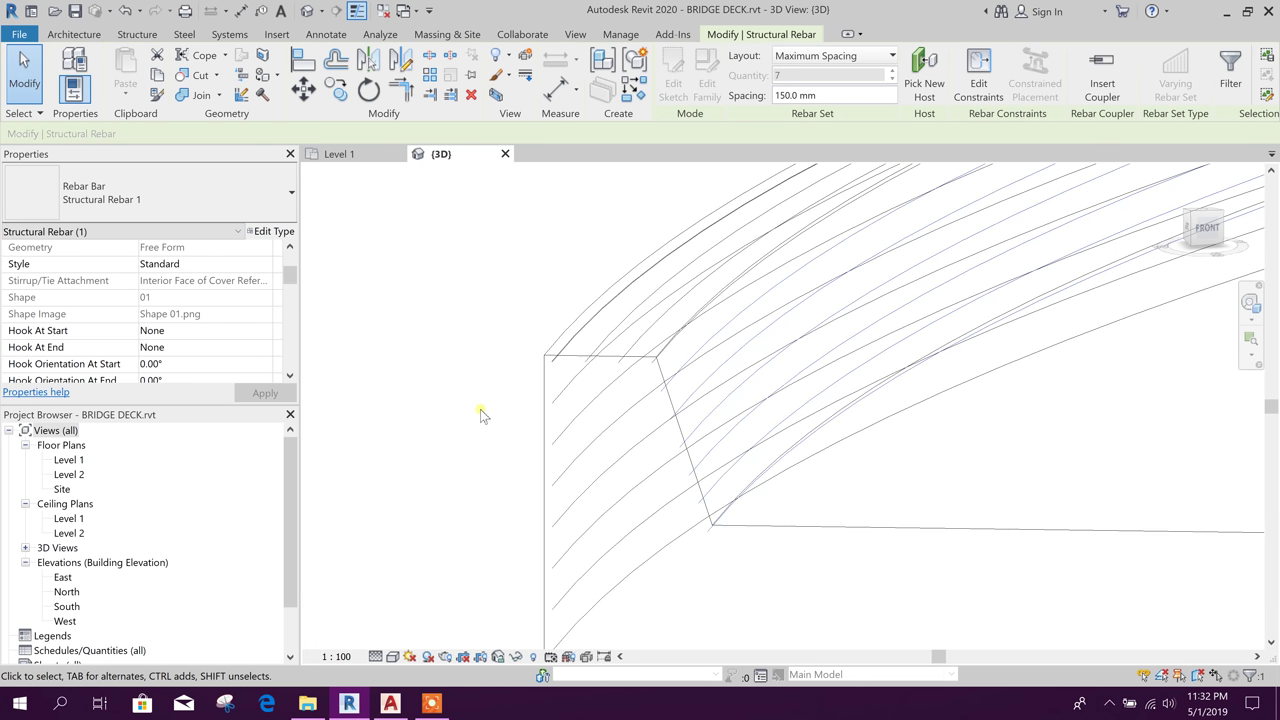
left_click(475, 402)
Change the rebar set in the parapet's top face to bar type H16.
left_click(617, 368)
key("Escape")
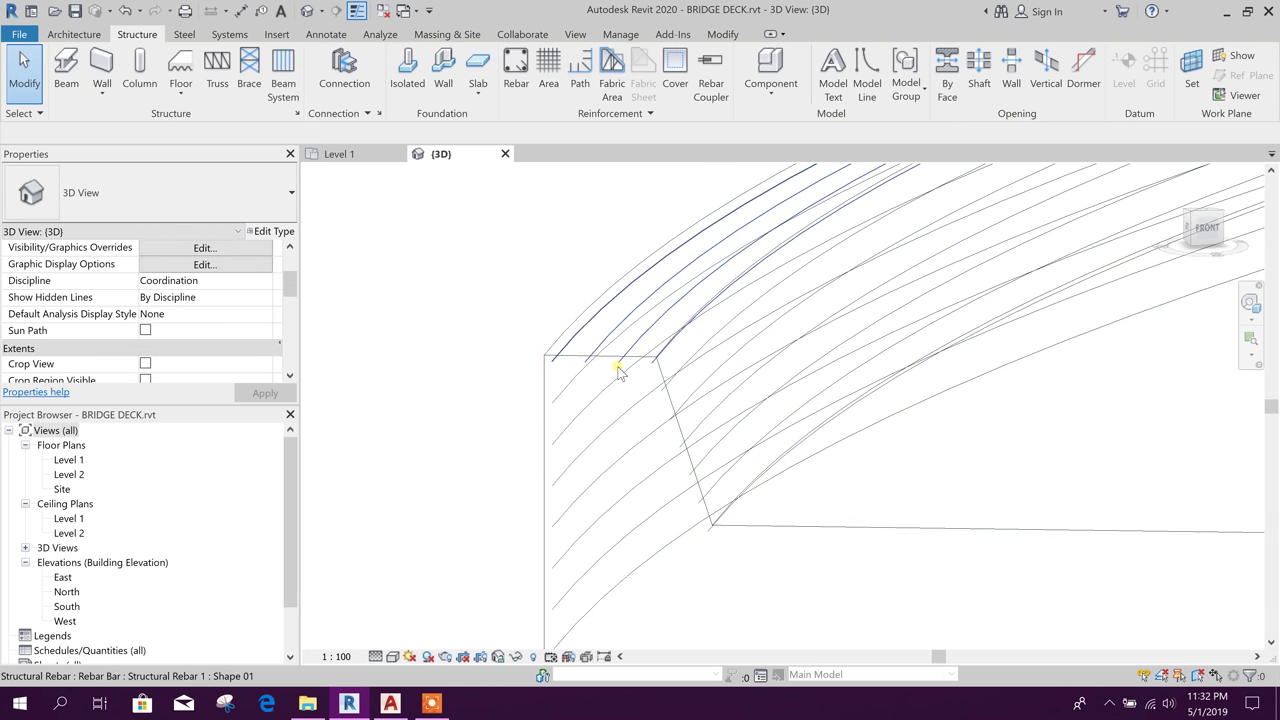
left_click(620, 370)
left_click(251, 202)
left_click(86, 429)
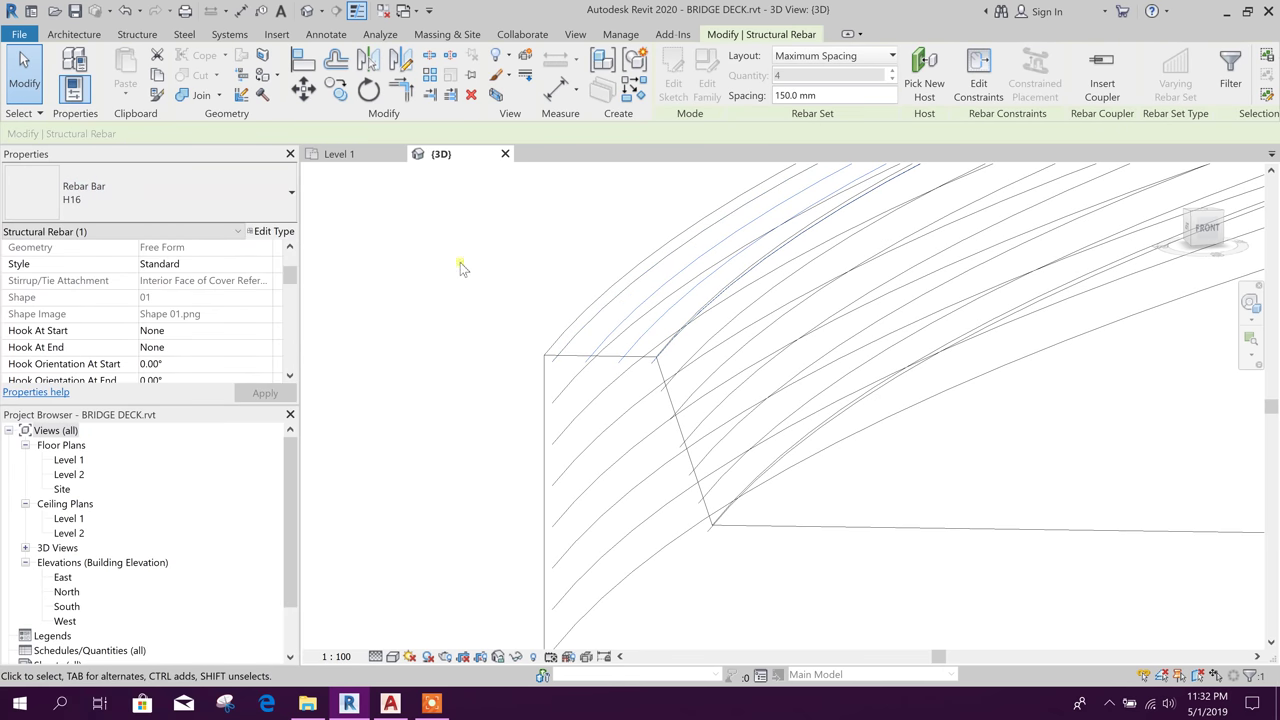
left_click(410, 347)
Change the rebar set in the parapet's sloped inner face to bar type H16.
left_click(686, 409)
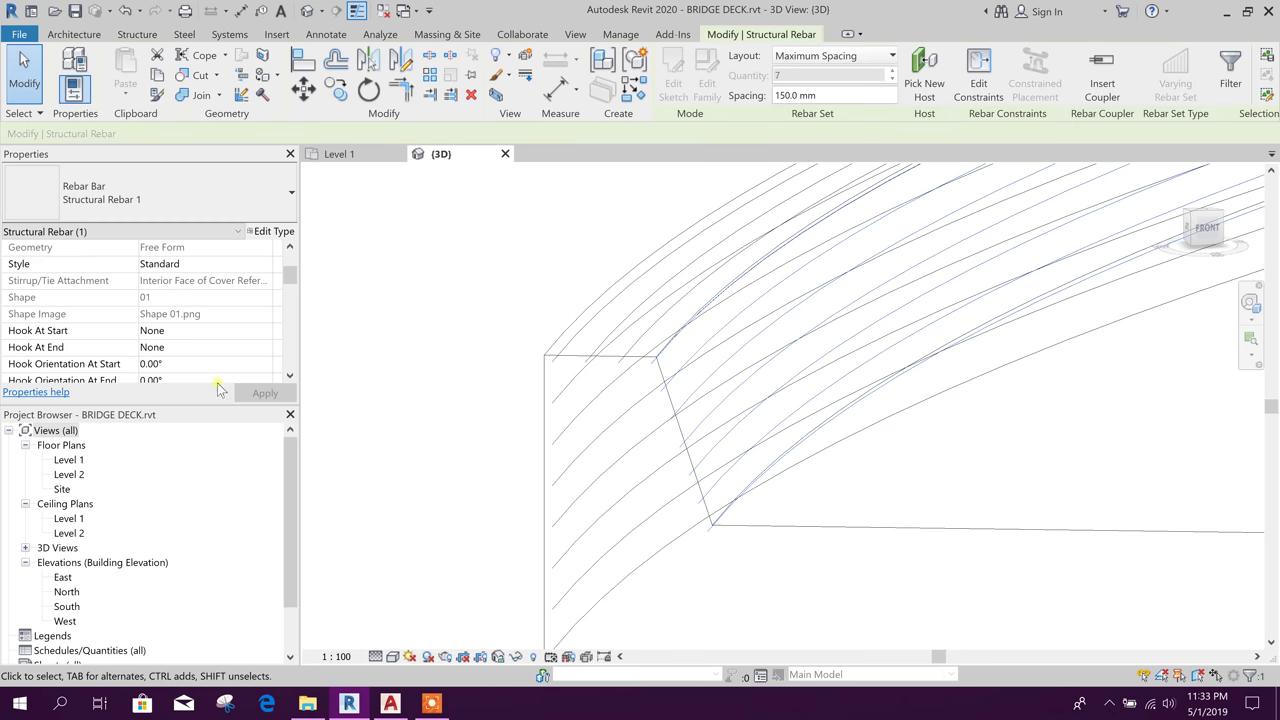
left_click(191, 199)
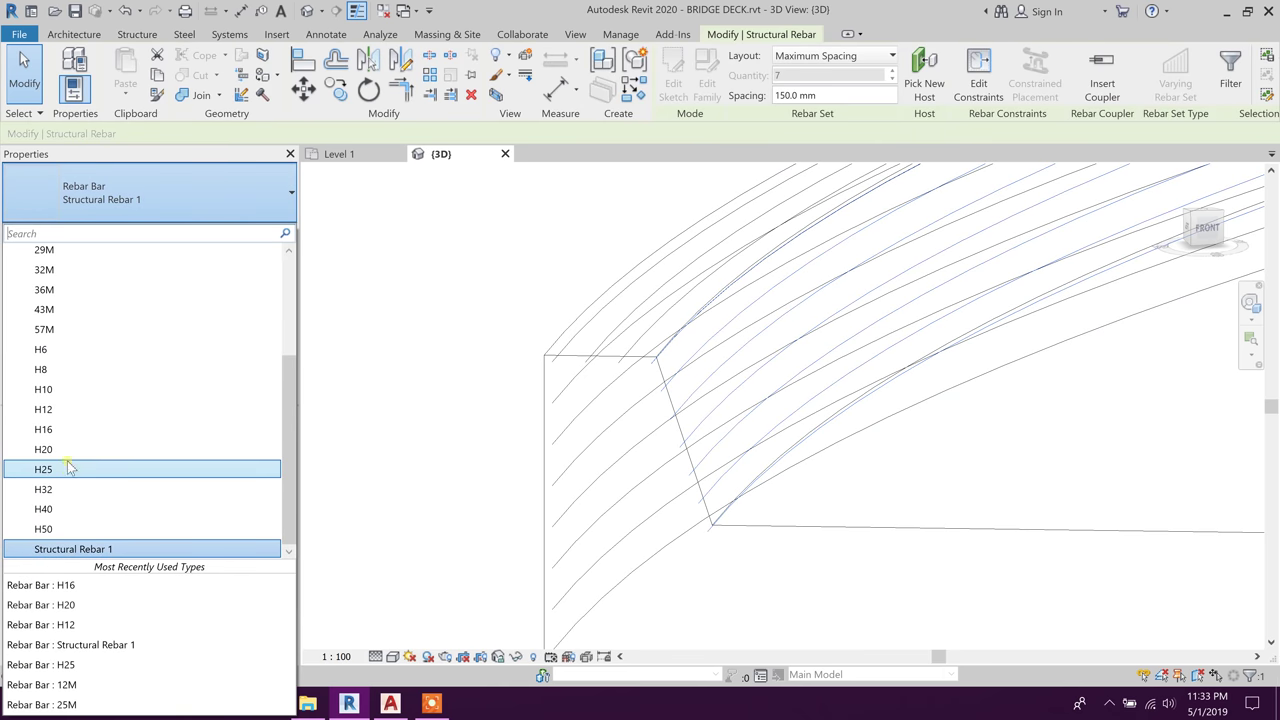
left_click(60, 429)
left_click(457, 266)
Examine the deck end and the rebar sets in the parapets on both sides.
middle_click_drag(457, 266, 698, 530, "shift")
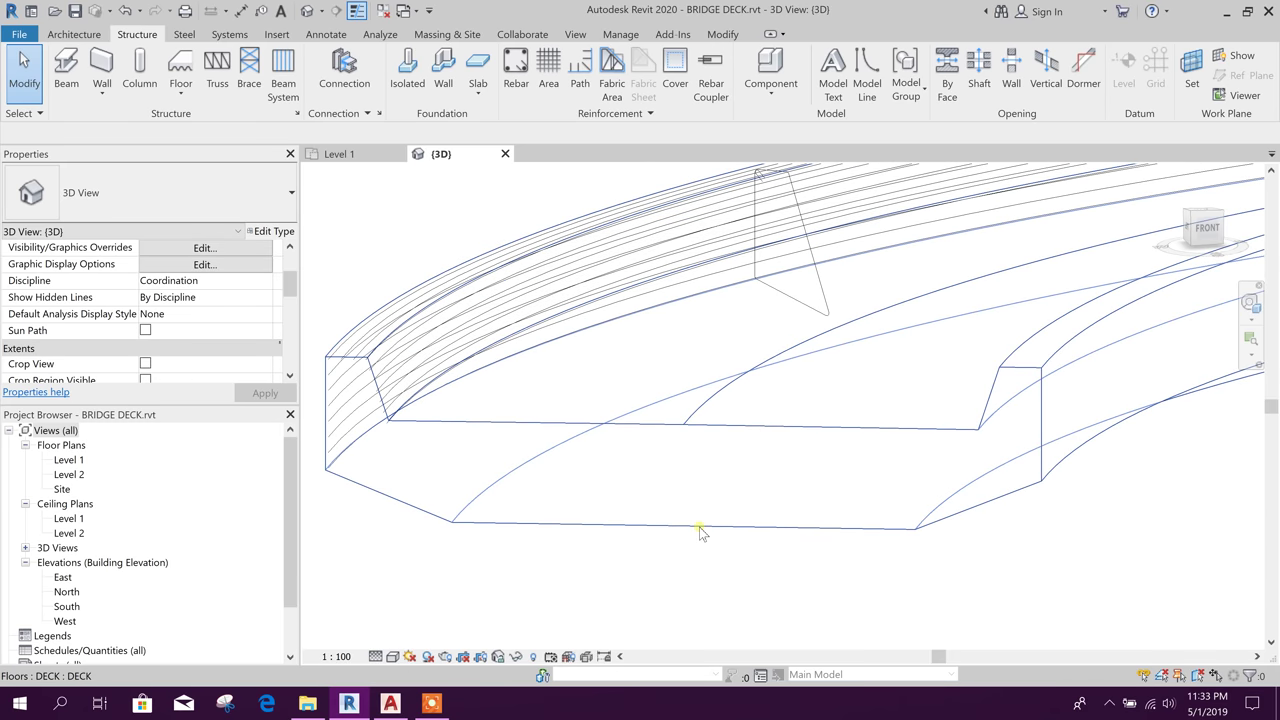
middle_click_drag(917, 611, 984, 574, "shift")
middle_click_drag(1190, 543, 962, 496)
scroll(1014, 514, "up", 2)
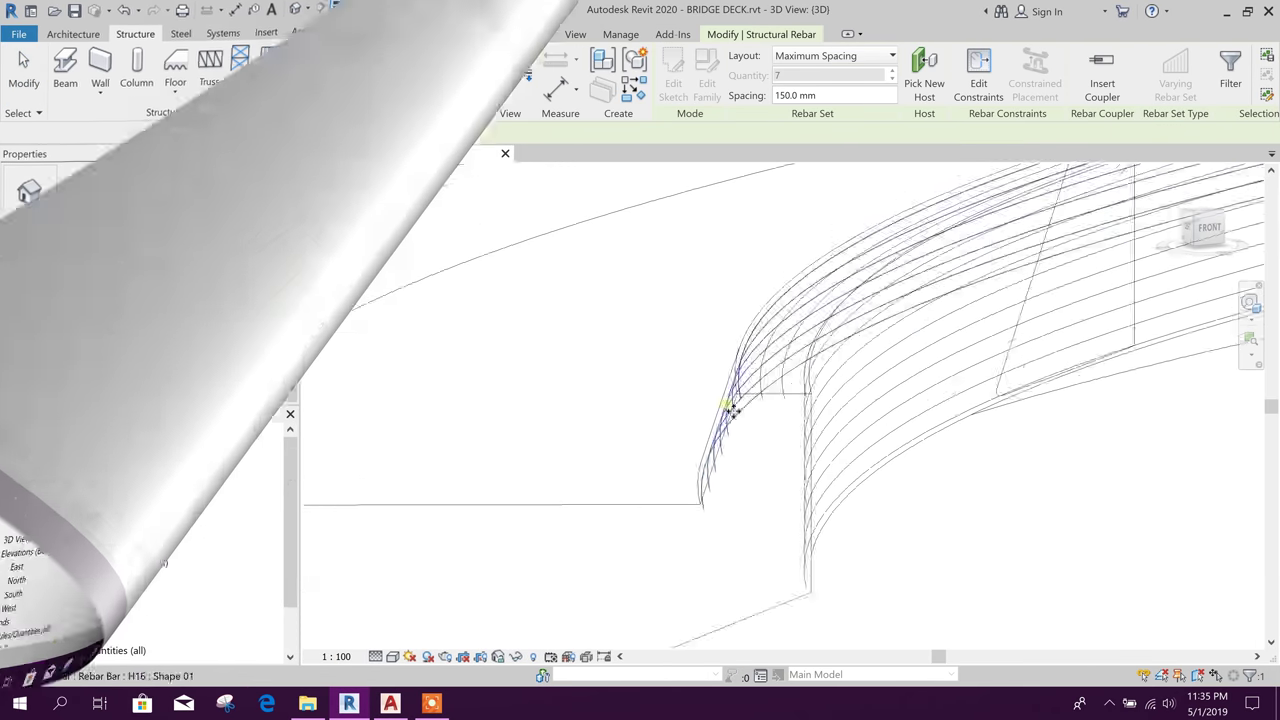
left_click(827, 498)
middle_click_drag(823, 528, 1046, 503, "shift")
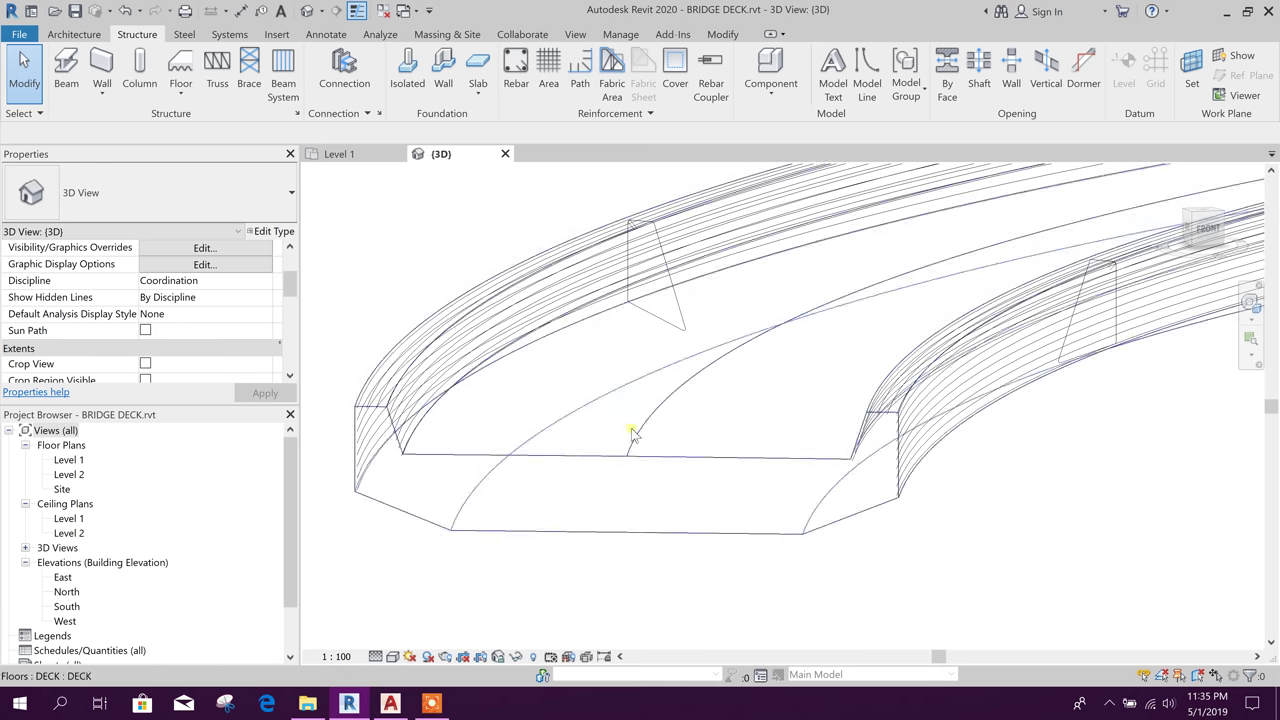
middle_click_drag(904, 537, 939, 565)
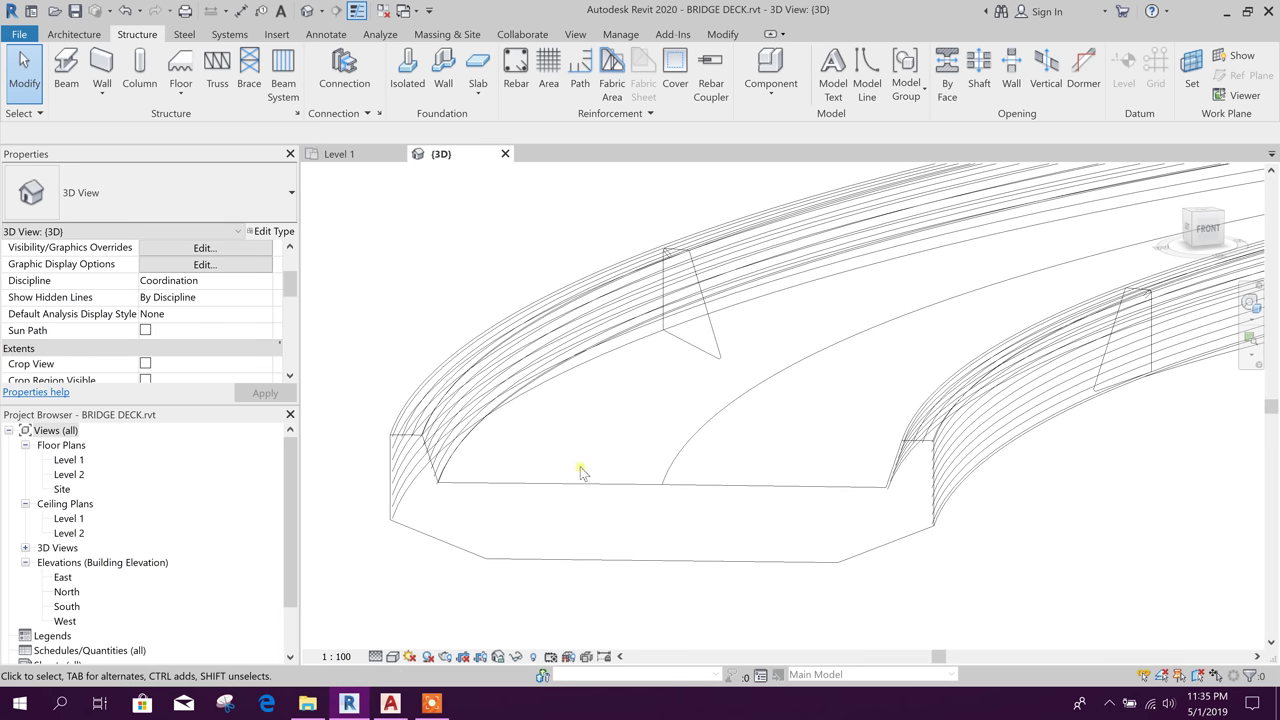
middle_click_drag(789, 582, 781, 584)
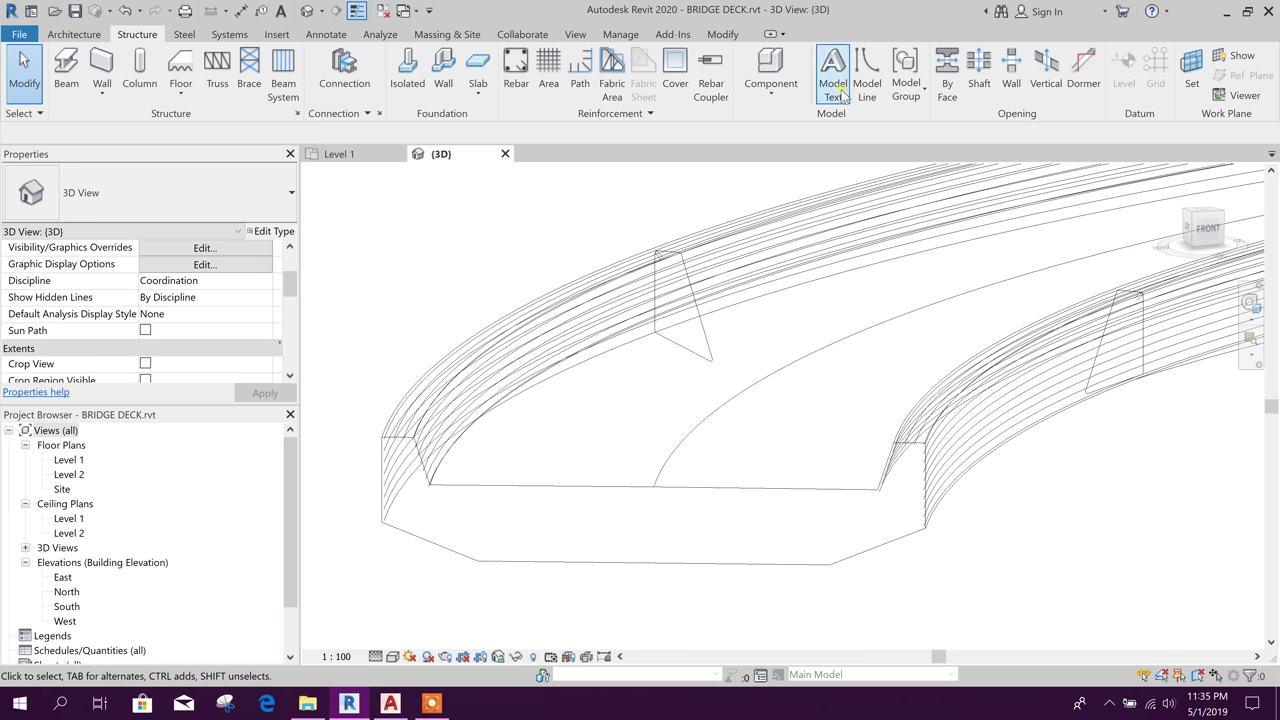
Start a free form rebar with Aligned distribution, using both halves of the deck's top face as host surfaces.
left_click(534, 69)
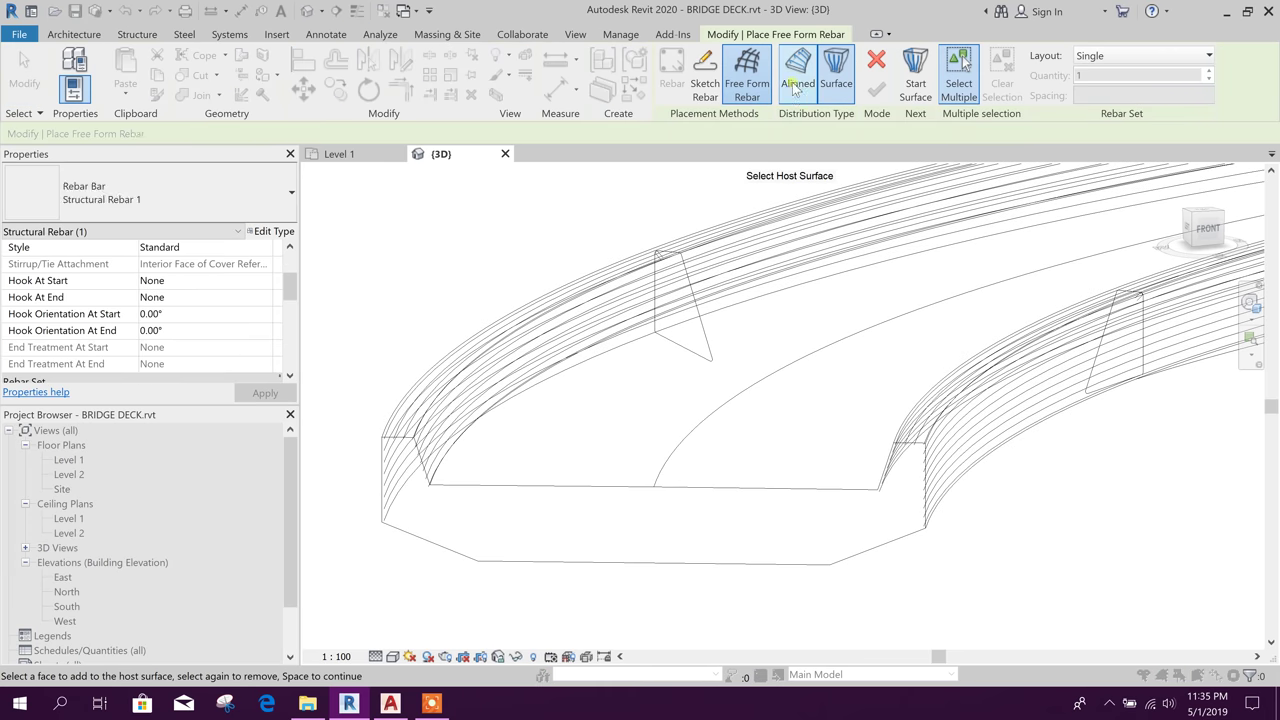
left_click(798, 88)
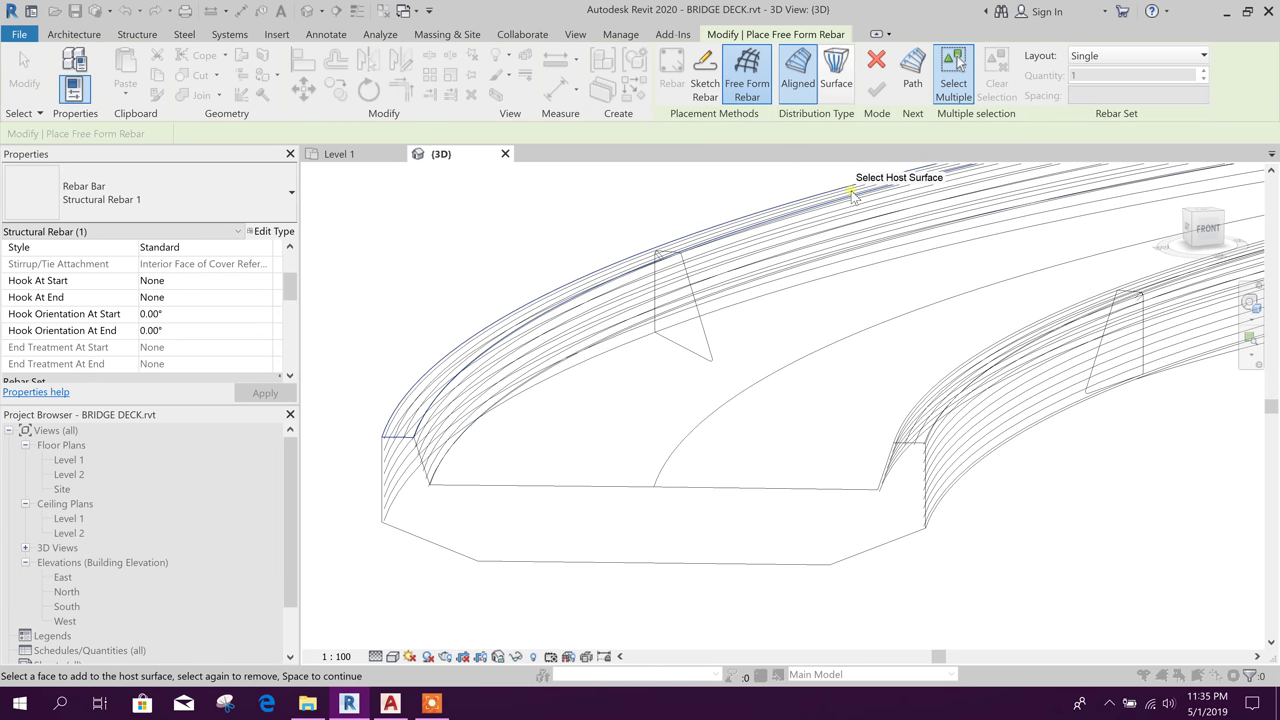
left_click(568, 498)
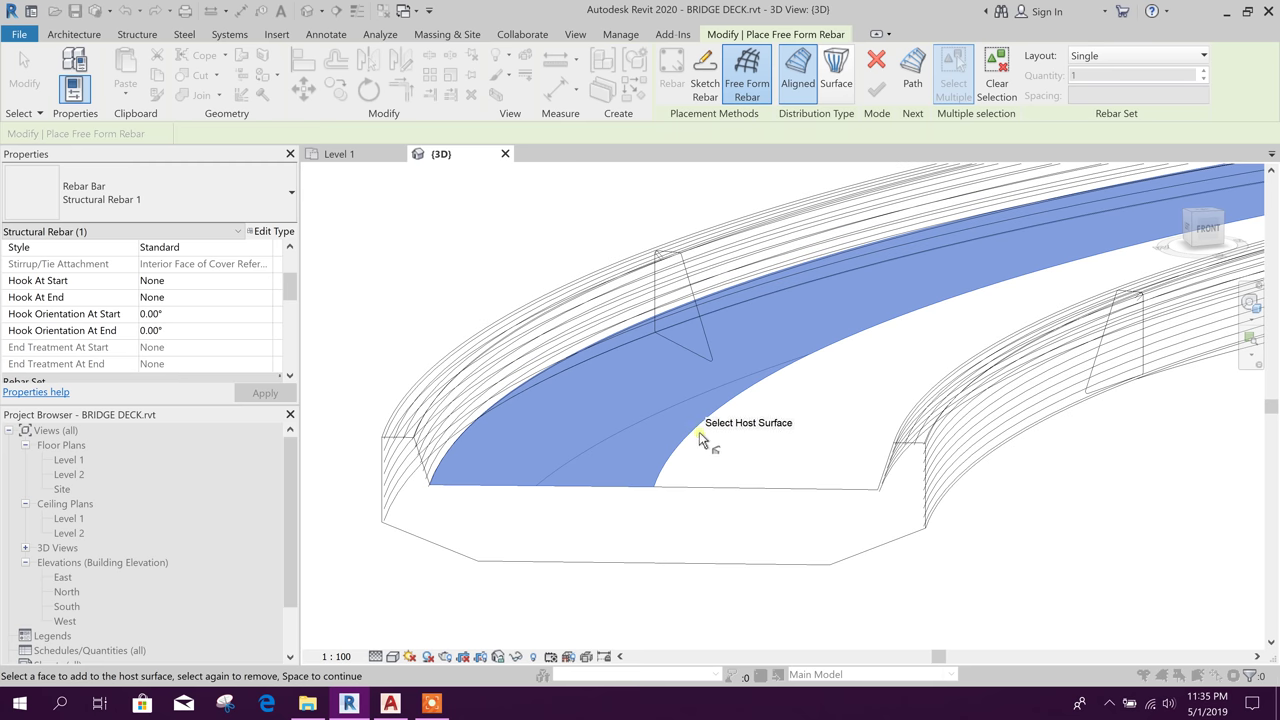
left_click(851, 488)
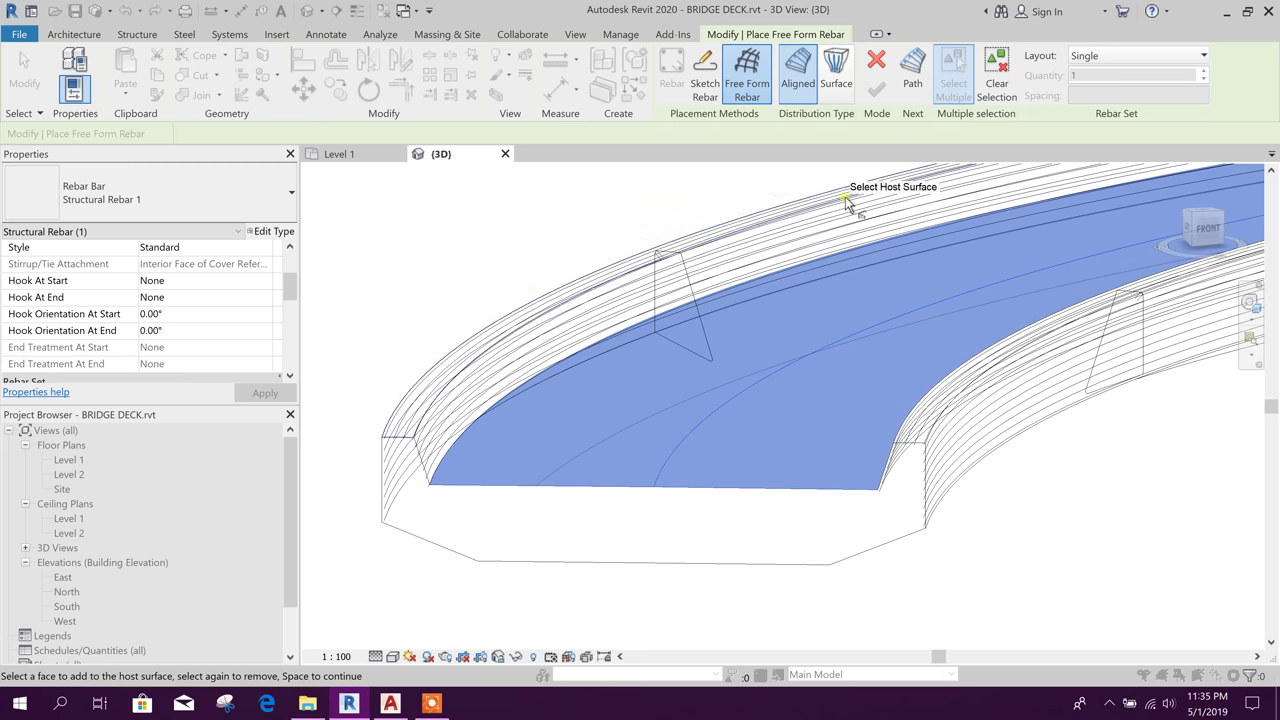
Use the curved edge along the middle of the deck as the path and create the transverse bar.
left_click(900, 100)
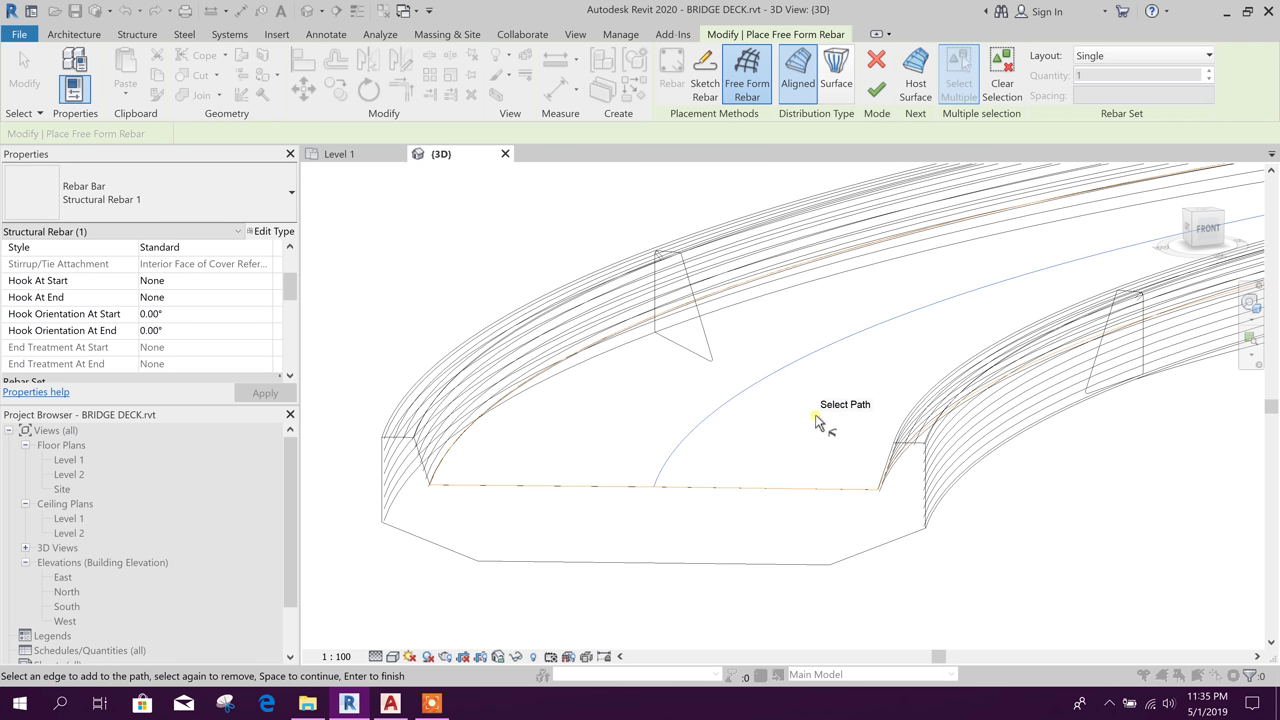
left_click(905, 88)
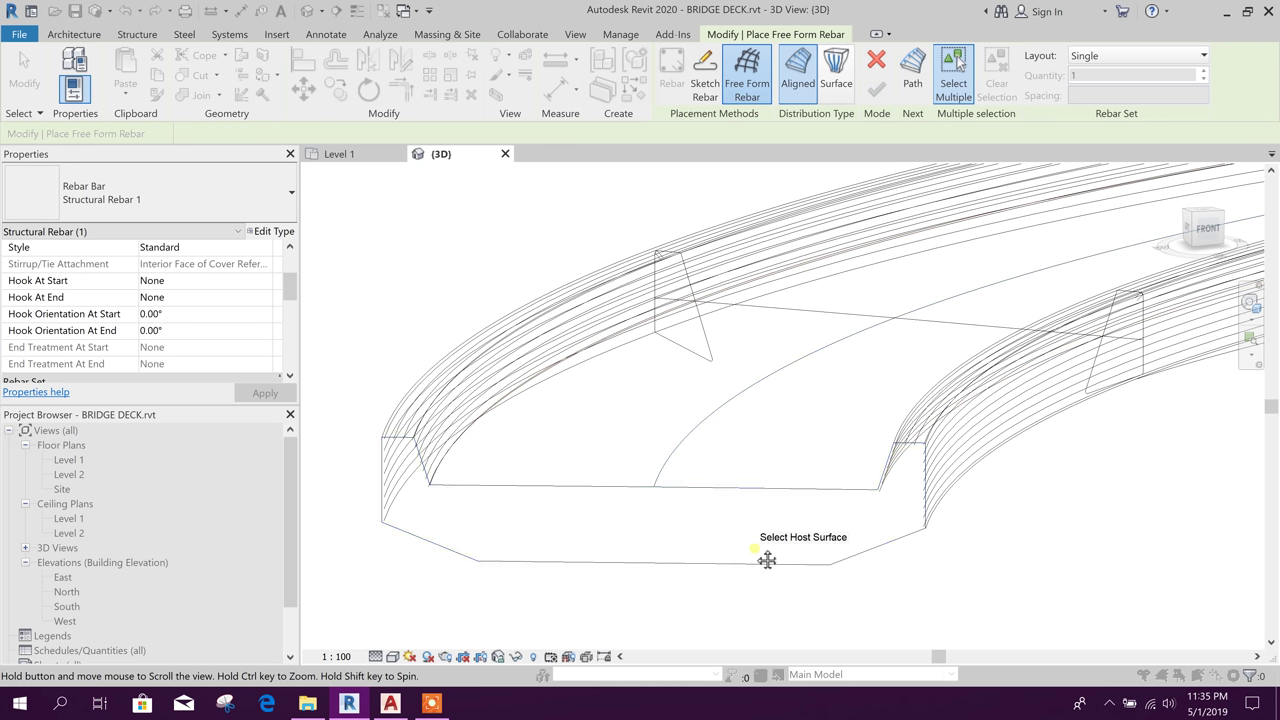
middle_click_drag(766, 557, 714, 568)
key("Escape")
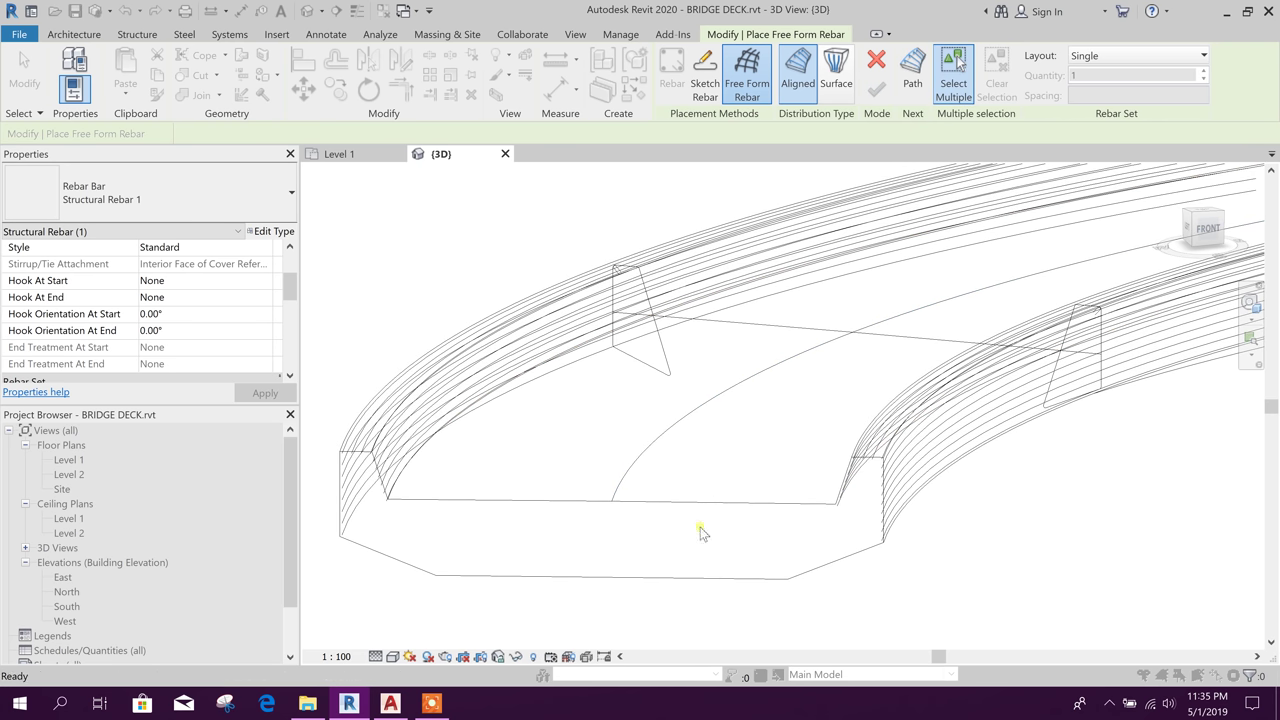
Change the transverse bar across the deck's top face to bar type H20.
middle_click_drag(790, 560, 786, 594)
left_click(889, 372)
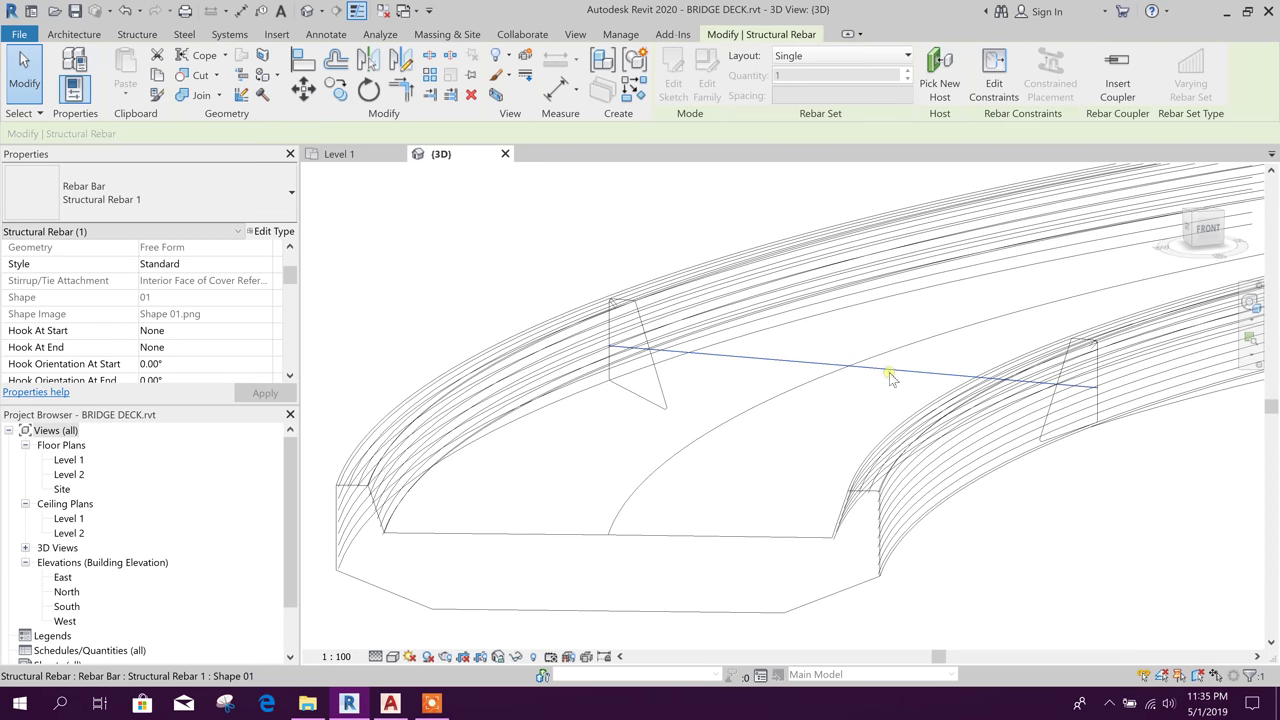
left_click(246, 199)
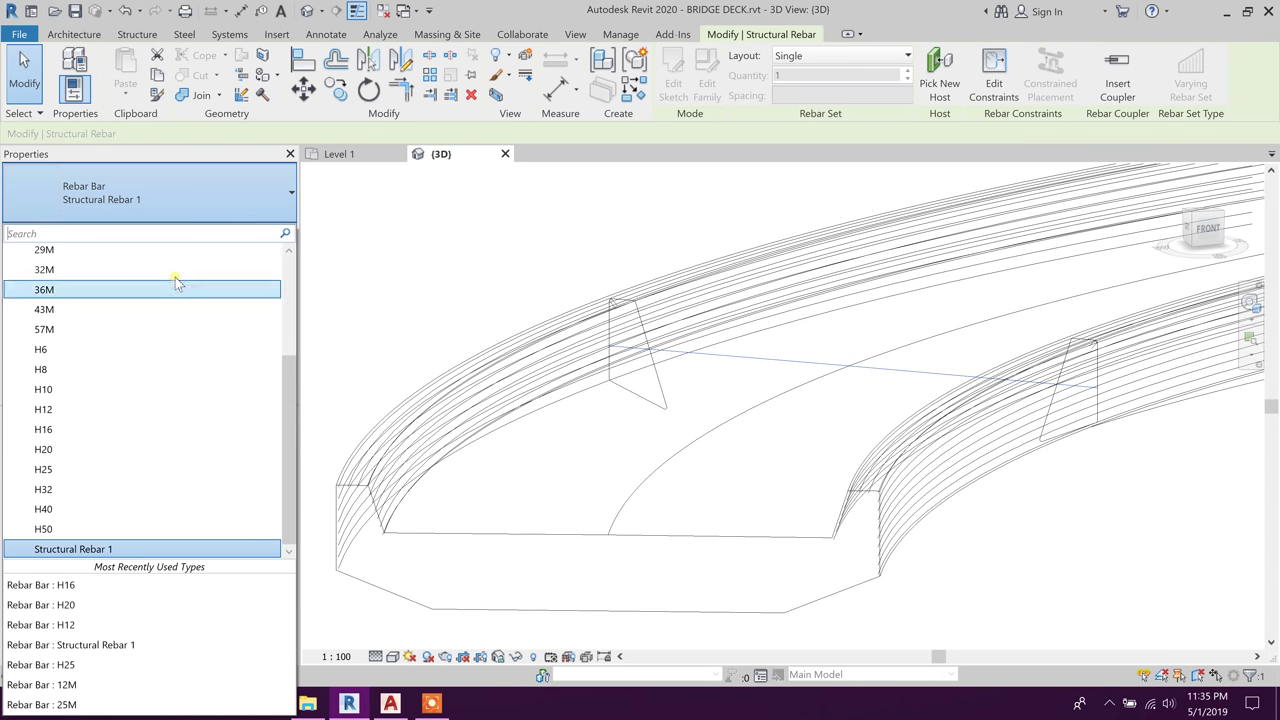
left_click(74, 450)
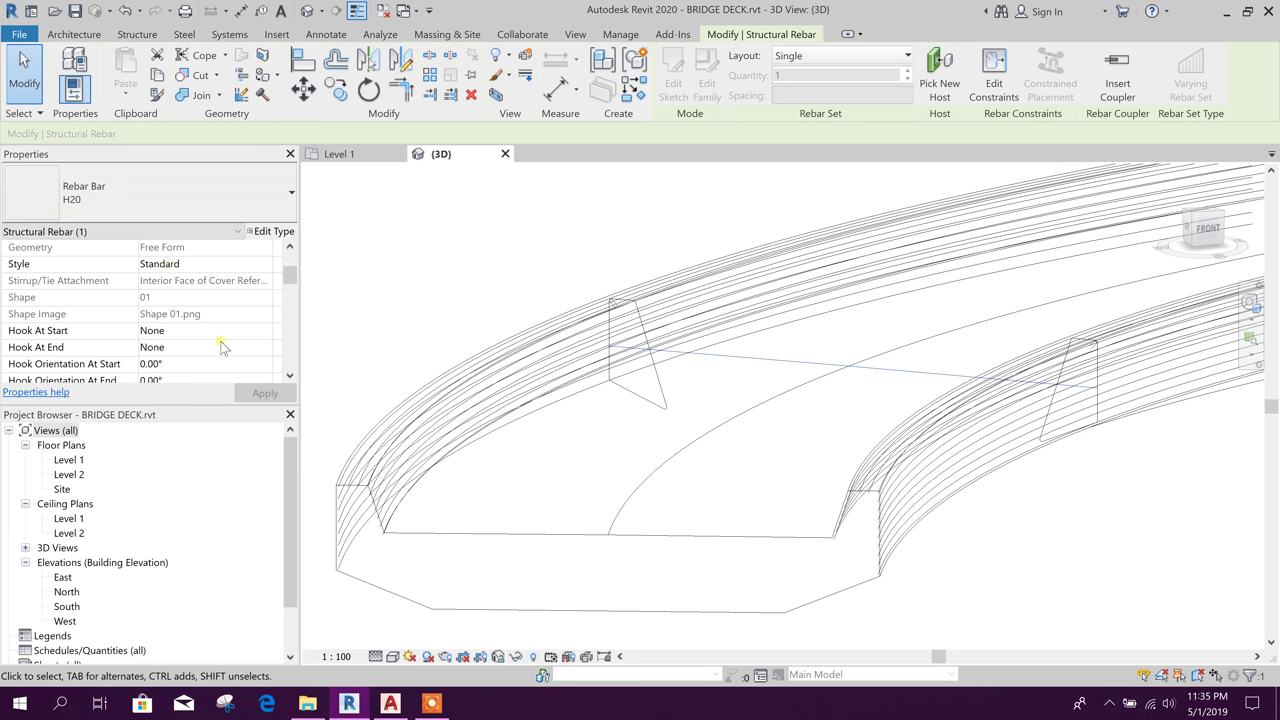
Give the transverse bar Standard - 90 deg. hooks at both its start and its end.
left_click_drag(285, 278, 288, 285)
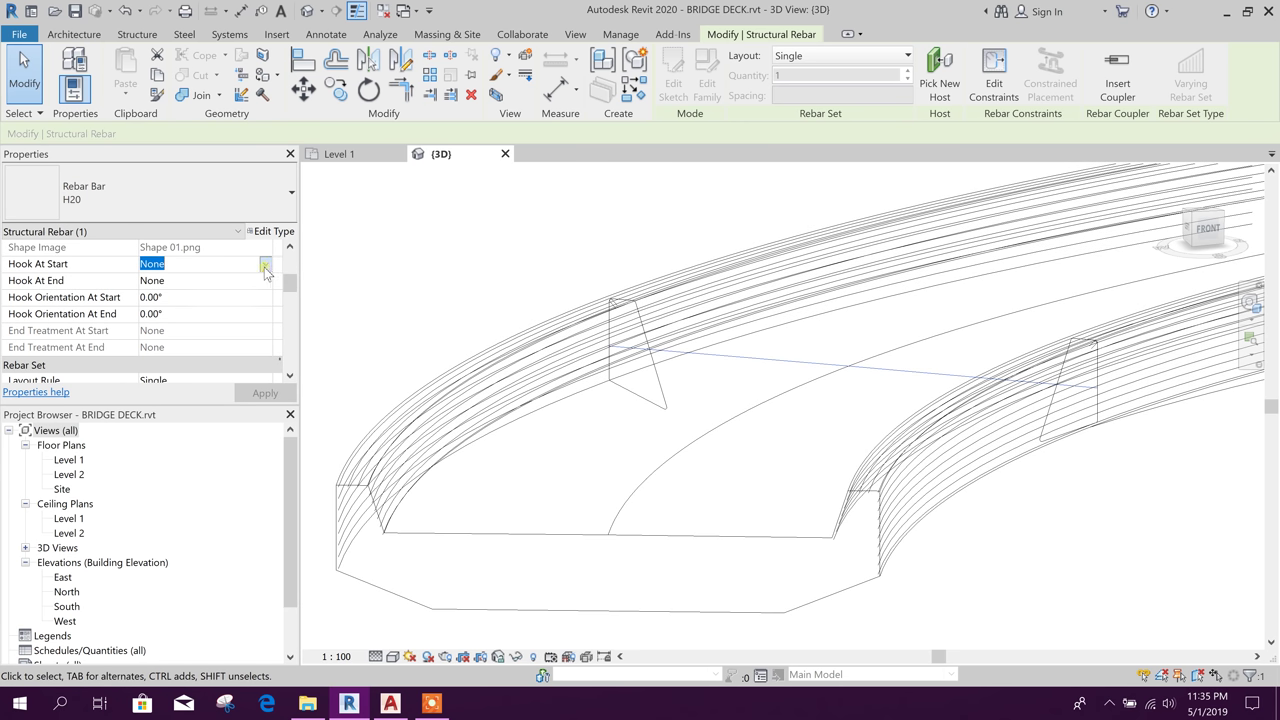
left_click(265, 266)
left_click(221, 308)
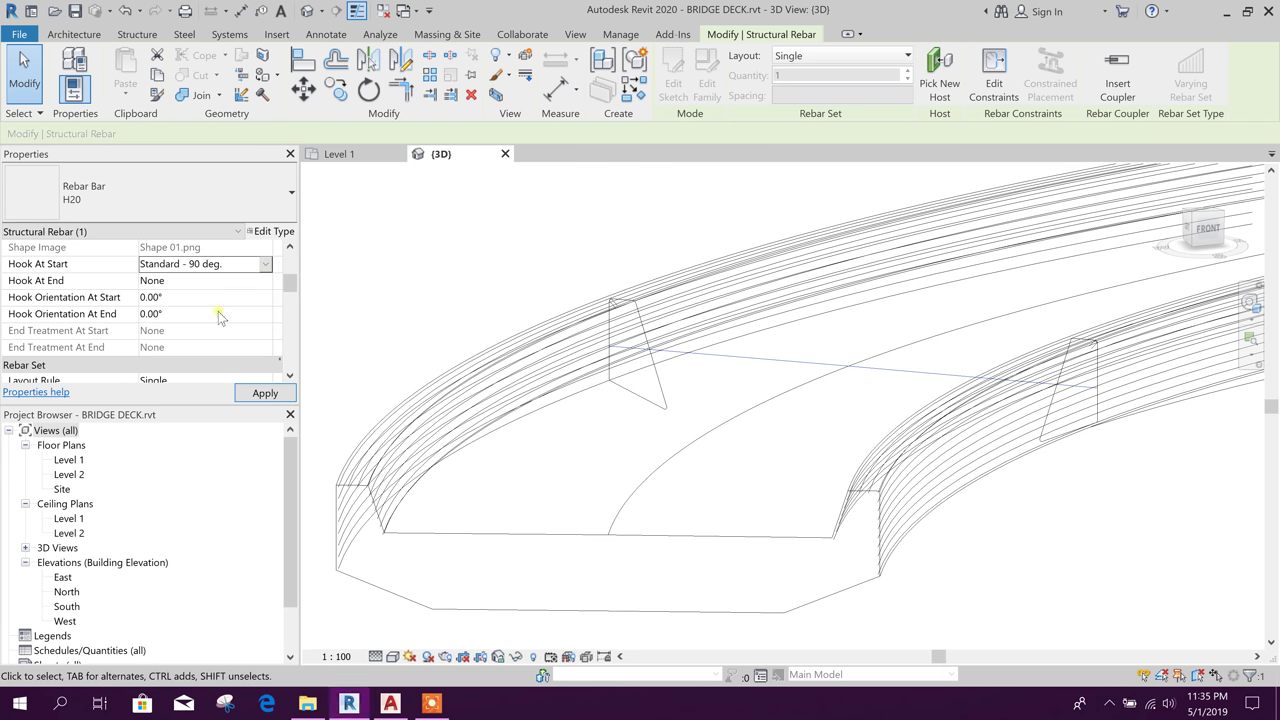
left_click(266, 284)
left_click(217, 322)
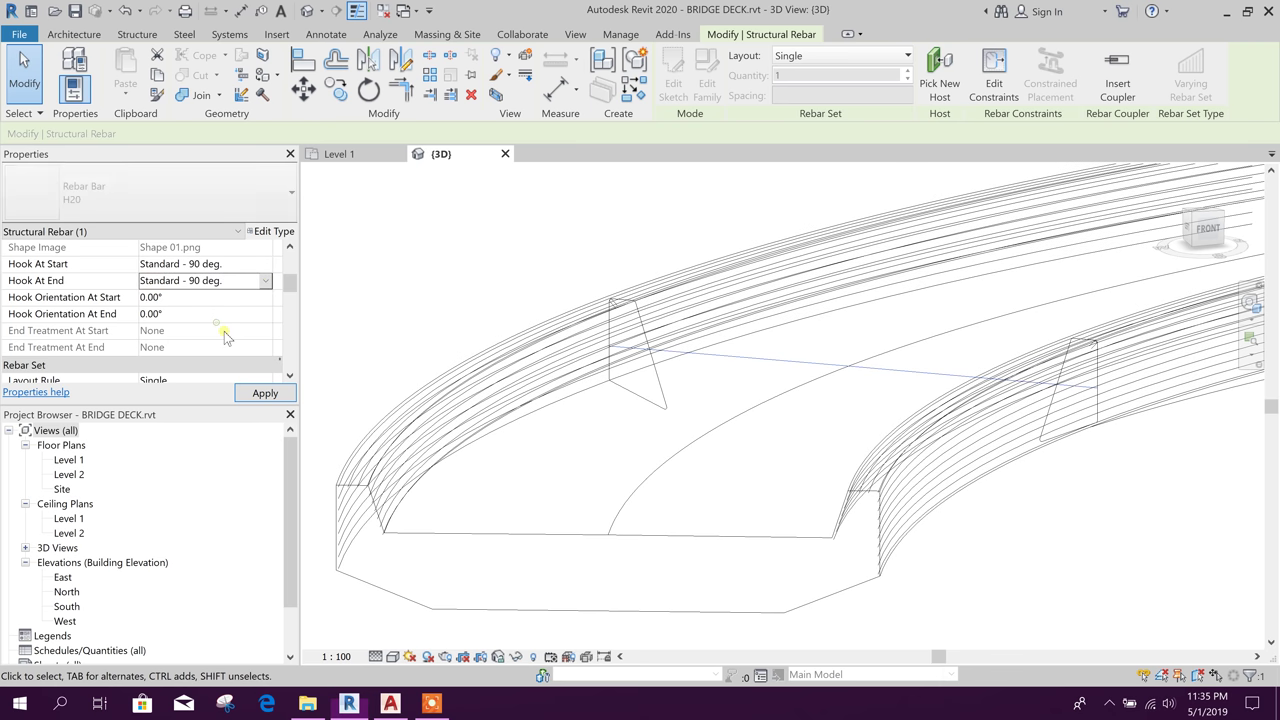
middle_click_drag(1097, 558, 960, 604)
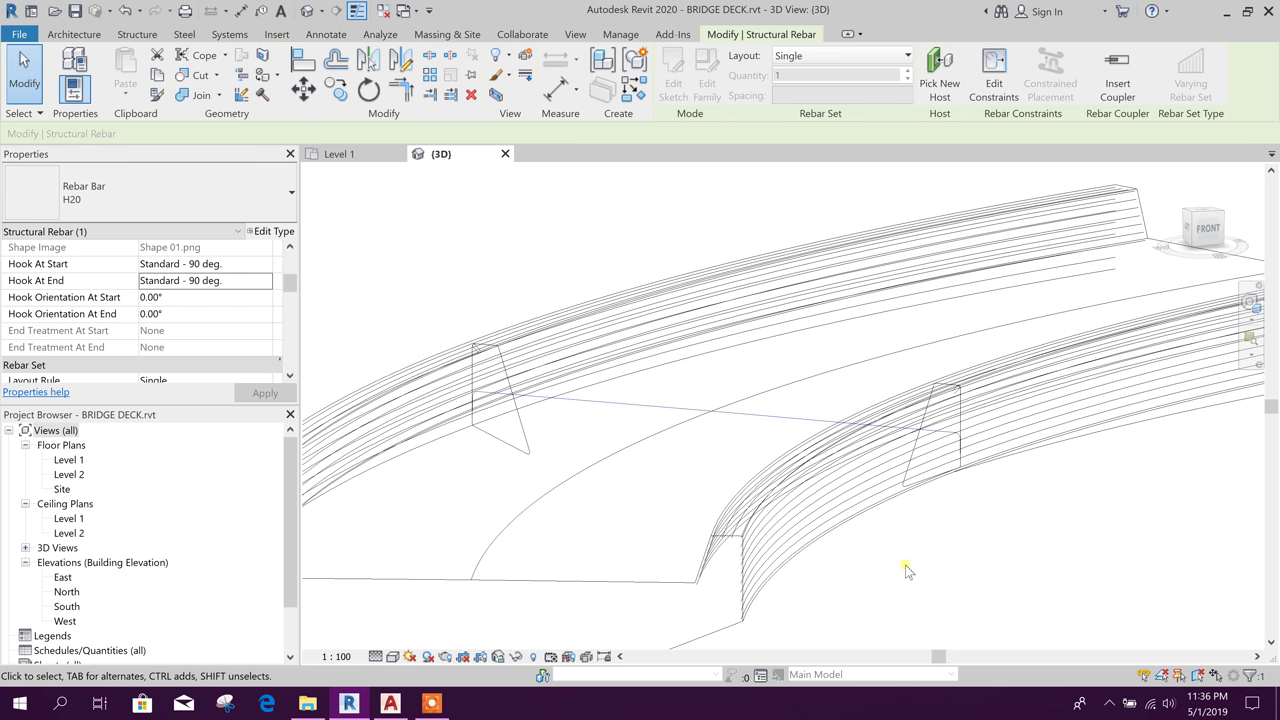
left_click(645, 443)
left_click(650, 410)
scroll(660, 438, "down", 1)
middle_click_drag(760, 542, 929, 522)
scroll(840, 462, "up", 1)
key("Escape")
left_click(860, 407)
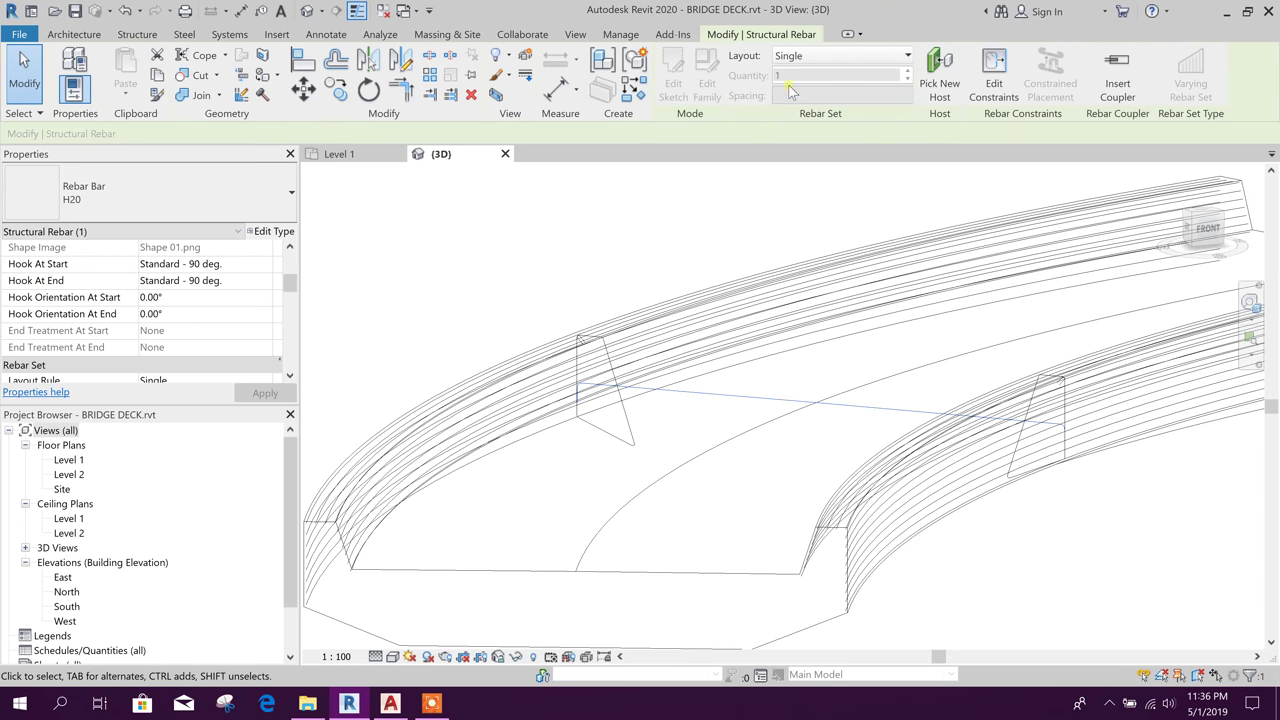
left_click(868, 56)
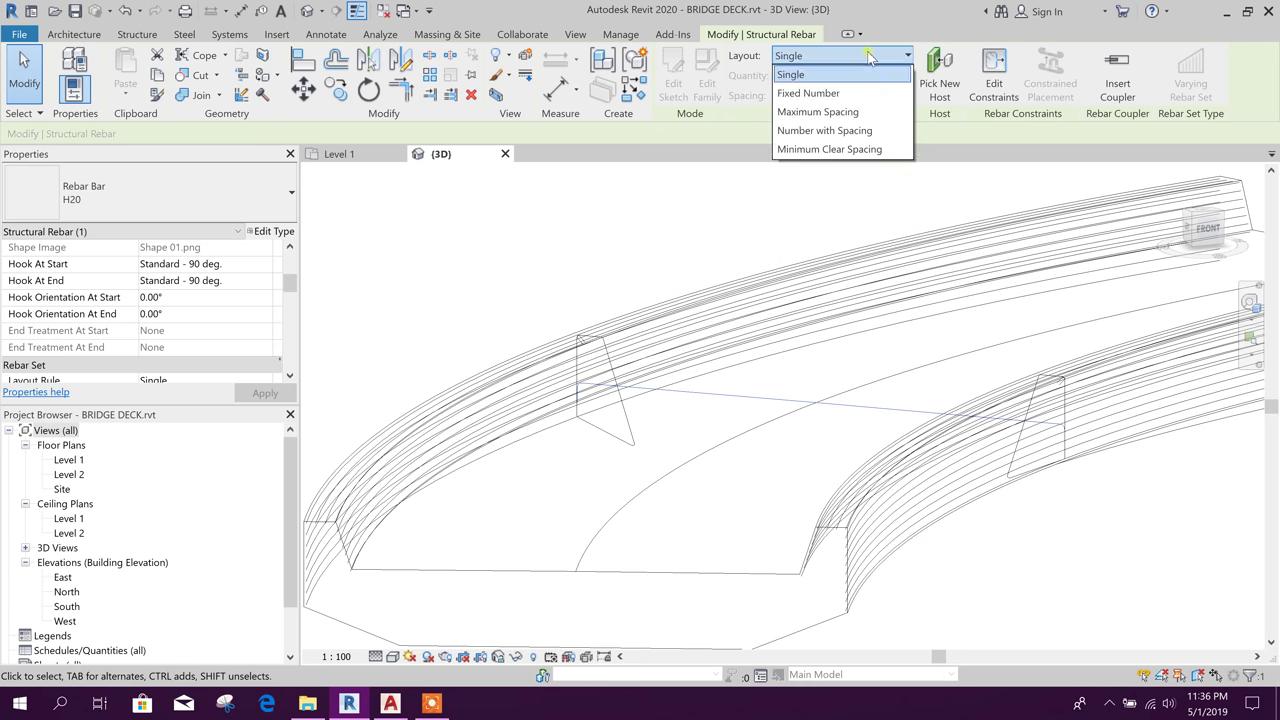
left_click(897, 36)
left_click(809, 377)
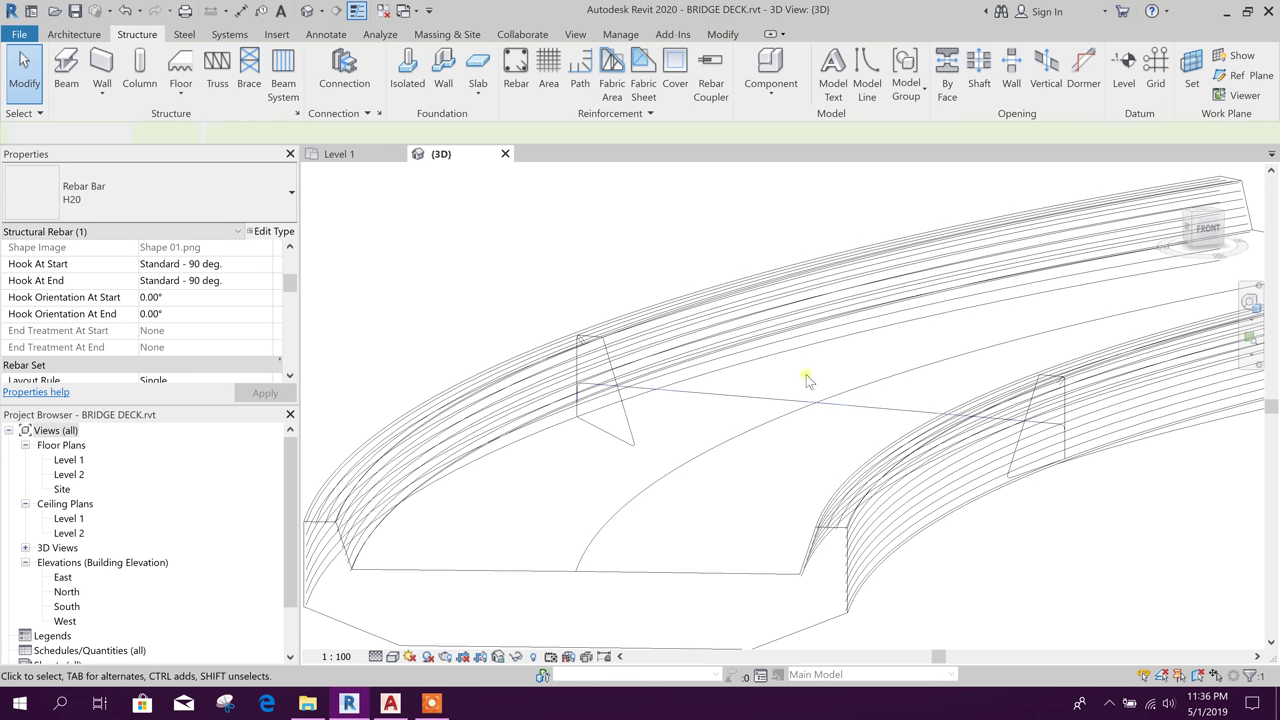
middle_click_drag(746, 441, 700, 386)
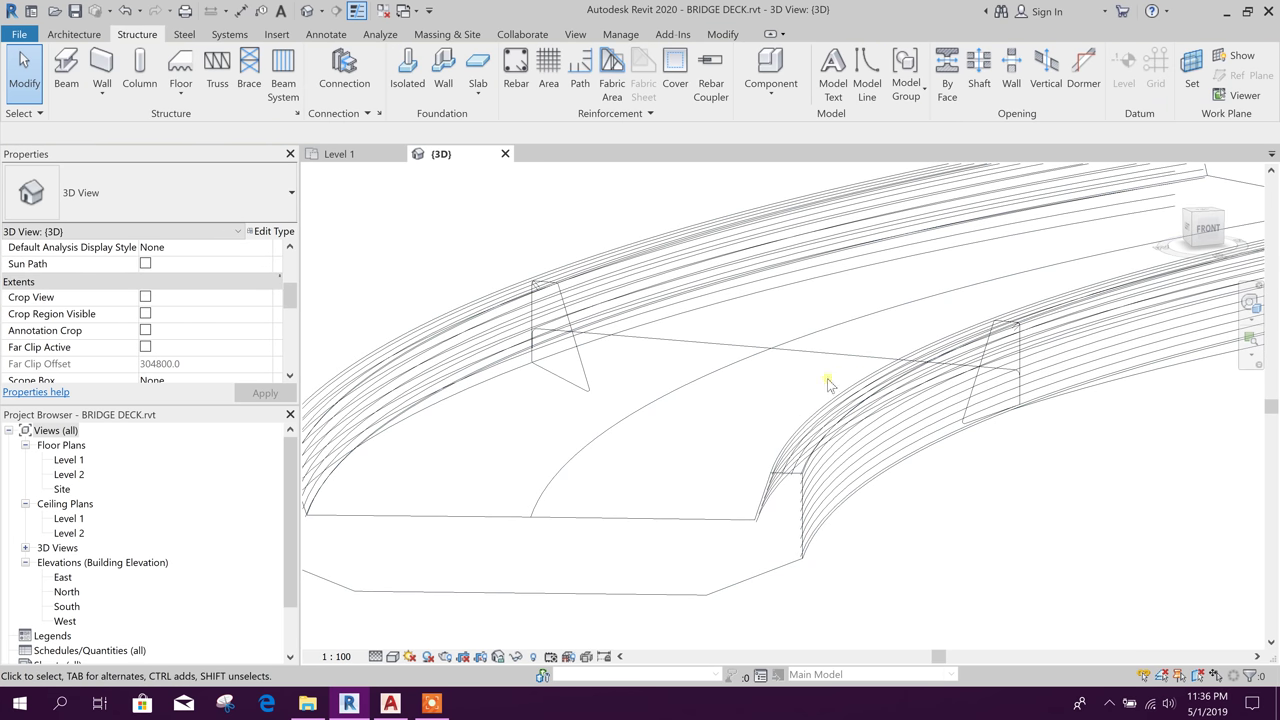
Start a free form rebar with Surface distribution, using both halves of the deck's top face as host surfaces.
left_click(516, 72)
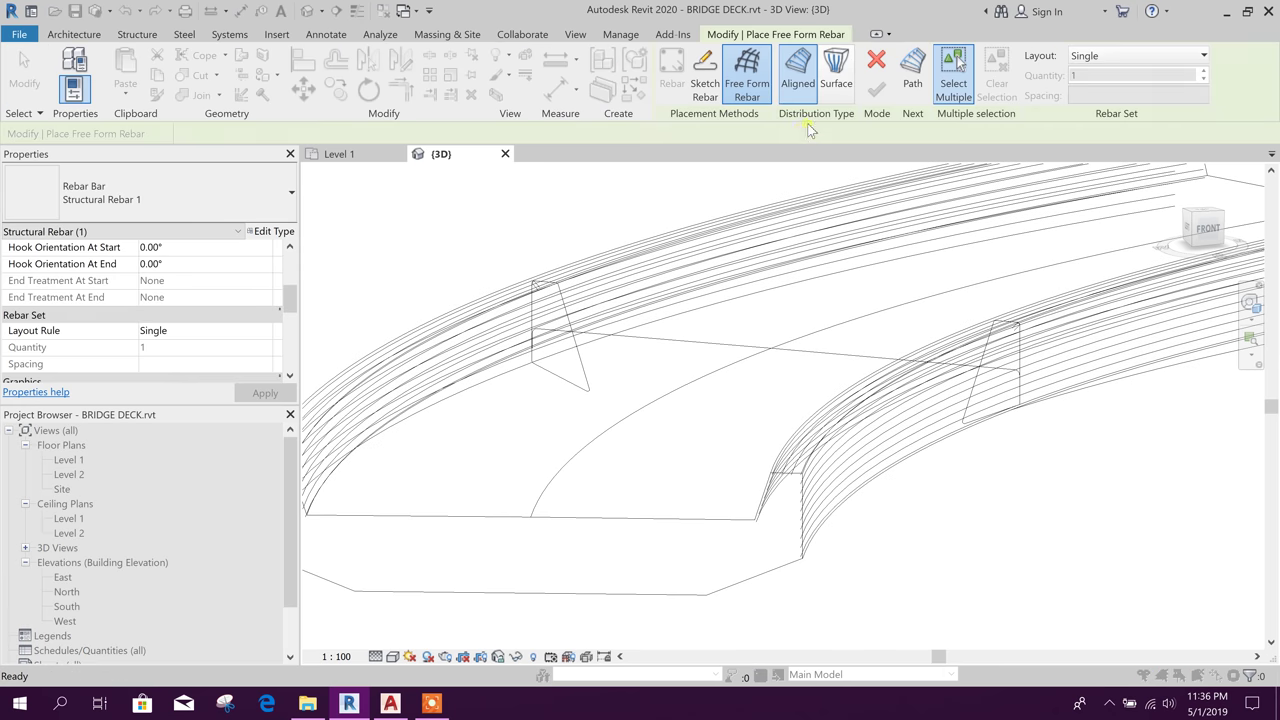
left_click(837, 72)
left_click(908, 88)
middle_click_drag(646, 580, 731, 534)
left_click(876, 64)
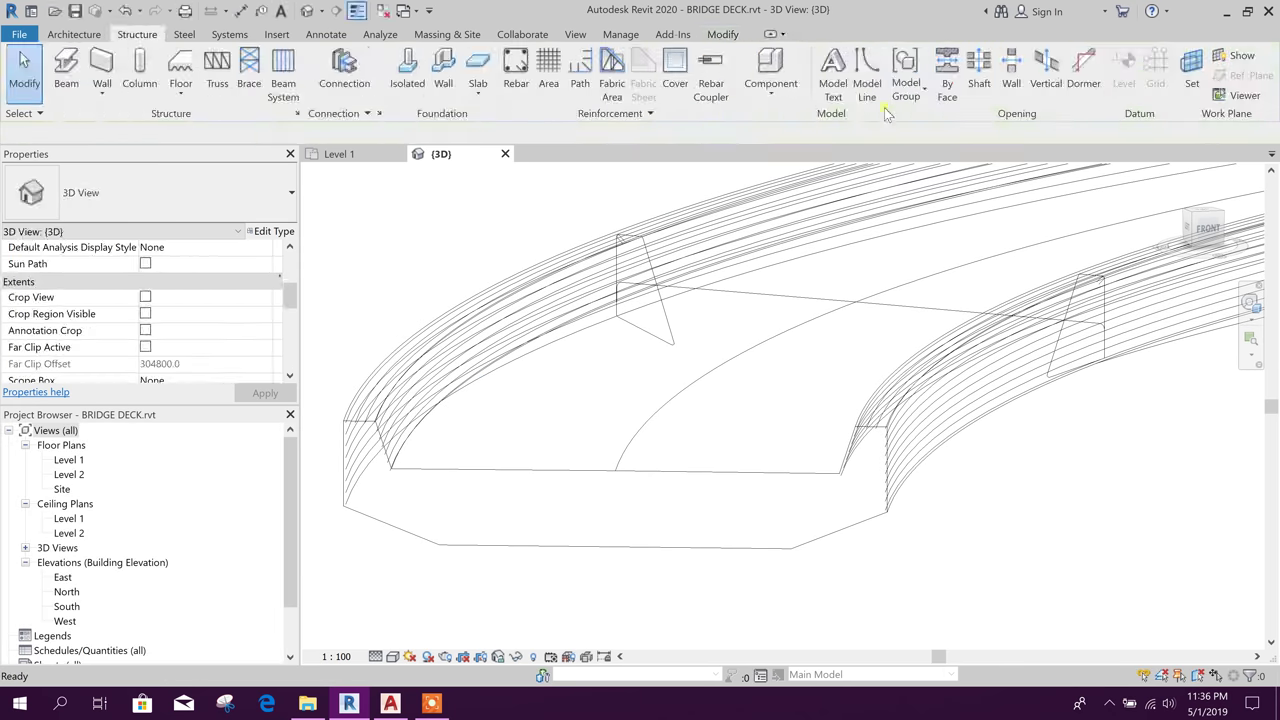
left_click(516, 72)
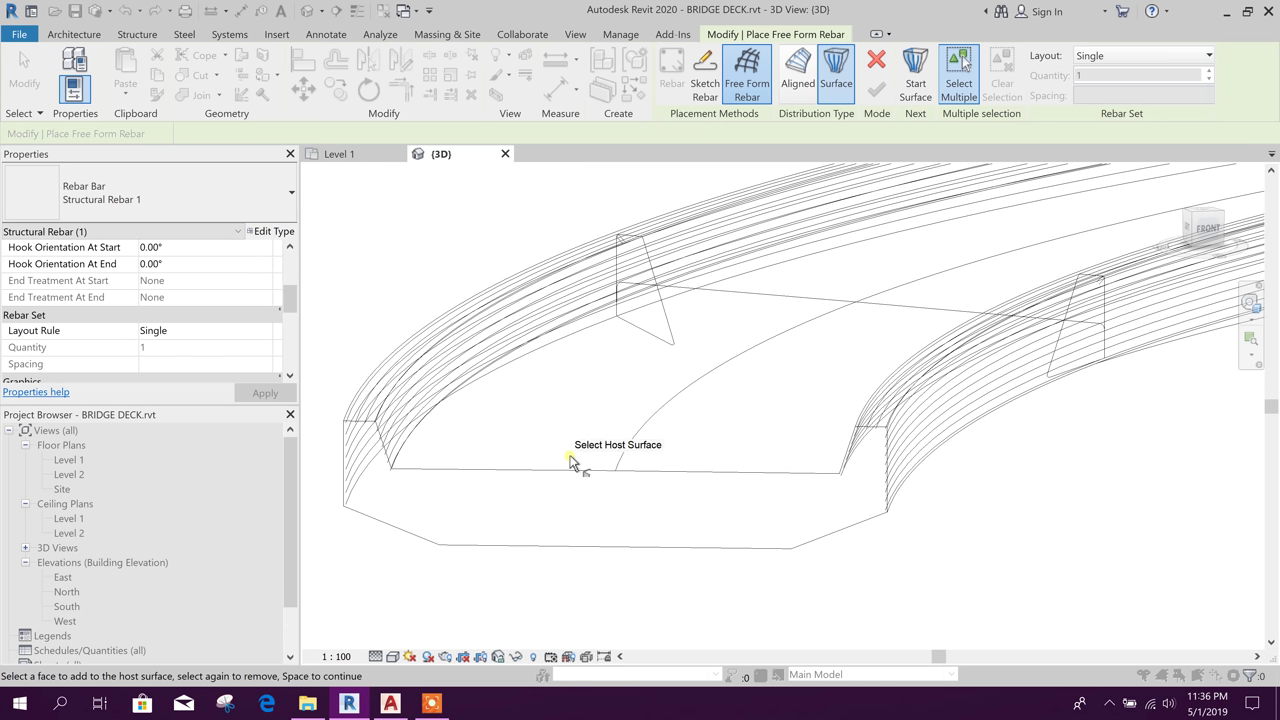
left_click(616, 467)
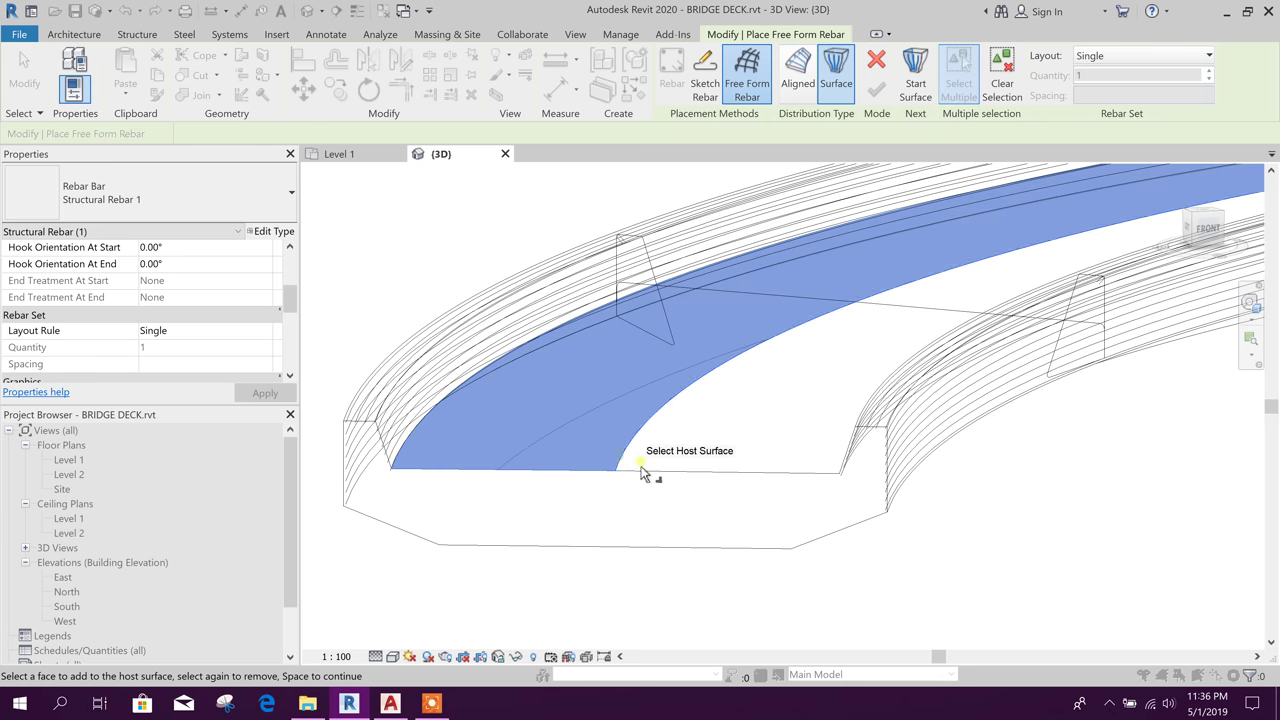
left_click(682, 473)
scroll(682, 473, "down", 1)
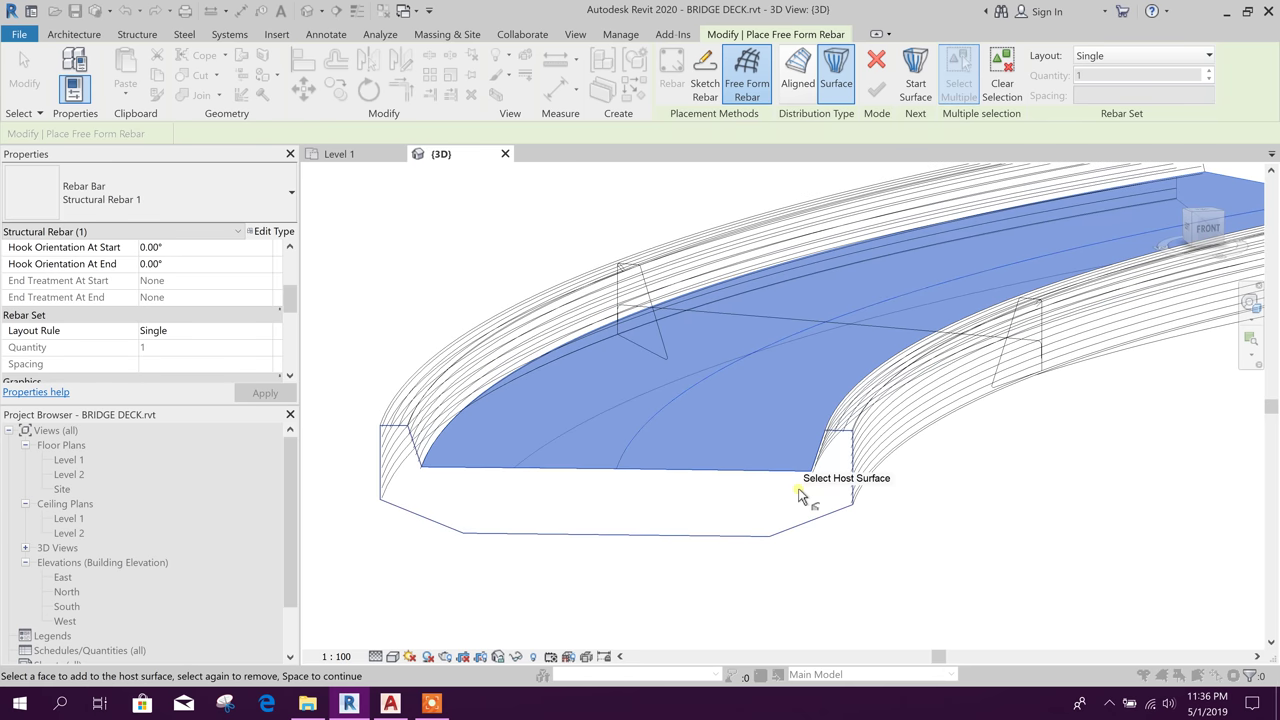
middle_click_drag(943, 474, 819, 536)
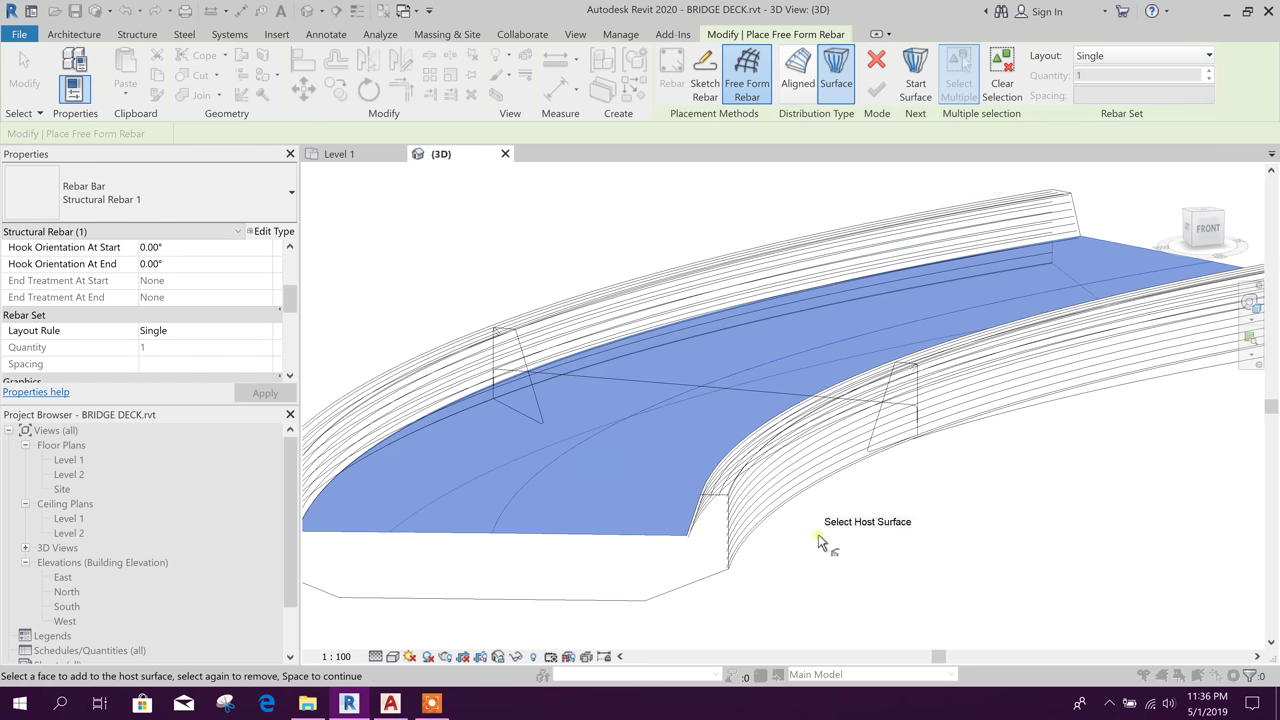
Set the sloped inner face of the parapet on the deck's outer curve as the start surface.
left_click(916, 85)
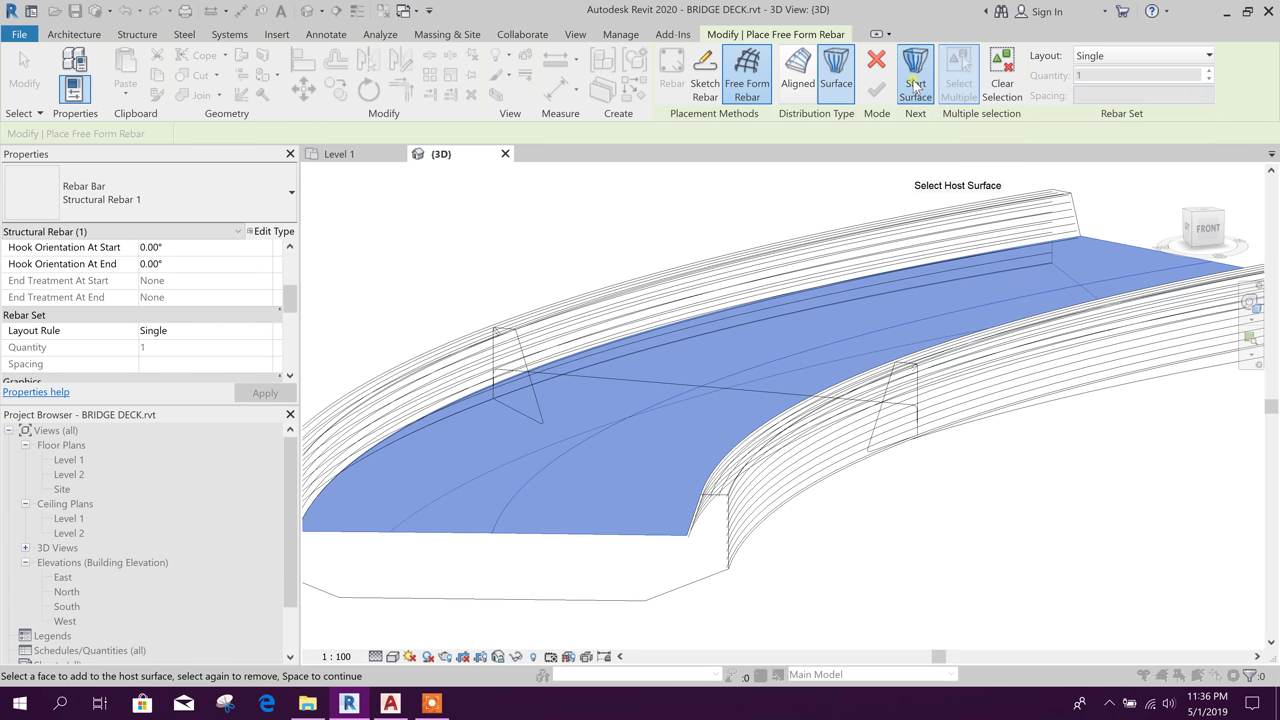
scroll(505, 506, "up", 3)
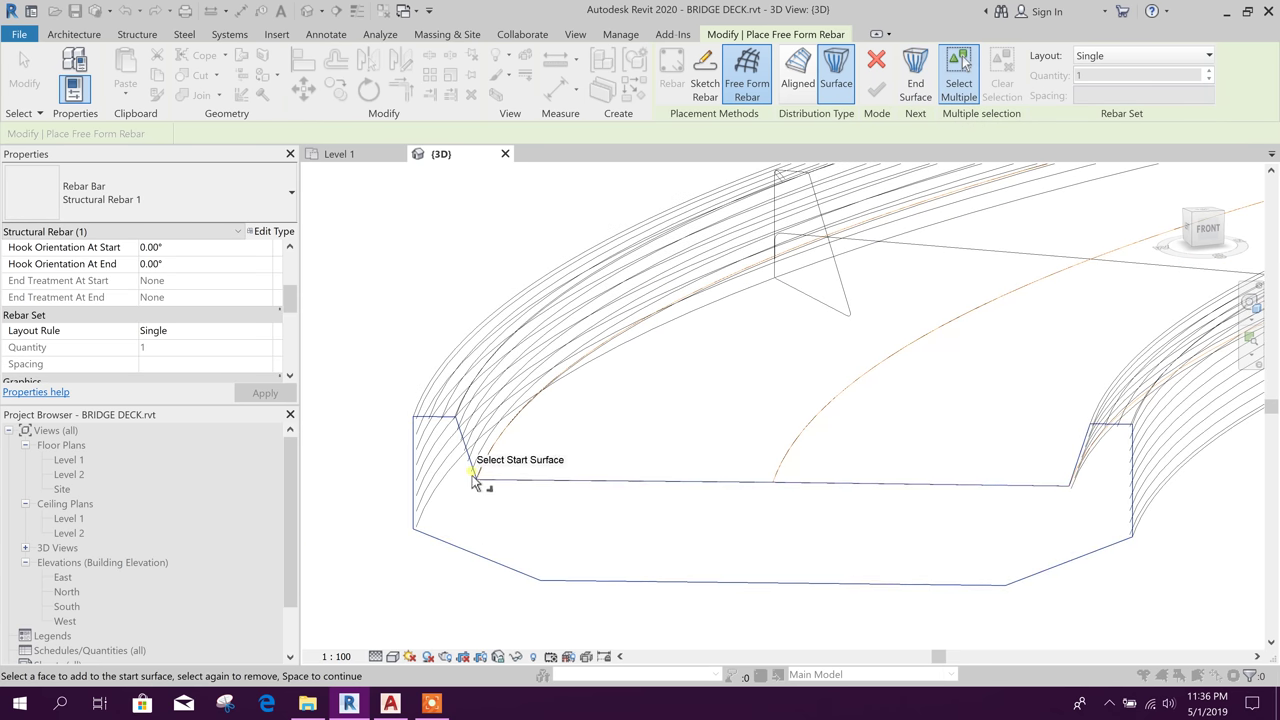
left_click(476, 464)
scroll(542, 466, "down", 3)
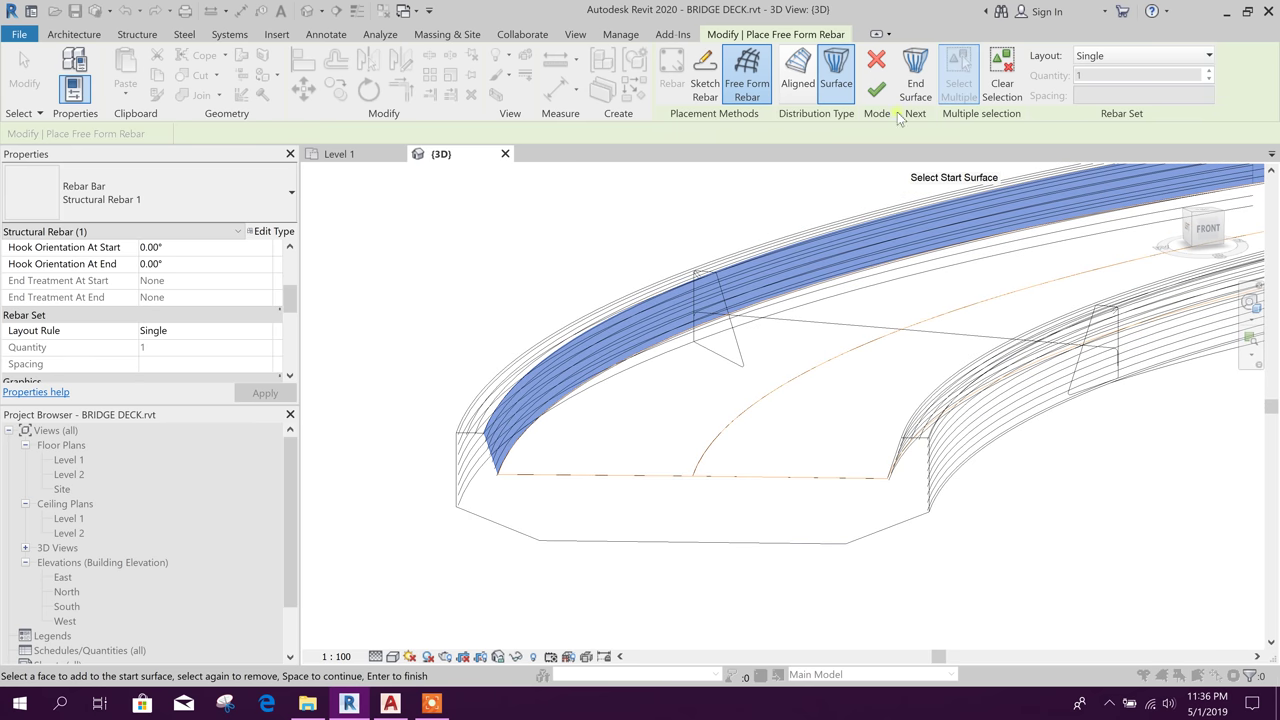
Set the opposite parapet's sloped inner face as the end surface and create the longitudinal bar.
left_click(916, 85)
scroll(890, 485, "up", 4)
left_click(899, 398)
left_click(909, 382)
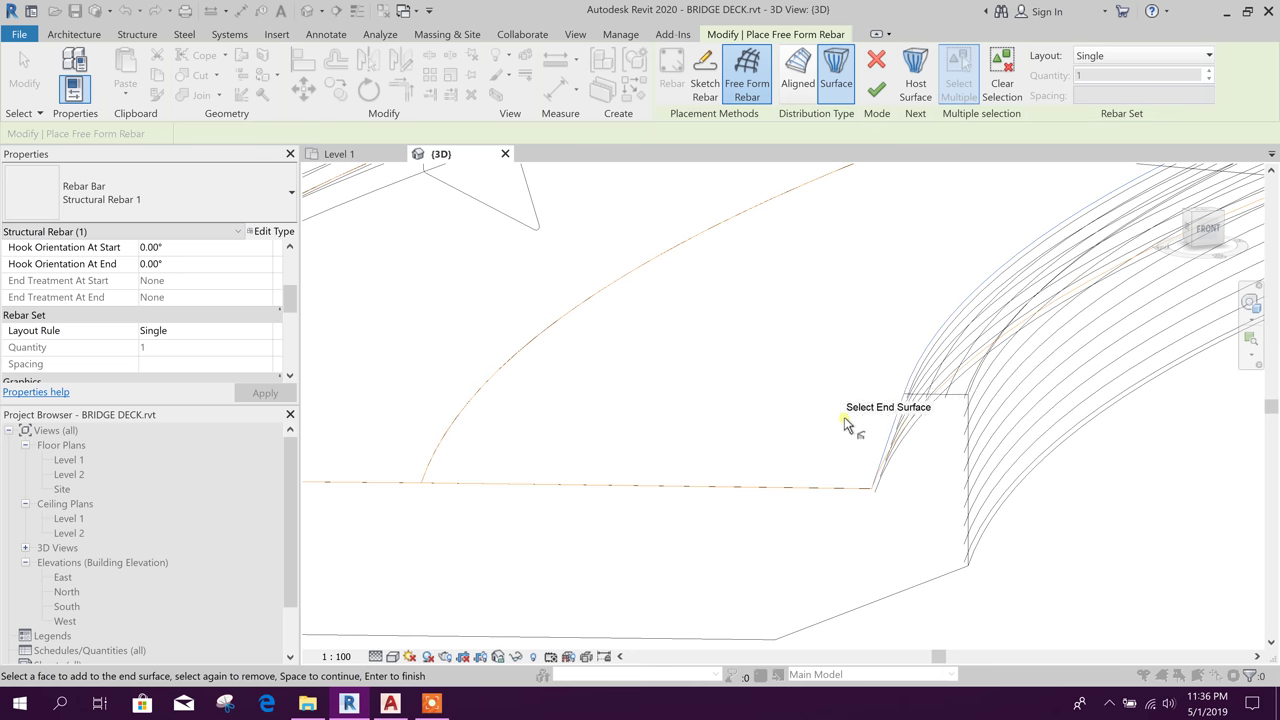
scroll(844, 417, "down", 4)
left_click(876, 92)
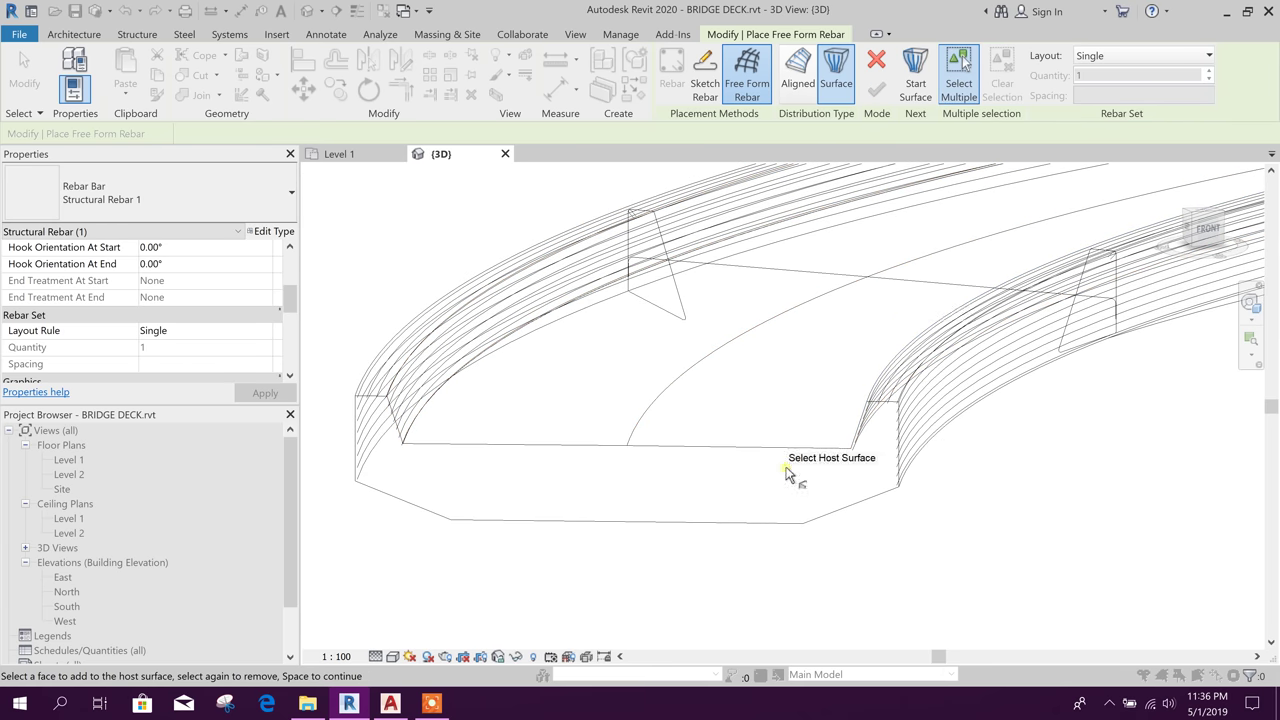
scroll(771, 563, "up", 3)
key("Escape")
Lay out the new longitudinal bar in the deck's top face with Maximum Spacing of 150 mm.
scroll(537, 451, "up", 4)
scroll(543, 424, "up", 5)
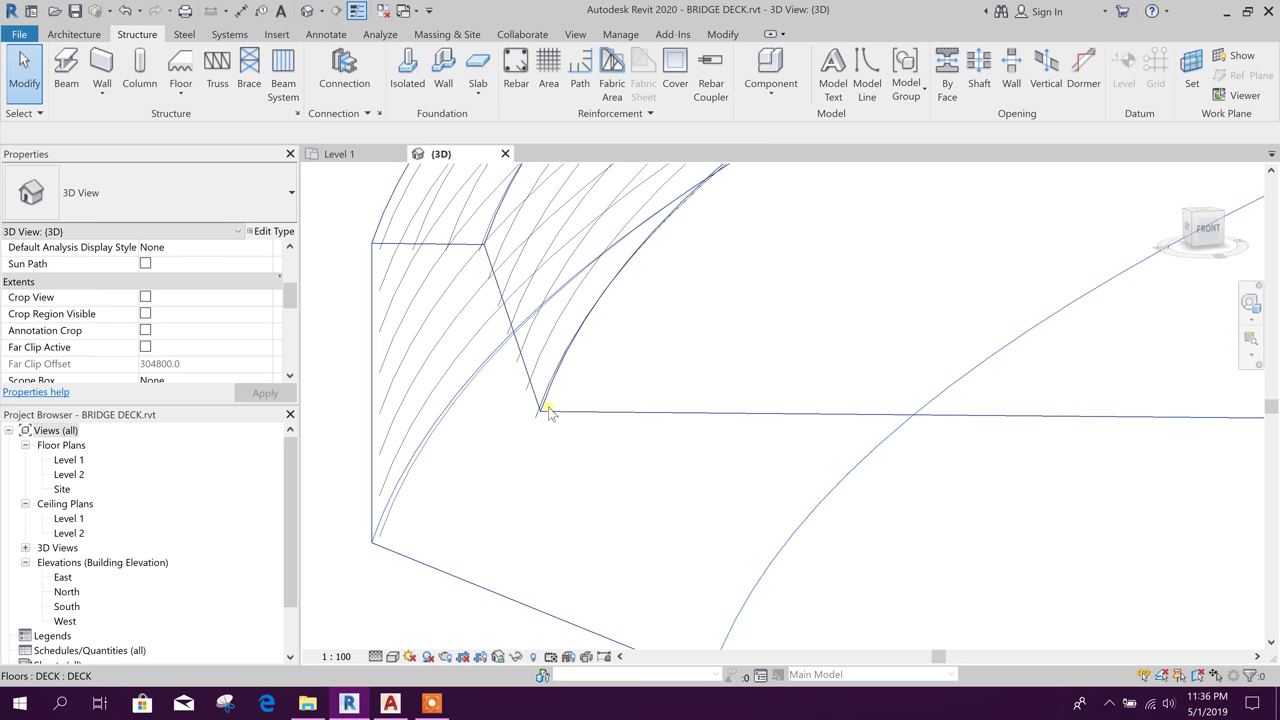
scroll(560, 424, "up", 2)
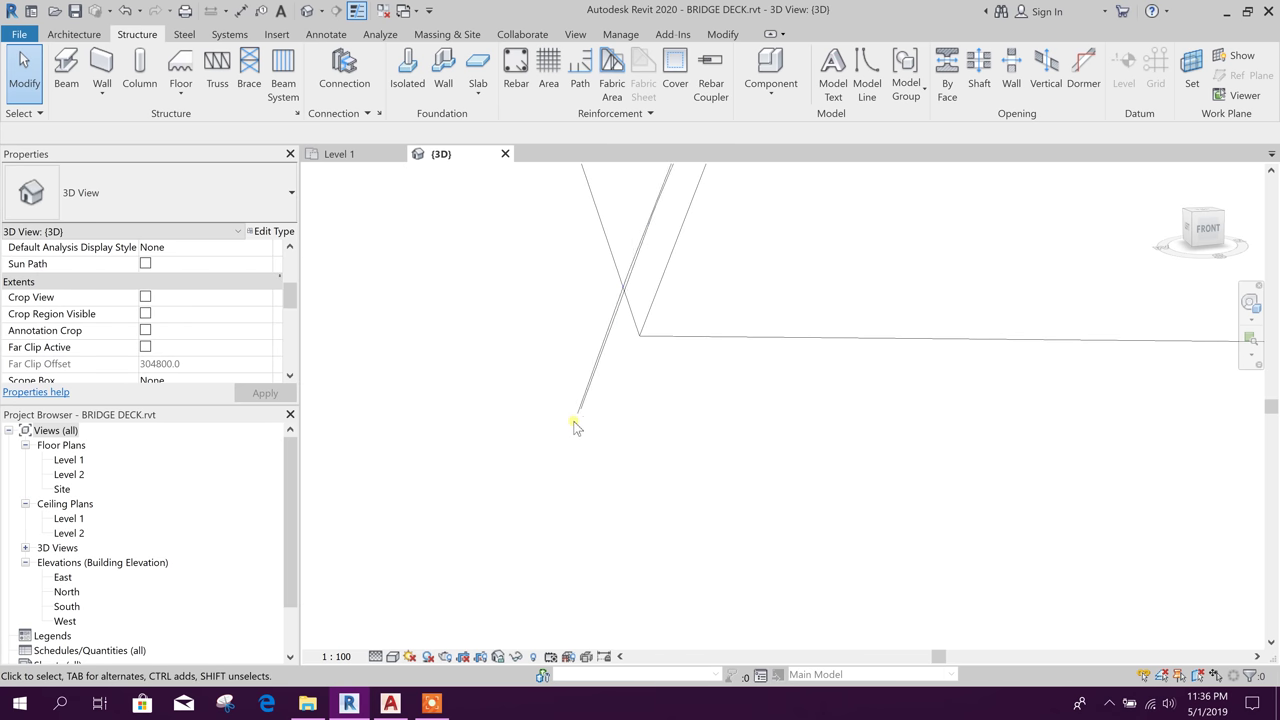
left_click(579, 425)
scroll(691, 436, "down", 3)
middle_click_drag(674, 421, 612, 449, "shift")
key("Escape")
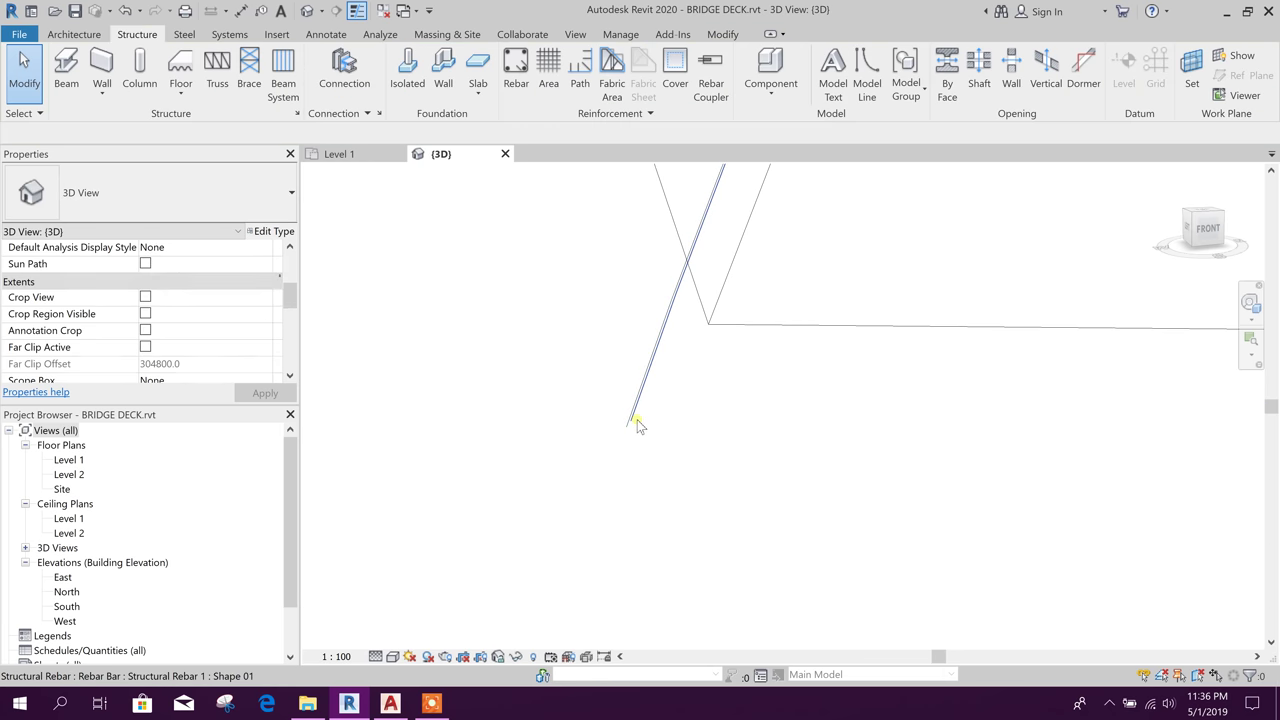
left_click(646, 426)
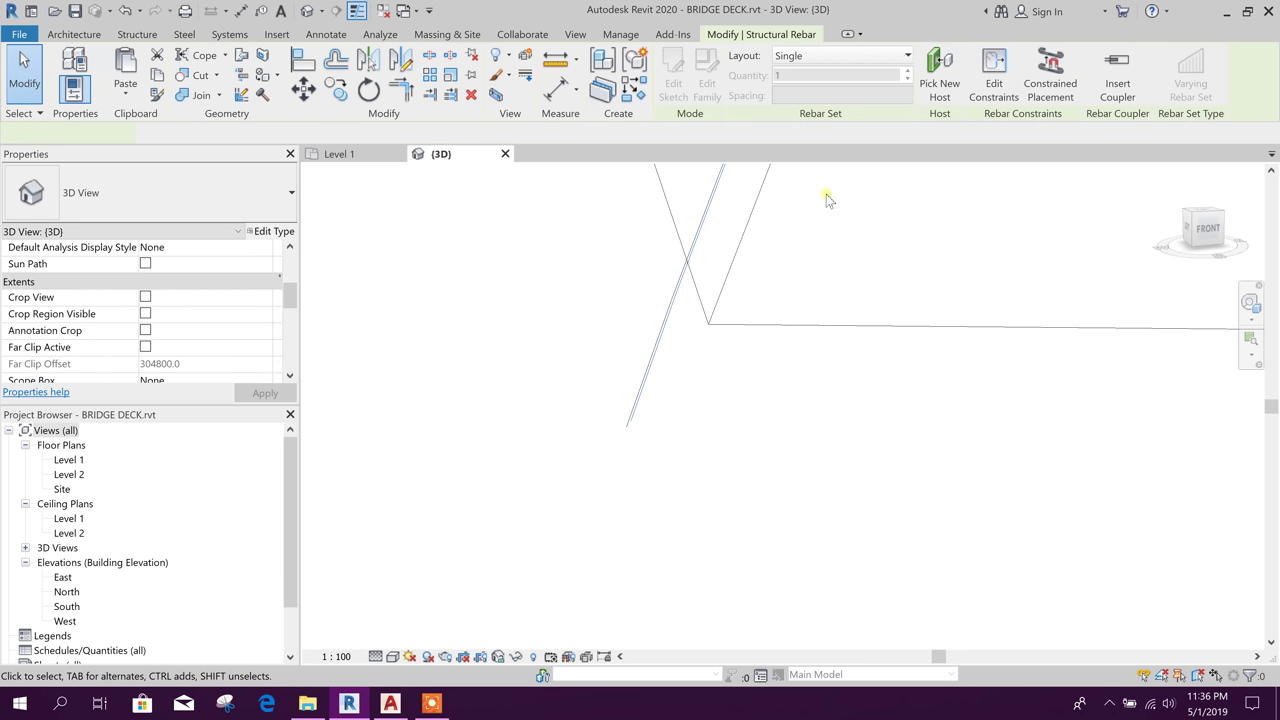
left_click(870, 62)
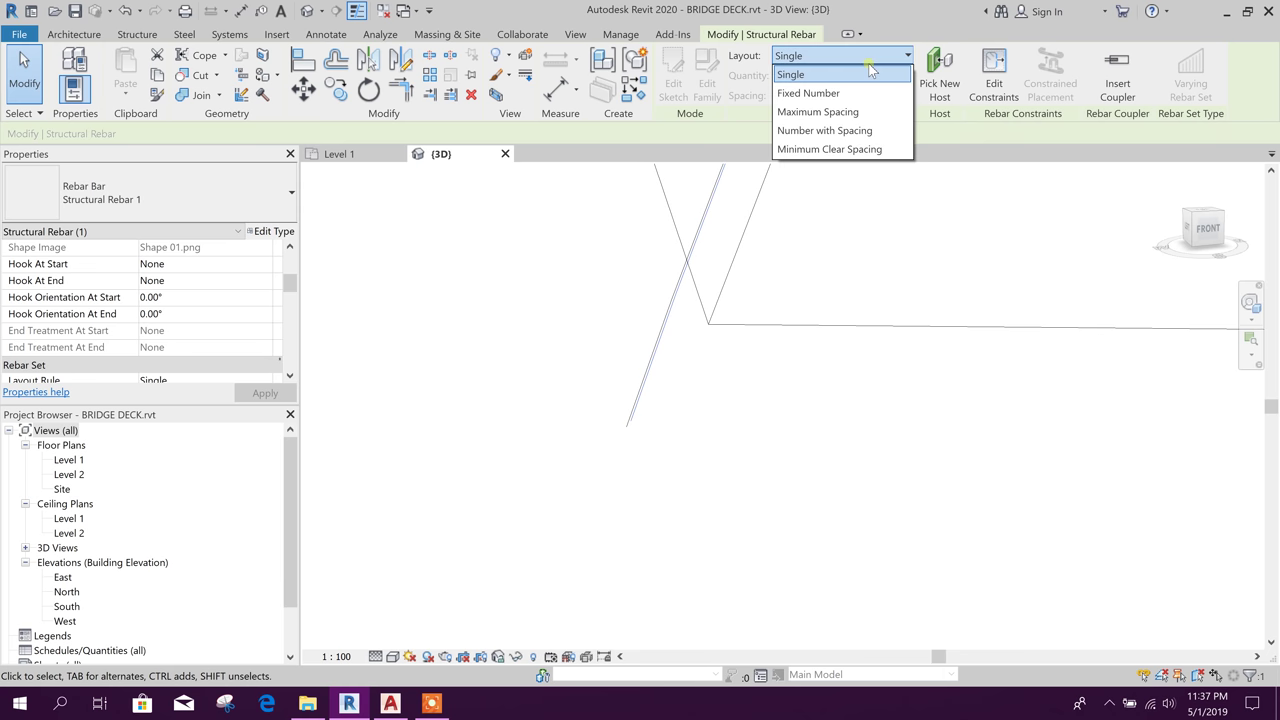
left_click(838, 112)
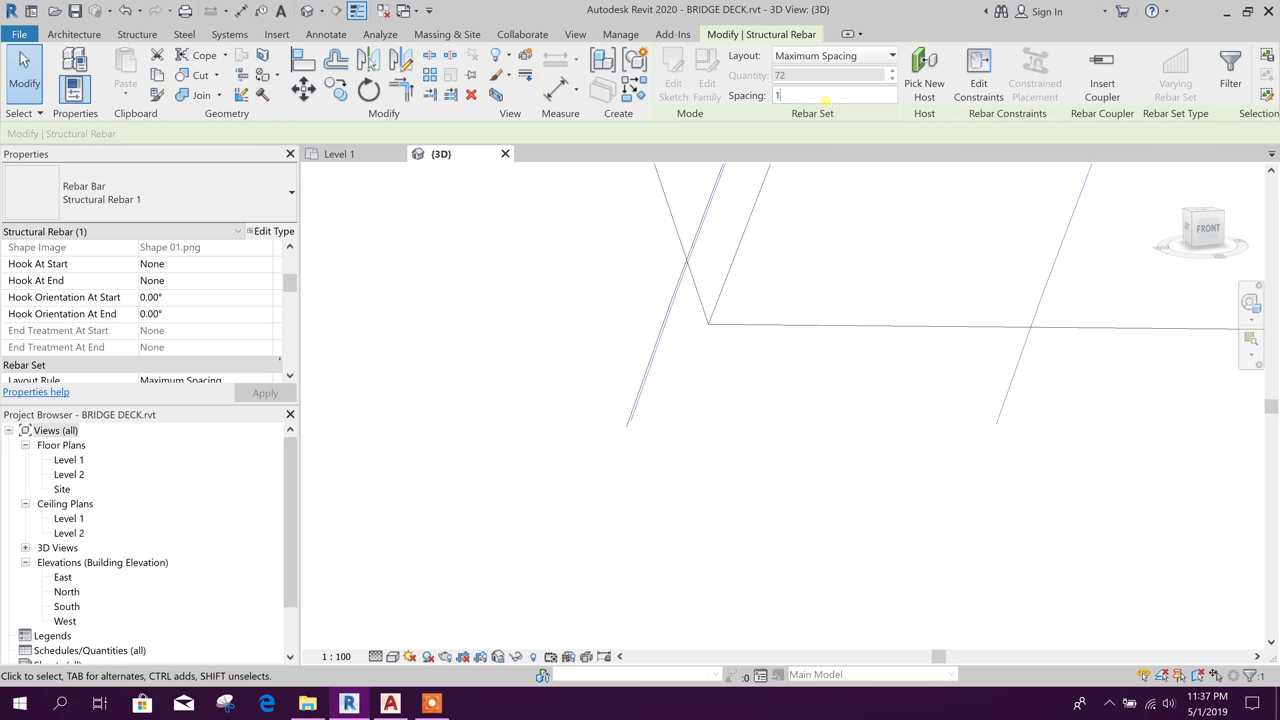
left_click(603, 273)
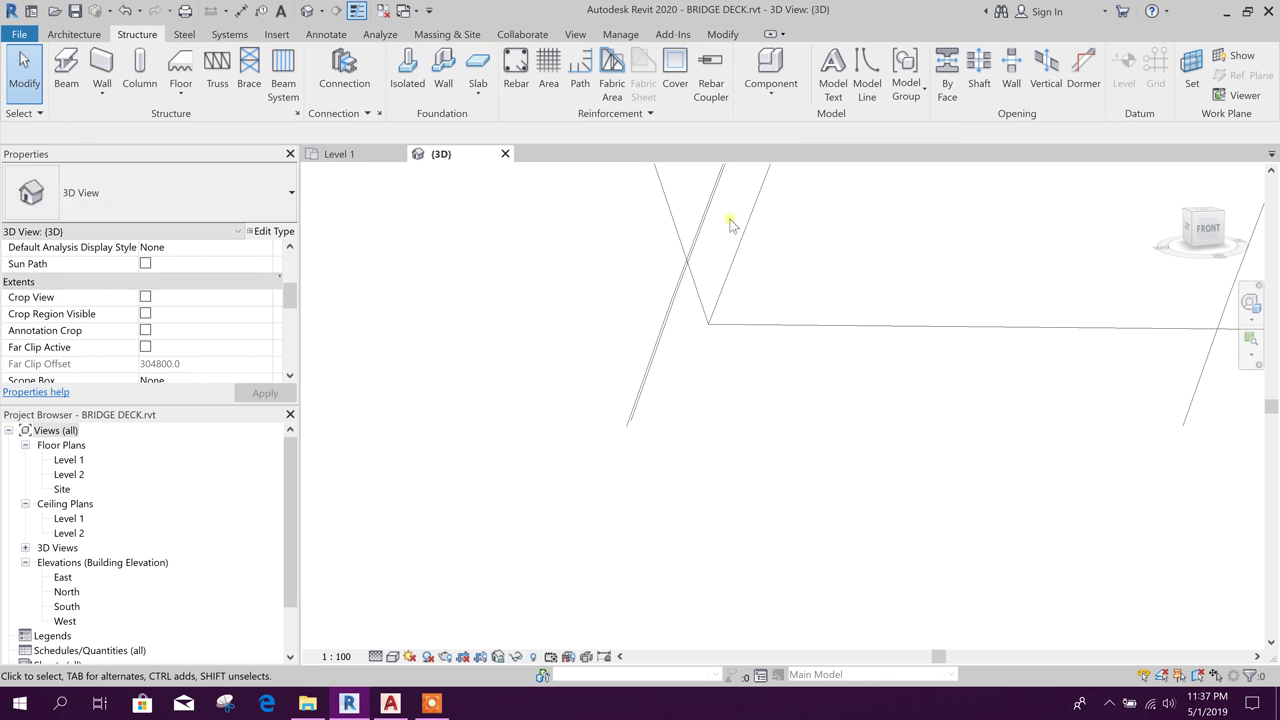
Change the longitudinal rebar set in the deck's top face to bar type H25.
scroll(668, 402, "down", 3)
left_click(864, 410)
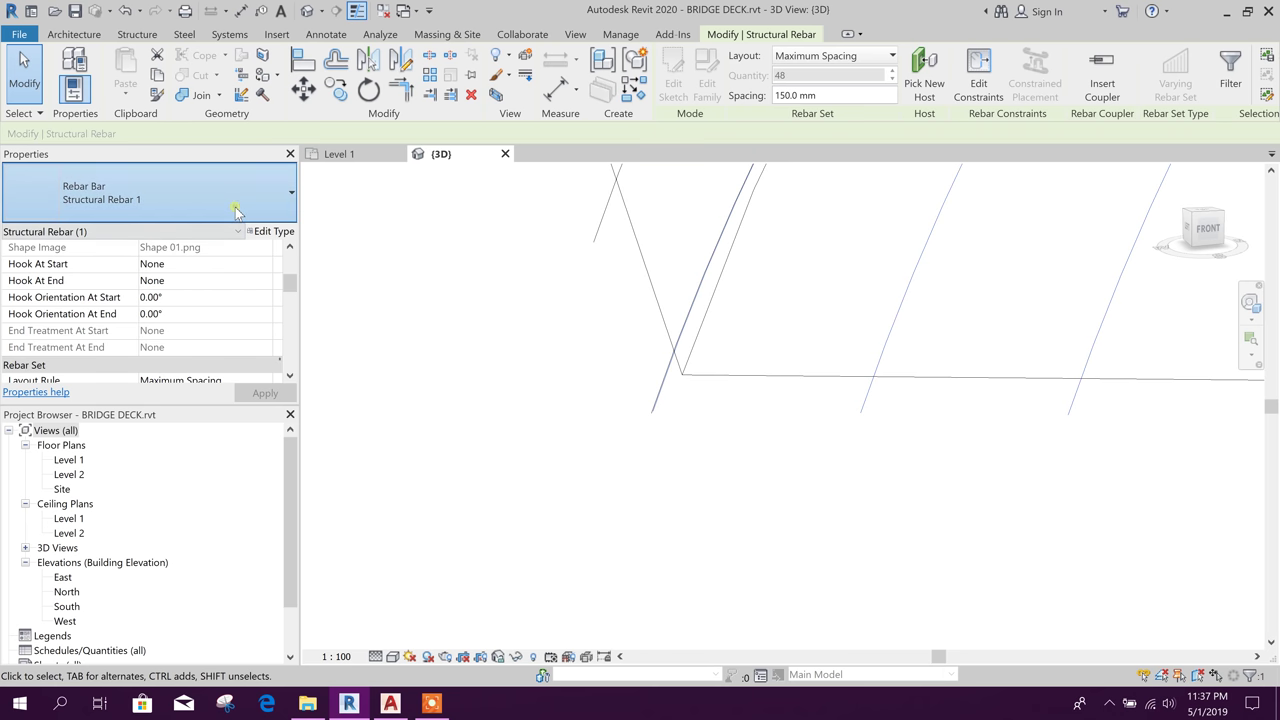
left_click(236, 206)
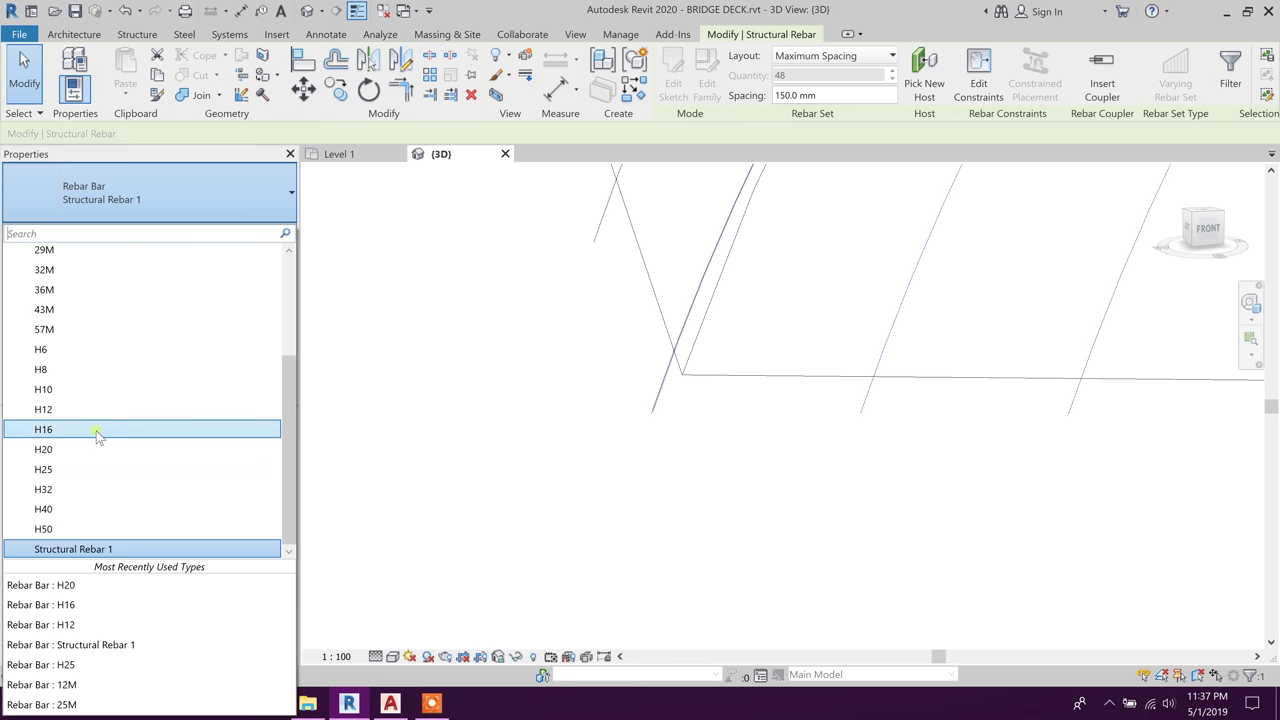
left_click(87, 467)
scroll(630, 462, "down", 6)
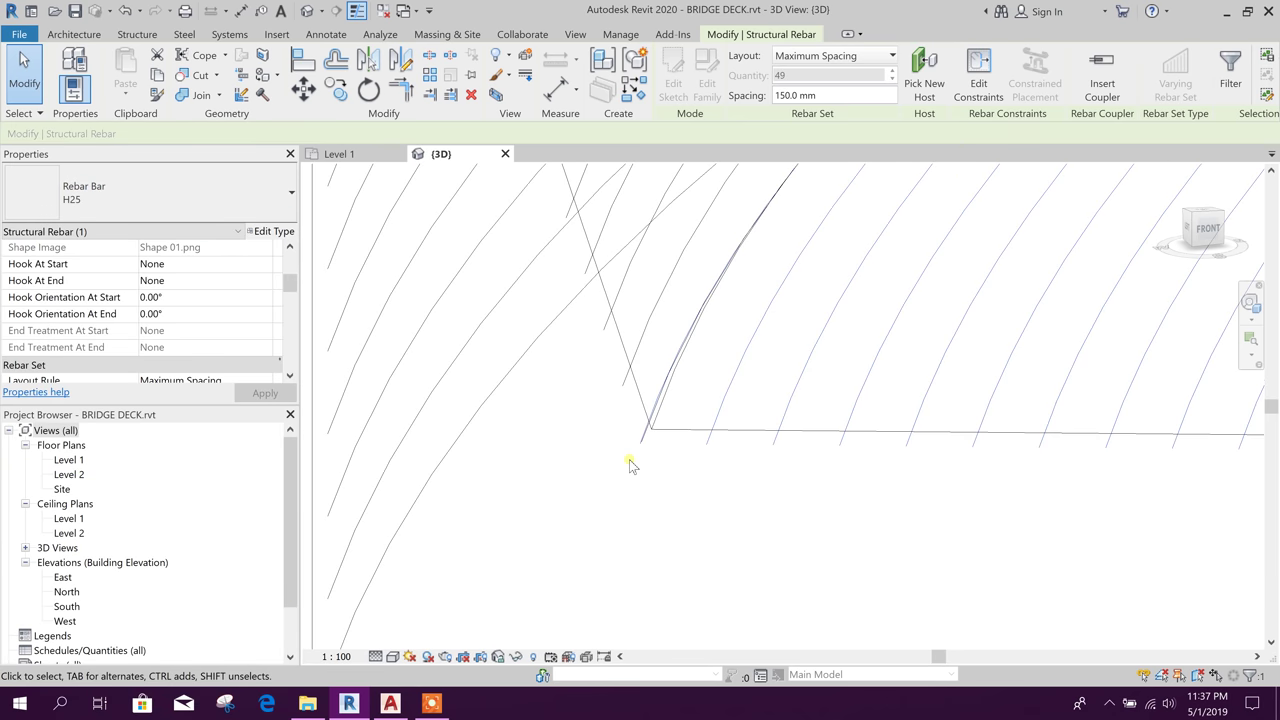
middle_click_drag(851, 536, 664, 545)
scroll(656, 539, "down", 1)
left_click(842, 536)
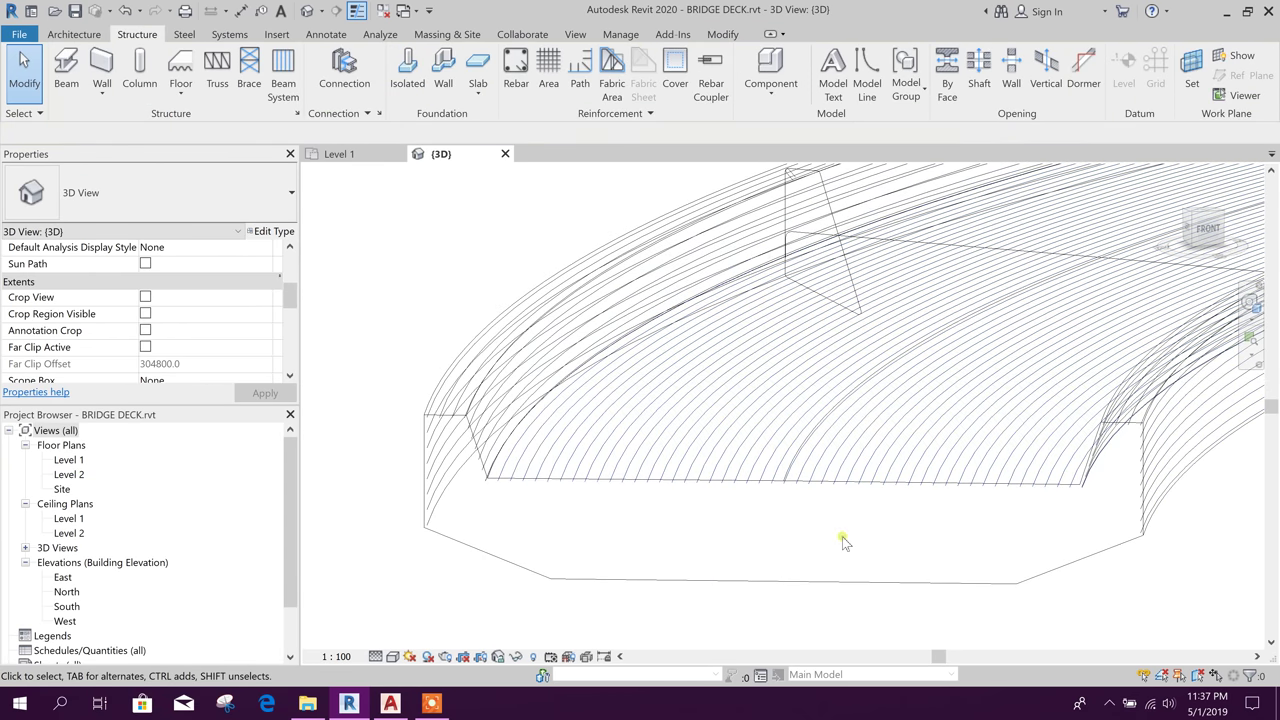
Examine the deck's top longitudinal bars, the transverse bar and the deck end down to its underside.
middle_click_drag(885, 533, 842, 546)
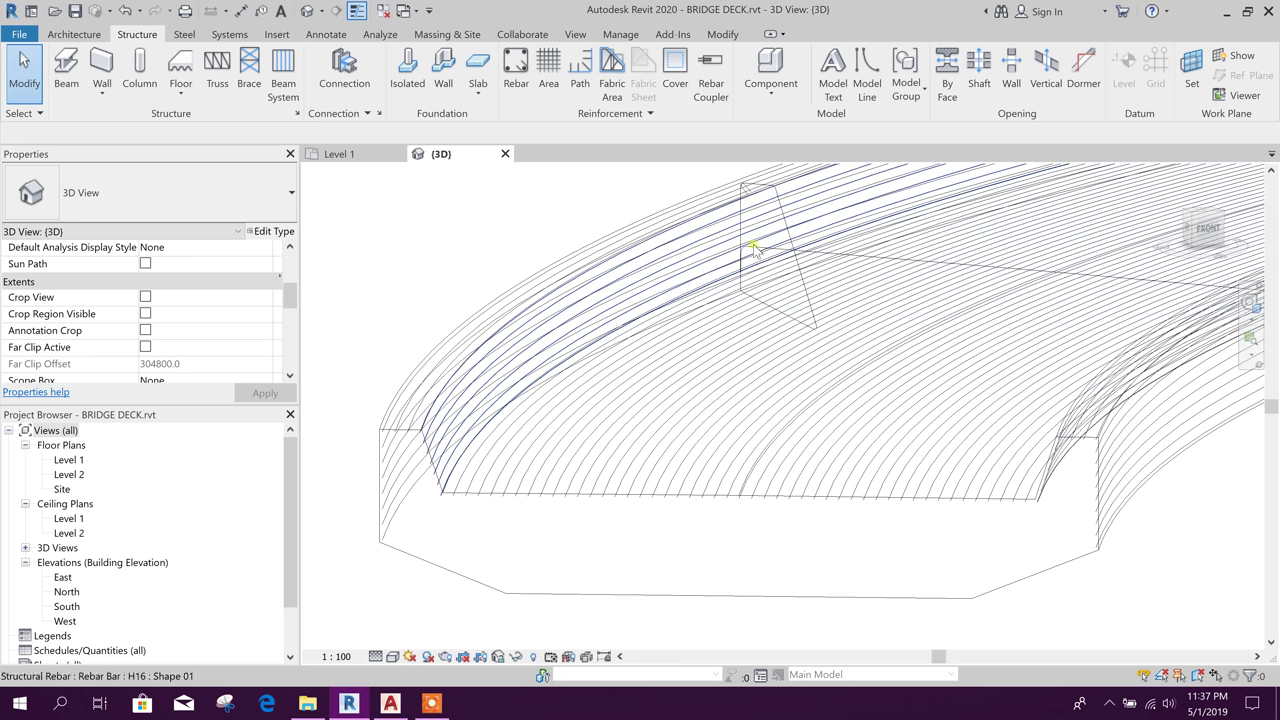
middle_click_drag(876, 337, 770, 392)
scroll(757, 434, "down", 4)
middle_click_drag(1017, 520, 952, 534)
scroll(1003, 306, "up", 1)
scroll(1003, 306, "up", 1)
scroll(1097, 294, "down", 2)
middle_click_drag(702, 570, 764, 523)
scroll(638, 526, "up", 3)
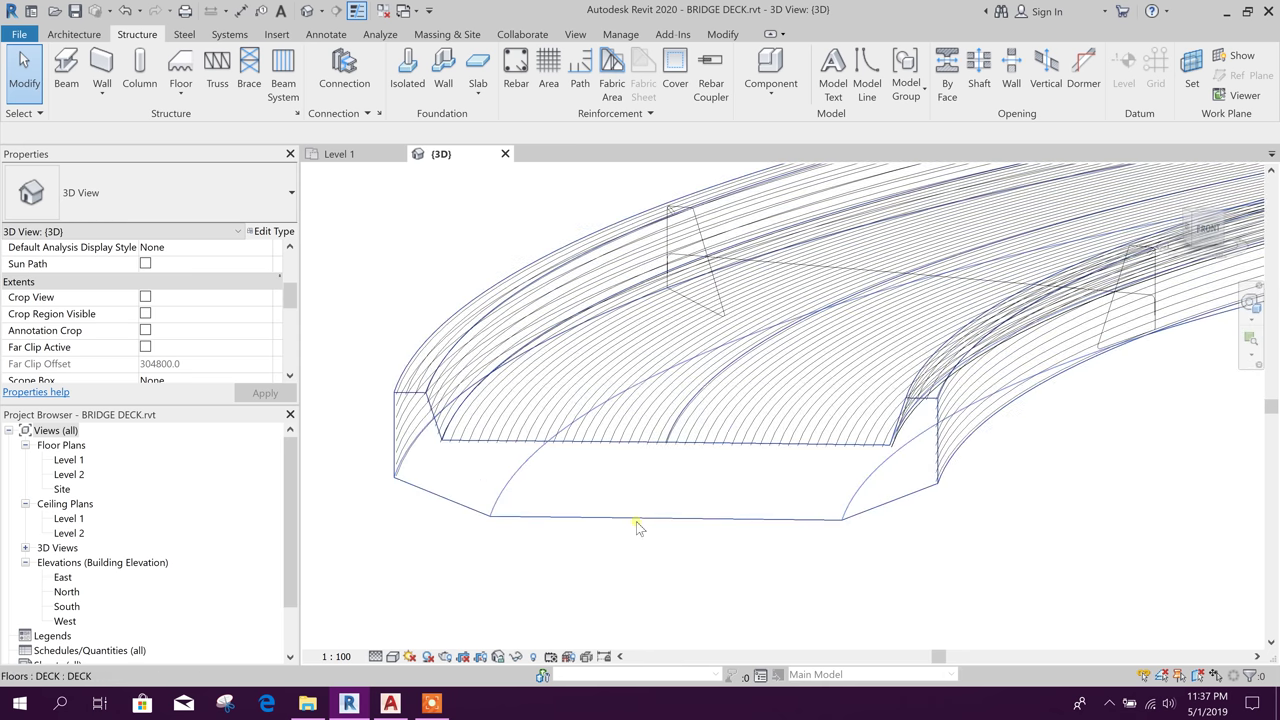
Lay out the H20 transverse bar across the deck's top face with Maximum Spacing of 200 mm.
middle_click_drag(652, 478, 634, 525, "shift")
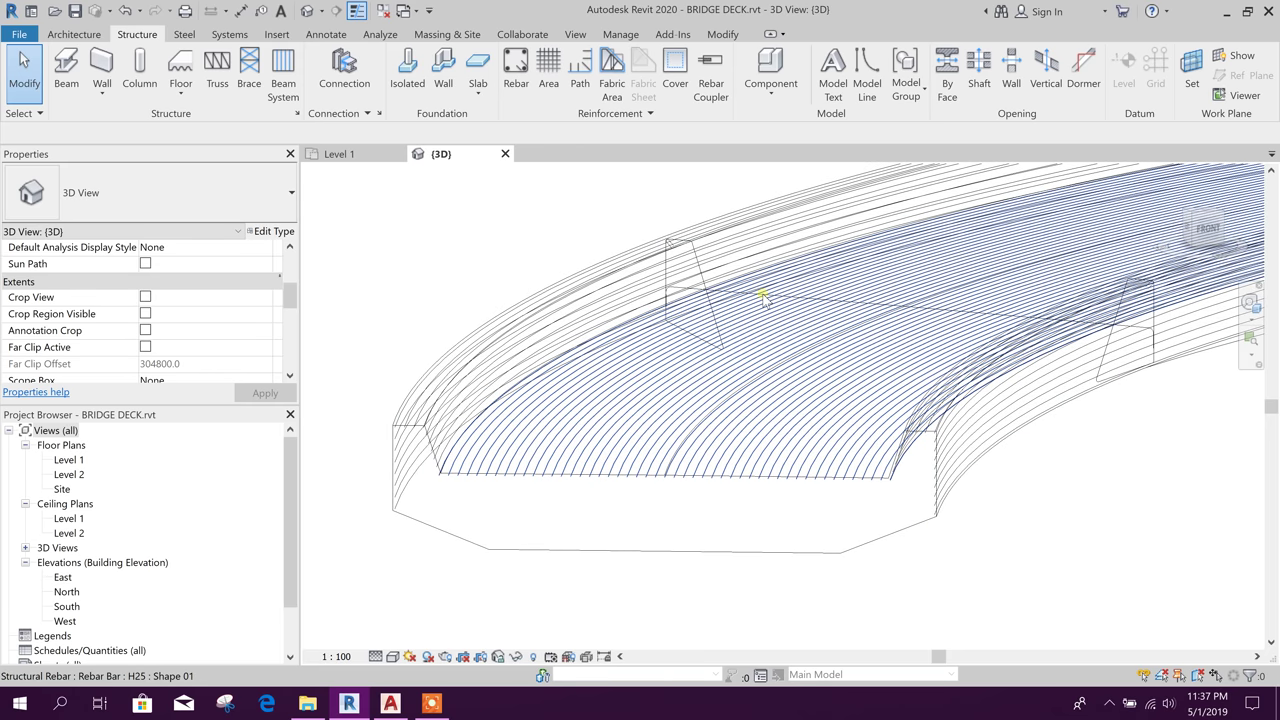
scroll(650, 307, "up", 4)
left_click(652, 299)
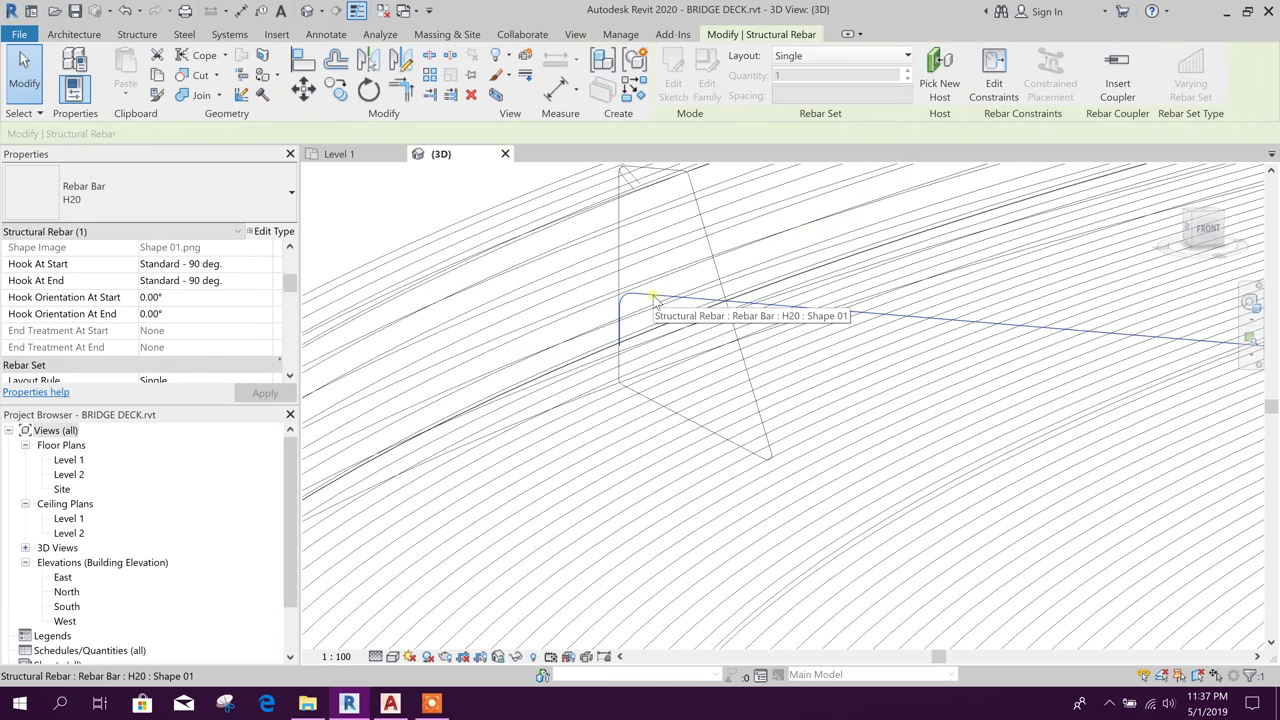
left_click(850, 57)
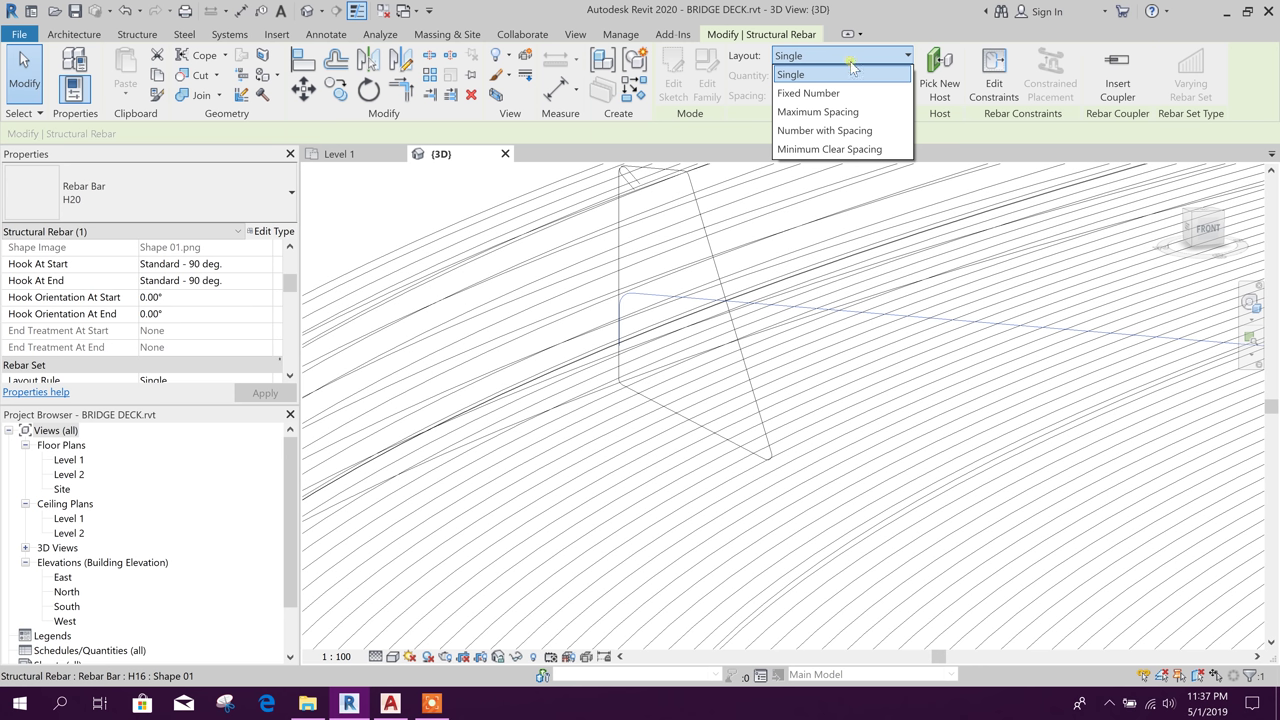
left_click(849, 113)
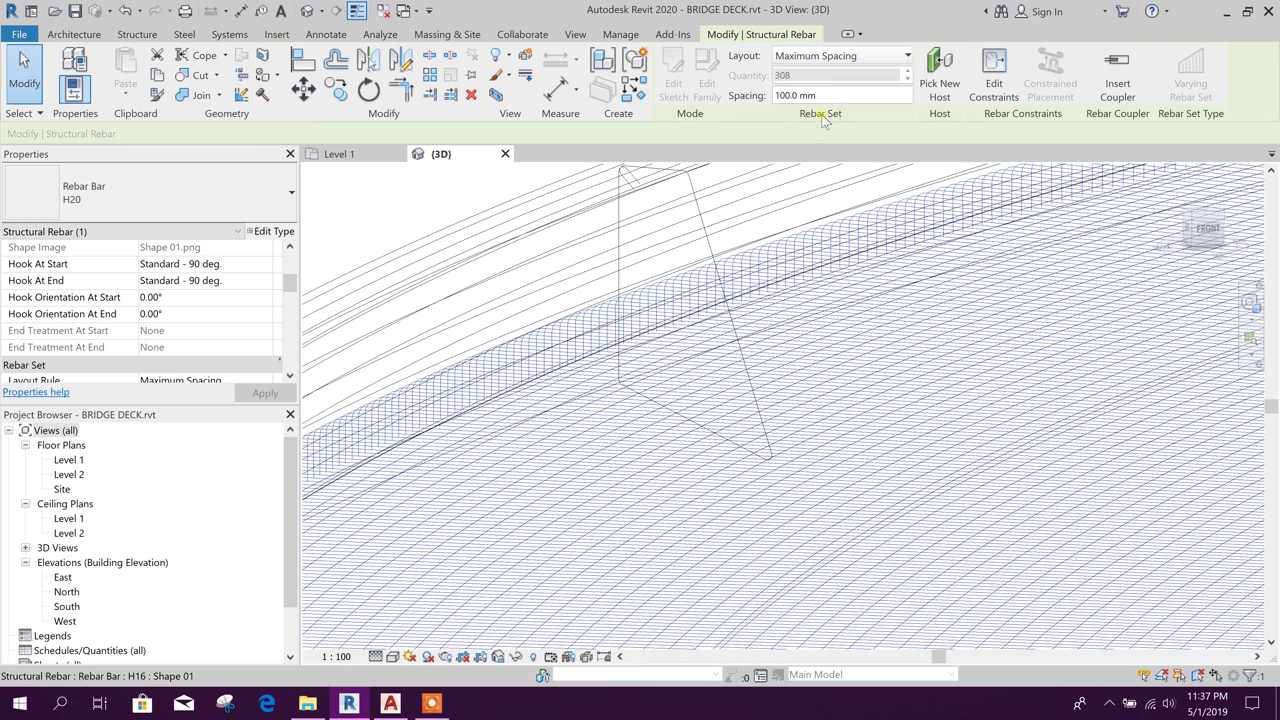
left_click(816, 95)
type("15")
key("Return")
scroll(749, 323, "down", 5)
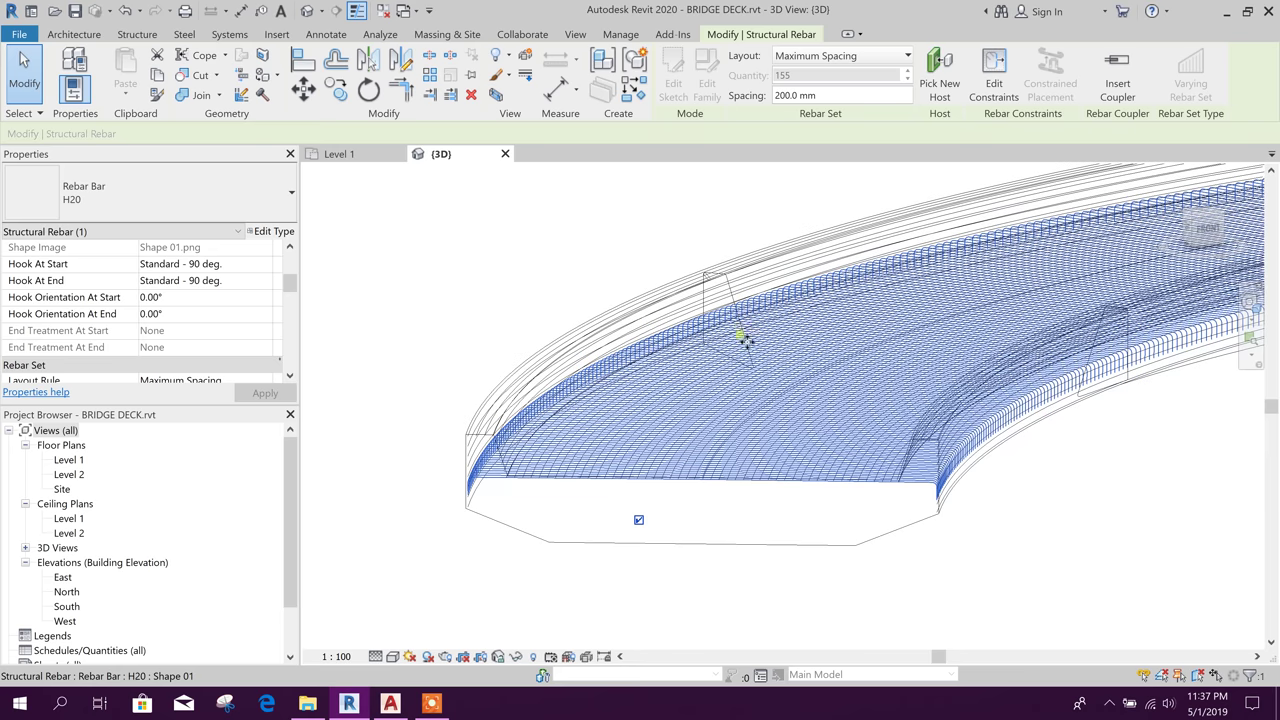
left_click(1074, 524)
Lay out the H12 stirrup in the parapet on the outside of the curve with Maximum Spacing of 150 mm.
scroll(929, 510, "up", 4)
scroll(778, 515, "down", 1)
scroll(464, 394, "up", 1)
middle_click_drag(398, 539, 449, 513)
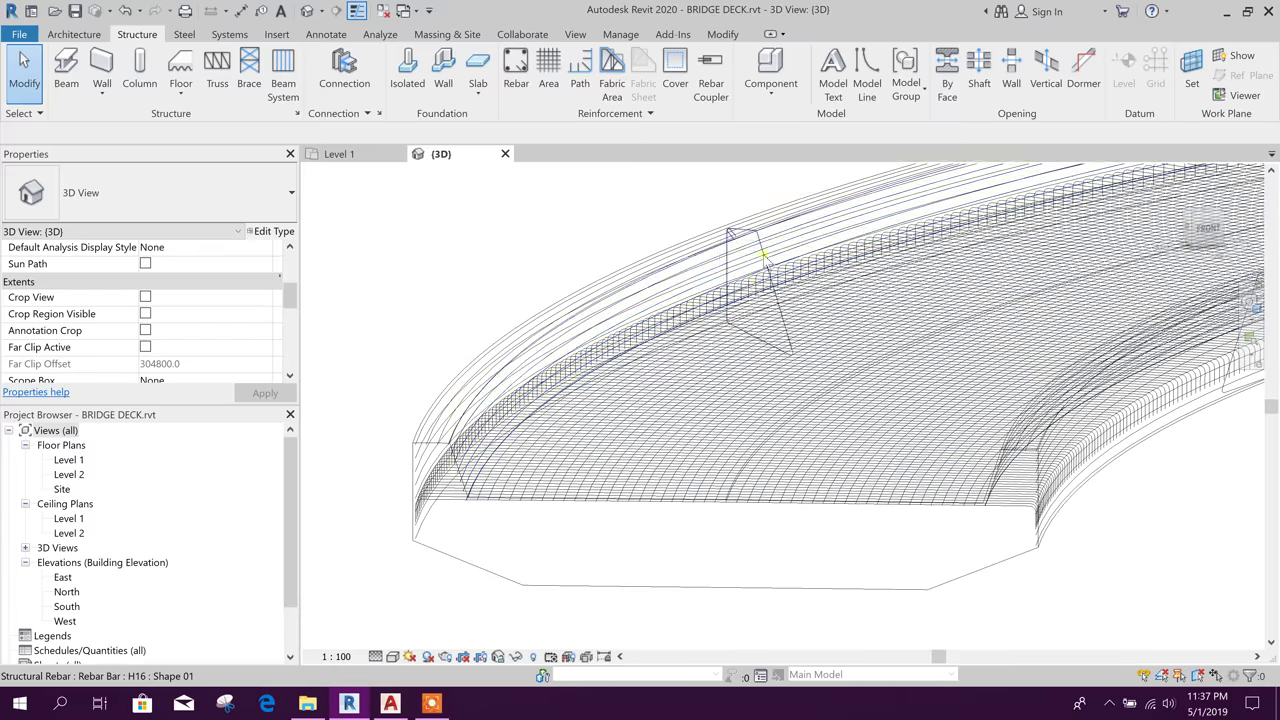
left_click(737, 246)
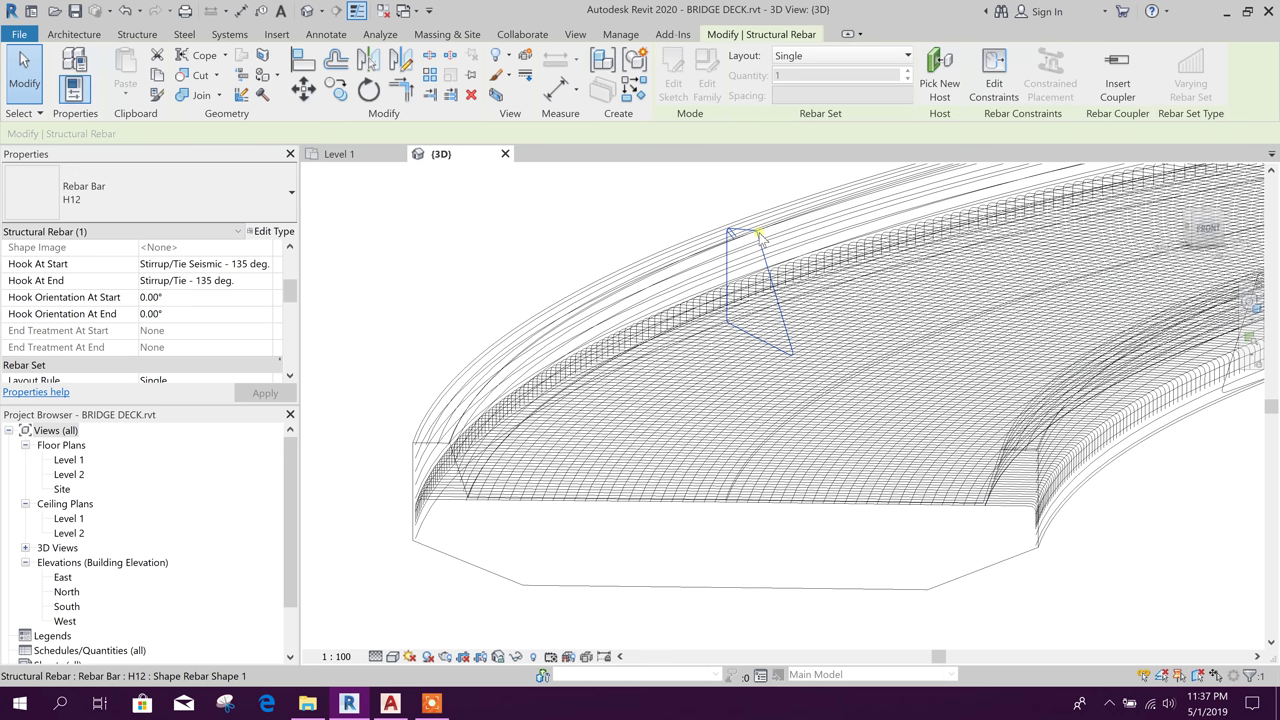
left_click(835, 56)
left_click(812, 115)
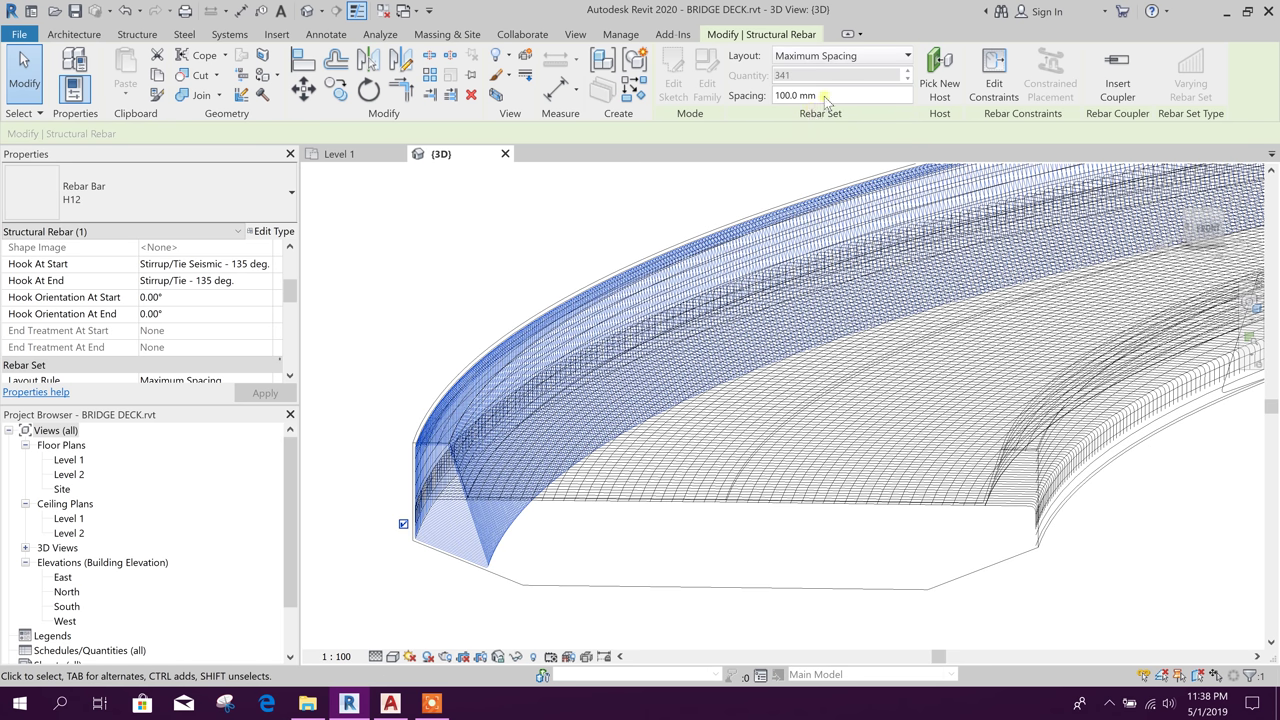
left_click(820, 90)
type("2")
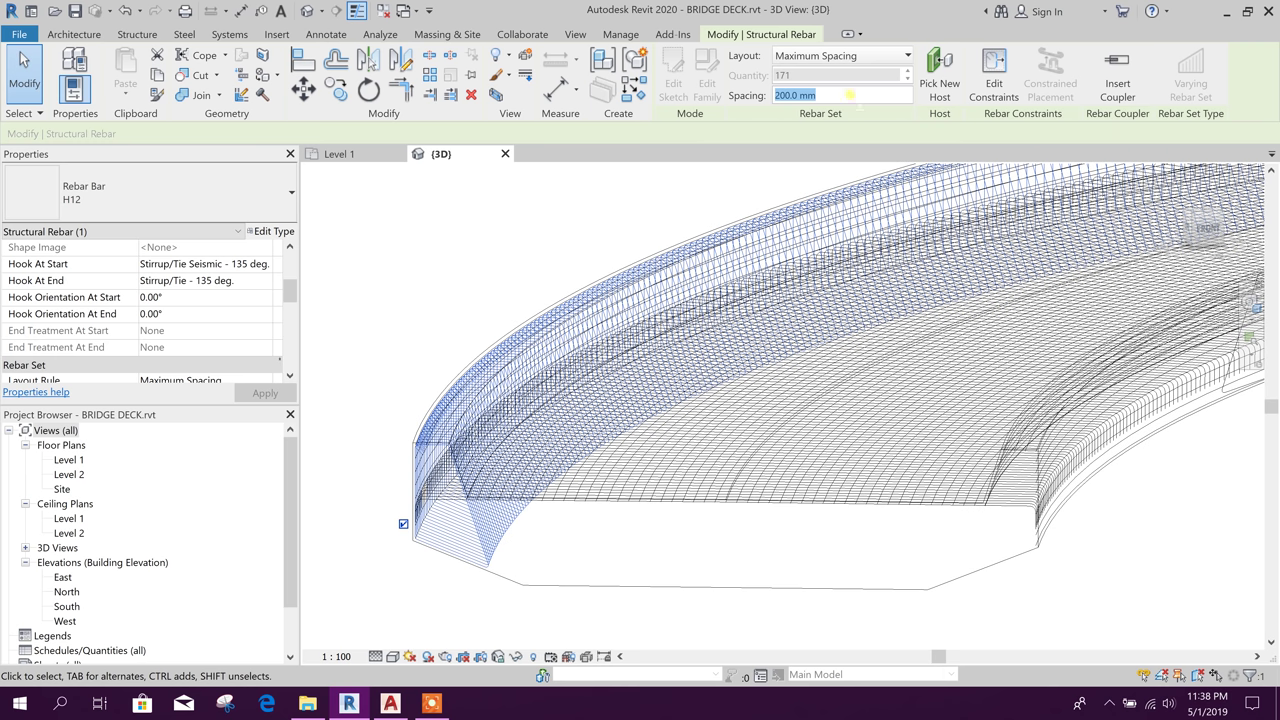
type("150")
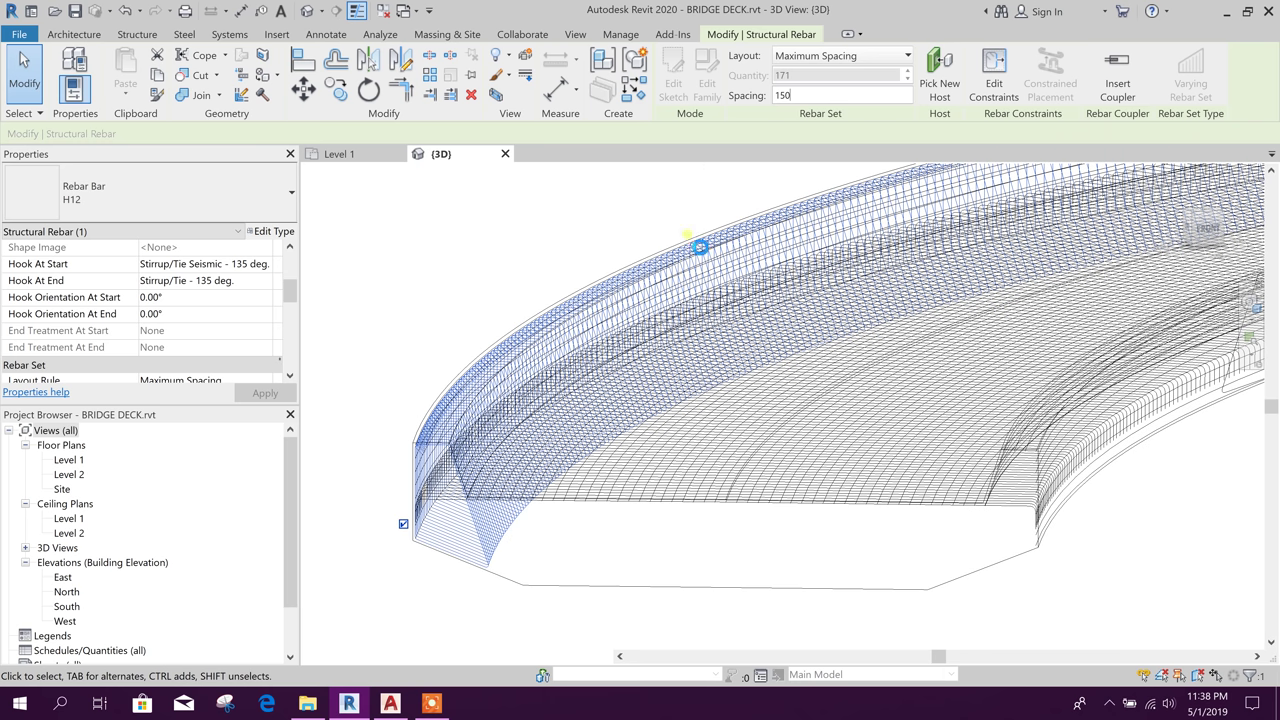
left_click(688, 234)
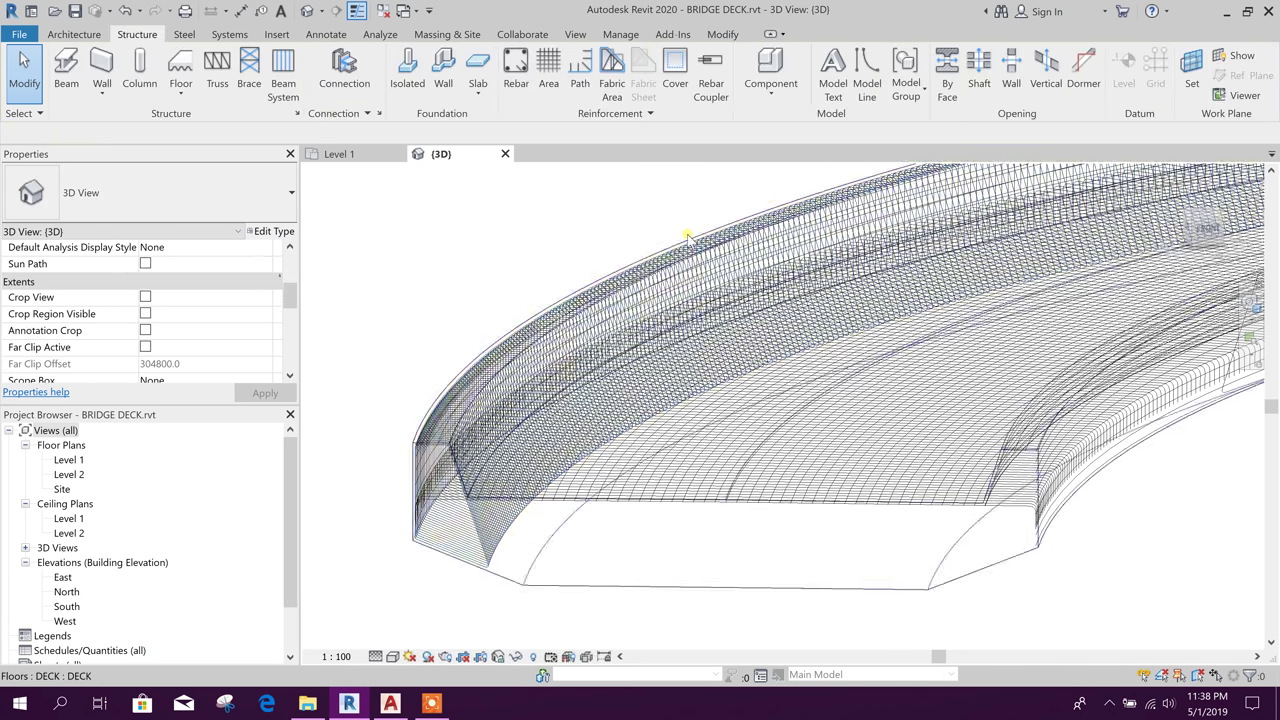
Lay out the H12 stirrup in the parapet on the inside of the curve with Maximum Spacing of 150 mm.
middle_click_drag(1108, 531, 939, 517)
middle_click_drag(1151, 408, 1040, 482)
scroll(1031, 444, "up", 1)
left_click(1030, 430)
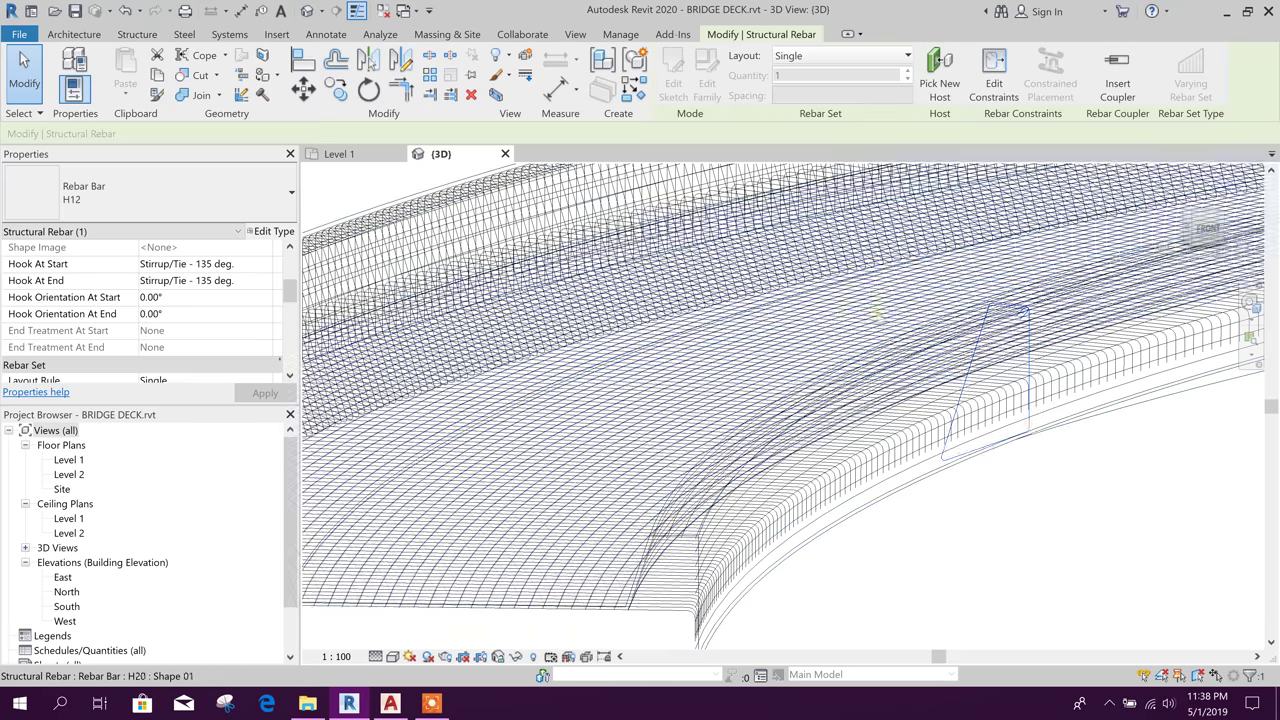
left_click(850, 56)
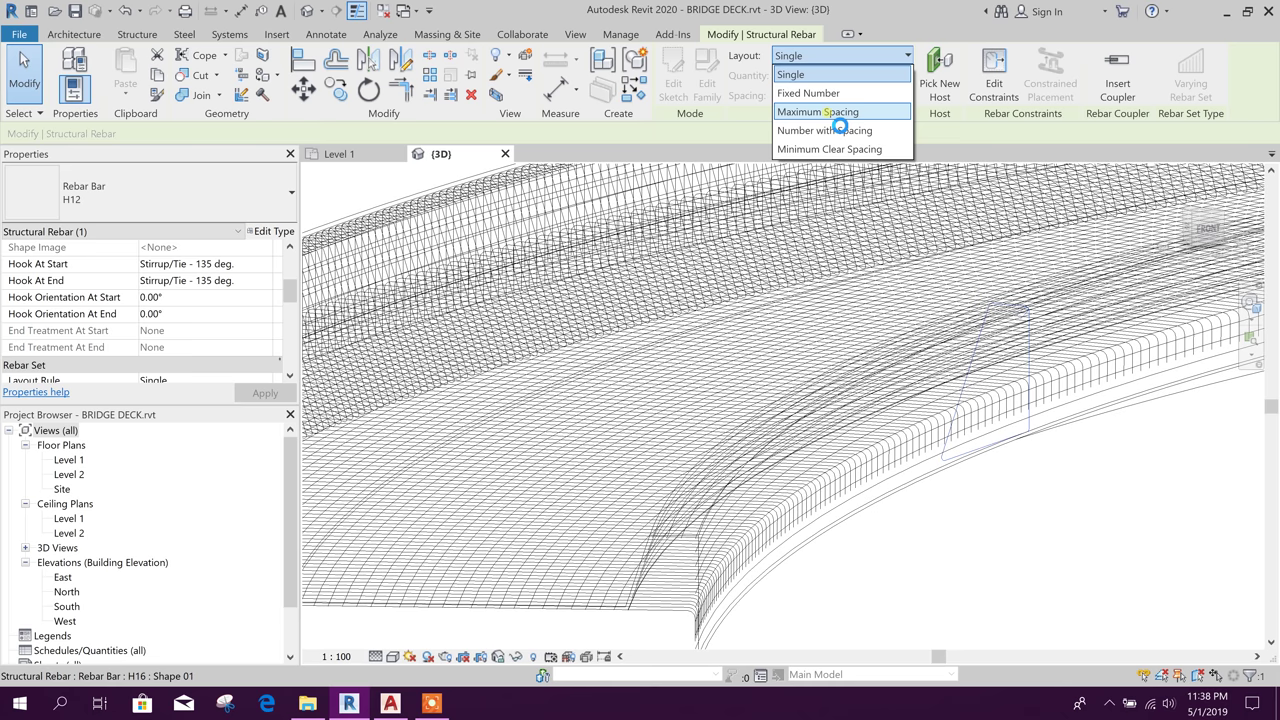
left_click(828, 113)
left_click(830, 97)
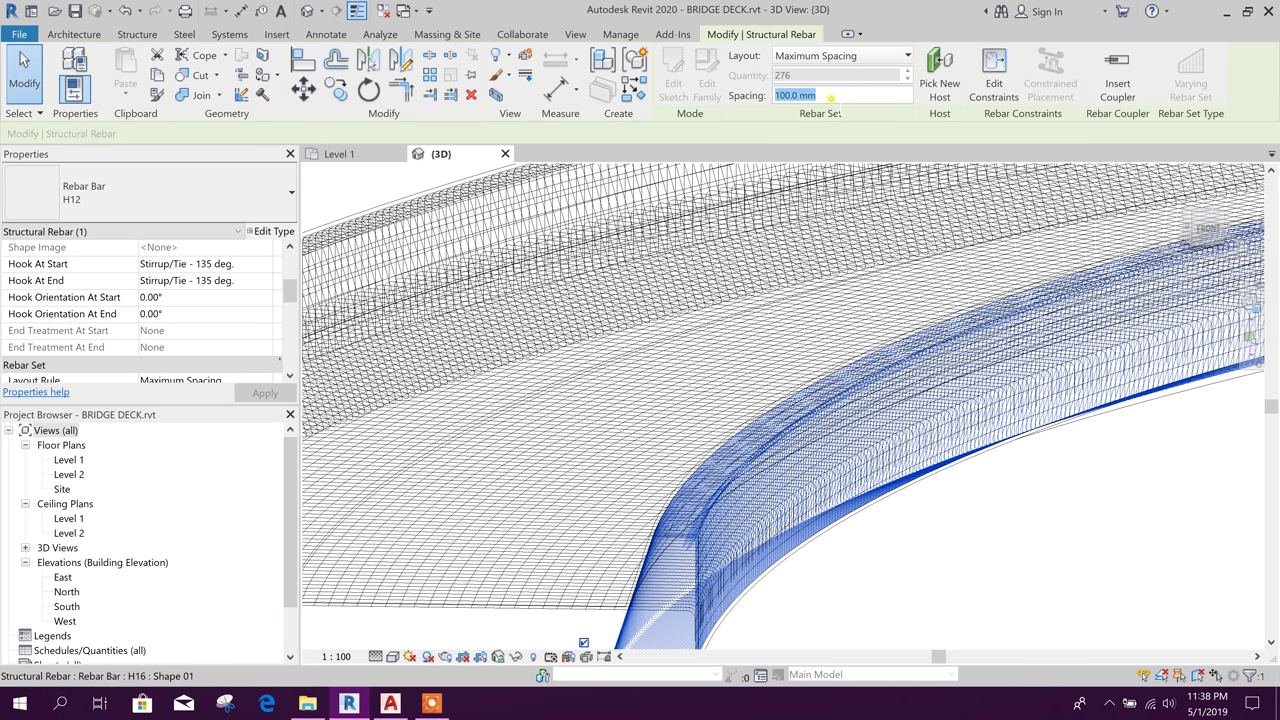
type("150")
key("Return")
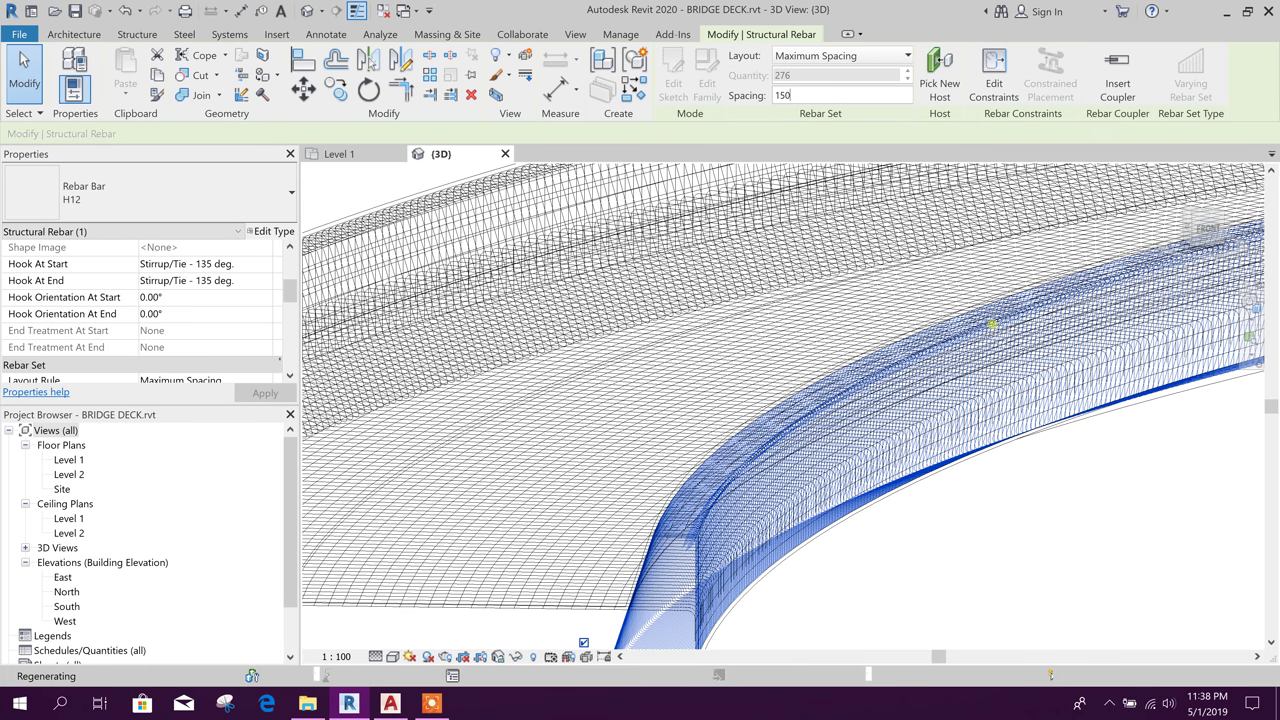
scroll(870, 491, "down", 3)
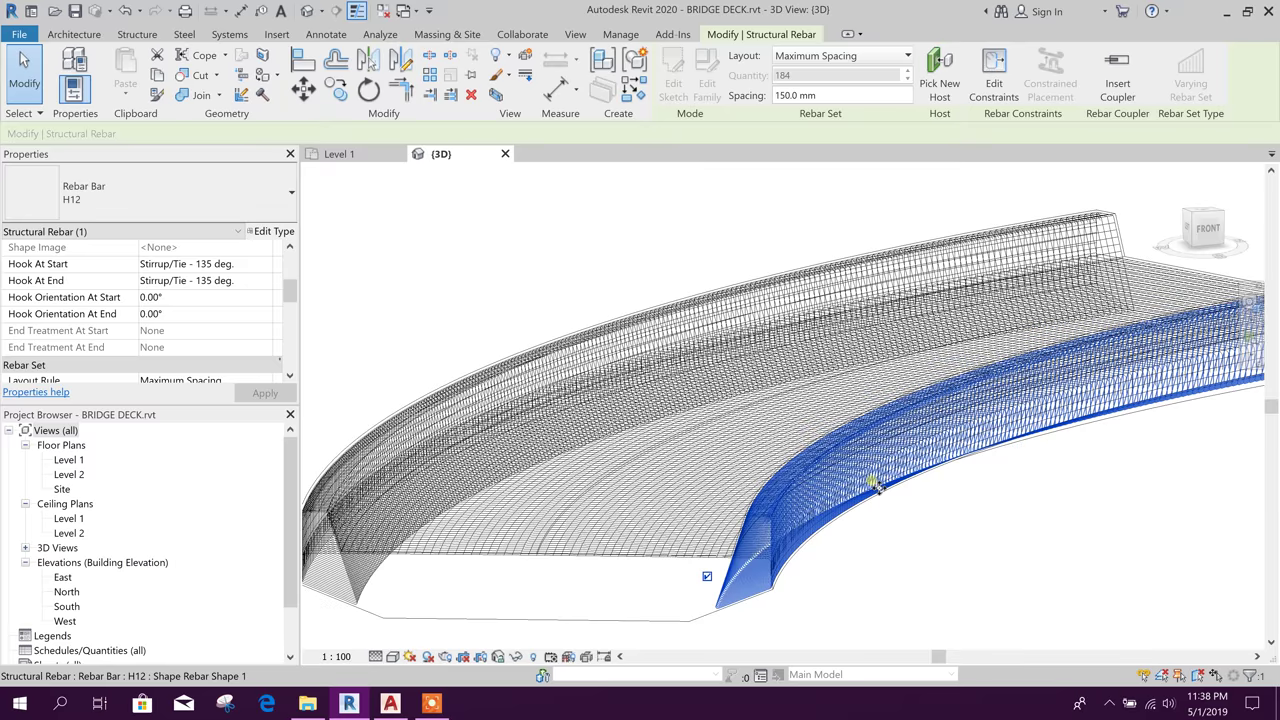
left_click(971, 531)
Start editing the constraints of the H16 longitudinal rebar set in the top of the outer-curve parapet.
middle_click_drag(954, 574, 963, 511)
scroll(673, 546, "up", 1)
scroll(683, 480, "down", 1)
middle_click_drag(465, 566, 546, 557)
scroll(481, 514, "up", 5)
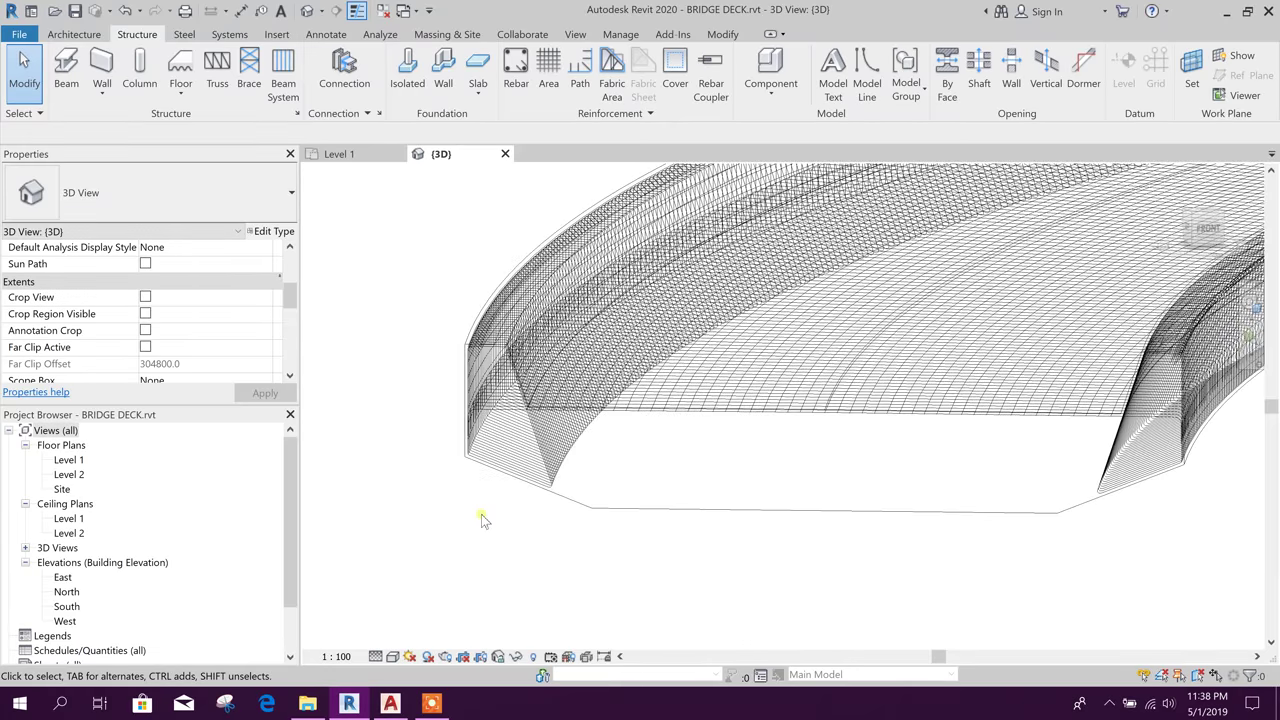
left_click(482, 460)
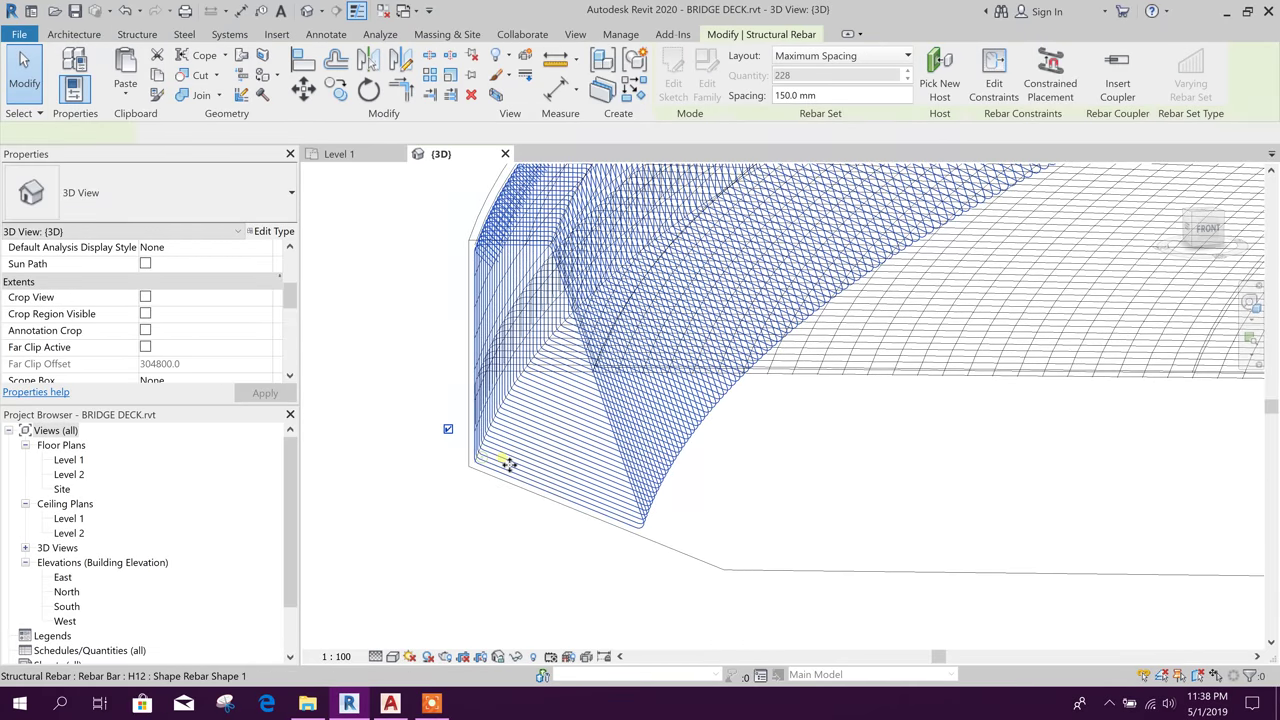
middle_click_drag(543, 471, 560, 554)
scroll(481, 338, "up", 3)
middle_click_drag(459, 346, 491, 472)
scroll(498, 446, "up", 1)
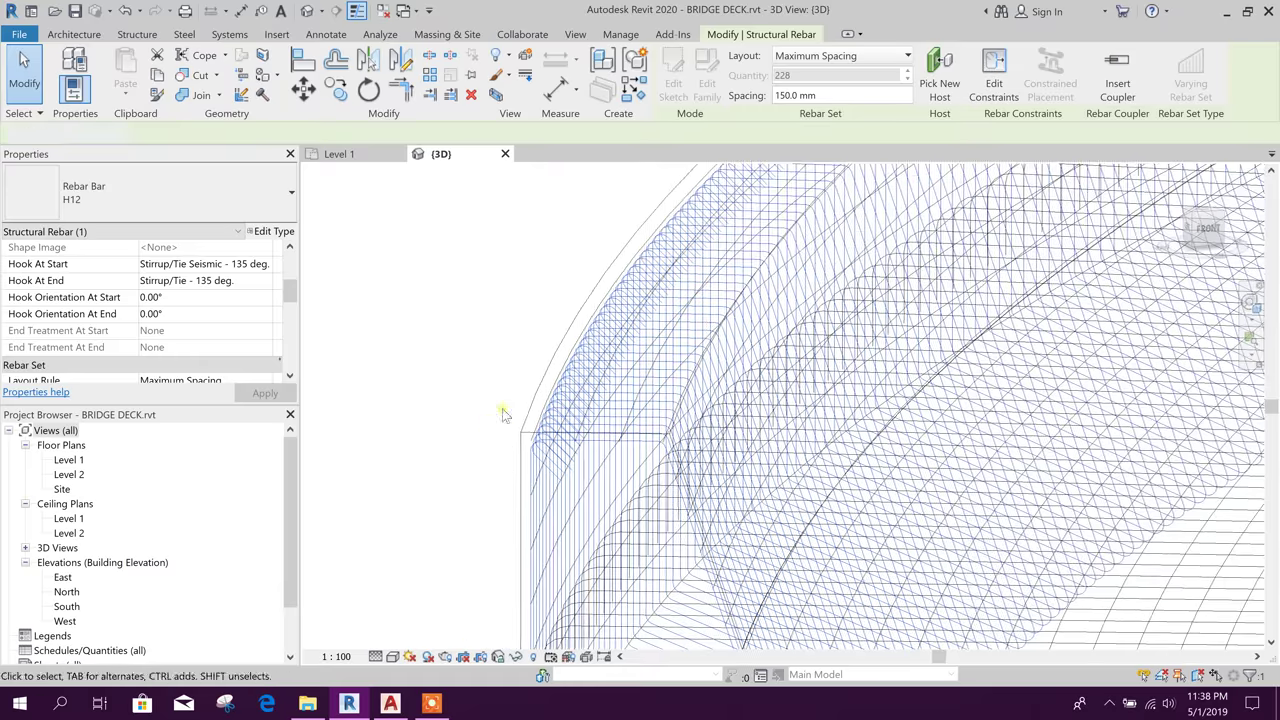
left_click(506, 414)
left_click(567, 363)
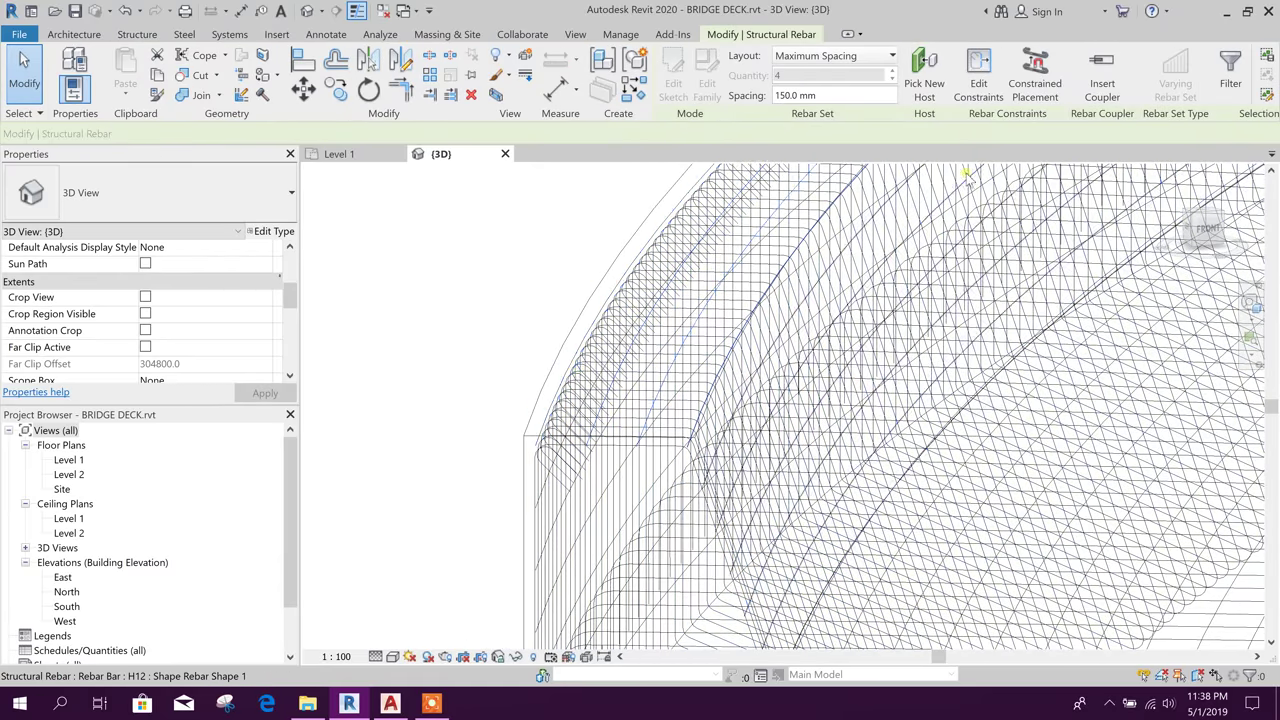
left_click(980, 80)
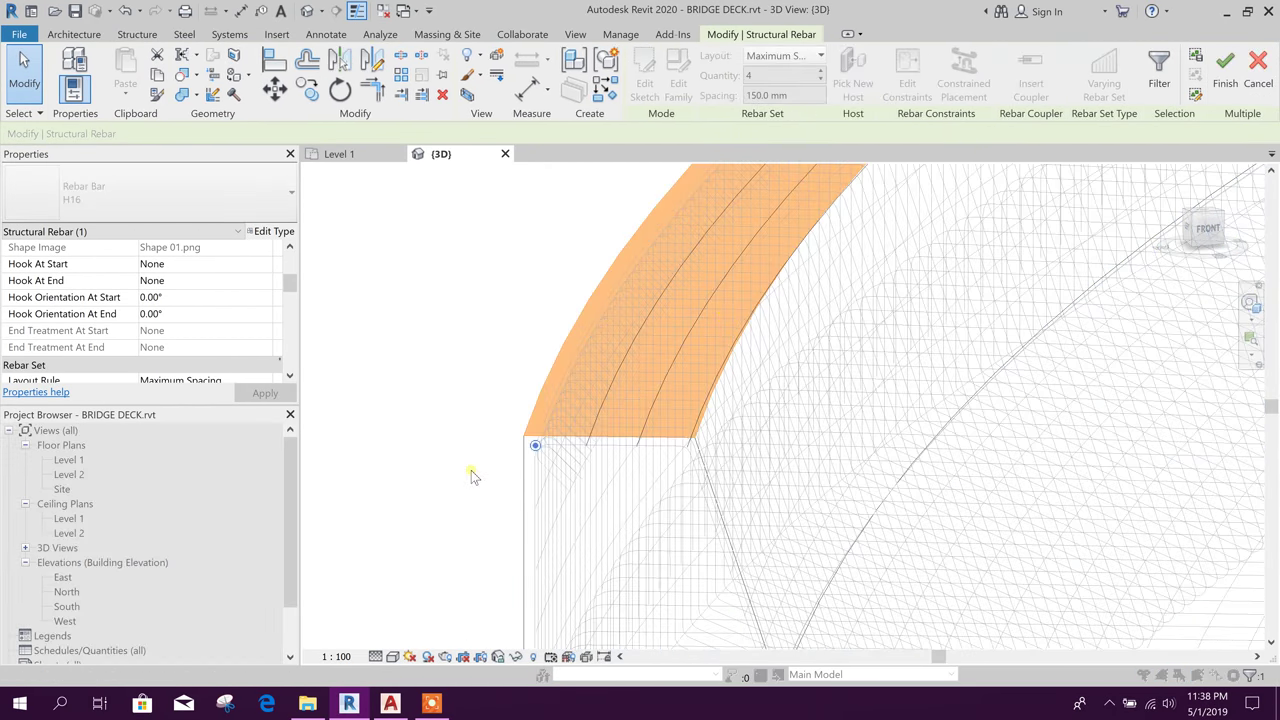
Set the top longitudinal set's constraint offset from the parapet's vertical outer face to -50 mm.
scroll(471, 470, "up", 4)
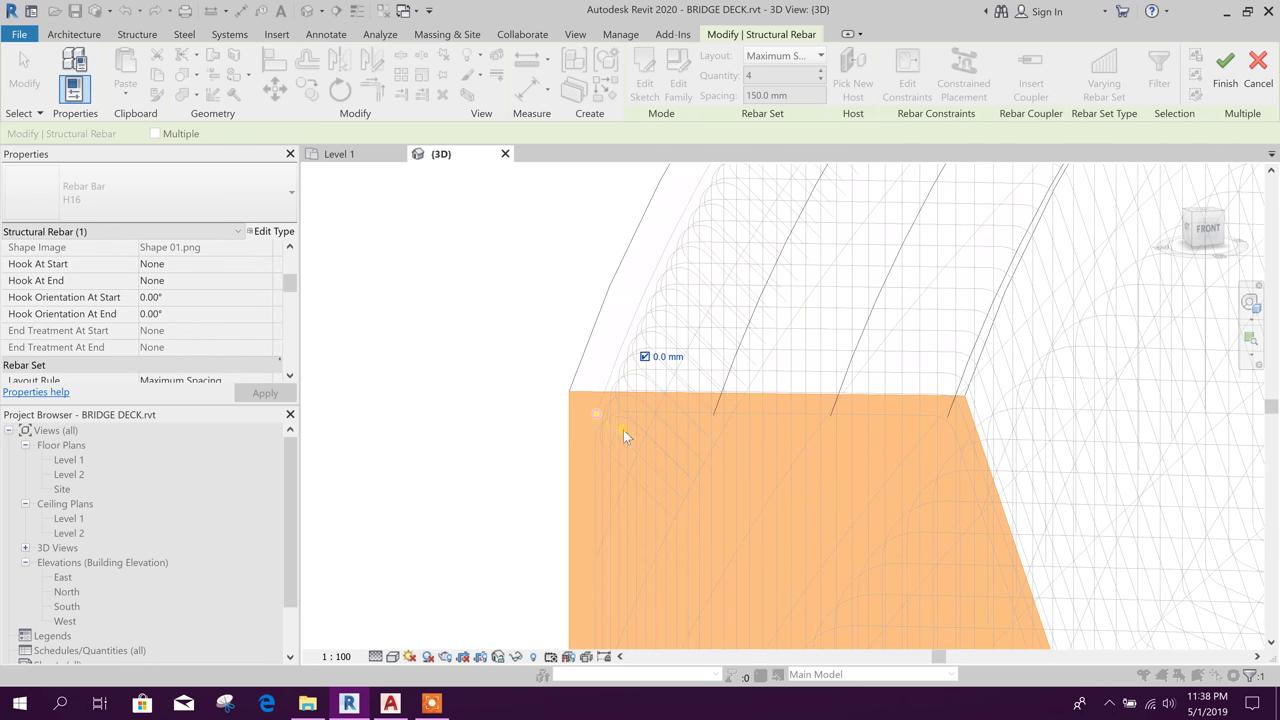
scroll(585, 402, "down", 3)
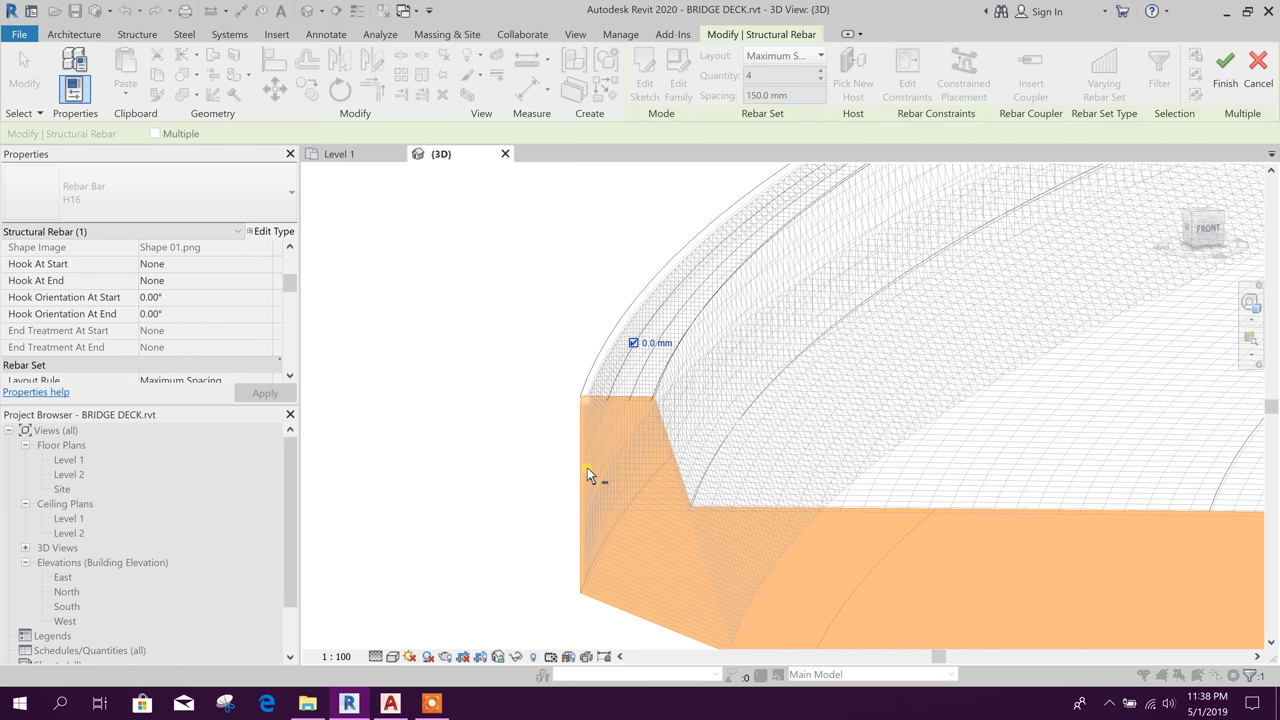
scroll(586, 402, "up", 3)
scroll(555, 417, "up", 2)
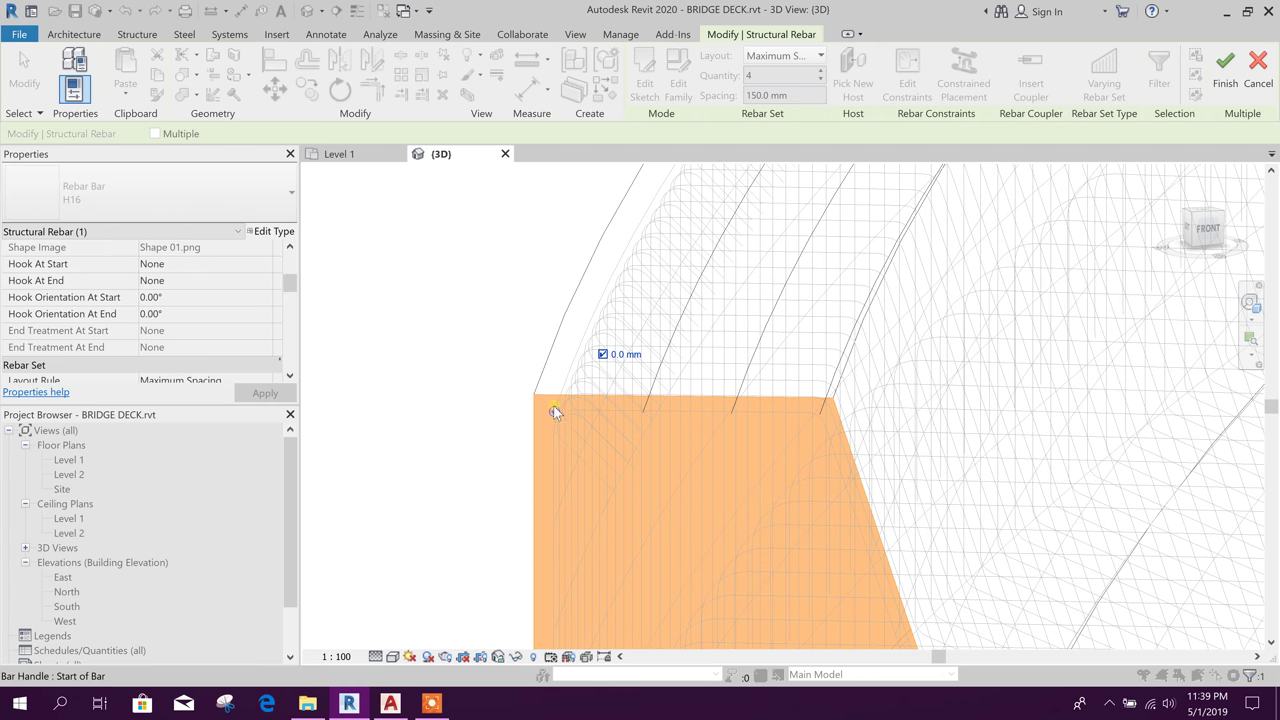
scroll(578, 420, "down", 2)
middle_click_drag(601, 349, 520, 480)
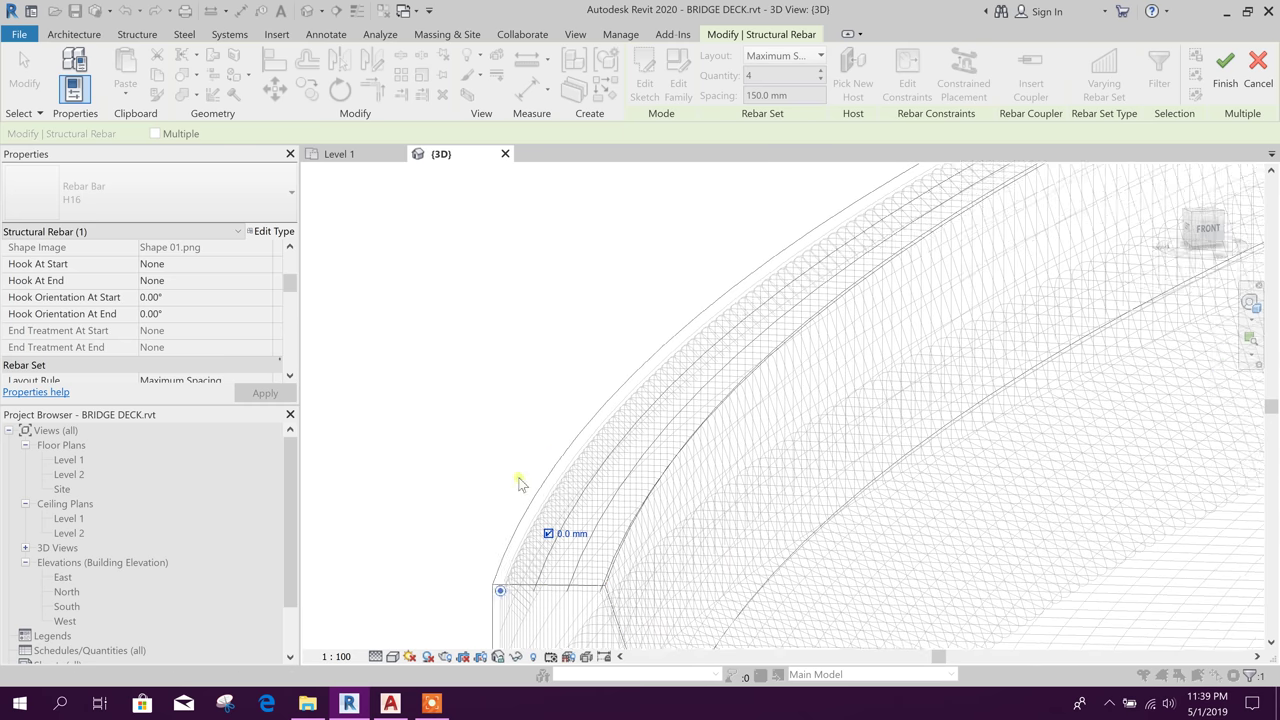
scroll(524, 467, "down", 4)
scroll(836, 286, "up", 2)
scroll(836, 292, "up", 5)
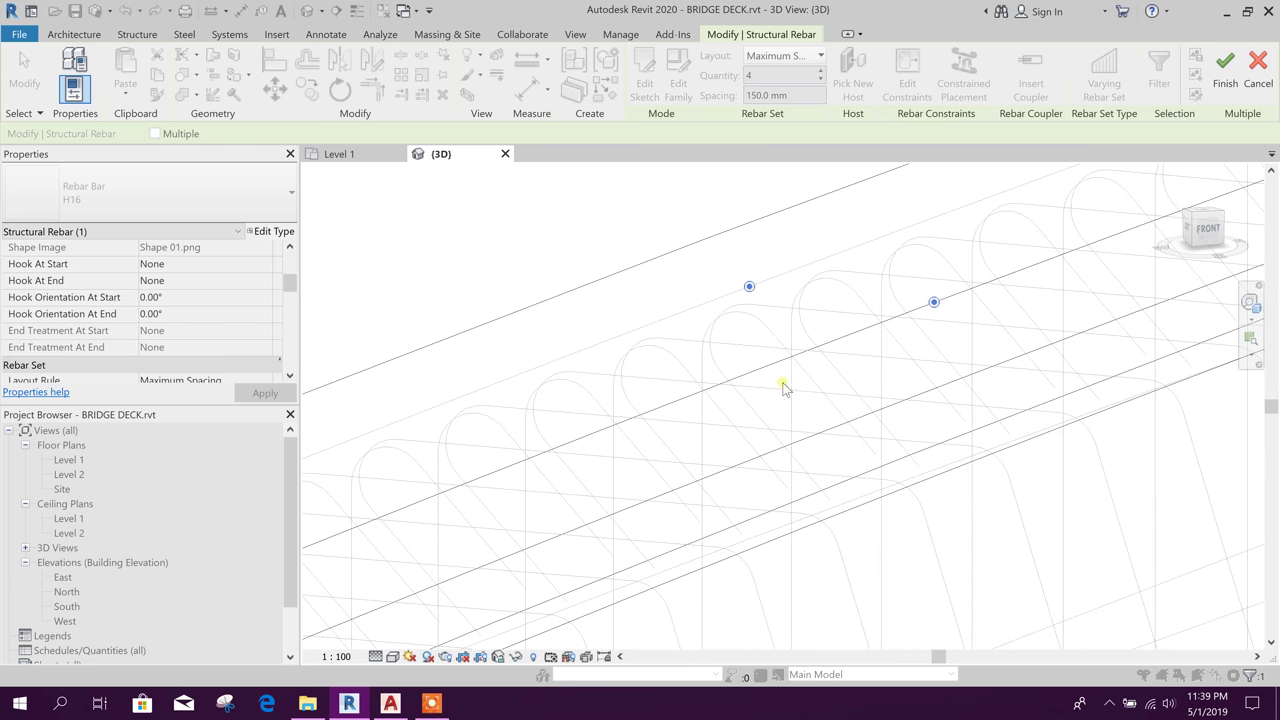
scroll(775, 330, "up", 1)
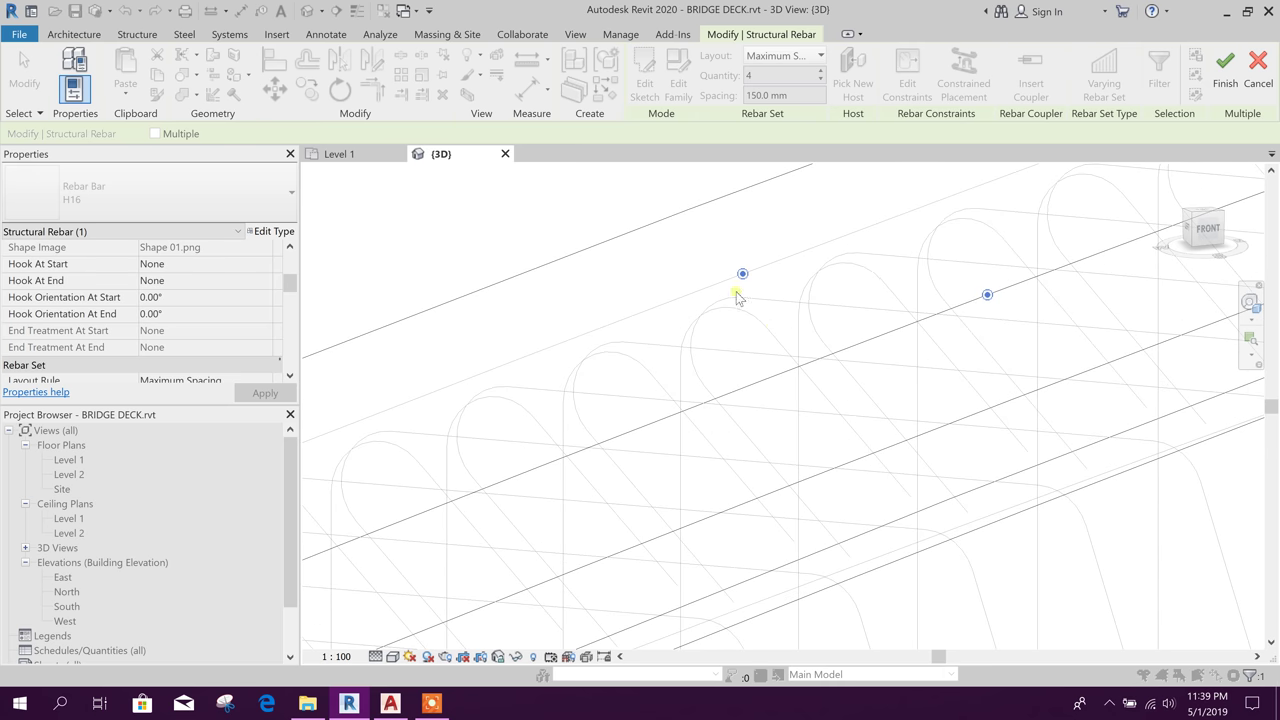
left_click_drag(743, 275, 771, 294)
left_click(810, 219)
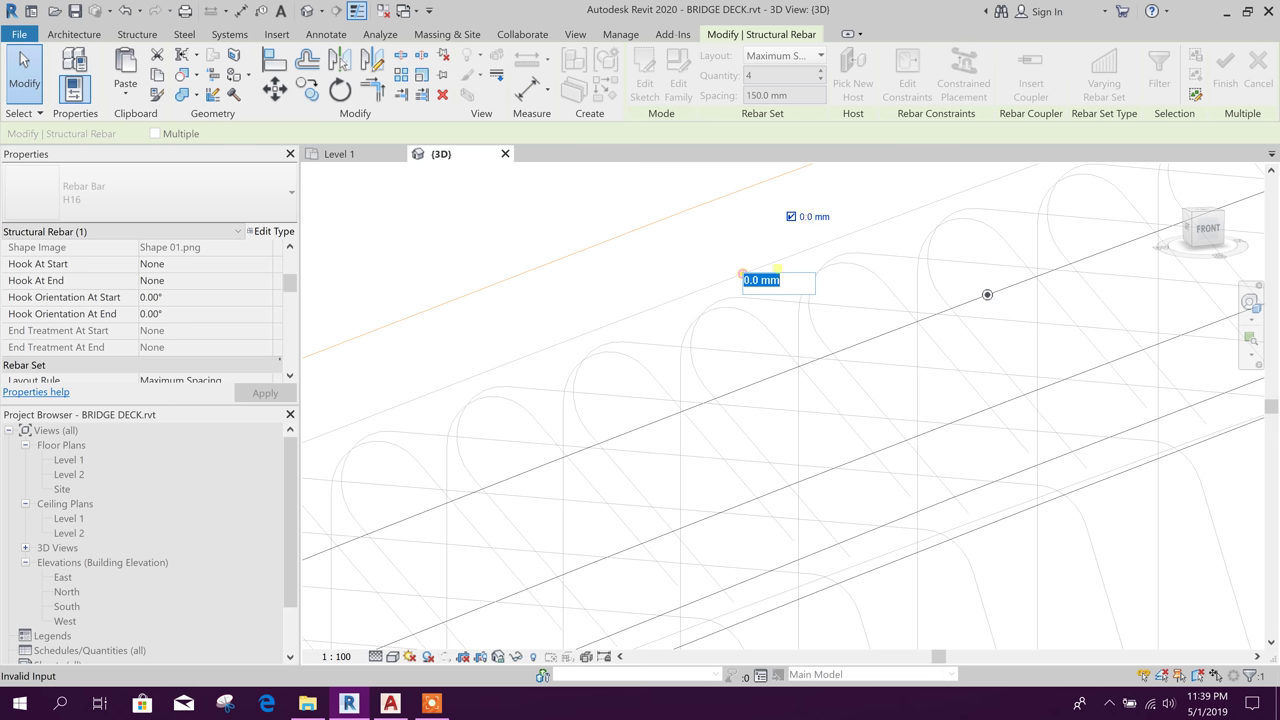
key("BackSpace")
key("Return")
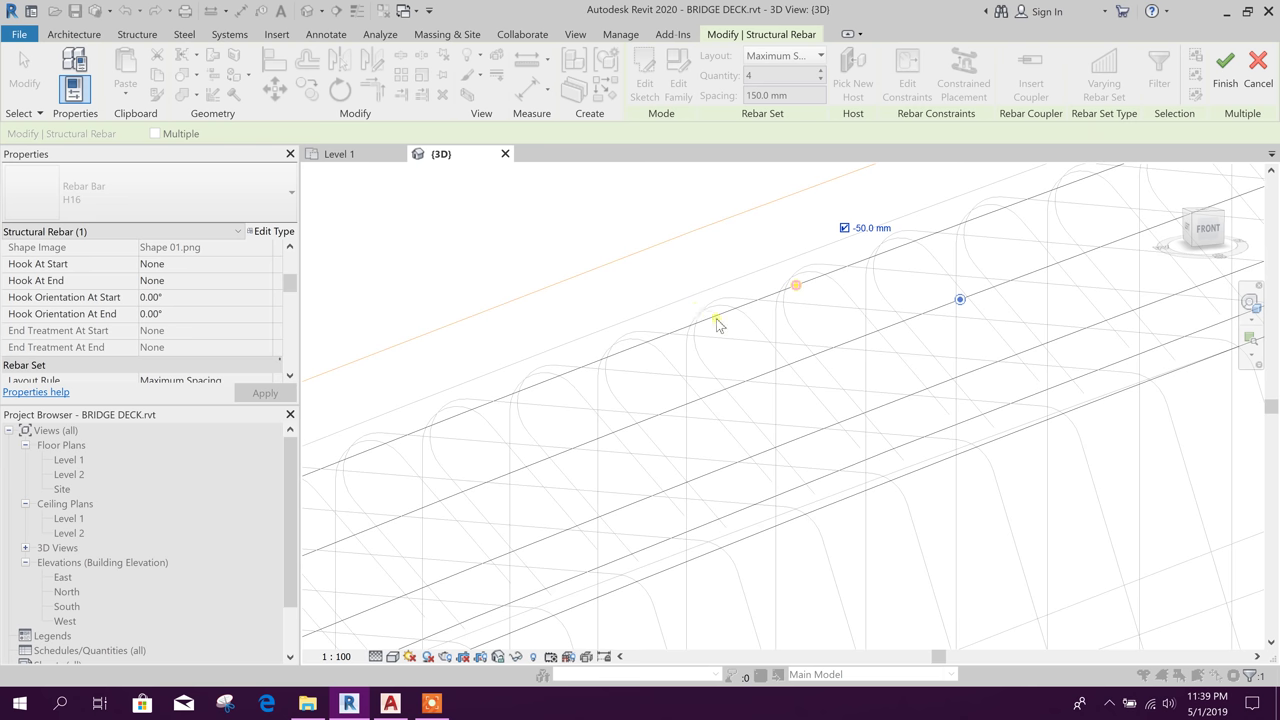
Set the top longitudinal set's constraint offset from the parapet's sloped inner face to -50 mm.
scroll(707, 328, "up", 2)
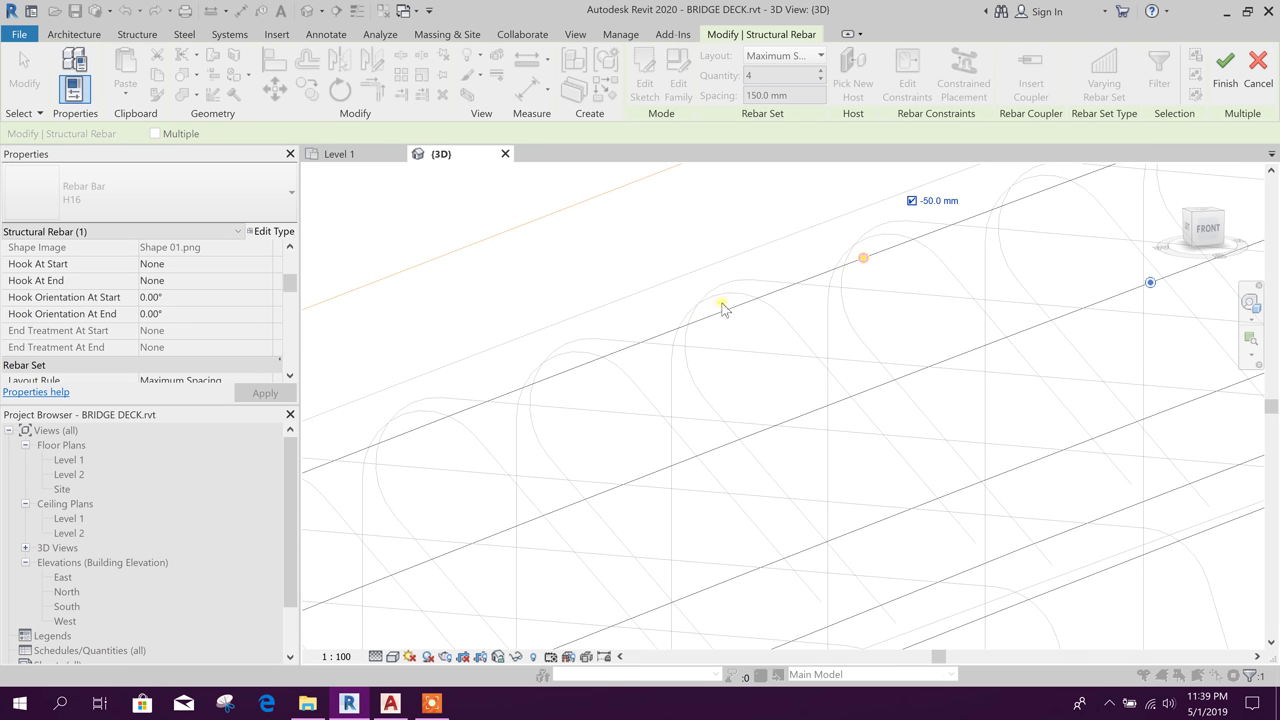
scroll(712, 347, "down", 3)
scroll(903, 355, "up", 1)
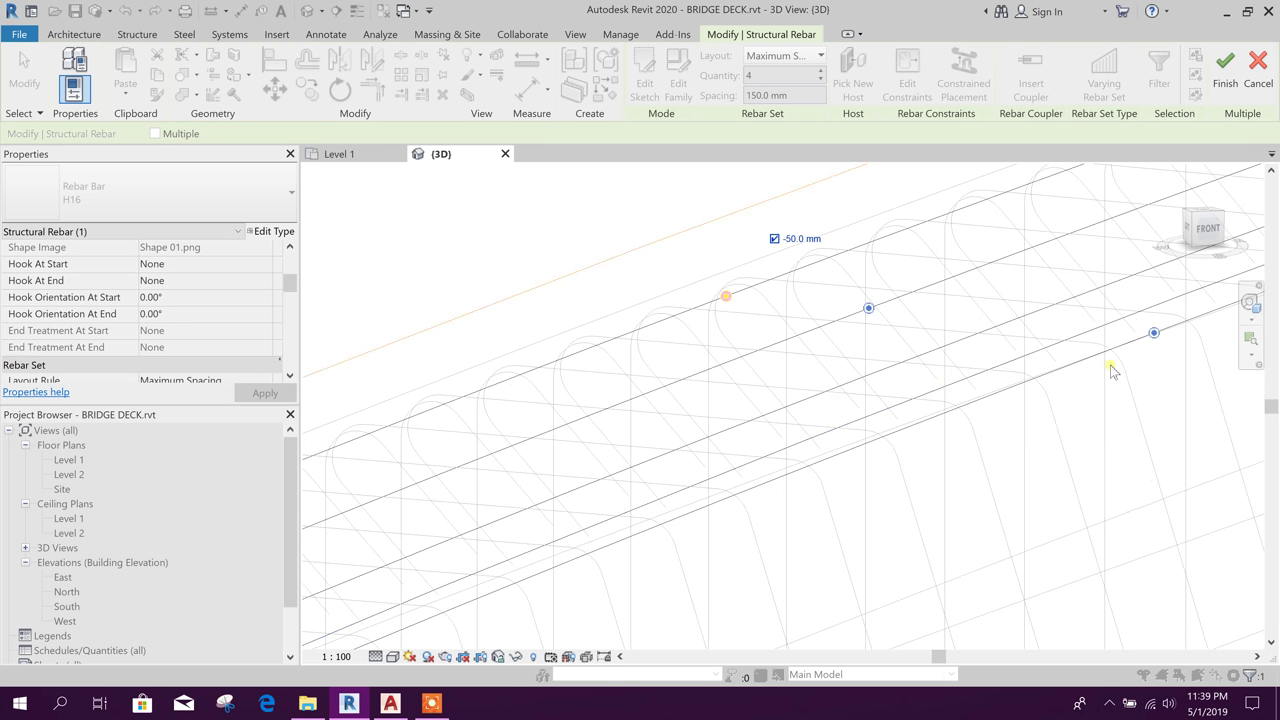
left_click(1154, 333)
scroll(931, 376, "down", 2)
left_click_drag(912, 396, 1067, 340)
left_click(1066, 318)
left_click(1016, 380)
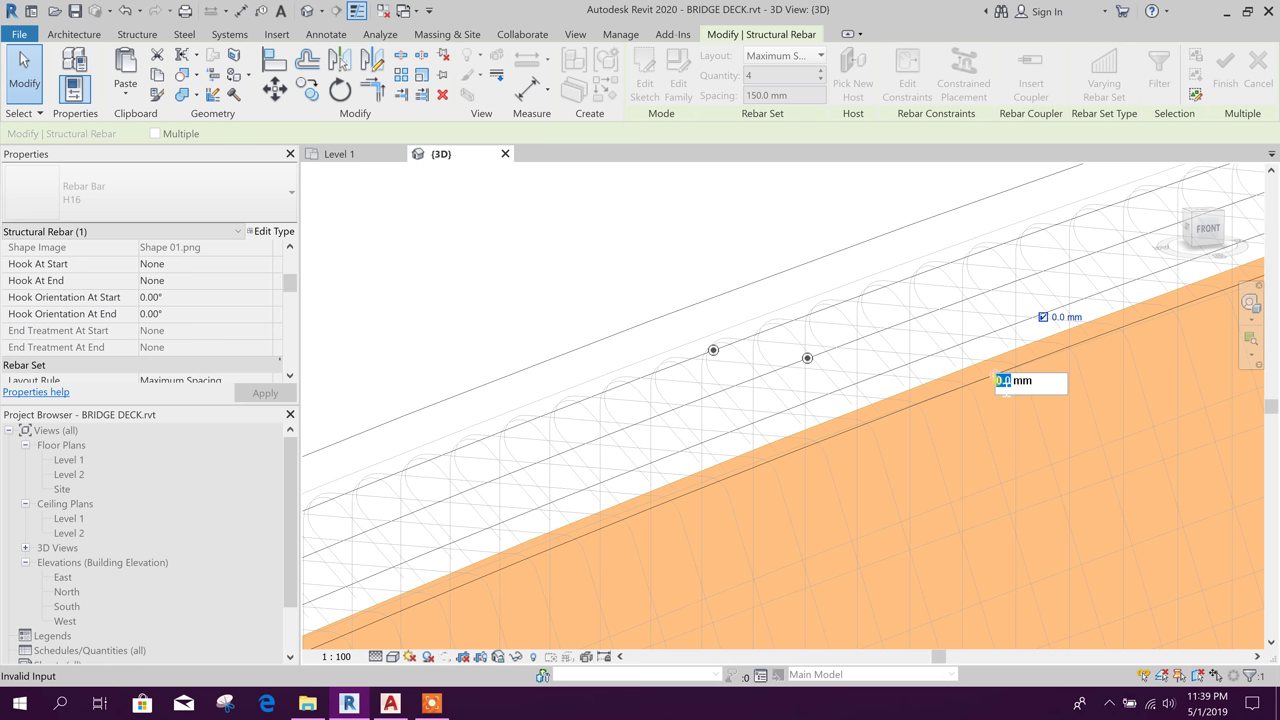
key("BackSpace")
type("-50")
key("Return")
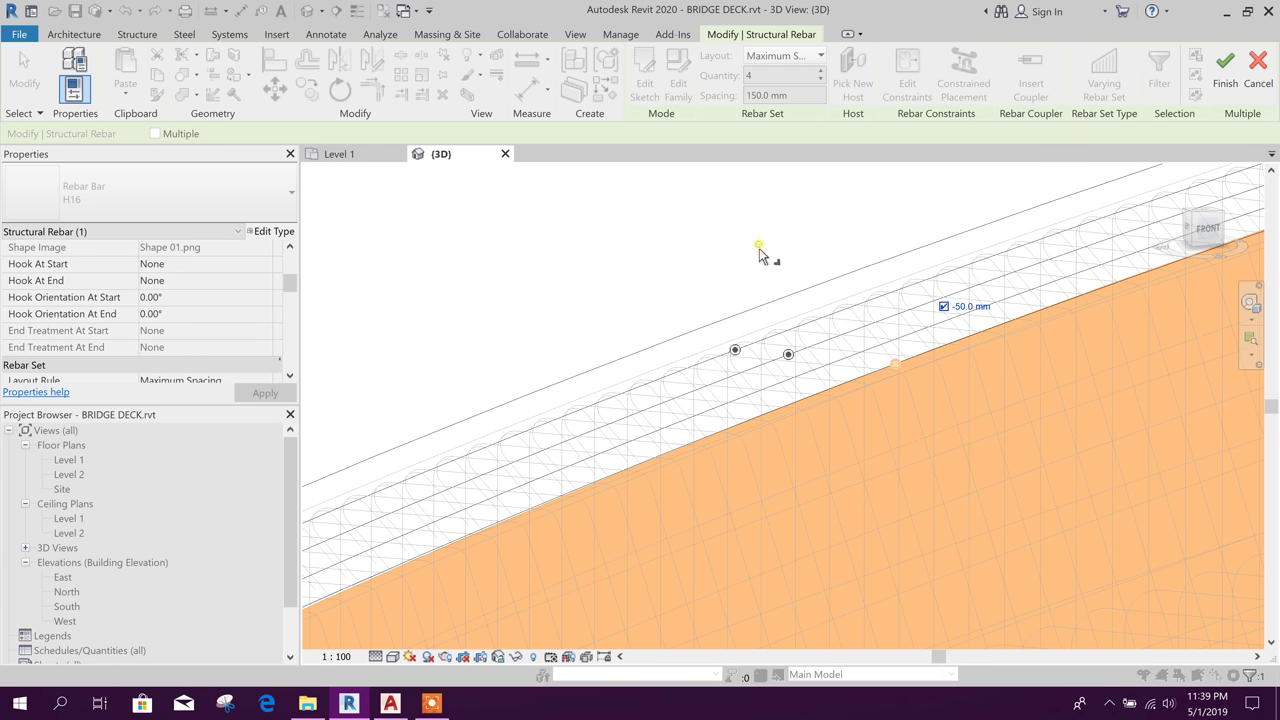
Set the outer-curve parapet's top longitudinal set to a constraint offset of -25 mm from the parapet's top face.
scroll(784, 353, "up", 4)
left_click(794, 356)
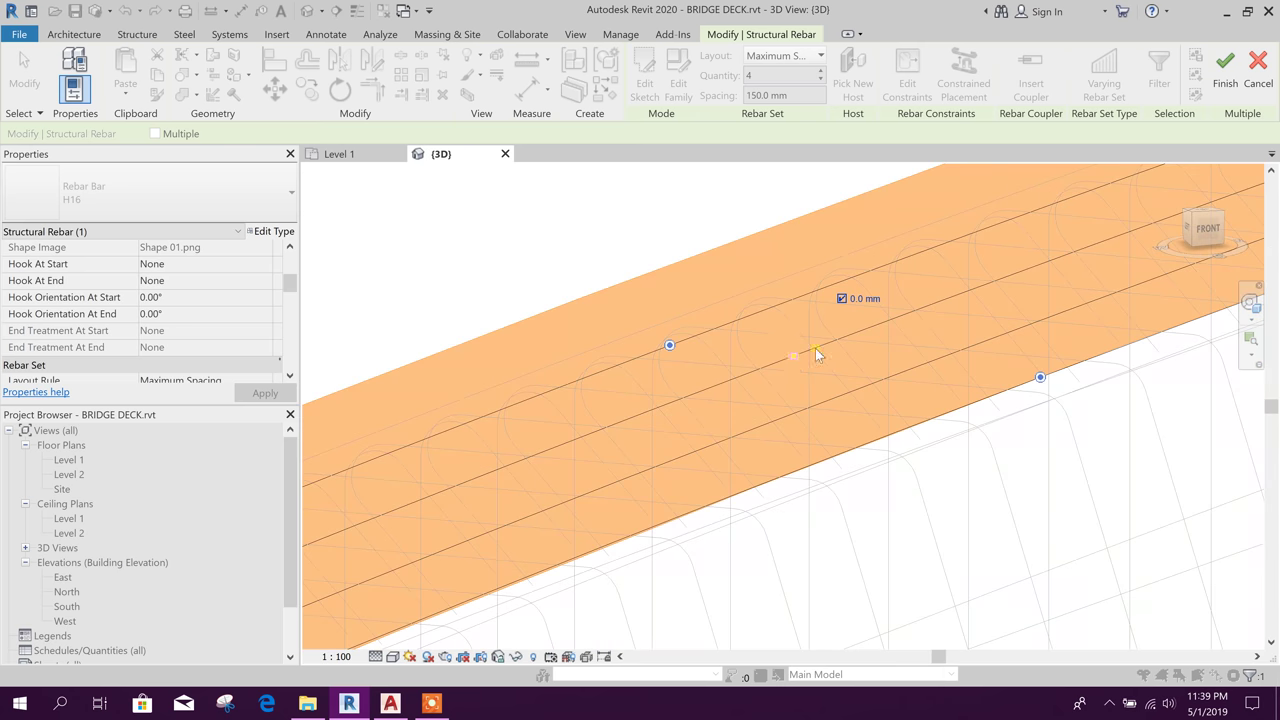
left_click(864, 299)
type("-")
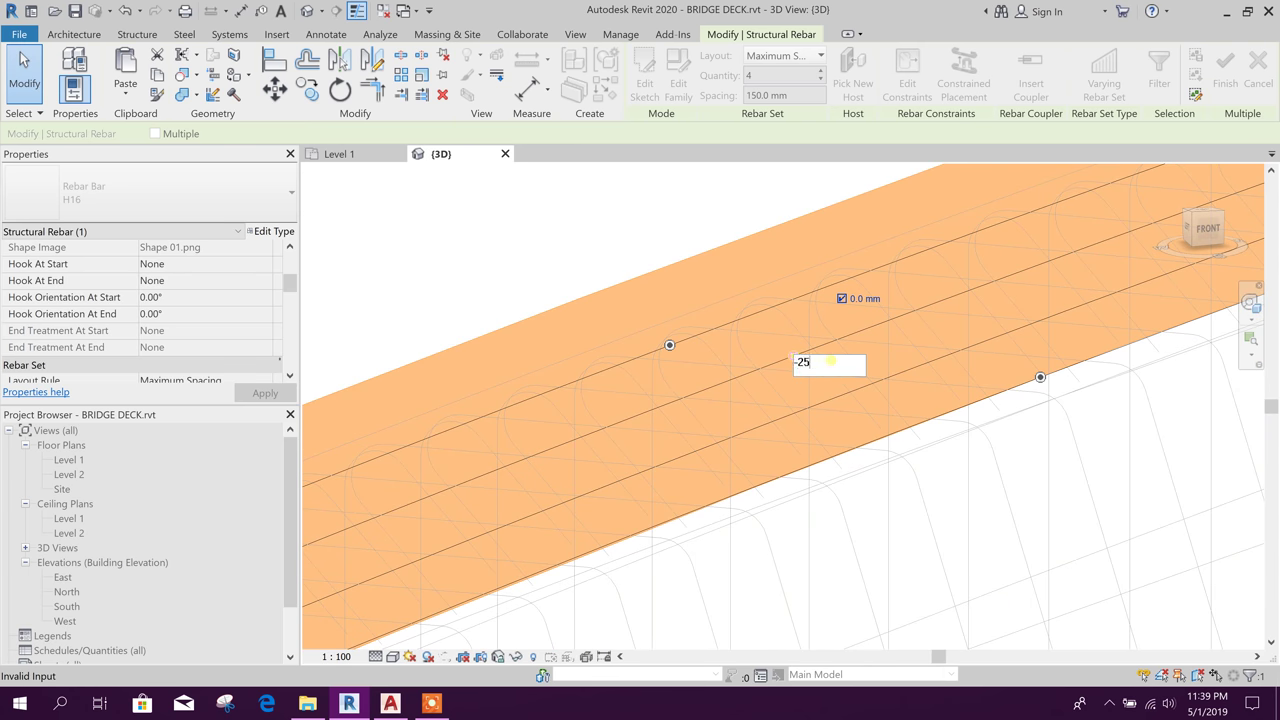
type("25")
key("Return")
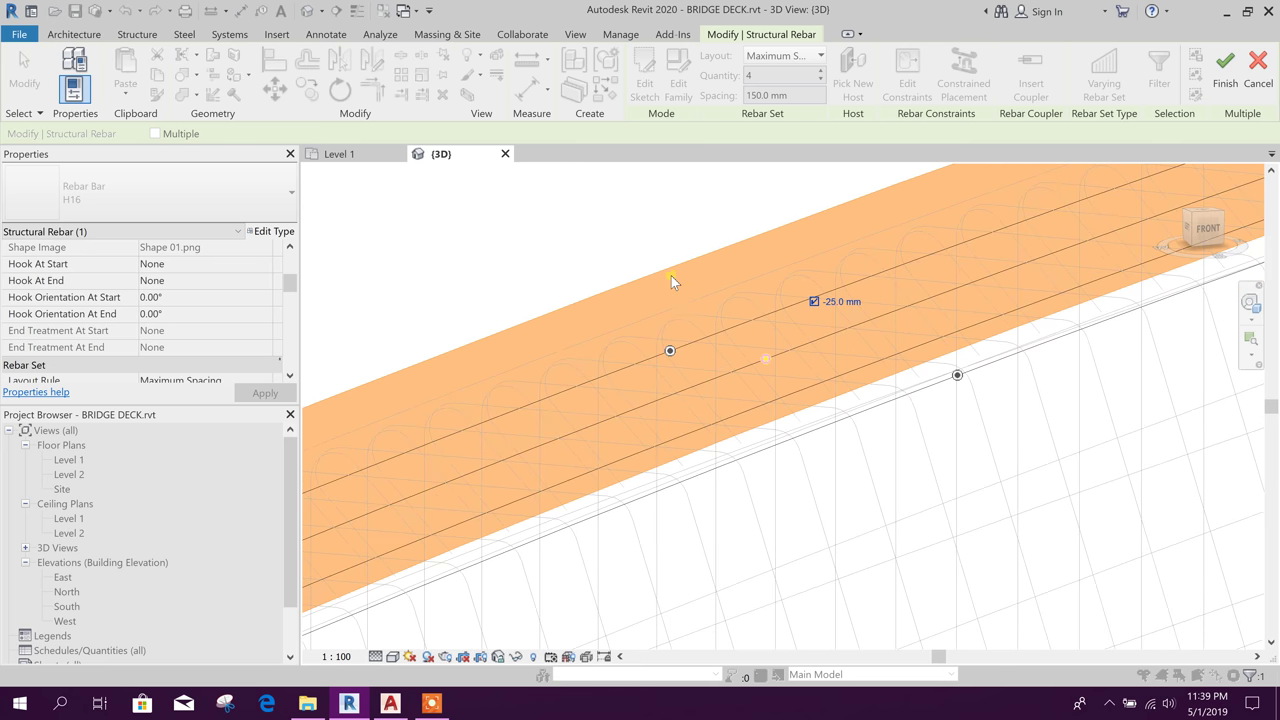
Change the outer-curve top longitudinal set's constraint offset from the parapet's vertical outer face to -25 mm.
scroll(680, 350, "up", 1)
left_click(671, 348)
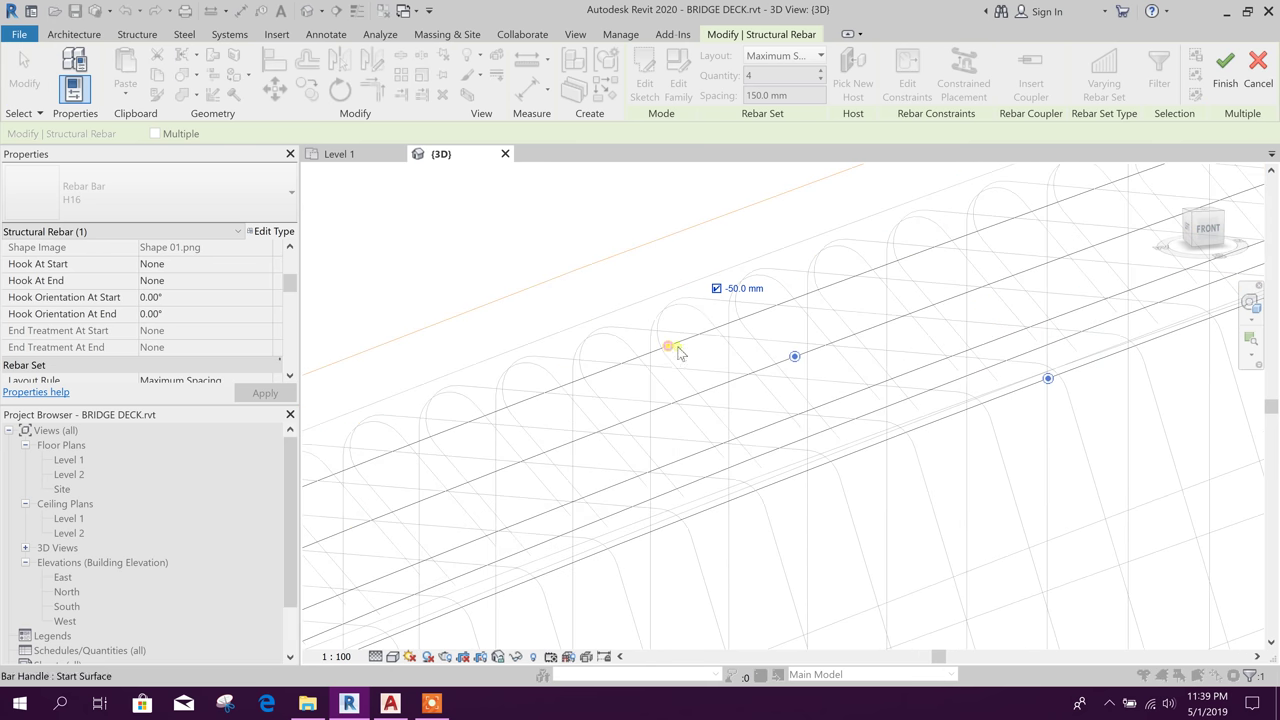
left_click(737, 292)
left_click_drag(686, 352, 680, 352)
type("25")
key("Return")
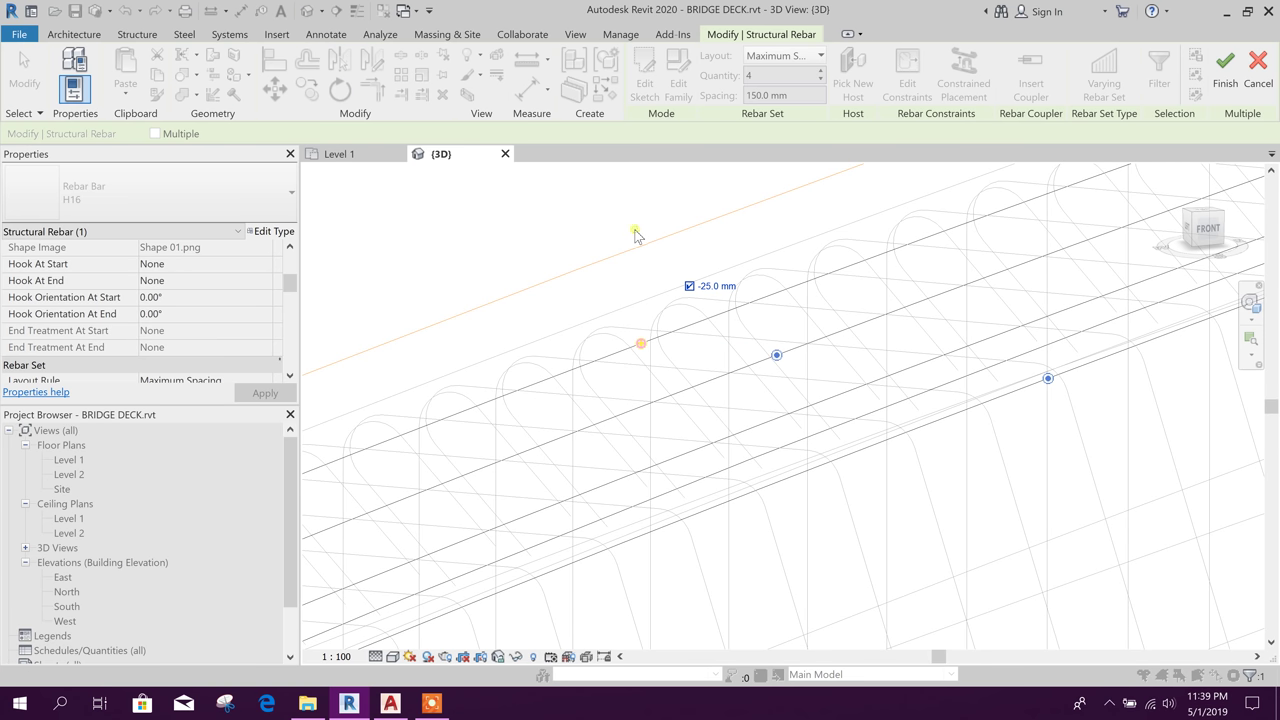
Change the same set's constraint offset from the parapet's sloped inner face to -25 mm and finish editing its constraints.
left_click(1045, 382)
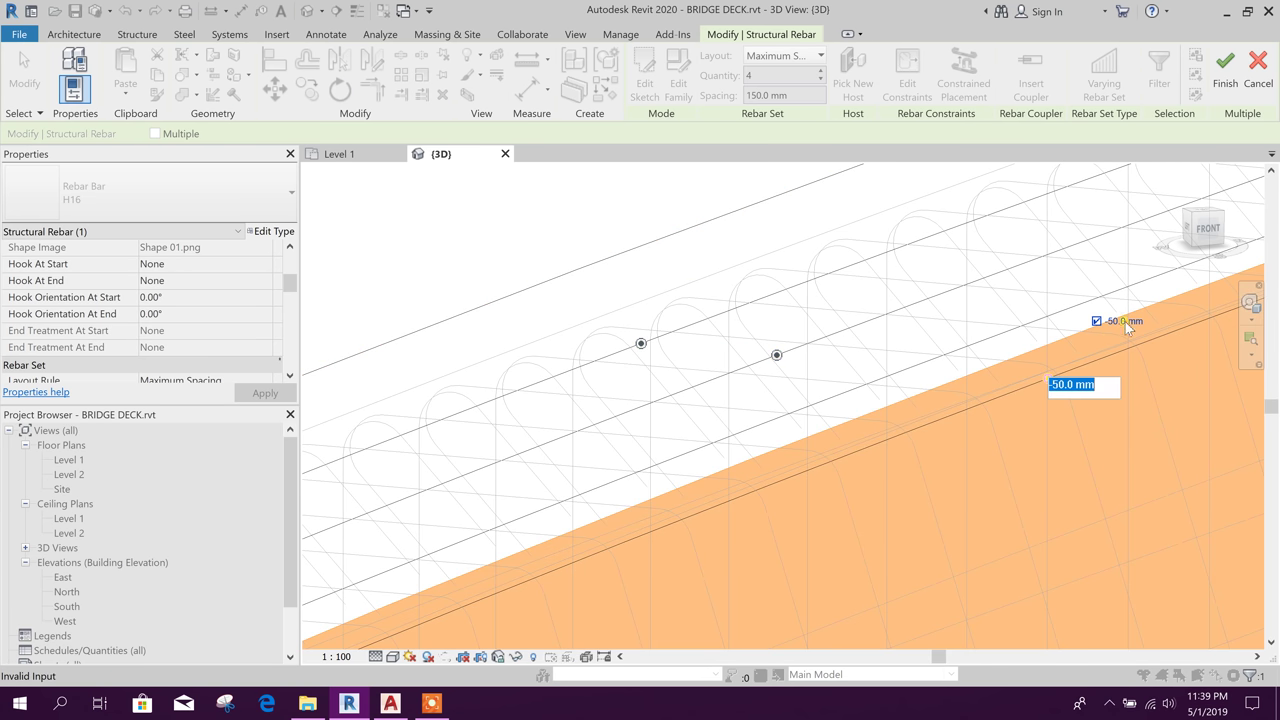
left_click(1071, 385)
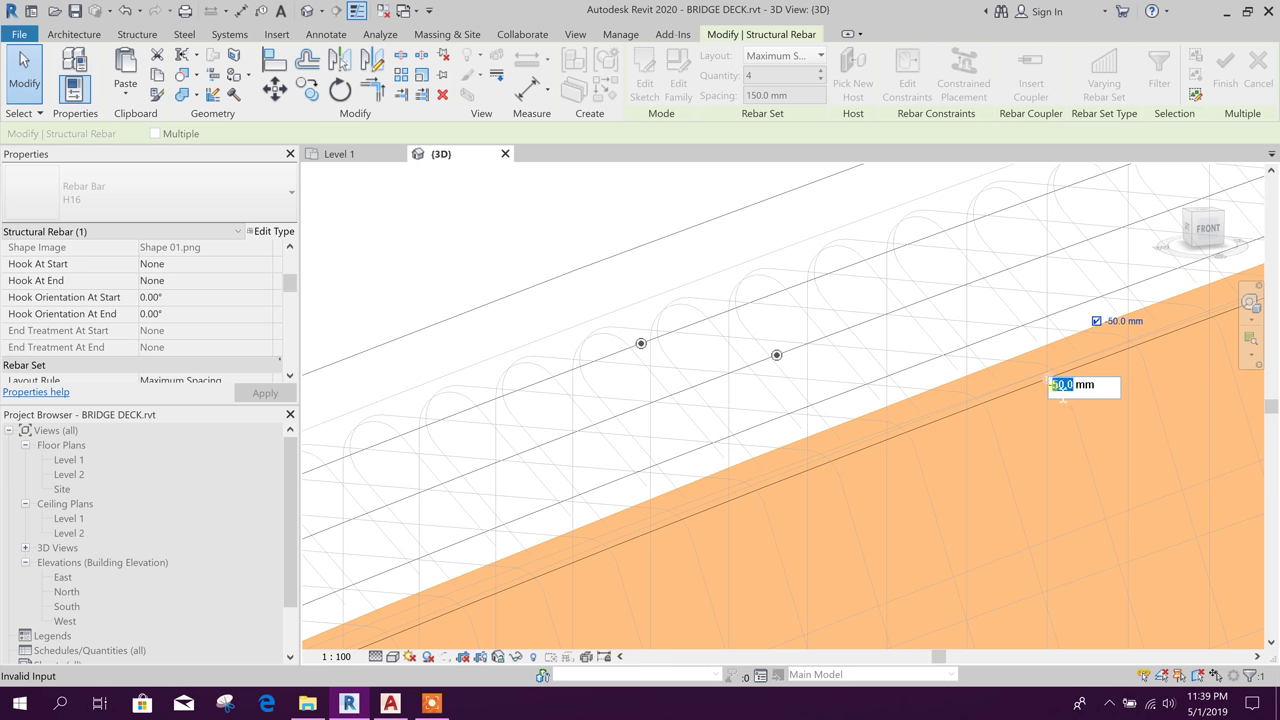
type("25")
key("Return")
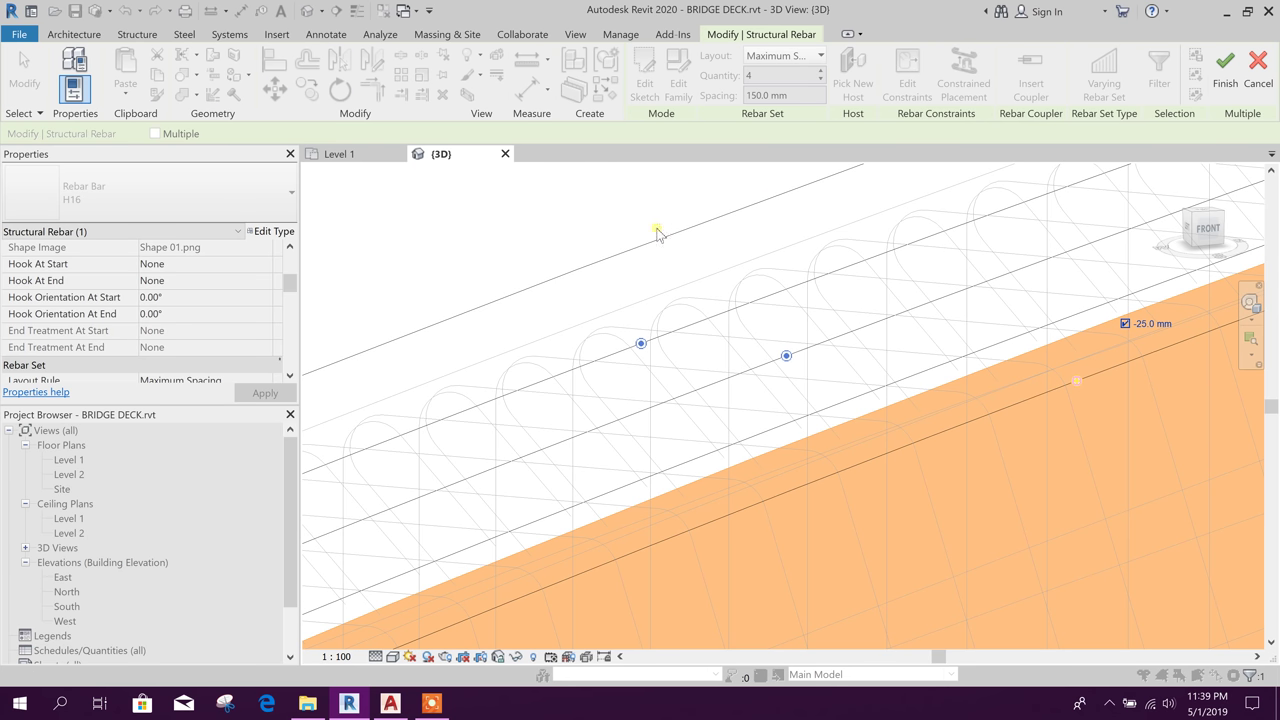
scroll(673, 250, "down", 4)
left_click(1219, 76)
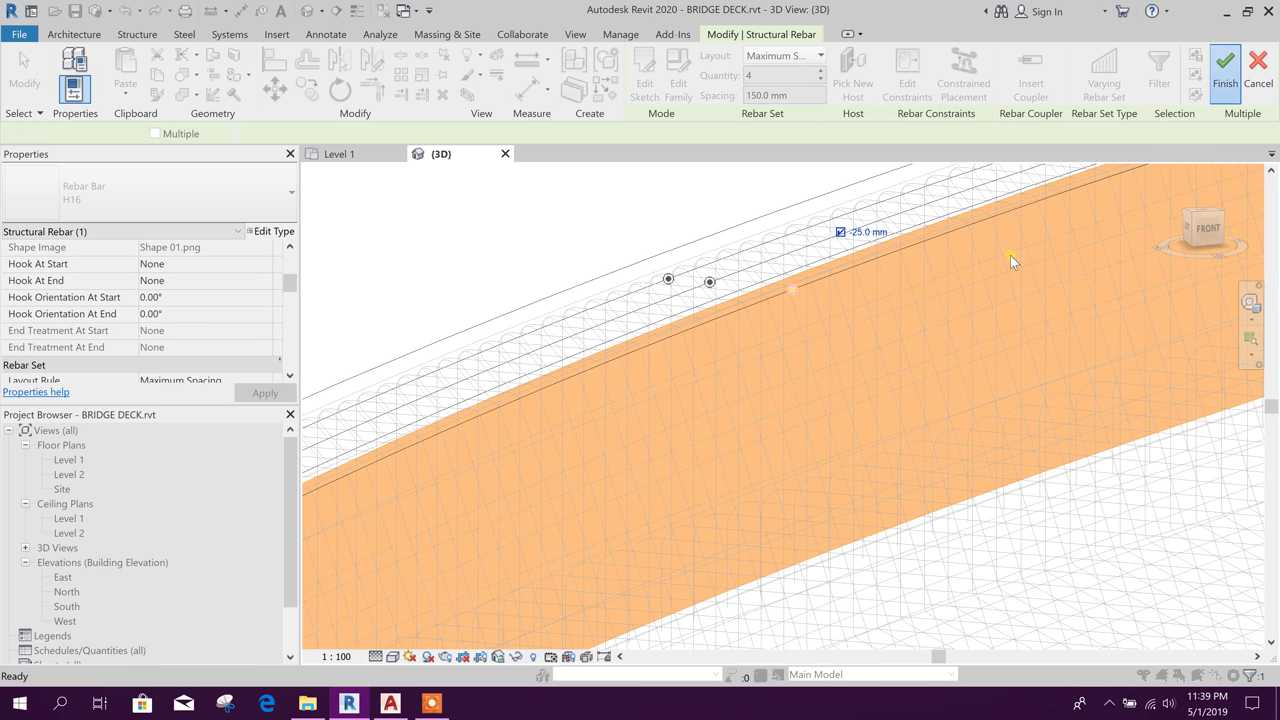
Start editing the constraints of the H16 longitudinal rebar set in the top of the inner-curve parapet.
scroll(697, 386, "down", 5)
middle_click_drag(760, 478, 764, 368)
scroll(763, 370, "up", 10)
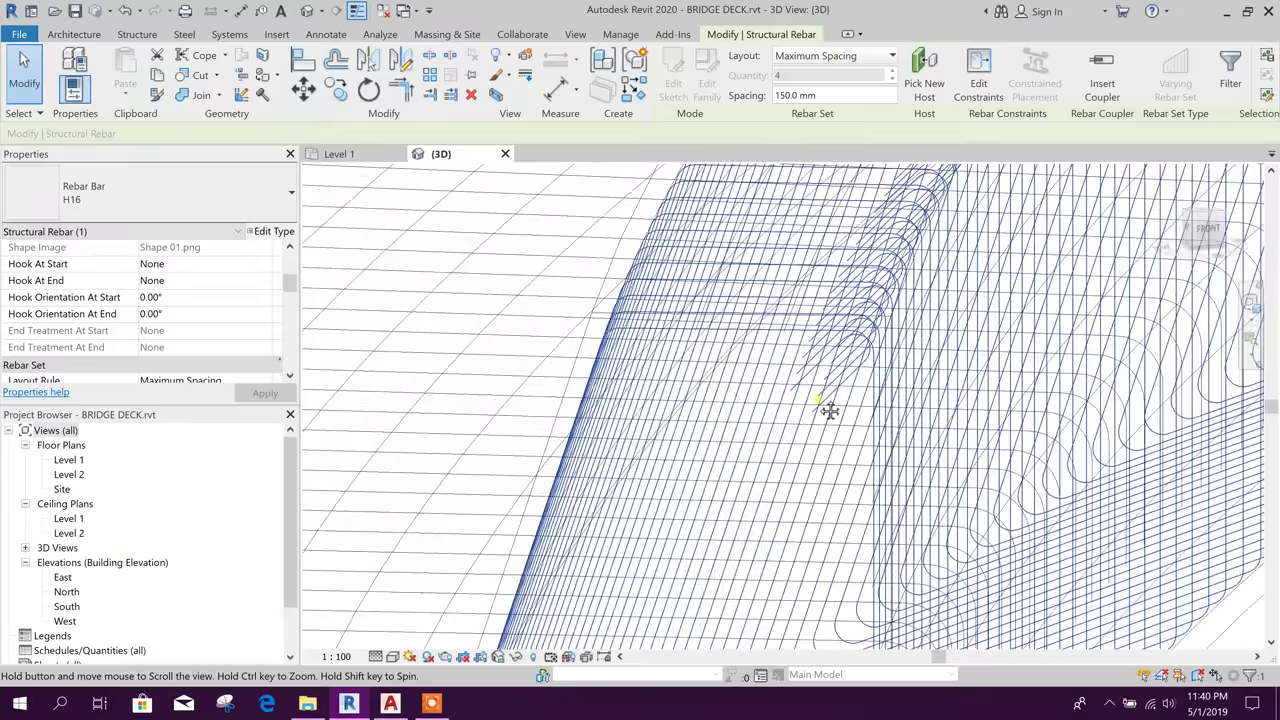
middle_click_drag(830, 410, 983, 525, "shift")
scroll(760, 472, "down", 5)
scroll(497, 387, "up", 8)
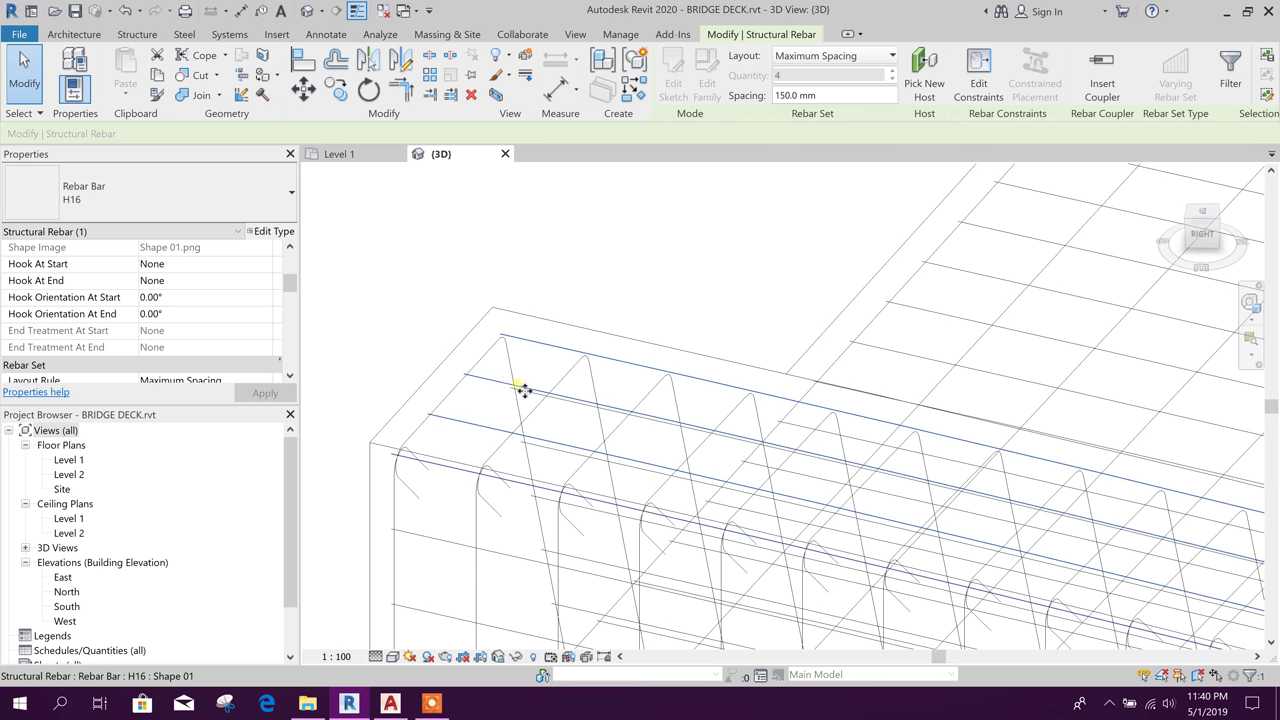
scroll(524, 390, "down", 5)
left_click(978, 75)
scroll(744, 320, "down", 2)
middle_click_drag(1049, 549, 787, 409)
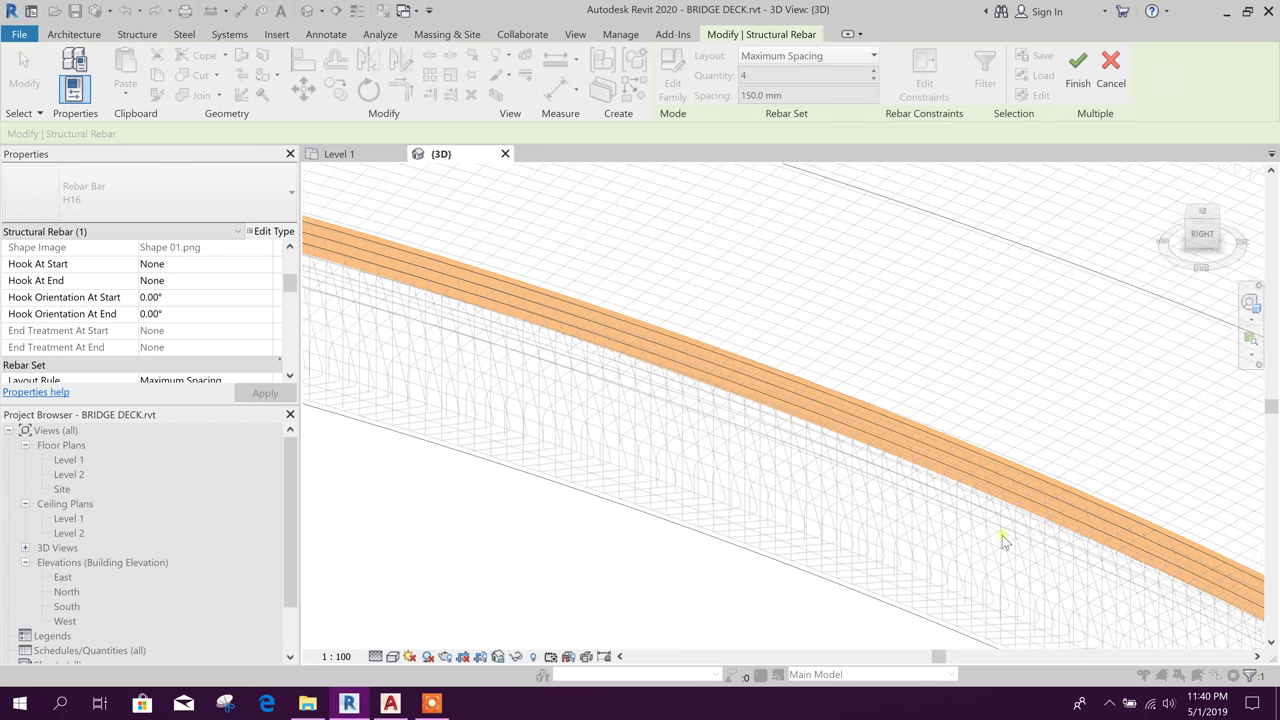
Set the inner-curve top longitudinal set's constraint offset from the parapet's top face to -25 mm.
scroll(1000, 540, "down", 3)
scroll(1129, 589, "up", 7)
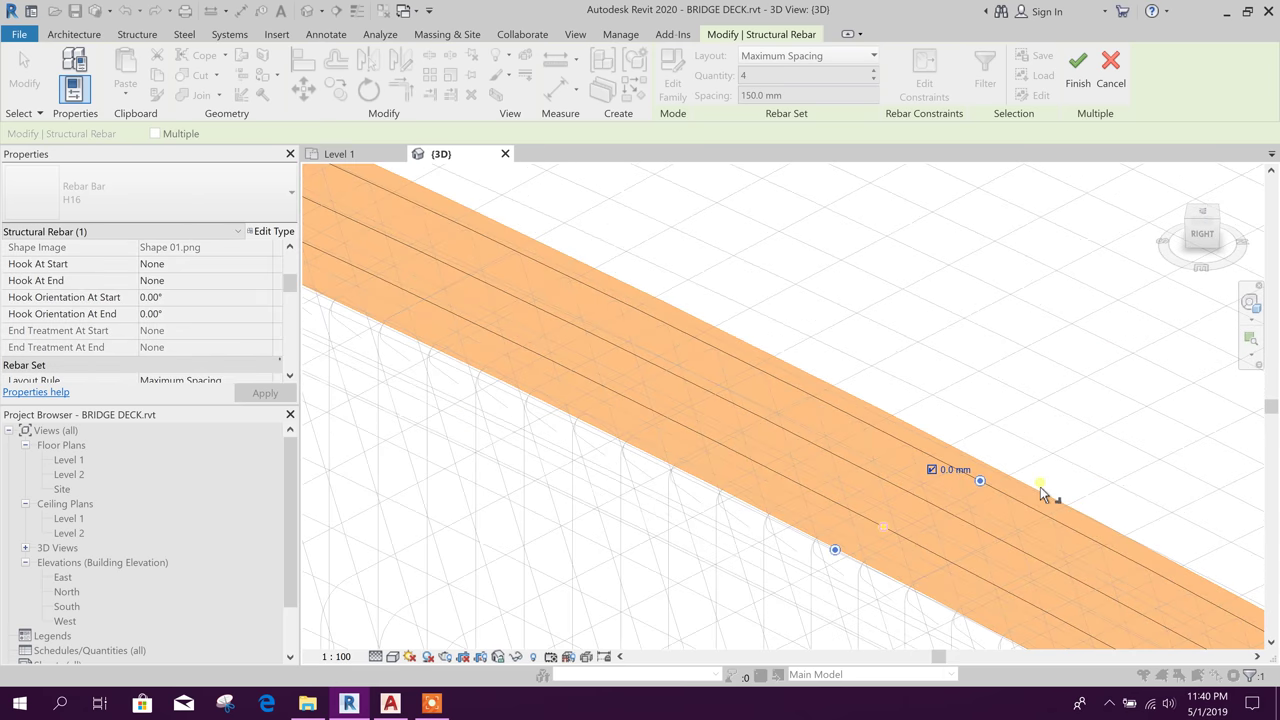
left_click(957, 470)
type("-25")
key("Return")
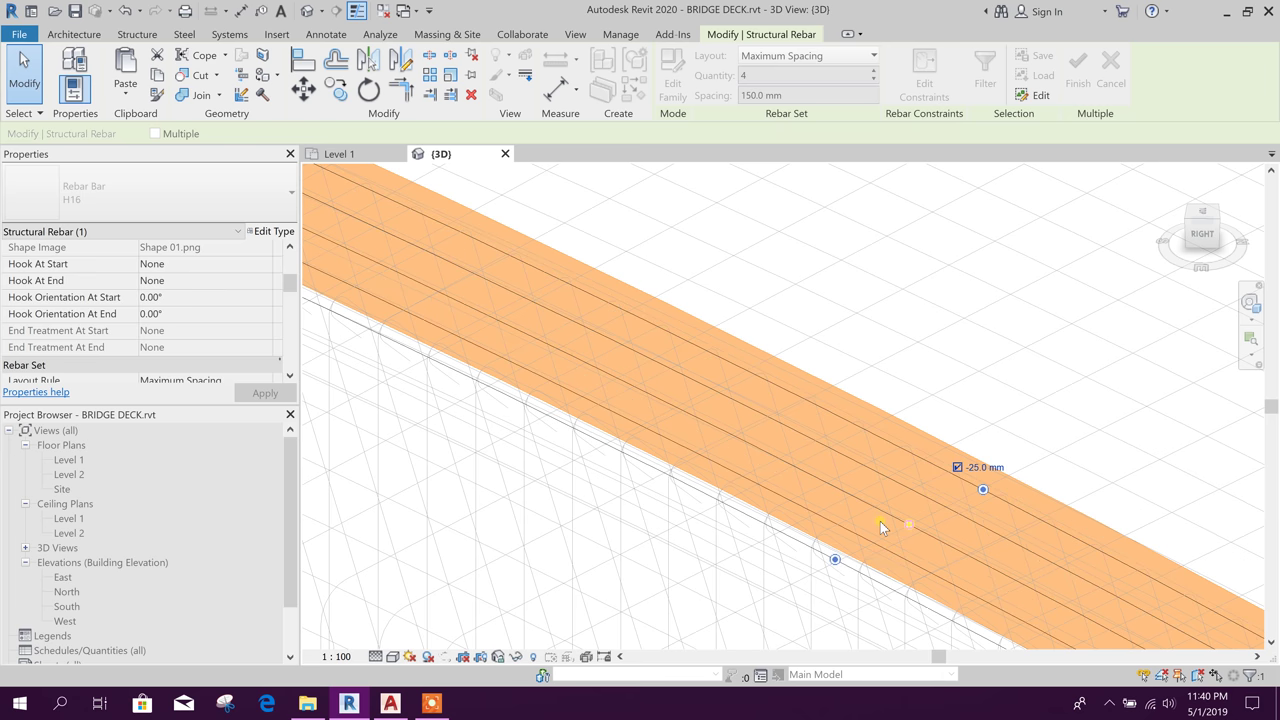
Set the inner-curve top longitudinal set's constraint offset from the parapet's vertical outer face to -25 mm.
middle_click_drag(991, 417, 972, 343)
left_click(821, 484)
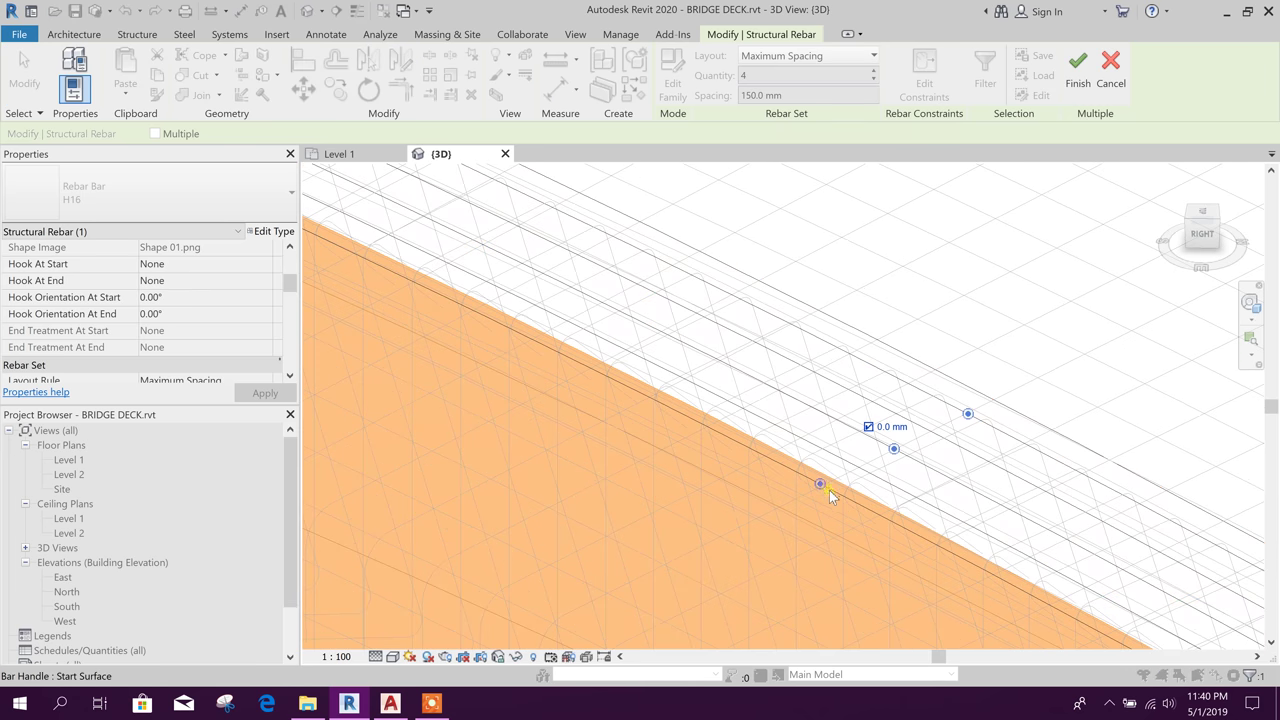
left_click(882, 424)
key("BackSpace")
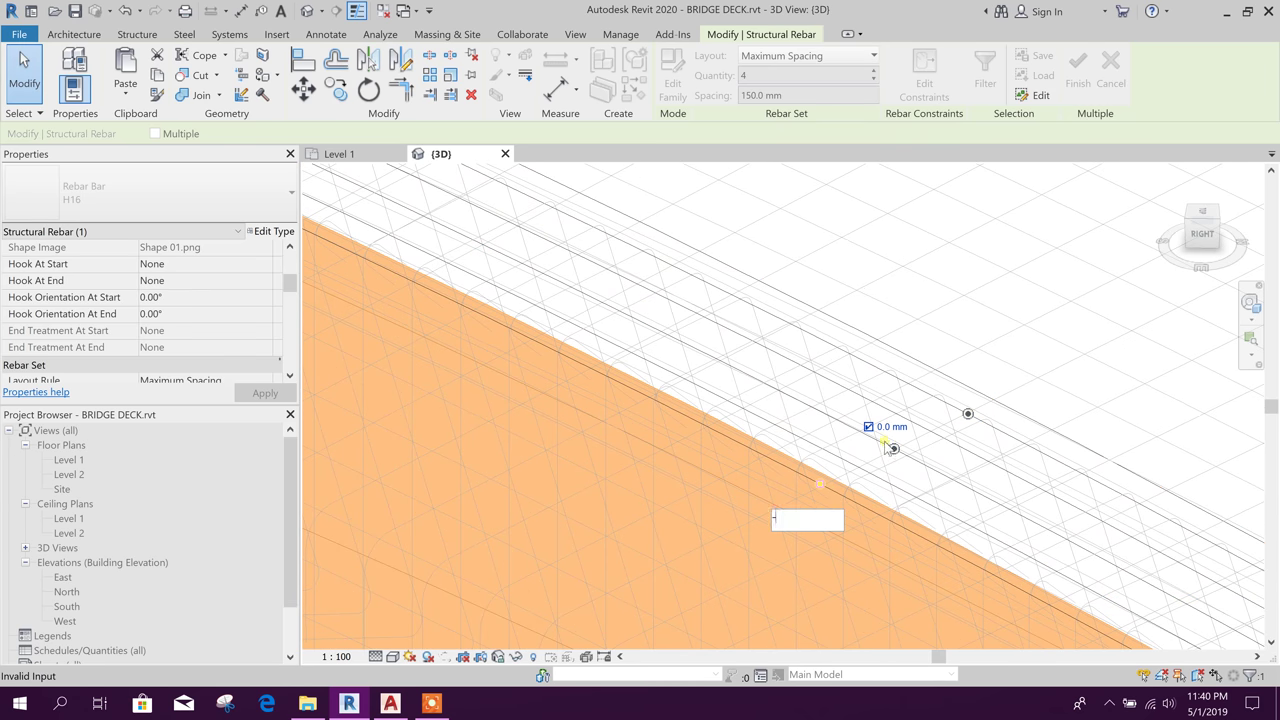
type("-25")
key("Return")
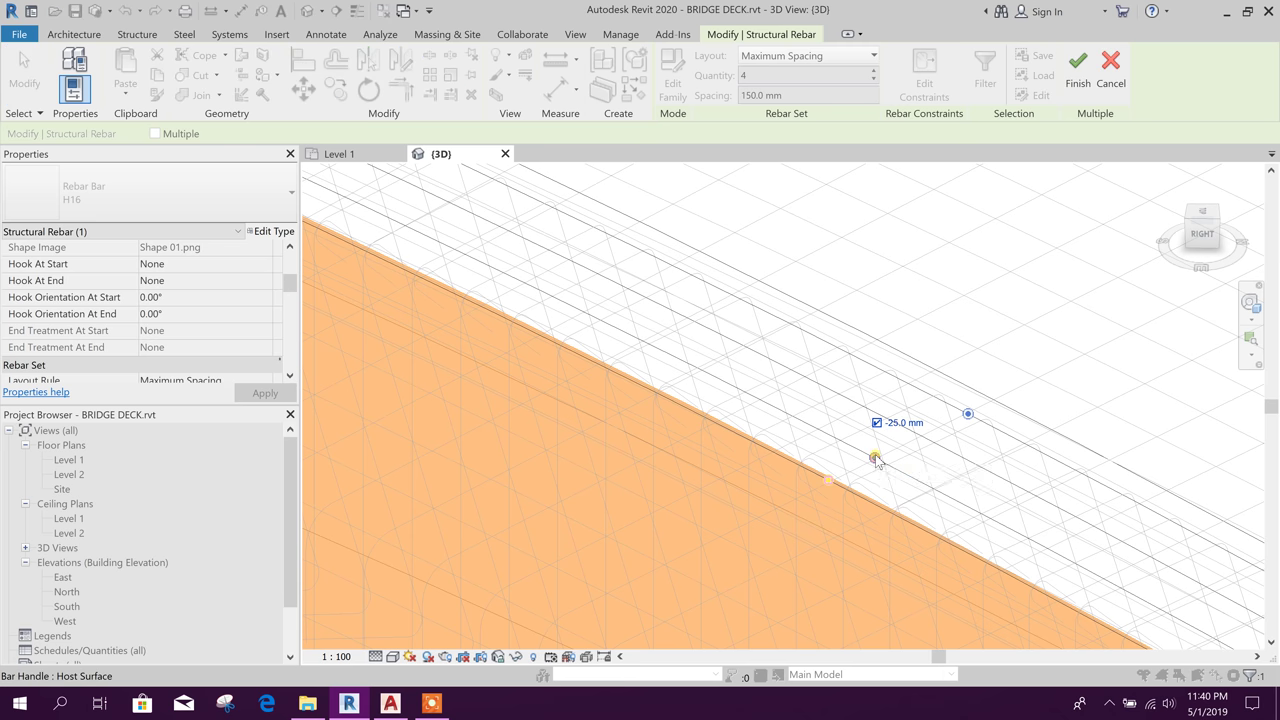
left_click(875, 459)
left_click(943, 403)
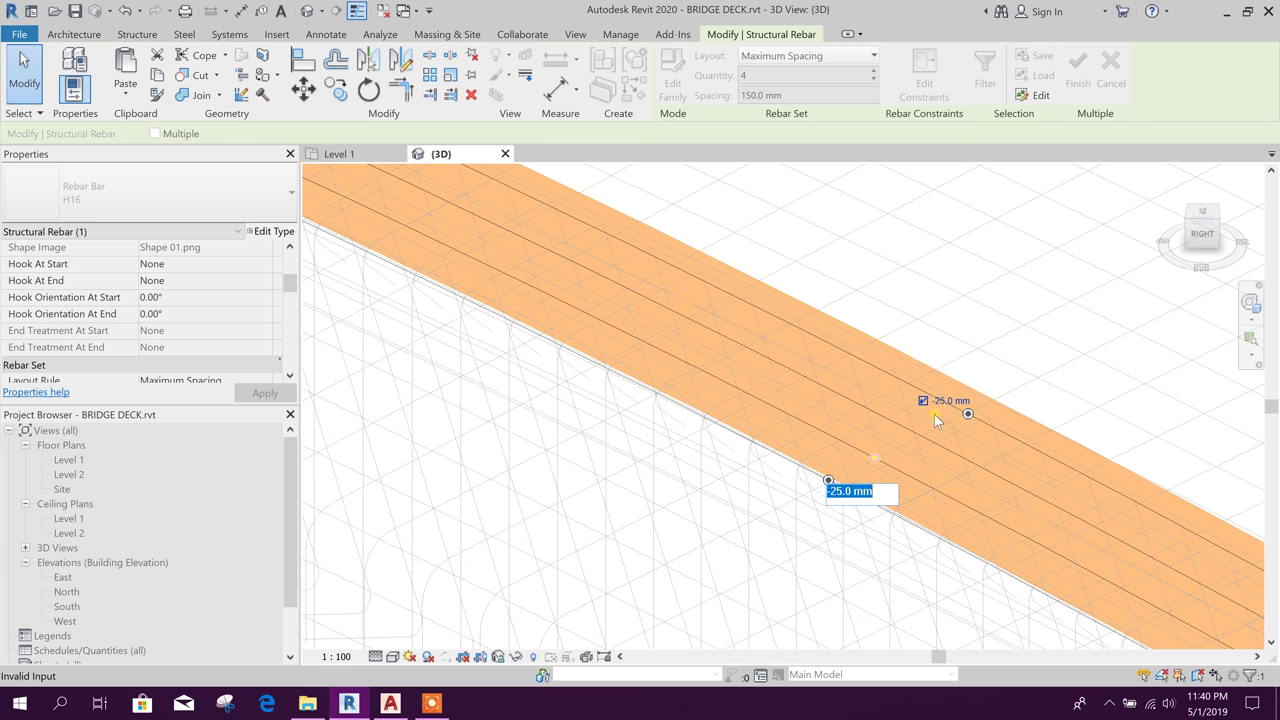
left_click(997, 346)
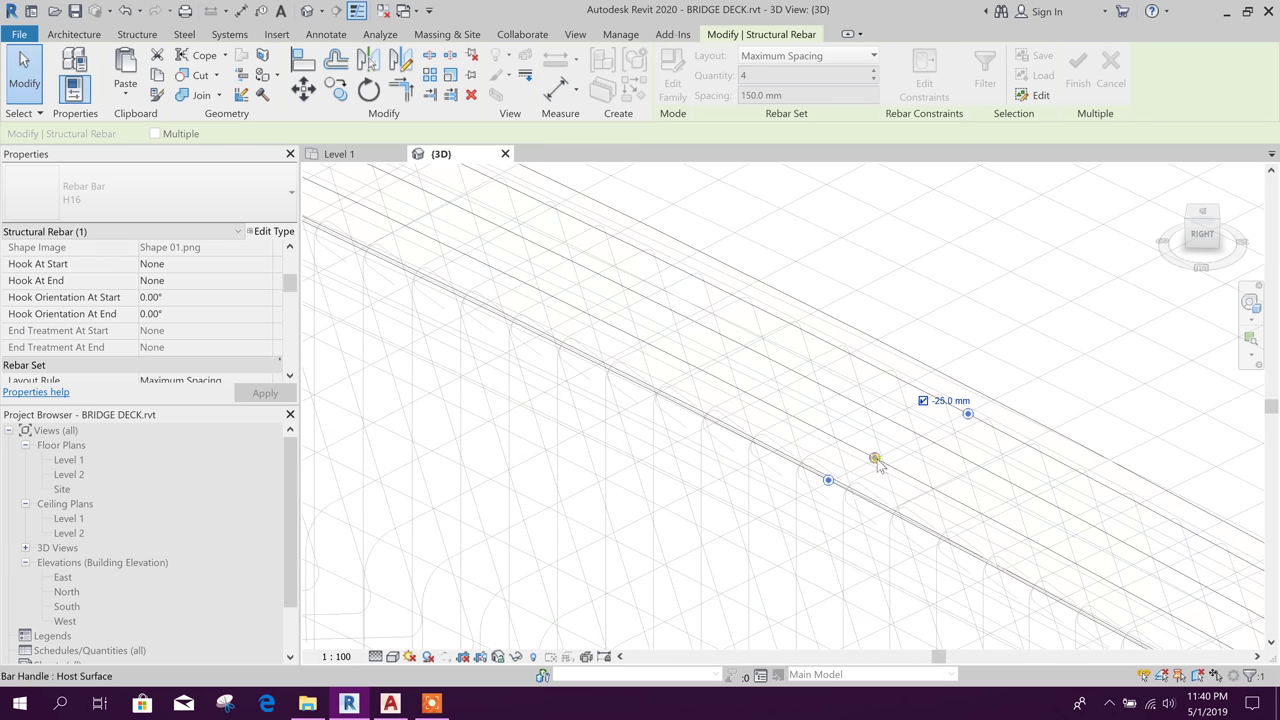
Edit the inner-curve top longitudinal set's constraint offset from the parapet's sloped deck-side face and finish editing its constraints.
middle_click_drag(1054, 386, 1074, 336)
left_click(988, 364)
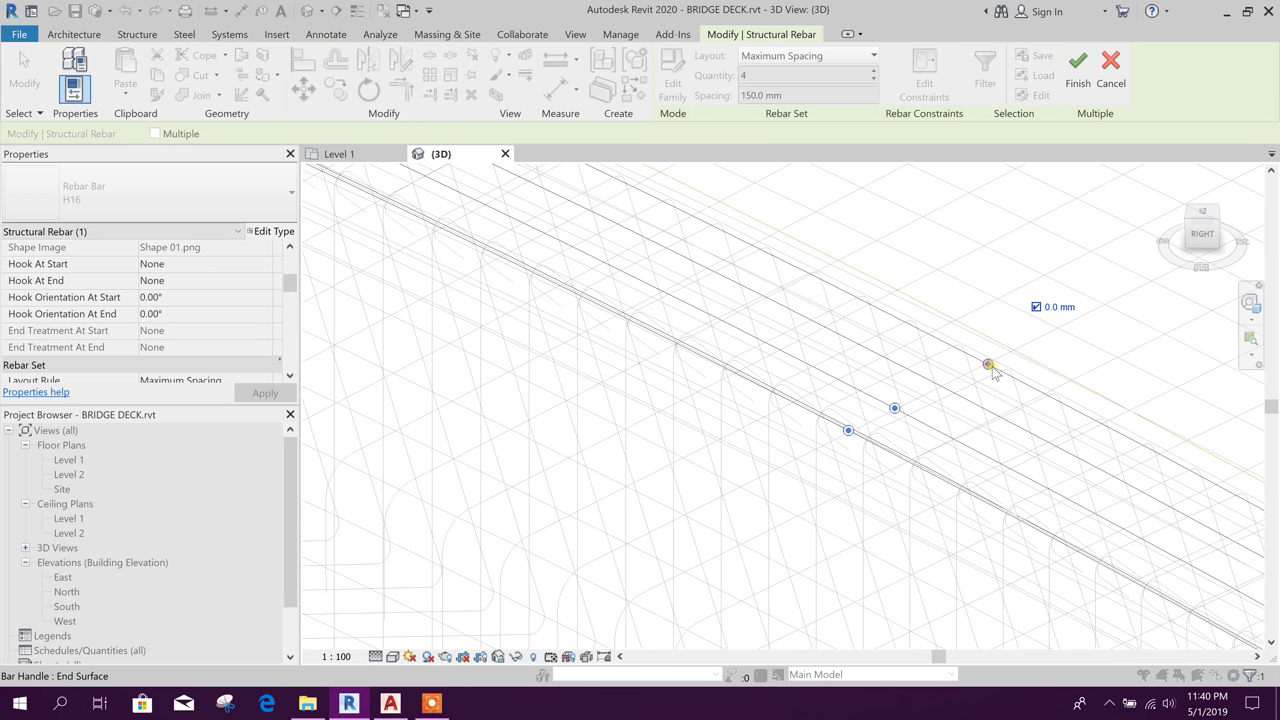
left_click(1054, 310)
key("BackSpace")
key("Return")
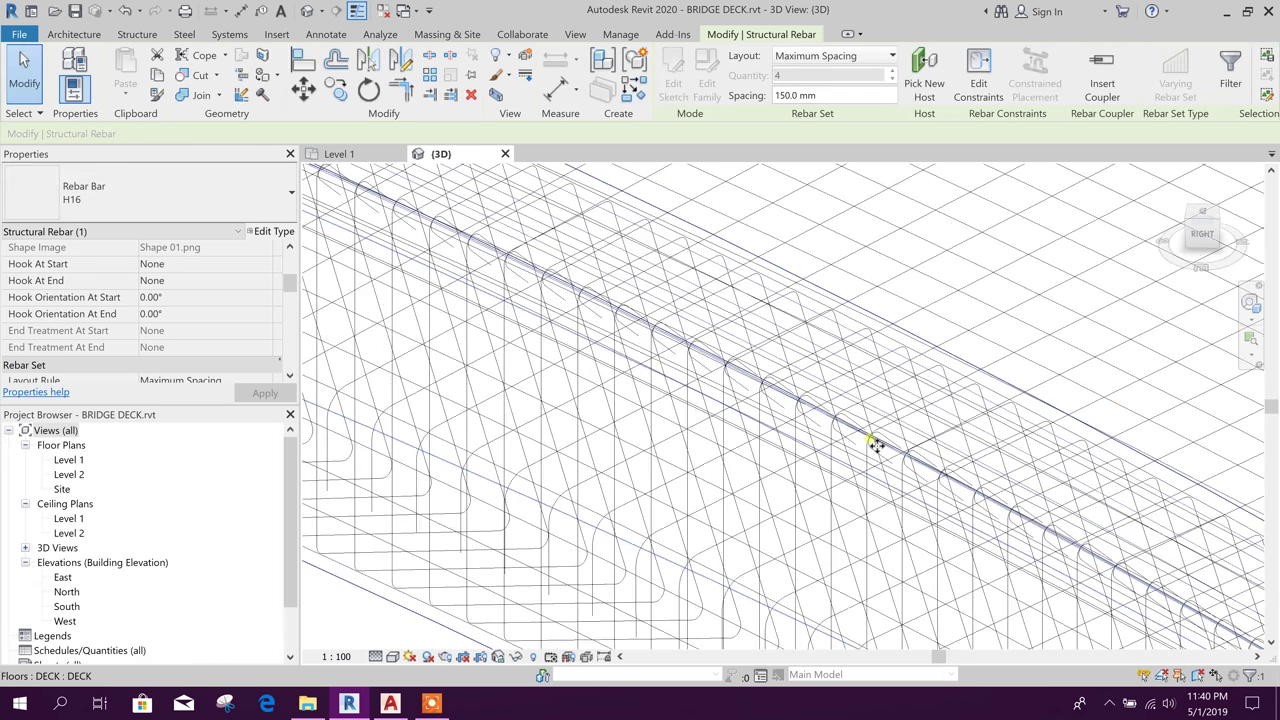
scroll(917, 406, "down", 7)
left_click(760, 491)
Reveal the hidden elements in the 3D view, unhide the whole bridge deck and its rebar, and leave the reveal mode.
scroll(718, 516, "down", 2)
middle_click_drag(718, 515, 565, 618, "shift")
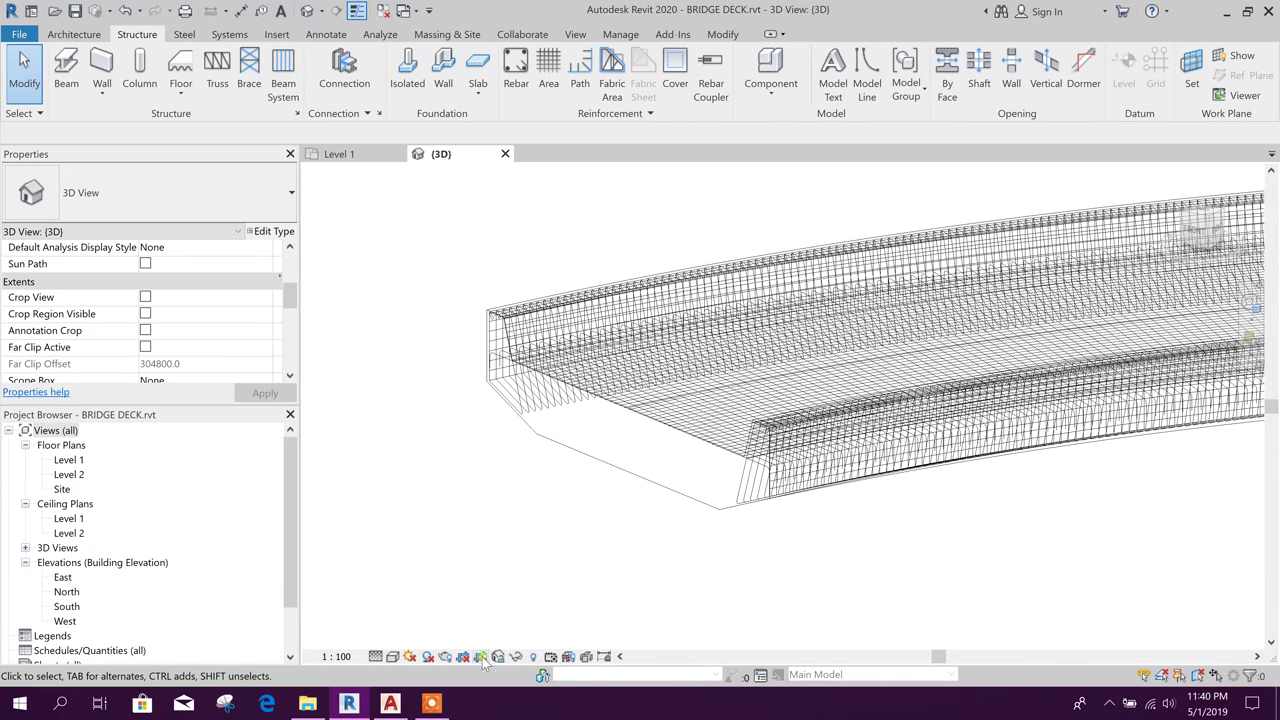
left_click(533, 657)
scroll(610, 465, "down", 5)
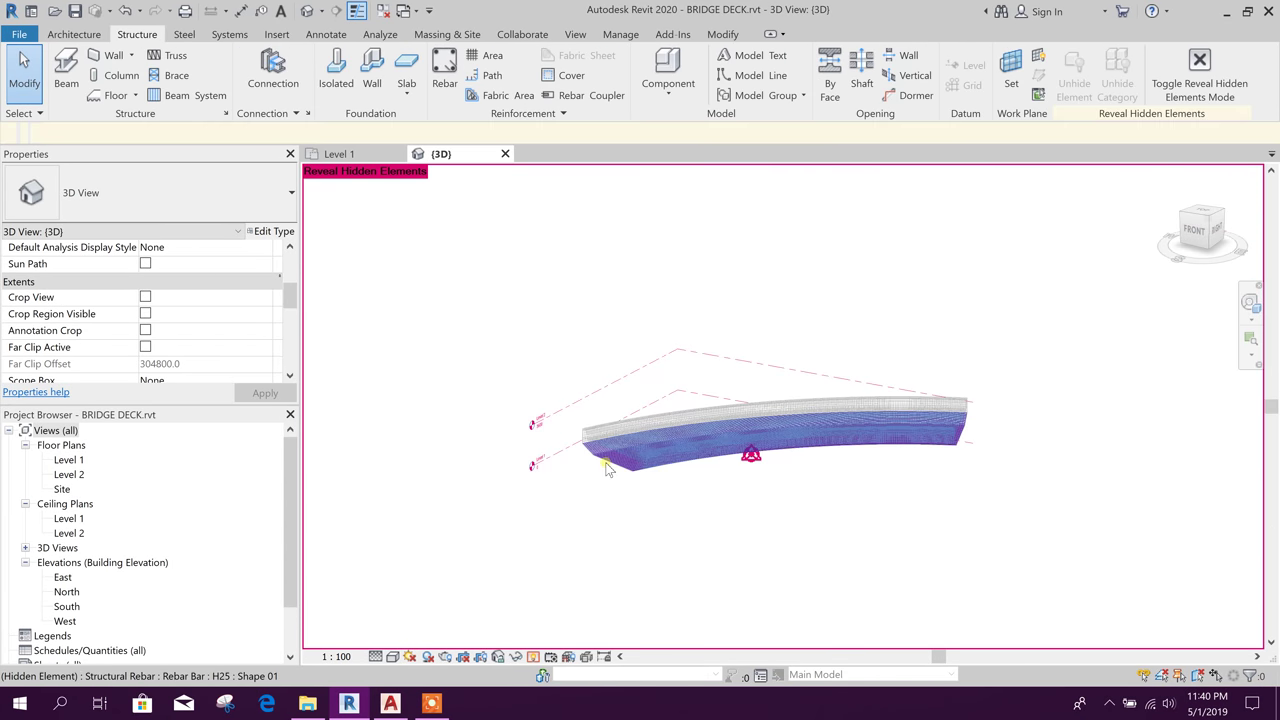
left_click_drag(567, 311, 1003, 556)
scroll(672, 489, "up", 2)
right_click(666, 431)
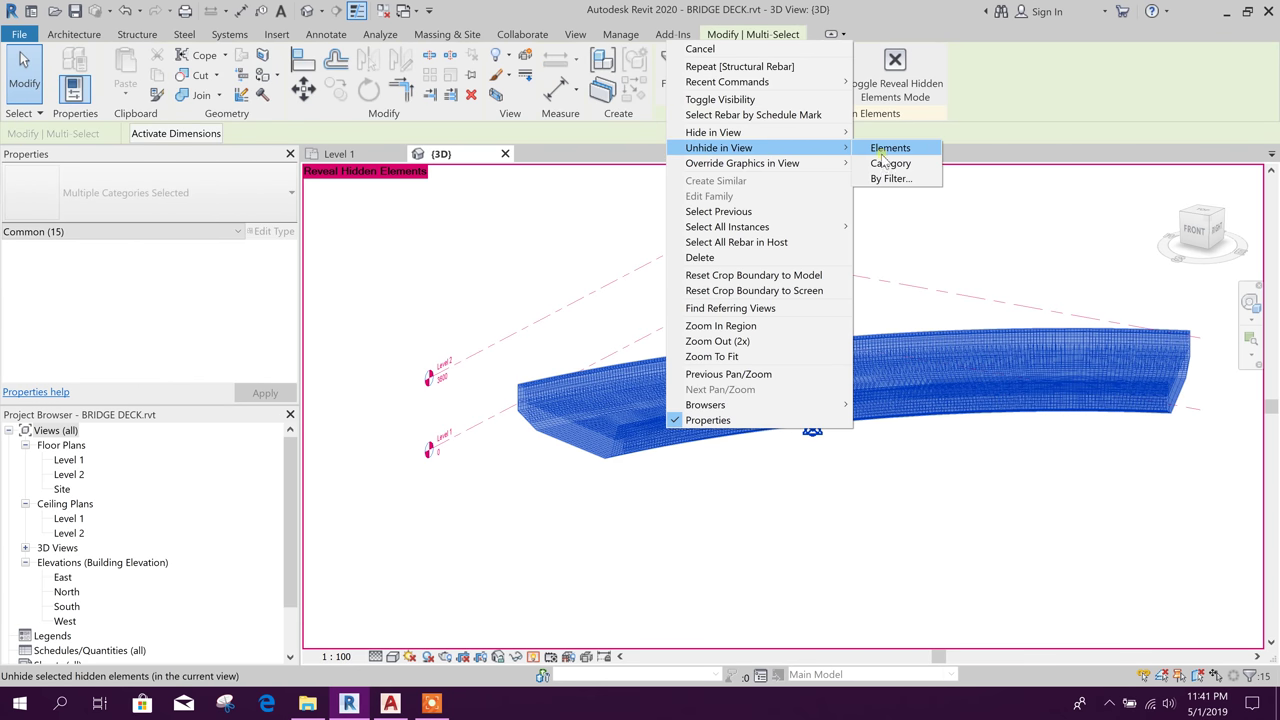
left_click(886, 148)
middle_click_drag(764, 544, 737, 562)
left_click(726, 546)
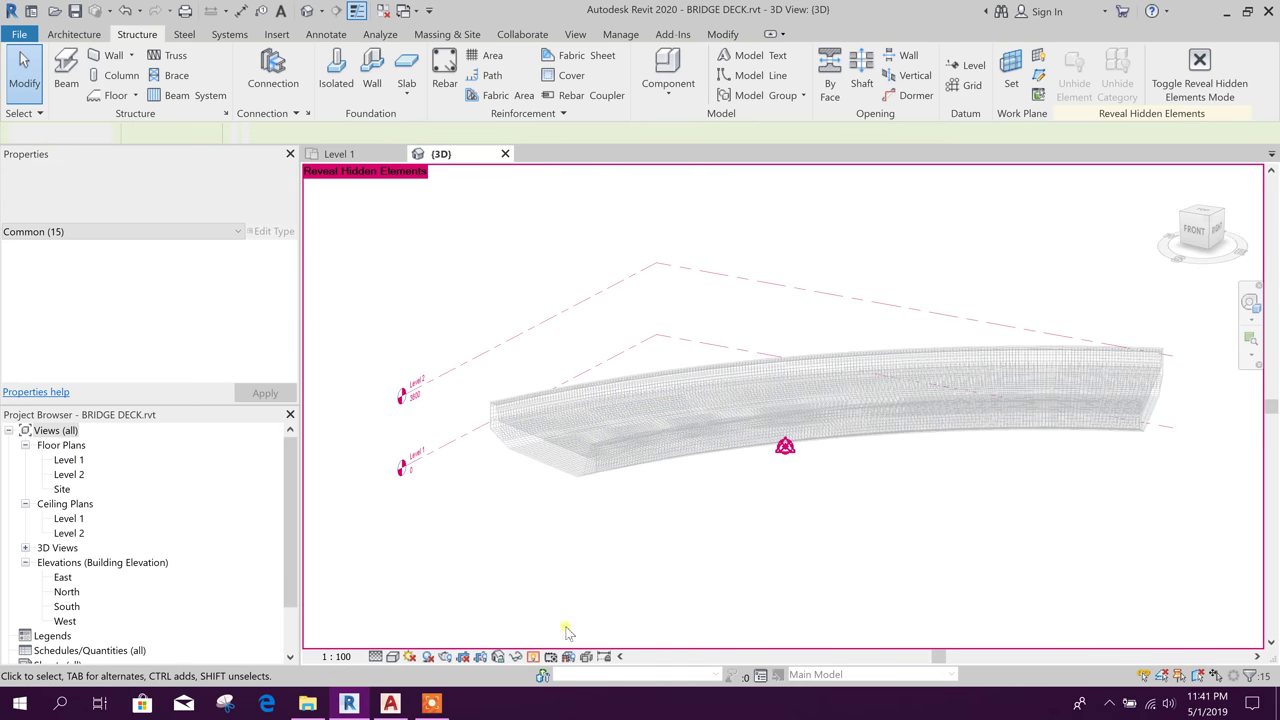
left_click(533, 656)
Examine the complete deck and parapet reinforcement from several directions, including a close look at the deck's end section.
middle_click_drag(763, 563, 703, 554, "shift")
middle_click_drag(929, 543, 1117, 563, "shift")
scroll(940, 535, "up", 4)
middle_click_drag(939, 532, 812, 545, "shift")
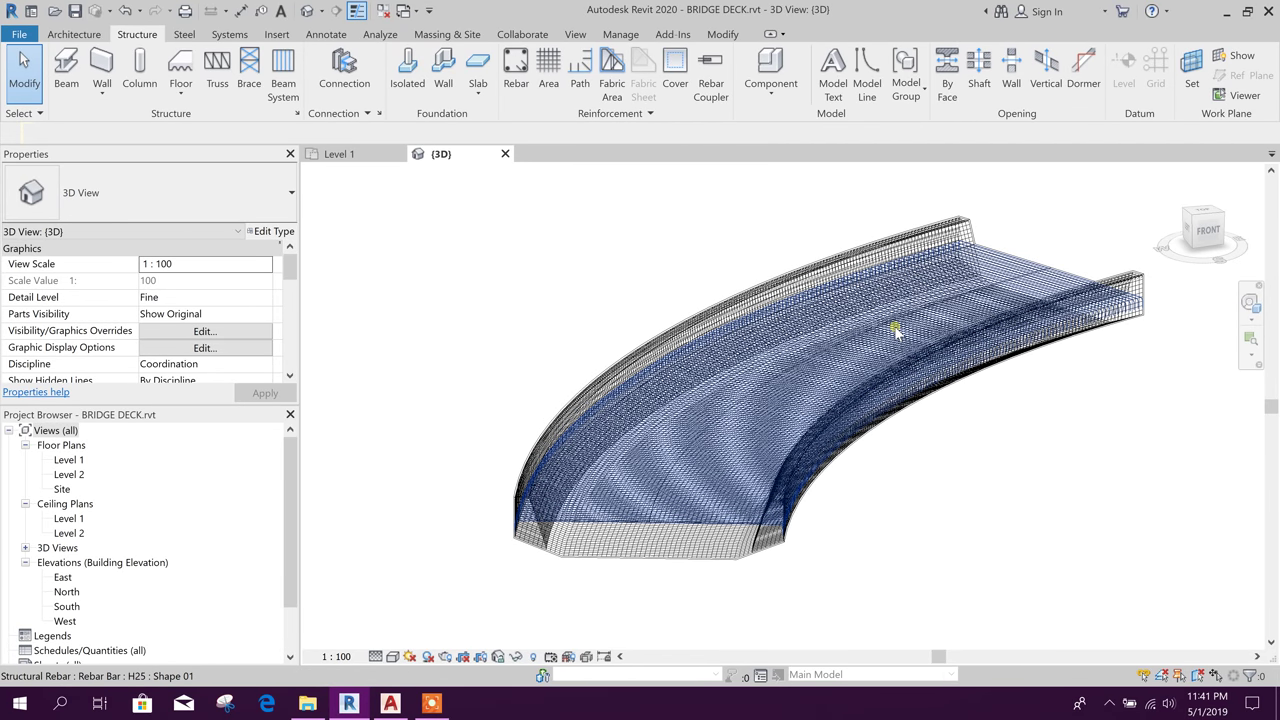
middle_click_drag(837, 577, 589, 497, "shift")
scroll(506, 457, "up", 6)
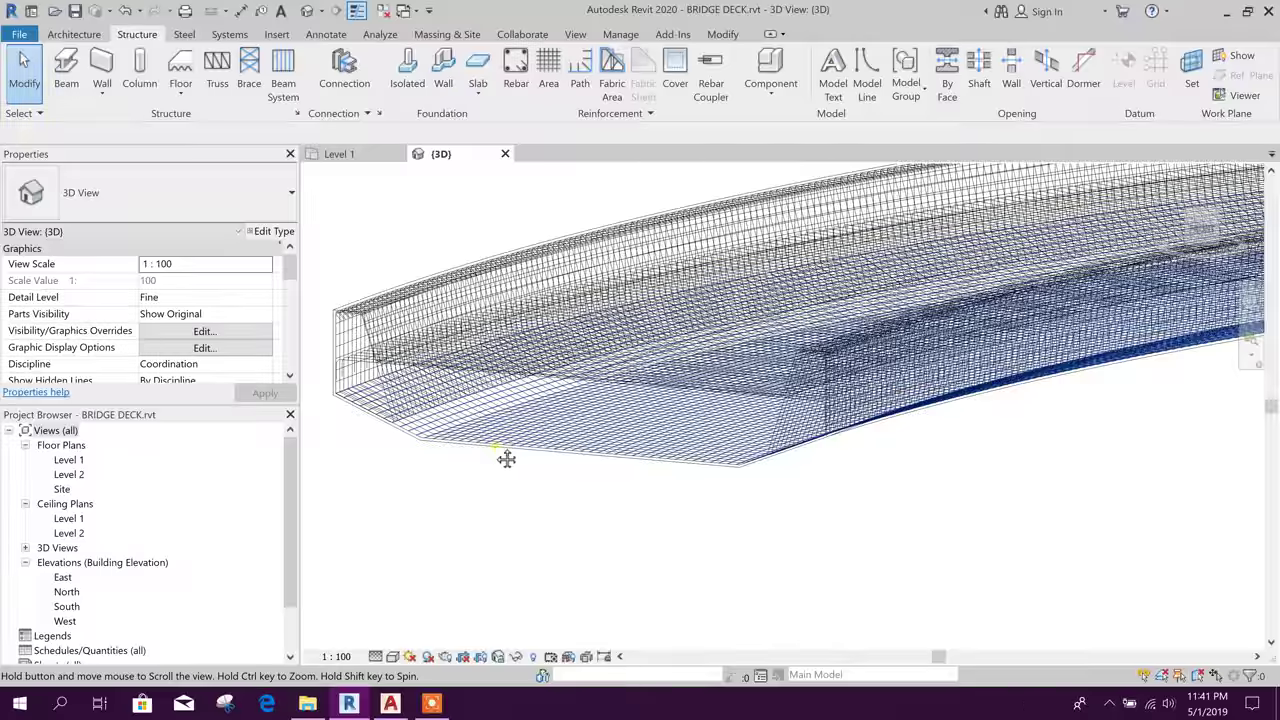
scroll(667, 488, "up", 2)
scroll(642, 476, "down", 4)
middle_click_drag(928, 572, 800, 543)
scroll(842, 522, "up", 2)
middle_click_drag(845, 505, 654, 514, "shift")
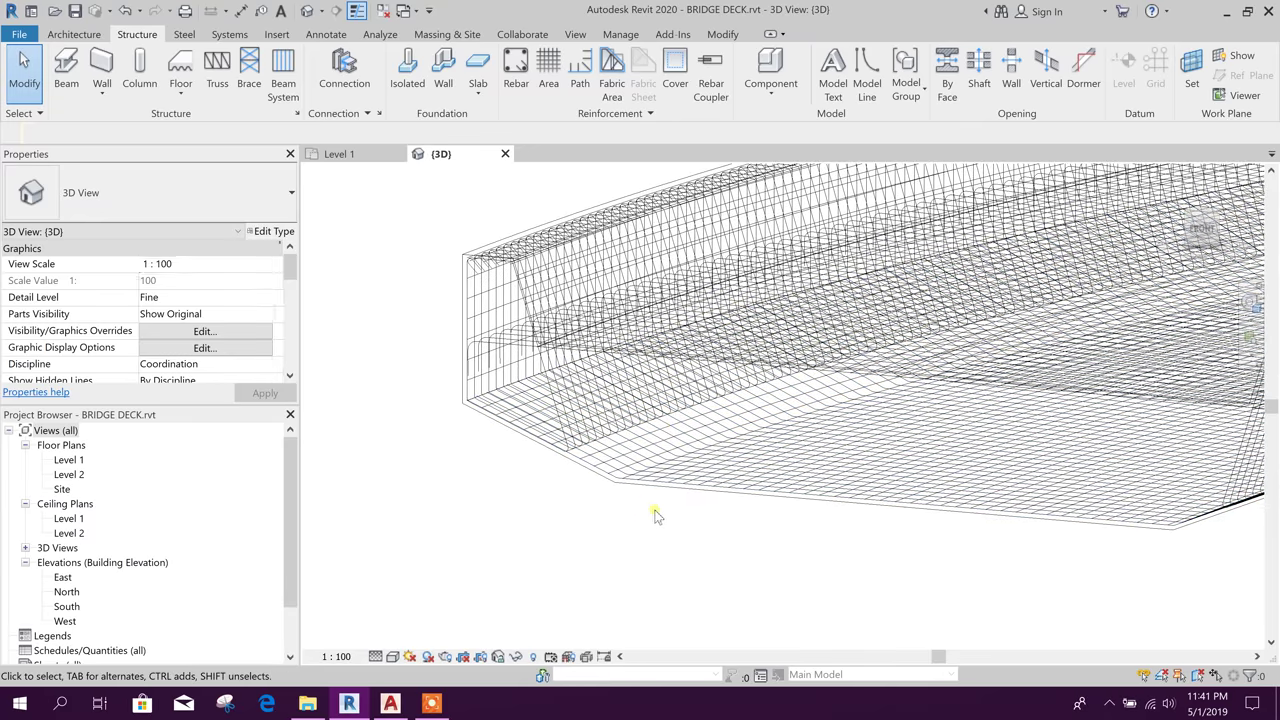
Try the Shaded visual style in the 3D view and then set it to Realistic.
left_click(392, 657)
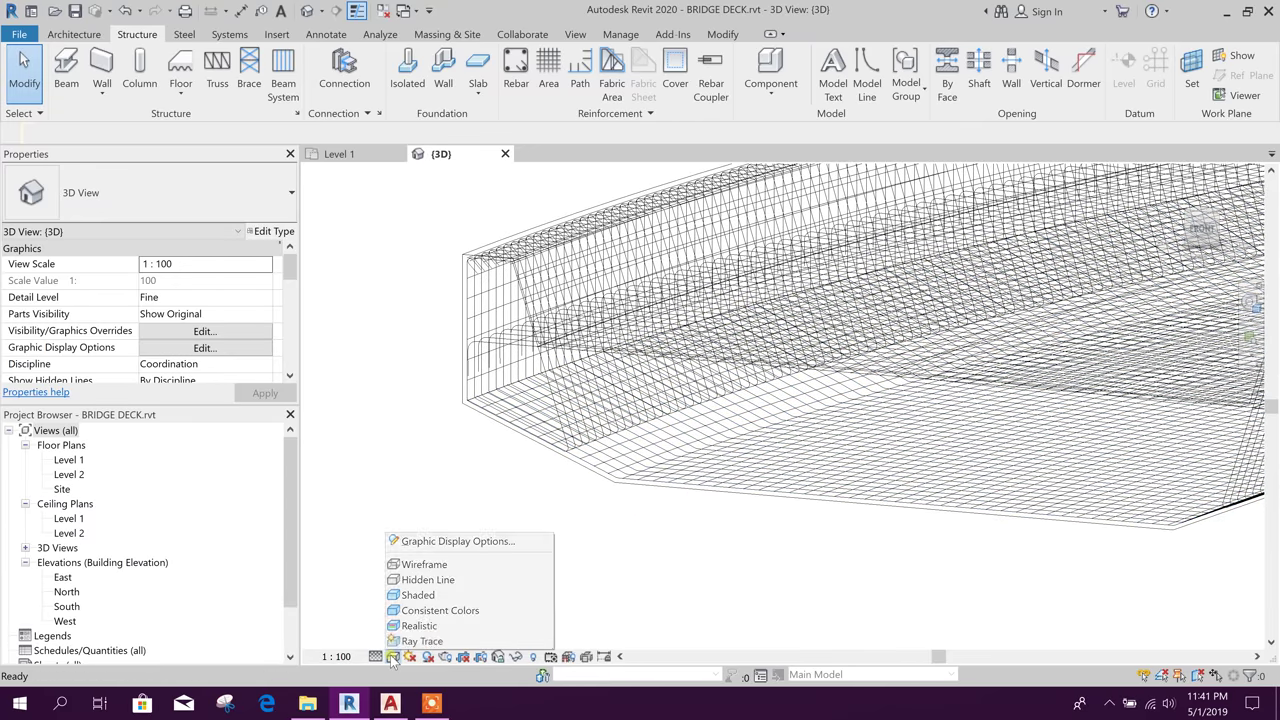
left_click(418, 596)
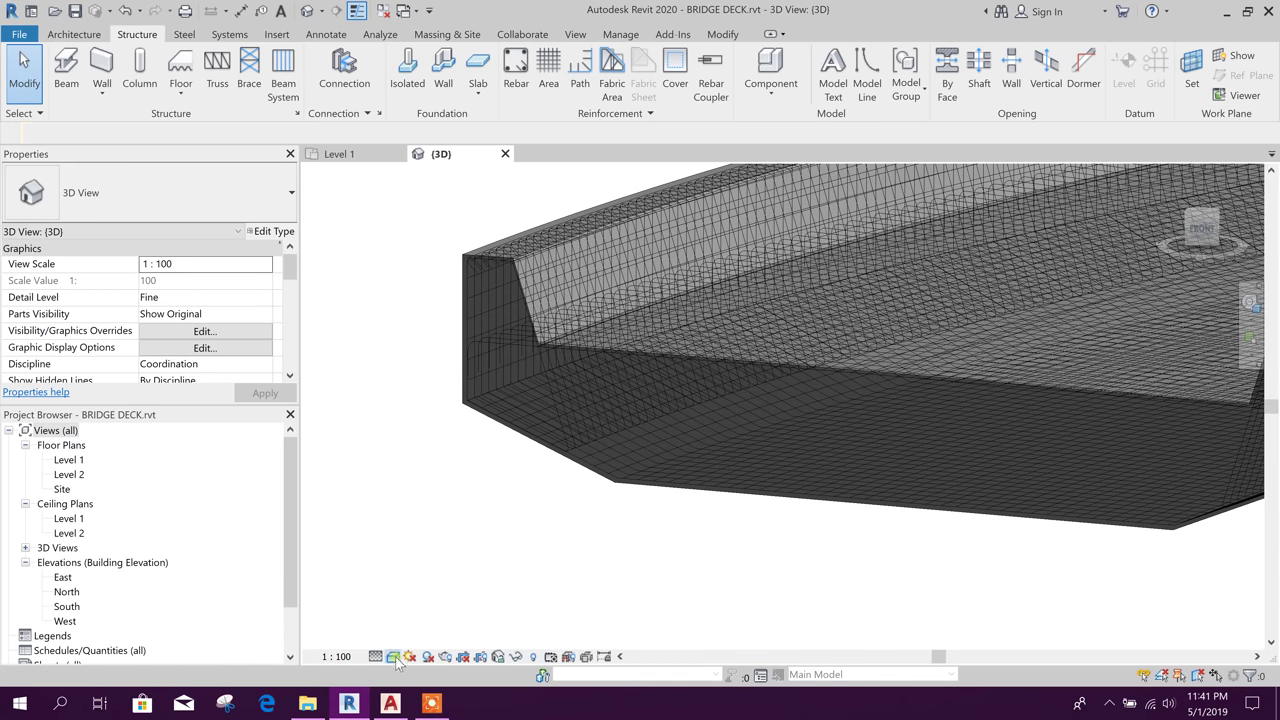
left_click(392, 657)
left_click(457, 624)
middle_click_drag(654, 534, 479, 492, "shift")
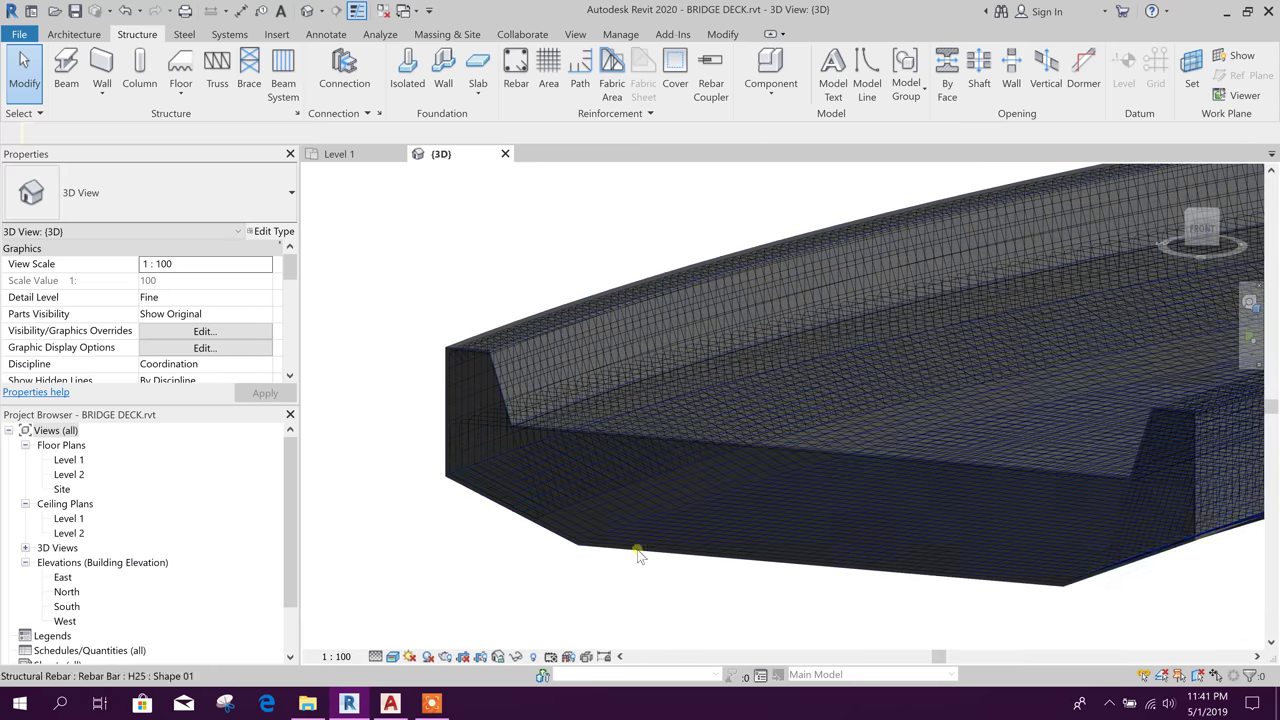
Override the bridge deck floor's graphics by element in this view with a surface transparency of 60.
left_click(723, 565)
right_click(725, 565)
mouse_move(800, 312)
left_click(940, 313)
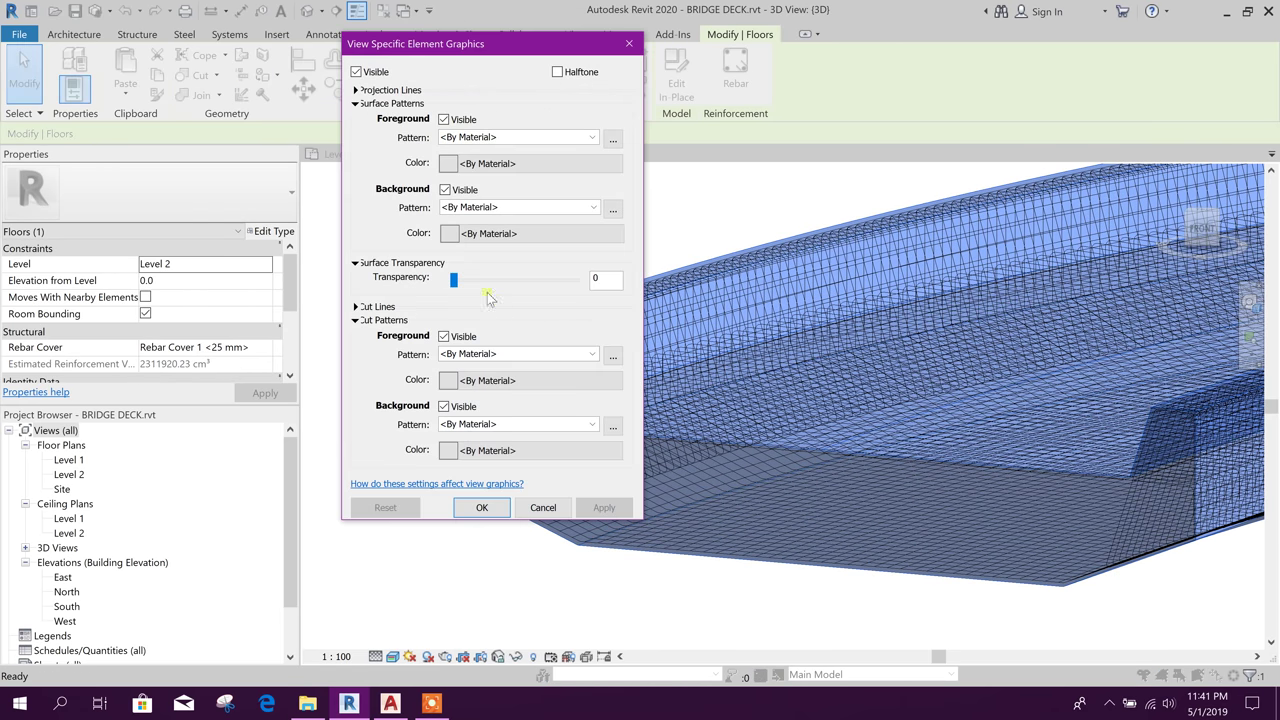
left_click_drag(472, 285, 490, 288)
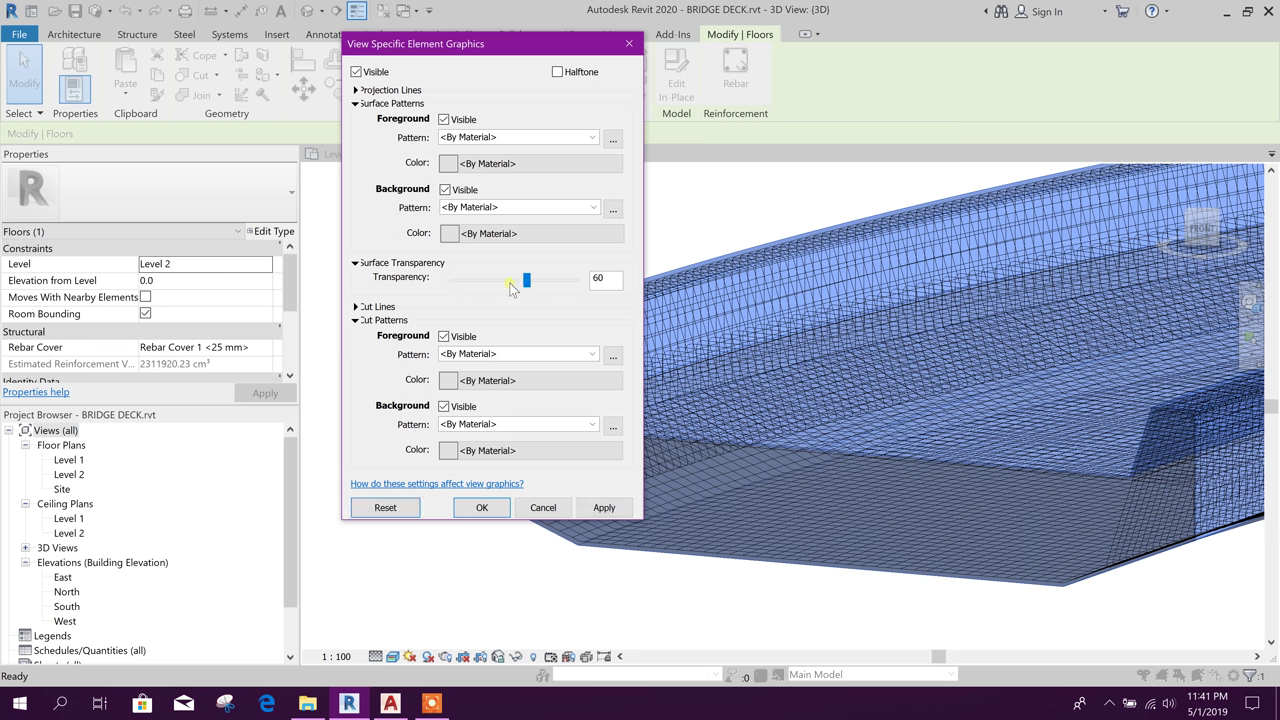
left_click(596, 508)
left_click(476, 509)
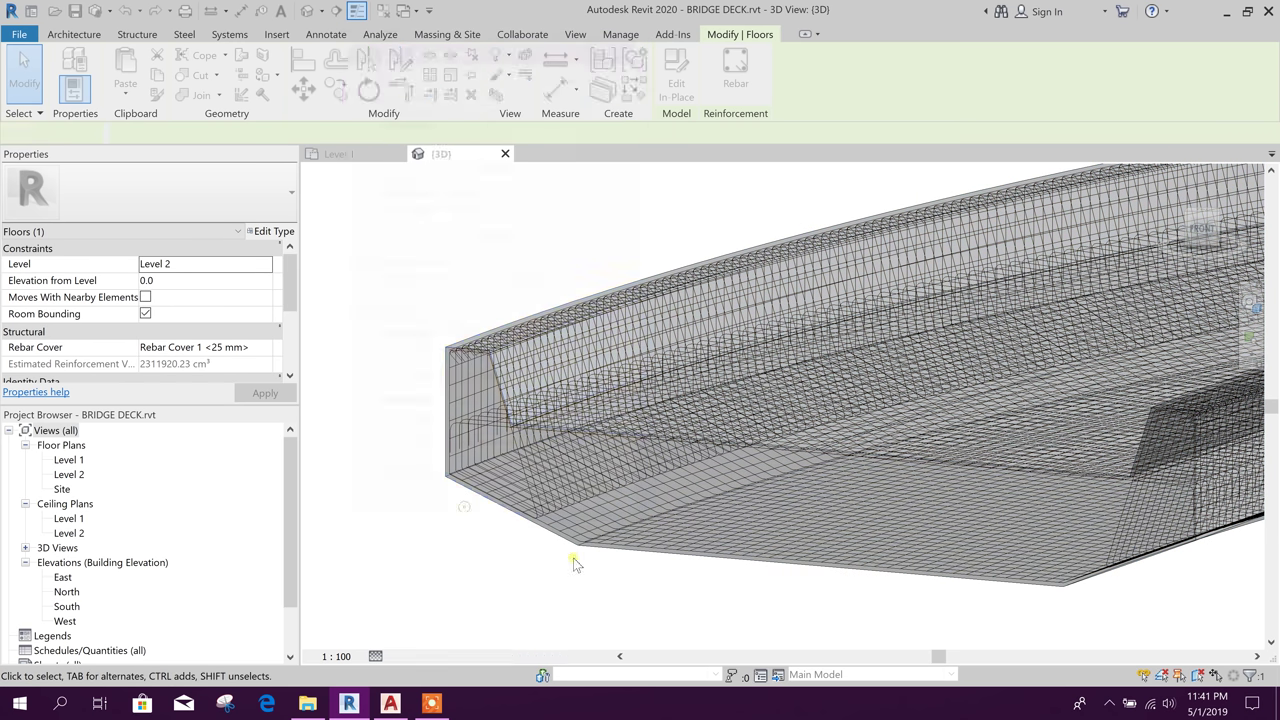
left_click(654, 612)
middle_click_drag(409, 597, 522, 554)
scroll(522, 554, "down", 5)
middle_click_drag(770, 563, 750, 543)
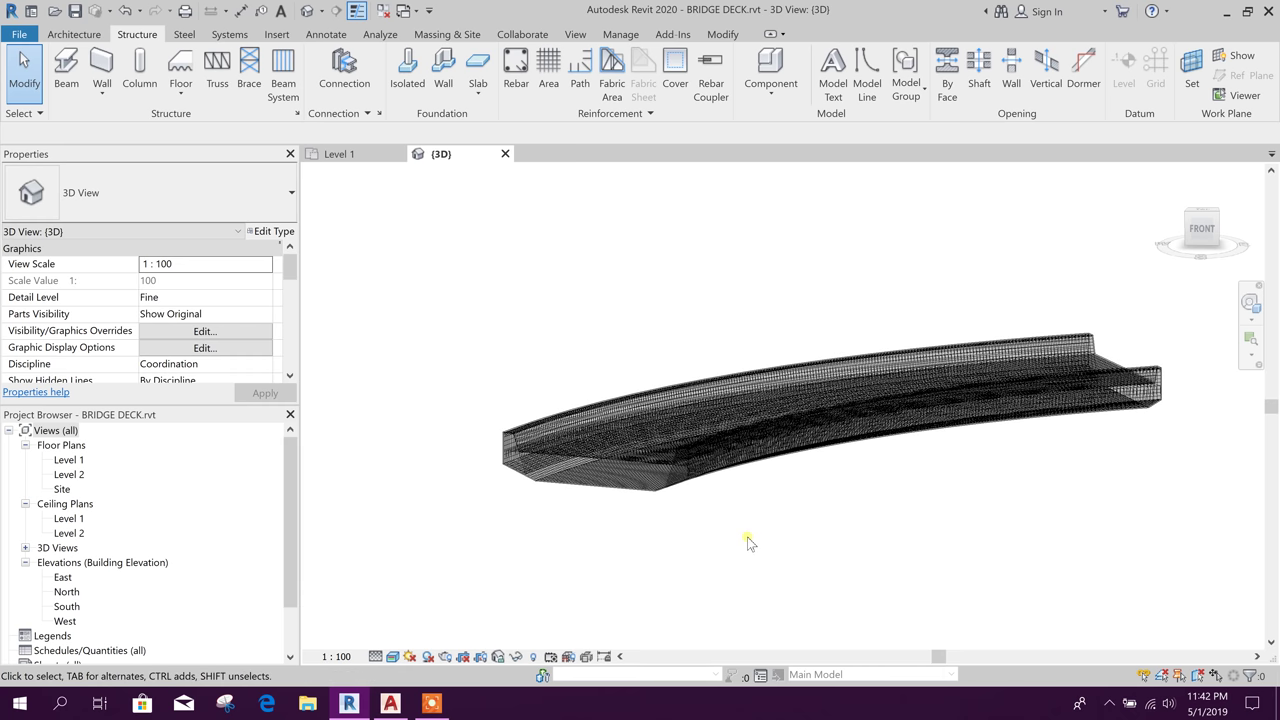
Select the entire bridge deck model and filter the selection to Structural Rebar only, excluding Floors.
left_click_drag(428, 232, 1192, 541)
middle_click_drag(1045, 586, 921, 563)
middle_click_drag(826, 503, 964, 521)
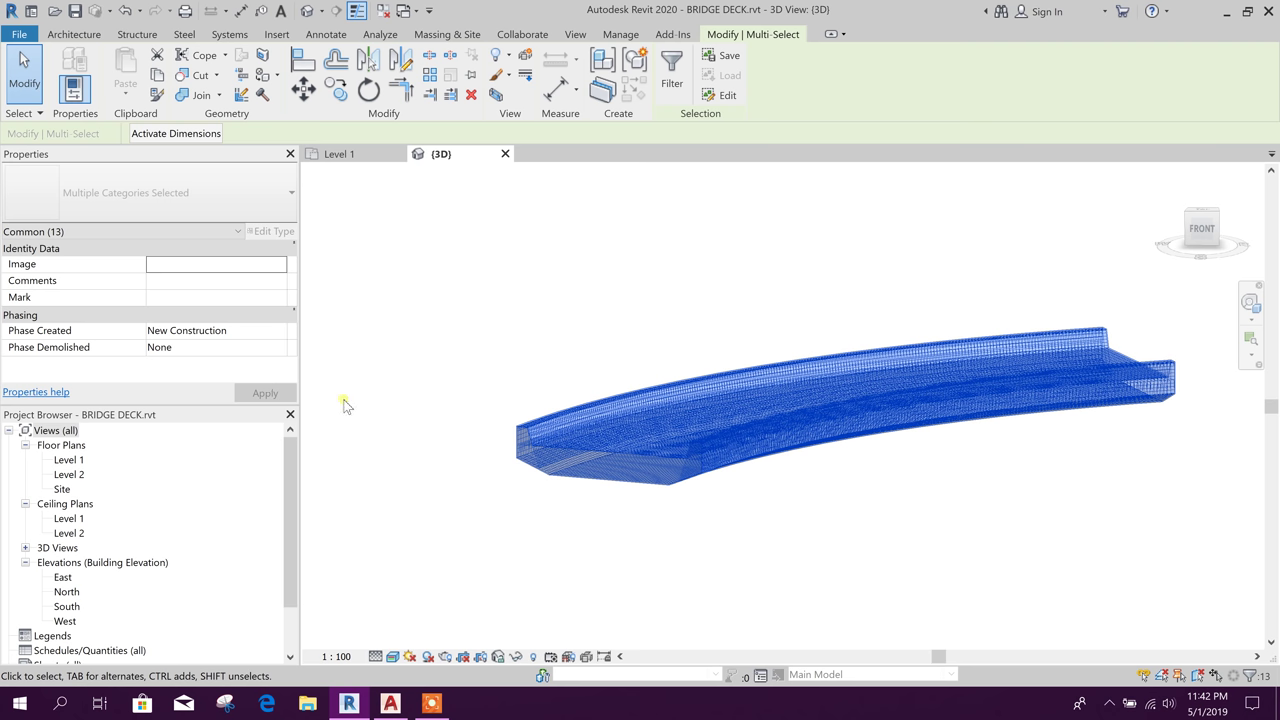
left_click(672, 70)
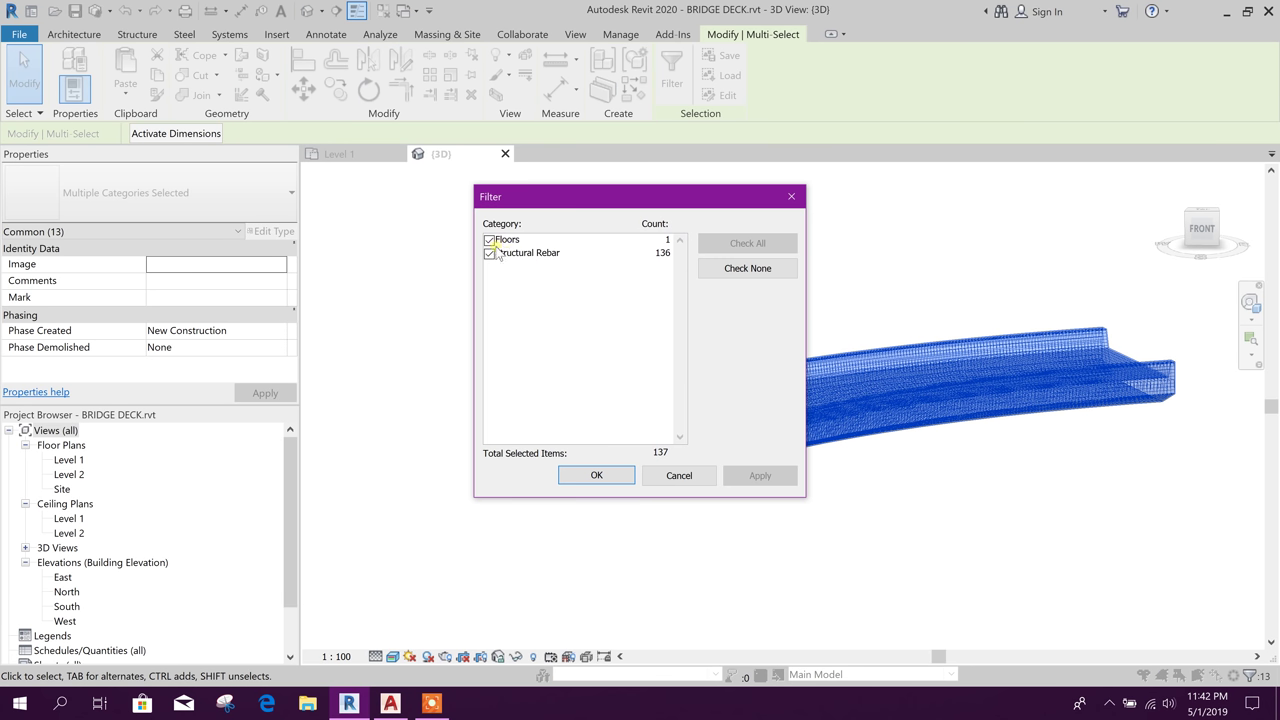
left_click(489, 240)
left_click(757, 476)
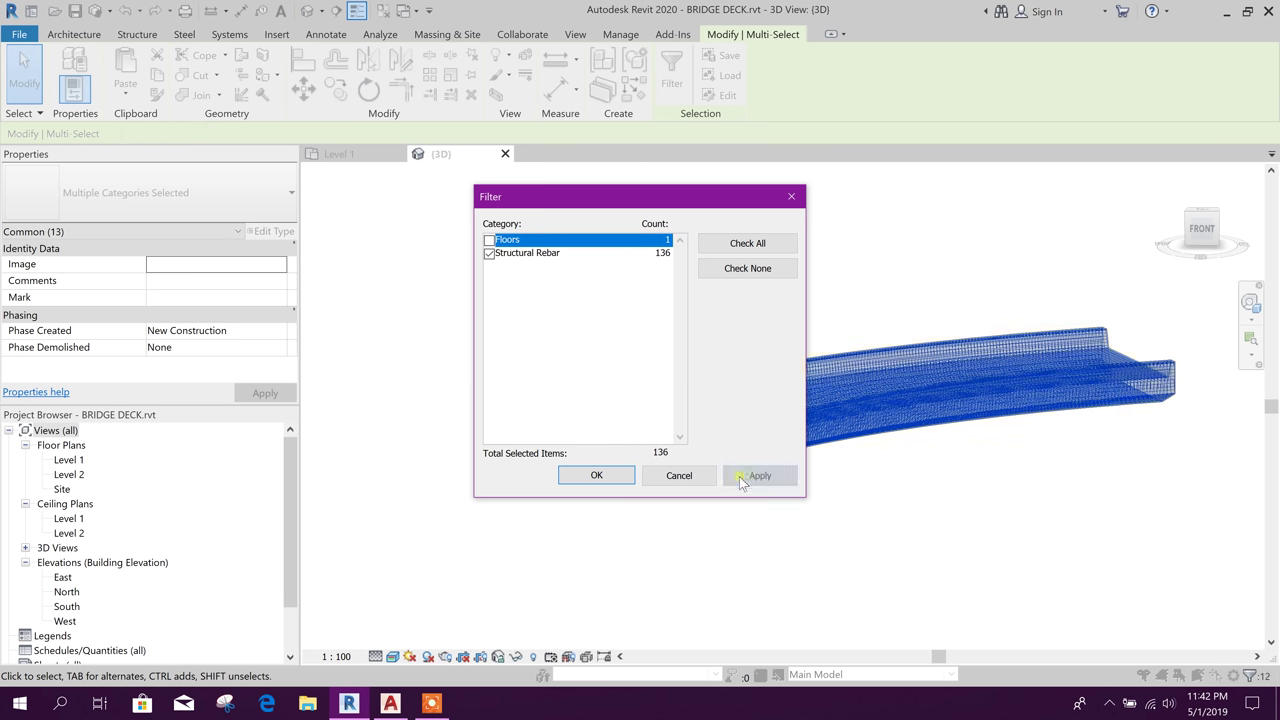
left_click(596, 475)
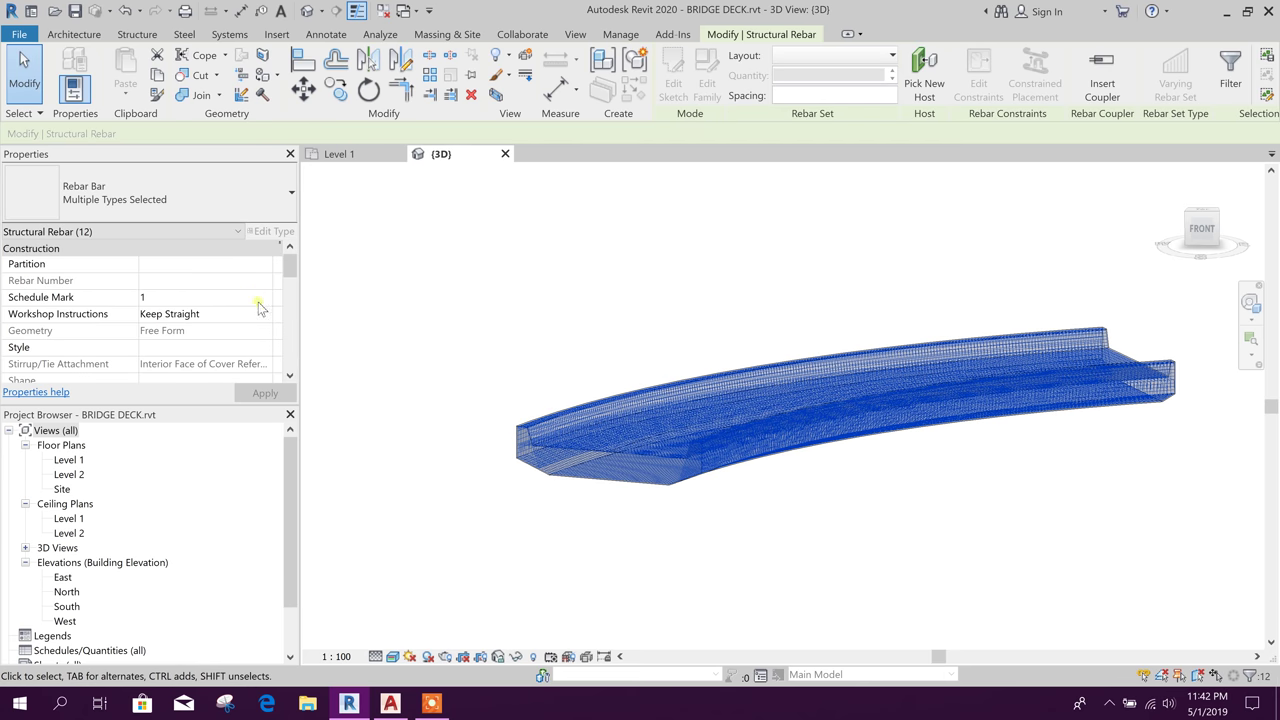
Set the selected rebar's view visibility states to unobscured and solid in the {3D} view.
scroll(231, 327, "down", 8)
left_click(203, 316)
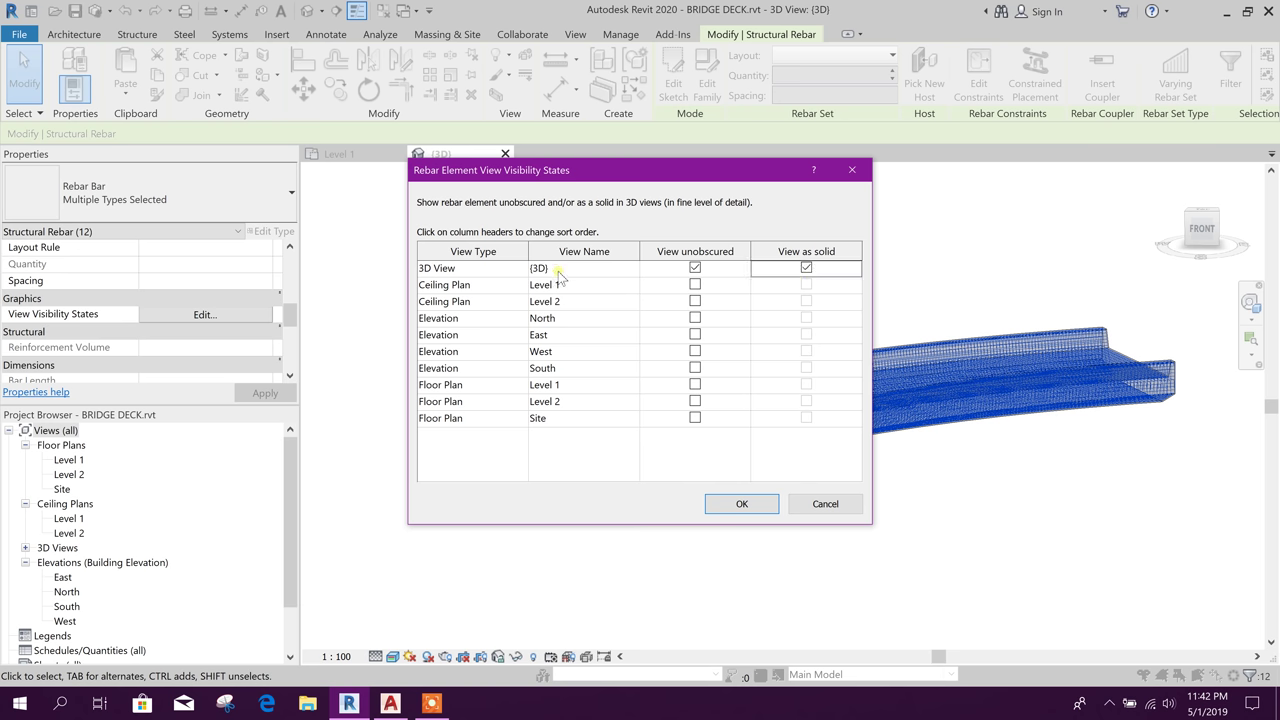
left_click_drag(503, 173, 566, 205)
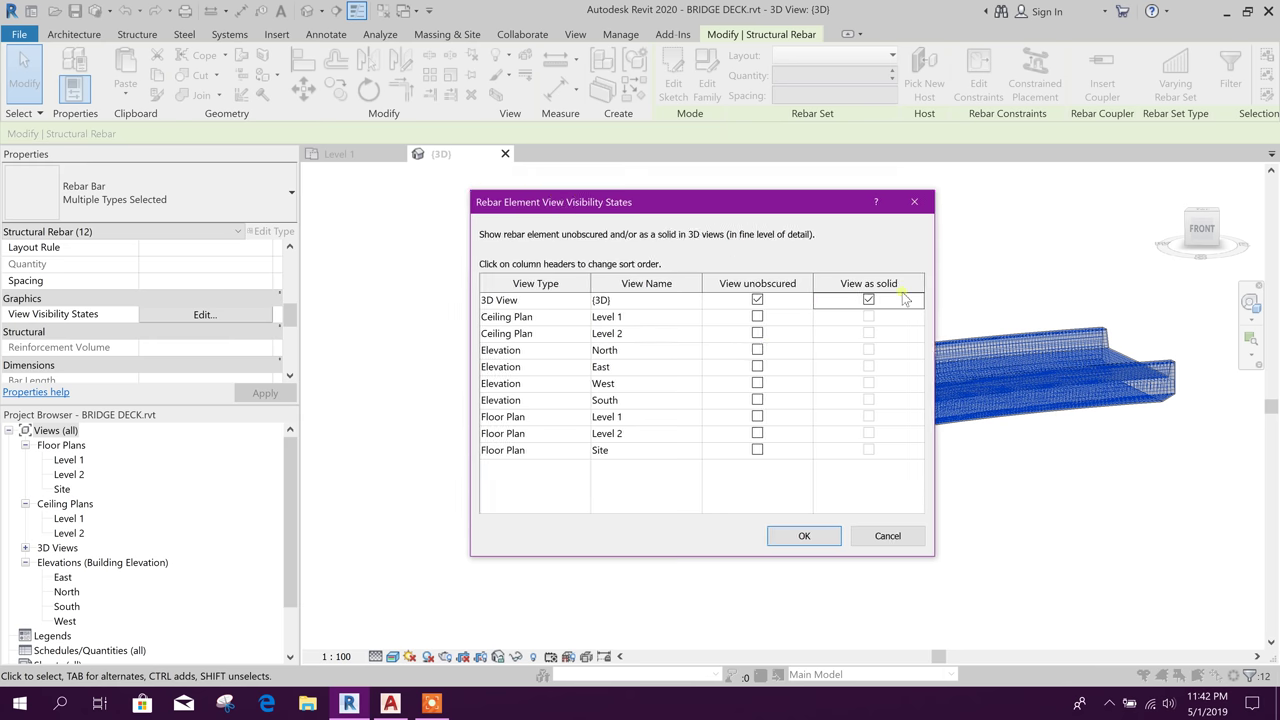
left_click(829, 535)
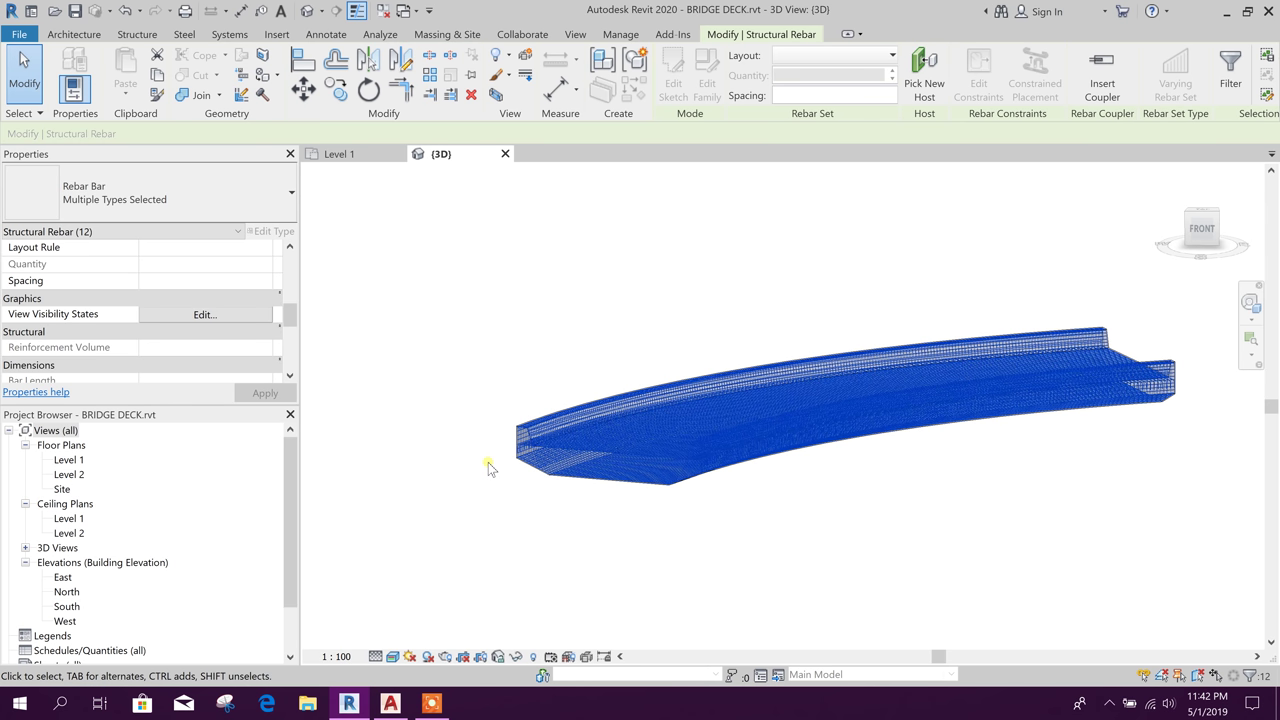
Clear the rebar selection in the 3D view and save the project.
scroll(449, 601, "up", 1)
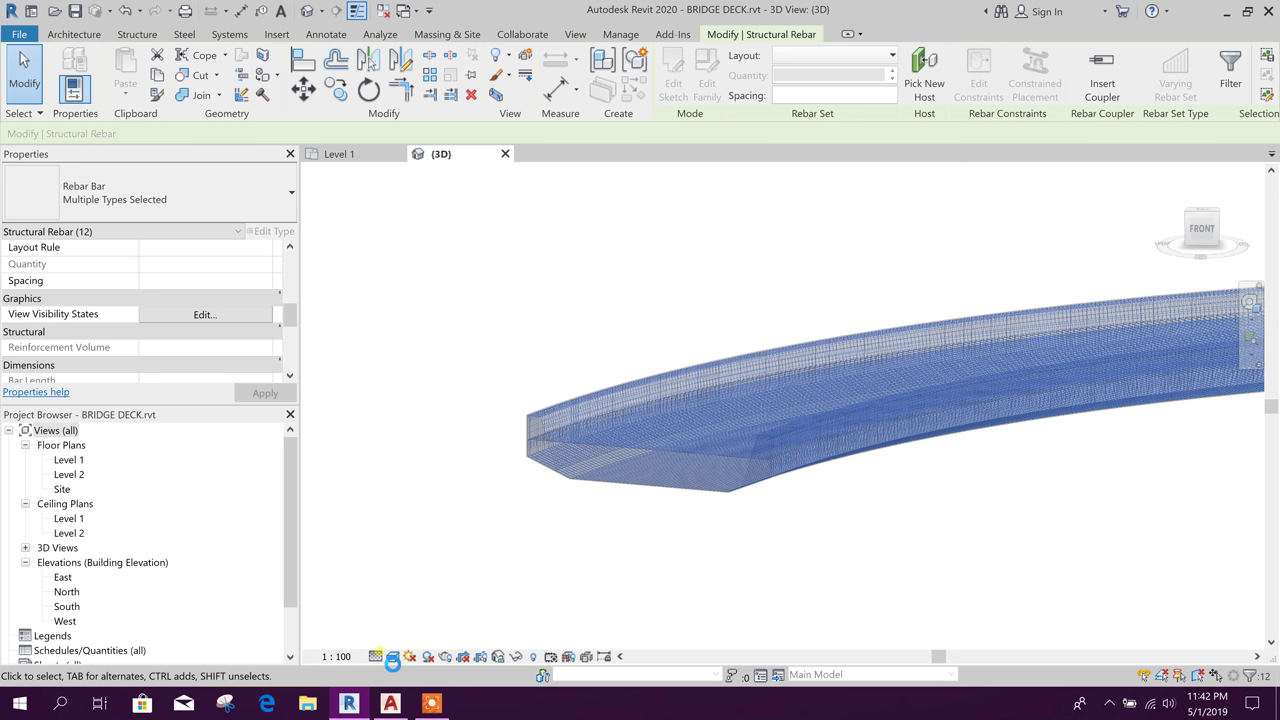
left_click(392, 657)
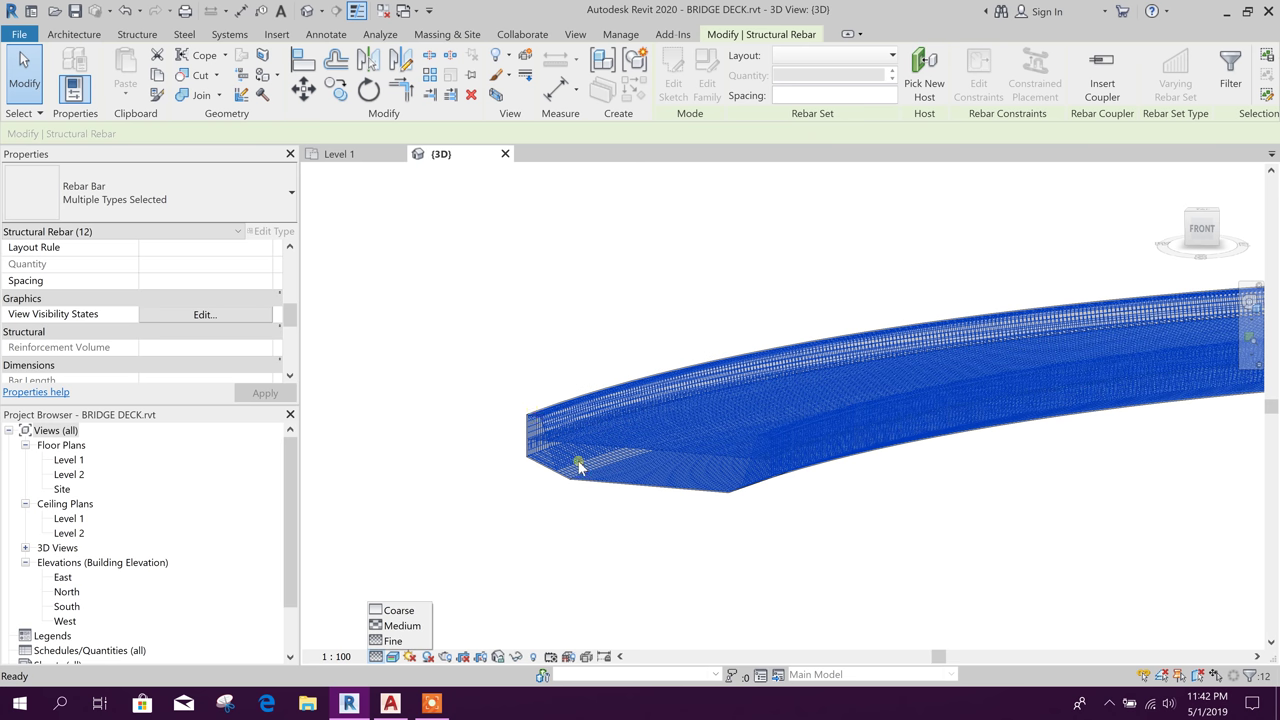
left_click(610, 558)
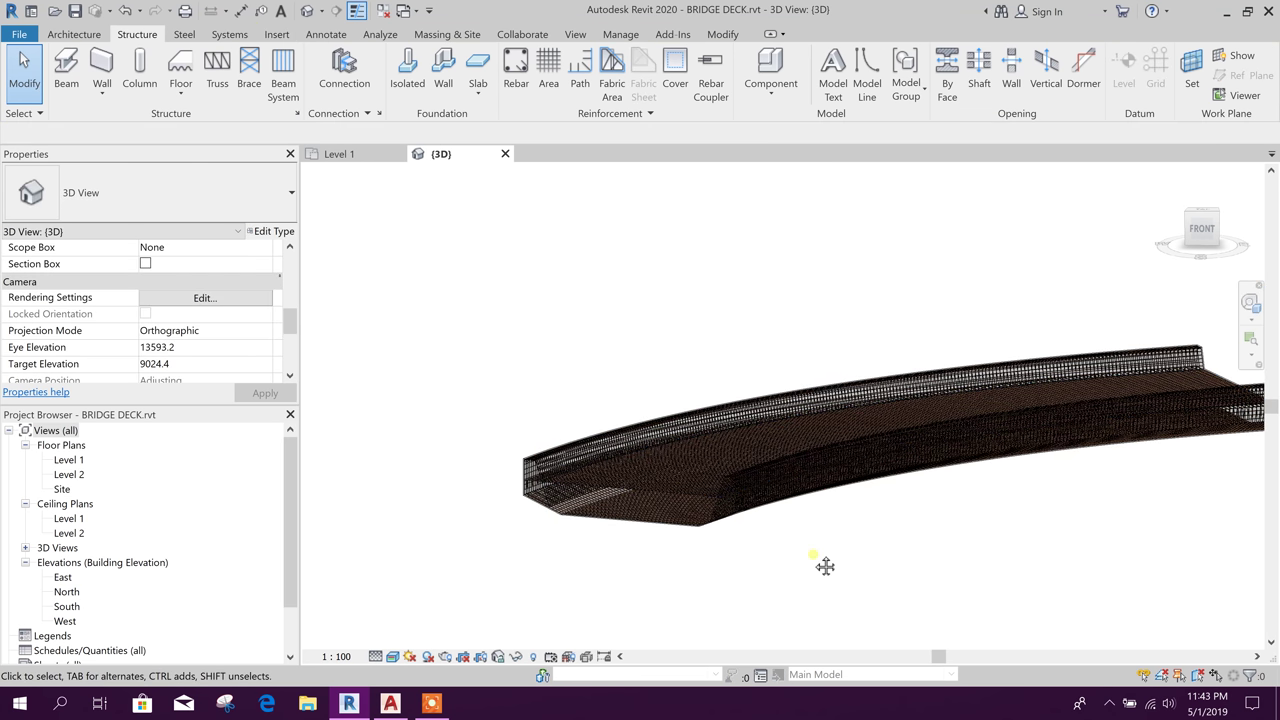
middle_click_drag(825, 566, 724, 576)
scroll(457, 489, "up", 3)
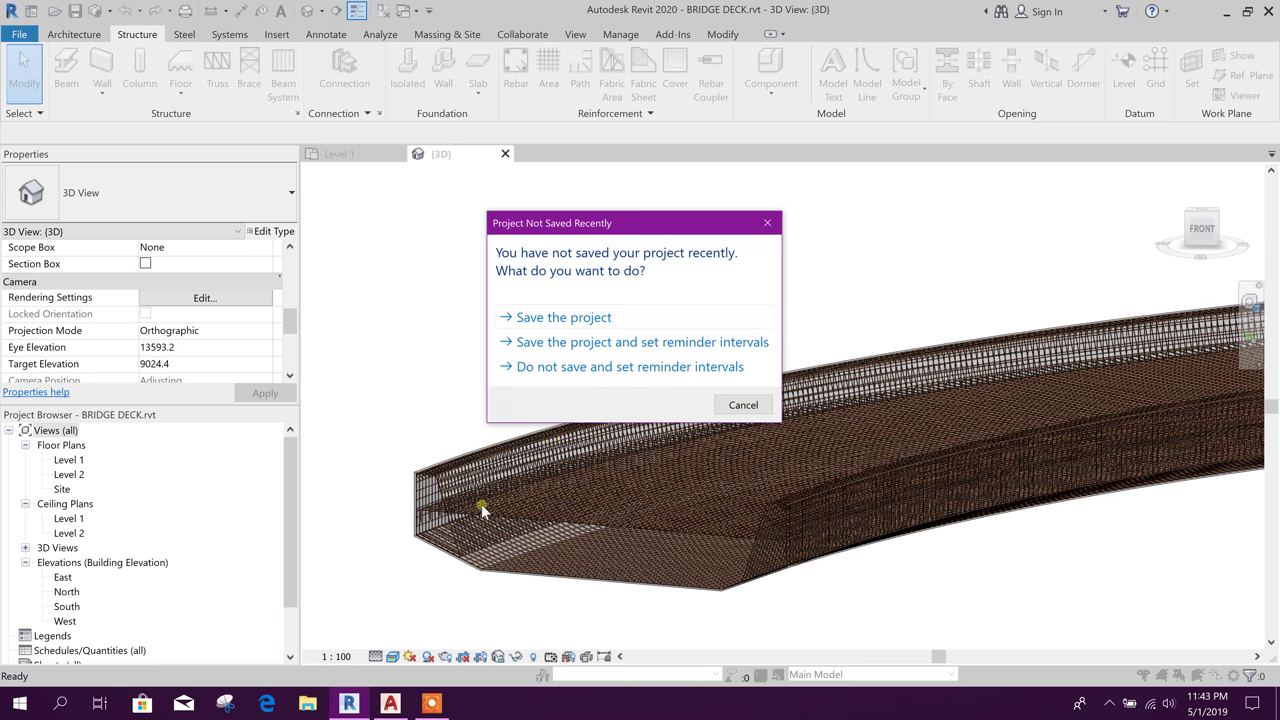
left_click(594, 318)
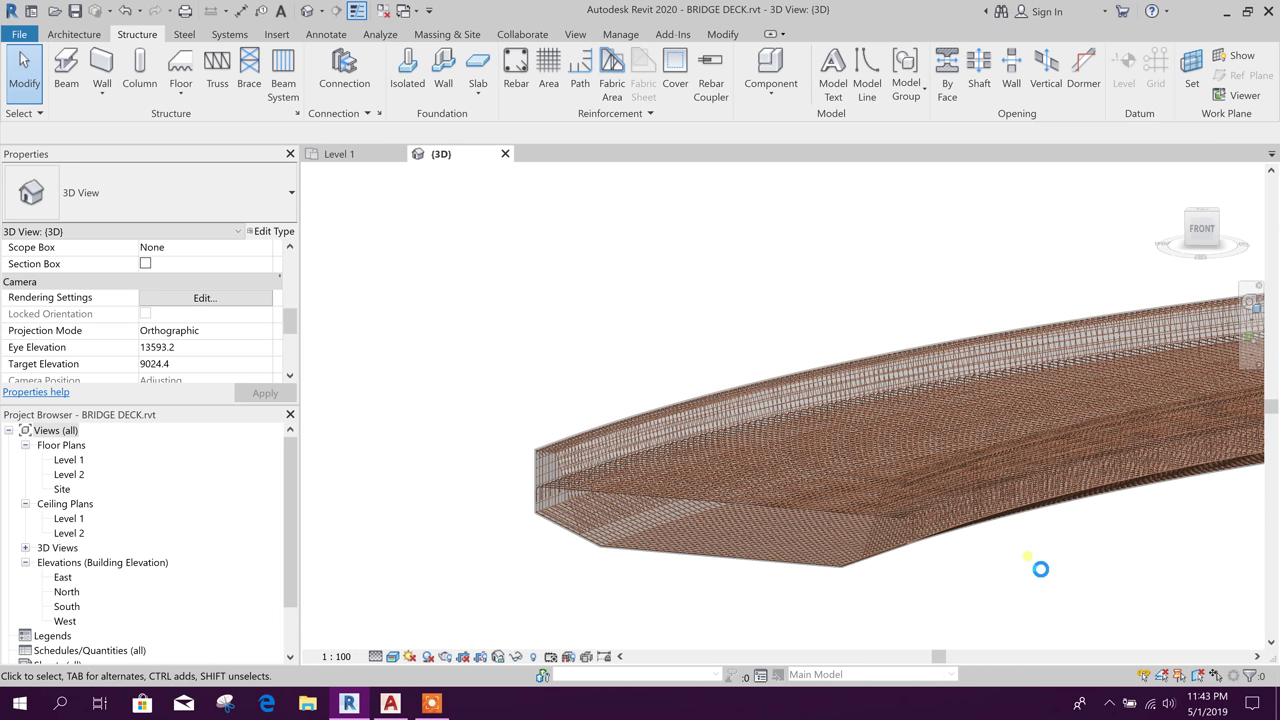
Create a new material named H25 from the material setting of the H25 rebar type used at the deck's underside.
mouse_move(869, 568)
middle_mouse_down()
mouse_move(826, 571)
mouse_move(910, 566)
mouse_move(857, 563)
middle_mouse_up()
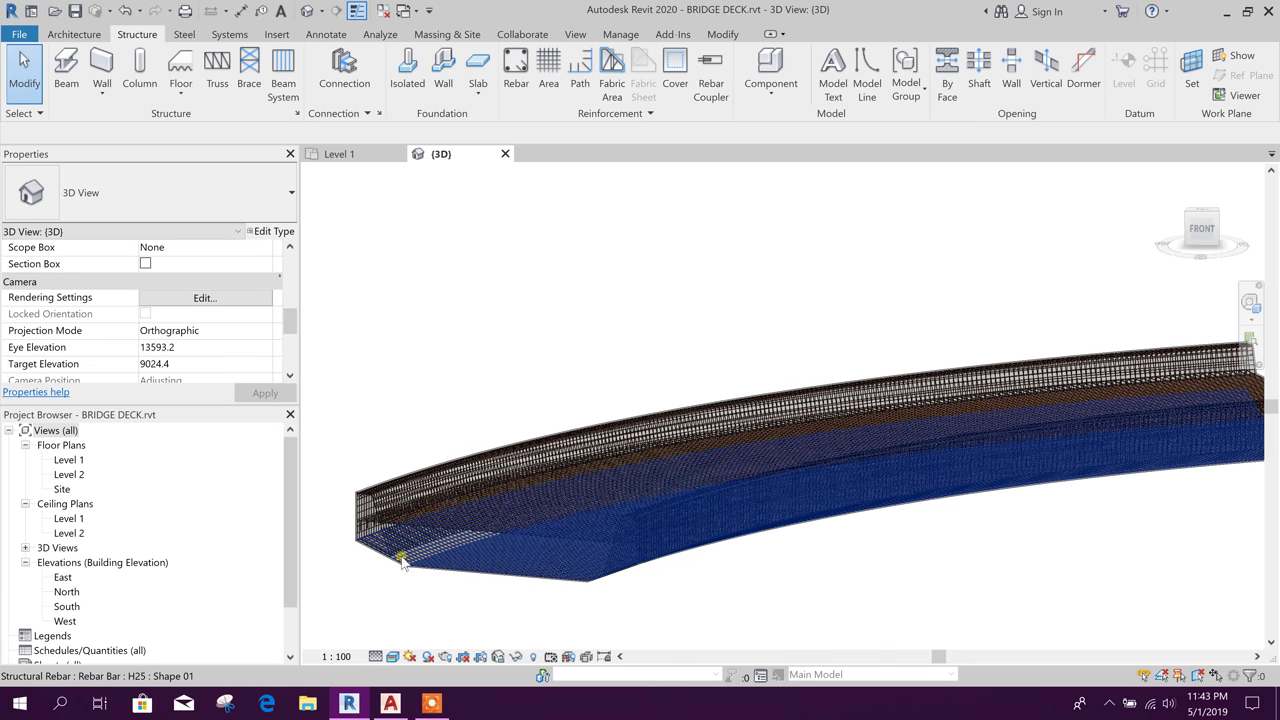
scroll(388, 572, "up", 2)
middle_click_drag(447, 627, 489, 602)
scroll(475, 576, "up", 2)
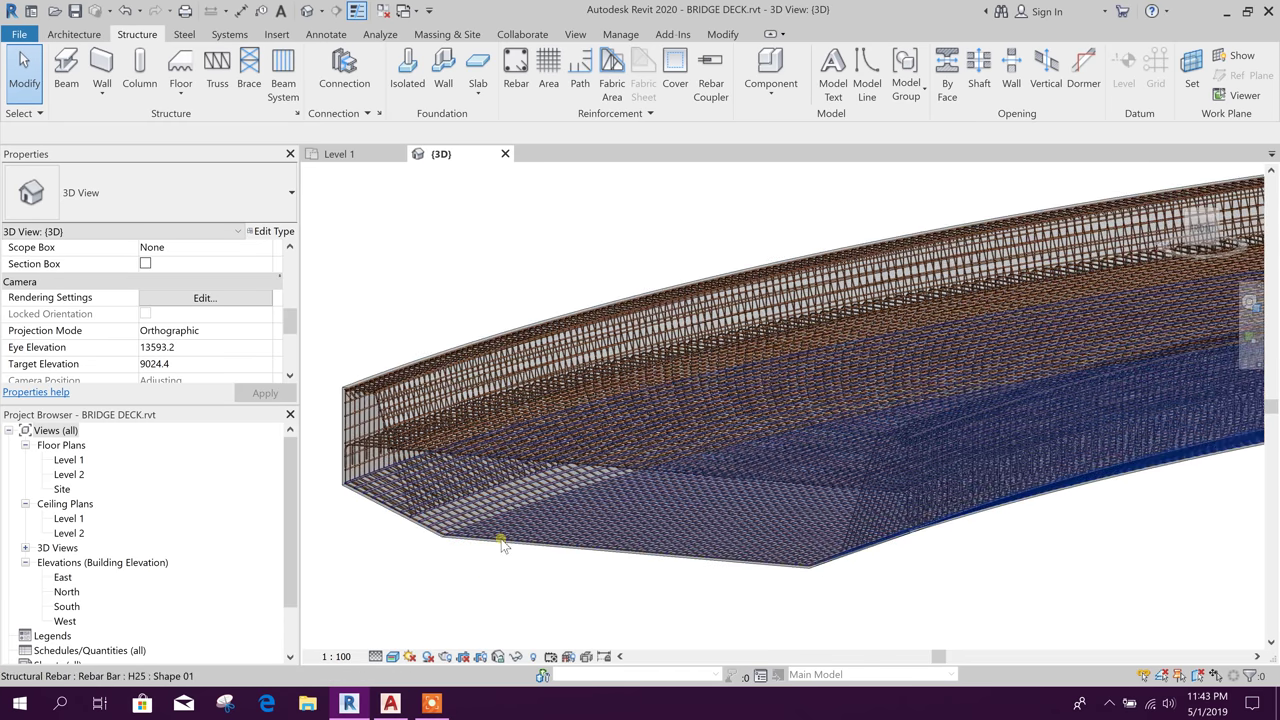
left_click(502, 541)
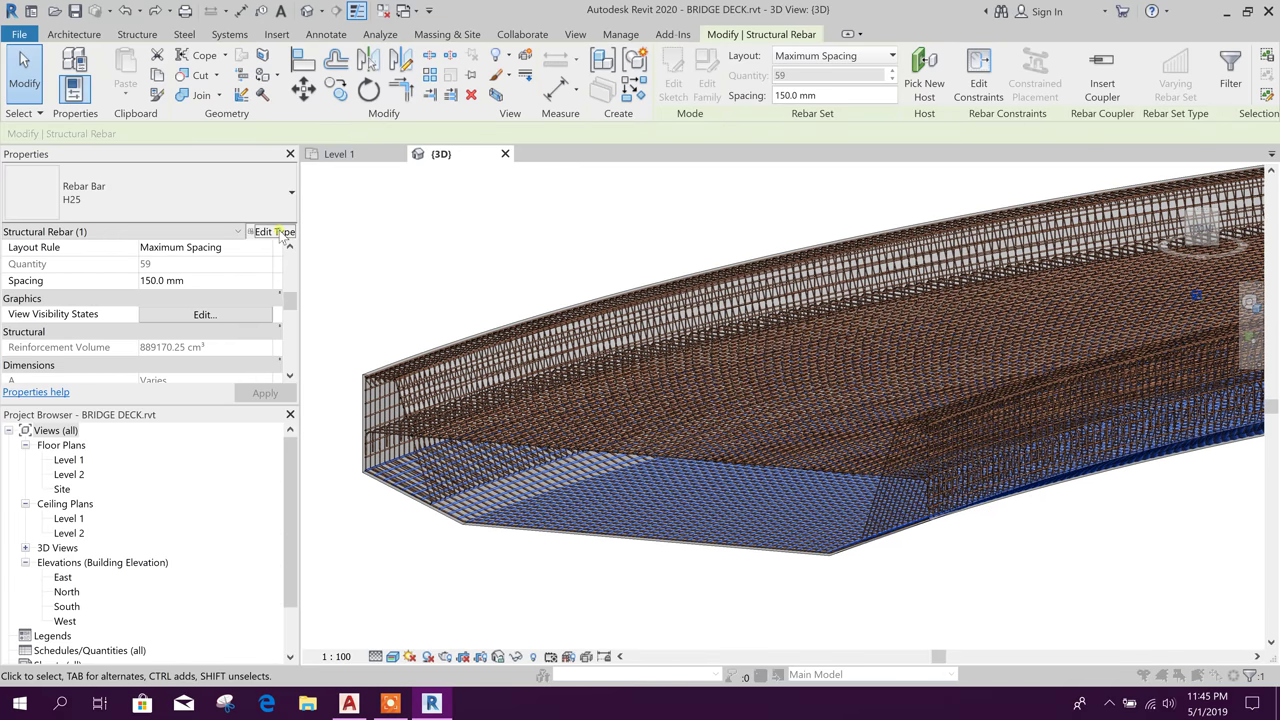
left_click(962, 352)
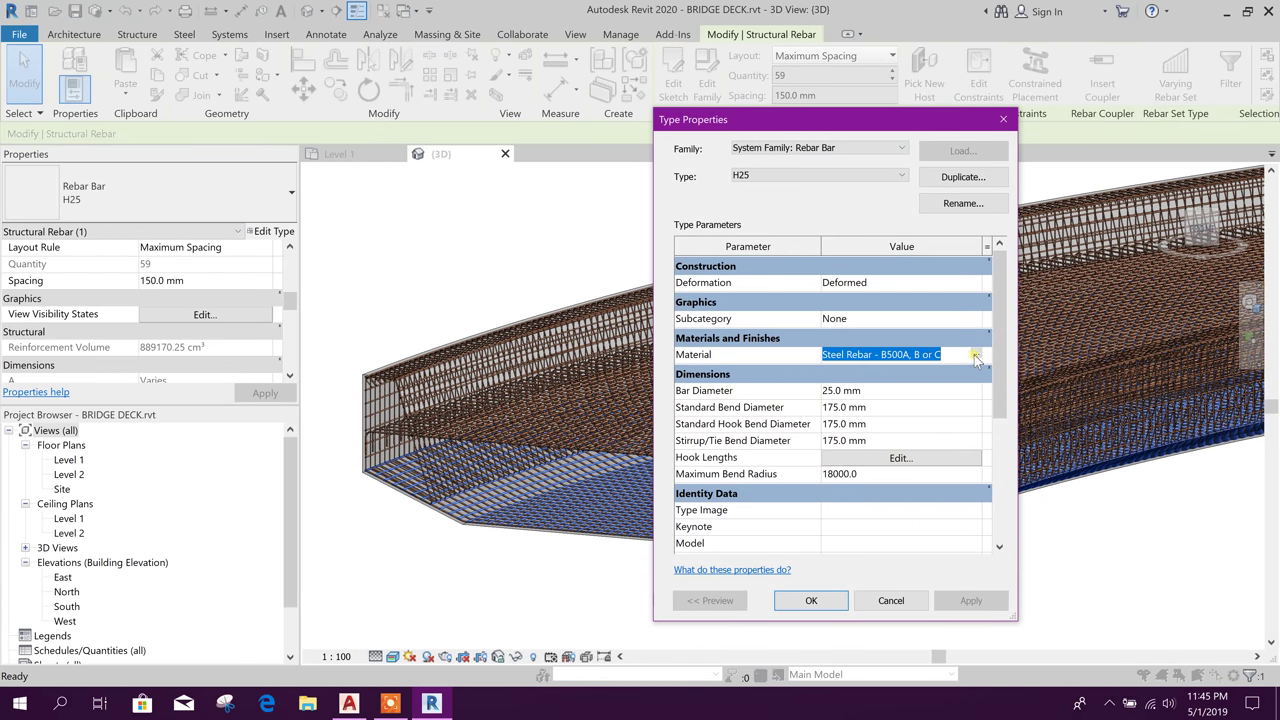
left_click(976, 353)
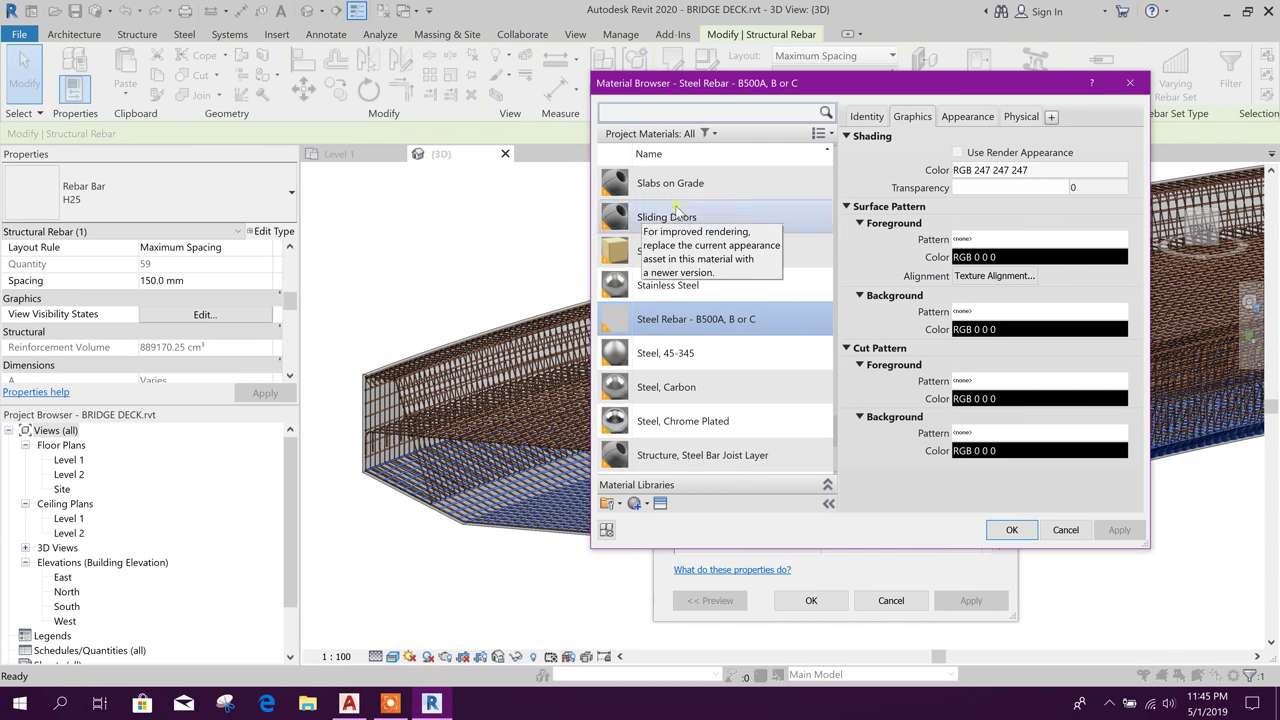
scroll(650, 420, "down", 1)
left_click(650, 504)
left_click(668, 521)
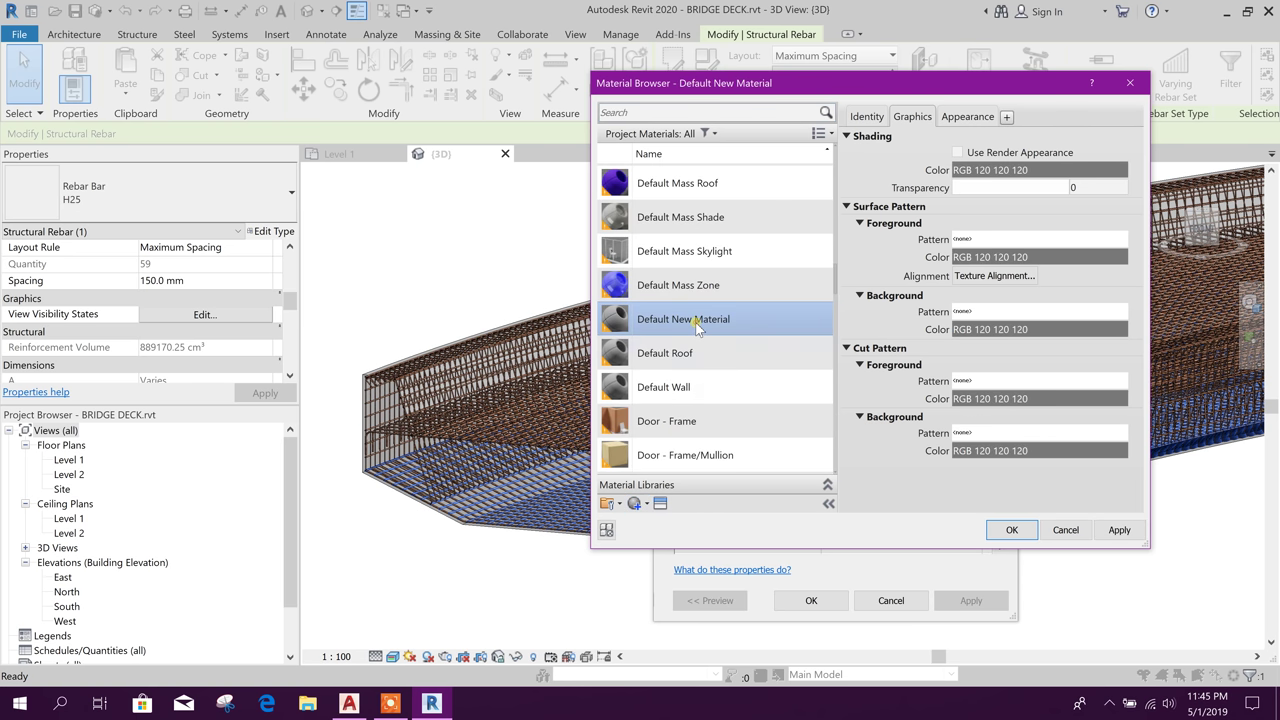
right_click(713, 326)
left_click(747, 365)
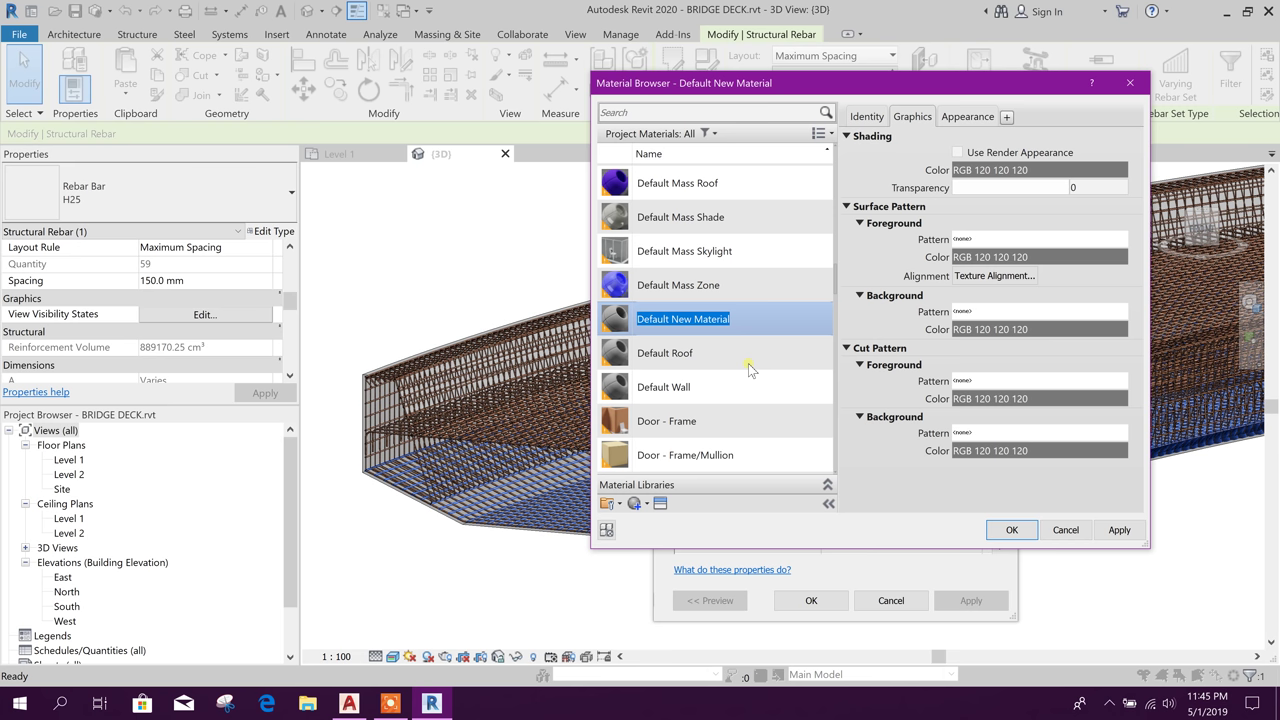
type("H25")
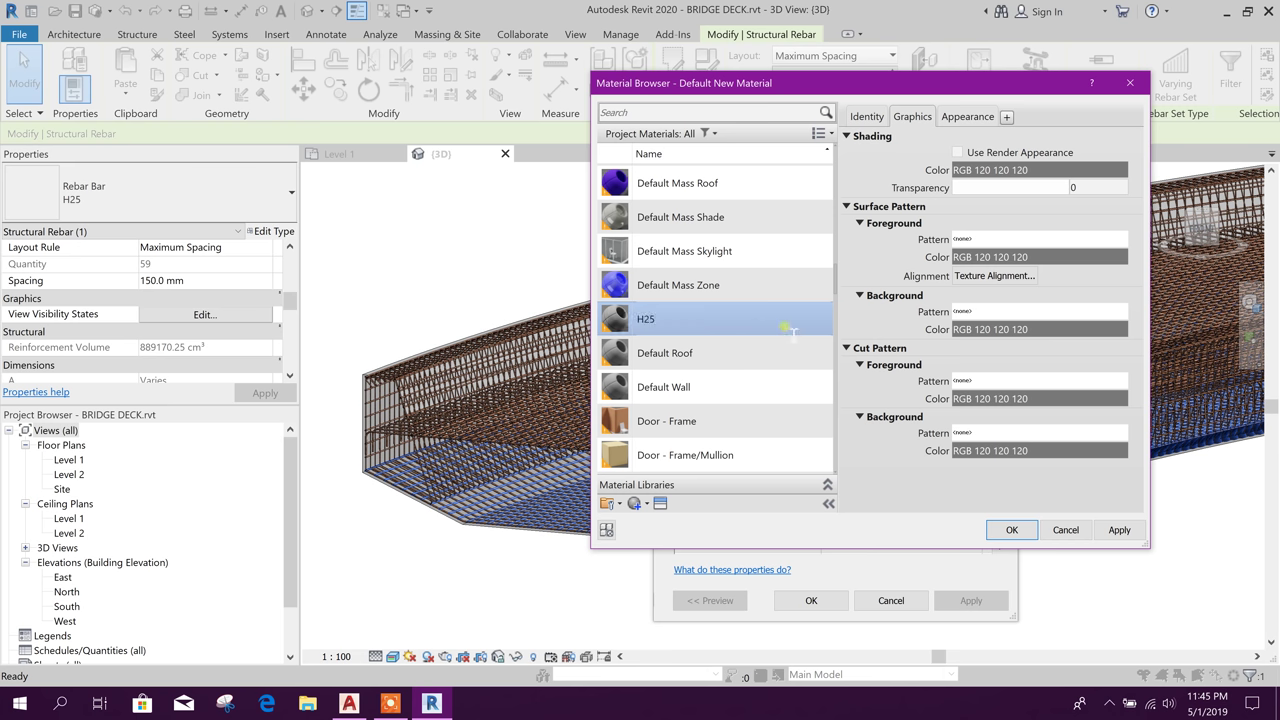
Search the appearance assets for RED and assign the glossy paint asset Paint - Enamel Glossy (Red) to the H25 material.
left_click(661, 504)
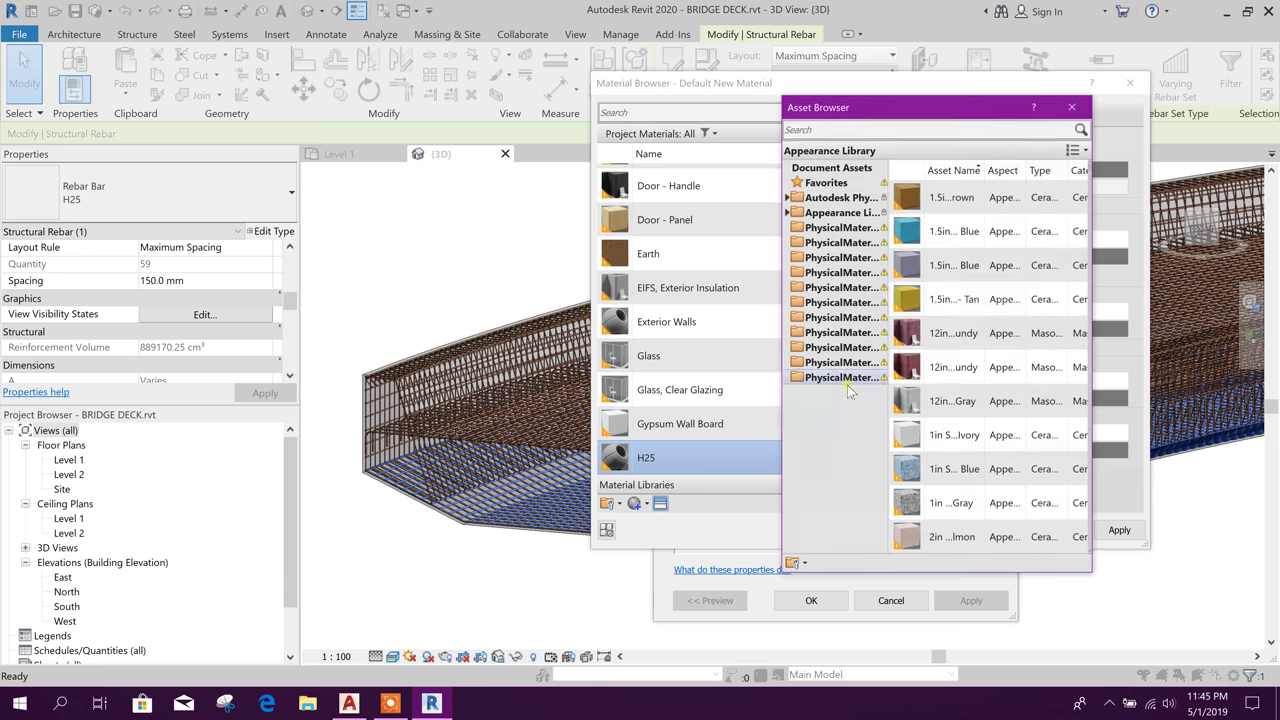
left_click(833, 131)
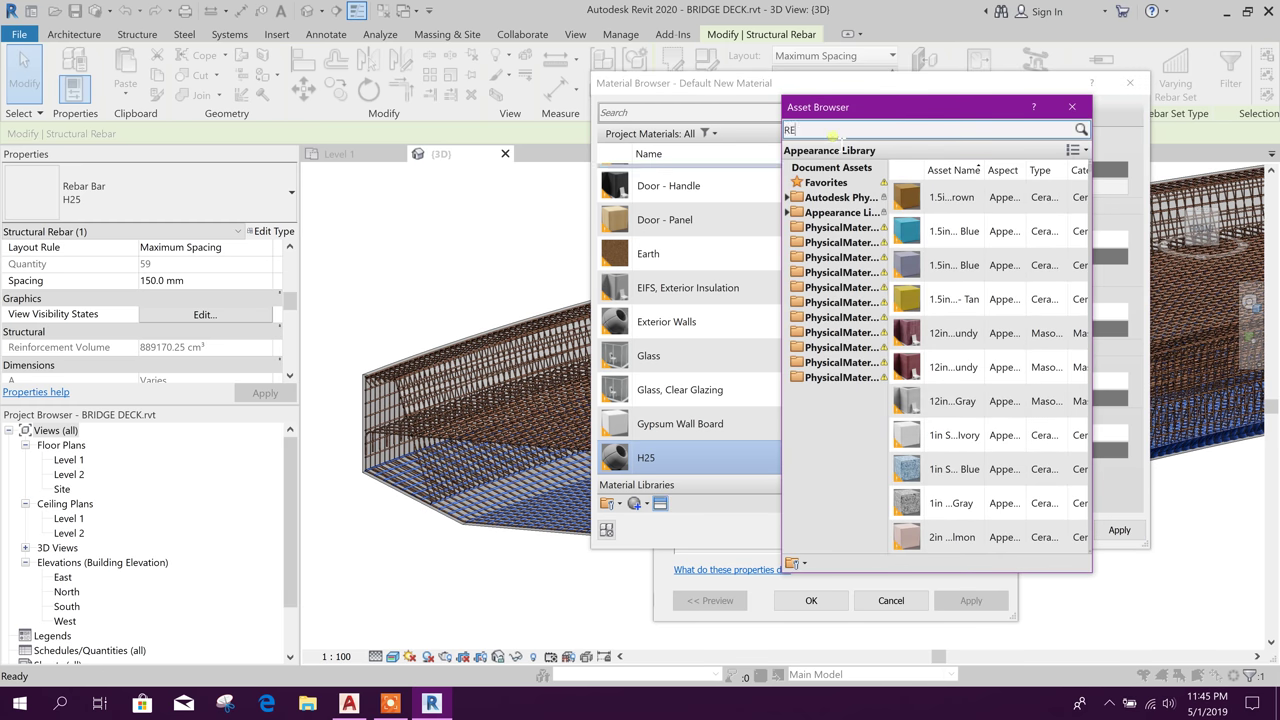
type("RED")
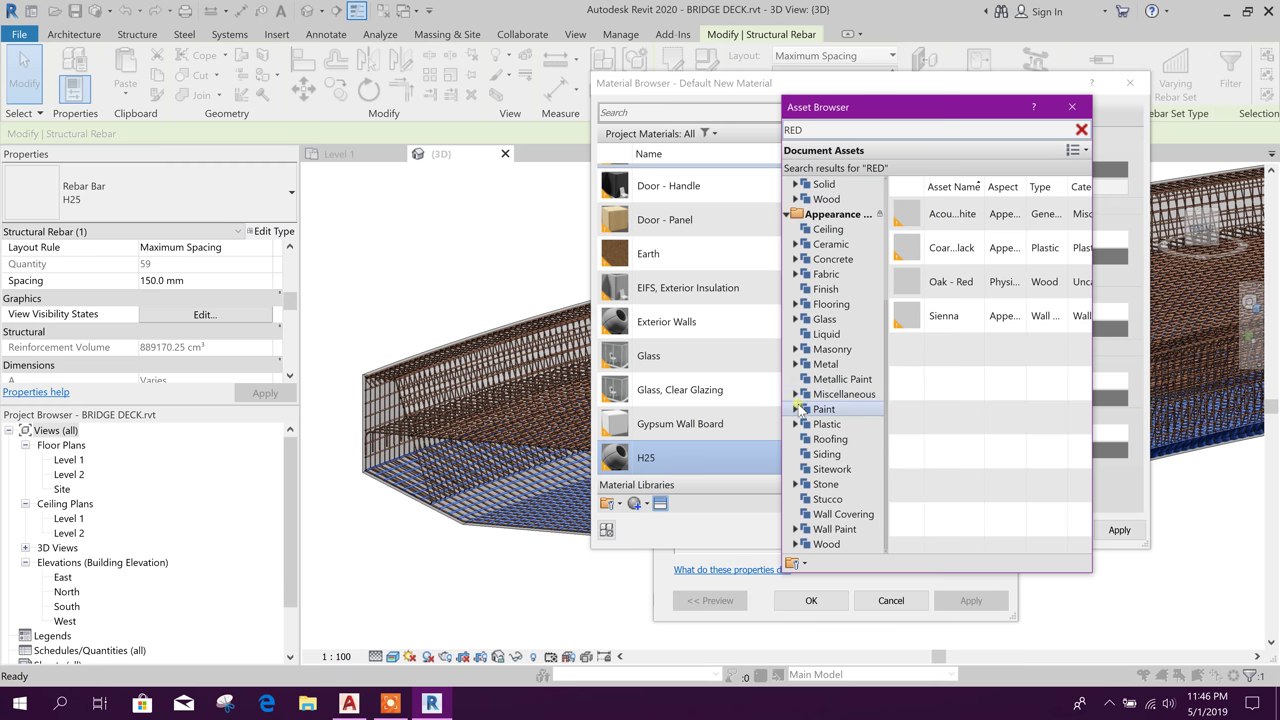
left_click(798, 409)
left_click(842, 424)
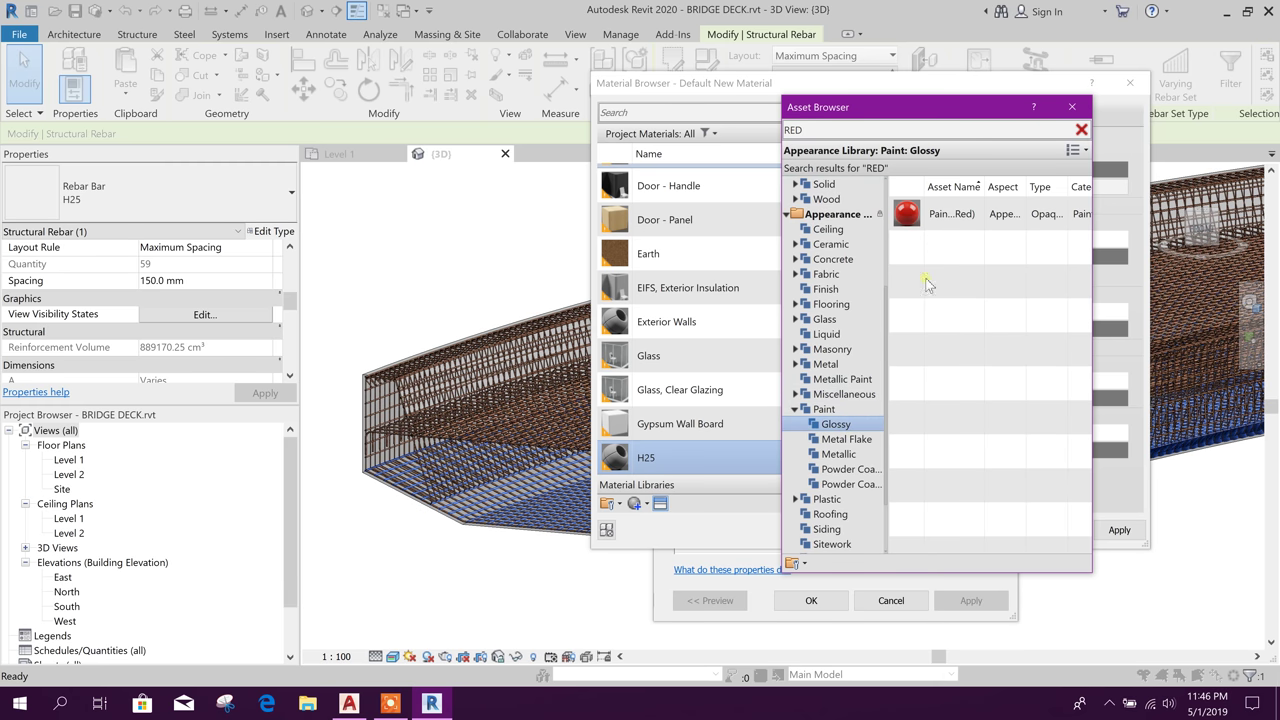
double_click(950, 216)
left_click(1072, 106)
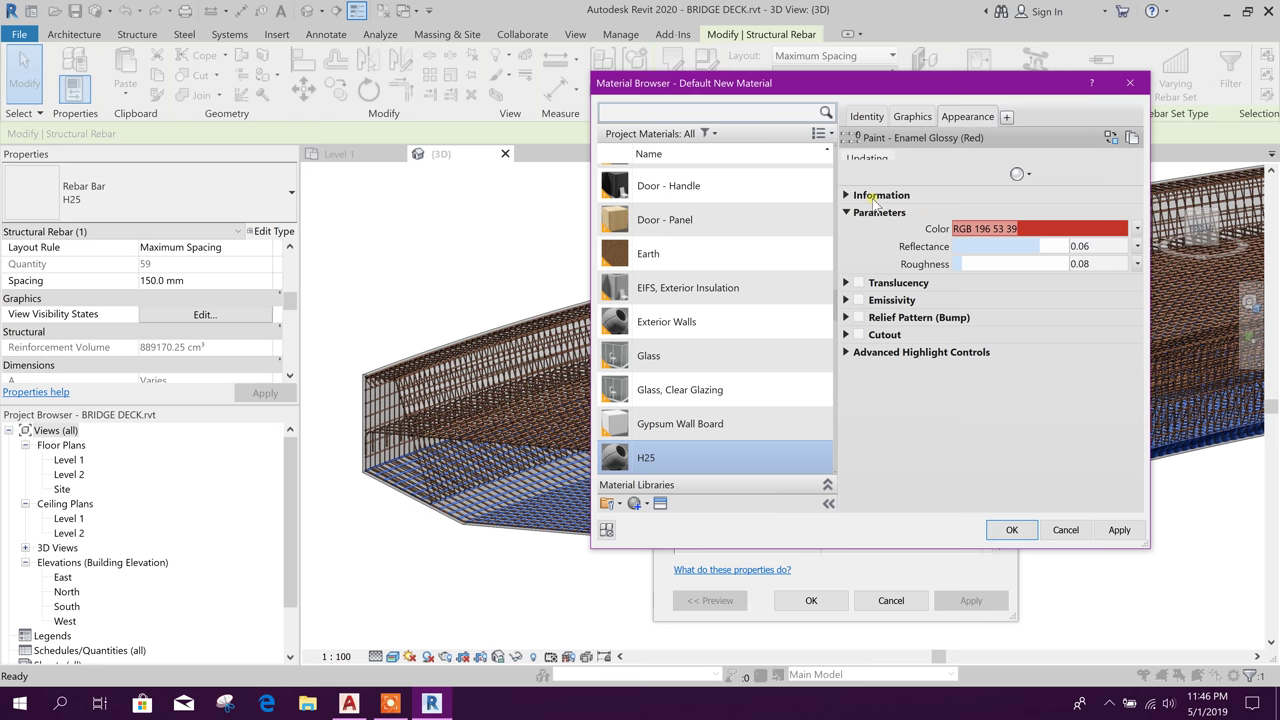
Use the render appearance for the H25 material's shading and set its surface pattern foreground and background colours to RGB 255 0 0.
left_click(912, 116)
left_click(957, 152)
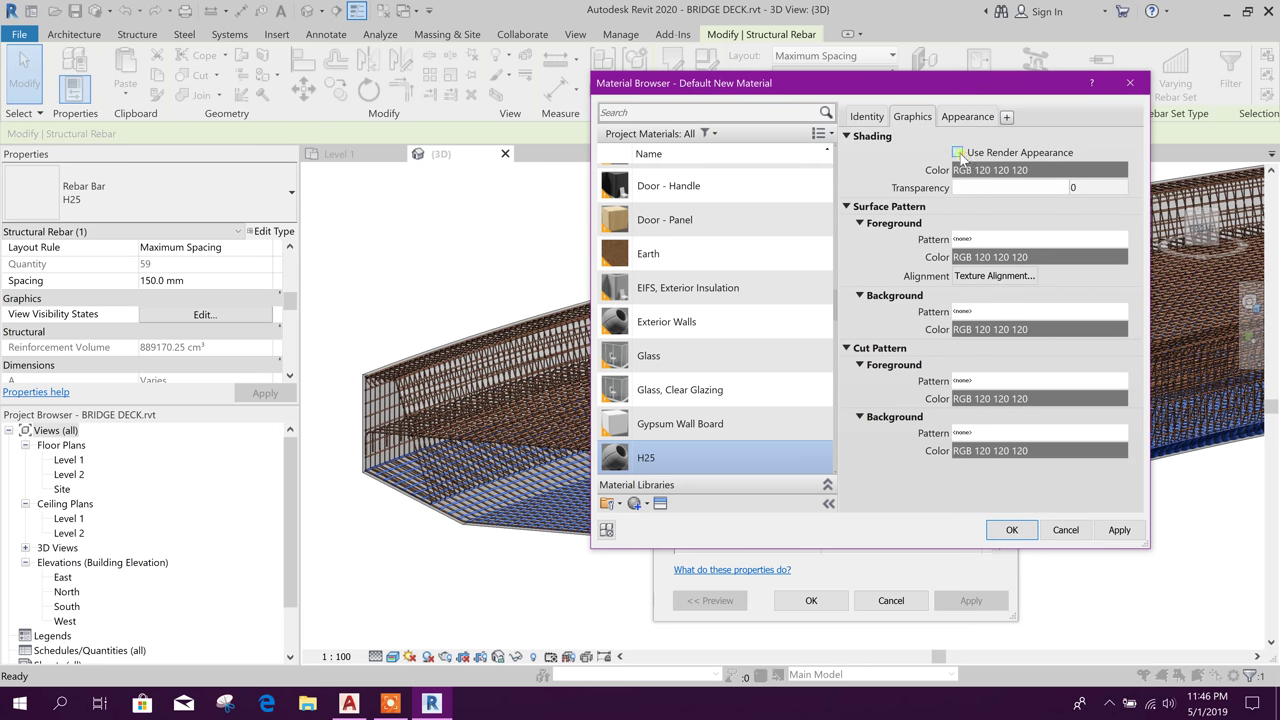
left_click(990, 257)
left_click(696, 214)
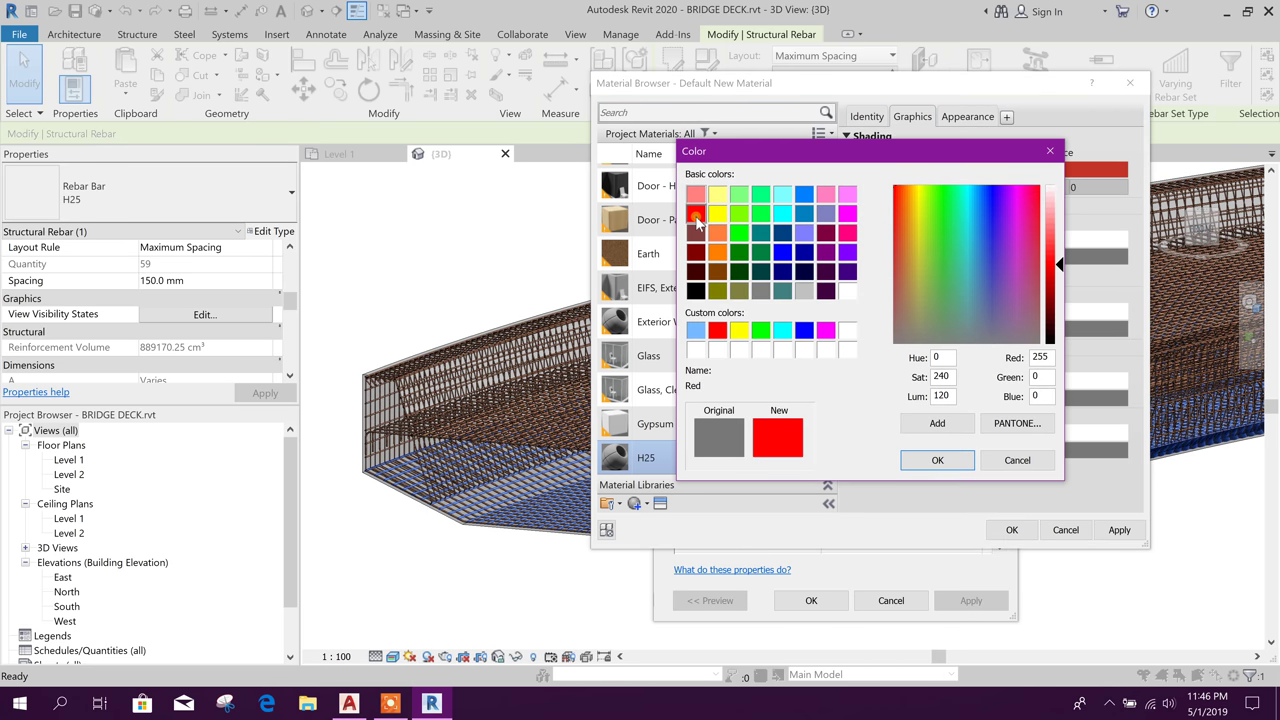
left_click(918, 462)
left_click(1000, 330)
left_click(698, 215)
left_click(914, 461)
Set the H25 material's cut pattern foreground and background colours to red and apply the material to the H25 rebar type.
left_click(1000, 398)
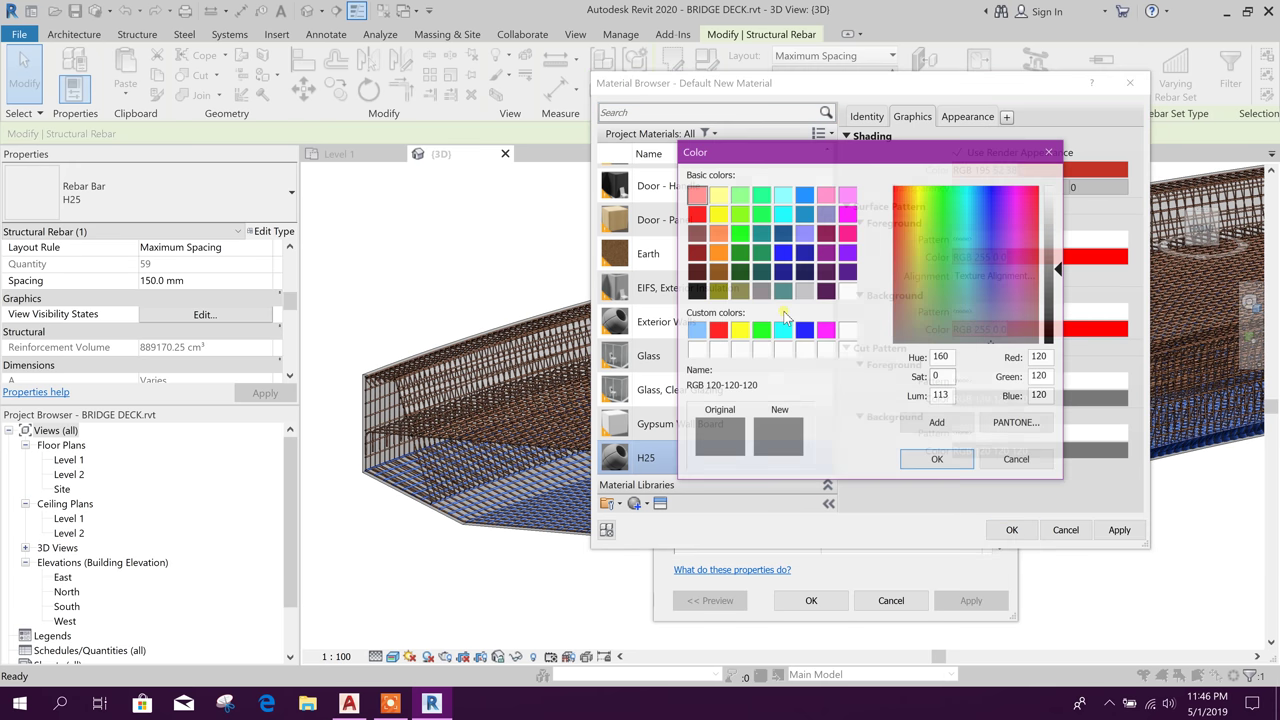
left_click(696, 214)
left_click(937, 460)
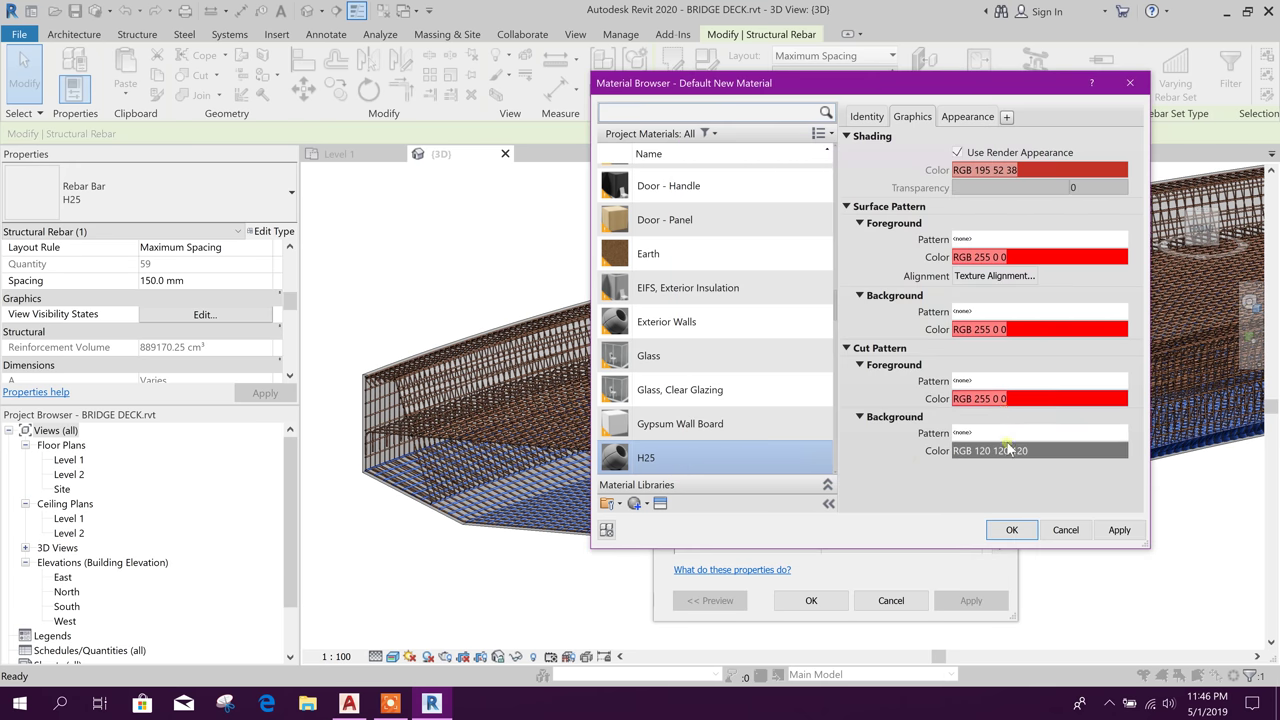
left_click(990, 449)
left_click(696, 214)
left_click(937, 460)
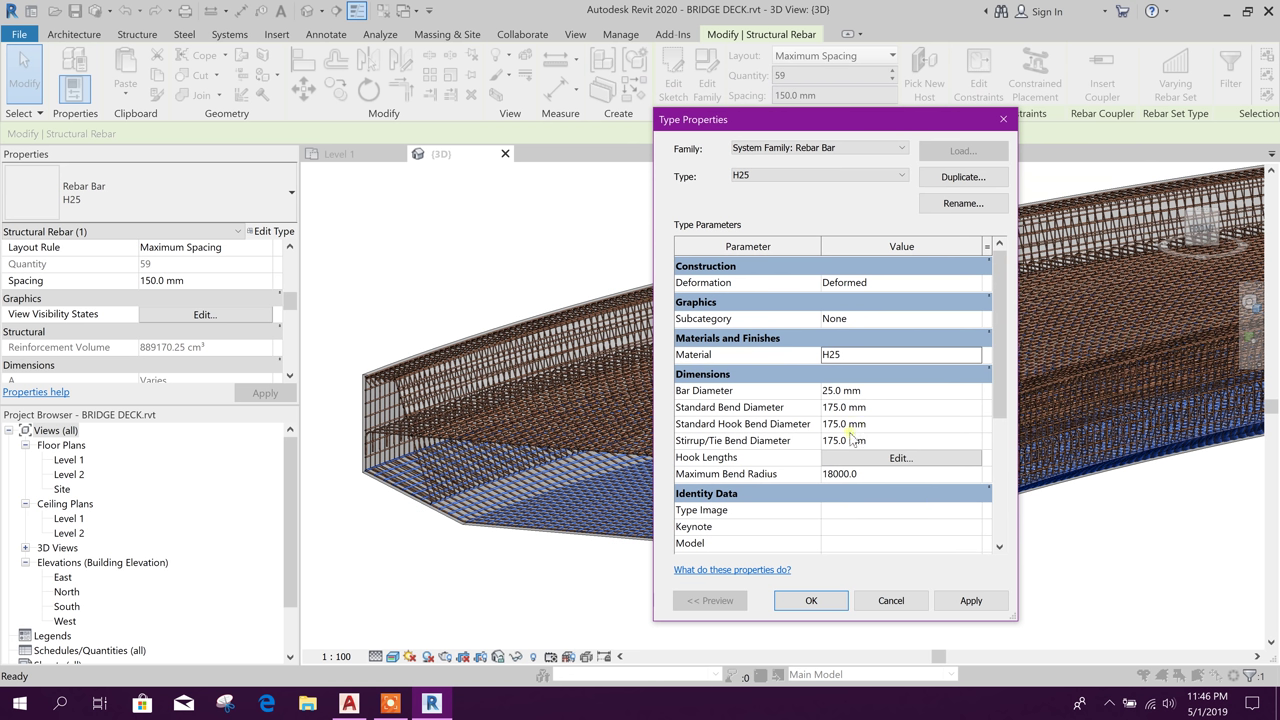
left_click(963, 604)
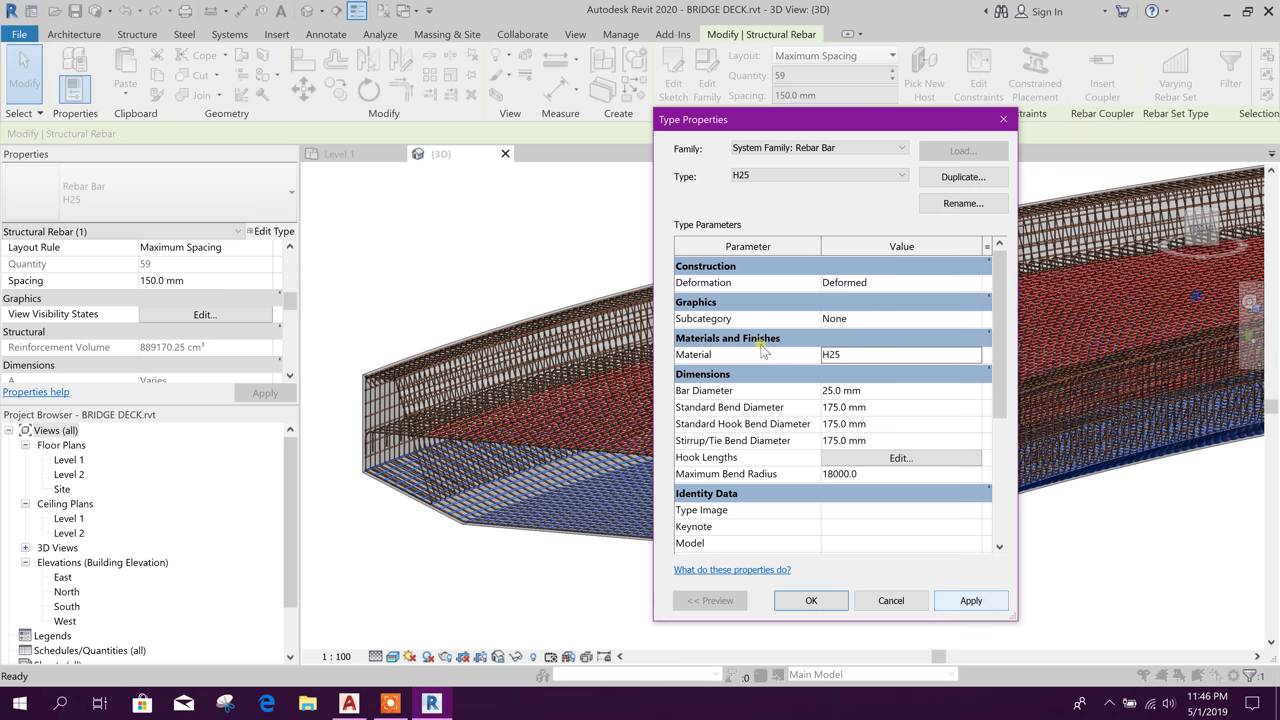
left_click(817, 597)
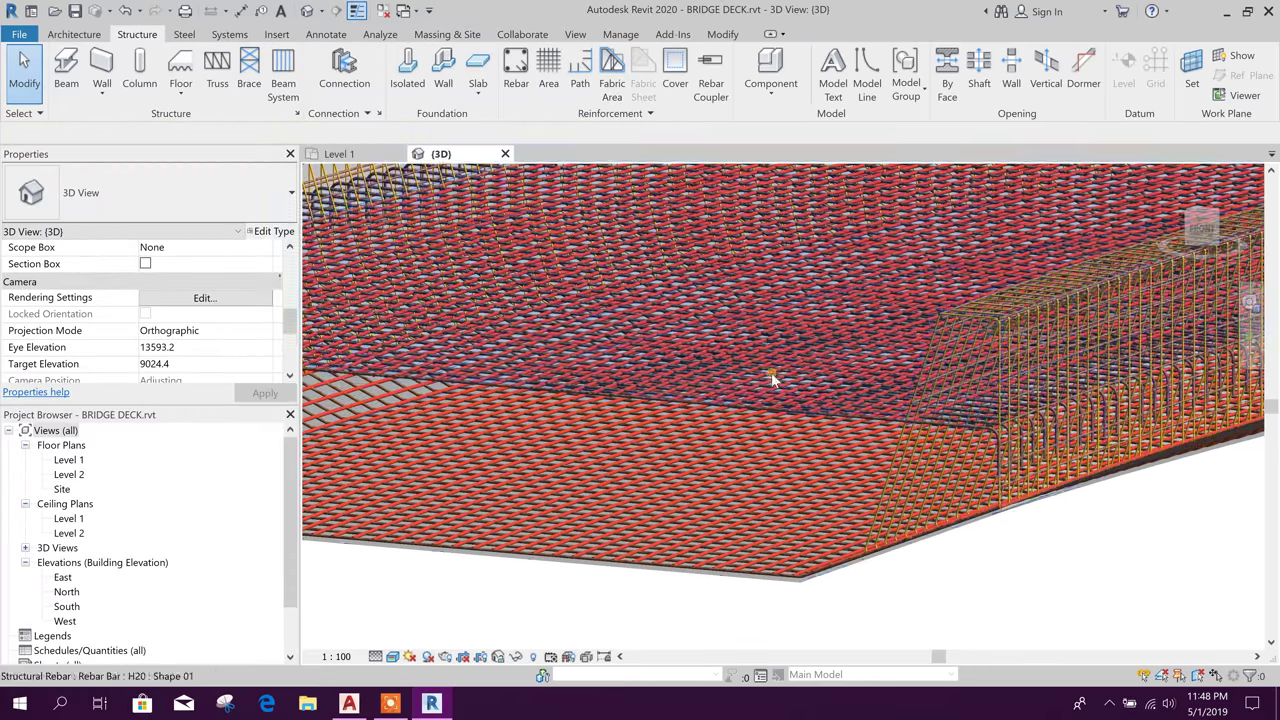
Set the H12 material's appearance colour to RGB 255 255 0 and apply the material to the H12 rebar type.
middle_click_drag(894, 577, 996, 583)
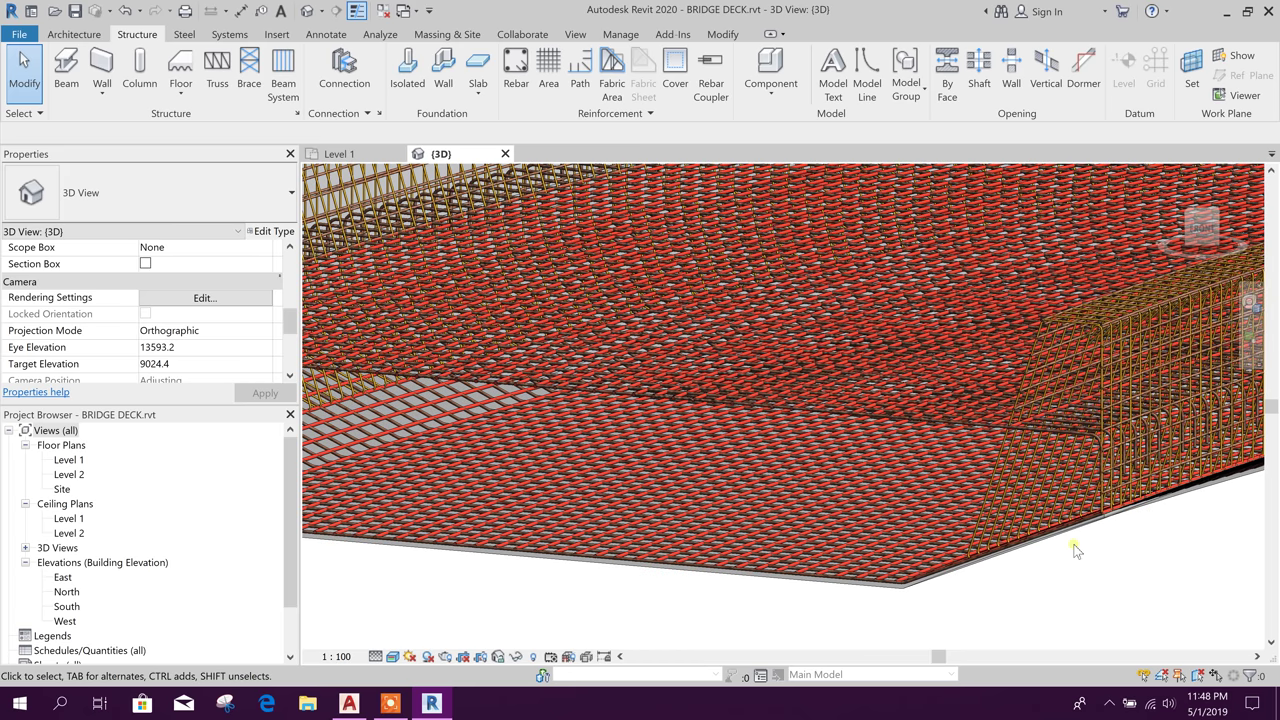
left_click(1140, 488)
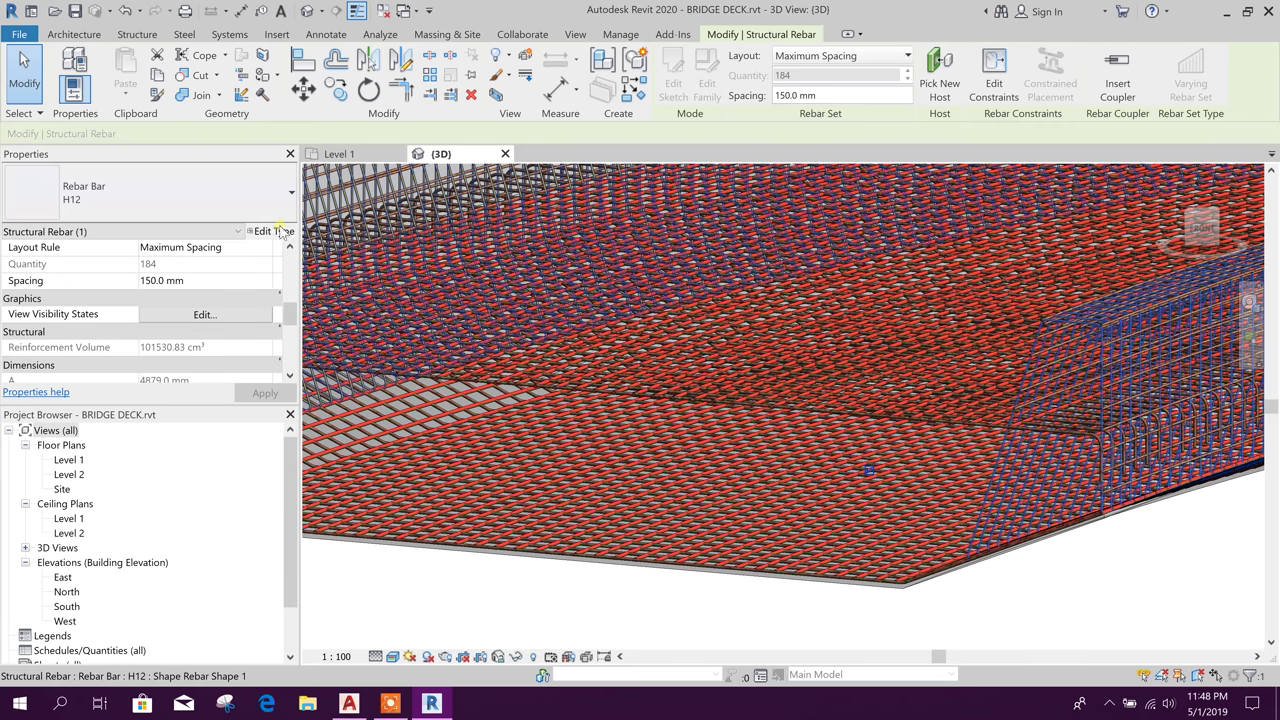
left_click(272, 231)
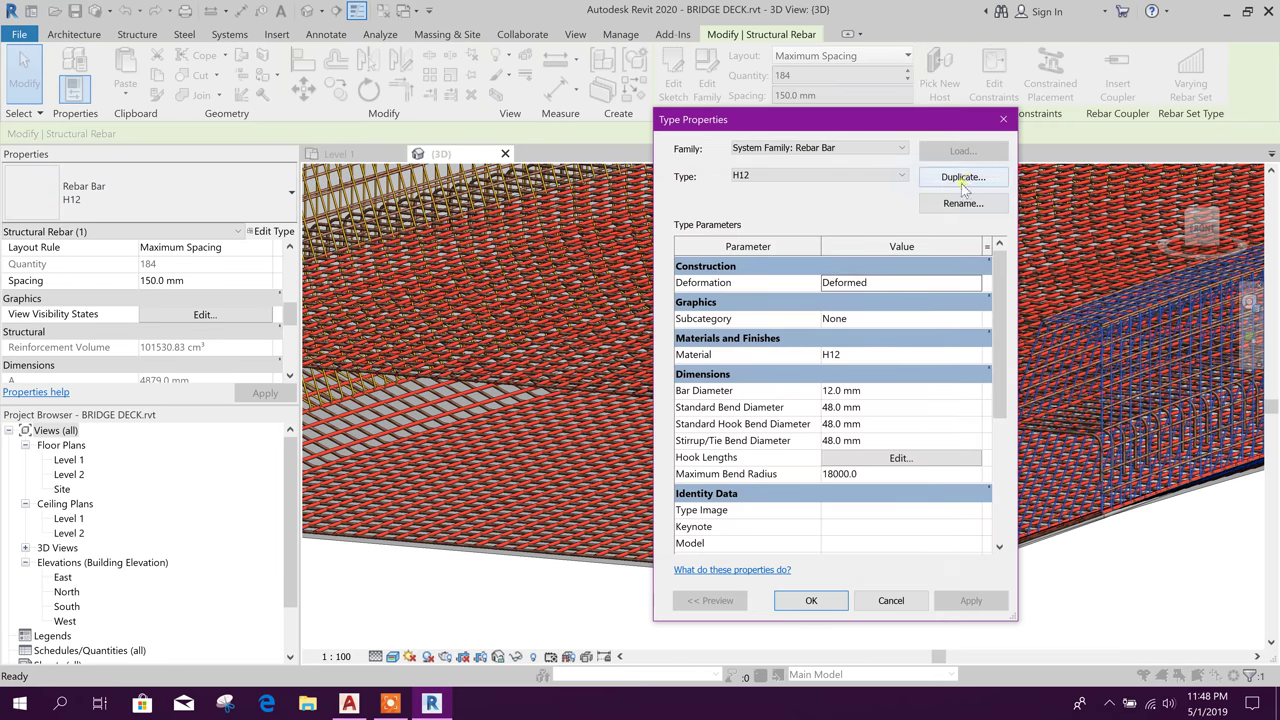
left_click(975, 354)
left_click(975, 355)
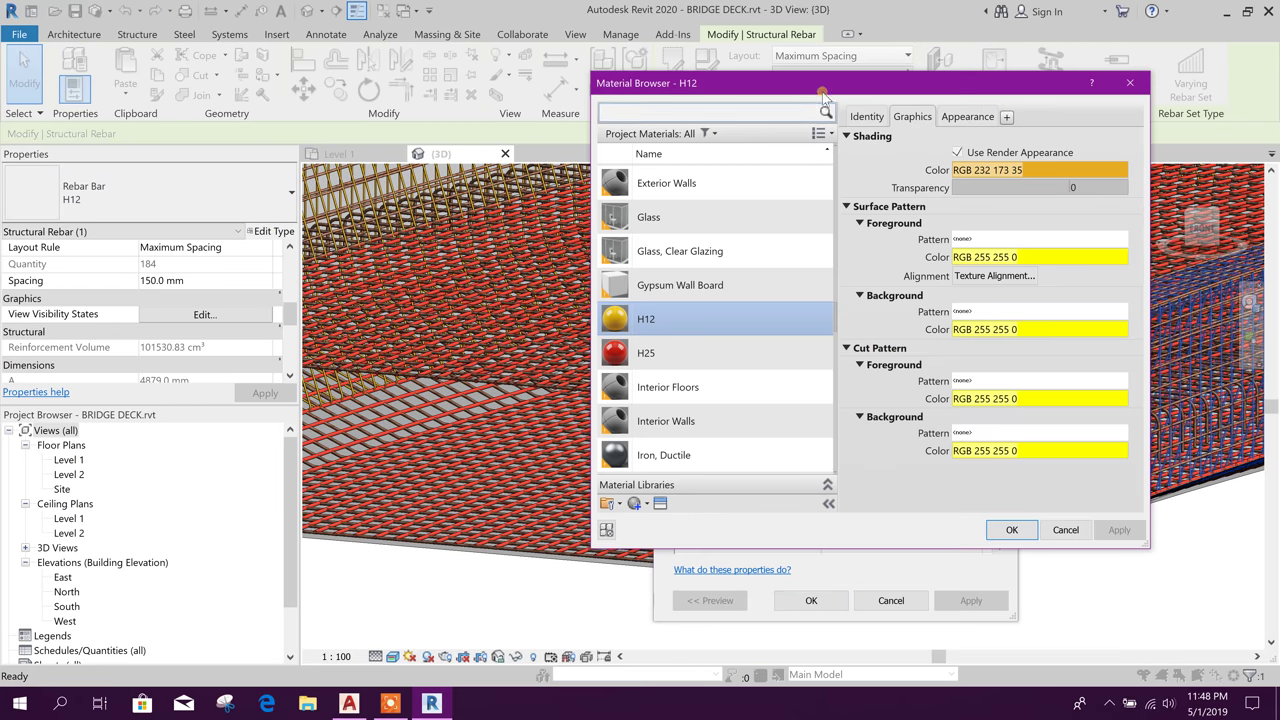
left_click_drag(823, 93, 770, 97)
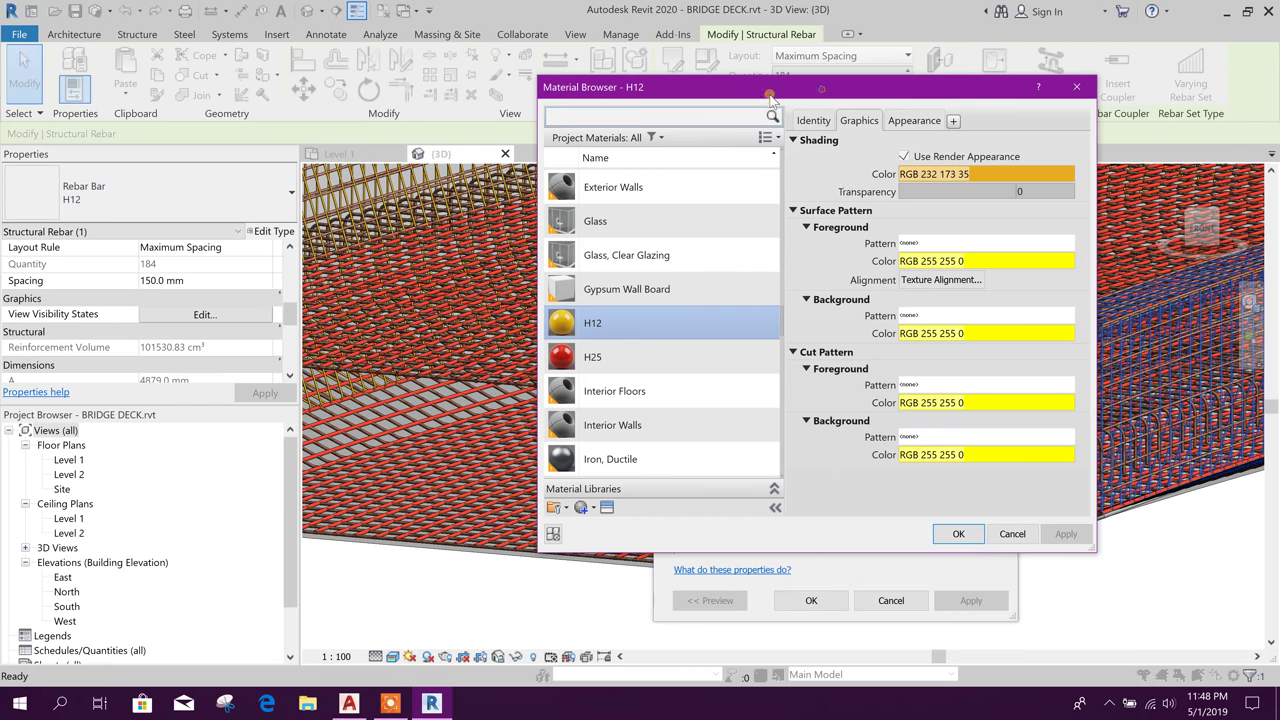
left_click(912, 120)
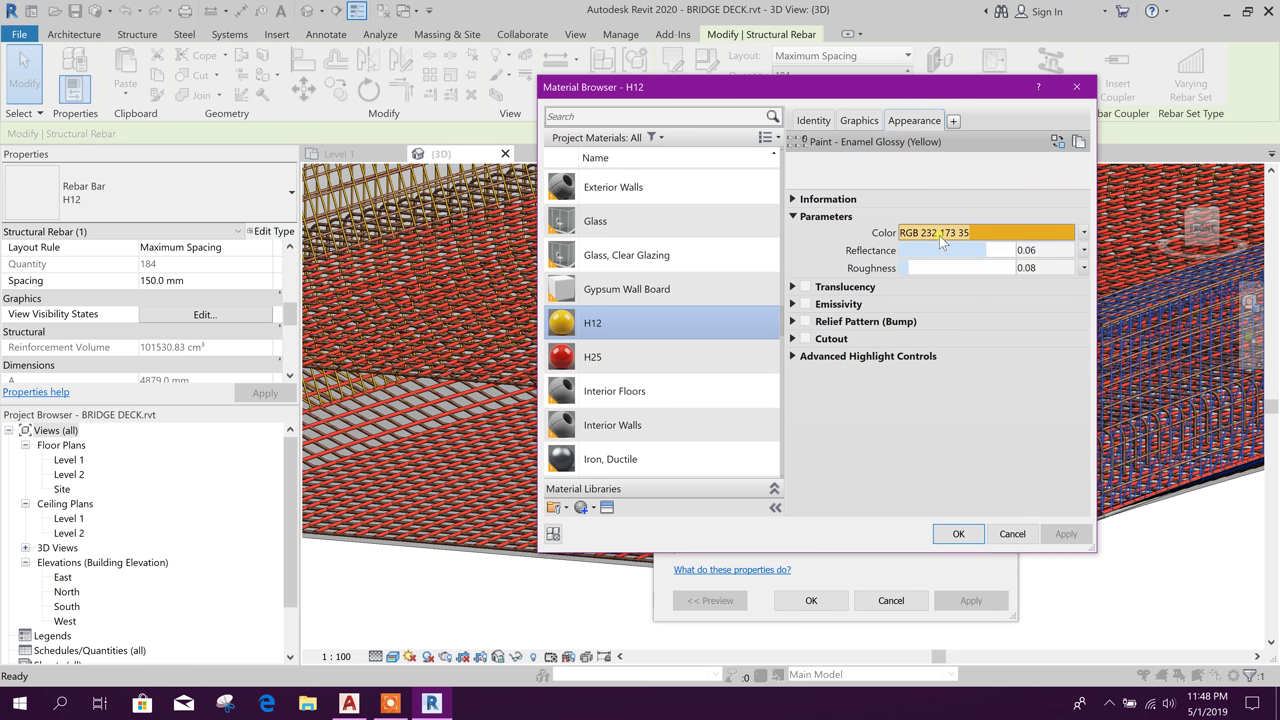
left_click(954, 246)
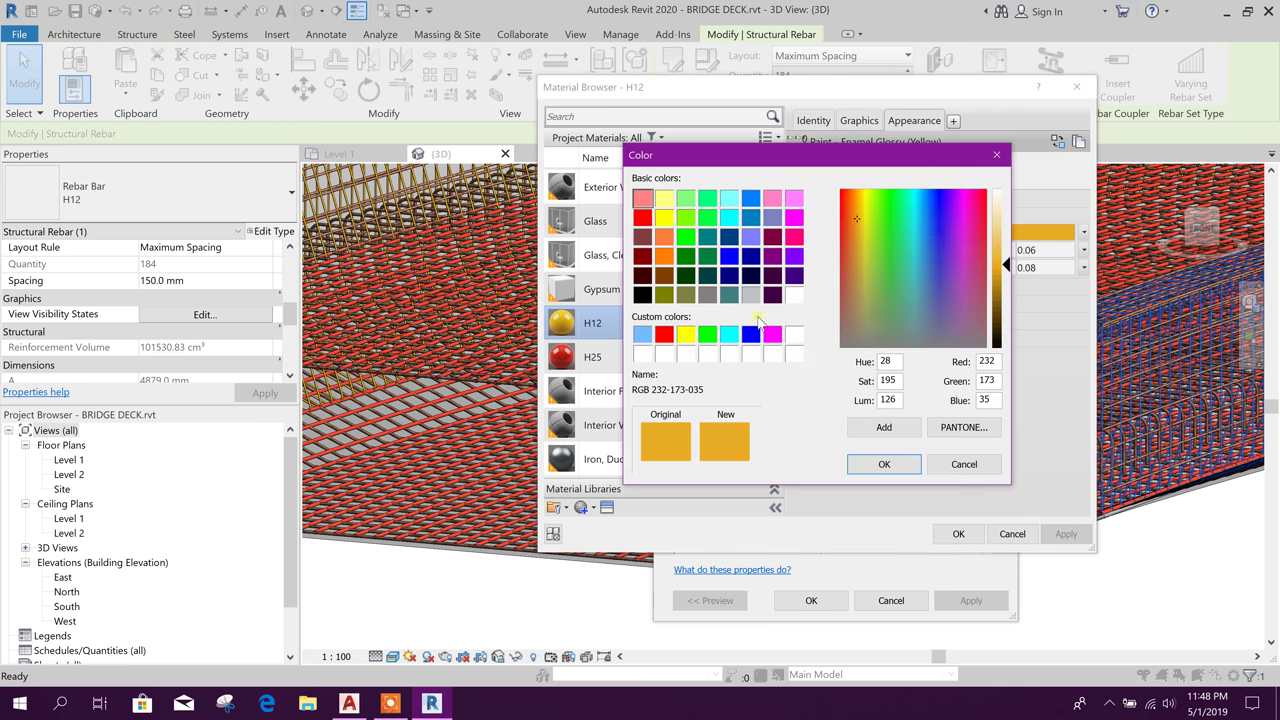
left_click(690, 337)
left_click(876, 462)
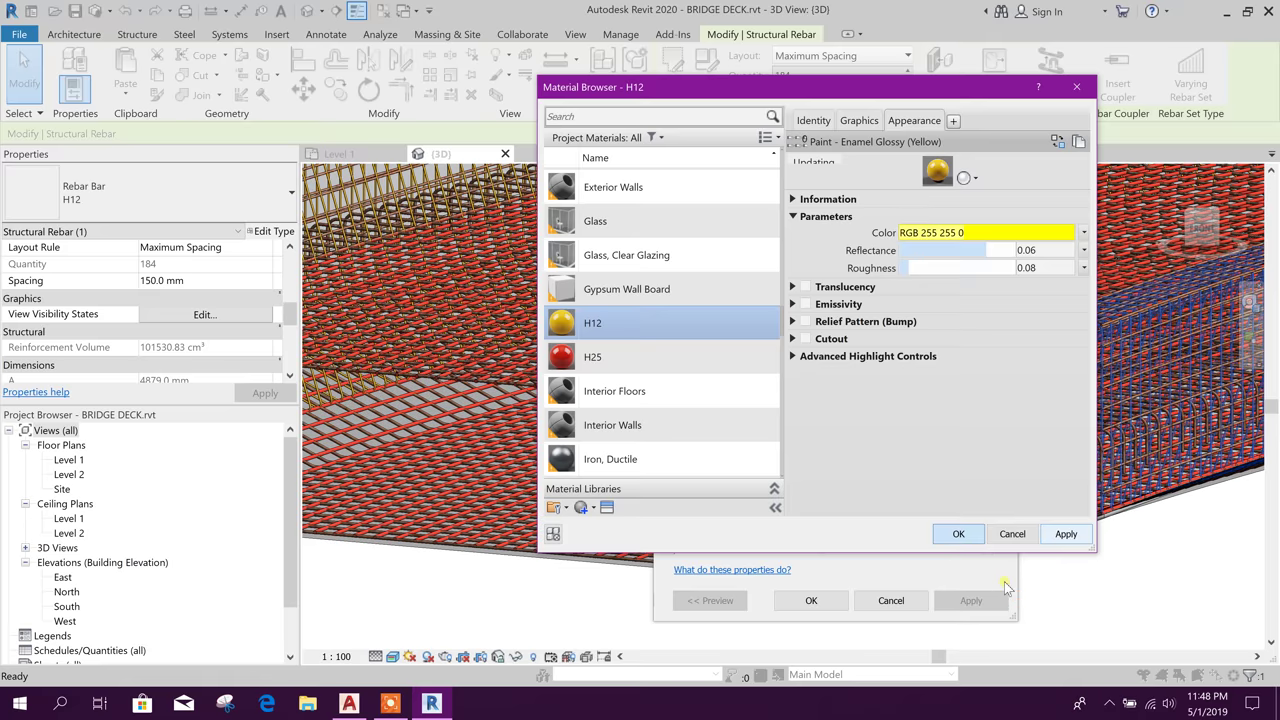
key("Return")
left_click(960, 607)
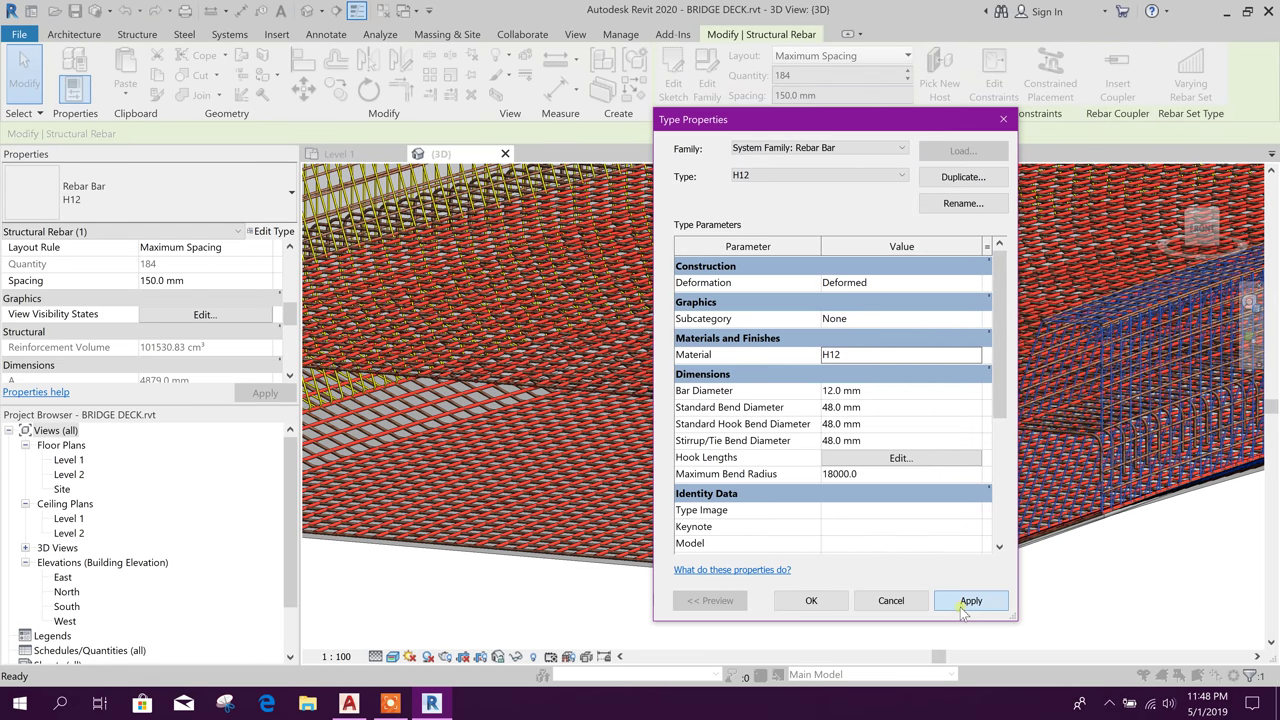
left_click(813, 601)
left_click(1108, 609)
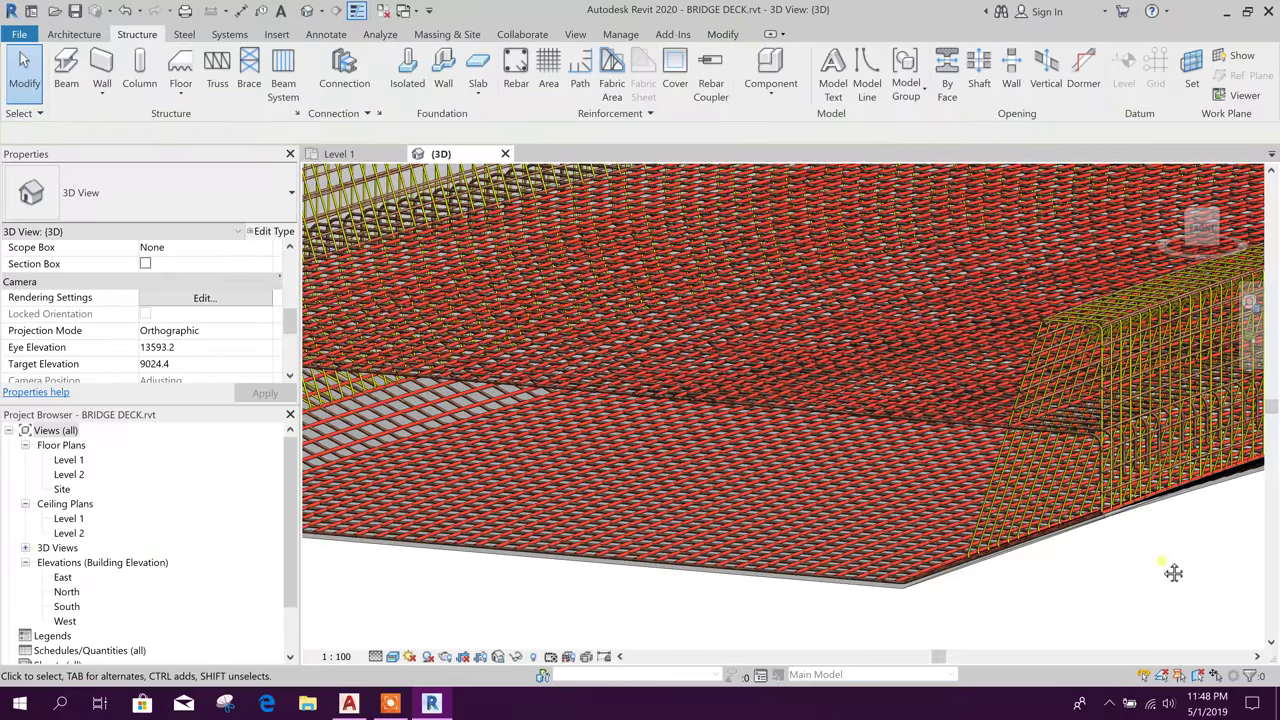
middle_click_drag(1174, 573, 885, 606)
scroll(872, 607, "down", 2)
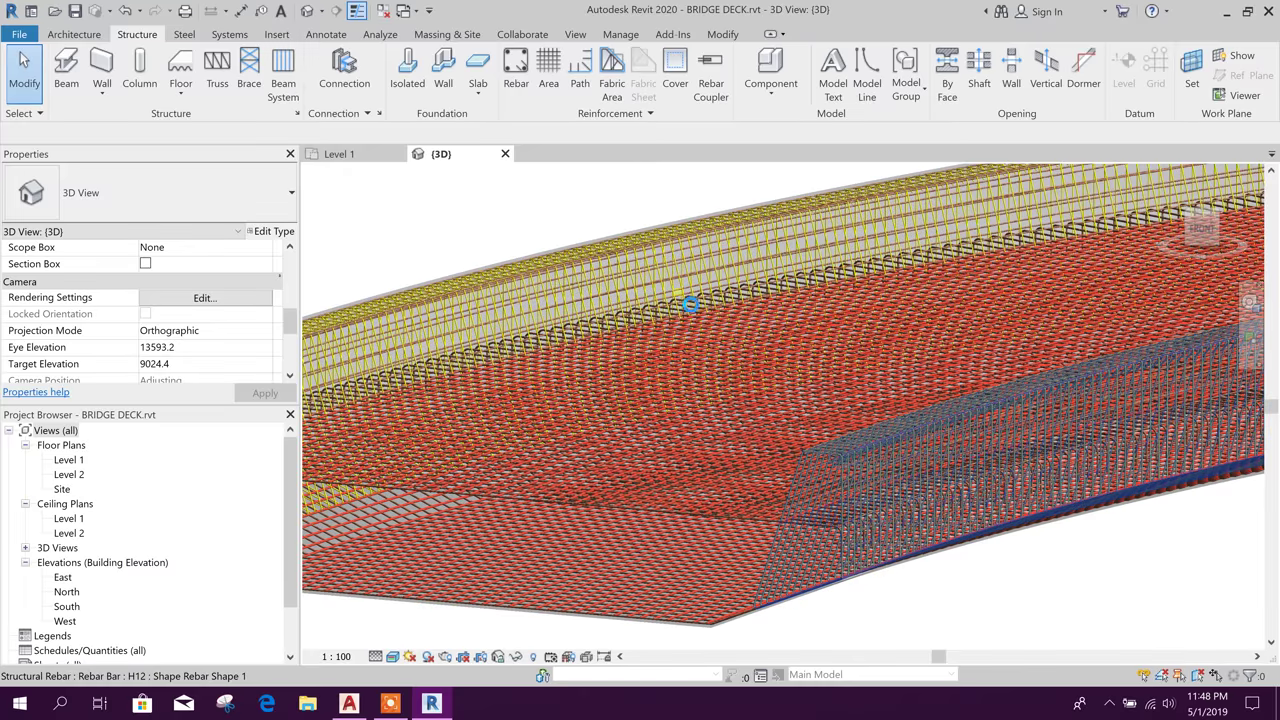
scroll(690, 305, "up", 5)
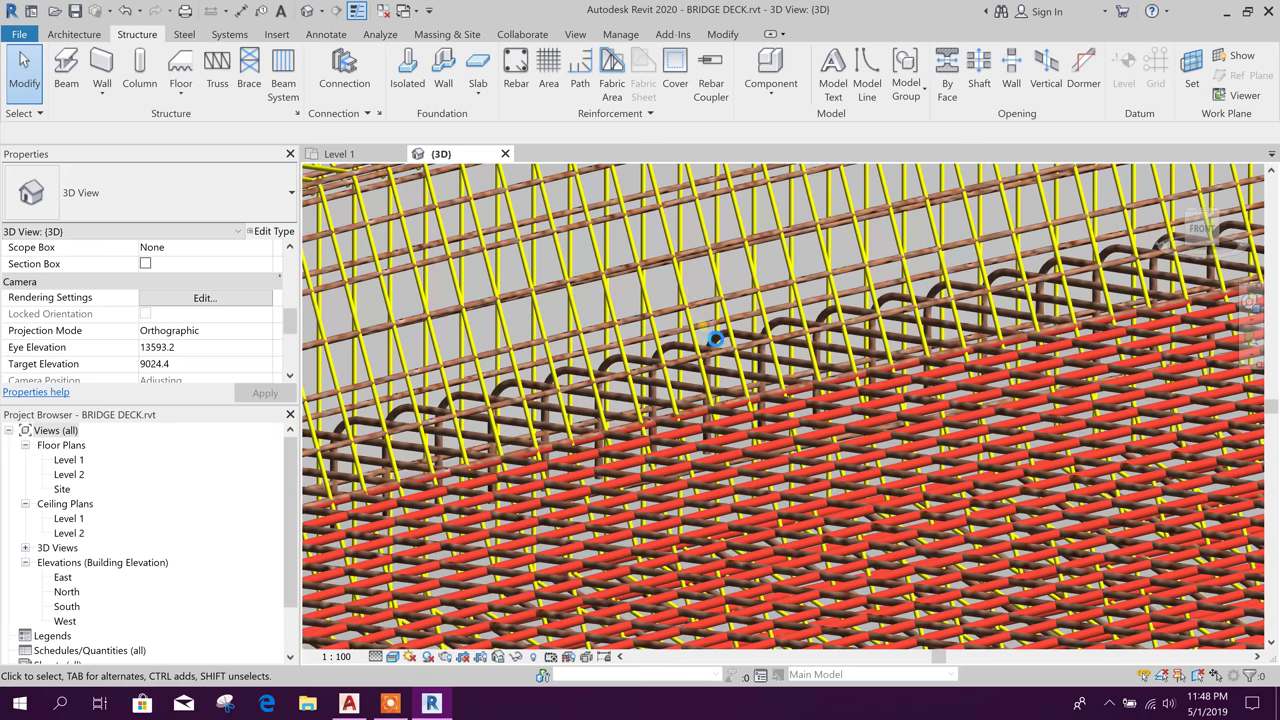
scroll(689, 321, "down", 5)
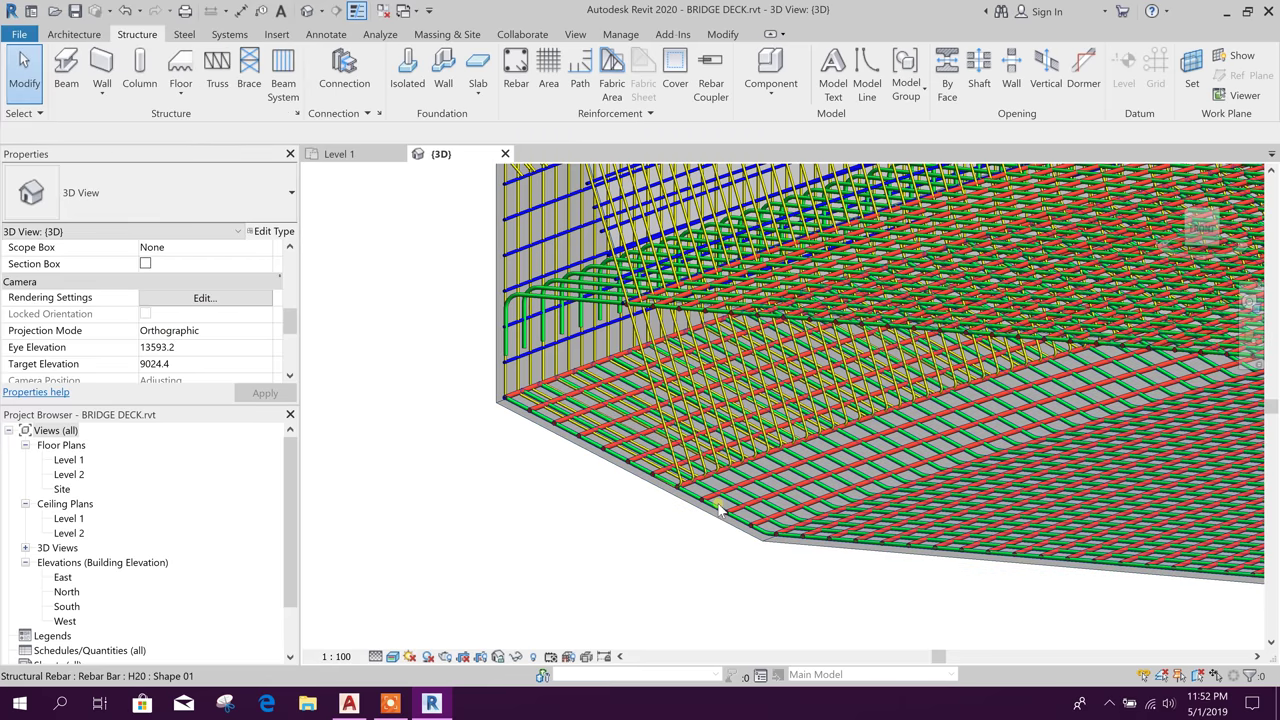
Set both the start and end hooks of the H20 bar set at the deck's underside to Standard - 180 deg.
left_click(708, 522)
scroll(537, 428, "up", 3)
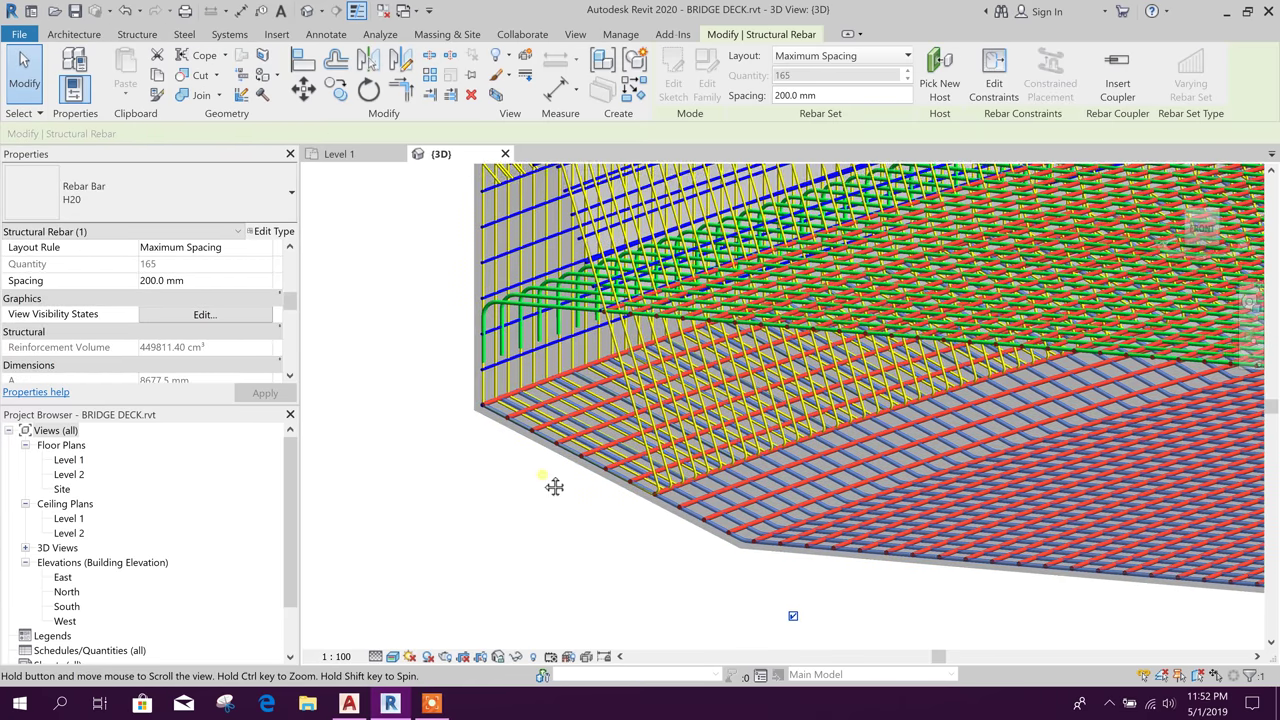
middle_click_drag(554, 489, 574, 469)
scroll(285, 295, "down", 3)
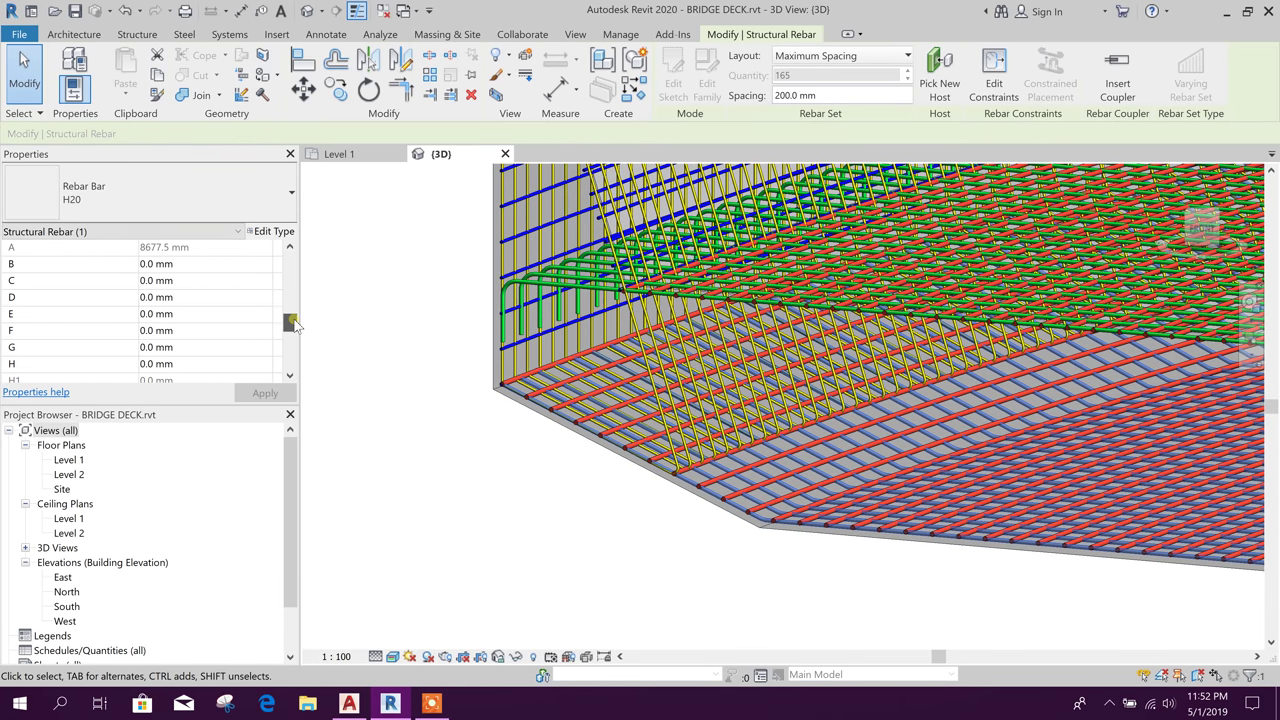
scroll(293, 295, "up", 4)
scroll(289, 297, "up", 3)
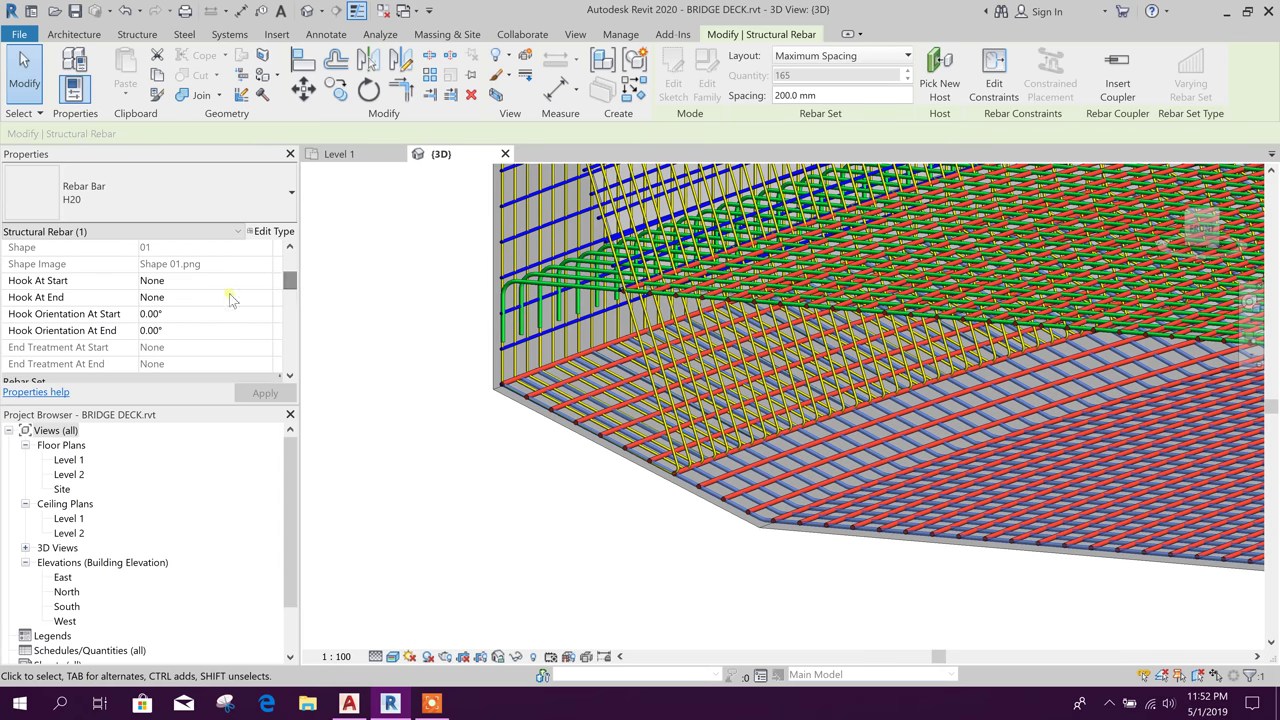
left_click(211, 284)
left_click(265, 282)
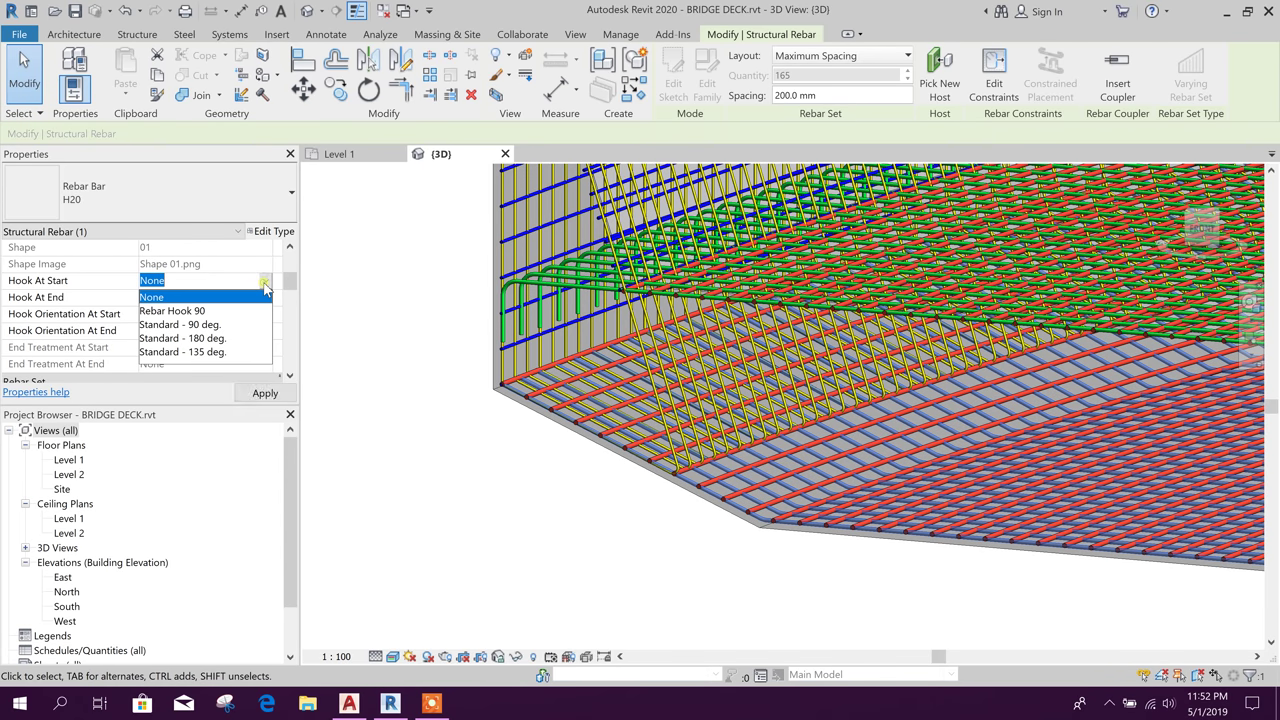
left_click(260, 353)
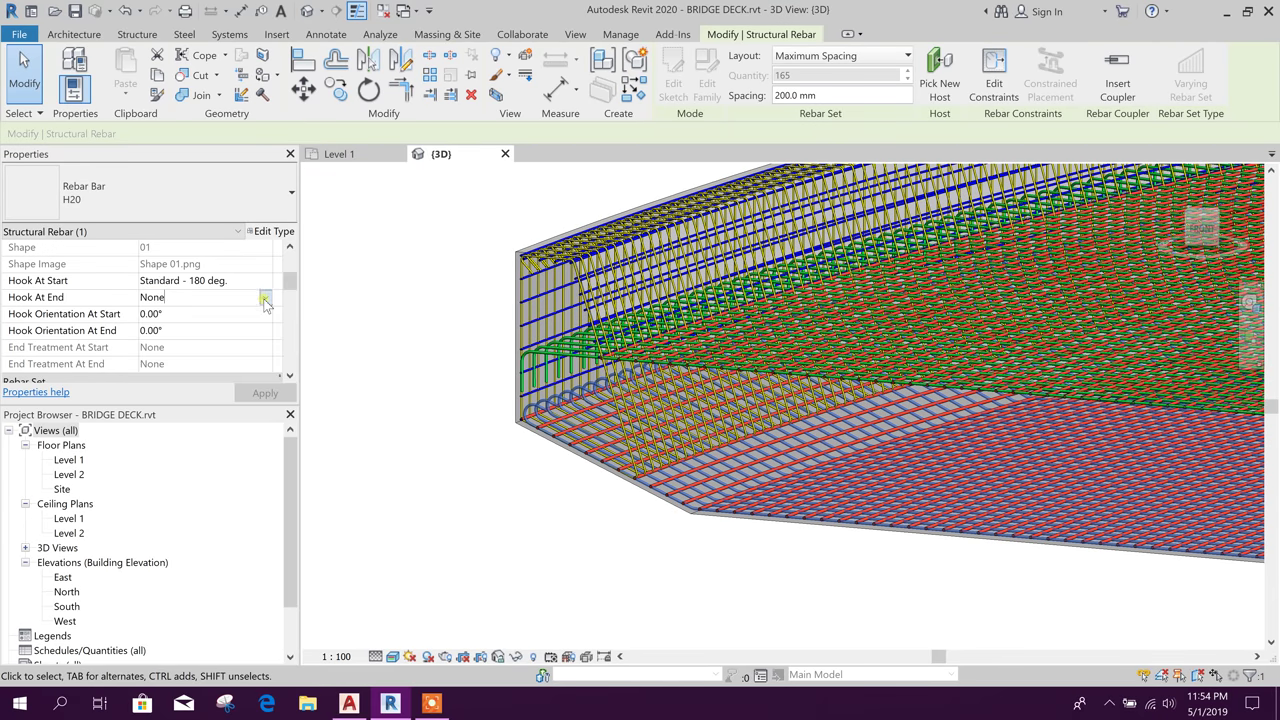
left_click(240, 297)
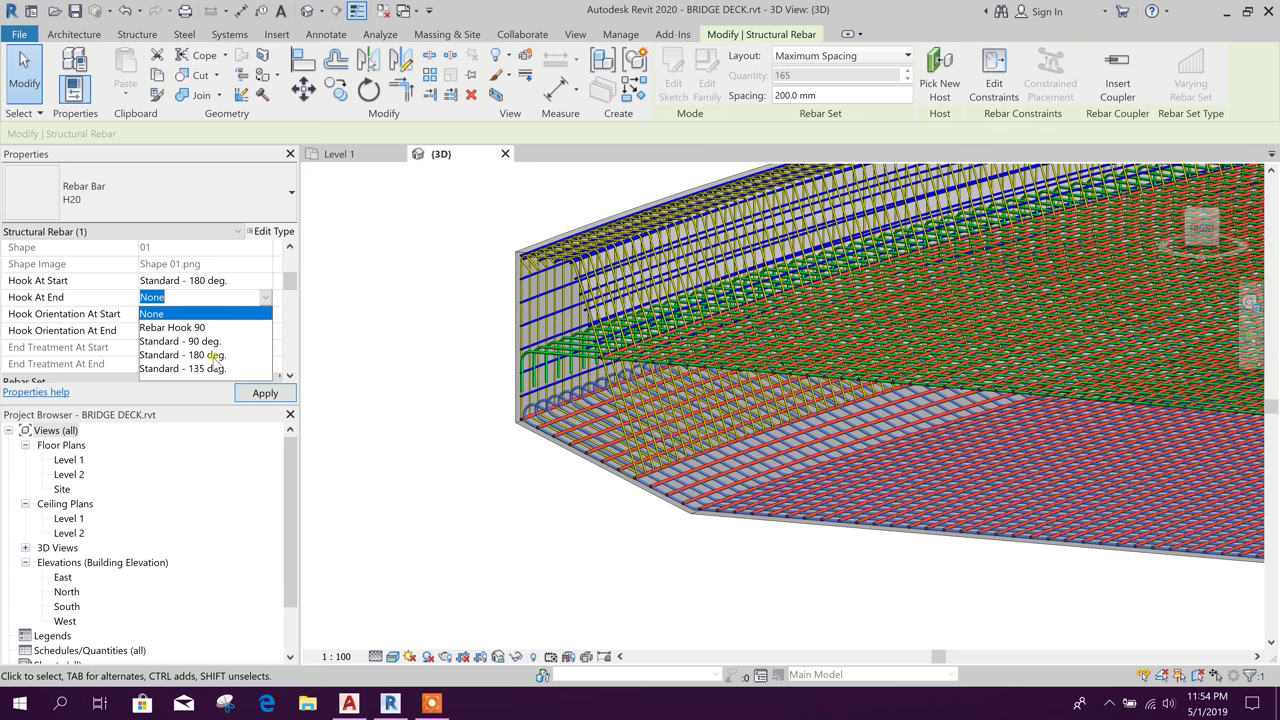
left_click(214, 356)
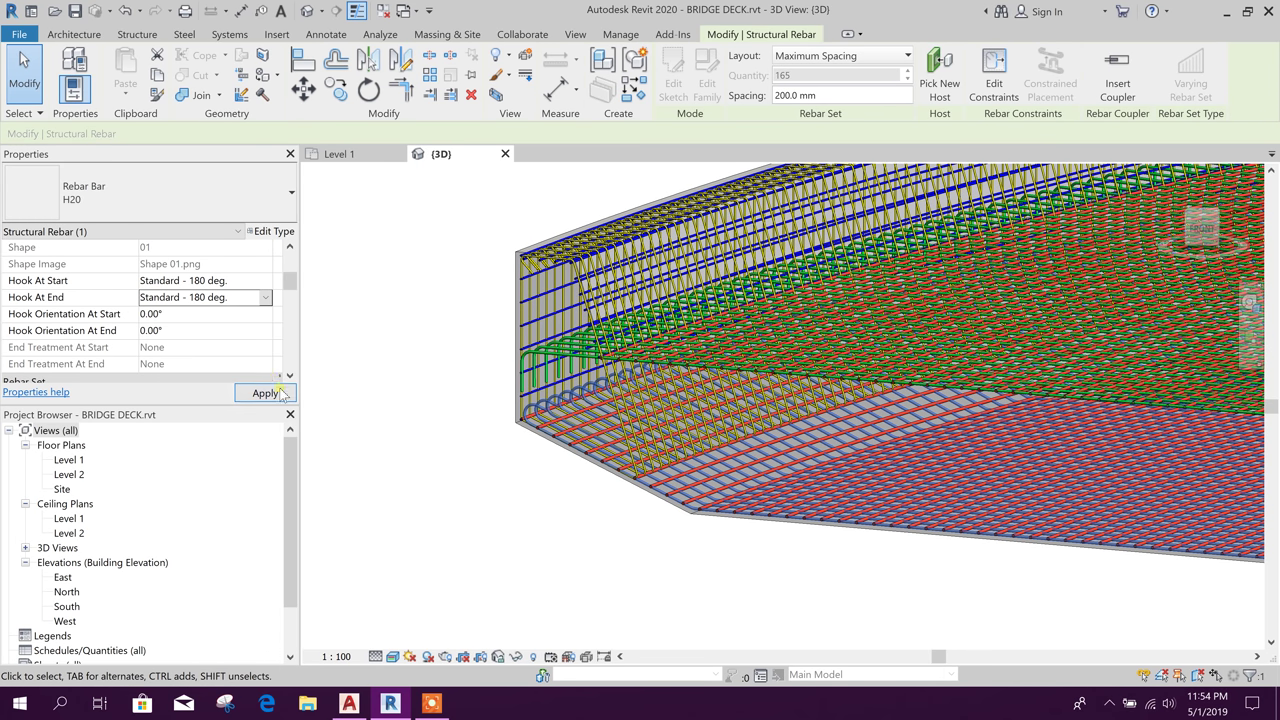
left_click(563, 487)
Preview the whole deck's reinforcement in the Hidden Line visual style and set the 3D view to Shaded.
middle_click_drag(510, 502, 848, 566, "shift")
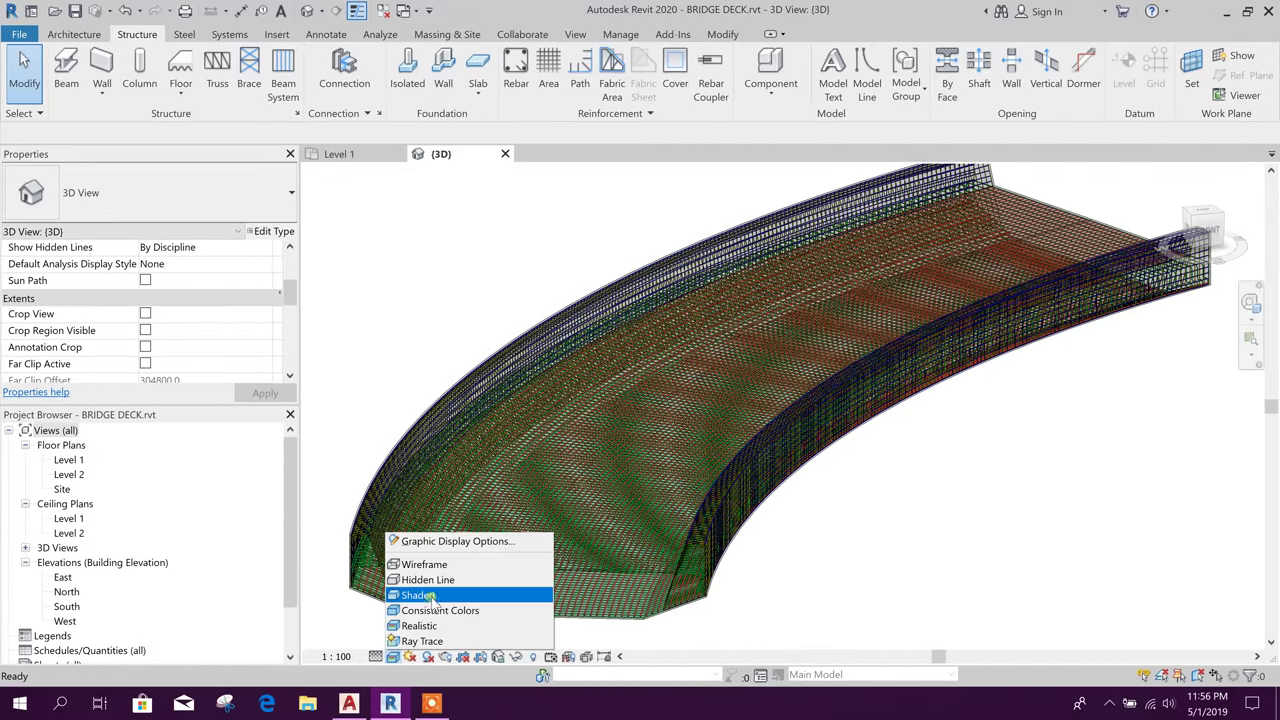
left_click(432, 577)
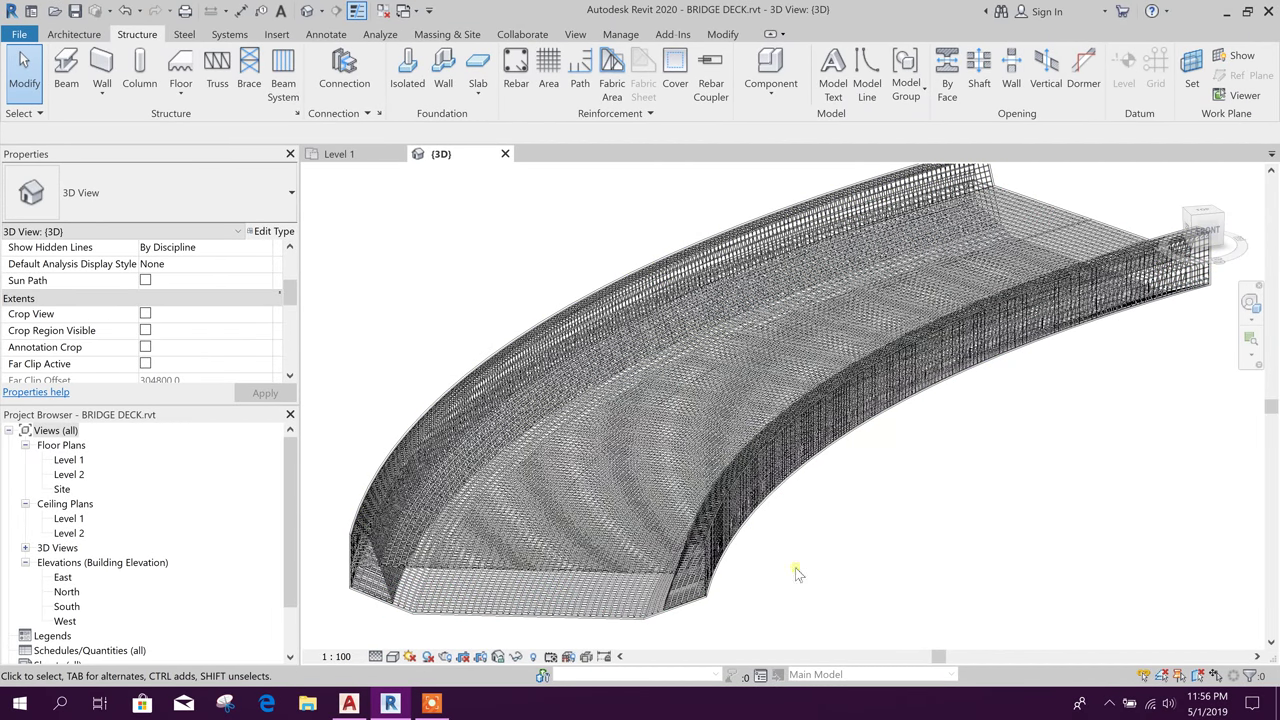
left_click(392, 656)
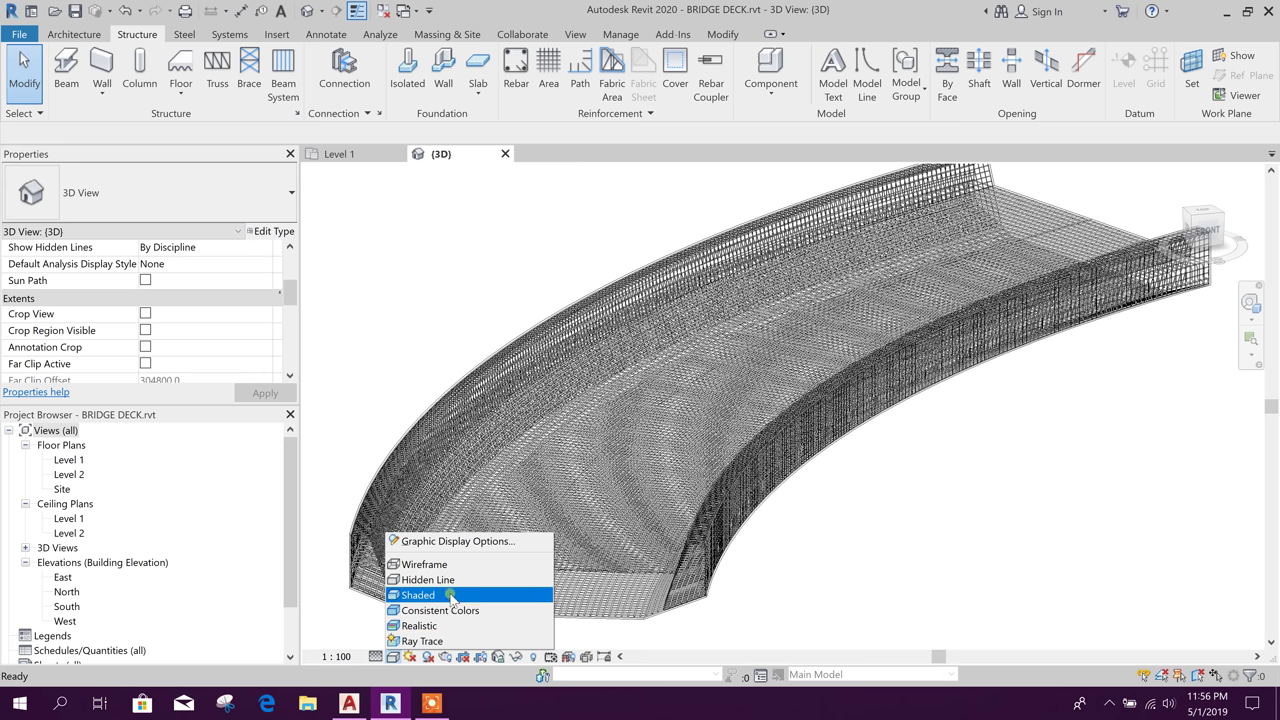
left_click(432, 594)
Examine the coloured reinforcement from several angles, along the deck's curved edges, across its surface and at its end face.
middle_click_drag(837, 531, 885, 528)
middle_click_drag(1039, 537, 901, 563, "shift")
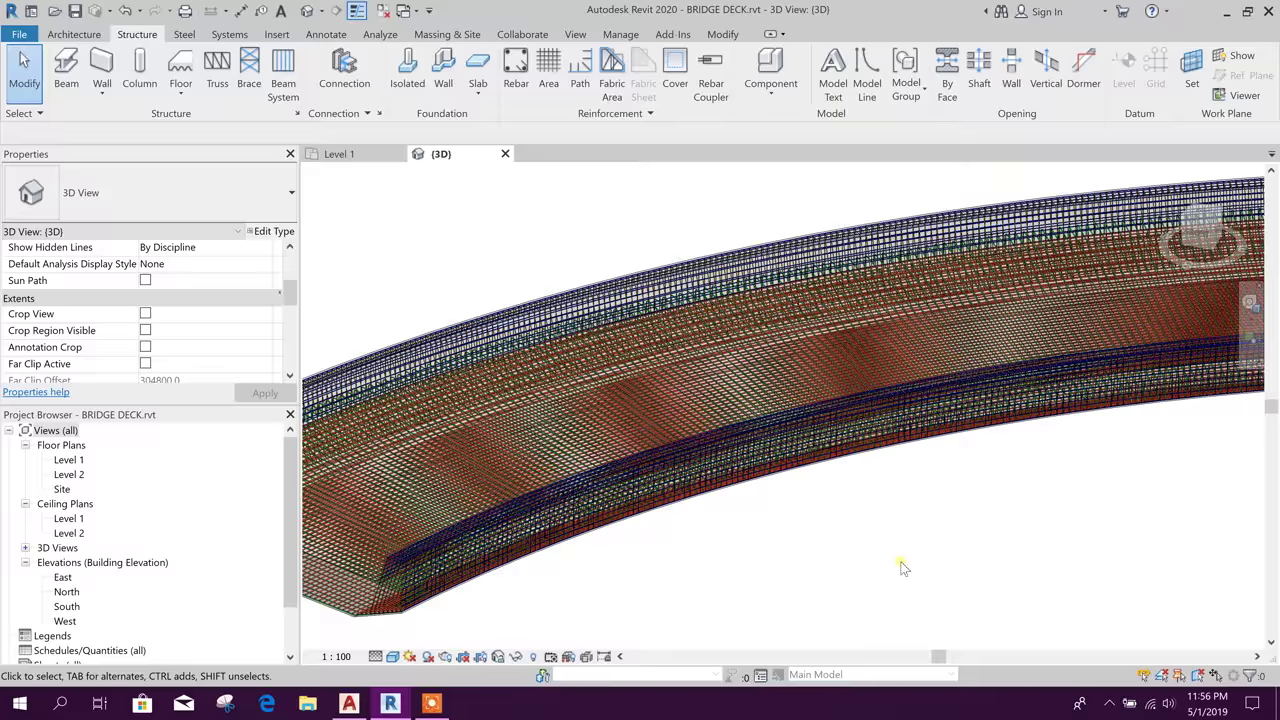
scroll(629, 409, "up", 2)
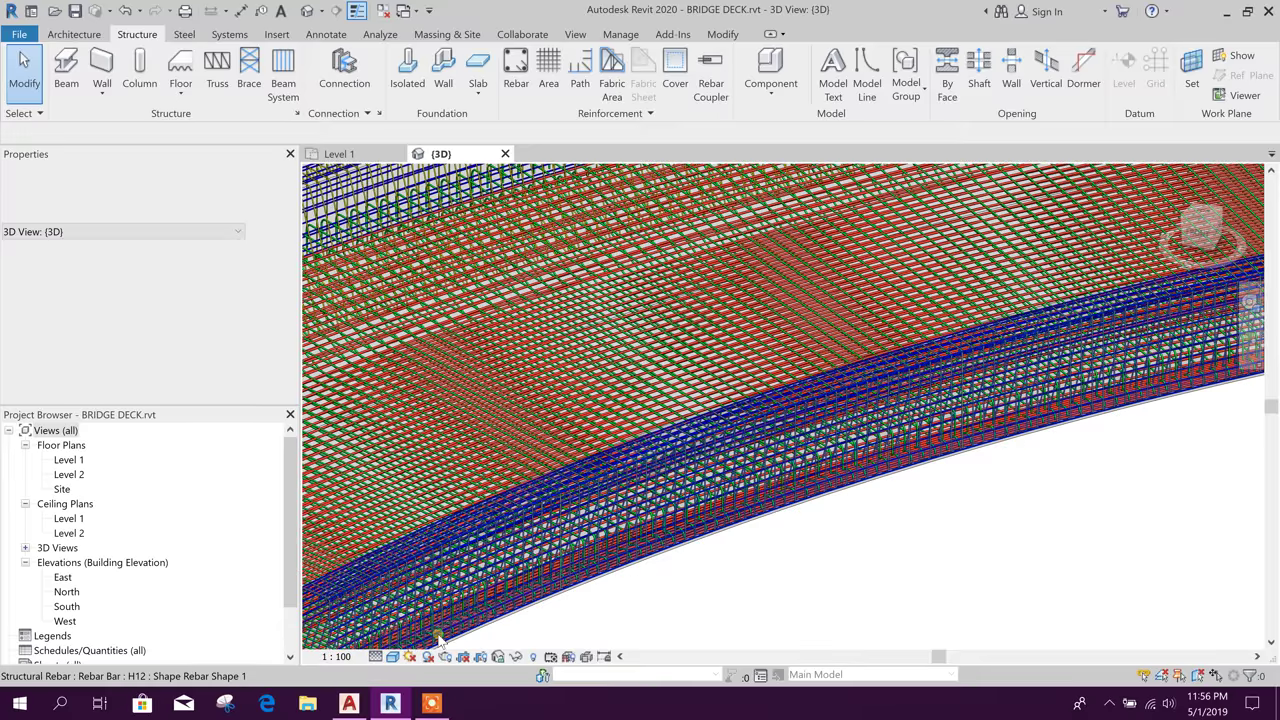
middle_click_drag(879, 554, 850, 546)
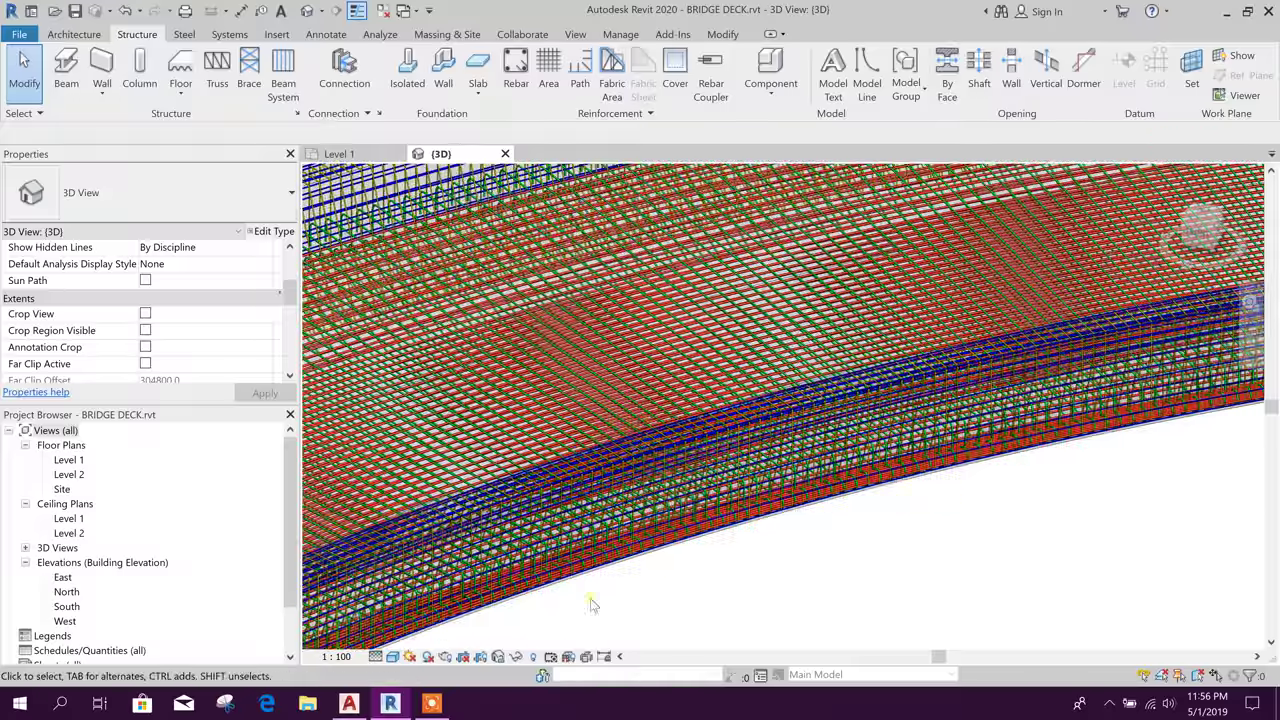
middle_click_drag(771, 587, 656, 649)
middle_click_drag(977, 409, 683, 543)
scroll(797, 406, "down", 1)
middle_click_drag(887, 559, 490, 486)
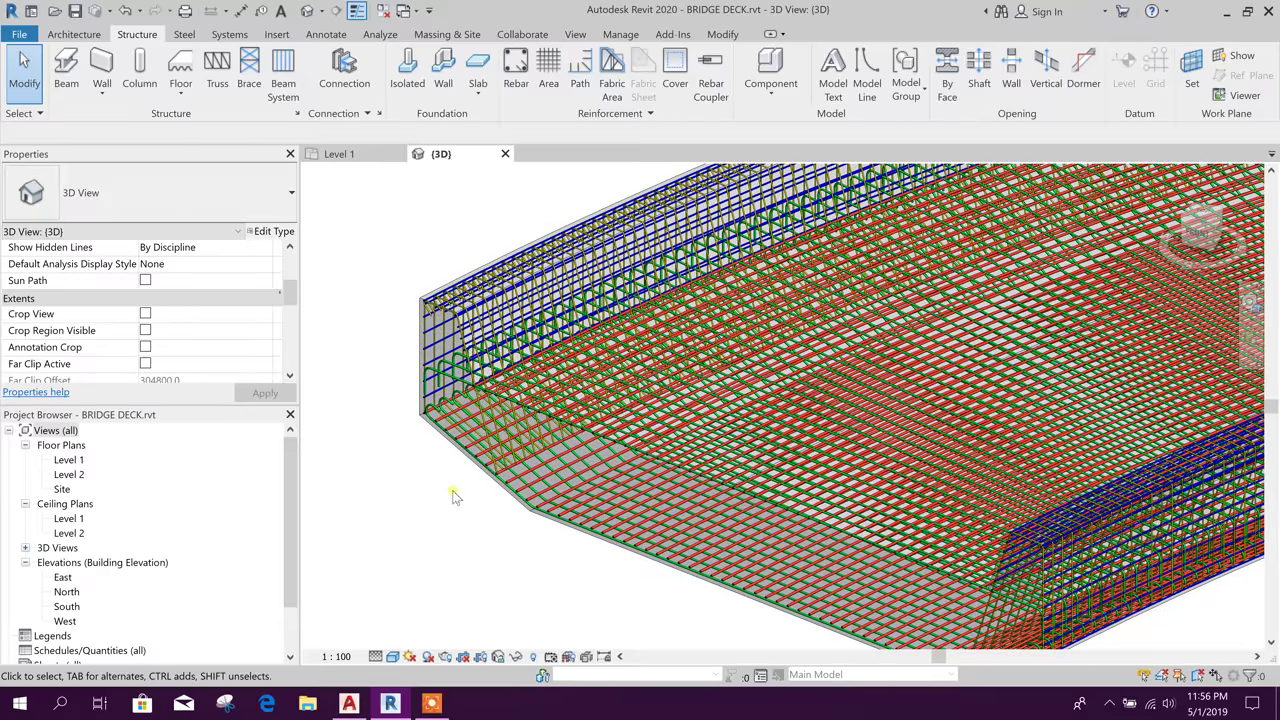
middle_click_drag(490, 531, 400, 531)
middle_click_drag(845, 398, 795, 487, "shift")
scroll(795, 487, "up", 5)
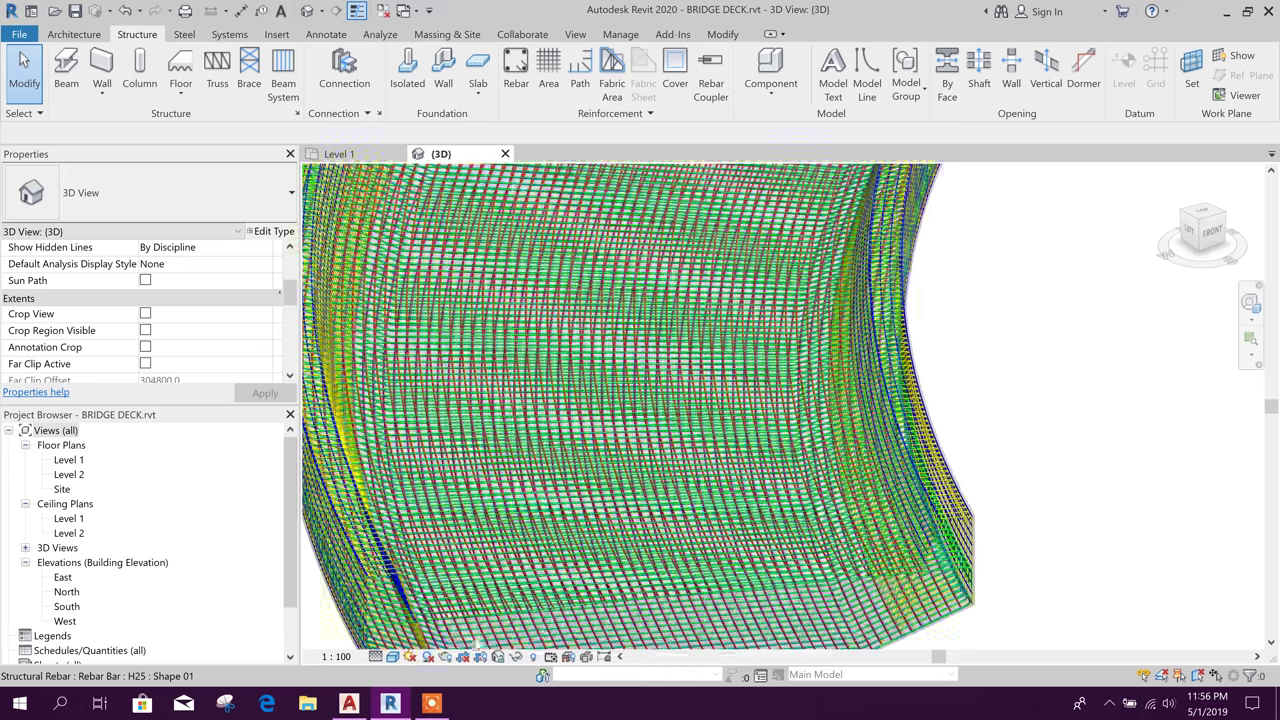
left_click(392, 656)
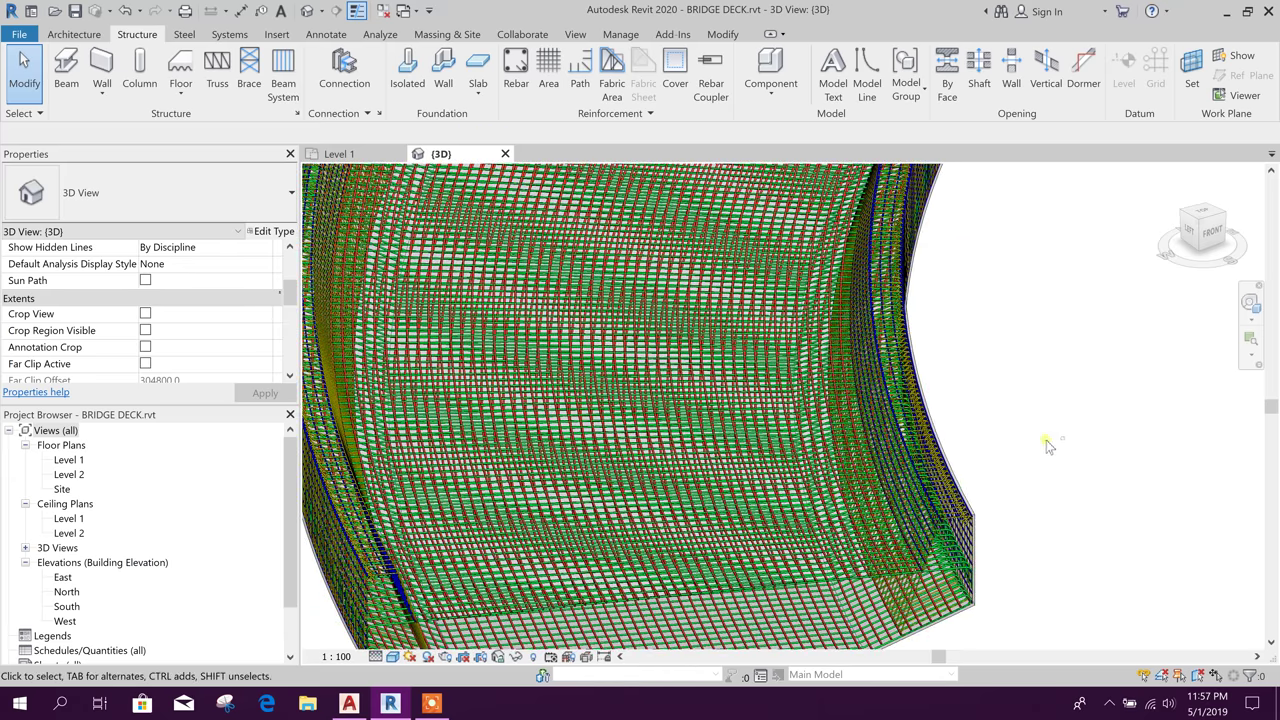
middle_click_drag(1046, 440, 1106, 491, "shift")
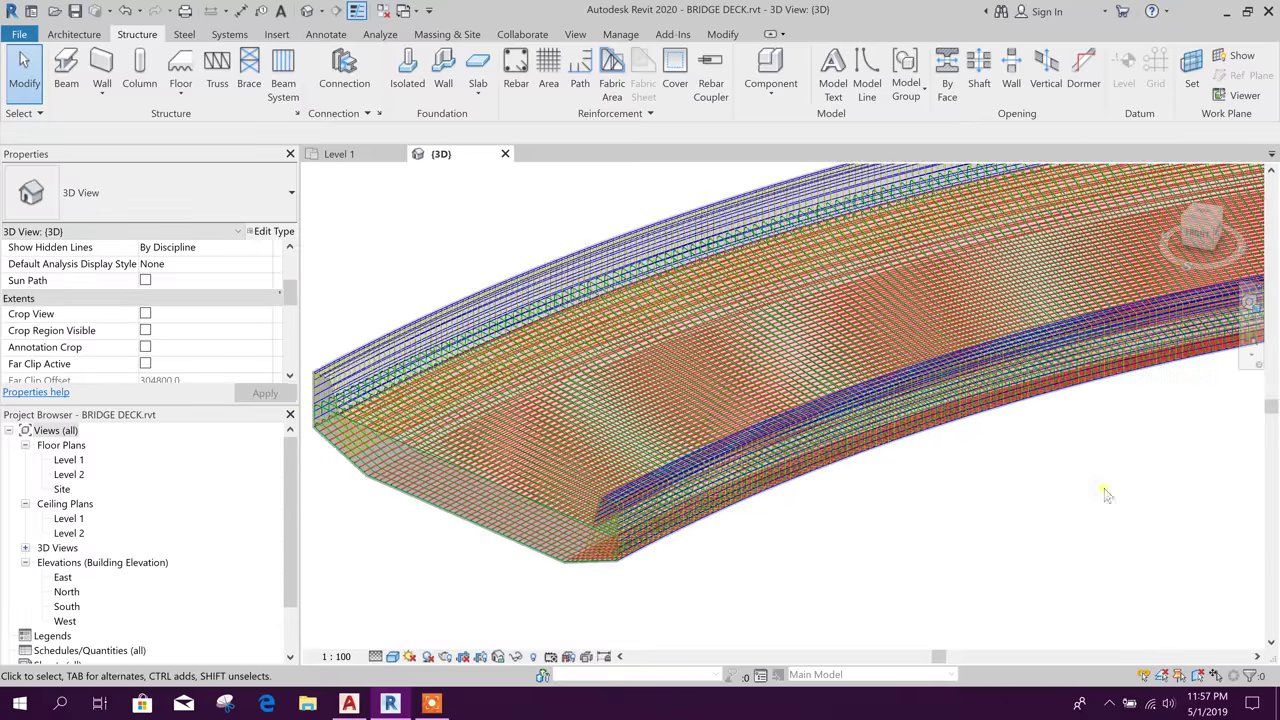
middle_click_drag(806, 514, 700, 555)
middle_click_drag(1150, 485, 1086, 503)
scroll(935, 464, "up", 2)
middle_click_drag(686, 557, 1114, 487)
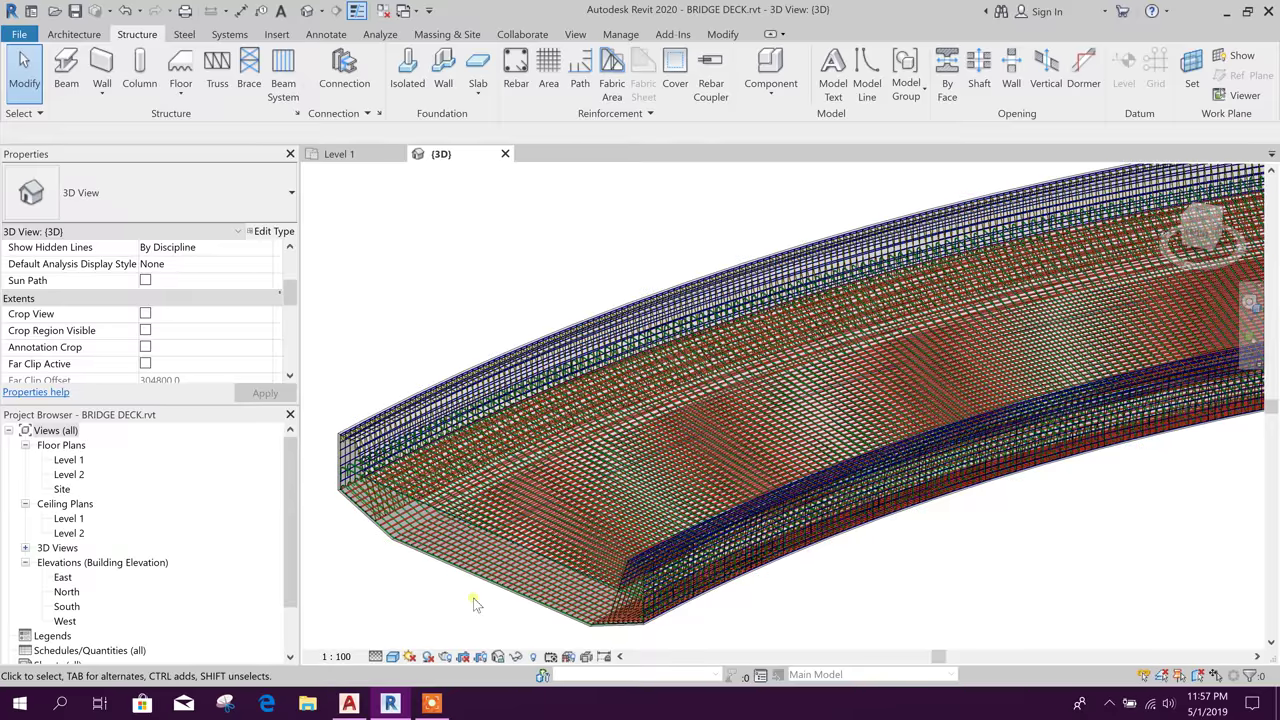
middle_click_drag(483, 608, 357, 572)
middle_click_drag(490, 571, 609, 560, "shift")
middle_click_drag(971, 517, 871, 518, "shift")
middle_click_drag(728, 551, 1046, 503)
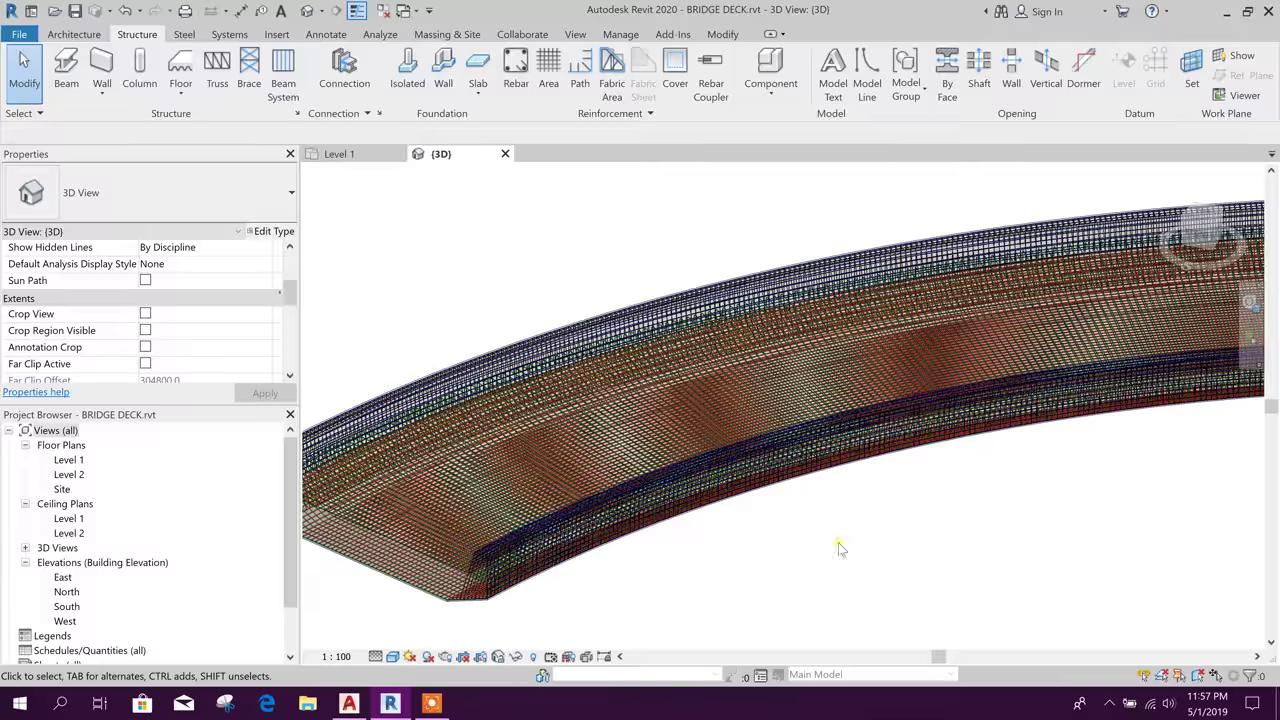
scroll(416, 588, "up", 3)
middle_click_drag(397, 603, 609, 594, "shift")
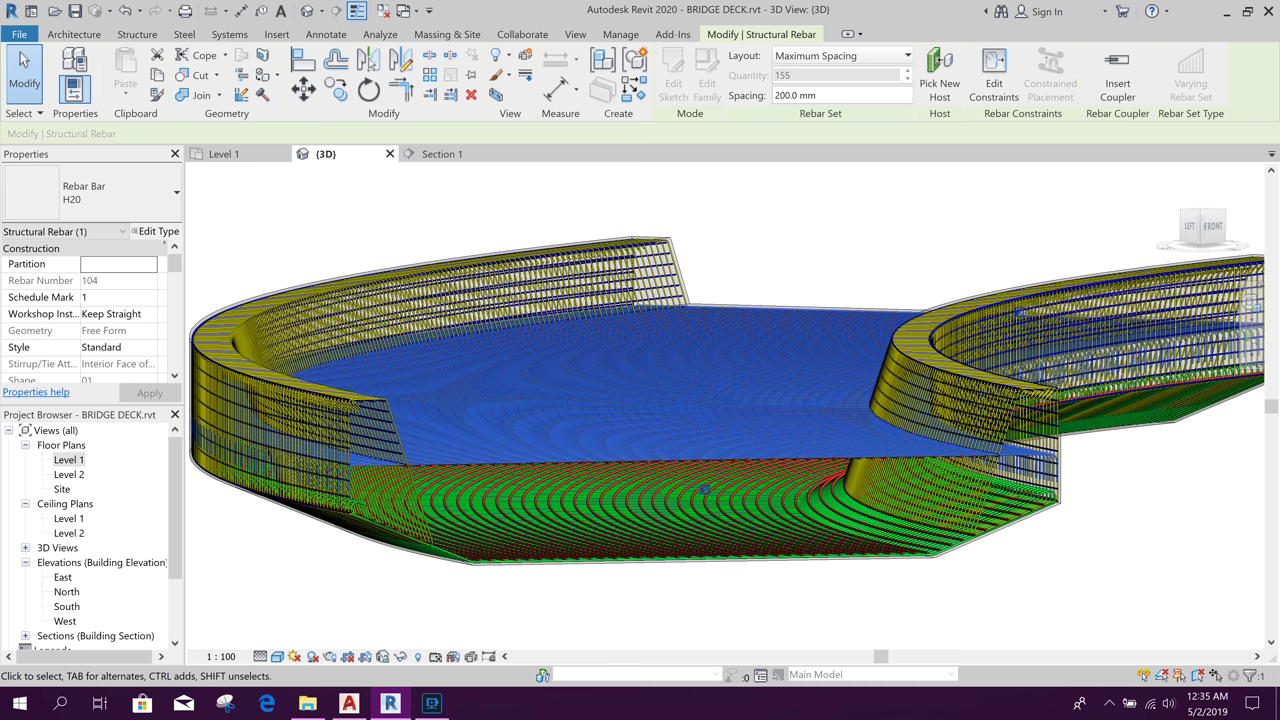